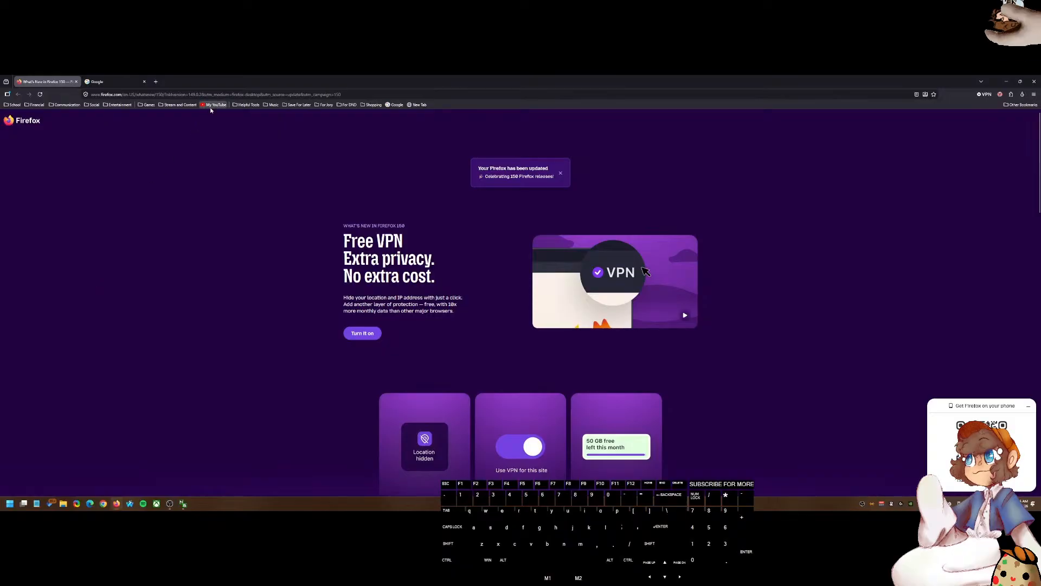
Step: Open the channel's Watch Later 2 playlist and play the BIRD MUSIC video from it
{"action": "left_click", "coordinate": [210, 106]}
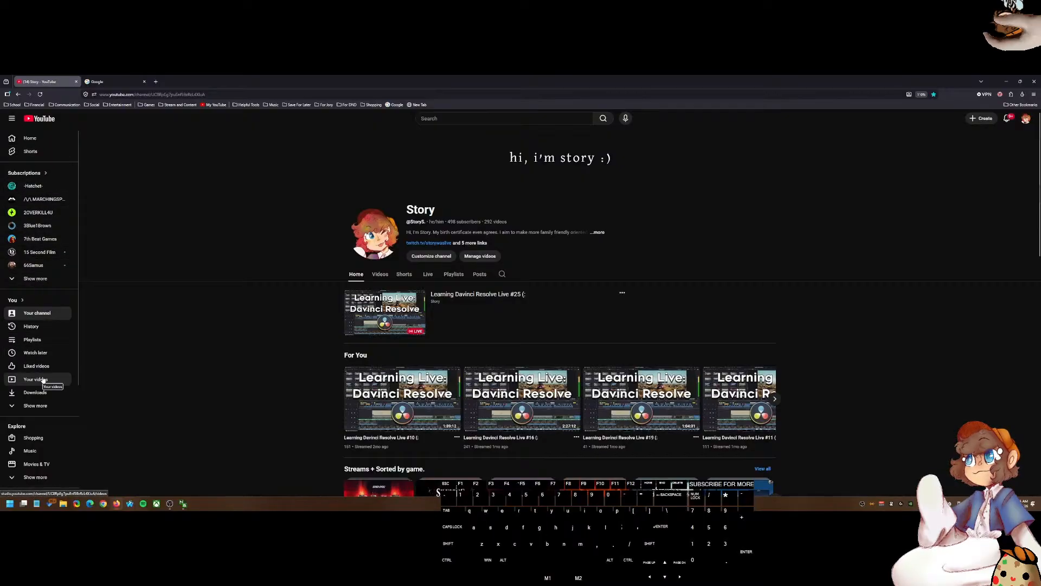
{"action": "left_click", "coordinate": [39, 342]}
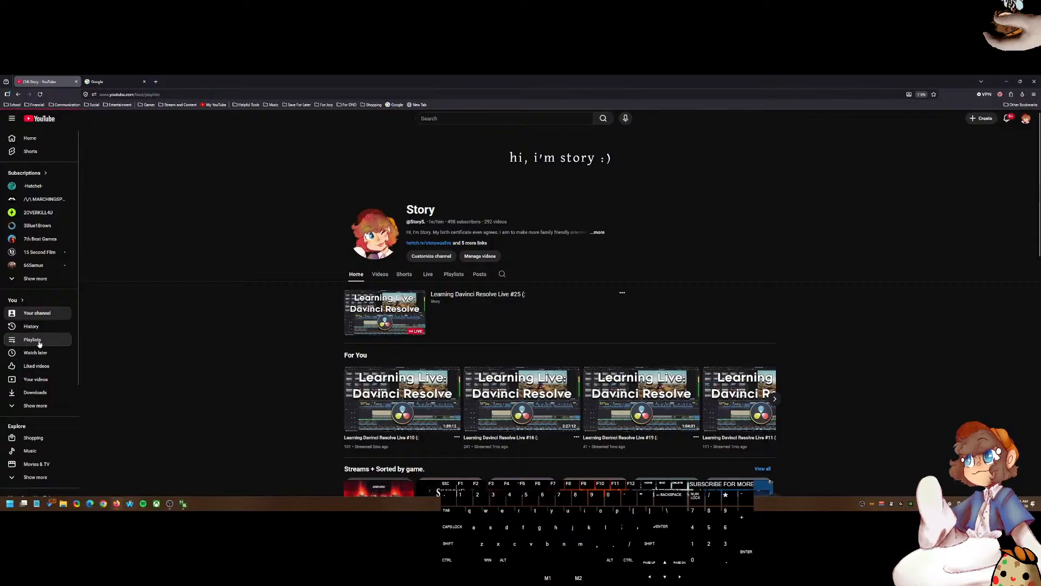
{"action": "left_click", "coordinate": [348, 247]}
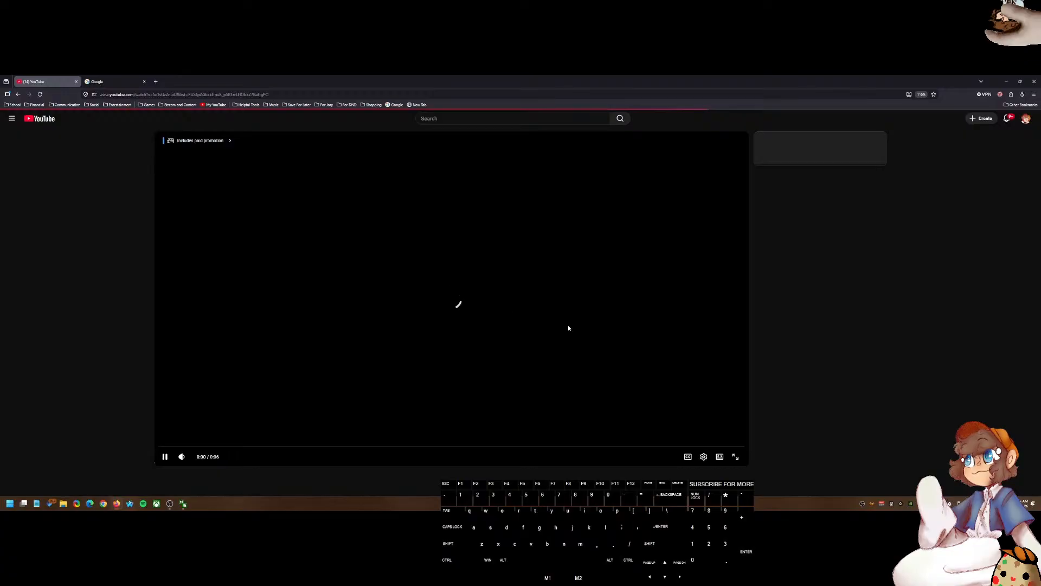
{"action": "left_click", "coordinate": [163, 456]}
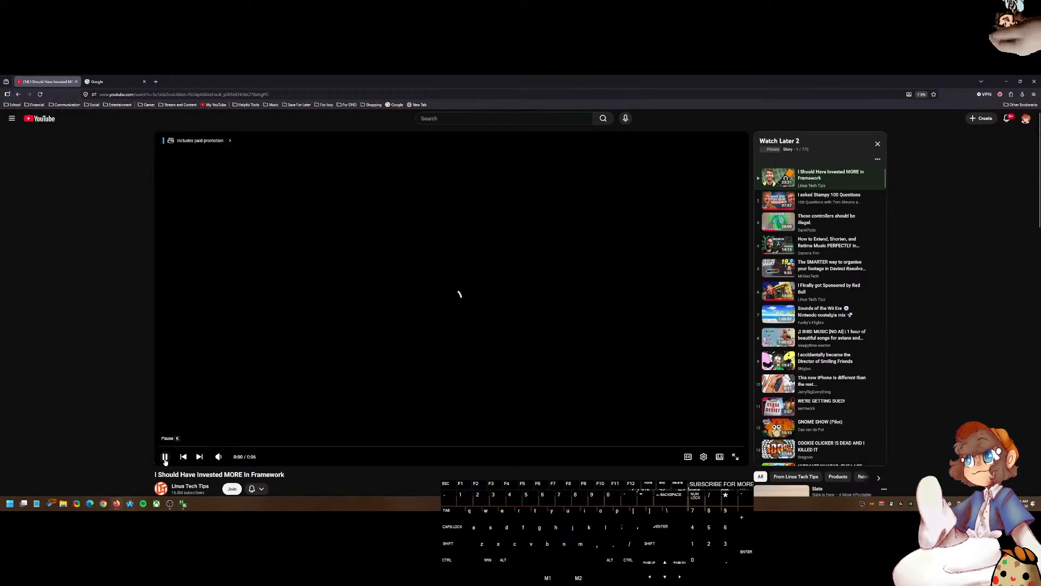
{"action": "left_click", "coordinate": [820, 336]}
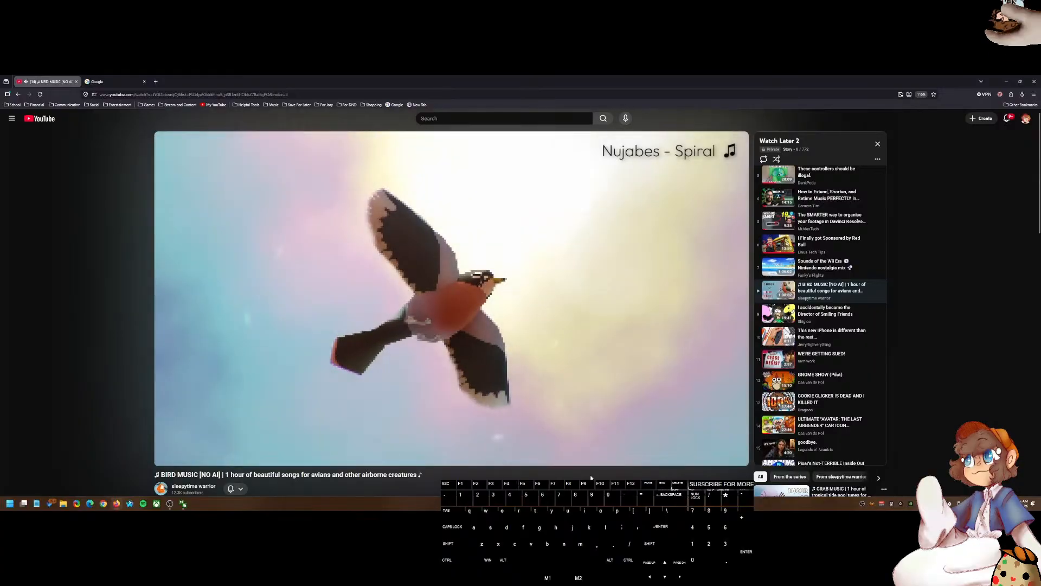
Step: Expand and read the bird music video's description
{"action": "scroll", "coordinate": [150, 373], "scroll_direction": "down", "scroll_amount": 3}
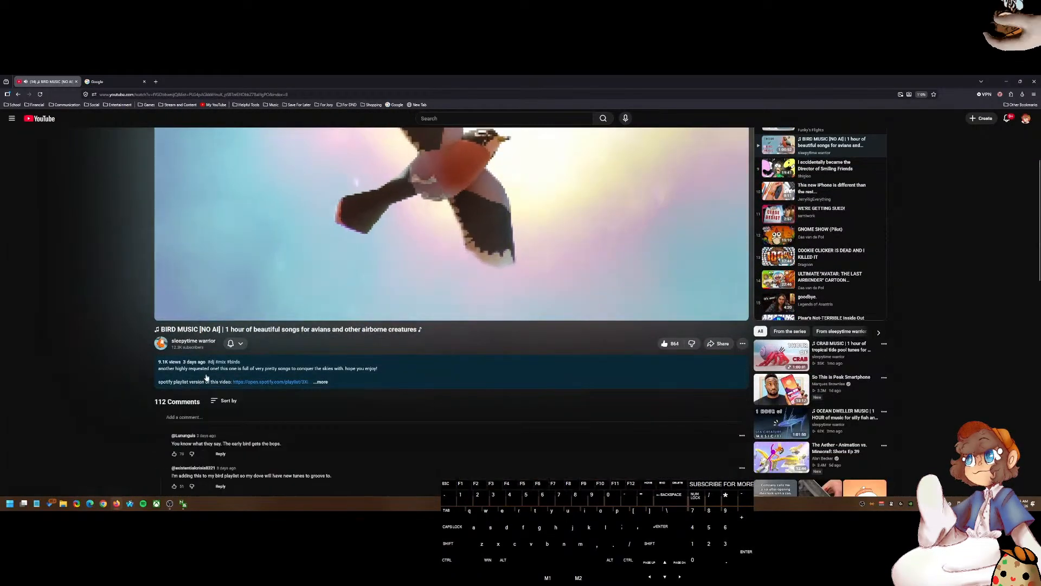
{"action": "left_click", "coordinate": [206, 376]}
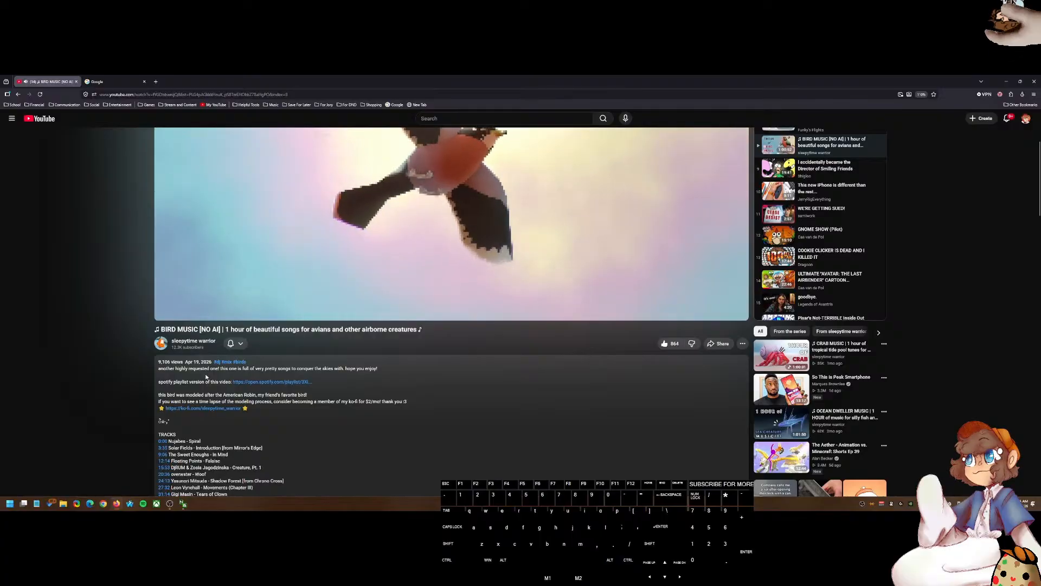
{"action": "scroll", "coordinate": [206, 376], "scroll_direction": "up", "scroll_amount": 2}
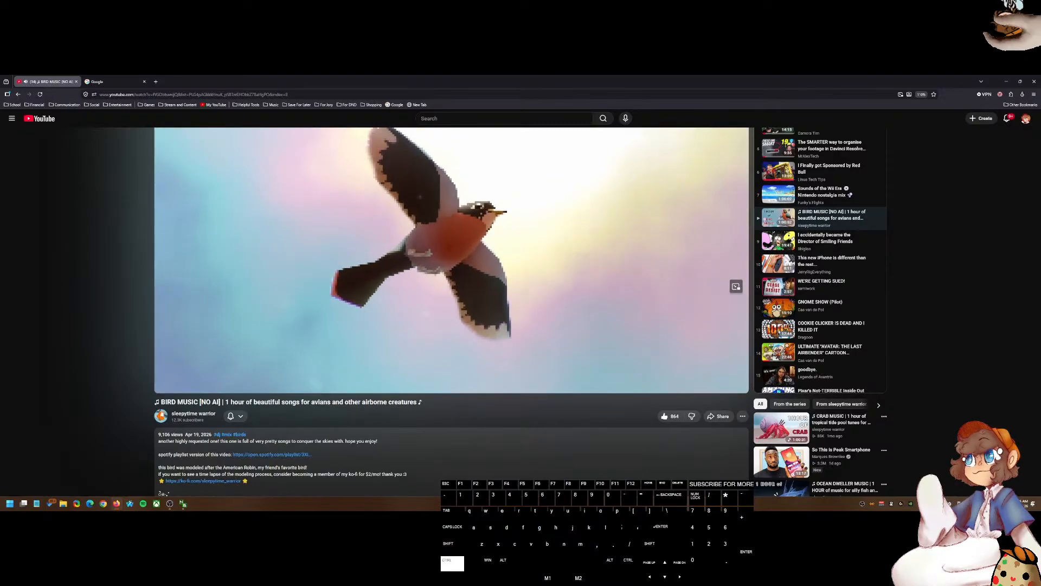
Step: In the second tab, open the channel page and its Learning Davinci Resolve Live #25 stream
{"action": "left_click", "coordinate": [96, 81]}
{"action": "left_click", "coordinate": [222, 106]}
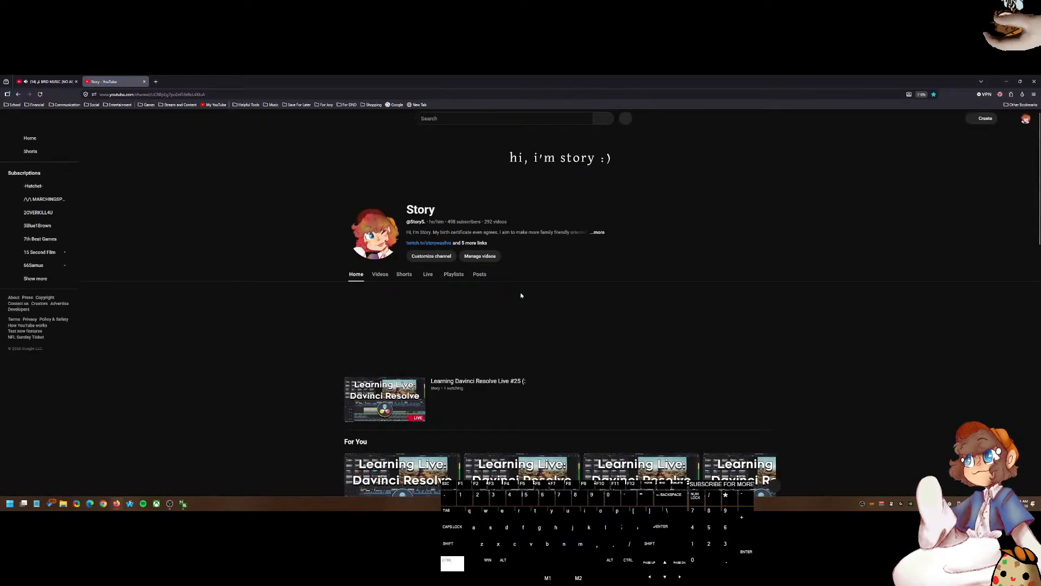
{"action": "left_click", "coordinate": [391, 412]}
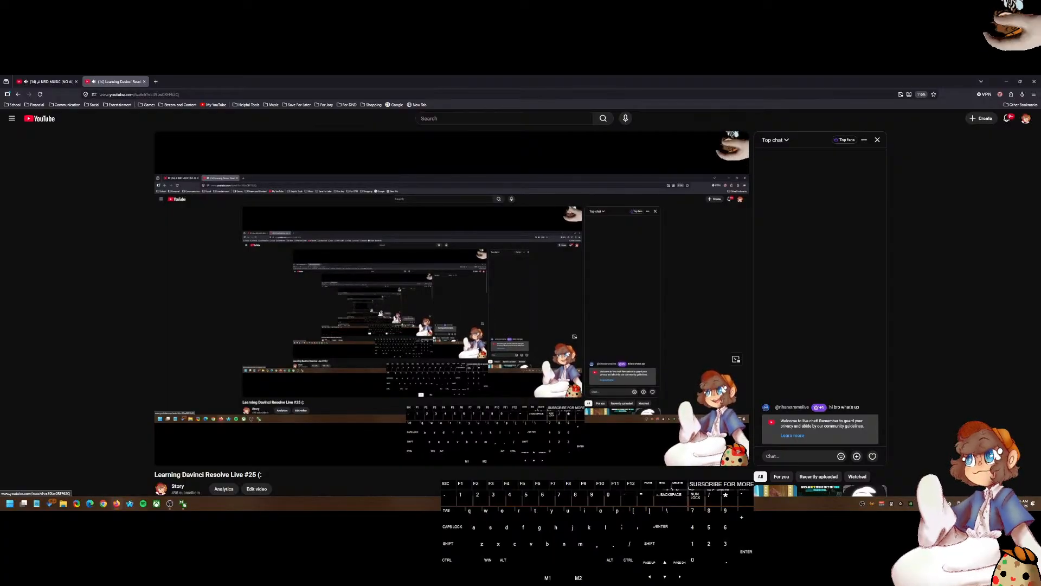
Step: Pause the live stream, close its tab and minimize the browser
{"action": "left_click", "coordinate": [382, 321]}
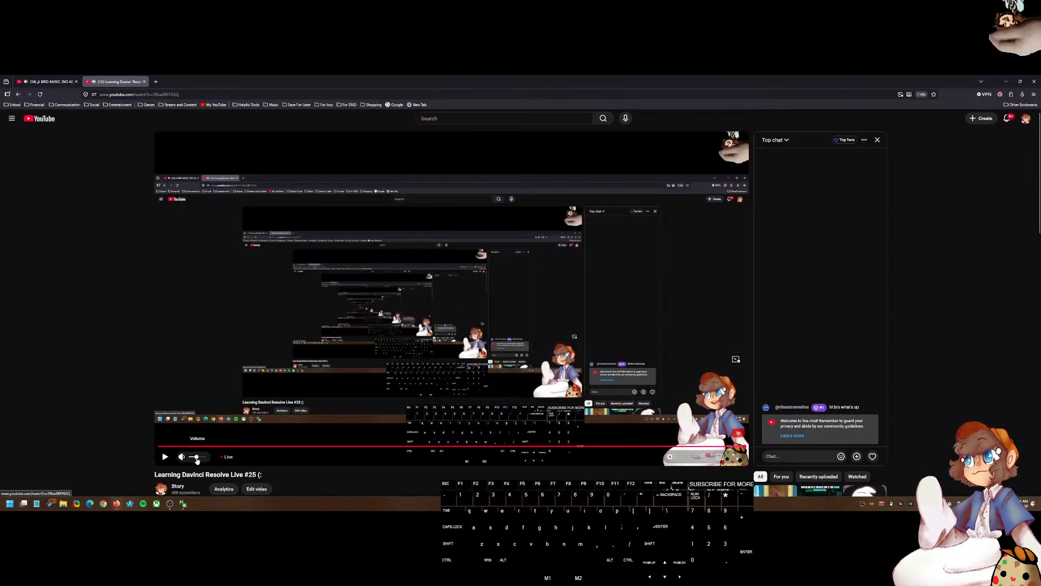
{"action": "left_click", "coordinate": [361, 344]}
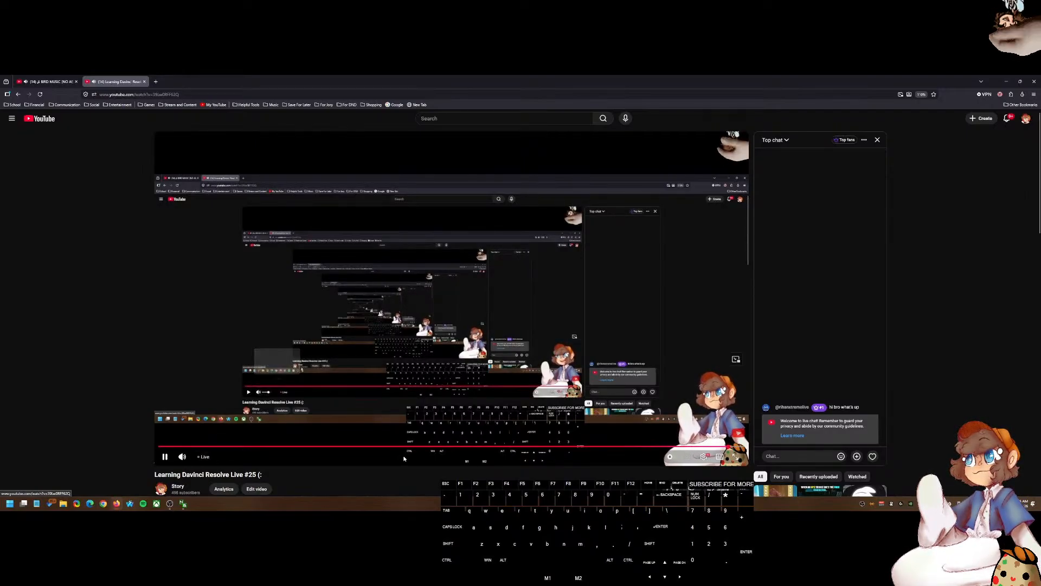
{"action": "left_click", "coordinate": [333, 178]}
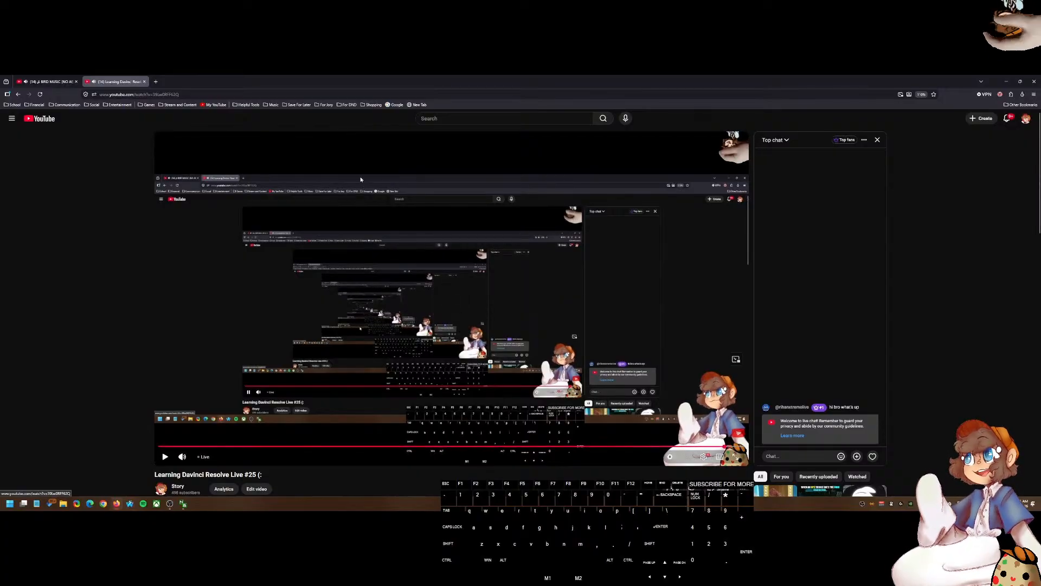
{"action": "left_click", "coordinate": [112, 87]}
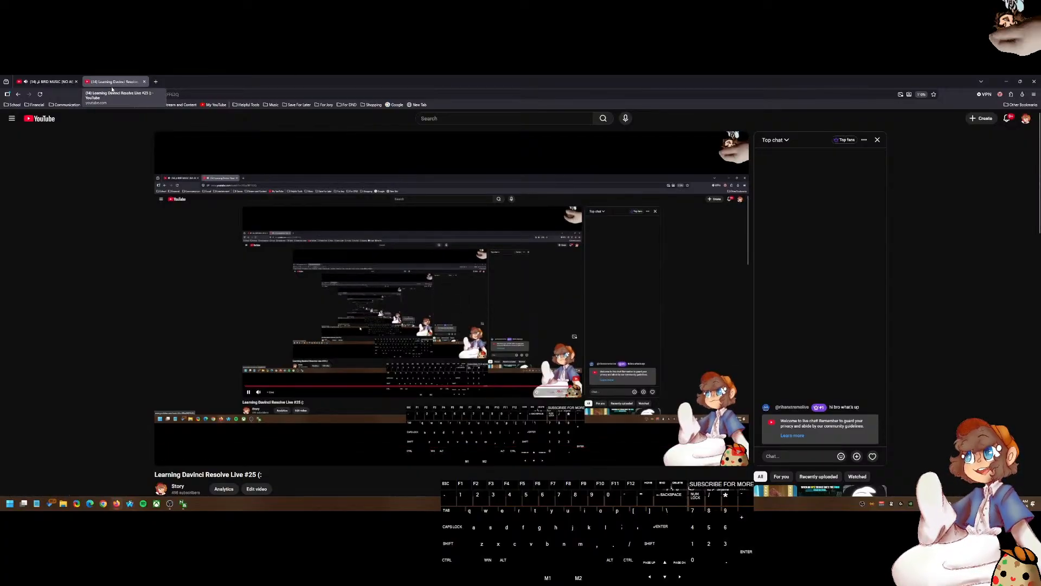
{"action": "key", "text": "ctrl+w"}
{"action": "left_click", "coordinate": [1006, 81]}
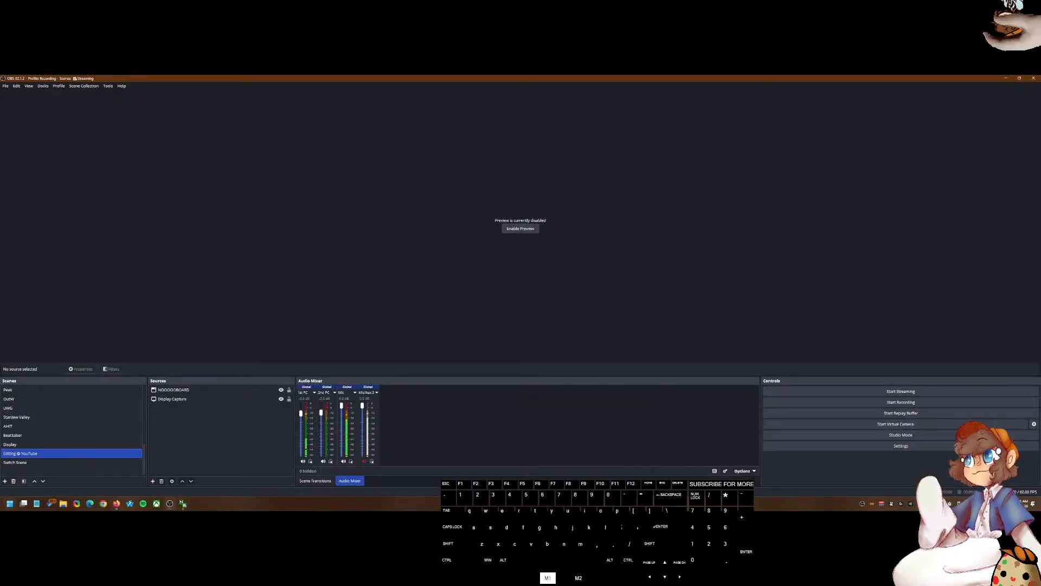
Step: Launch DaVinci Resolve from the Content Creation folder in the Start menu
{"action": "left_click", "coordinate": [10, 503]}
{"action": "left_click", "coordinate": [32, 280]}
{"action": "left_click", "coordinate": [88, 346]}
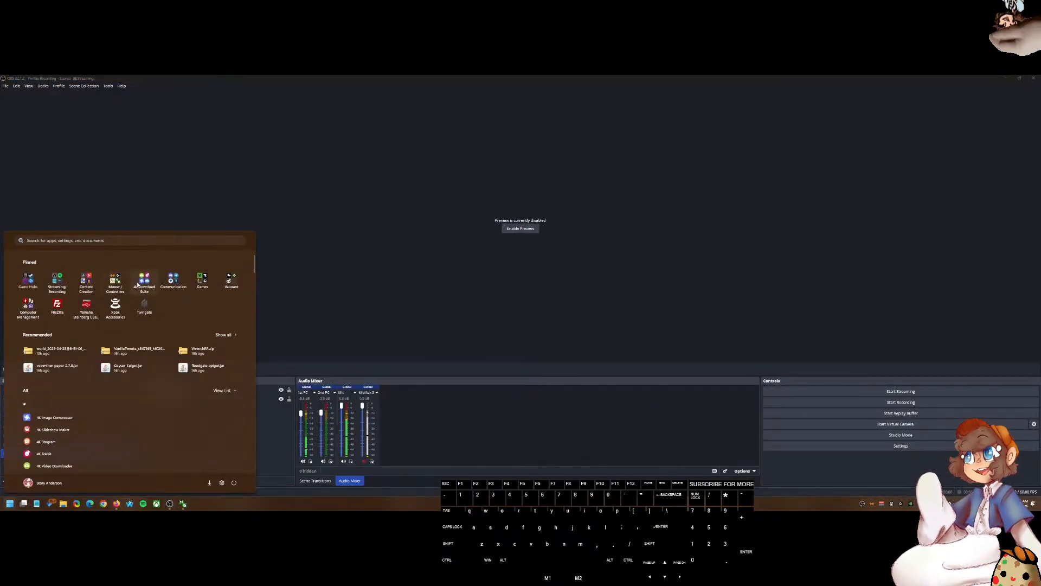
{"action": "left_click", "coordinate": [85, 280]}
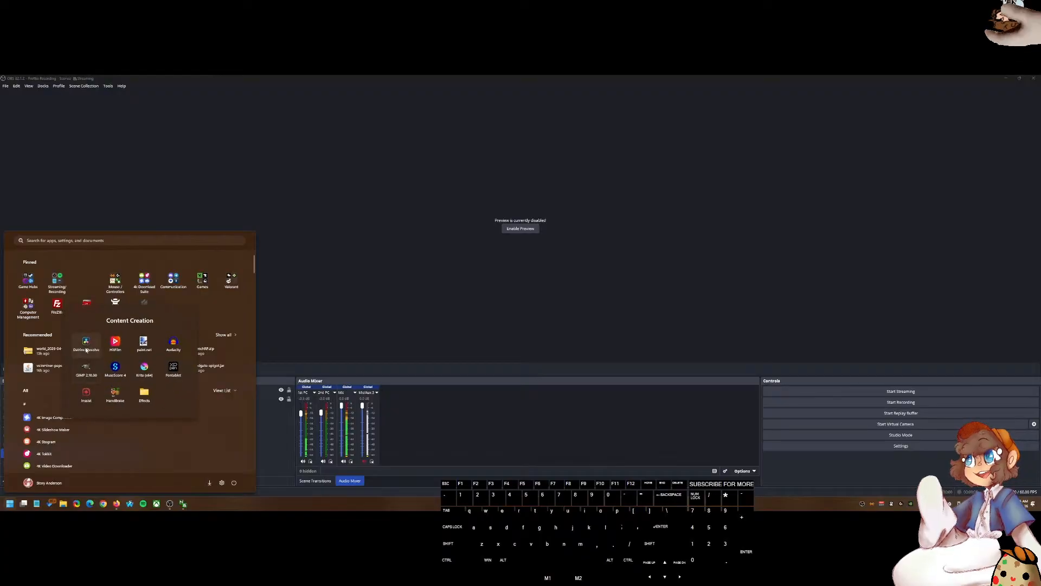
{"action": "left_click", "coordinate": [86, 347]}
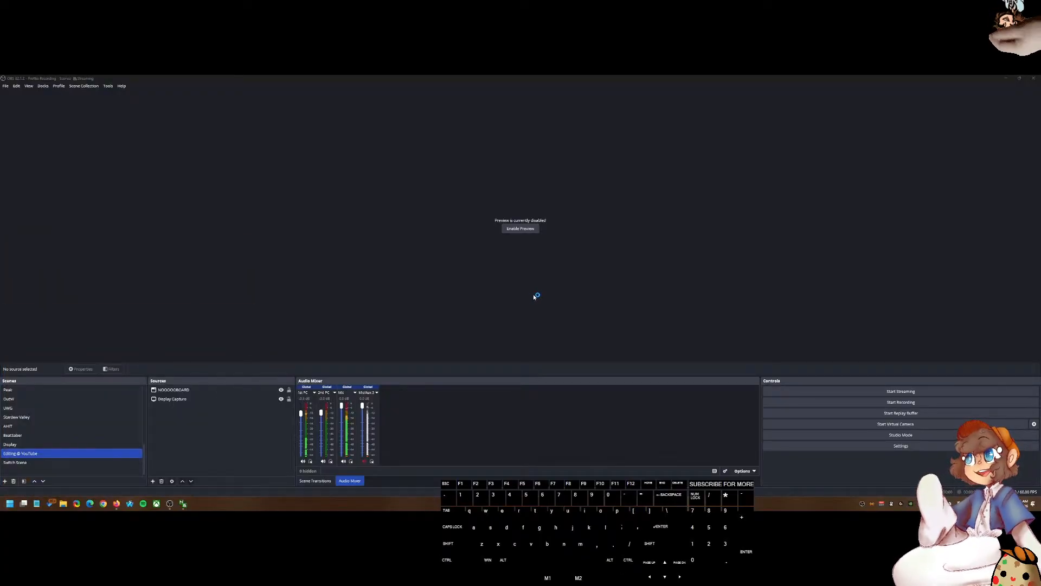
{"action": "key", "text": "alt"}
{"action": "key", "text": "ctrl+alt"}
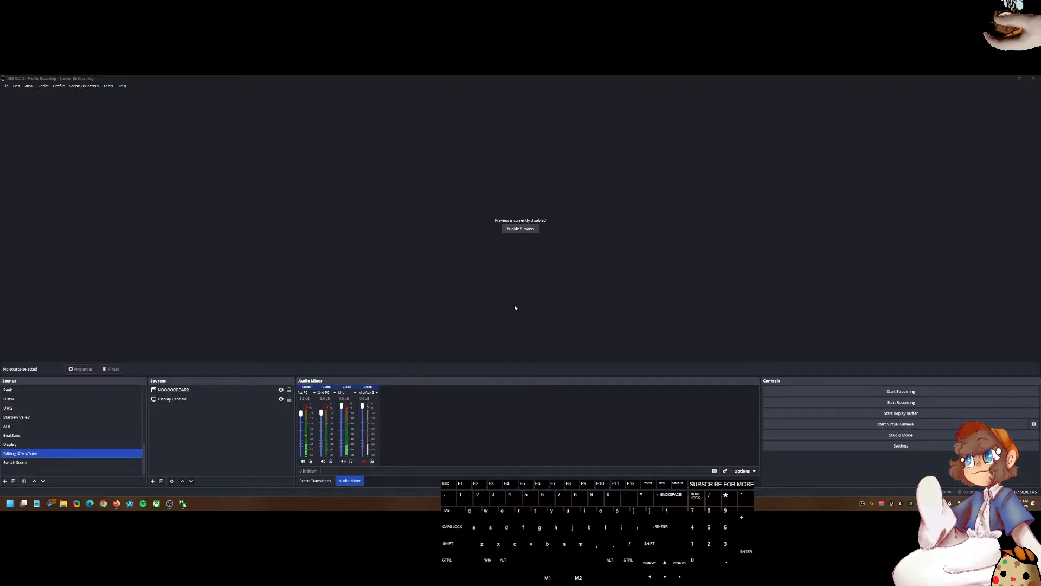
{"action": "key", "text": "2"}
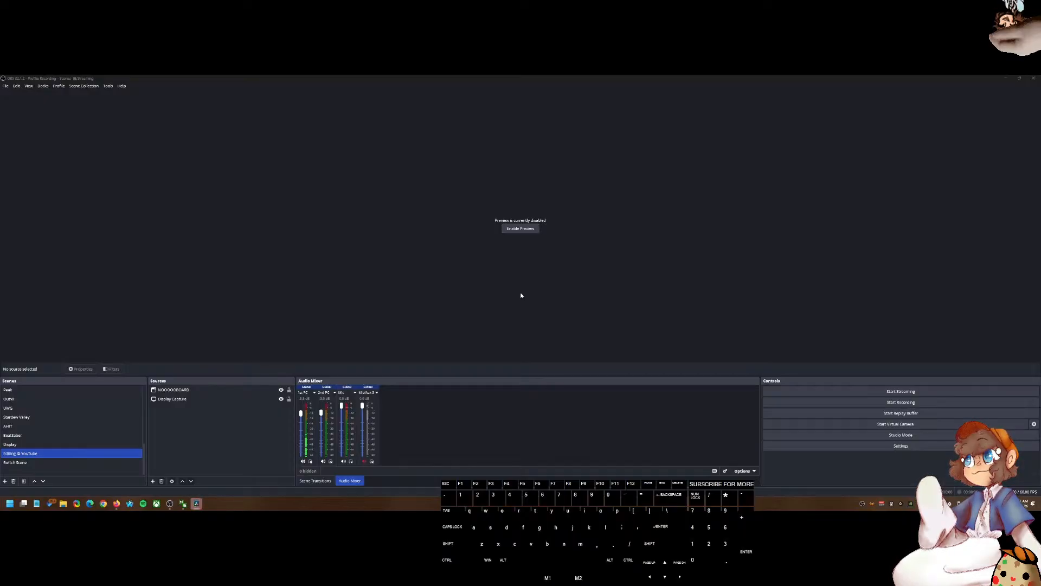
{"action": "key", "text": "ctrl+alt"}
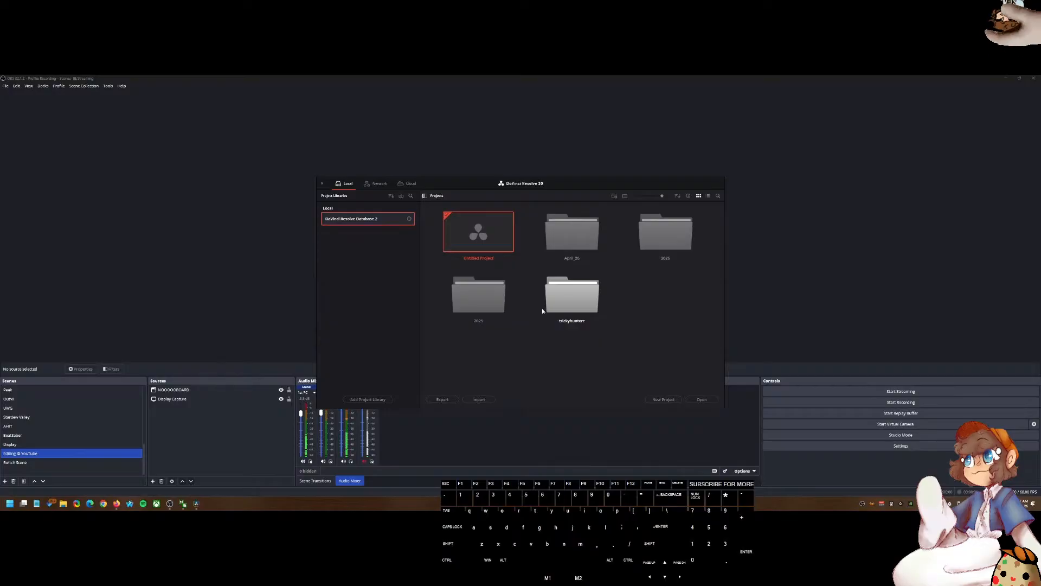
Step: Open the April_26 project folder and the Effects Test project
{"action": "double_click", "coordinate": [572, 243]}
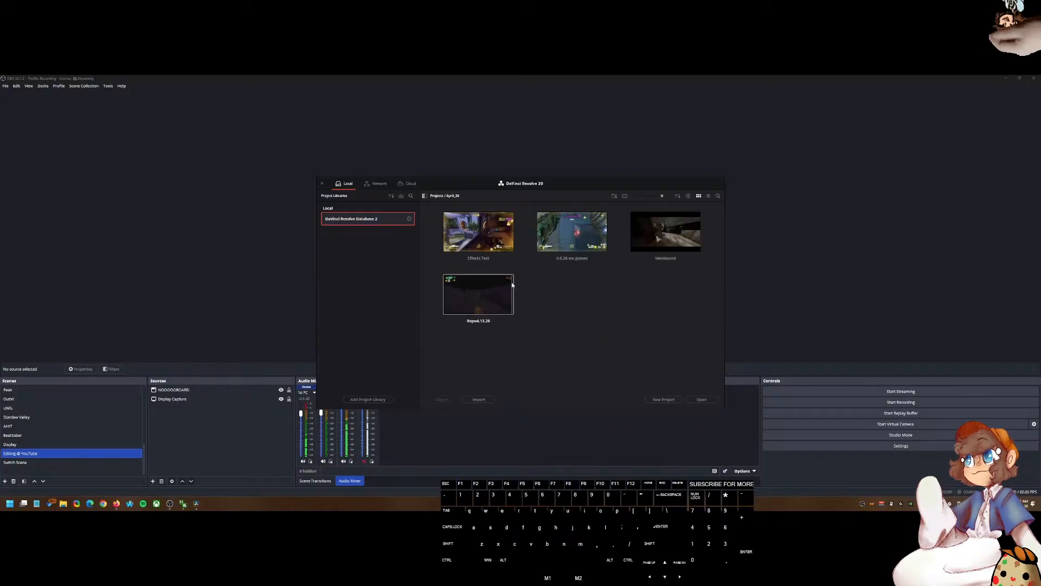
{"action": "double_click", "coordinate": [473, 236]}
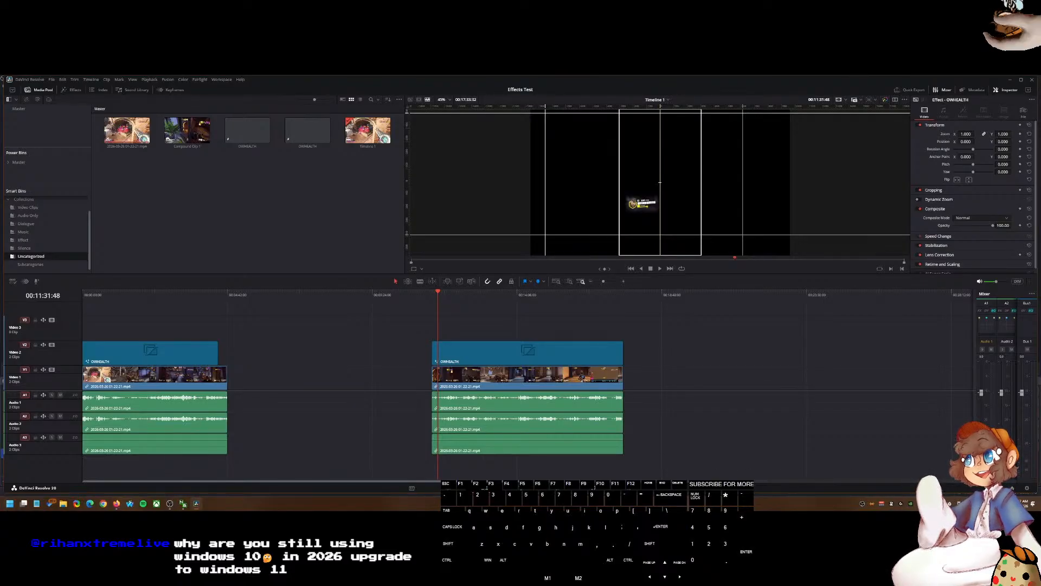
Step: Duplicate the middle video clip onto an empty stretch further along the timeline
{"action": "right_click", "coordinate": [677, 503]}
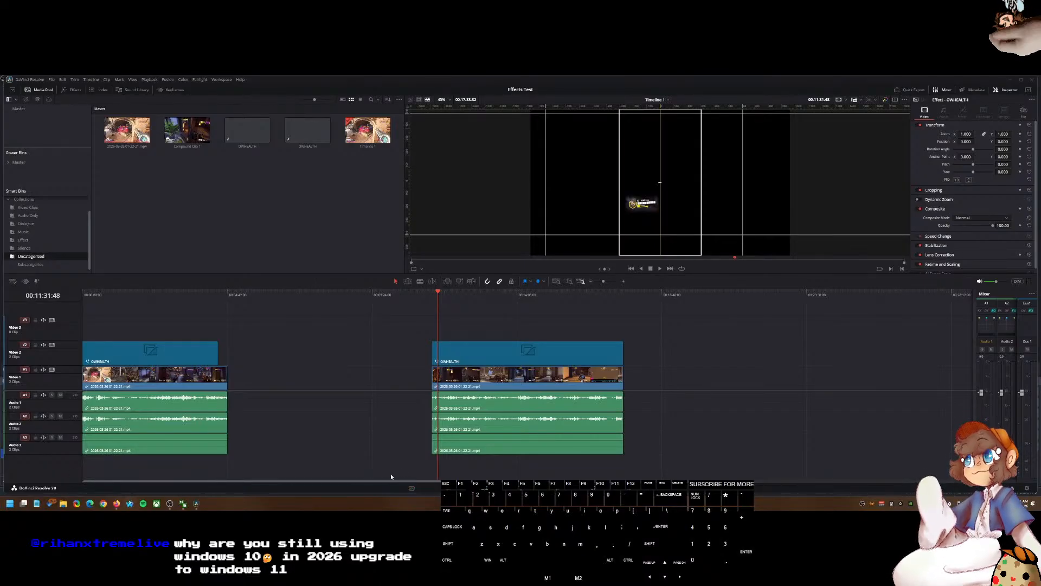
{"action": "mouse_move", "coordinate": [440, 313]}
{"action": "left_mouse_down"}
{"action": "mouse_move", "coordinate": [428, 295]}
{"action": "mouse_move", "coordinate": [495, 298]}
{"action": "mouse_move", "coordinate": [436, 302]}
{"action": "left_mouse_up"}
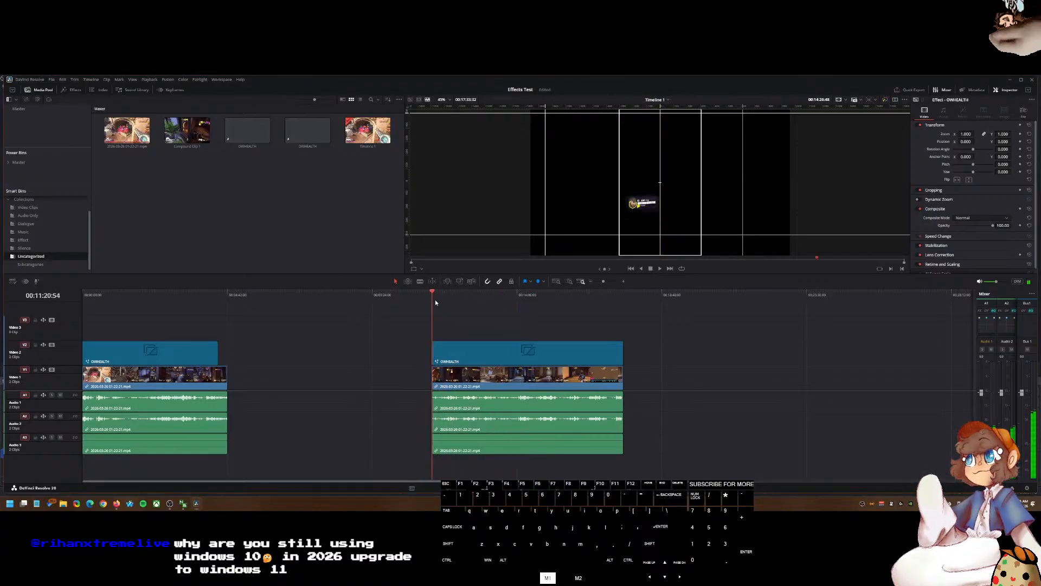
{"action": "scroll", "coordinate": [326, 333], "scroll_direction": "up", "scroll_amount": 2, "text": "alt"}
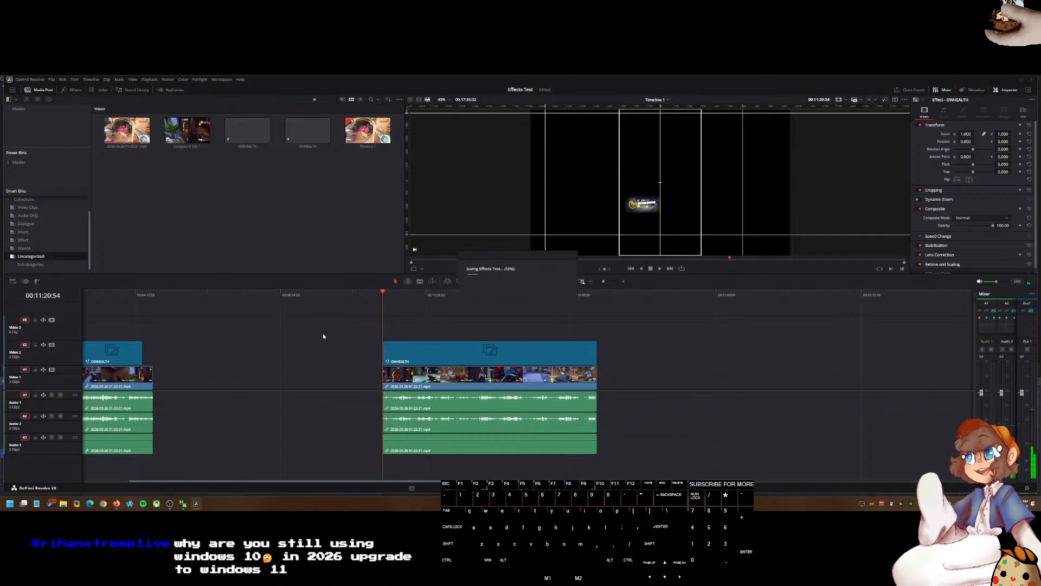
{"action": "scroll", "coordinate": [44, 200], "scroll_direction": "up", "scroll_amount": 2}
{"action": "left_click", "coordinate": [25, 200]}
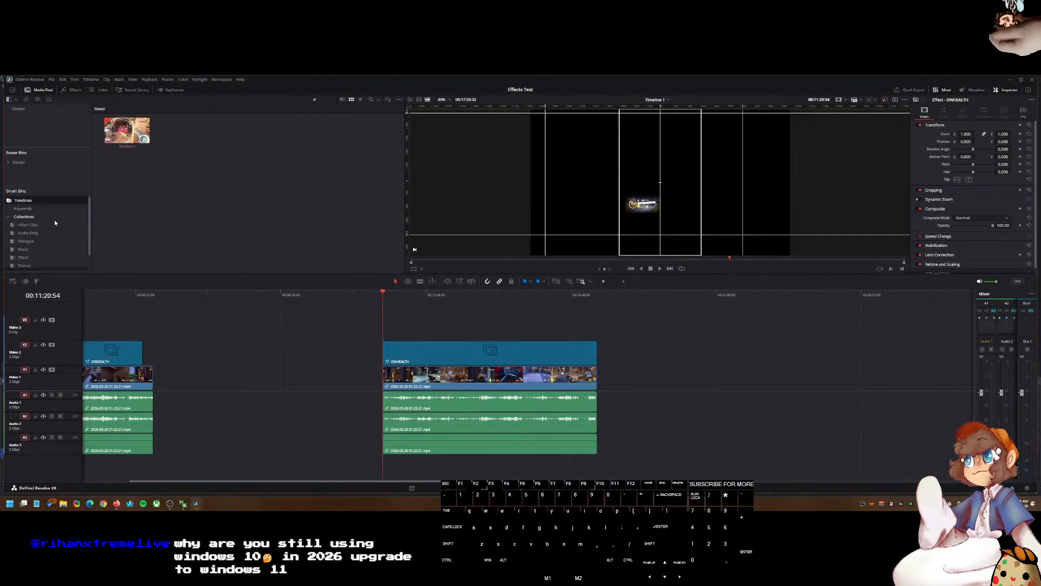
{"action": "left_click", "coordinate": [26, 162]}
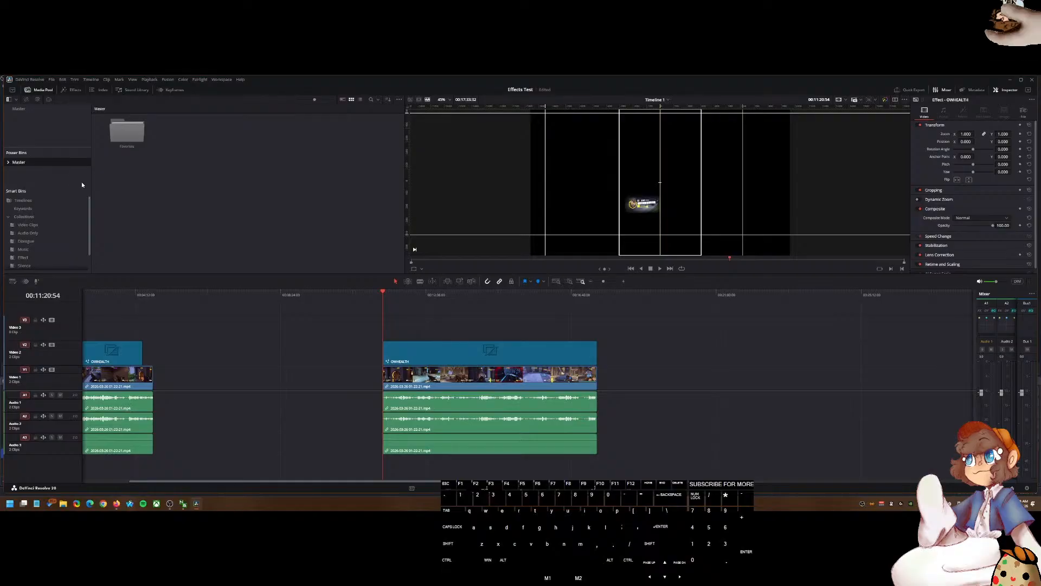
{"action": "scroll", "coordinate": [288, 367], "scroll_direction": "down", "scroll_amount": 3, "text": "alt"}
{"action": "scroll", "coordinate": [288, 368], "scroll_direction": "up", "scroll_amount": 3, "text": "alt"}
{"action": "left_click", "coordinate": [520, 387]}
{"action": "left_click_drag", "start_coordinate": [519, 387], "coordinate": [810, 387], "text": "alt"}
Step: Place an Adjustment Clip from the Favorites effects on the track above the copied clip's start
{"action": "left_click", "coordinate": [671, 300]}
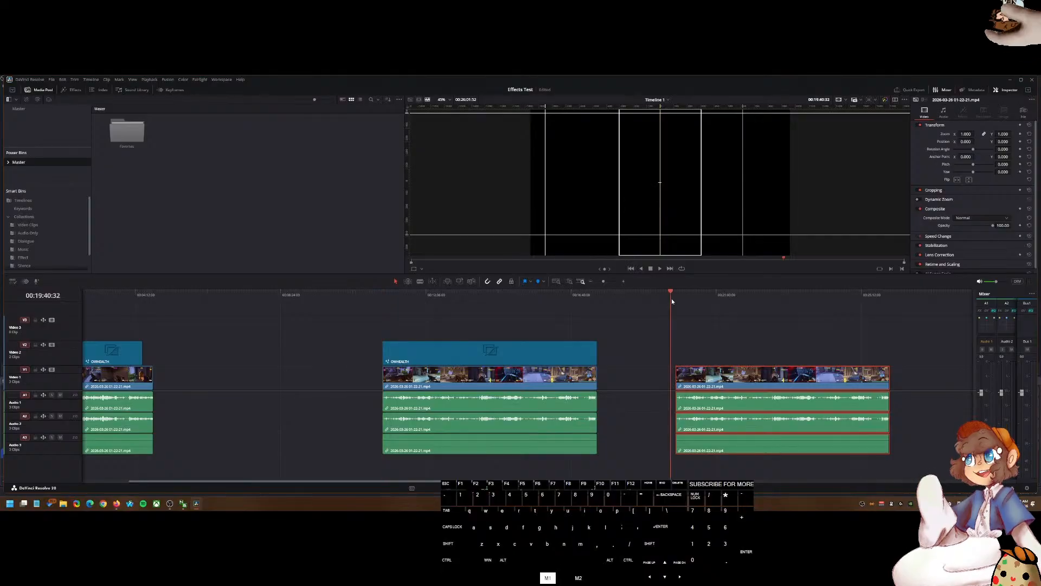
{"action": "left_click_drag", "start_coordinate": [671, 301], "coordinate": [675, 300]}
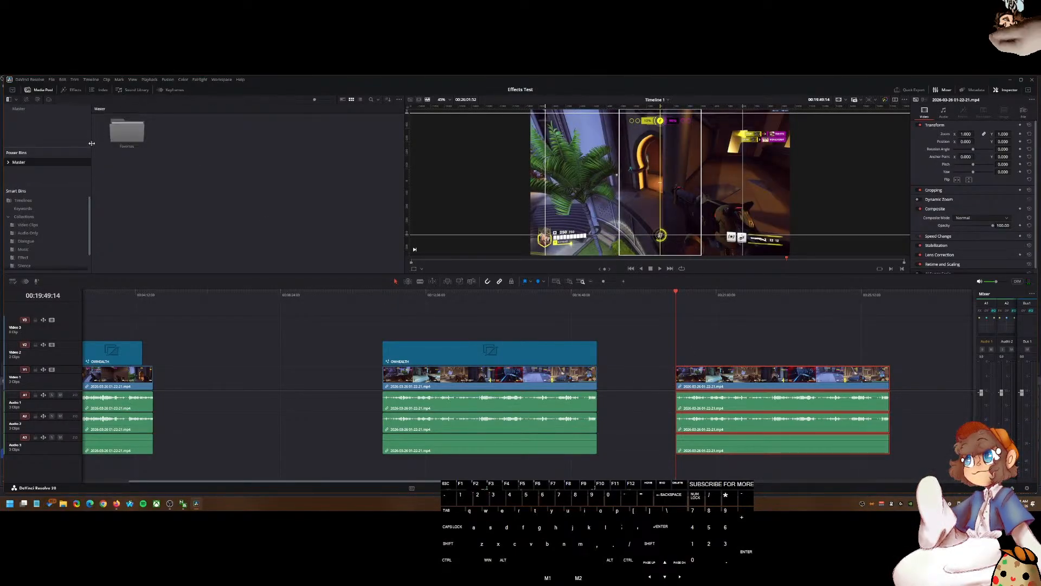
{"action": "left_click", "coordinate": [86, 90]}
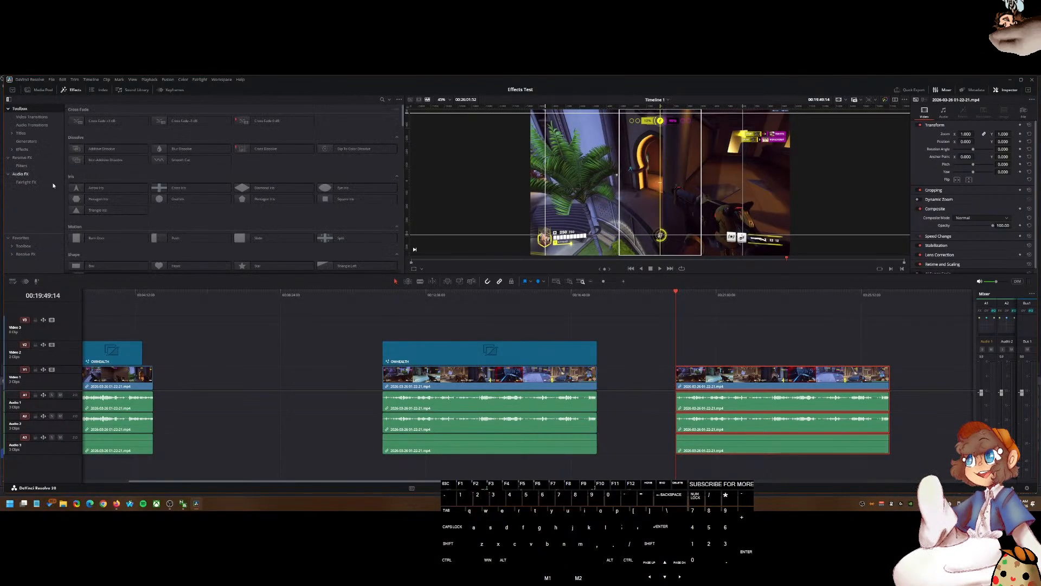
{"action": "left_click", "coordinate": [22, 238]}
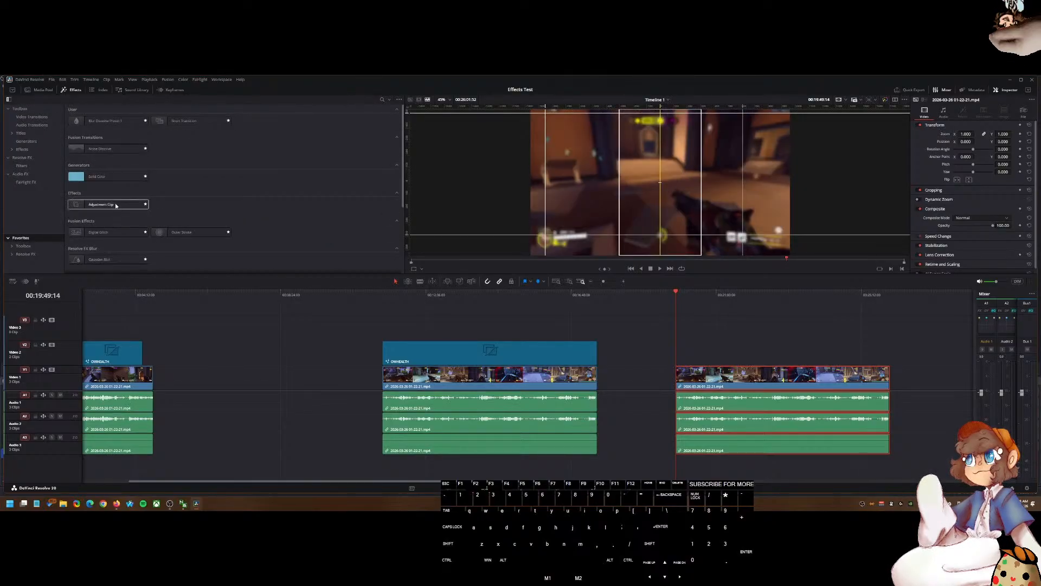
{"action": "left_click_drag", "start_coordinate": [109, 204], "coordinate": [679, 352]}
{"action": "left_click_drag", "start_coordinate": [678, 351], "coordinate": [678, 351]}
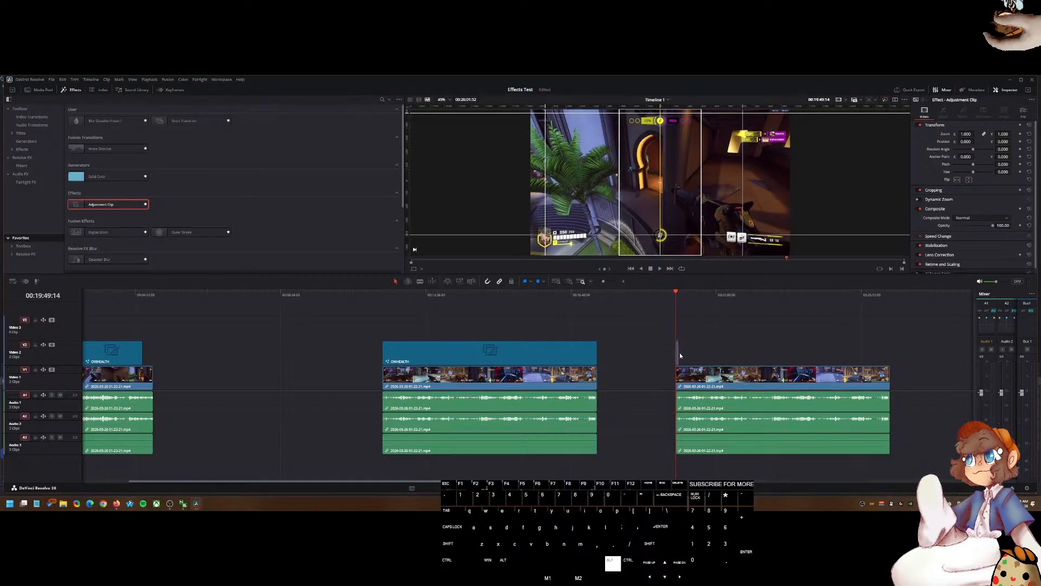
Step: Lengthen the adjustment clip to cover the first part of the copied clip
{"action": "scroll", "coordinate": [678, 351], "scroll_direction": "up", "scroll_amount": 3}
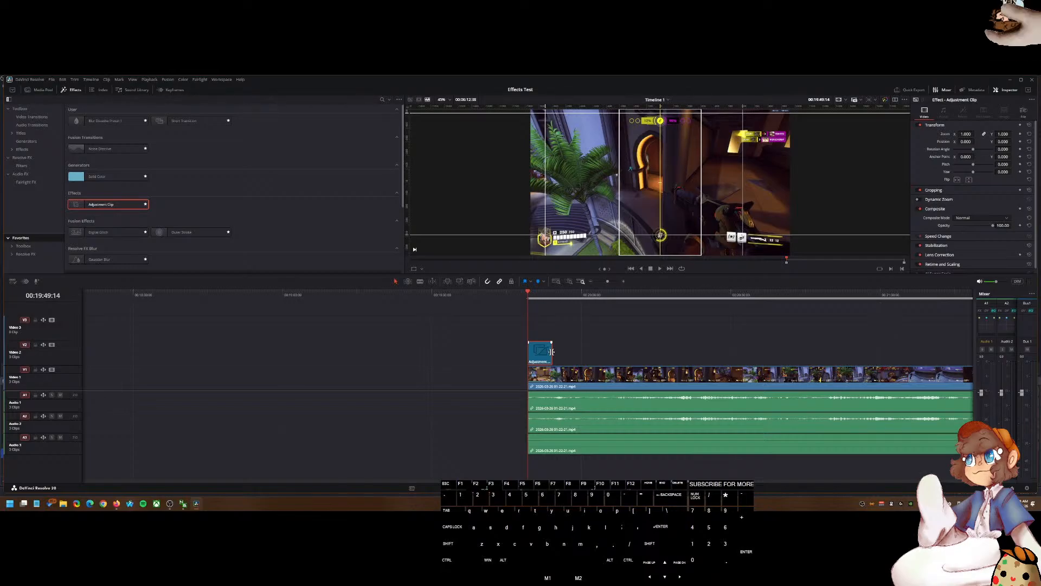
{"action": "left_click_drag", "start_coordinate": [552, 351], "coordinate": [835, 353]}
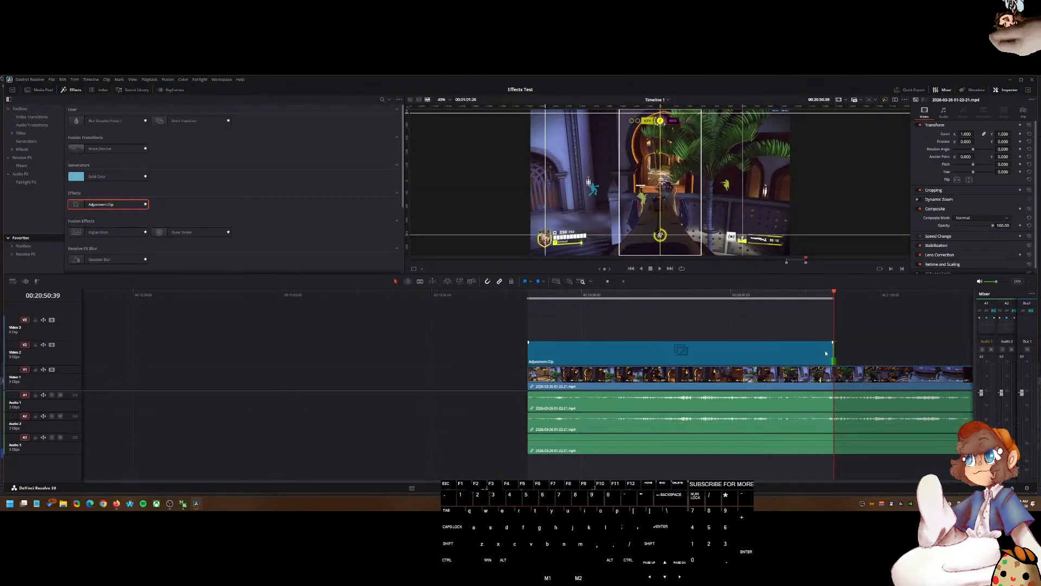
Step: Trim the adjustment clip's end back slightly to the playhead and select the adjustment clip
{"action": "left_click_drag", "start_coordinate": [831, 350], "coordinate": [826, 352]}
{"action": "left_click", "coordinate": [825, 297]}
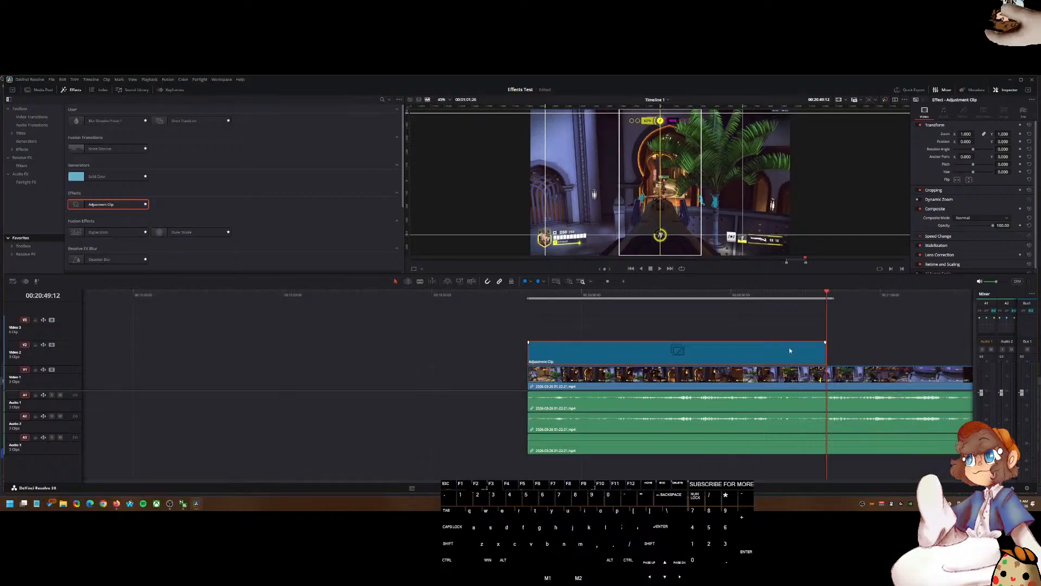
{"action": "left_click", "coordinate": [785, 350]}
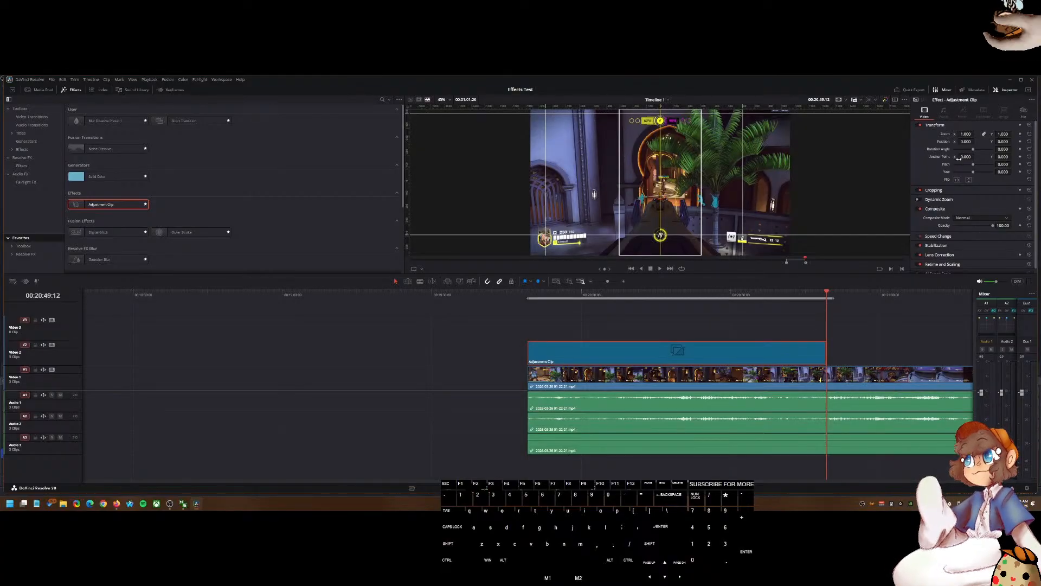
{"action": "scroll", "coordinate": [935, 232], "scroll_direction": "down", "scroll_amount": 1}
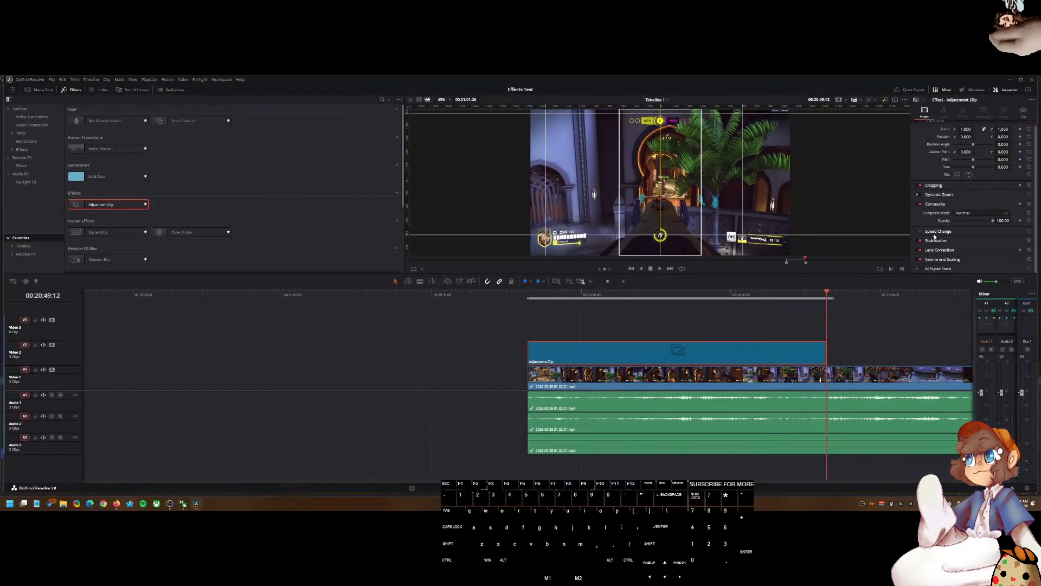
{"action": "left_click", "coordinate": [933, 260]}
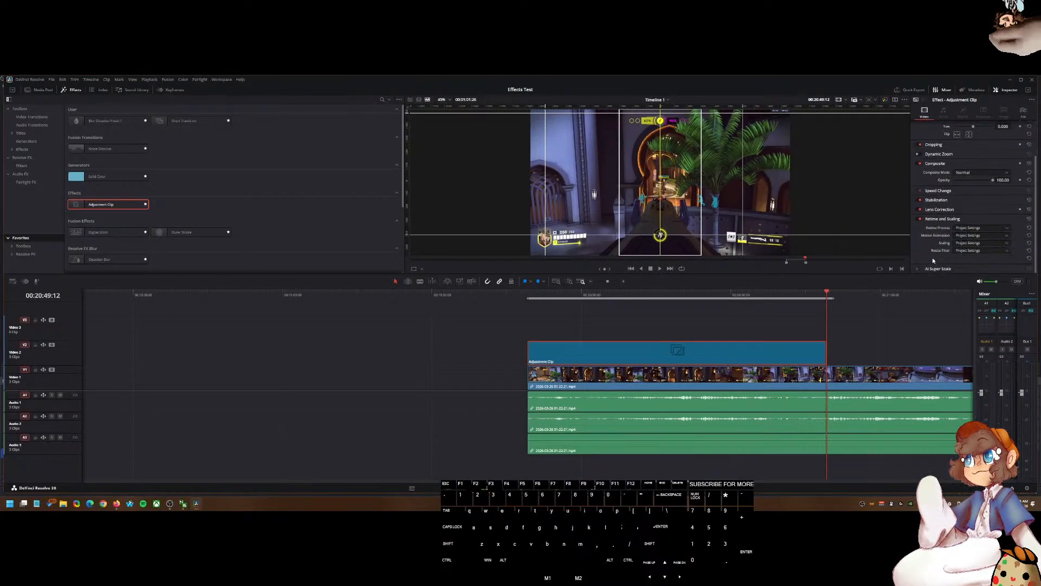
{"action": "left_click", "coordinate": [942, 219]}
{"action": "scroll", "coordinate": [940, 230], "scroll_direction": "up", "scroll_amount": 1}
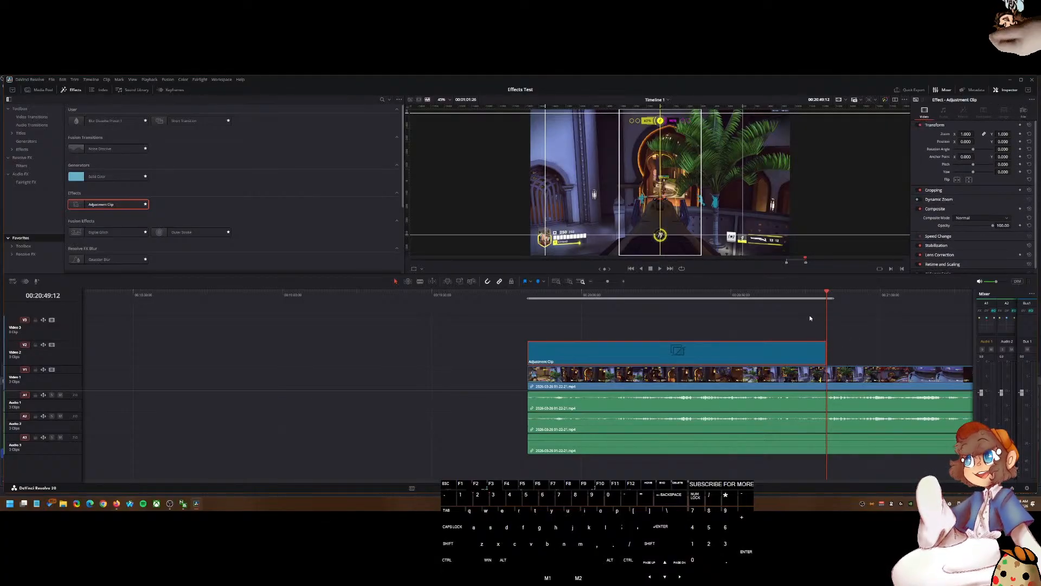
{"action": "left_click", "coordinate": [825, 351]}
{"action": "left_click_drag", "start_coordinate": [825, 351], "coordinate": [828, 352]}
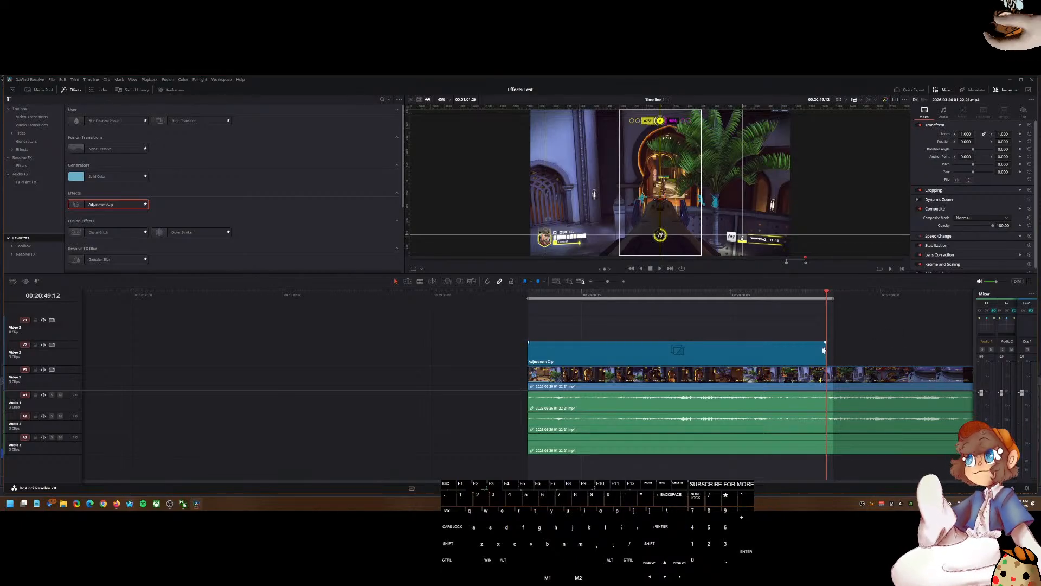
{"action": "left_click_drag", "start_coordinate": [826, 351], "coordinate": [825, 351]}
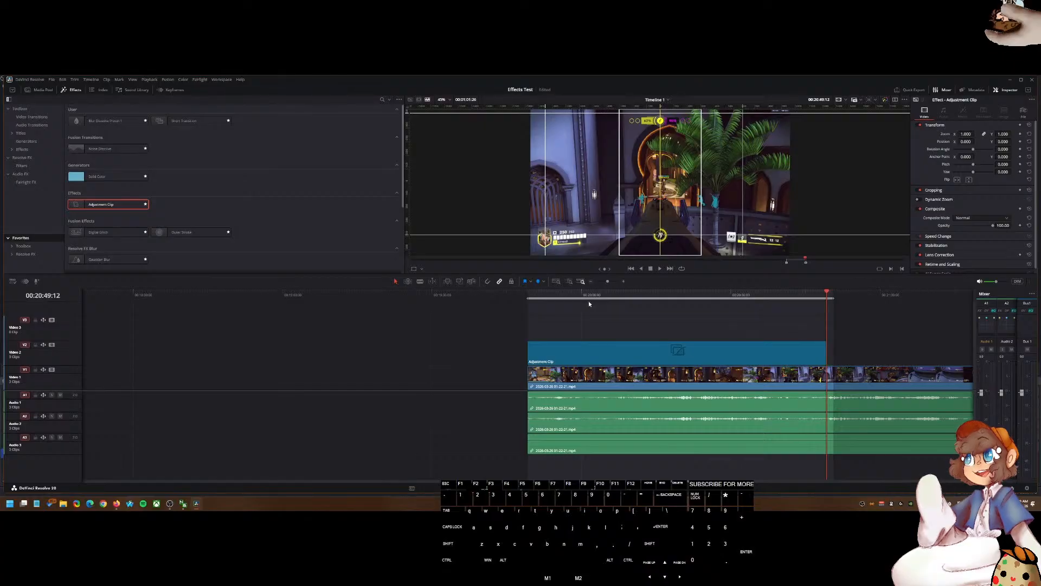
Step: Move the playhead to the adjustment clip's start and open its Cropping settings
{"action": "left_click_drag", "start_coordinate": [589, 303], "coordinate": [528, 305]}
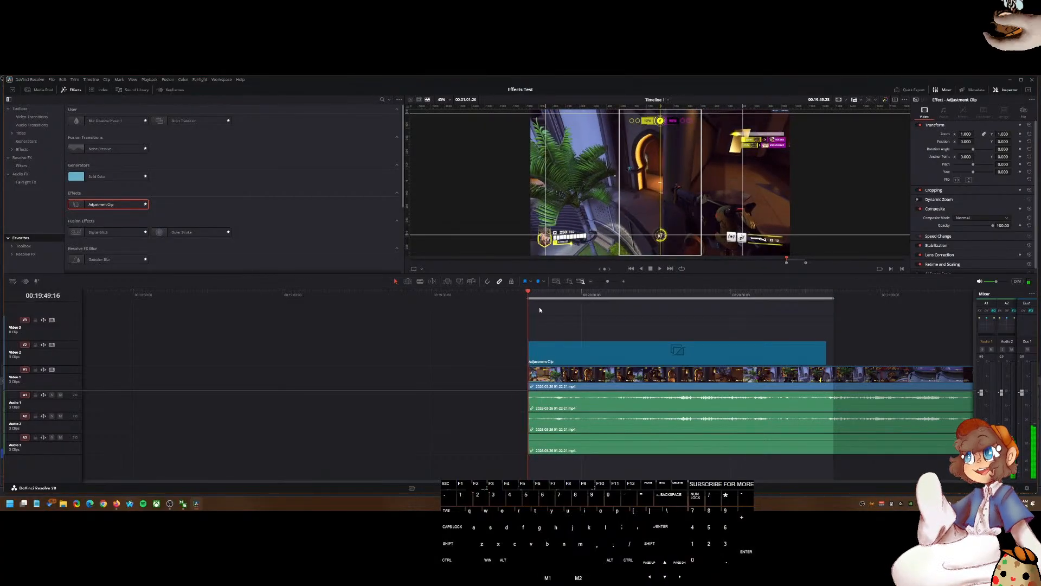
{"action": "key", "text": "shift+n"}
{"action": "left_click", "coordinate": [562, 345]}
{"action": "left_click_drag", "start_coordinate": [536, 298], "coordinate": [528, 298]}
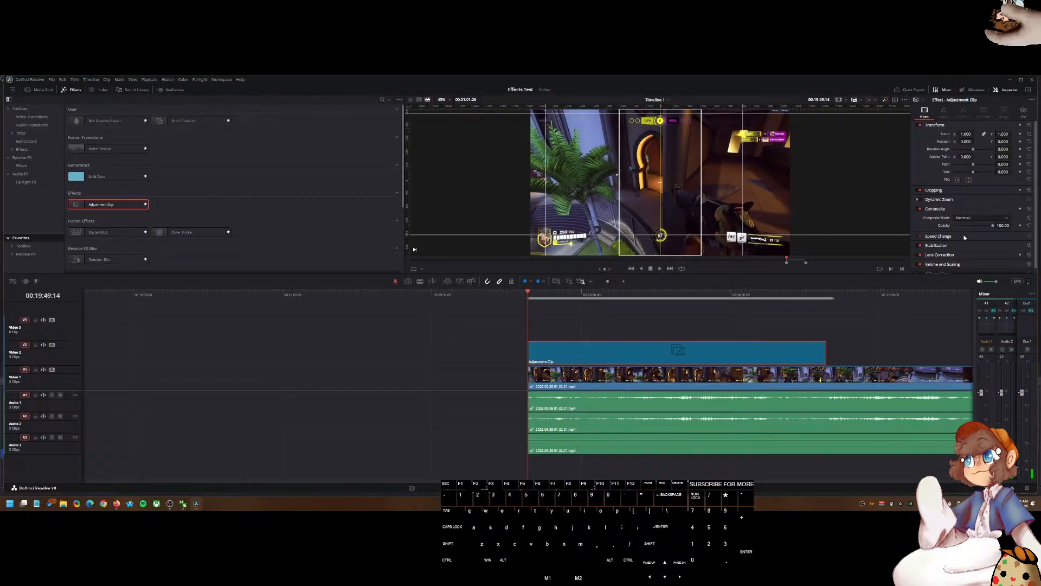
{"action": "left_click", "coordinate": [933, 190]}
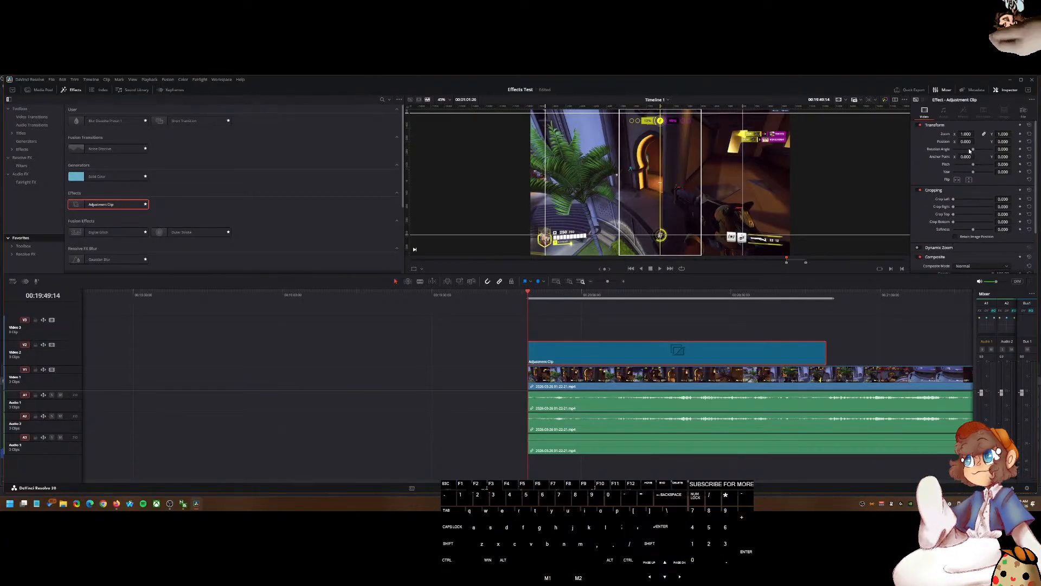
Step: Crop the frame down to the health bar in the lower-left corner using the viewer's crop overlay
{"action": "scroll", "coordinate": [564, 195], "scroll_direction": "up", "scroll_amount": 5}
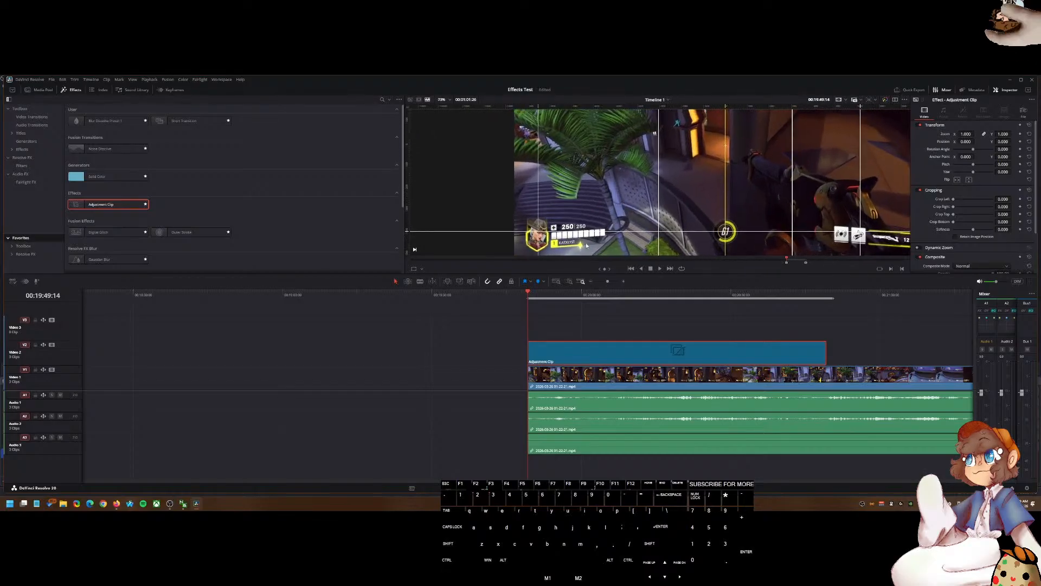
{"action": "left_click_drag", "start_coordinate": [564, 194], "coordinate": [596, 202]}
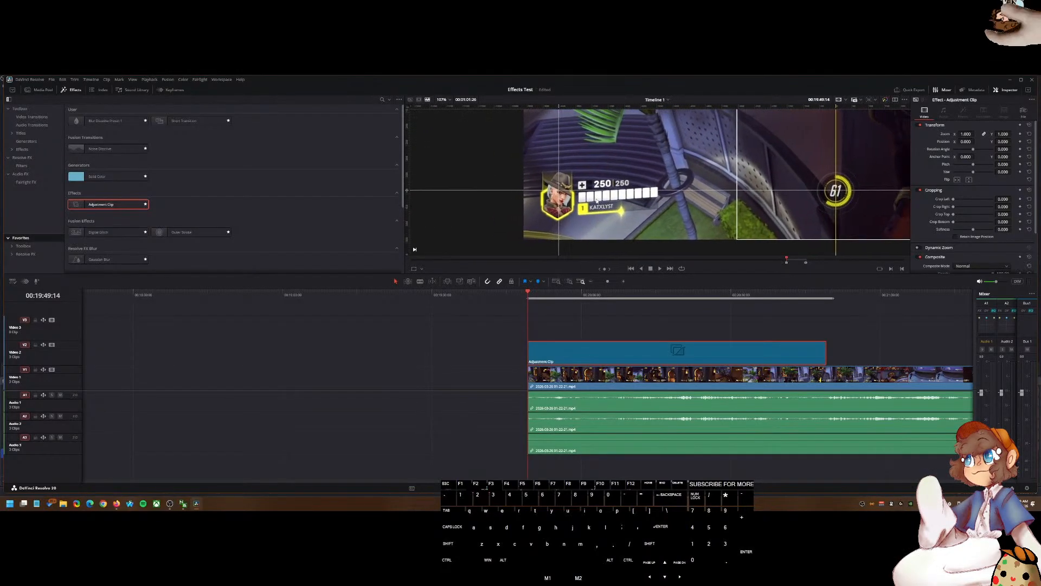
{"action": "left_click", "coordinate": [422, 269]}
{"action": "left_click", "coordinate": [426, 285]}
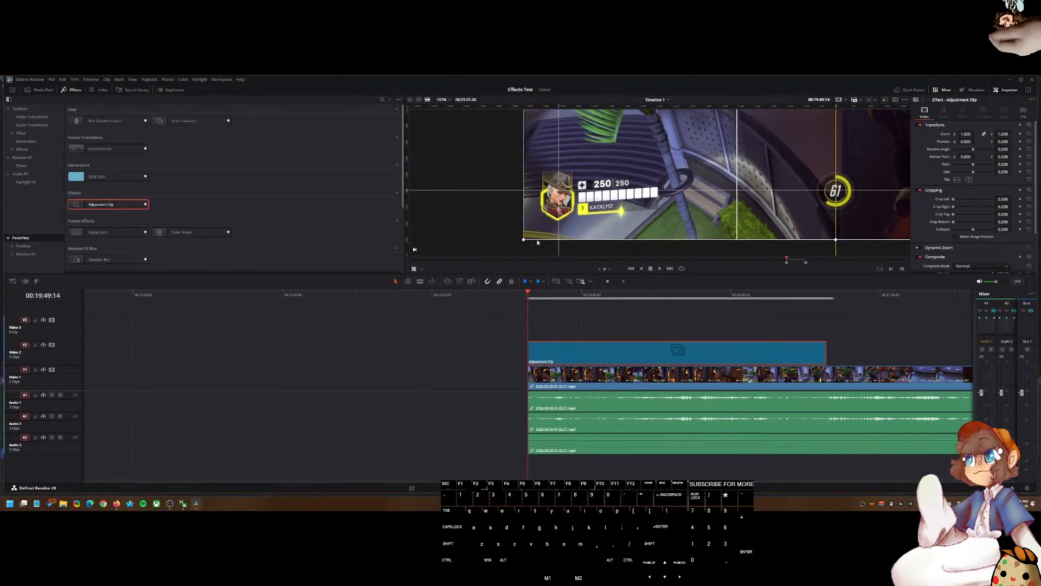
{"action": "scroll", "coordinate": [568, 203], "scroll_direction": "down", "scroll_amount": 5}
{"action": "scroll", "coordinate": [600, 178], "scroll_direction": "down", "scroll_amount": 3}
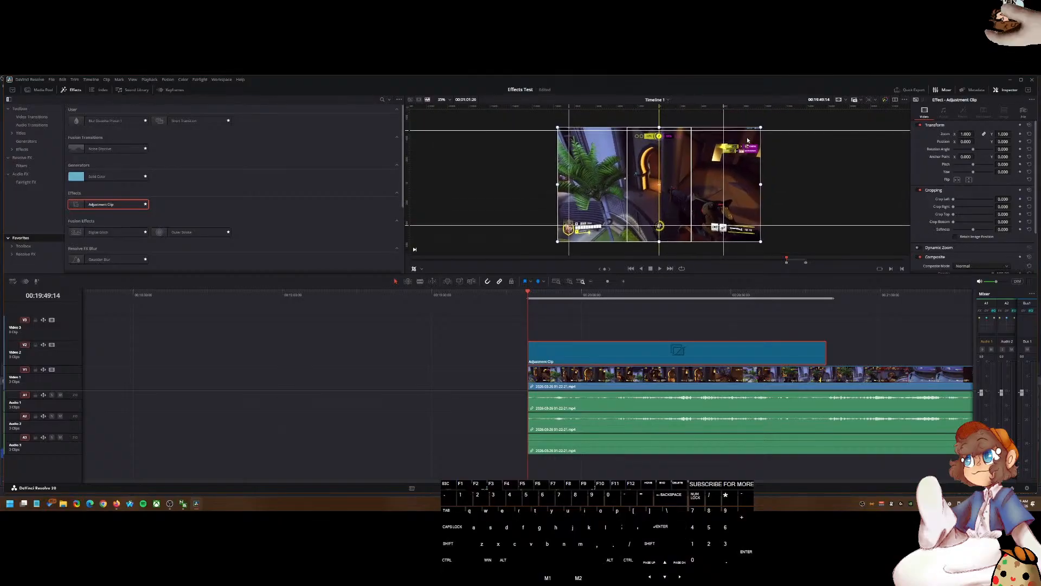
{"action": "left_click_drag", "start_coordinate": [761, 129], "coordinate": [600, 223]}
Step: Nudge the crop's right edge and set the crop softness to -25
{"action": "scroll", "coordinate": [600, 223], "scroll_direction": "up", "scroll_amount": 4}
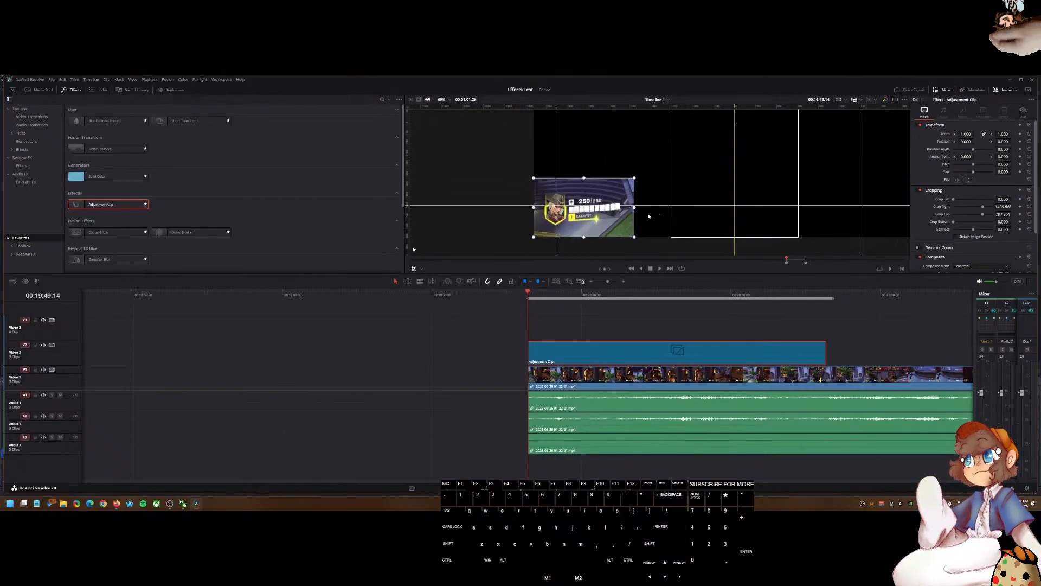
{"action": "left_click_drag", "start_coordinate": [636, 180], "coordinate": [638, 180]}
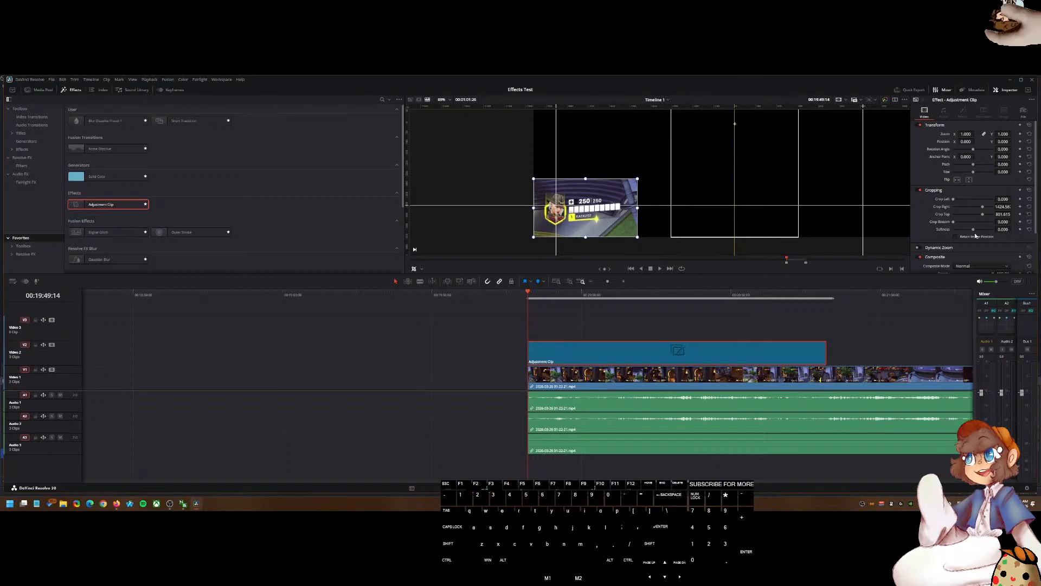
{"action": "left_click_drag", "start_coordinate": [973, 233], "coordinate": [969, 232]}
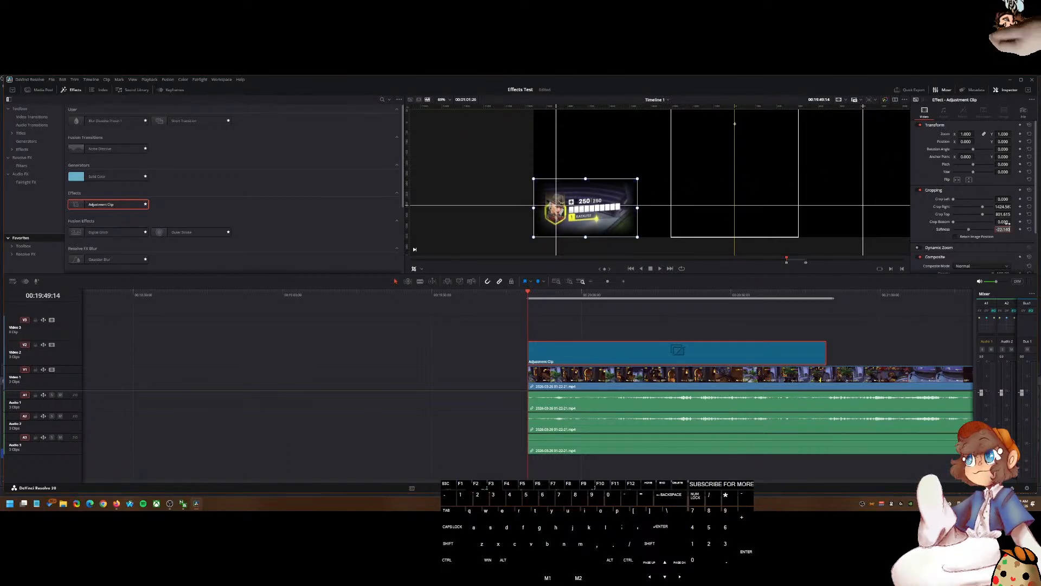
{"action": "type", "text": "-25"}
{"action": "key", "text": "Return"}
Step: Tighten the crop's left, right and top edges around the health bar
{"action": "scroll", "coordinate": [564, 208], "scroll_direction": "up", "scroll_amount": 5}
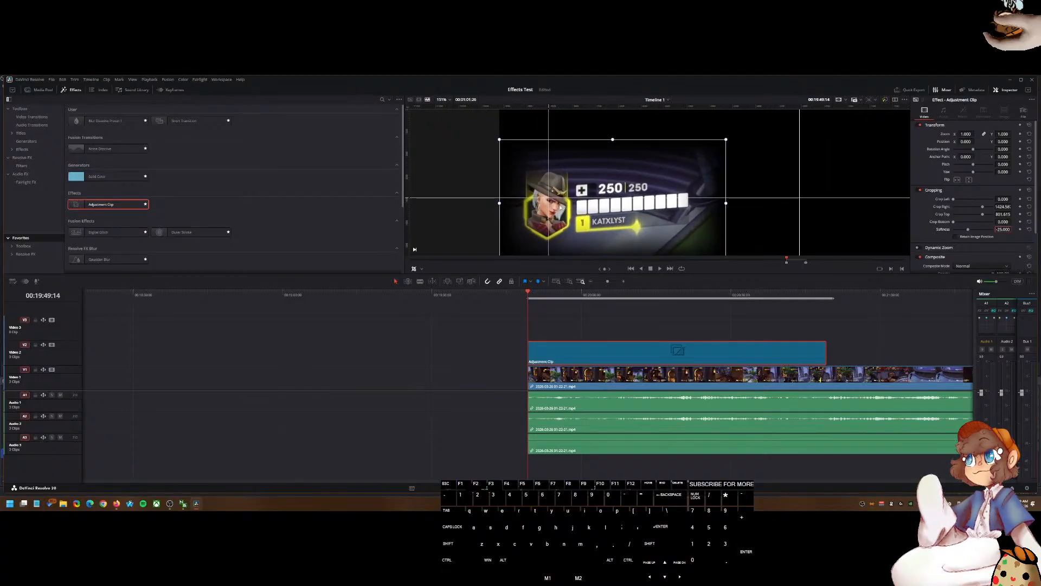
{"action": "left_click_drag", "start_coordinate": [500, 206], "coordinate": [489, 206]}
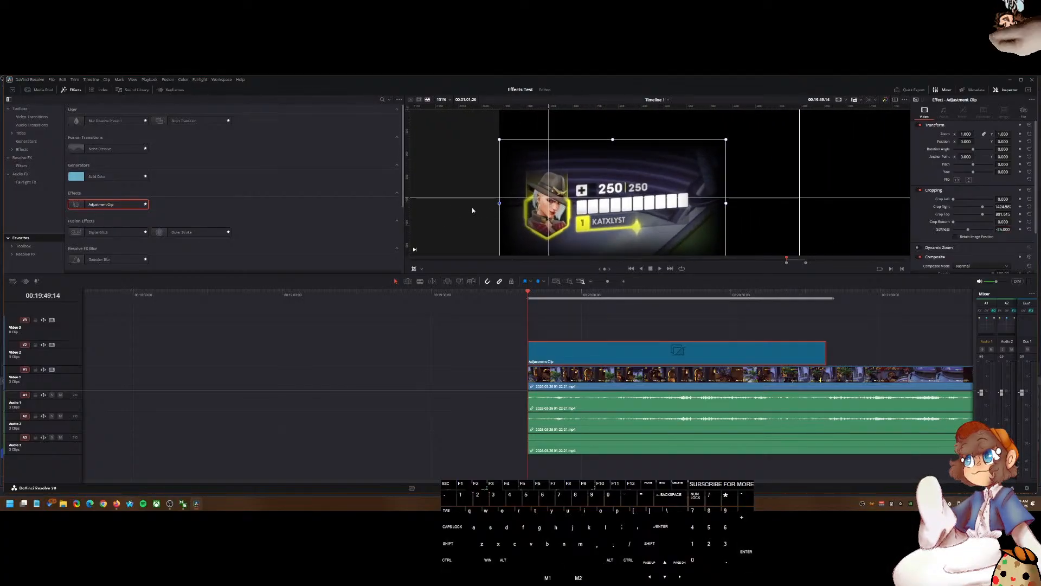
{"action": "left_click_drag", "start_coordinate": [725, 205], "coordinate": [715, 208]}
{"action": "scroll", "coordinate": [646, 213], "scroll_direction": "down", "scroll_amount": 3}
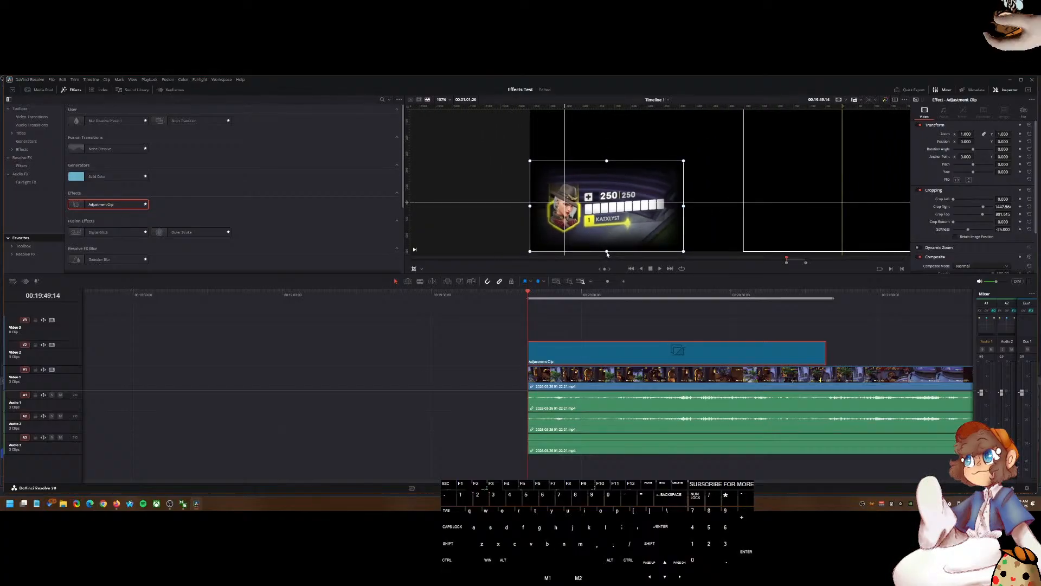
{"action": "left_click_drag", "start_coordinate": [607, 162], "coordinate": [605, 165]}
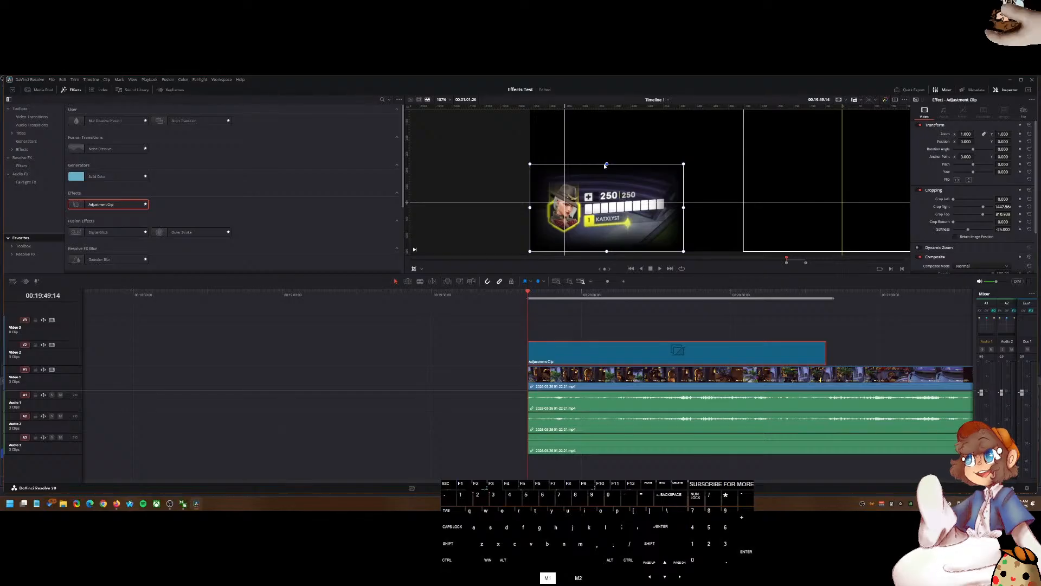
Step: Change the crop softness to 25
{"action": "left_click", "coordinate": [998, 228]}
{"action": "type", "text": "25"}
{"action": "key", "text": "Return"}
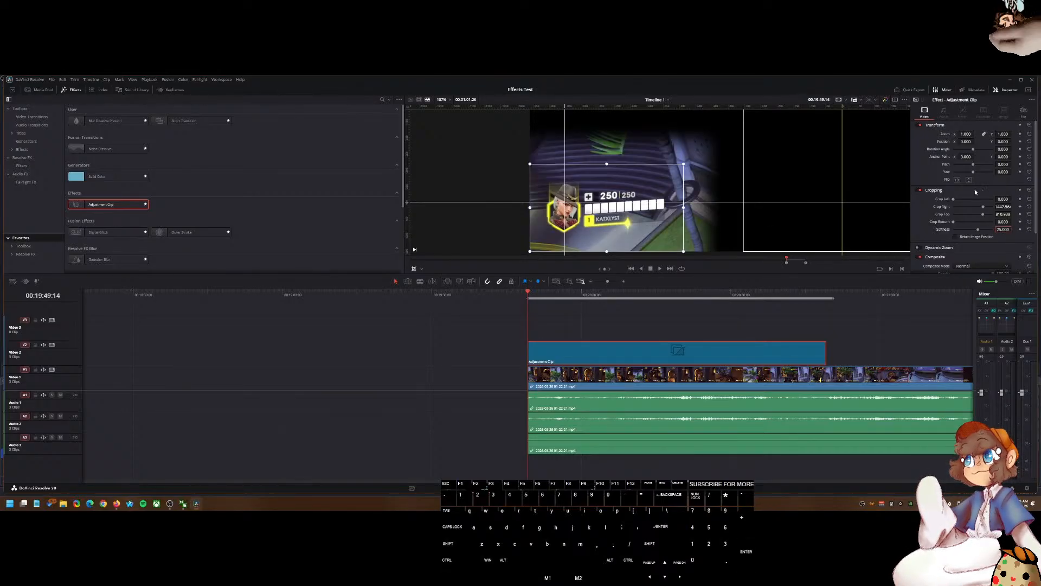
Step: Refine the crop's top, left, right and bottom edges closer around the health bar
{"action": "left_click_drag", "start_coordinate": [606, 165], "coordinate": [606, 199]}
{"action": "left_click_drag", "start_coordinate": [550, 229], "coordinate": [564, 228]}
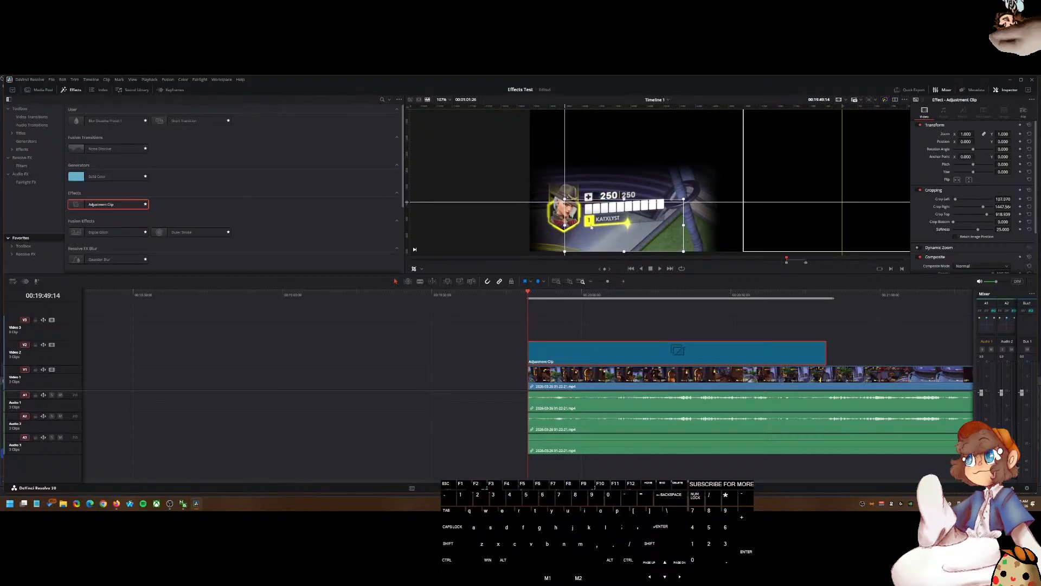
{"action": "left_click_drag", "start_coordinate": [683, 226], "coordinate": [695, 208]}
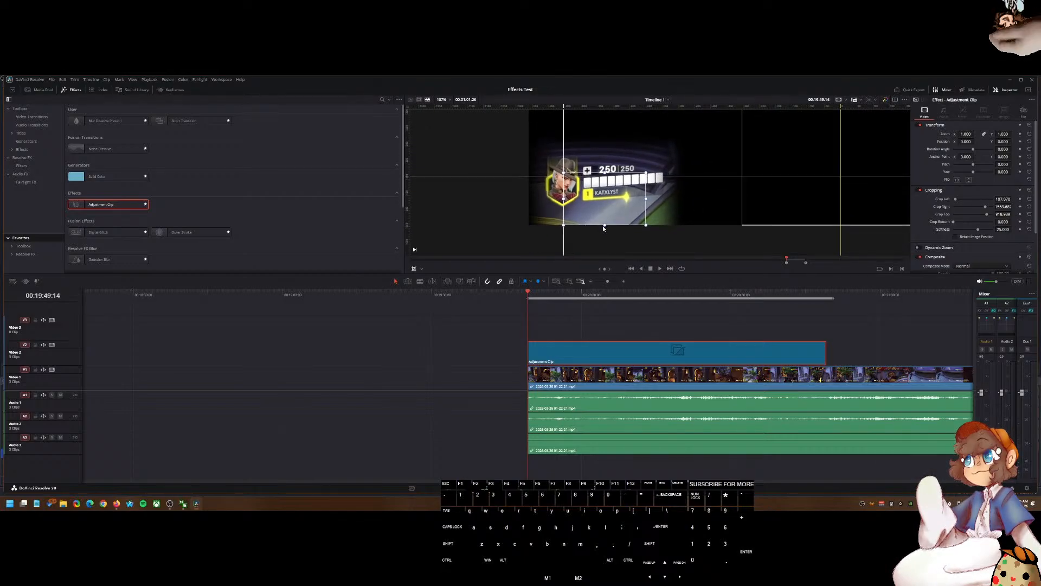
{"action": "left_click_drag", "start_coordinate": [600, 226], "coordinate": [602, 184]}
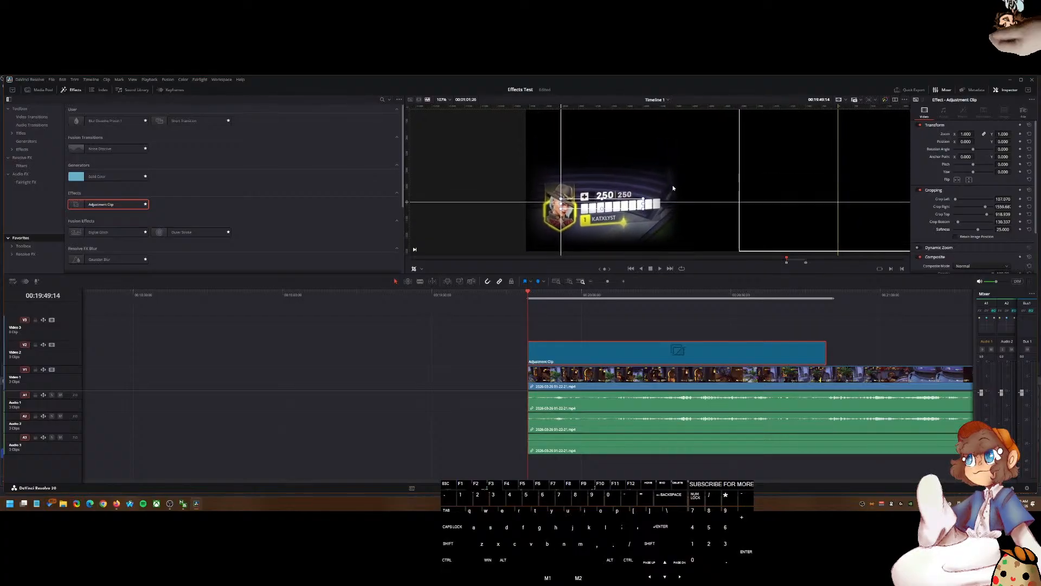
Step: Undo the last crop edge change
{"action": "left_click", "coordinate": [653, 259]}
{"action": "key", "text": "ctrl+z"}
{"action": "left_click", "coordinate": [637, 321]}
{"action": "scroll", "coordinate": [626, 219], "scroll_direction": "down", "scroll_amount": 6}
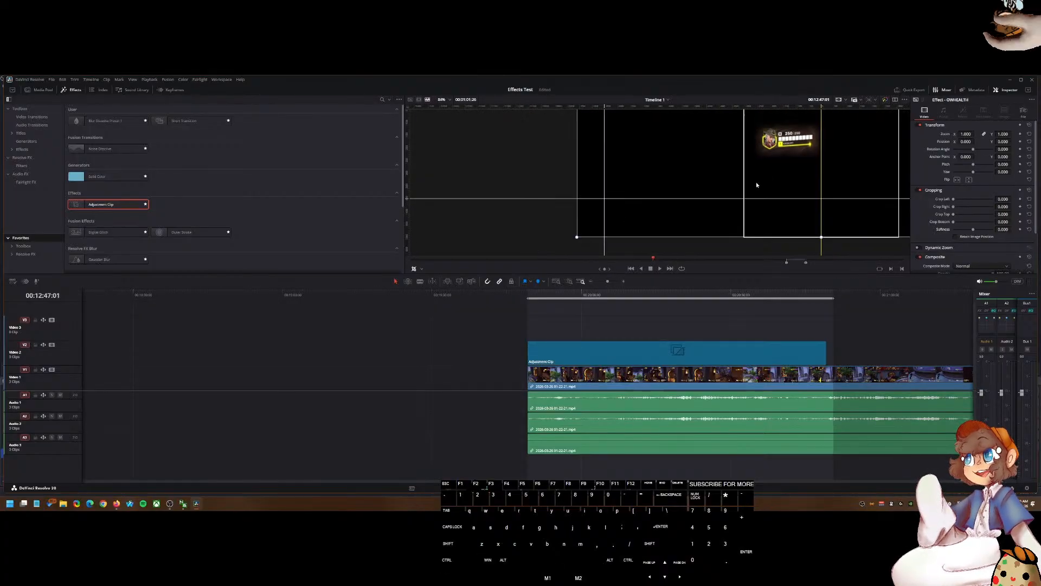
{"action": "left_click_drag", "start_coordinate": [673, 243], "coordinate": [693, 179]}
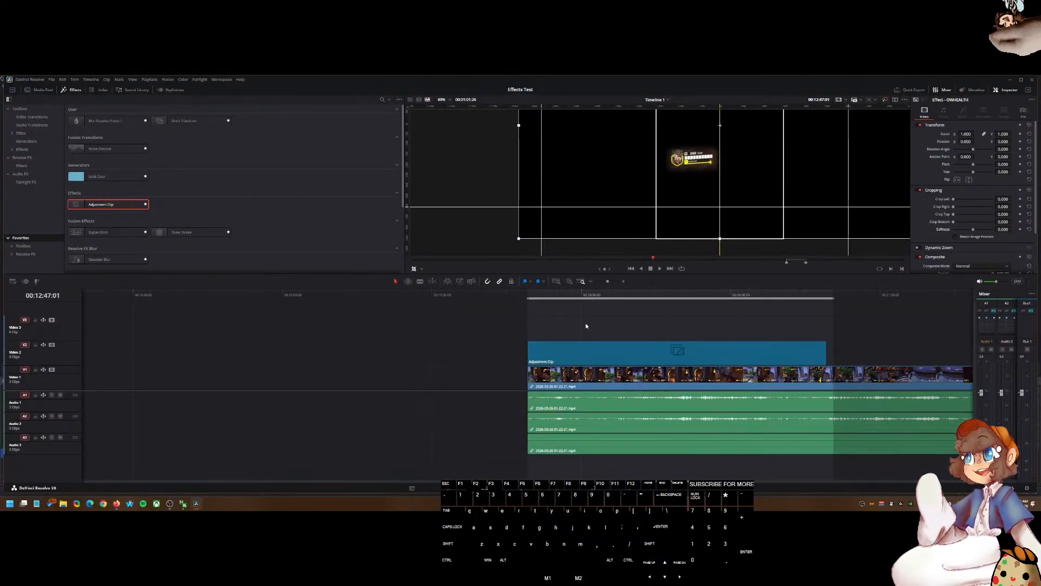
{"action": "scroll", "coordinate": [502, 318], "scroll_direction": "down", "scroll_amount": 10}
{"action": "scroll", "coordinate": [488, 318], "scroll_direction": "up", "scroll_amount": 5}
{"action": "scroll", "coordinate": [489, 318], "scroll_direction": "down", "scroll_amount": 2}
{"action": "left_click", "coordinate": [760, 294]}
{"action": "scroll", "coordinate": [708, 316], "scroll_direction": "up", "scroll_amount": 8}
{"action": "scroll", "coordinate": [509, 365], "scroll_direction": "up", "scroll_amount": 2}
Step: Select the adjustment clip and raise the crop's bottom edge, nudging its top edge slightly
{"action": "left_click", "coordinate": [456, 351]}
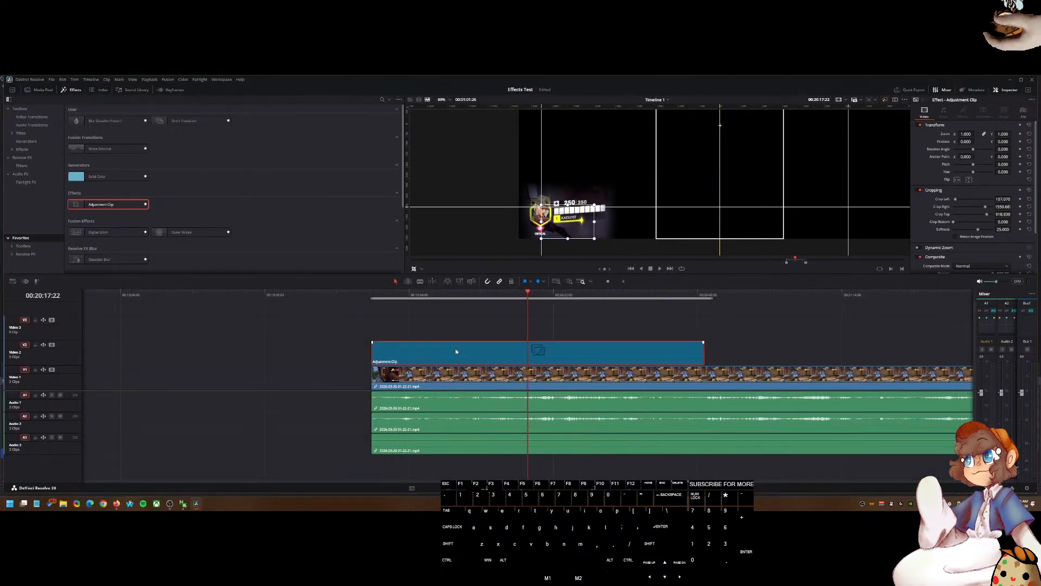
{"action": "scroll", "coordinate": [559, 231], "scroll_direction": "up", "scroll_amount": 3}
{"action": "left_click_drag", "start_coordinate": [572, 239], "coordinate": [581, 194]}
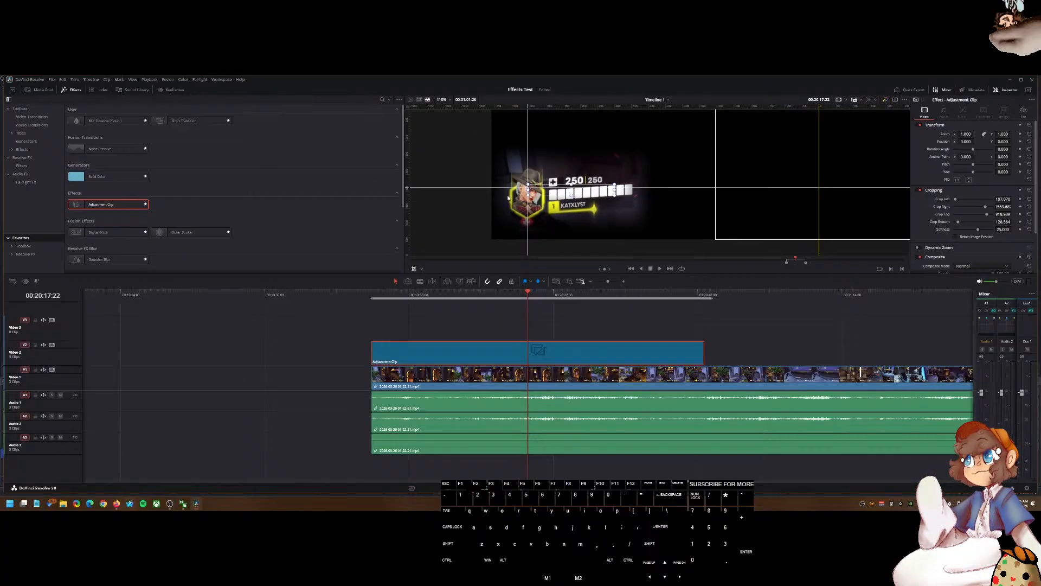
{"action": "left_click_drag", "start_coordinate": [568, 185], "coordinate": [572, 191]}
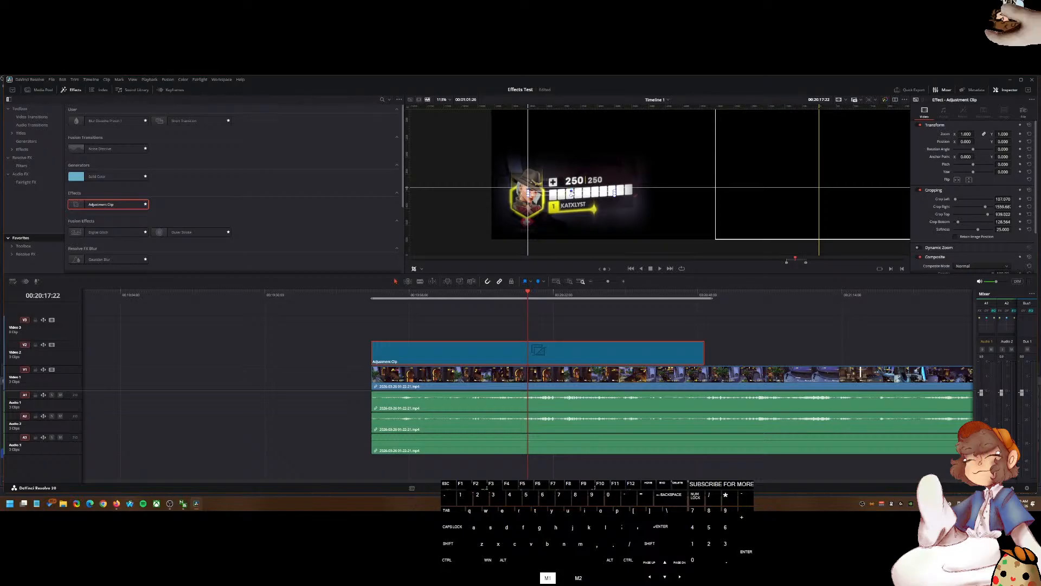
Step: Switch the viewer overlay to Transform and move the cropped health bar up toward the centre of the frame
{"action": "scroll", "coordinate": [632, 196], "scroll_direction": "down", "scroll_amount": 2}
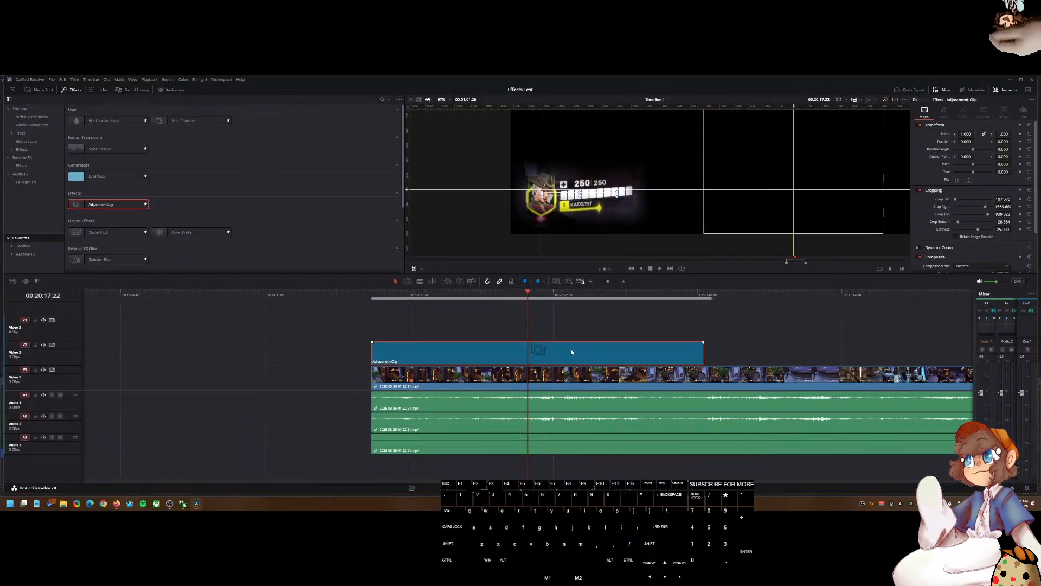
{"action": "key", "text": "alt"}
{"action": "scroll", "coordinate": [578, 231], "scroll_direction": "down", "scroll_amount": 3}
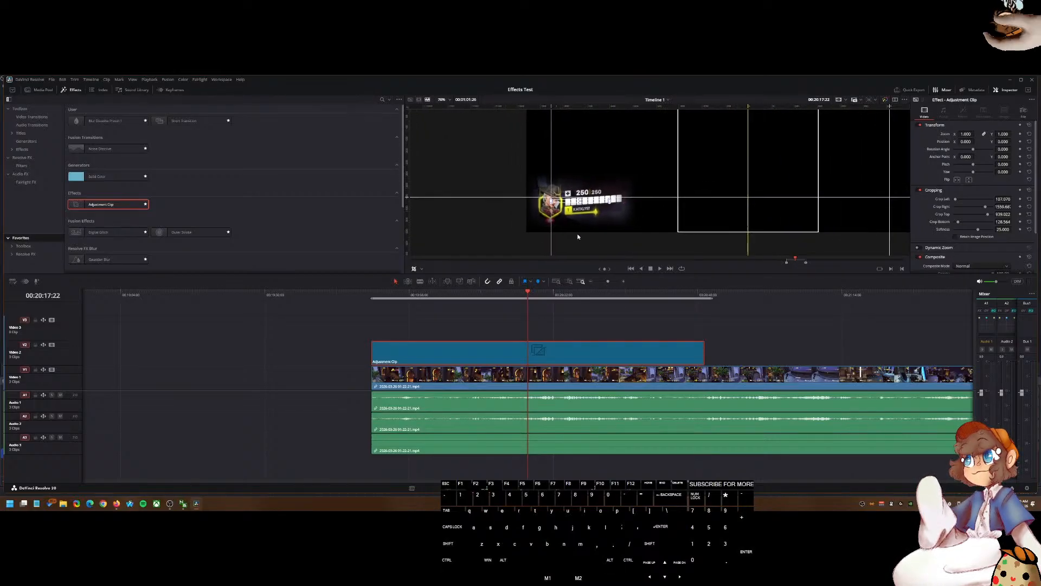
{"action": "left_click", "coordinate": [422, 270]}
{"action": "left_click", "coordinate": [429, 278]}
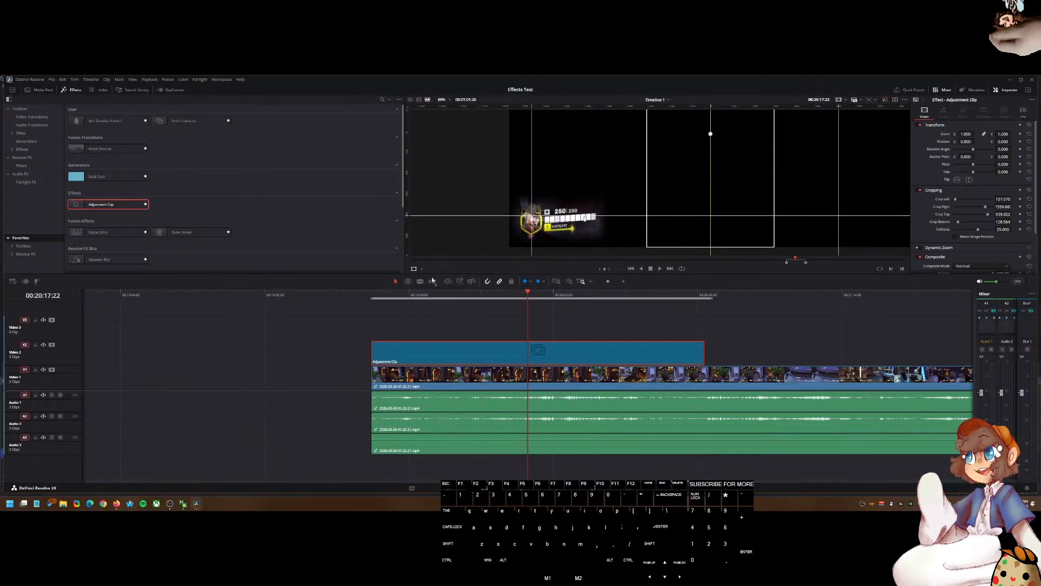
{"action": "left_click", "coordinate": [421, 269]}
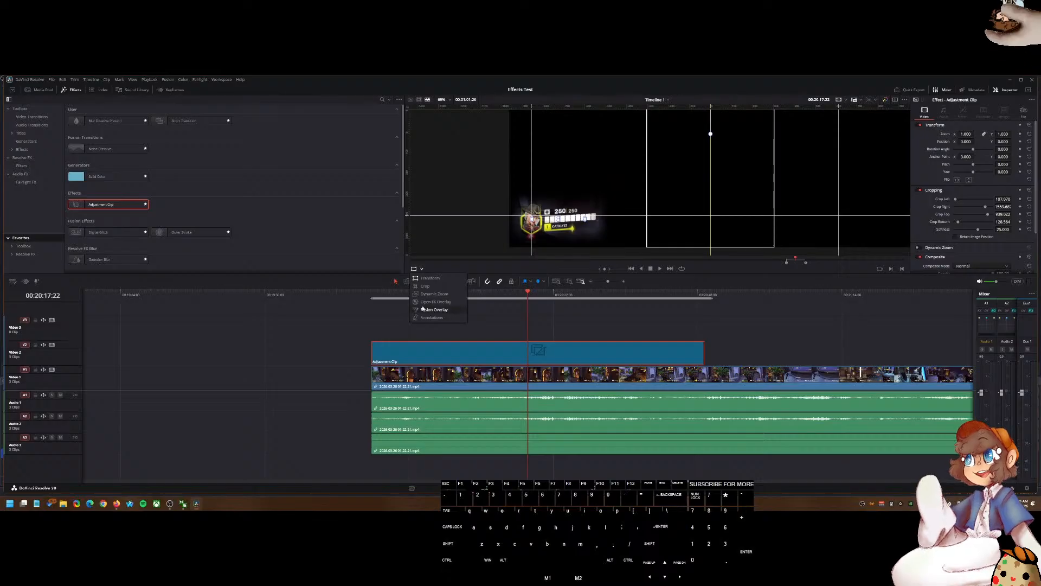
{"action": "left_click_drag", "start_coordinate": [547, 220], "coordinate": [672, 160]}
{"action": "scroll", "coordinate": [759, 164], "scroll_direction": "up", "scroll_amount": 2}
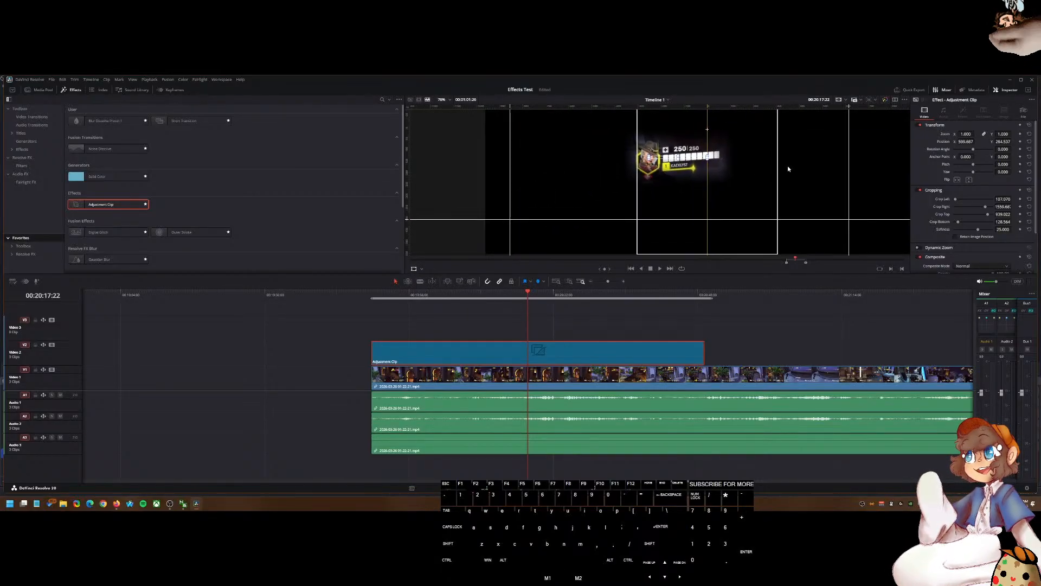
Step: Scale the cropped health bar down to a zoom of about 0.68 and reposition it, shifting its anchor point X to about -711
{"action": "scroll", "coordinate": [792, 164], "scroll_direction": "down", "scroll_amount": 3}
{"action": "left_click_drag", "start_coordinate": [966, 134], "coordinate": [948, 134]}
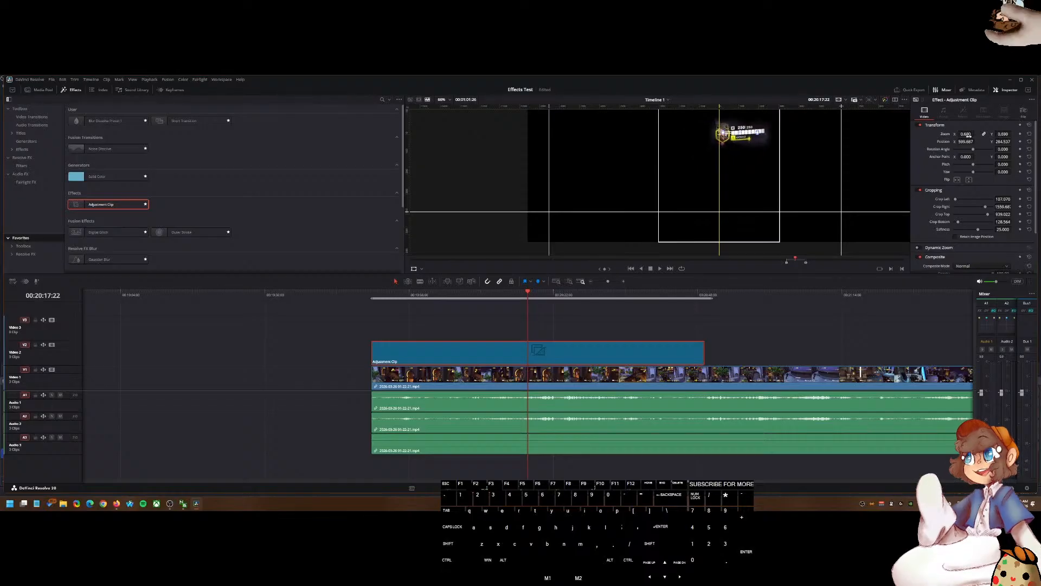
{"action": "left_click_drag", "start_coordinate": [811, 148], "coordinate": [774, 191]}
{"action": "left_click_drag", "start_coordinate": [802, 120], "coordinate": [747, 136]}
{"action": "mouse_move", "coordinate": [967, 158]}
{"action": "left_mouse_down"}
{"action": "mouse_move", "coordinate": [1012, 156]}
{"action": "mouse_move", "coordinate": [1002, 159]}
{"action": "left_mouse_up"}
Step: Move the health bar further in the viewer and reduce its zoom to about 0.641
{"action": "scroll", "coordinate": [607, 217], "scroll_direction": "up", "scroll_amount": 2}
{"action": "scroll", "coordinate": [615, 213], "scroll_direction": "up", "scroll_amount": 5}
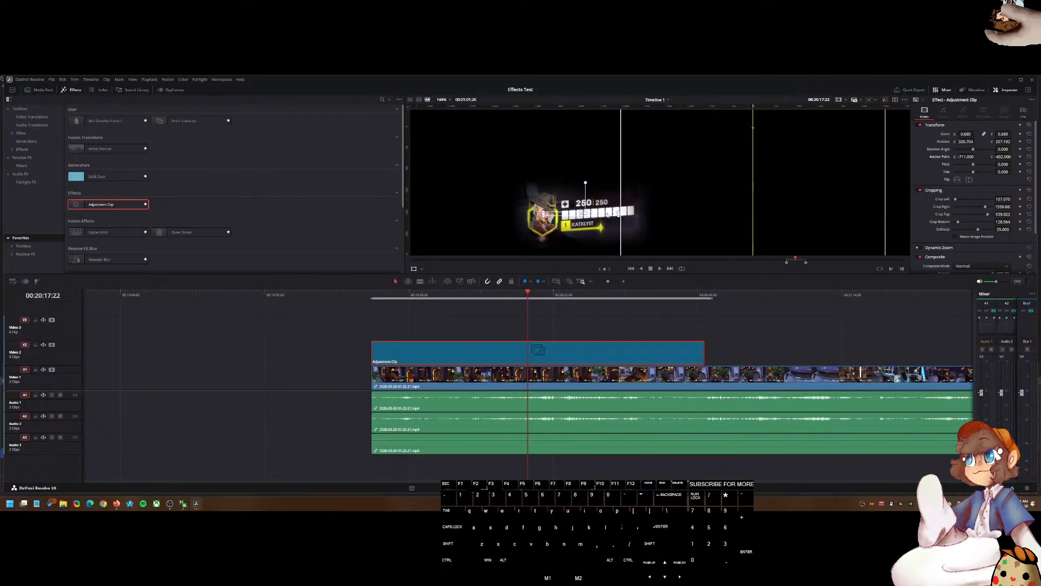
{"action": "left_click_drag", "start_coordinate": [621, 214], "coordinate": [649, 192]}
{"action": "scroll", "coordinate": [633, 212], "scroll_direction": "down", "scroll_amount": 10}
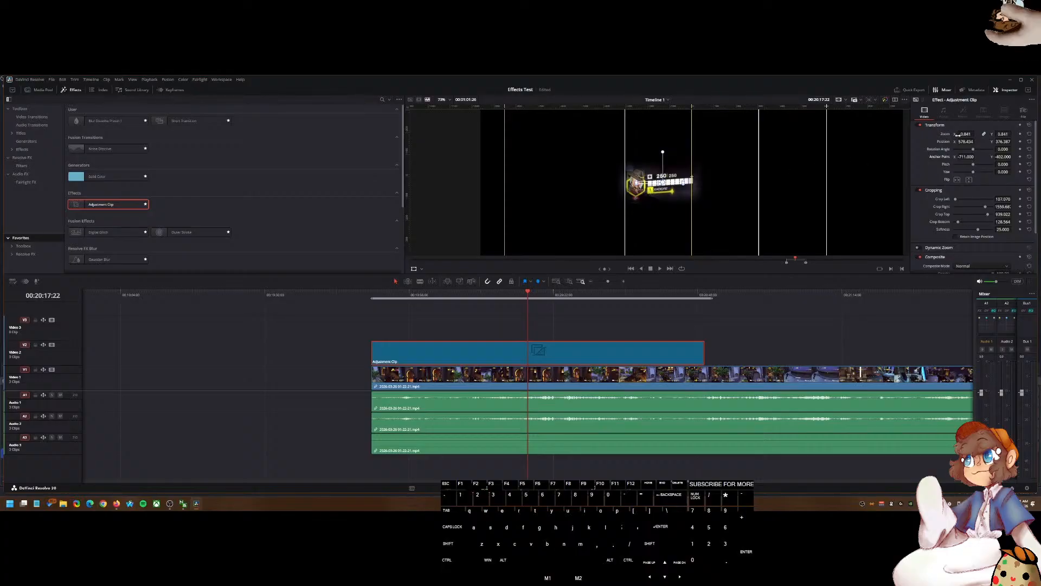
{"action": "left_click_drag", "start_coordinate": [965, 134], "coordinate": [941, 145]}
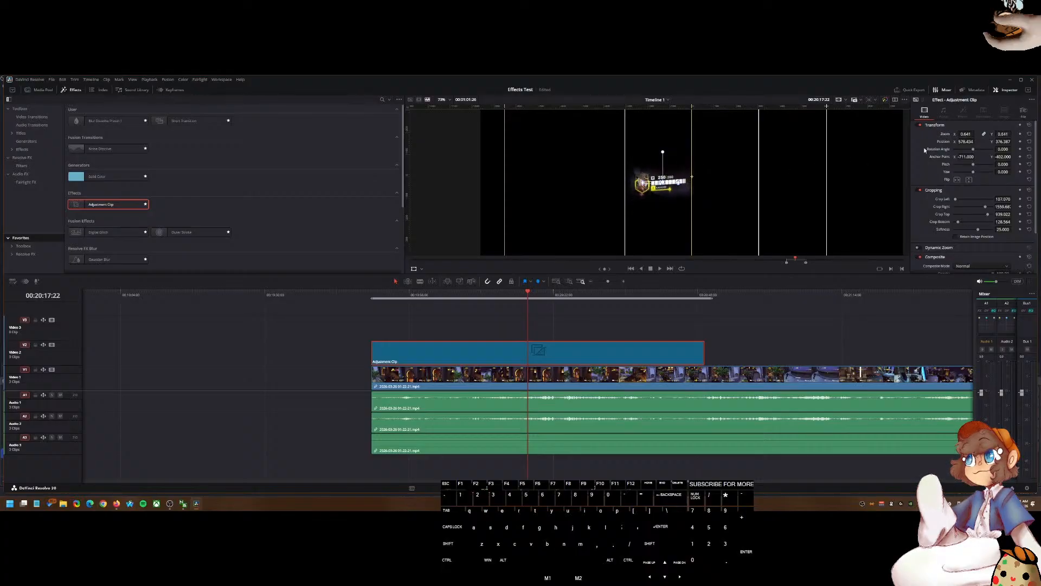
{"action": "left_click_drag", "start_coordinate": [671, 184], "coordinate": [672, 182]}
Step: Move the health bar slightly lower in the frame and select the adjustment clip
{"action": "scroll", "coordinate": [703, 192], "scroll_direction": "down", "scroll_amount": 3}
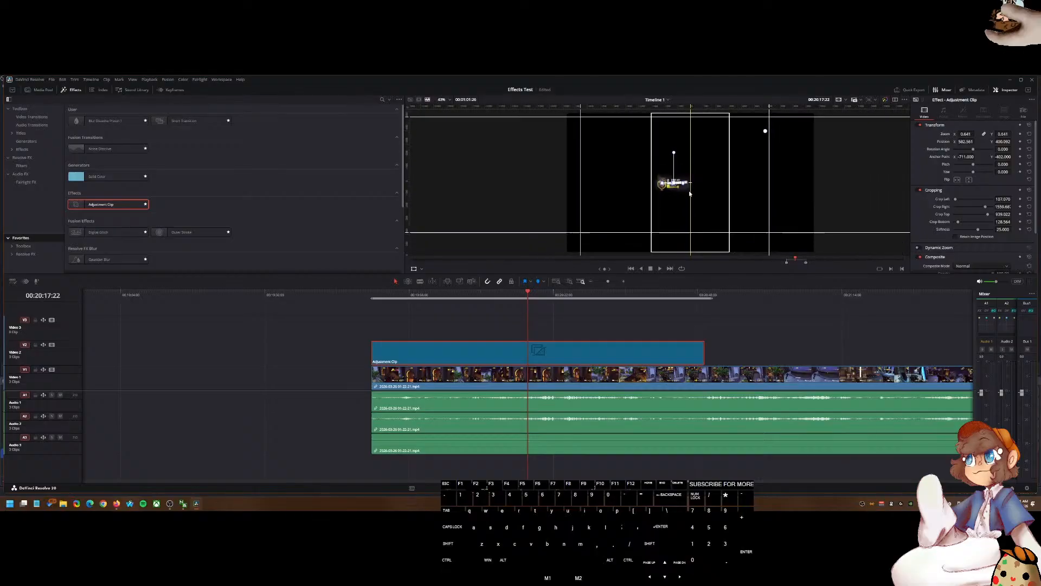
{"action": "scroll", "coordinate": [703, 193], "scroll_direction": "up", "scroll_amount": 3}
{"action": "left_click_drag", "start_coordinate": [652, 181], "coordinate": [653, 205]}
{"action": "scroll", "coordinate": [662, 184], "scroll_direction": "down", "scroll_amount": 4}
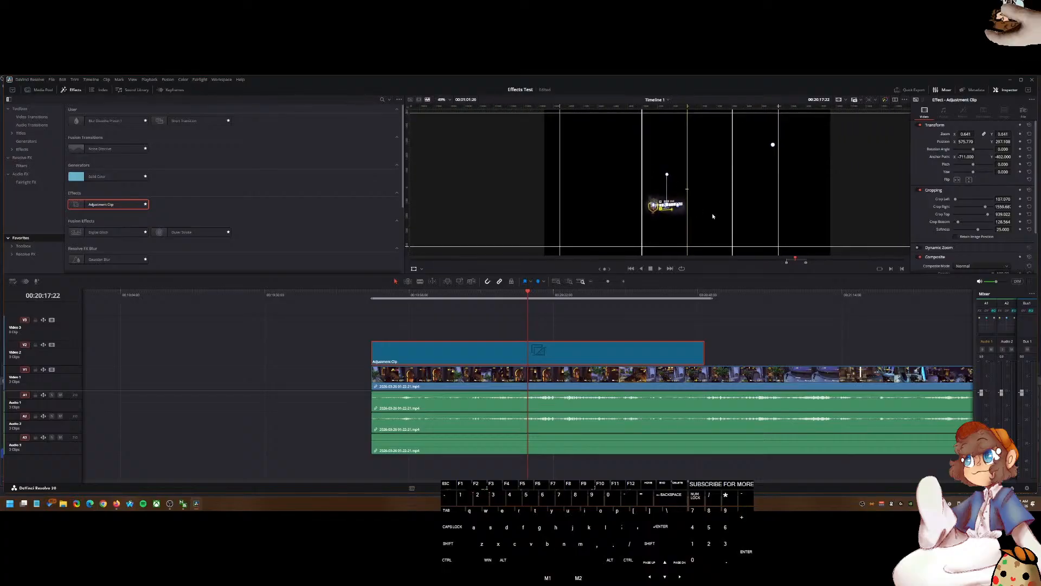
{"action": "left_click", "coordinate": [581, 350]}
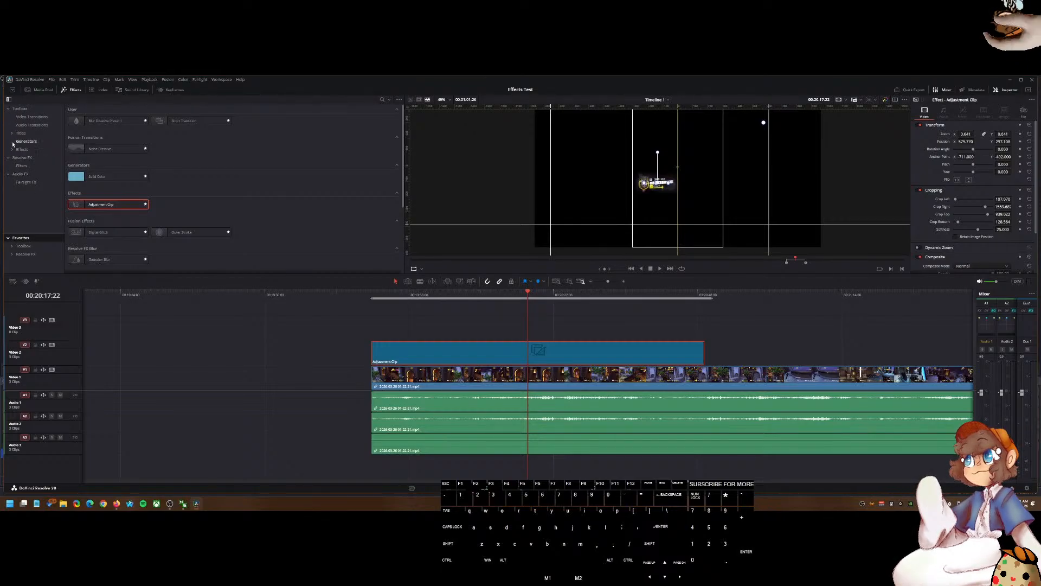
Step: Save the adjustment clip into the Media Pool's Favorites > Effects bin and name it OWHEALTH
{"action": "left_click", "coordinate": [36, 90]}
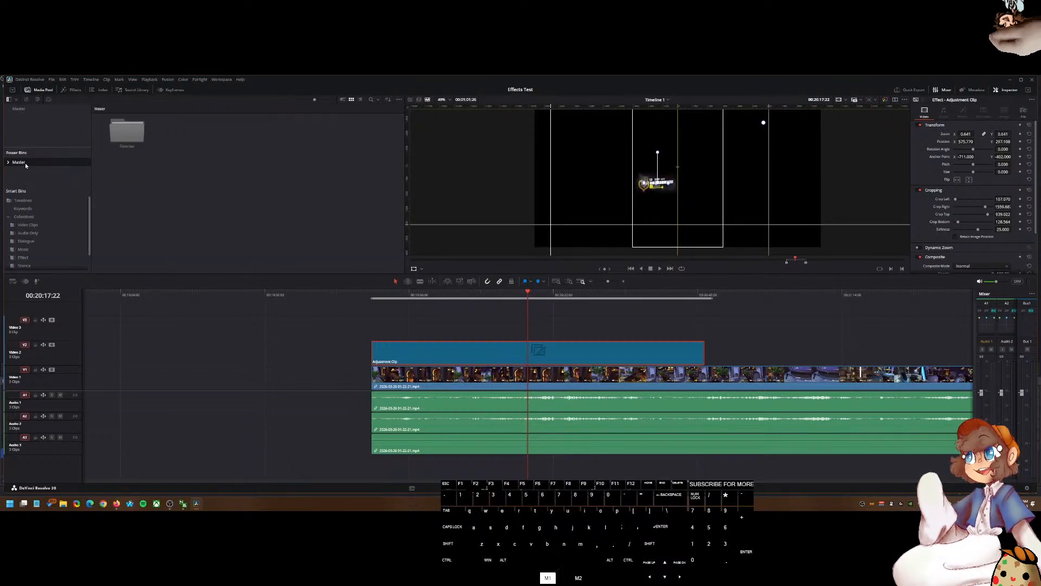
{"action": "double_click", "coordinate": [127, 132]}
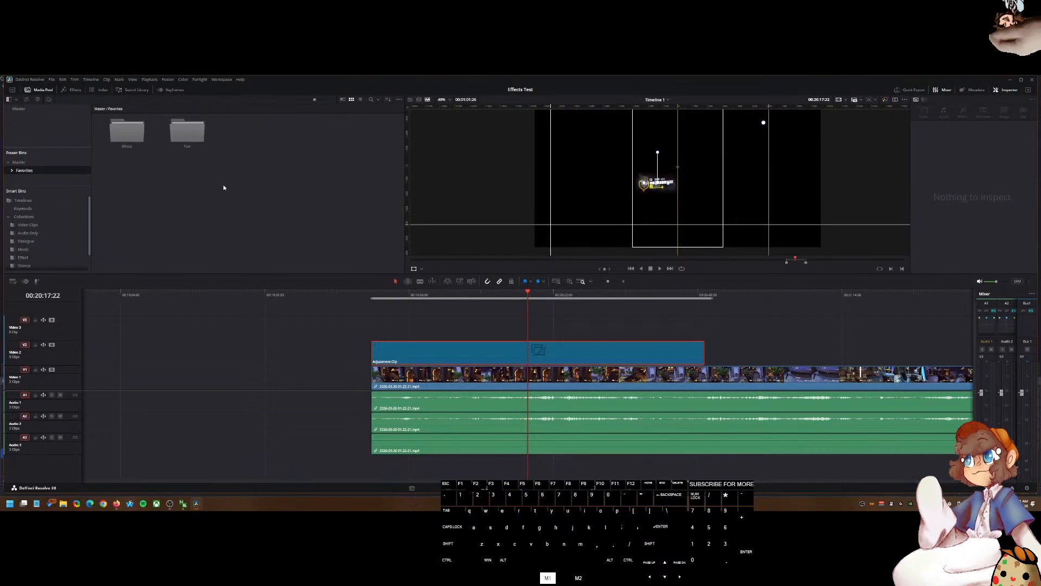
{"action": "double_click", "coordinate": [147, 133]}
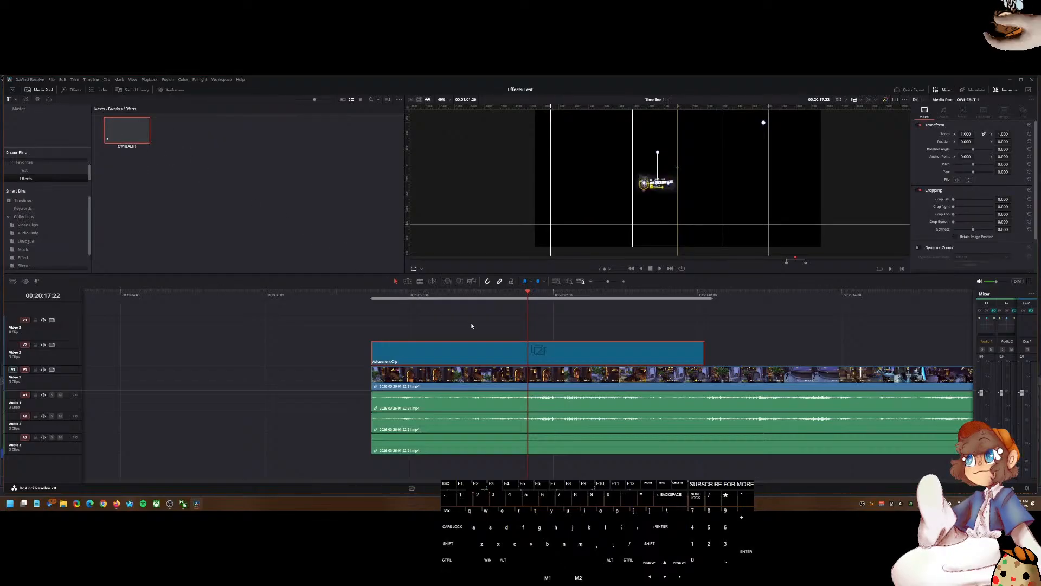
{"action": "right_click", "coordinate": [494, 347]}
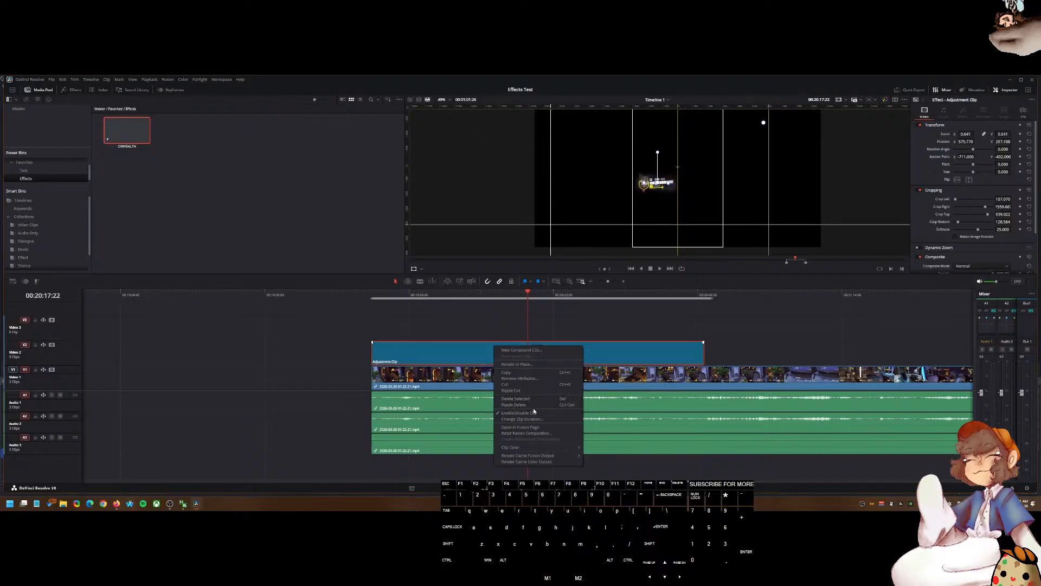
{"action": "left_click", "coordinate": [419, 358]}
{"action": "left_click_drag", "start_coordinate": [419, 358], "coordinate": [267, 192]}
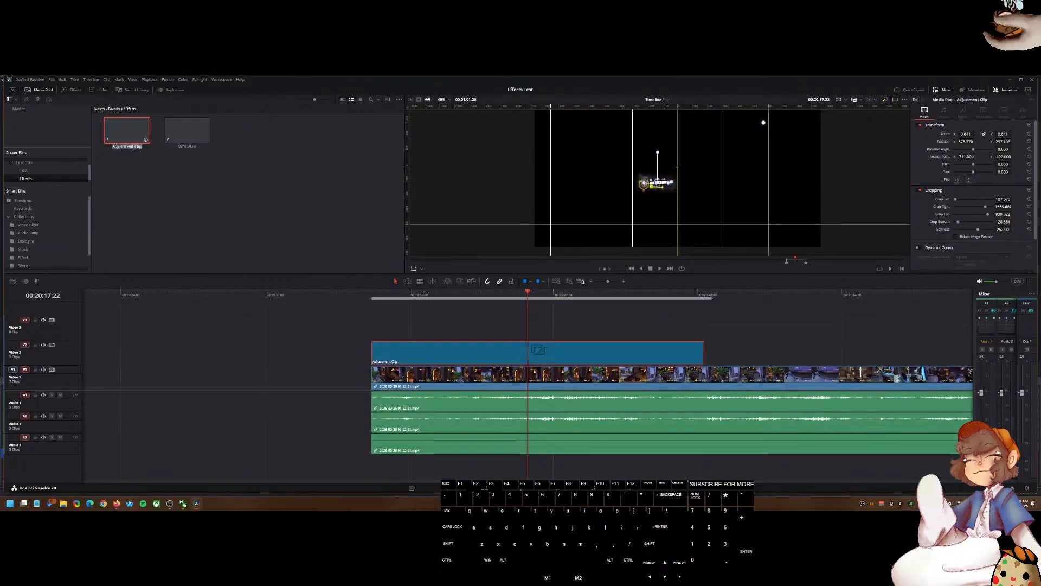
{"action": "type", "text": "OWH"}
{"action": "key", "text": "BackSpace"}
{"action": "type", "text": "HEALTH2"}
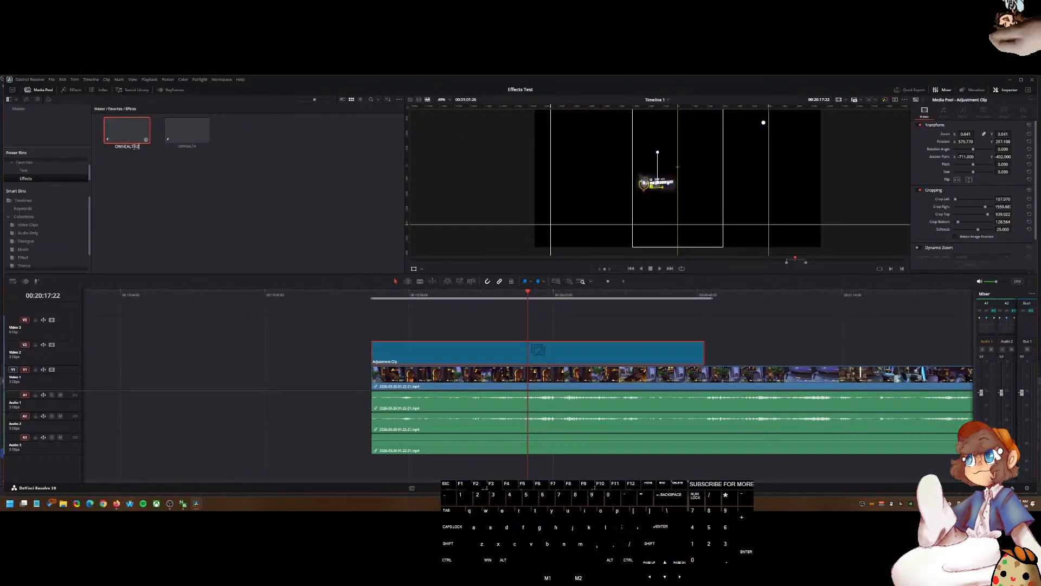
{"action": "left_click", "coordinate": [172, 190]}
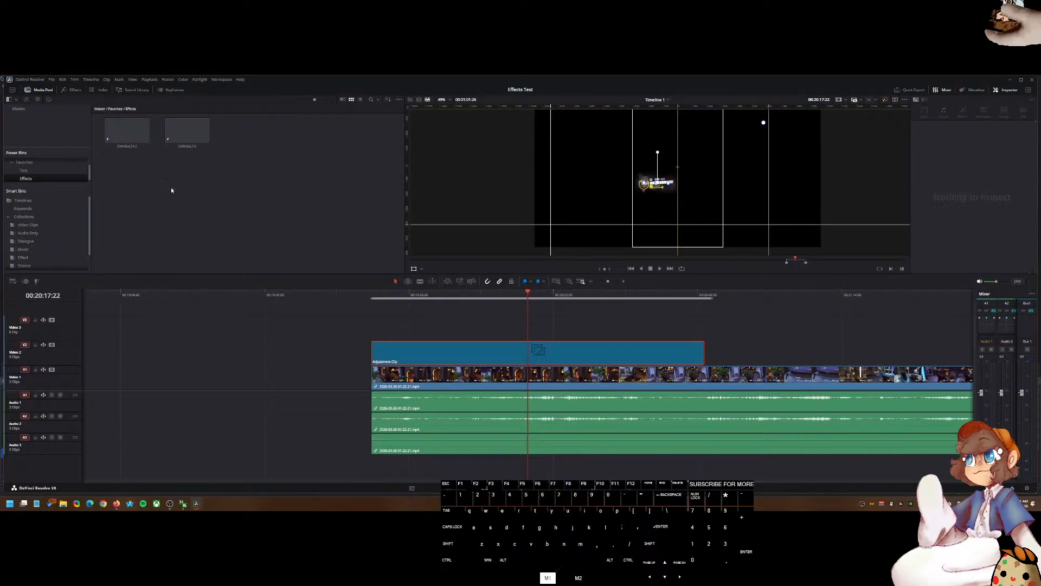
Step: Split the gameplay clip at two points just past the adjustment clip and delete the short segment between them
{"action": "scroll", "coordinate": [392, 355], "scroll_direction": "down", "scroll_amount": 6}
{"action": "left_click_drag", "start_coordinate": [561, 293], "coordinate": [589, 294]}
{"action": "left_click", "coordinate": [599, 361]}
{"action": "left_click", "coordinate": [600, 369]}
{"action": "key", "text": "ctrl+b"}
{"action": "left_click", "coordinate": [600, 294]}
{"action": "key", "text": "ctrl+b"}
{"action": "left_click", "coordinate": [597, 373]}
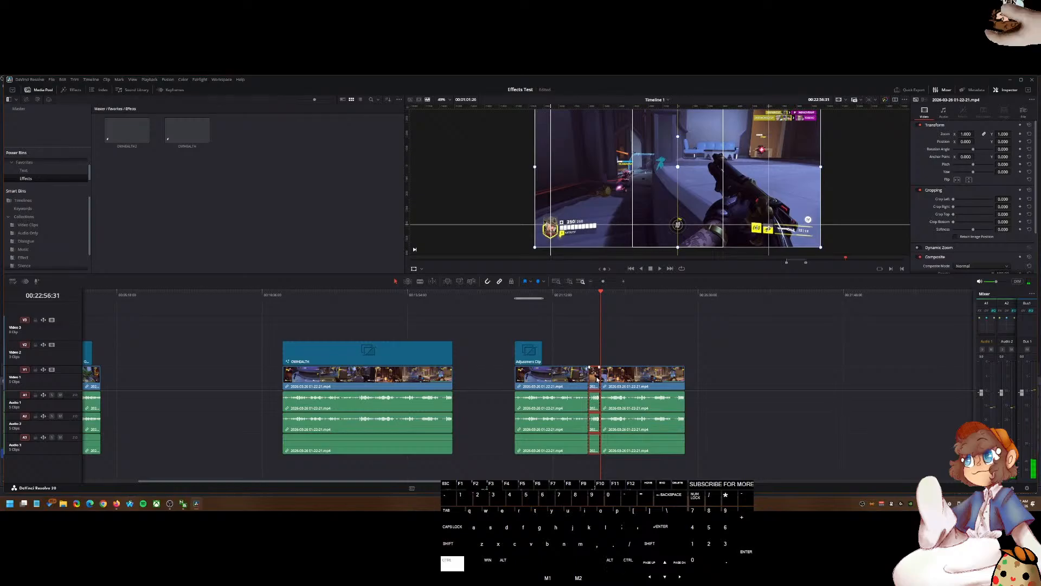
{"action": "key", "text": "Delete"}
Step: Move the remaining gameplay section later on the timeline and place the playhead at its start
{"action": "left_click", "coordinate": [608, 373]}
{"action": "left_click_drag", "start_coordinate": [606, 372], "coordinate": [639, 370]}
{"action": "left_click", "coordinate": [638, 354]}
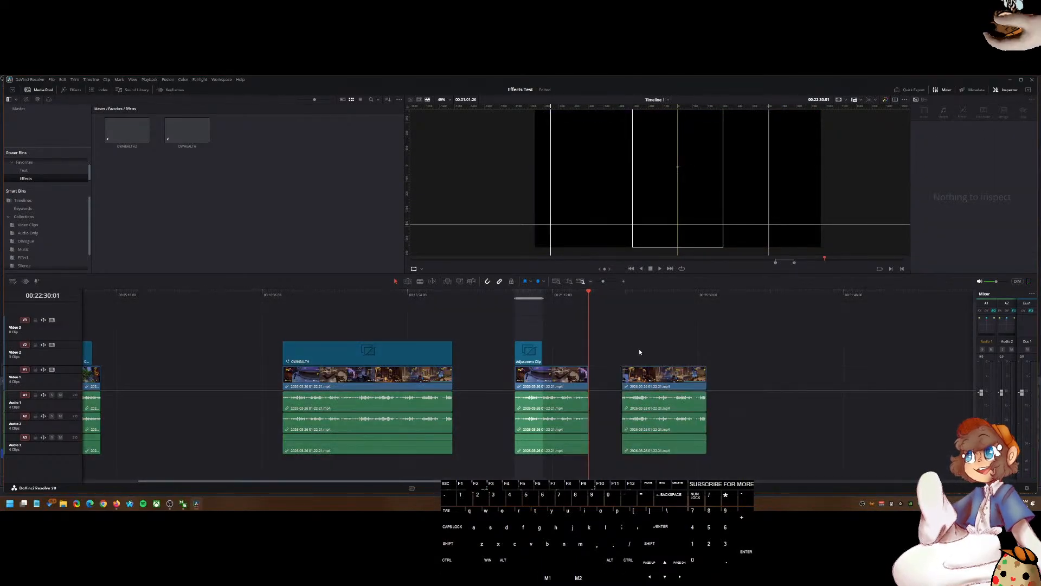
{"action": "left_click_drag", "start_coordinate": [629, 297], "coordinate": [621, 302]}
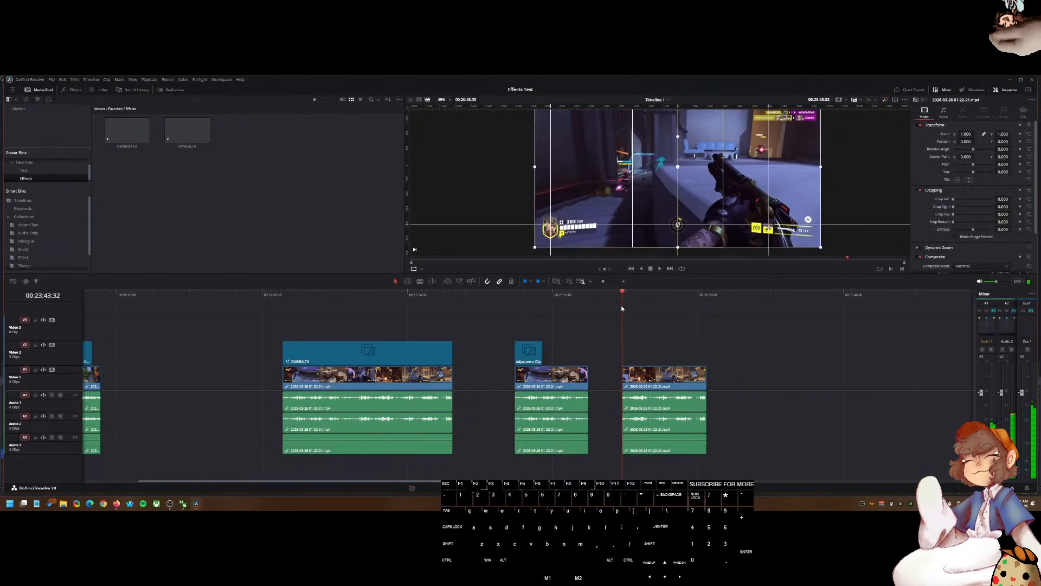
Step: Place the saved OWHEALTH adjustment clip from the Media Pool over the start of the moved gameplay section
{"action": "left_click", "coordinate": [636, 385]}
{"action": "left_click_drag", "start_coordinate": [187, 130], "coordinate": [621, 350]}
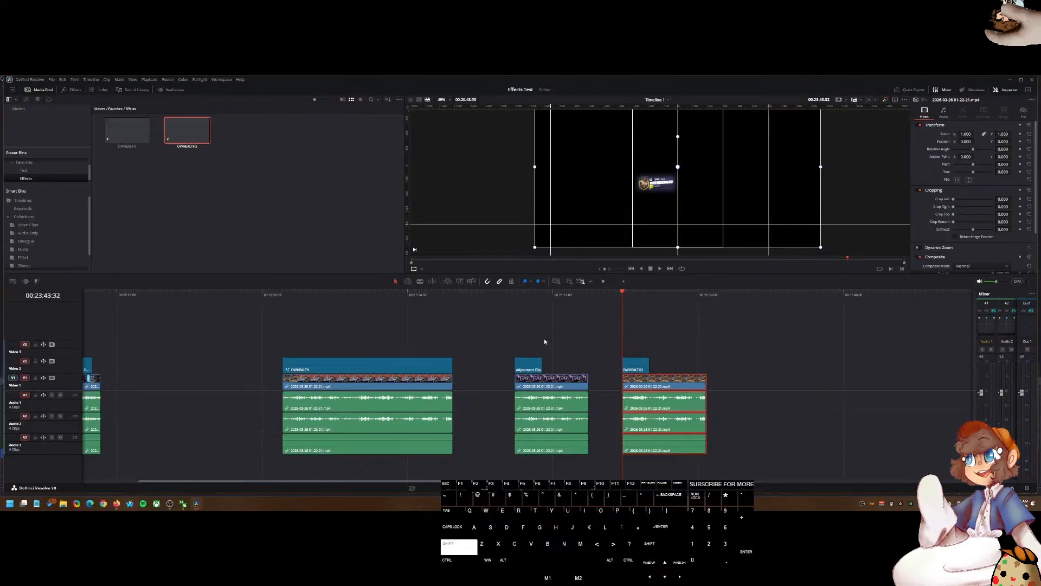
{"action": "scroll", "coordinate": [674, 356], "scroll_direction": "right", "scroll_amount": 3}
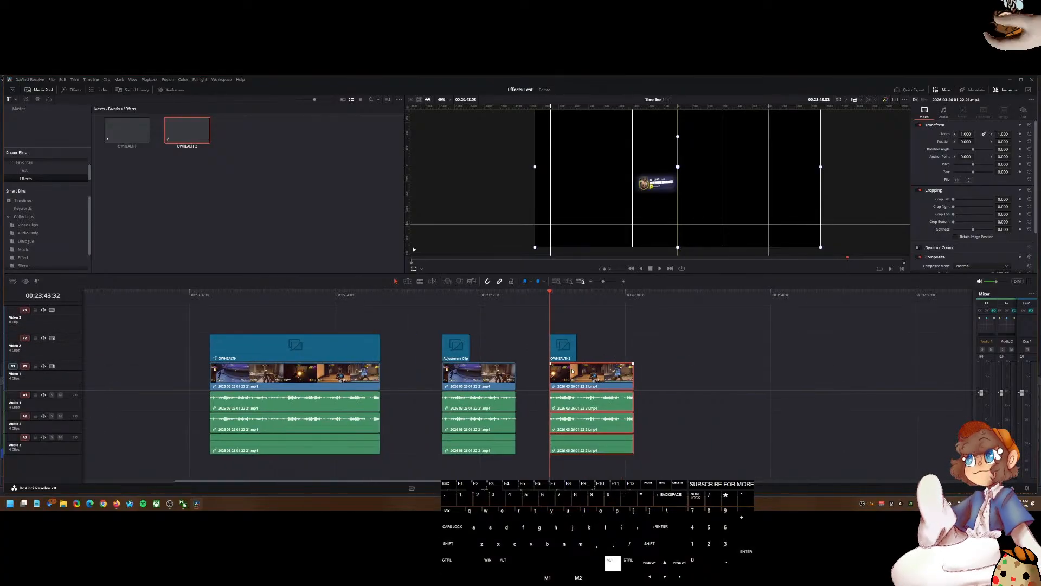
{"action": "scroll", "coordinate": [572, 372], "scroll_direction": "up", "scroll_amount": 3}
{"action": "scroll", "coordinate": [575, 343], "scroll_direction": "right", "scroll_amount": 1}
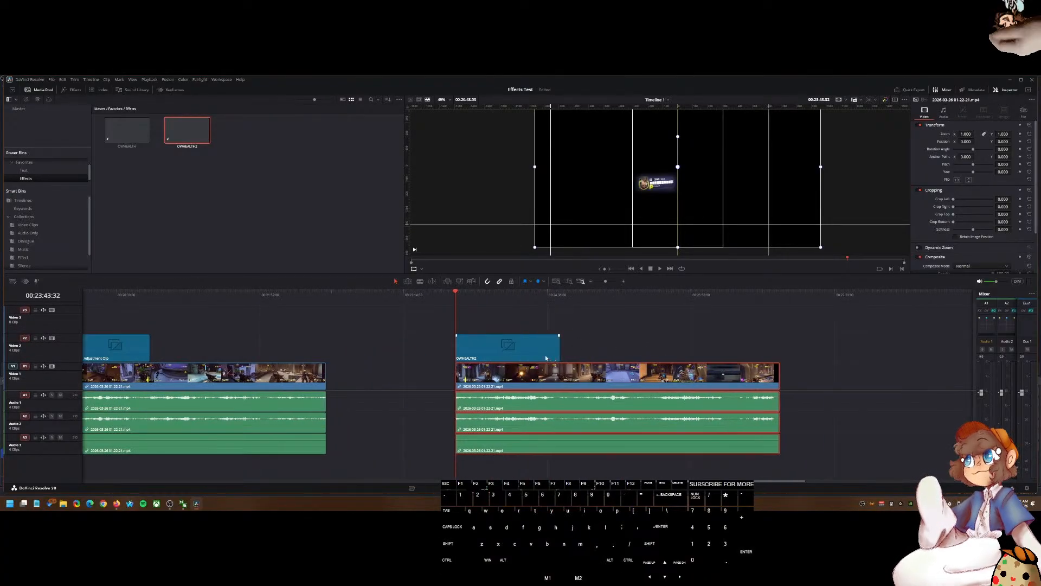
Step: Move the new adjustment clip up to the third video track
{"action": "left_click_drag", "start_coordinate": [532, 357], "coordinate": [529, 332]}
{"action": "left_click_drag", "start_coordinate": [526, 384], "coordinate": [483, 380]}
{"action": "key", "text": "ctrl+z"}
Step: Duplicate the gameplay clip's video onto the second video track beneath the adjustment clip
{"action": "left_click", "coordinate": [487, 377]}
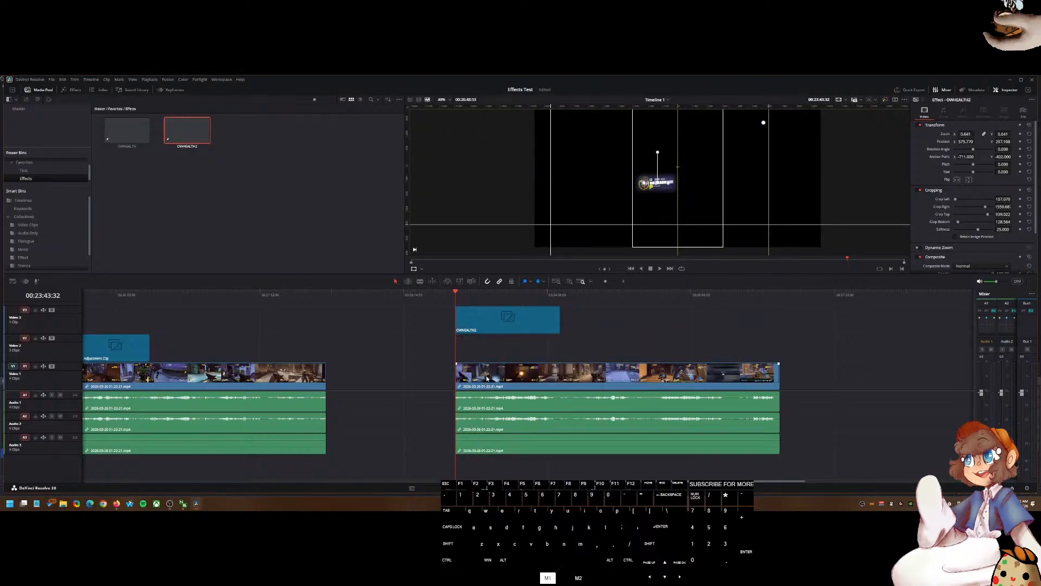
{"action": "key", "text": "ctrl+shift+l"}
{"action": "left_click", "coordinate": [494, 377]}
{"action": "left_click_drag", "start_coordinate": [487, 379], "coordinate": [489, 358]}
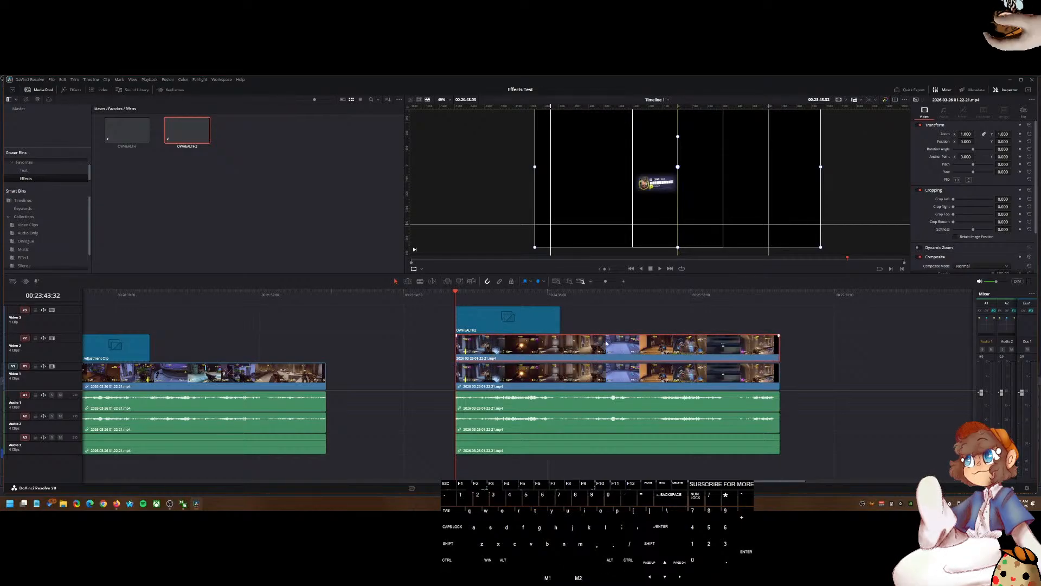
Step: Switch to the web browser, open a new tab and start a search with "when using a"
{"action": "left_click", "coordinate": [498, 319]}
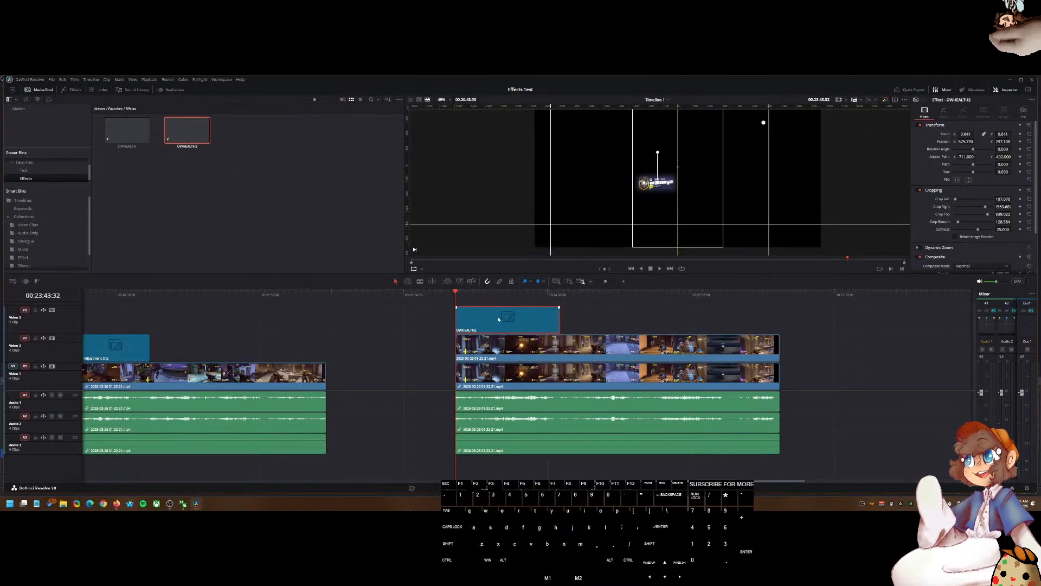
{"action": "right_click", "coordinate": [498, 319]}
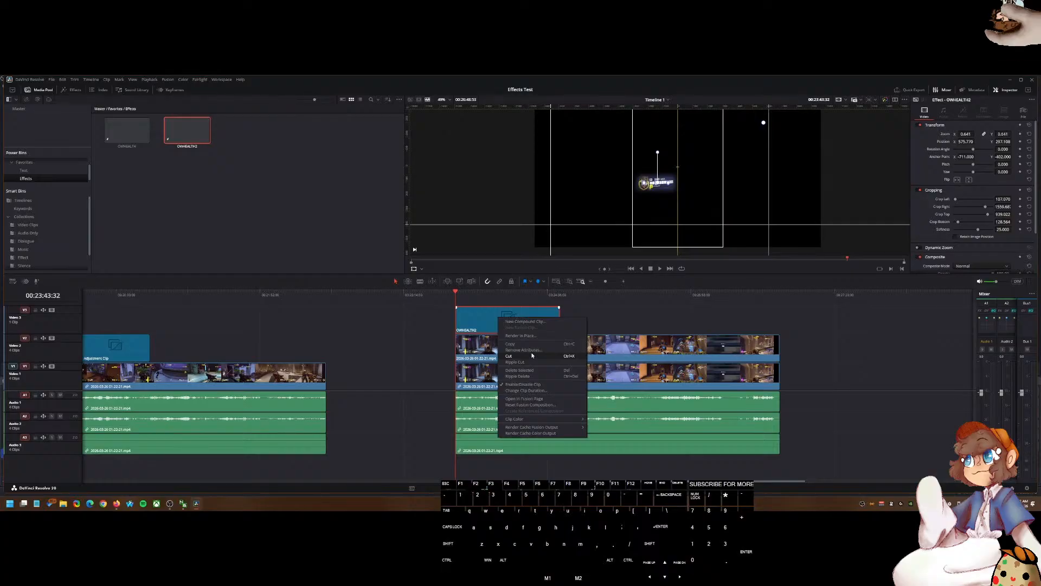
{"action": "left_click", "coordinate": [117, 503]}
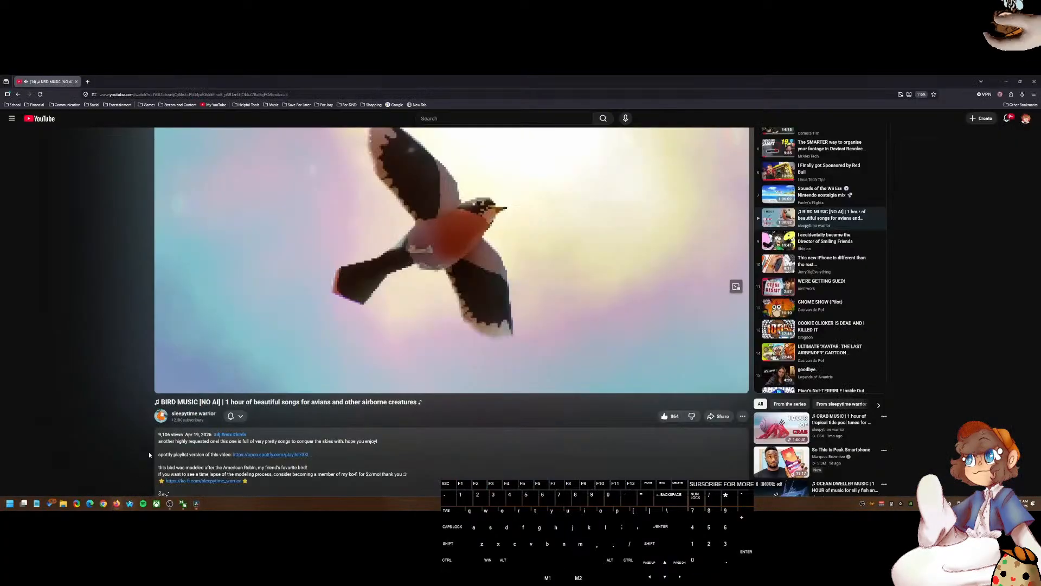
{"action": "key", "text": "ctrl+t"}
{"action": "left_click", "coordinate": [112, 95]}
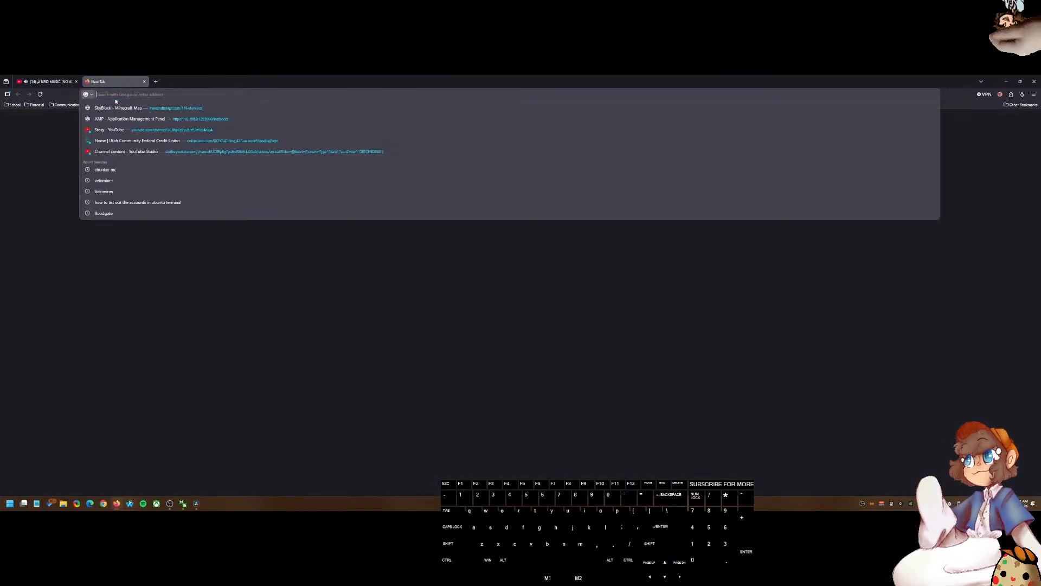
{"action": "type", "text": "when using a"}
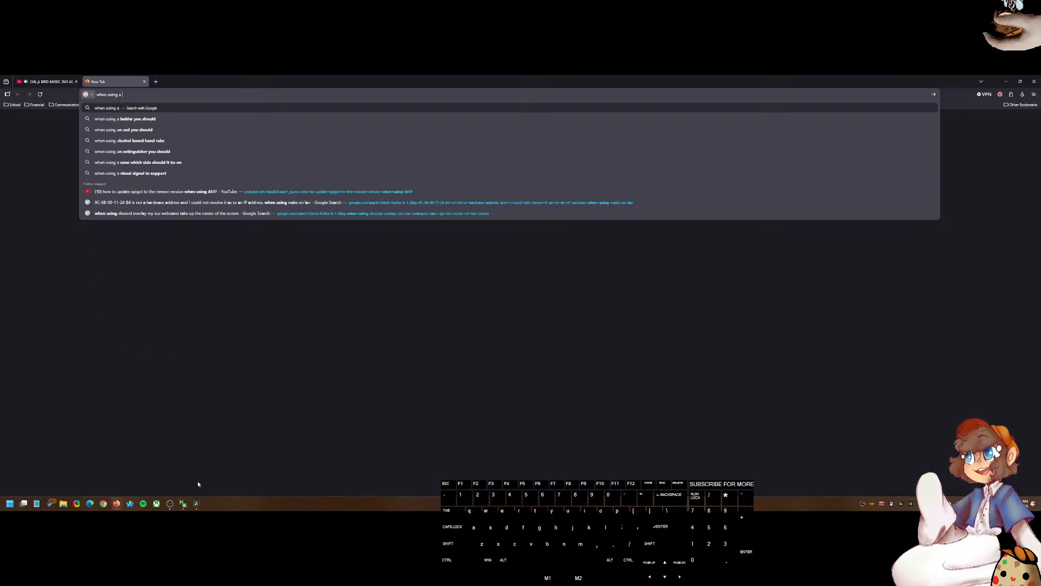
Step: Return to DaVinci Resolve and open the Effects library
{"action": "left_click", "coordinate": [199, 506]}
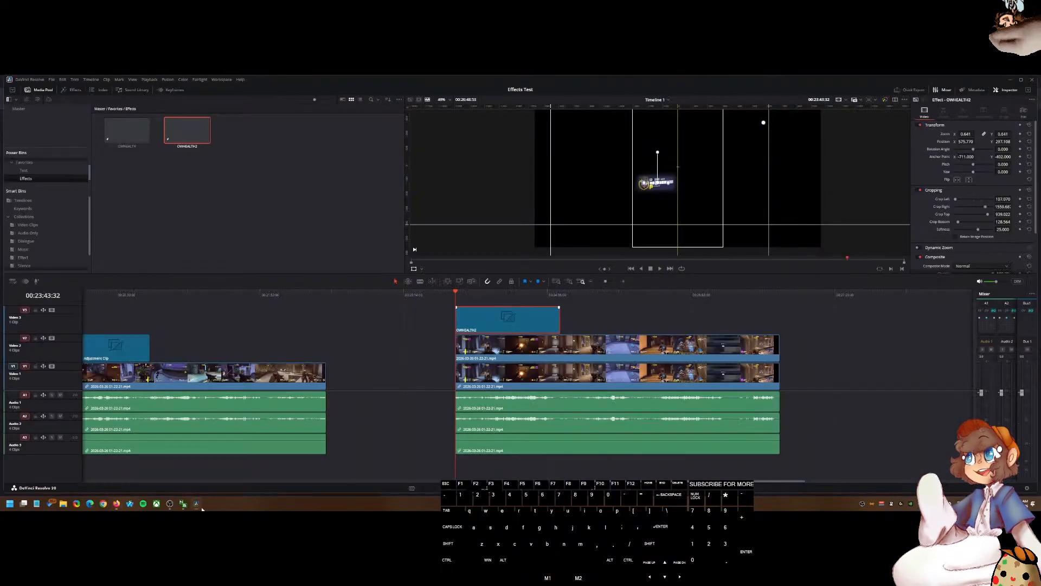
{"action": "left_click", "coordinate": [105, 93]}
{"action": "left_click", "coordinate": [67, 91]}
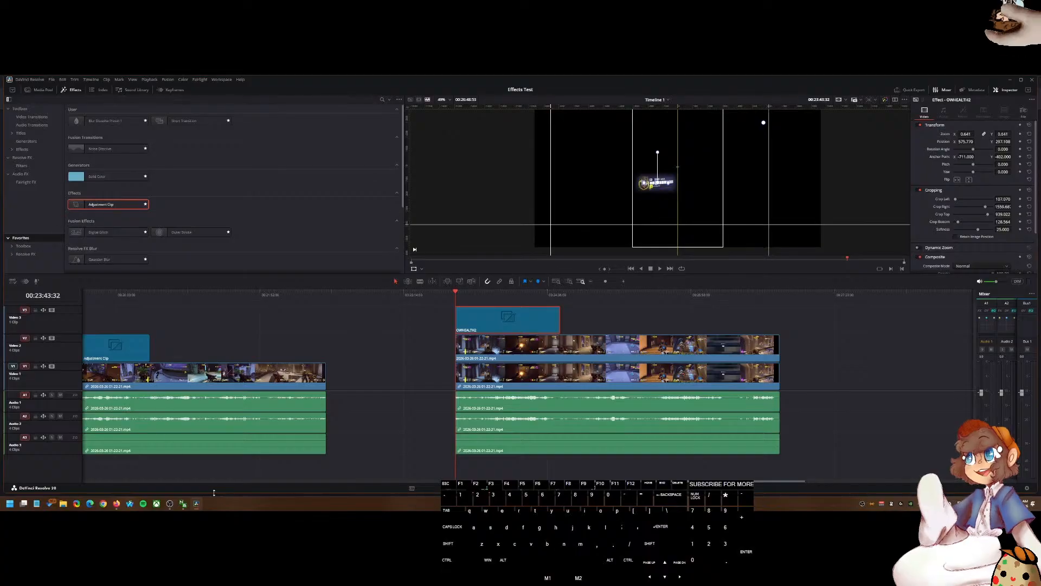
Step: Switch to the browser and search for "when using a adjustment clip in davinci resolve, how do I get it to not effect ALL the footage beneath it"
{"action": "left_click", "coordinate": [116, 504]}
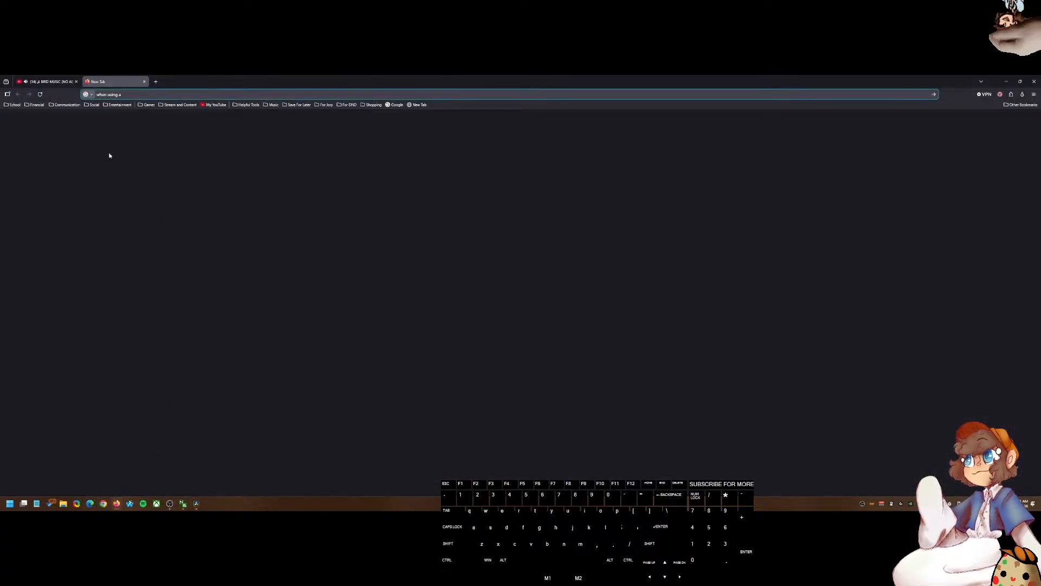
{"action": "left_click", "coordinate": [126, 95]}
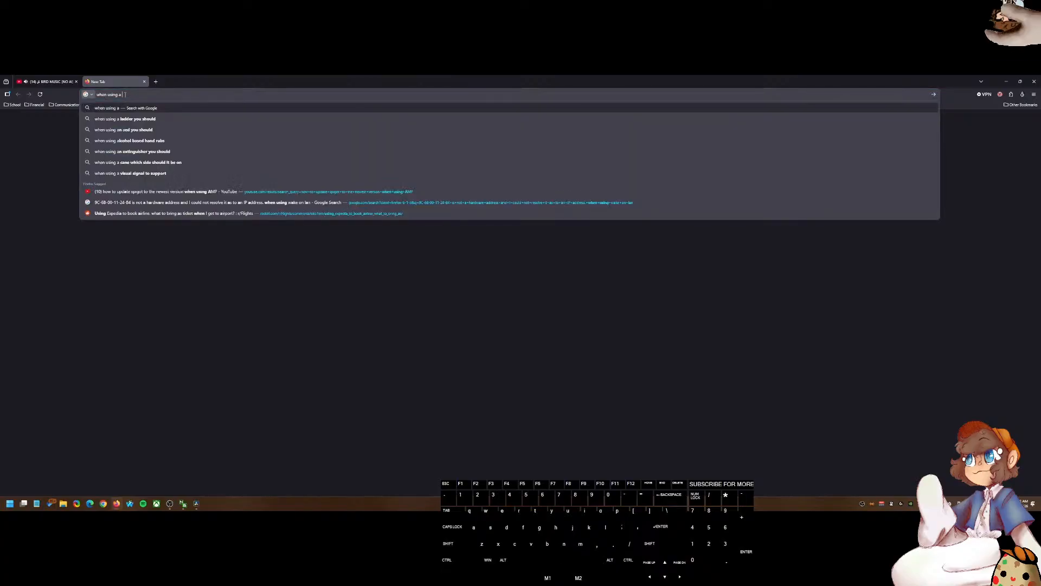
{"action": "type", "text": "adjust"}
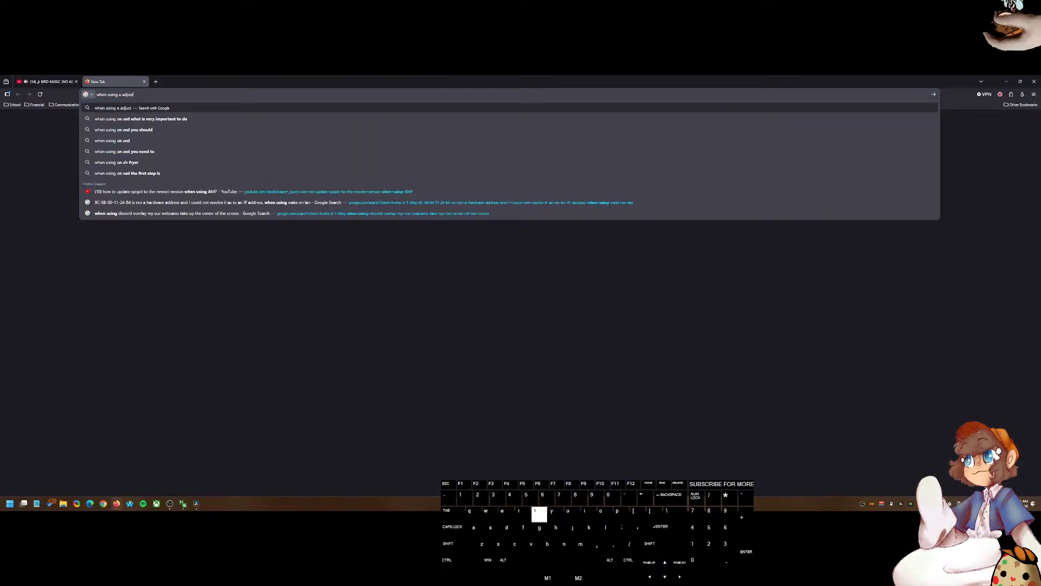
{"action": "type", "text": "ment clip in davinci res"}
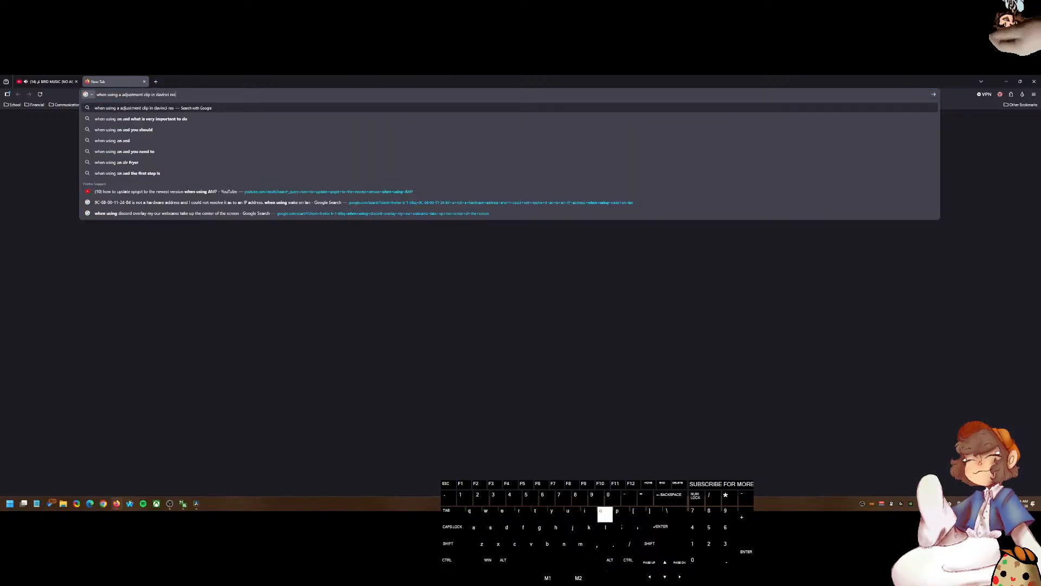
{"action": "type", "text": "olve, how do I get it "}
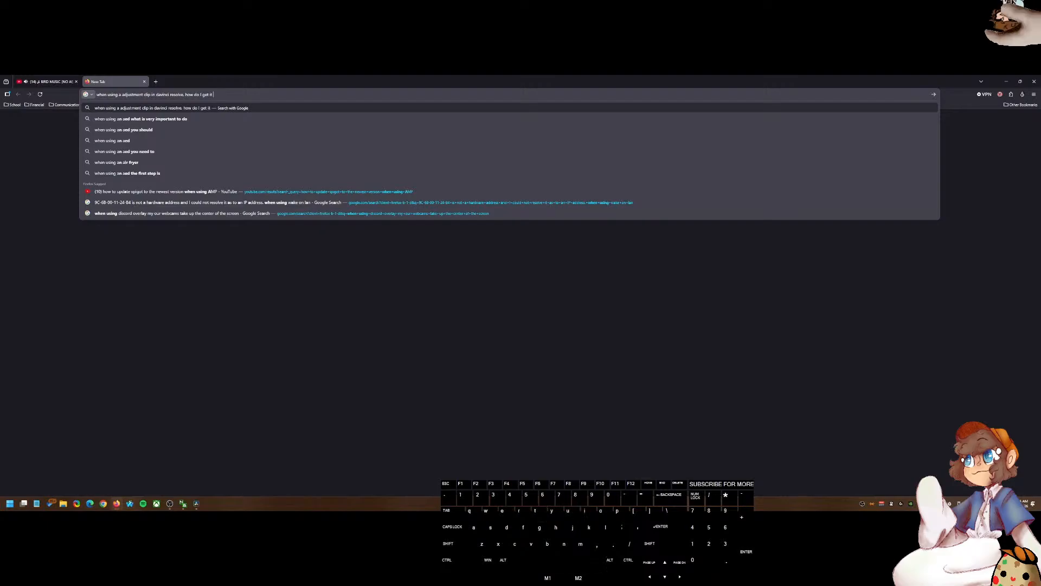
{"action": "type", "text": "to not effect the footage"}
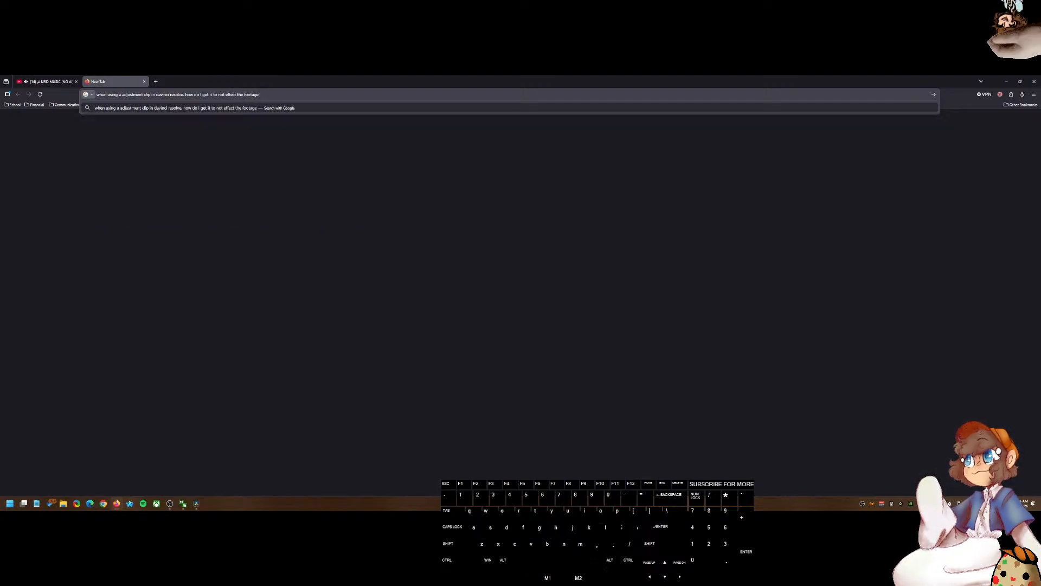
{"action": "key", "text": "ctrl+BackSpace"}
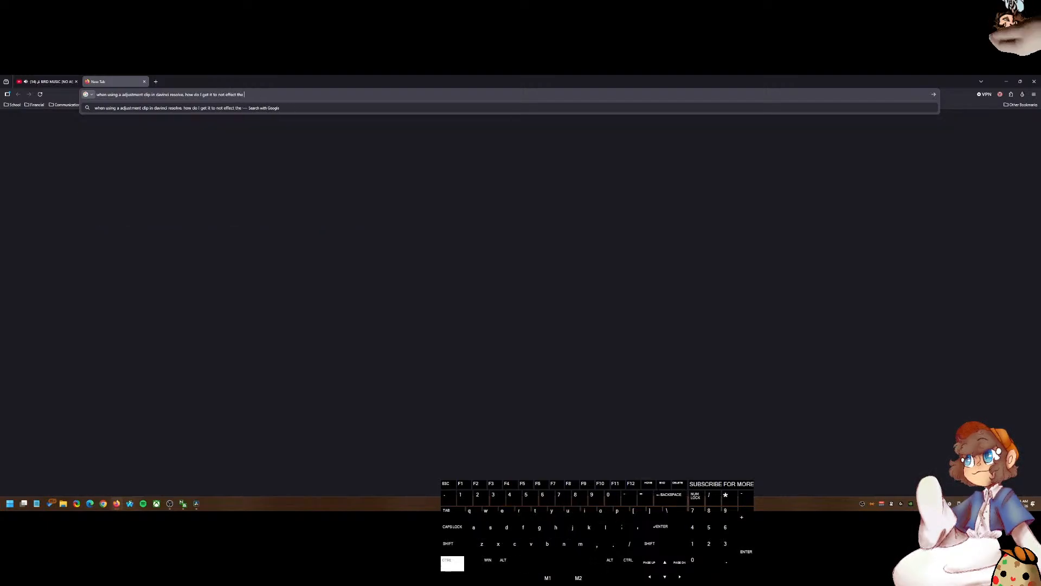
{"action": "key", "text": "ctrl+BackSpace"}
{"action": "type", "text": "ALL t"}
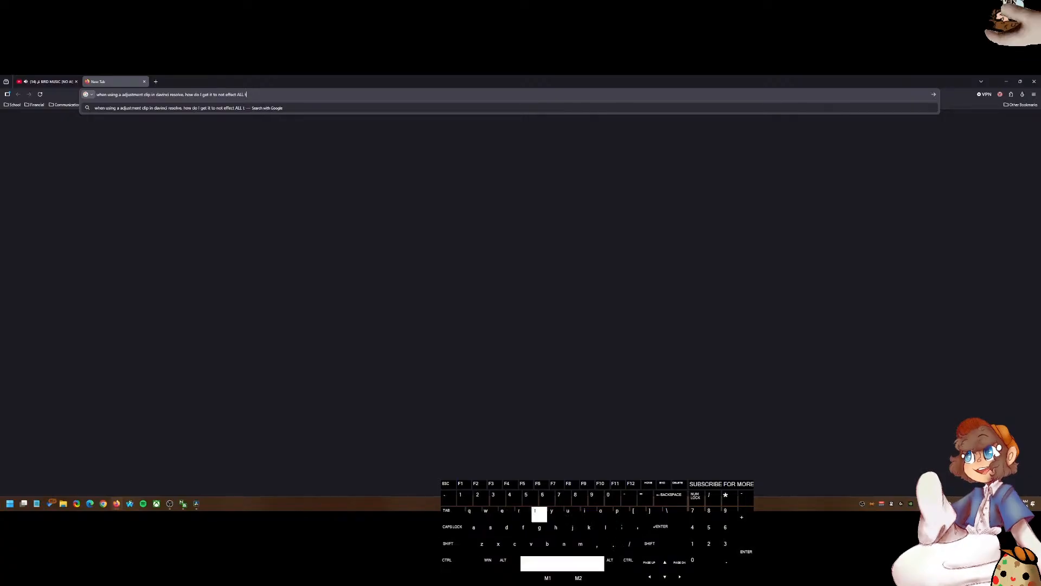
{"action": "type", "text": "he footage beneath it"}
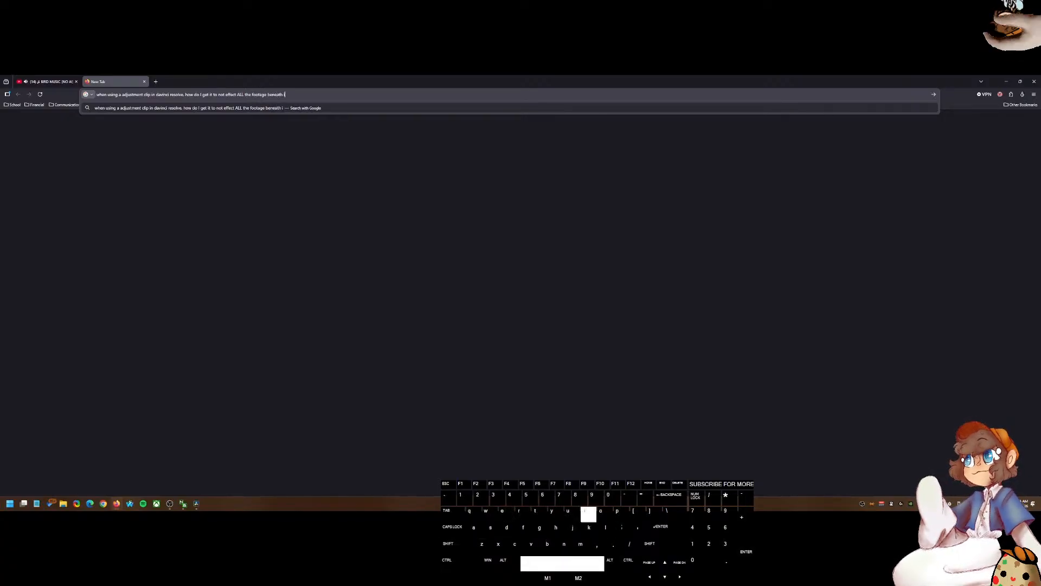
{"action": "key", "text": "Return"}
Step: Open the Reddit thread on adjustment clips affecting all layers underneath and read through its comments
{"action": "left_click", "coordinate": [126, 176]}
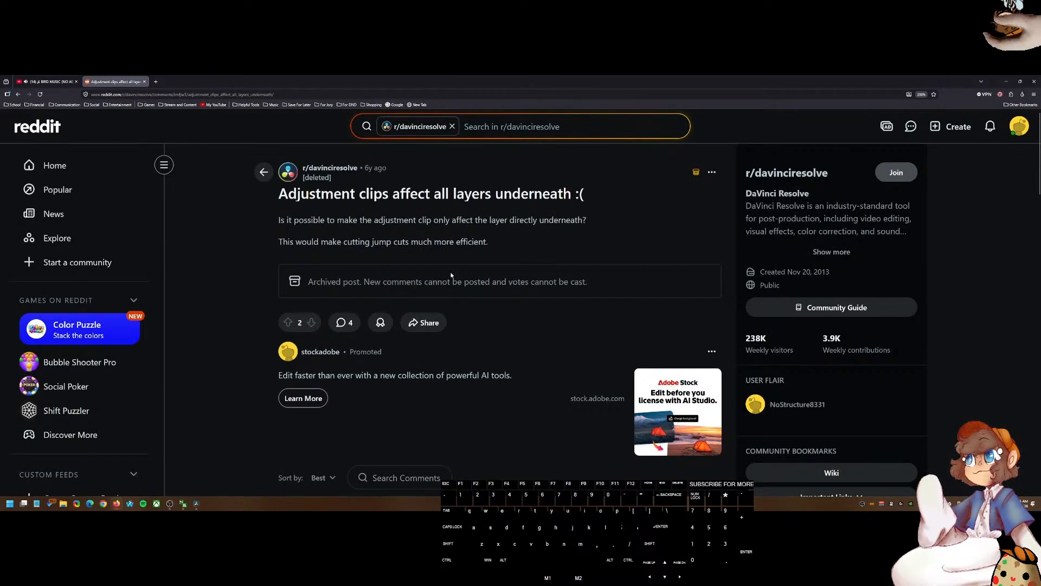
{"action": "scroll", "coordinate": [450, 276], "scroll_direction": "down", "scroll_amount": 3}
{"action": "scroll", "coordinate": [530, 364], "scroll_direction": "up", "scroll_amount": 3}
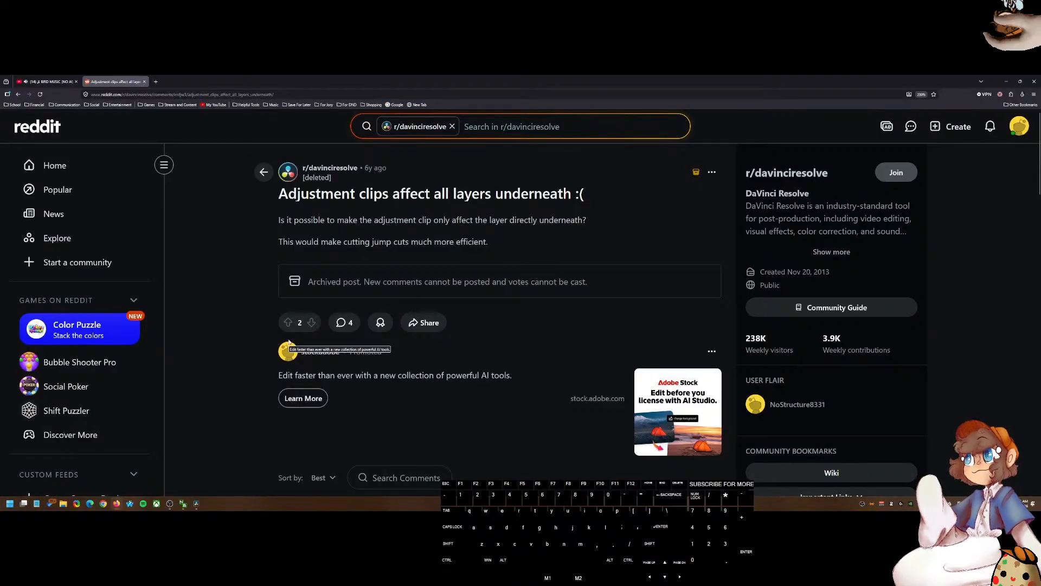
{"action": "scroll", "coordinate": [288, 343], "scroll_direction": "down", "scroll_amount": 2}
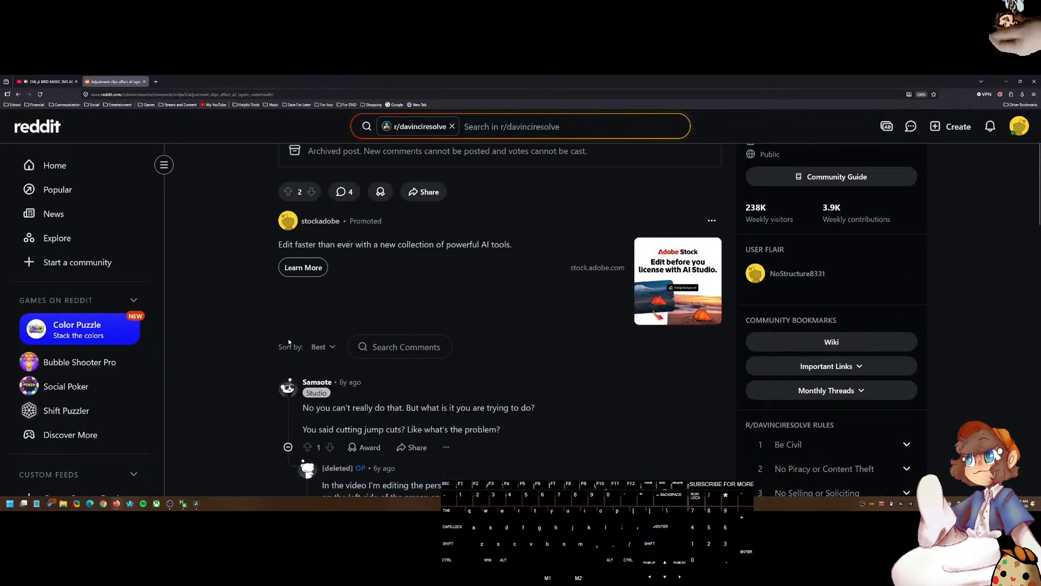
{"action": "scroll", "coordinate": [289, 342], "scroll_direction": "down", "scroll_amount": 2}
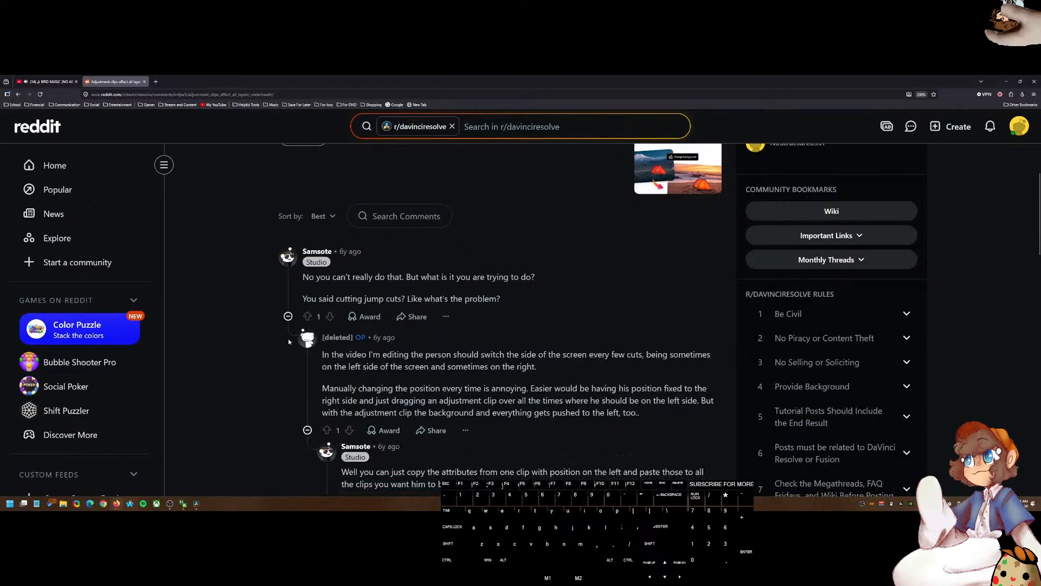
{"action": "scroll", "coordinate": [288, 340], "scroll_direction": "down", "scroll_amount": 1}
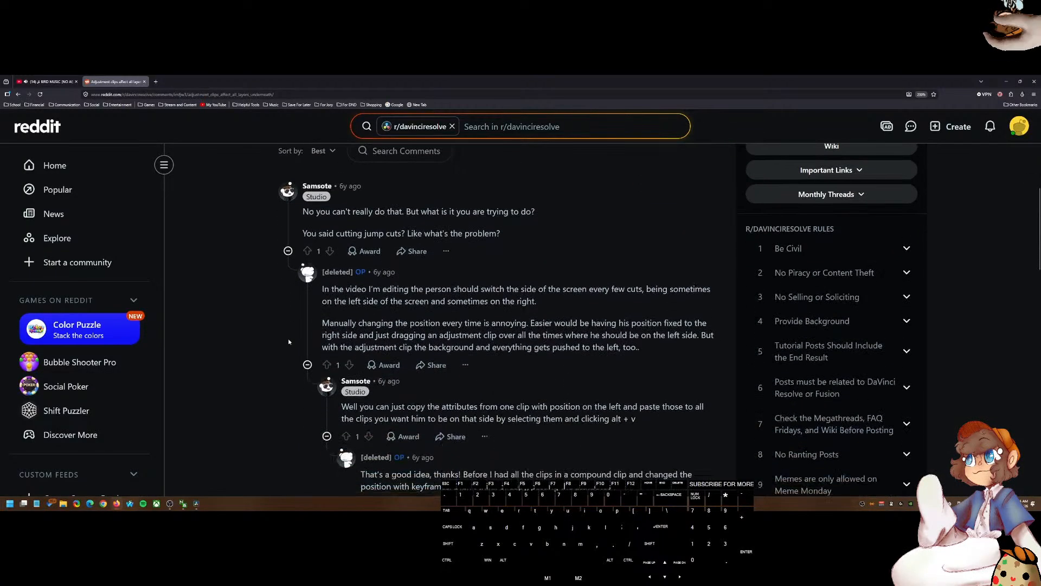
{"action": "scroll", "coordinate": [289, 342], "scroll_direction": "down", "scroll_amount": 2}
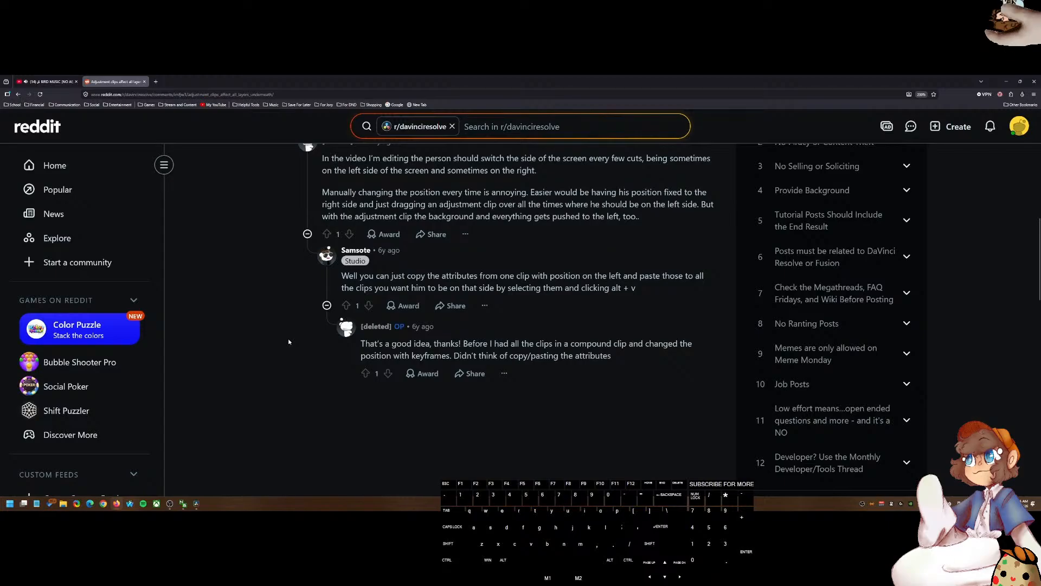
{"action": "scroll", "coordinate": [289, 342], "scroll_direction": "up", "scroll_amount": 10}
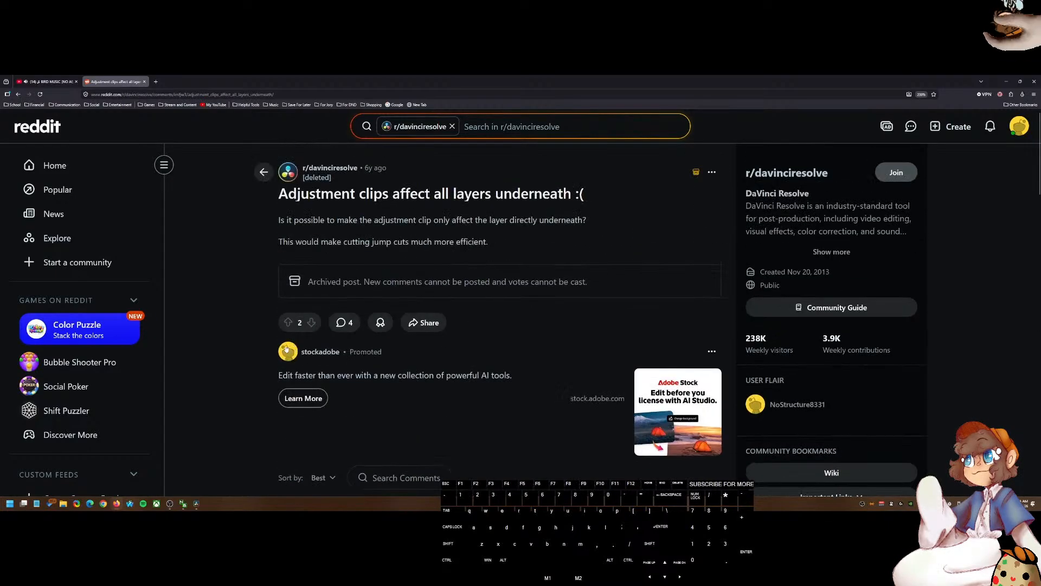
Step: Return to the search results, open the YouTube and Blackmagic Forum results in new tabs, and read the forum thread
{"action": "left_click", "coordinate": [19, 94]}
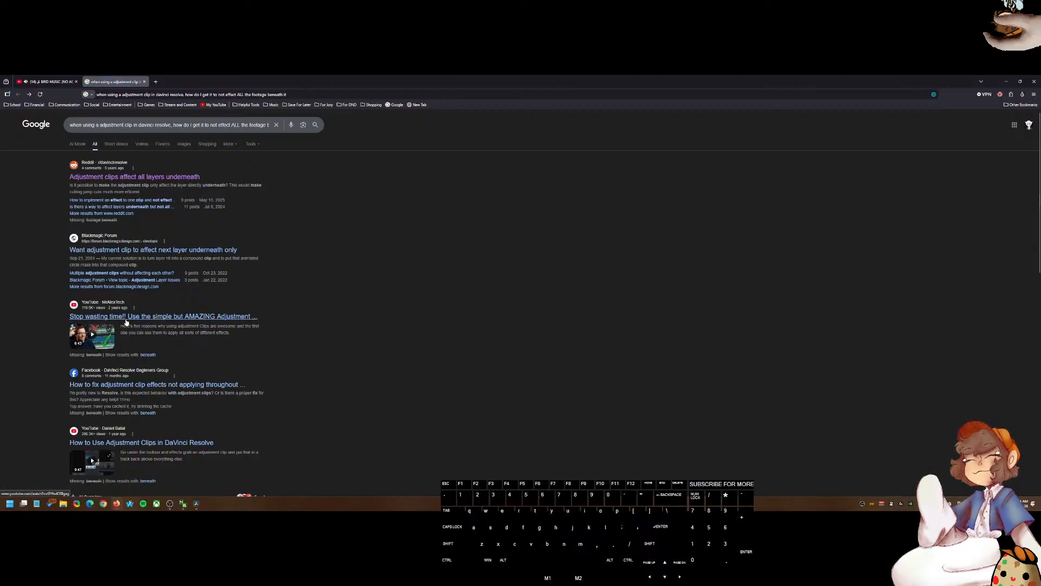
{"action": "middle_click", "coordinate": [124, 321]}
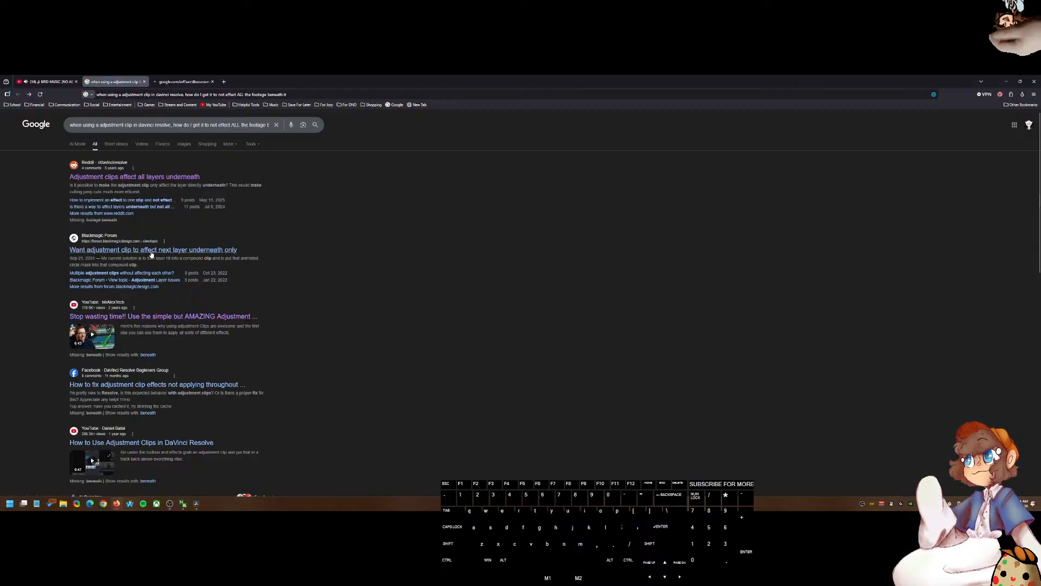
{"action": "middle_click", "coordinate": [151, 254]}
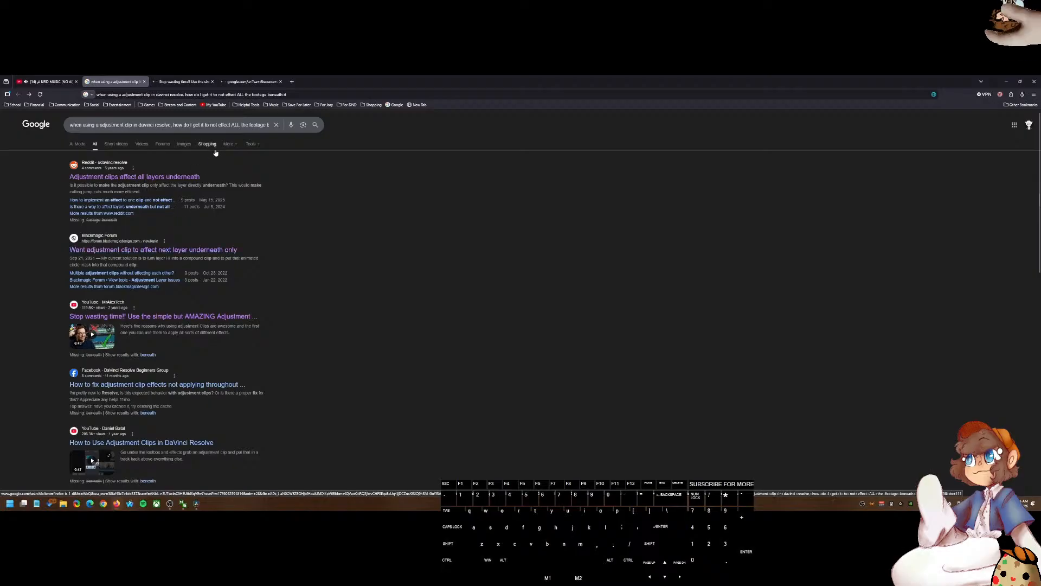
{"action": "left_click", "coordinate": [199, 79]}
{"action": "left_click", "coordinate": [259, 80]}
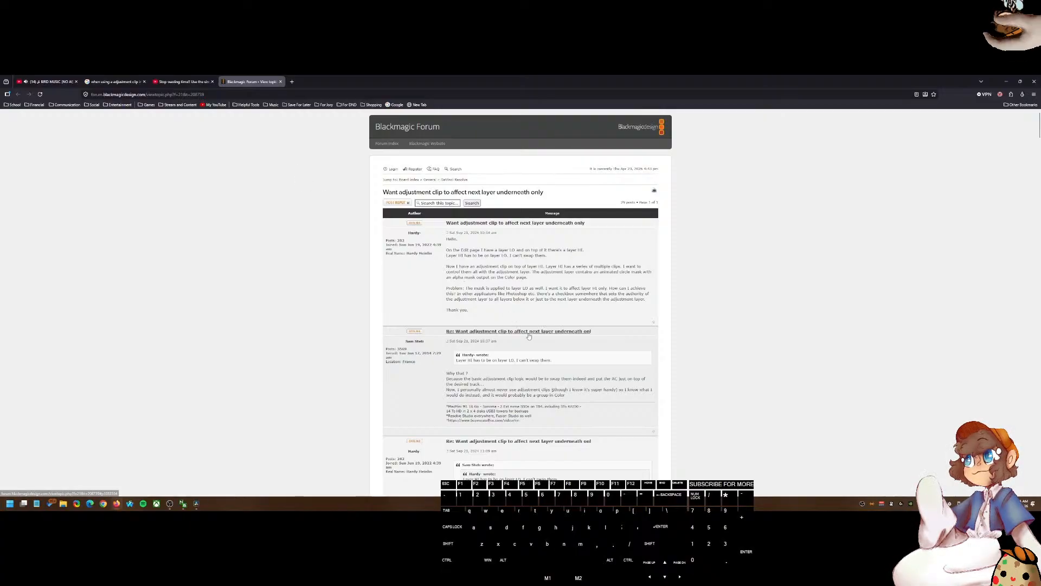
{"action": "scroll", "coordinate": [521, 330], "scroll_direction": "down", "scroll_amount": 1}
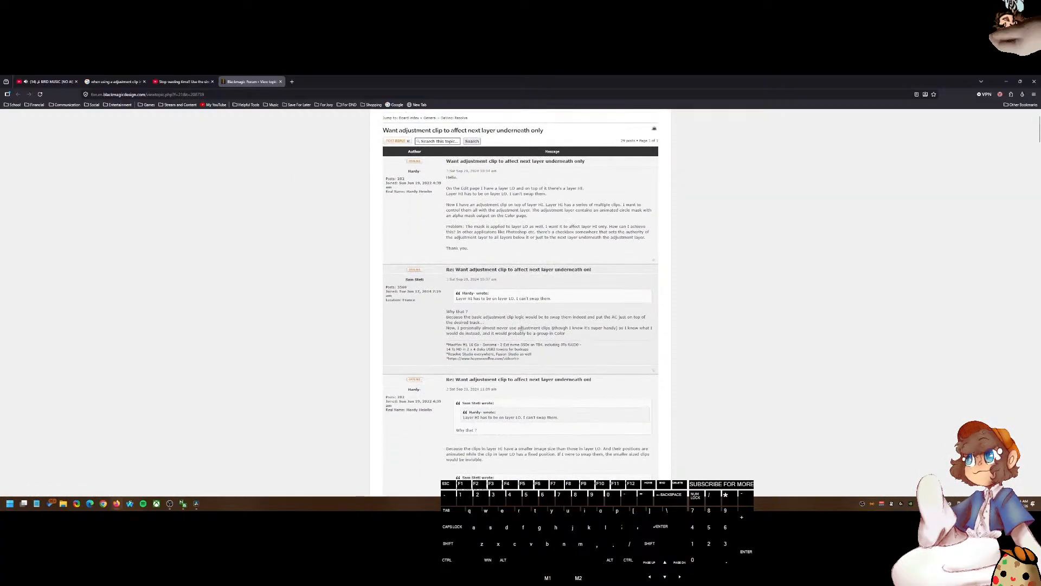
{"action": "scroll", "coordinate": [521, 330], "scroll_direction": "down", "scroll_amount": 1}
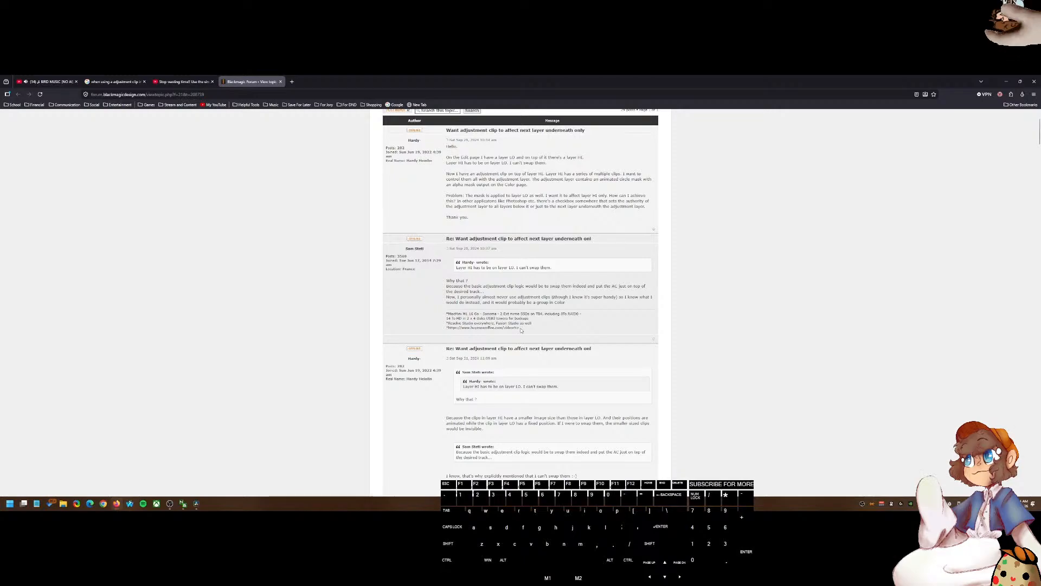
{"action": "scroll", "coordinate": [521, 329], "scroll_direction": "down", "scroll_amount": 2}
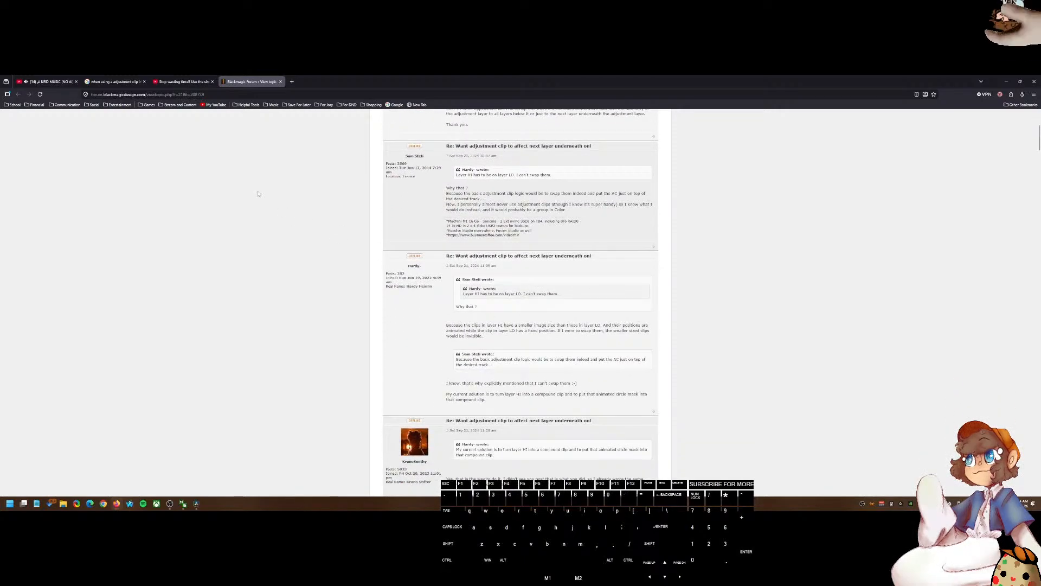
Step: Watch the YouTube adjustment clip tutorial in theater mode, skipping through its timeline
{"action": "left_click", "coordinate": [184, 82]}
{"action": "left_click", "coordinate": [383, 251]}
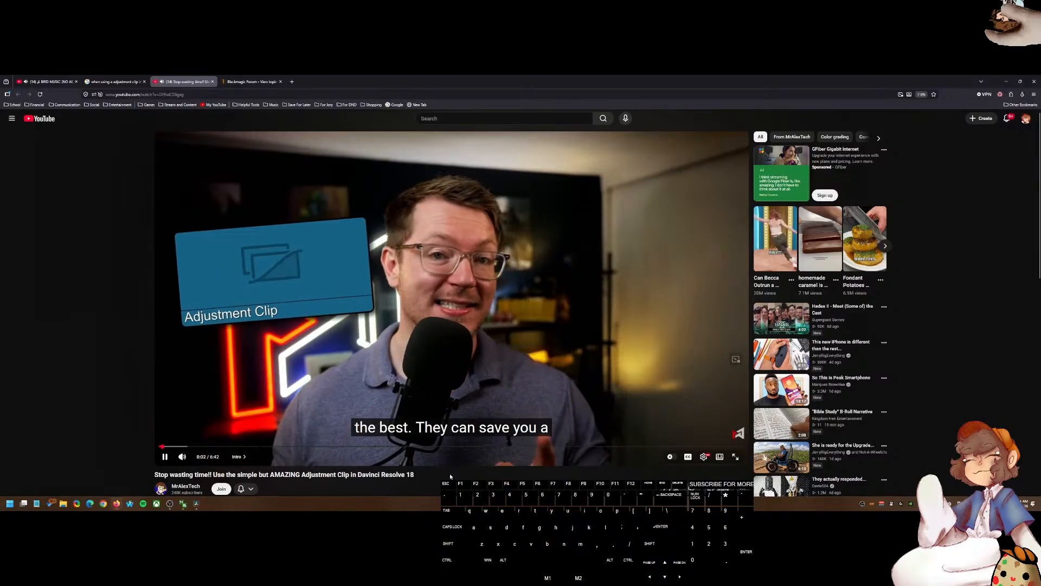
{"action": "scroll", "coordinate": [286, 464], "scroll_direction": "down", "scroll_amount": 1}
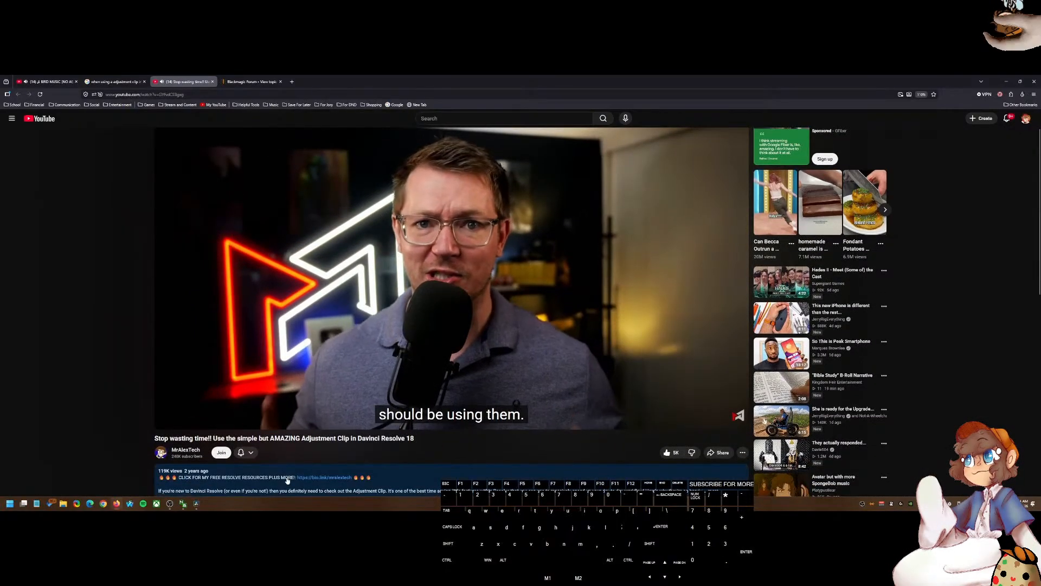
{"action": "scroll", "coordinate": [286, 463], "scroll_direction": "up", "scroll_amount": 1}
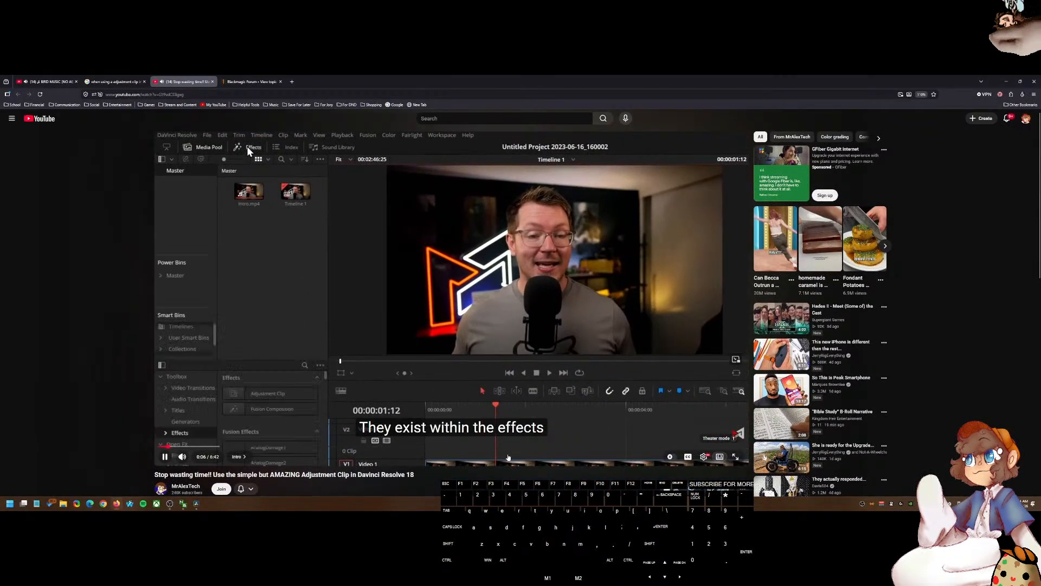
{"action": "key", "text": "t"}
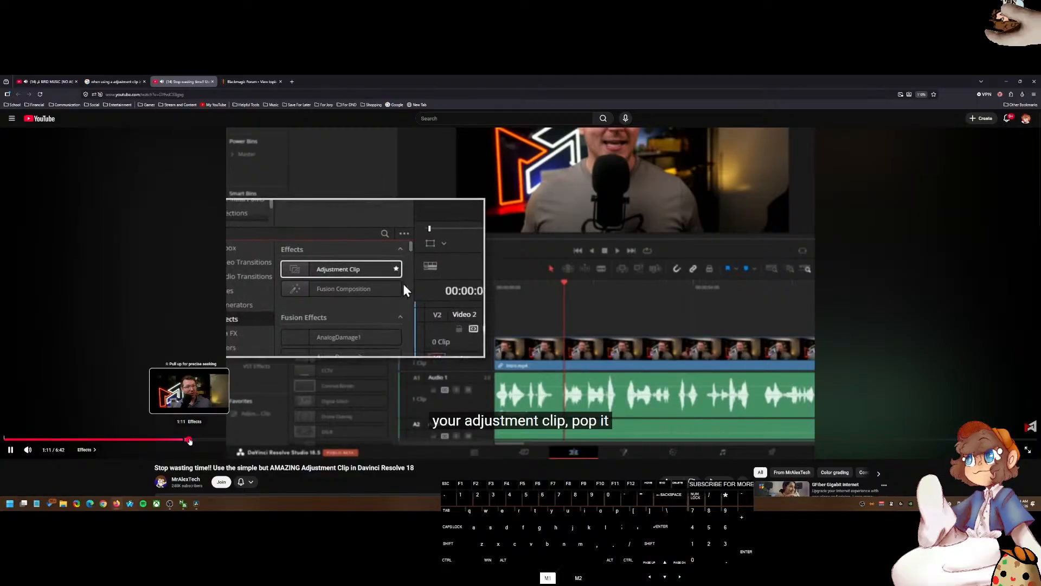
{"action": "left_click", "coordinate": [190, 439]}
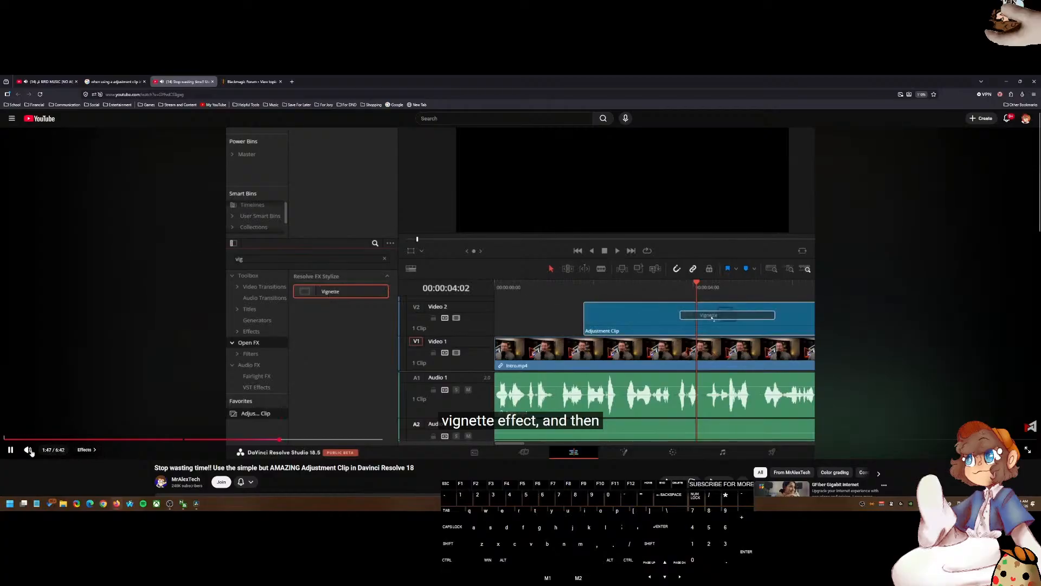
{"action": "mouse_move", "coordinate": [41, 453]}
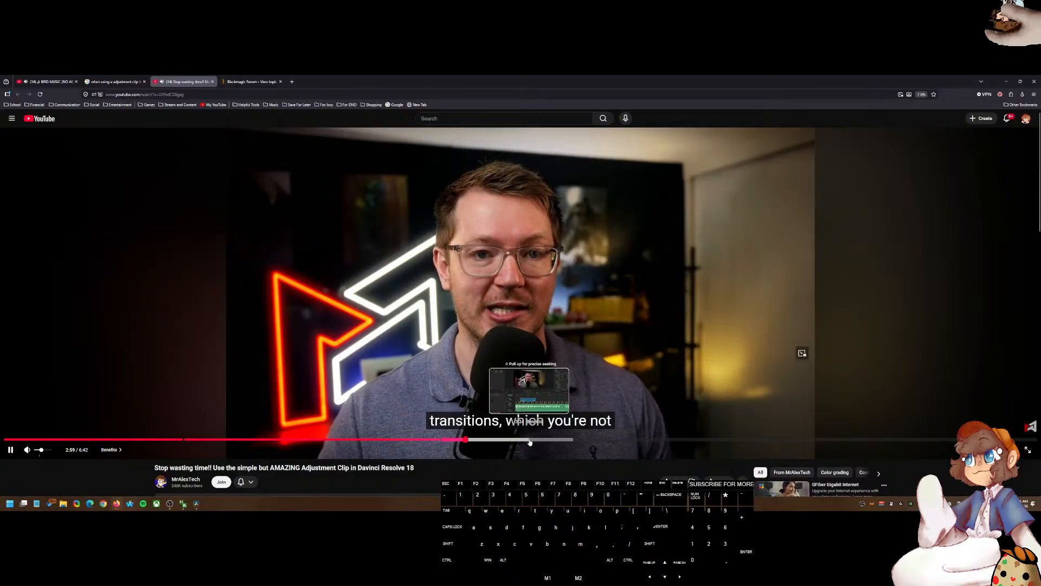
{"action": "left_click", "coordinate": [470, 302]}
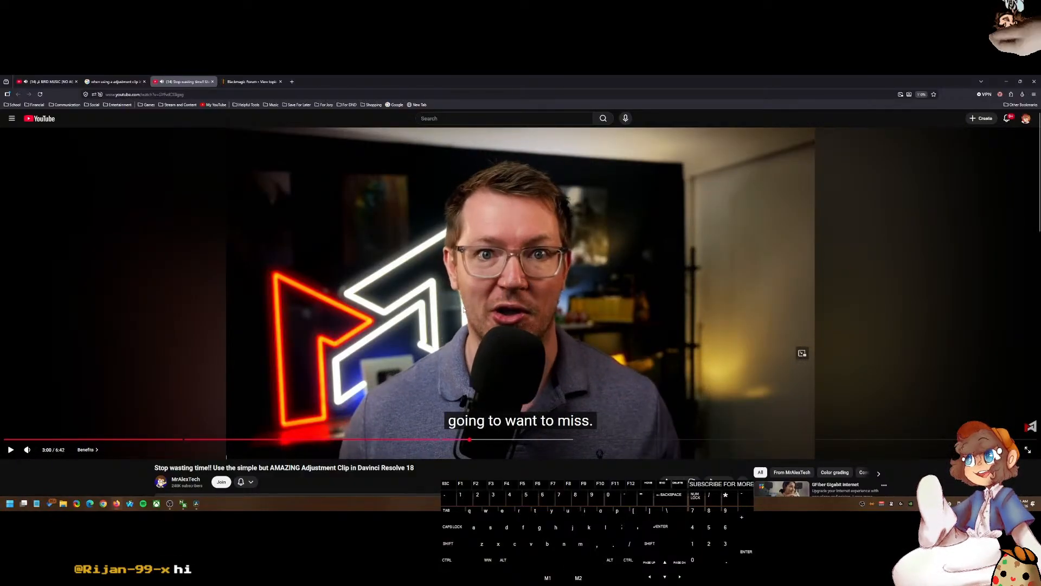
{"action": "left_click", "coordinate": [480, 259]}
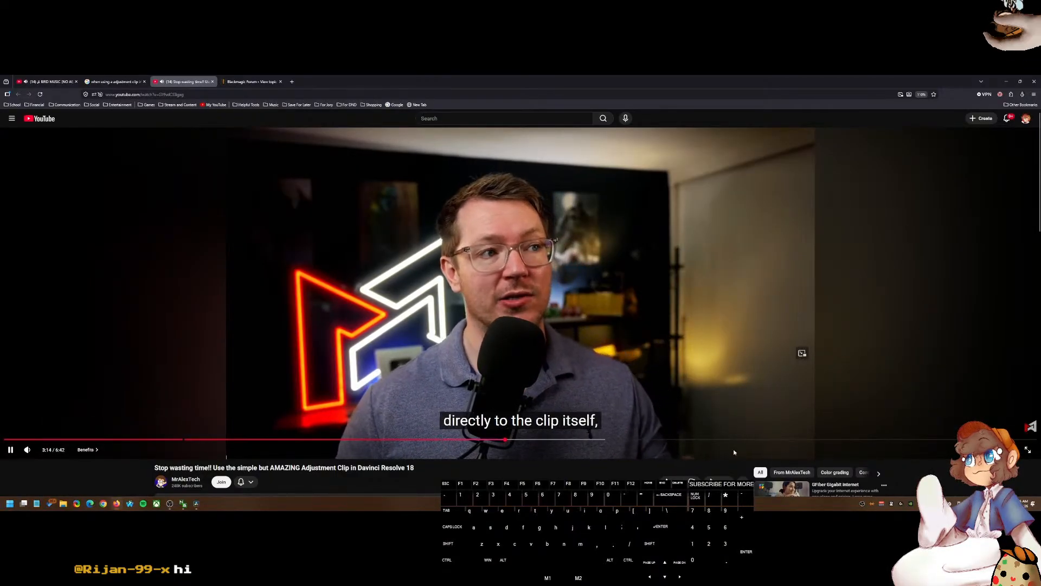
Step: Return to DaVinci Resolve and examine the Media Pool's Effects bin items alongside the adjustment clip on the timeline
{"action": "left_click", "coordinate": [196, 503]}
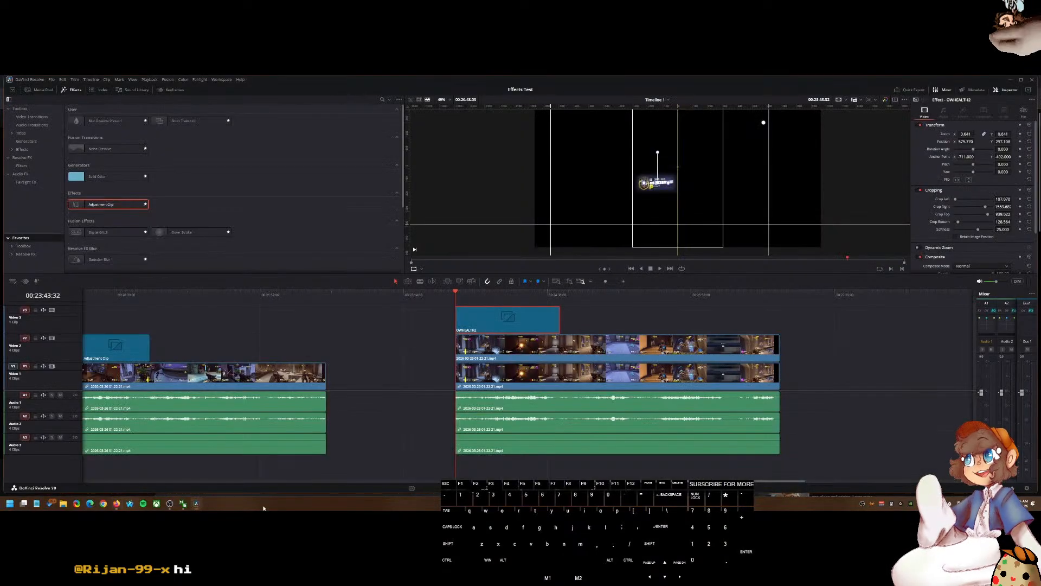
{"action": "left_click", "coordinate": [568, 358]}
{"action": "left_click", "coordinate": [494, 327]}
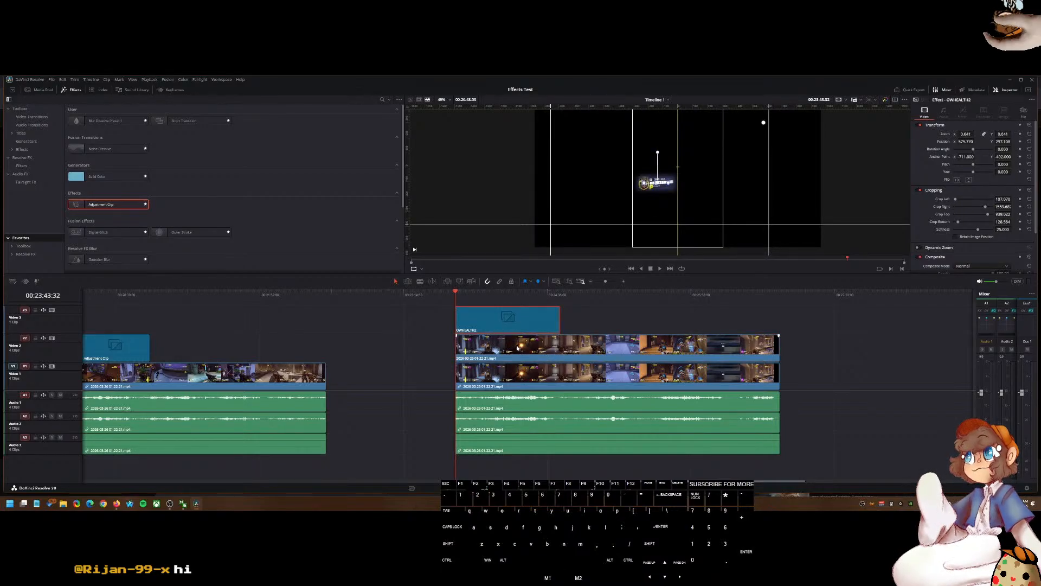
{"action": "left_click", "coordinate": [29, 89]}
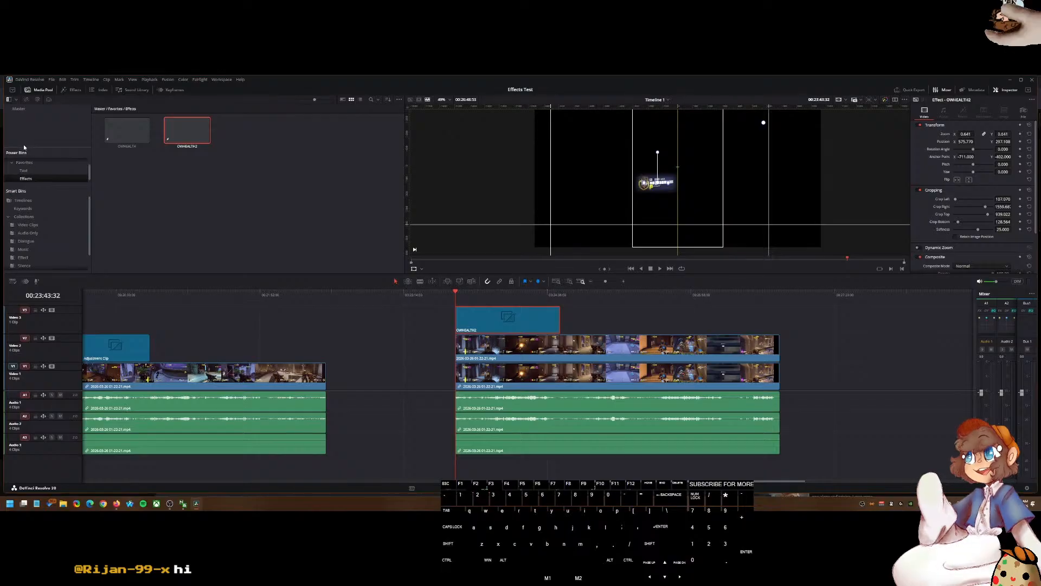
{"action": "left_click_drag", "start_coordinate": [21, 185], "coordinate": [21, 215]}
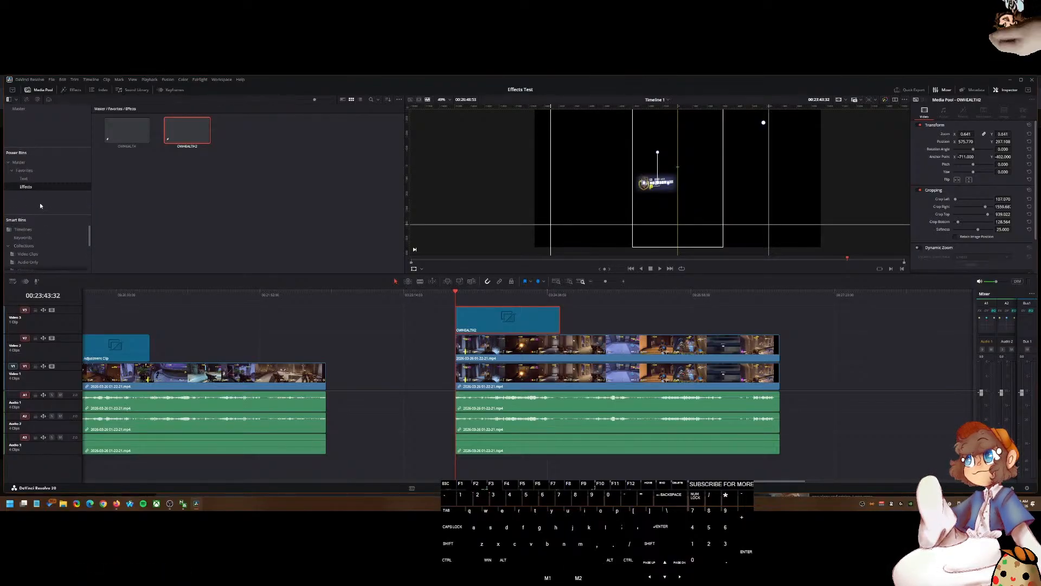
{"action": "left_click", "coordinate": [167, 171]}
{"action": "left_click", "coordinate": [530, 322]}
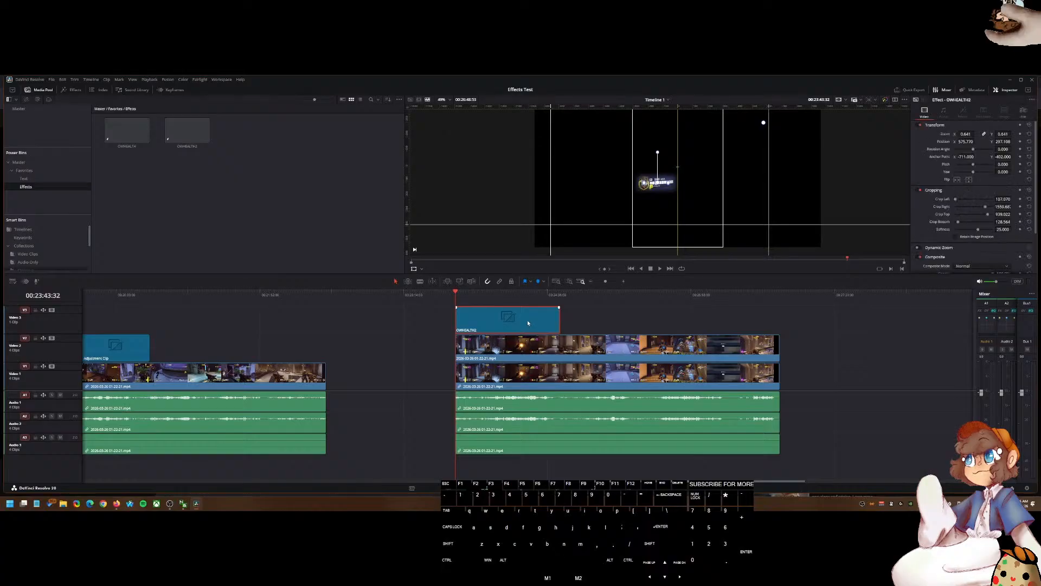
Step: Delete the adjustment clip from above the duplicated gameplay footage
{"action": "key", "text": "Delete"}
Step: Nest the upper duplicate gameplay clip into a new compound clip
{"action": "left_click", "coordinate": [505, 350]}
{"action": "right_click", "coordinate": [506, 351]}
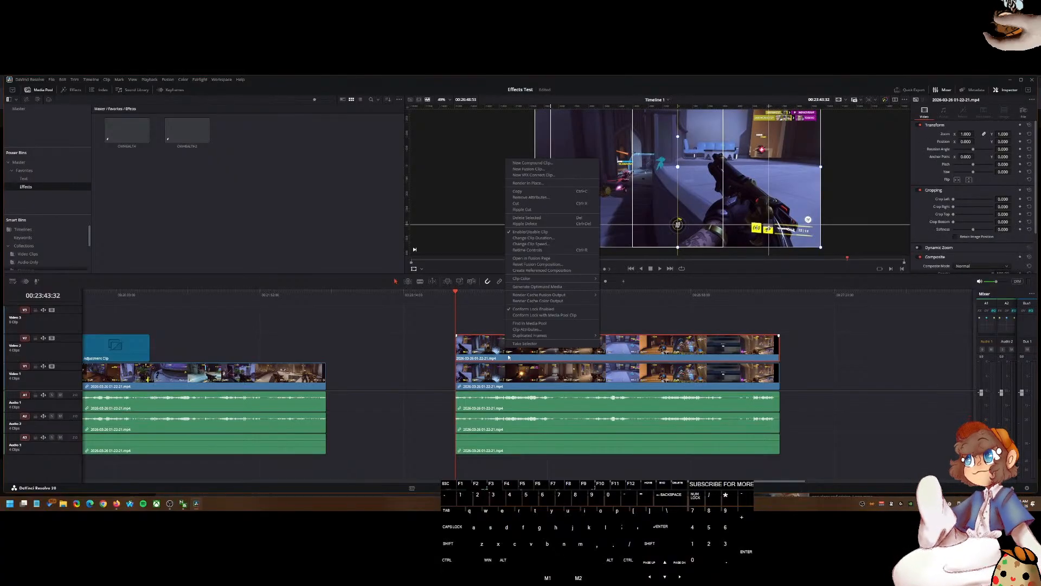
{"action": "left_click", "coordinate": [551, 165]}
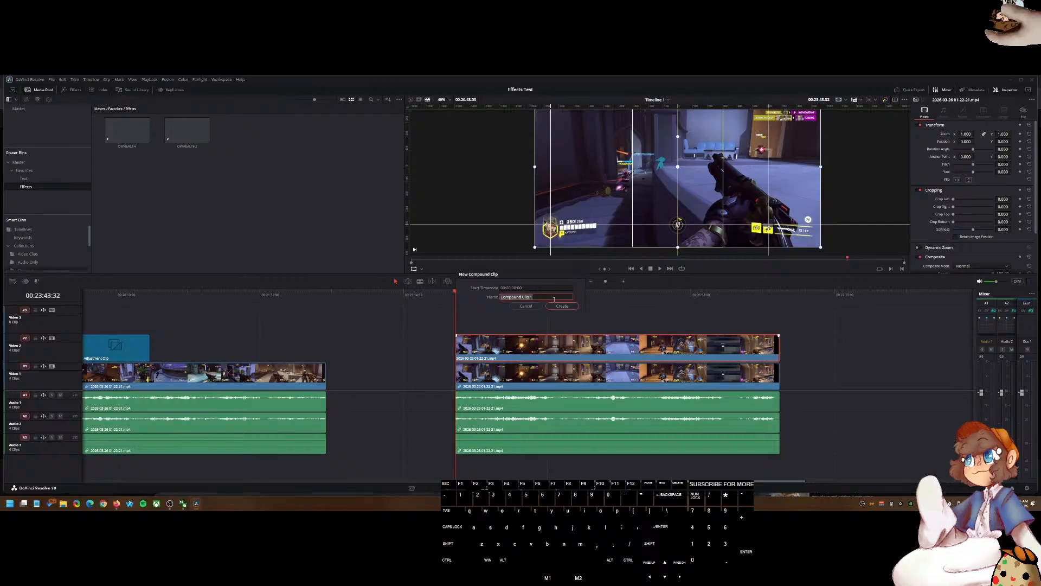
{"action": "left_click", "coordinate": [561, 306]}
Step: Open the compound clip's timeline, look for it in the Media Pool's bins, and undo the nesting
{"action": "left_click", "coordinate": [506, 344]}
{"action": "right_click", "coordinate": [506, 344]}
{"action": "left_click", "coordinate": [80, 314]}
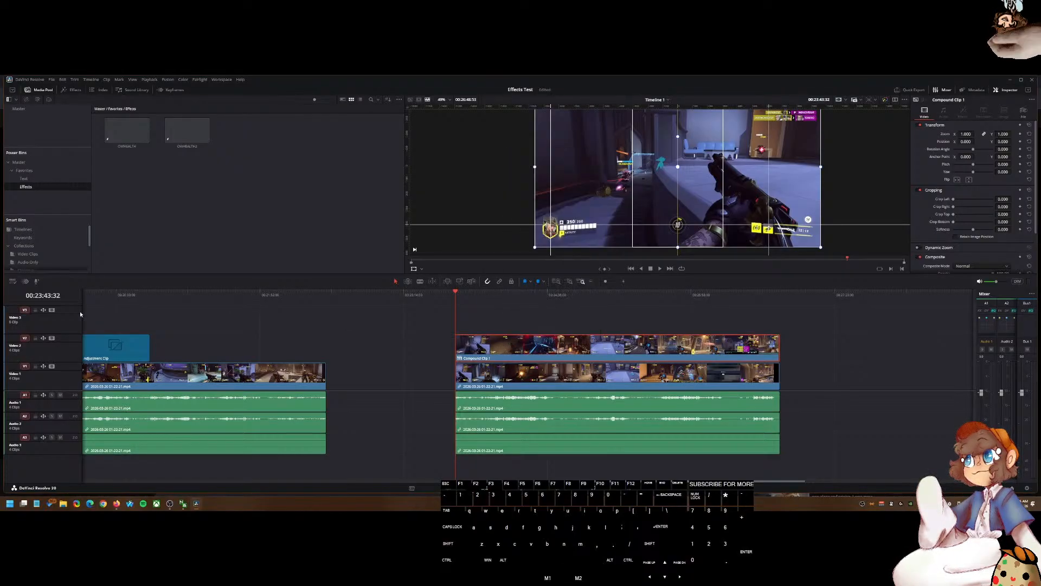
{"action": "left_click", "coordinate": [13, 282]}
{"action": "left_click", "coordinate": [32, 293]}
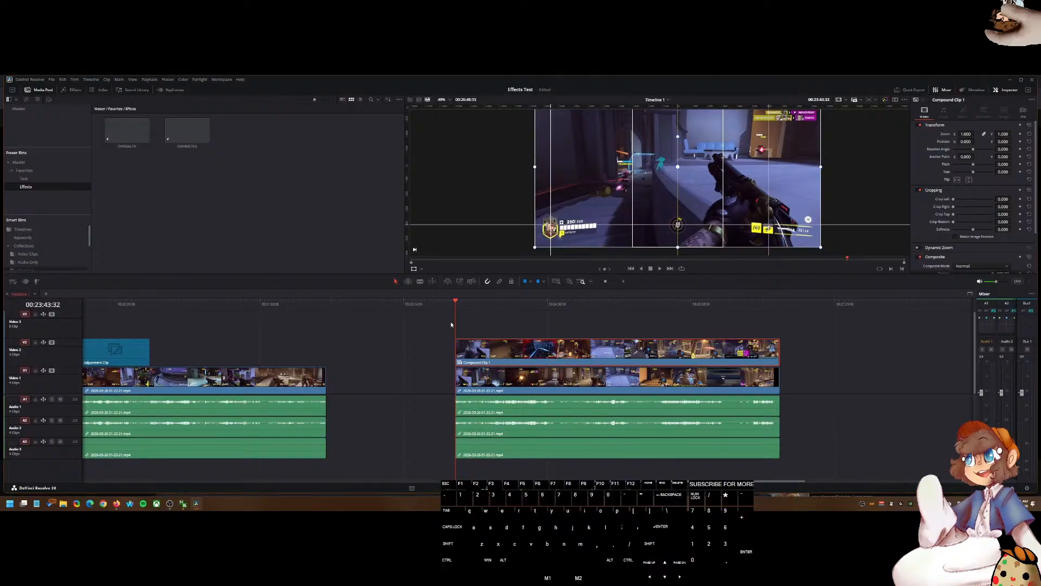
{"action": "right_click", "coordinate": [481, 358]}
{"action": "double_click", "coordinate": [473, 354]}
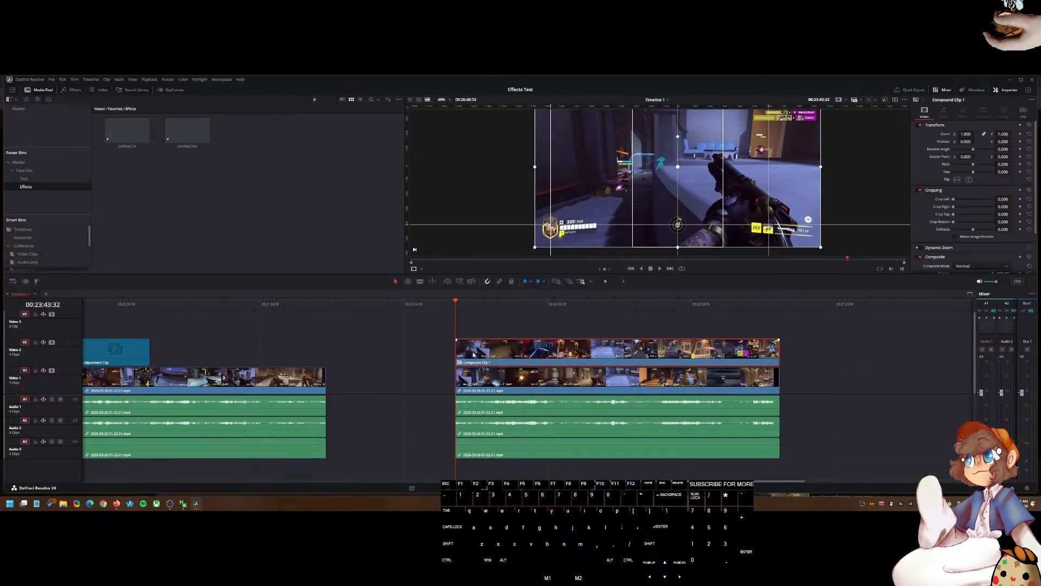
{"action": "left_click_drag", "start_coordinate": [509, 351], "coordinate": [96, 258]}
{"action": "left_click", "coordinate": [31, 232]}
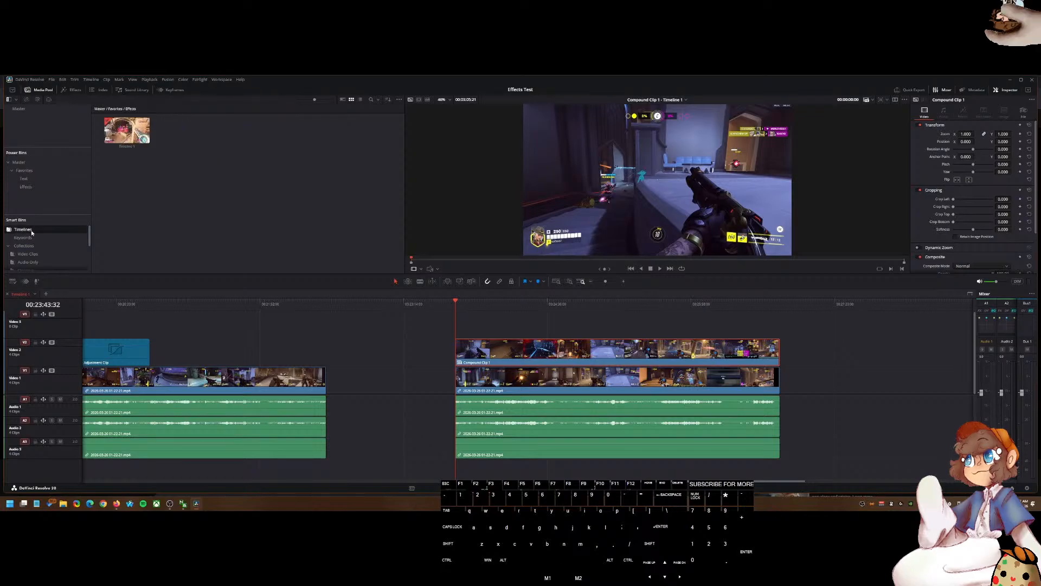
{"action": "scroll", "coordinate": [43, 242], "scroll_direction": "up", "scroll_amount": 3}
{"action": "left_click", "coordinate": [33, 109]}
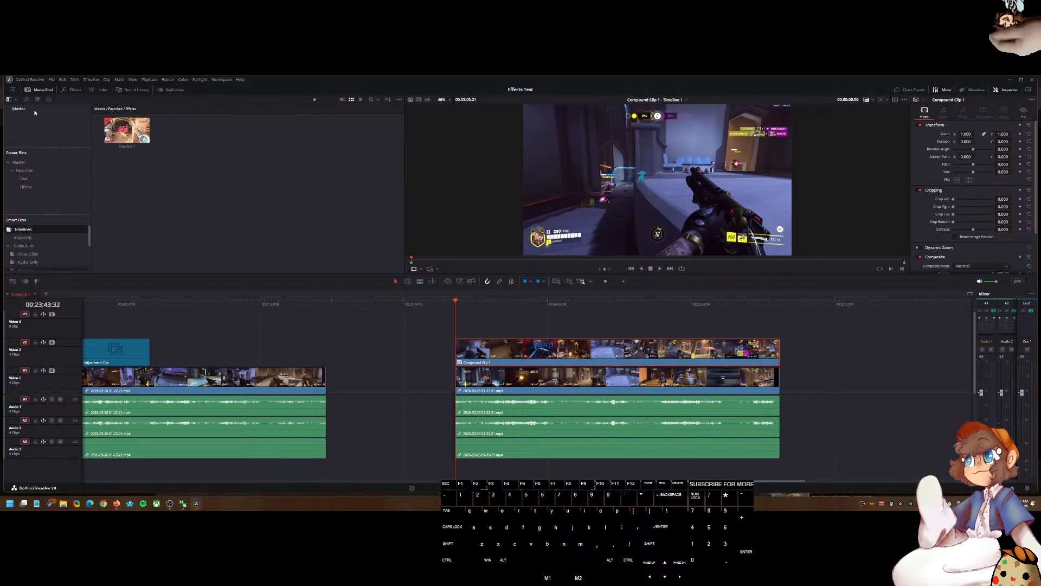
{"action": "left_click", "coordinate": [221, 188]}
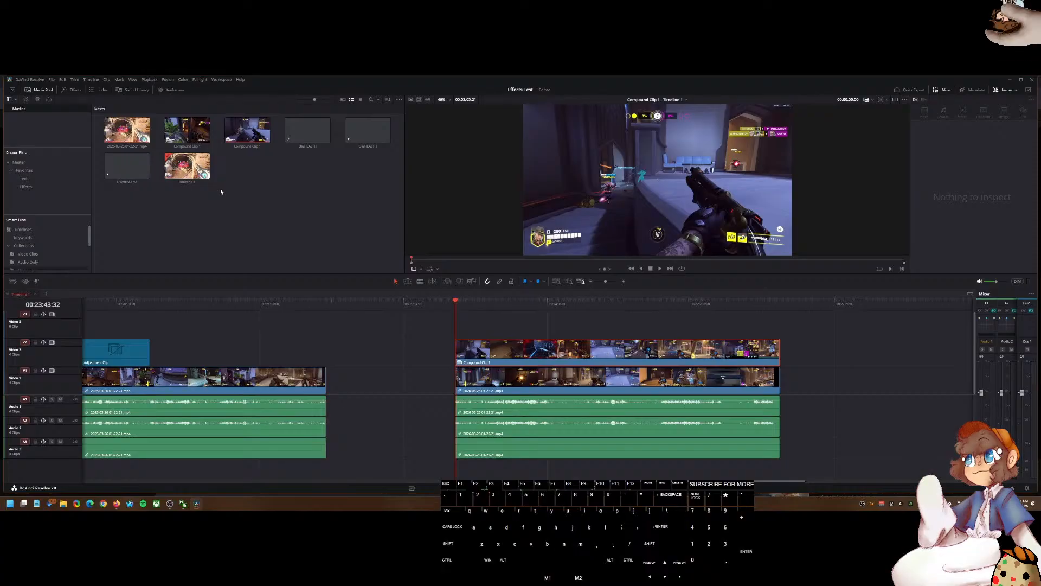
{"action": "left_click", "coordinate": [249, 134]}
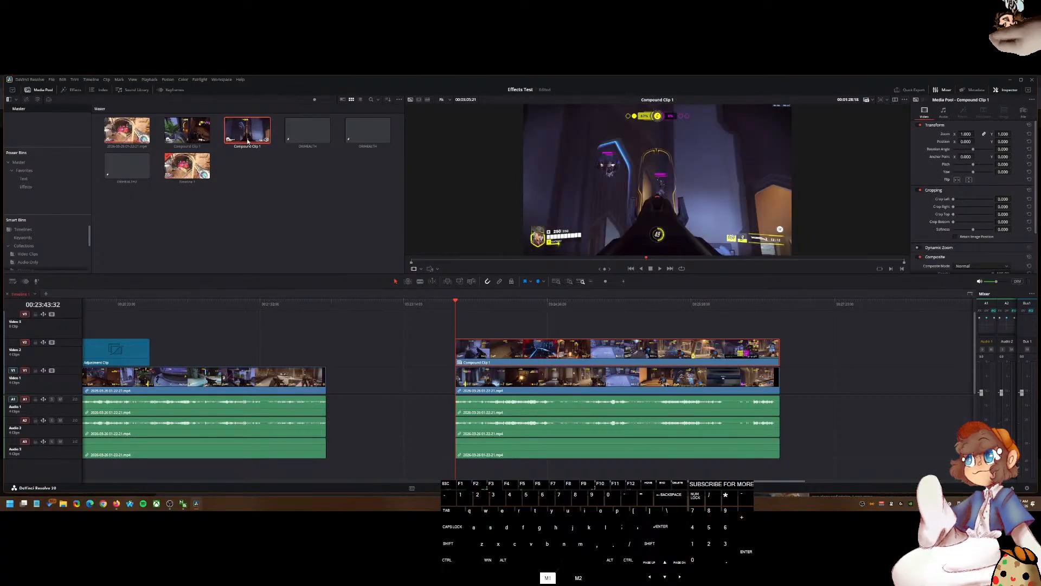
{"action": "right_click", "coordinate": [248, 141]}
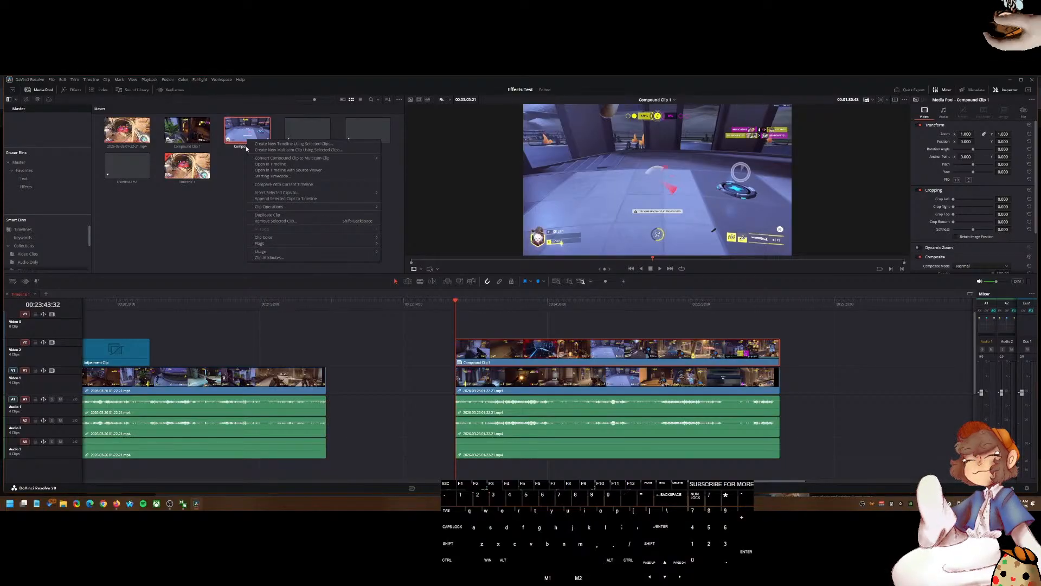
{"action": "left_click", "coordinate": [503, 362]}
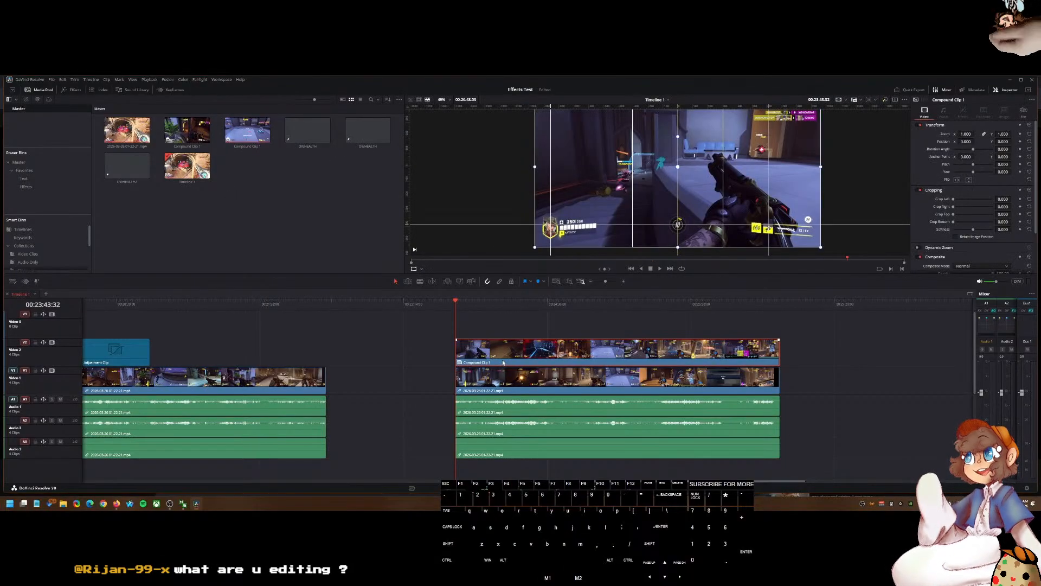
{"action": "double_click", "coordinate": [503, 362]}
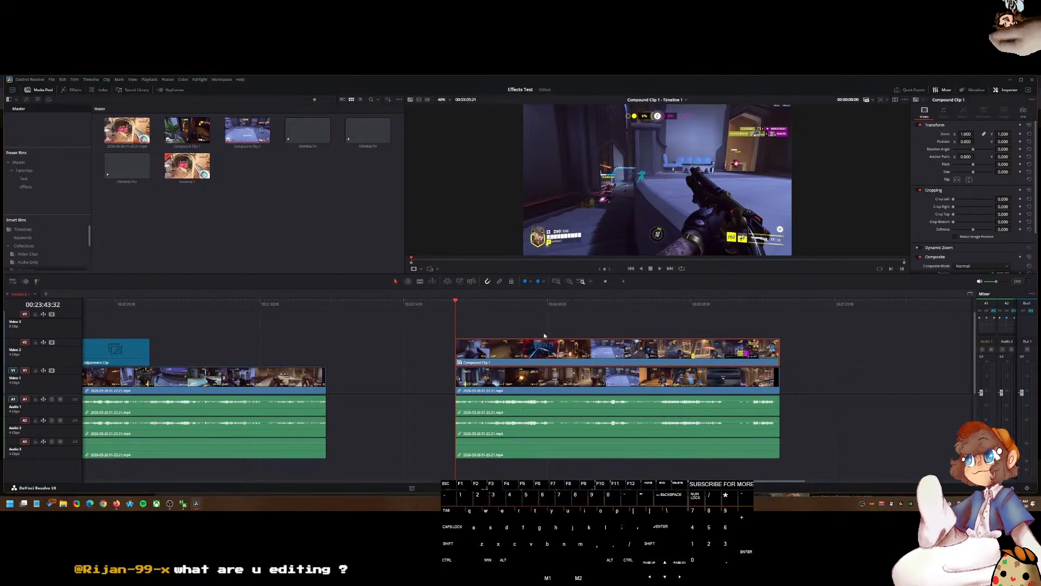
{"action": "left_click", "coordinate": [515, 333]}
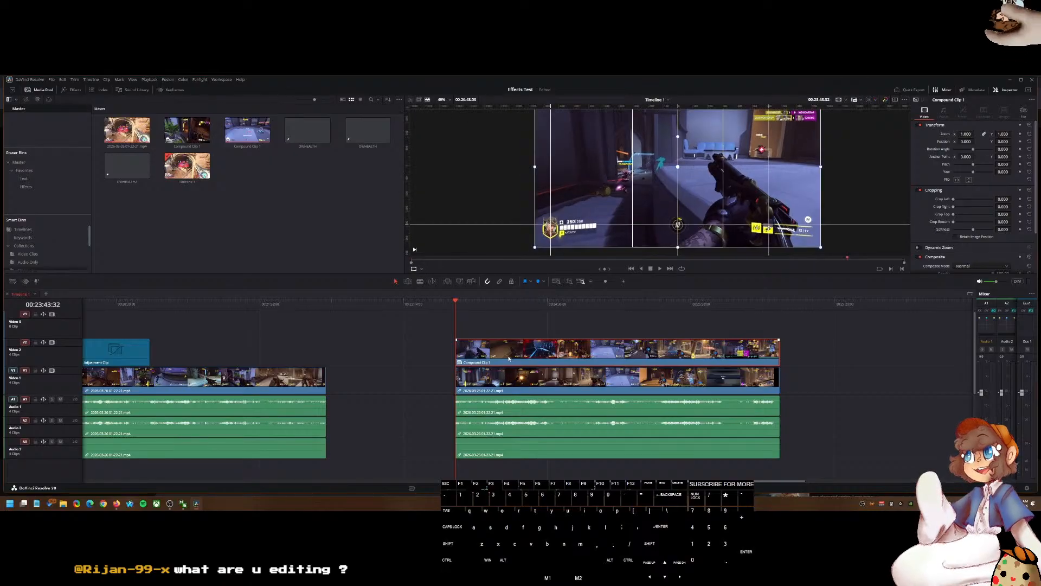
{"action": "left_click", "coordinate": [508, 358]}
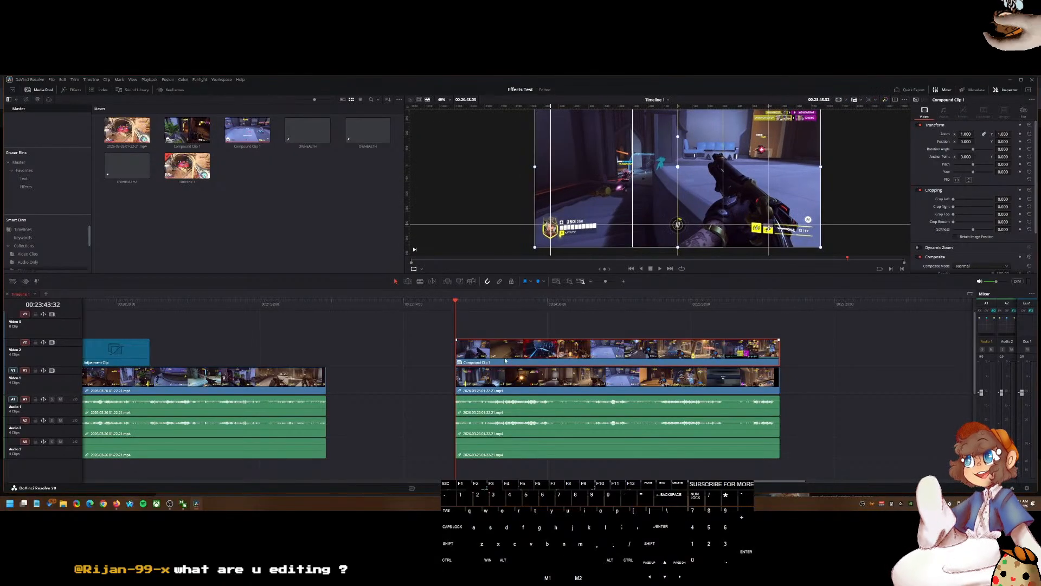
{"action": "scroll", "coordinate": [436, 386], "scroll_direction": "down", "scroll_amount": 3}
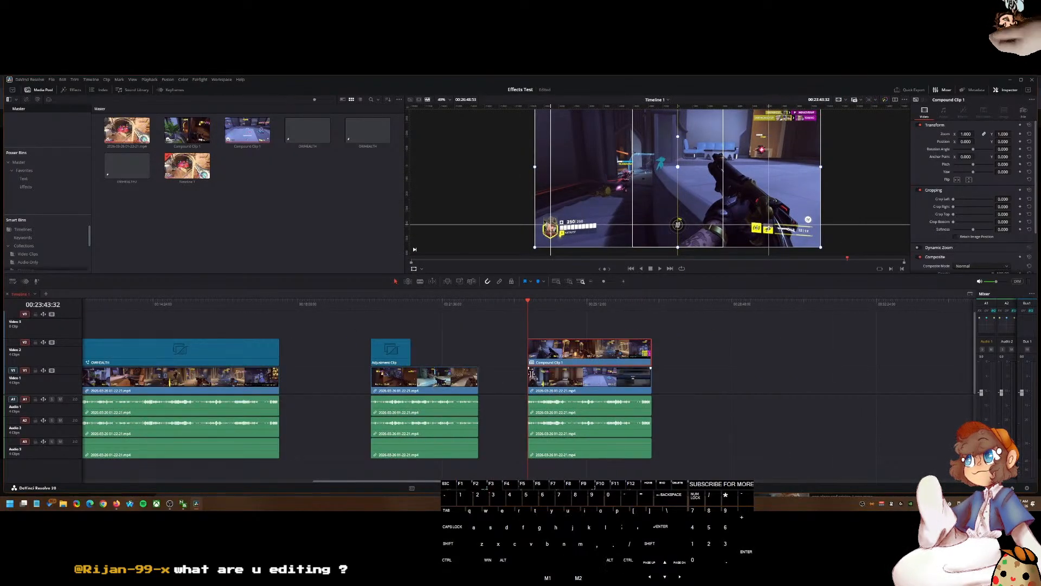
{"action": "key", "text": "ctrl+z"}
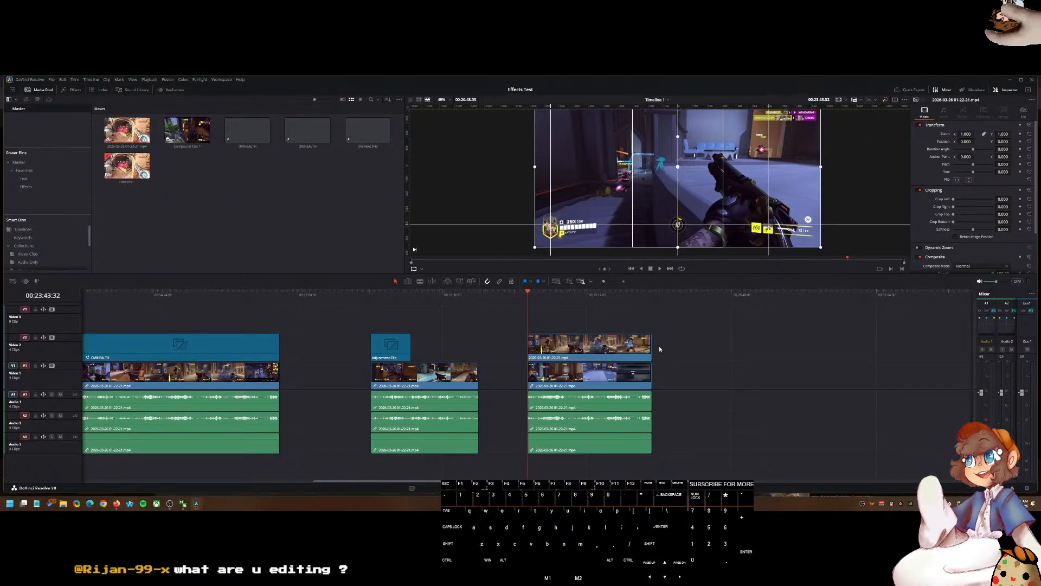
Step: Move the lower duplicate gameplay clip and its audio past the end of the upper copy
{"action": "left_click_drag", "start_coordinate": [496, 371], "coordinate": [580, 441]}
{"action": "left_click", "coordinate": [495, 372], "text": "ctrl"}
{"action": "left_click_drag", "start_coordinate": [506, 380], "coordinate": [584, 434]}
{"action": "left_click_drag", "start_coordinate": [619, 398], "coordinate": [791, 394]}
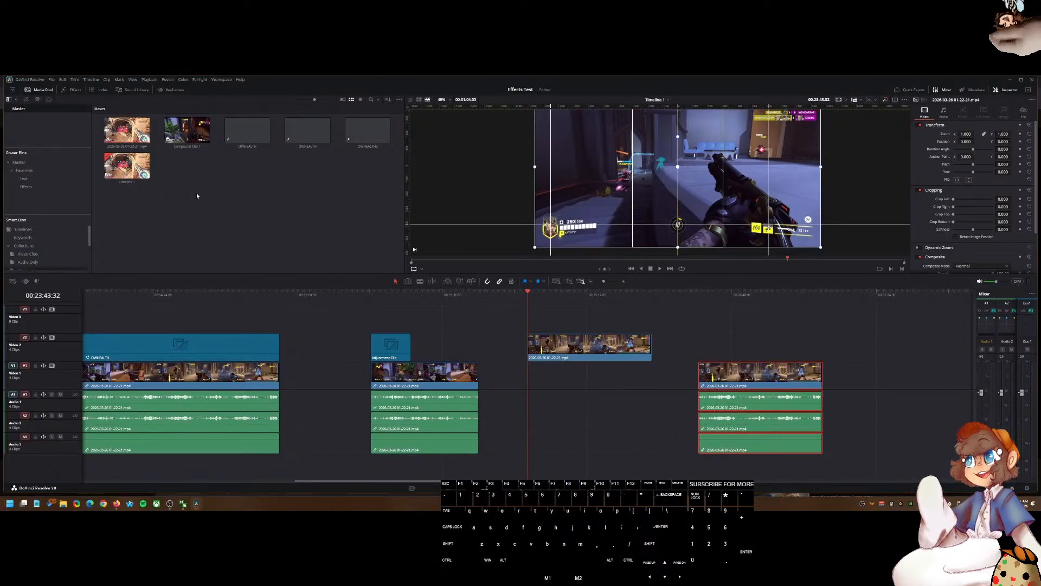
Step: Place the OWHEALTH adjustment clip above the upper gameplay clip and nest both into a new compound clip
{"action": "left_click_drag", "start_coordinate": [368, 132], "coordinate": [654, 319]}
{"action": "right_click", "coordinate": [586, 318]}
{"action": "left_click", "coordinate": [493, 323]}
{"action": "left_click_drag", "start_coordinate": [510, 324], "coordinate": [546, 351]}
{"action": "right_click", "coordinate": [558, 325]}
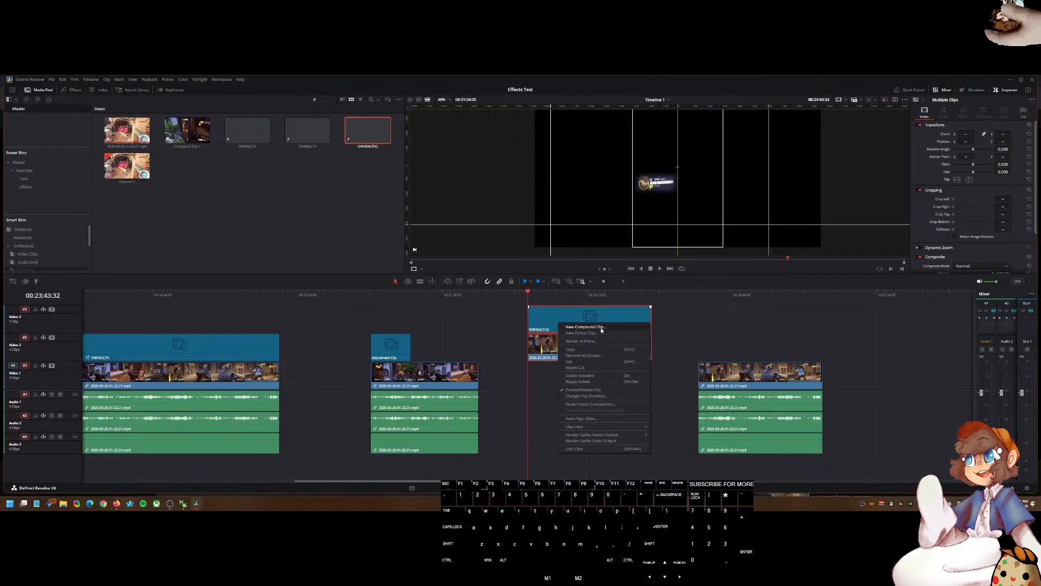
{"action": "left_click", "coordinate": [601, 327]}
{"action": "left_click", "coordinate": [562, 305]}
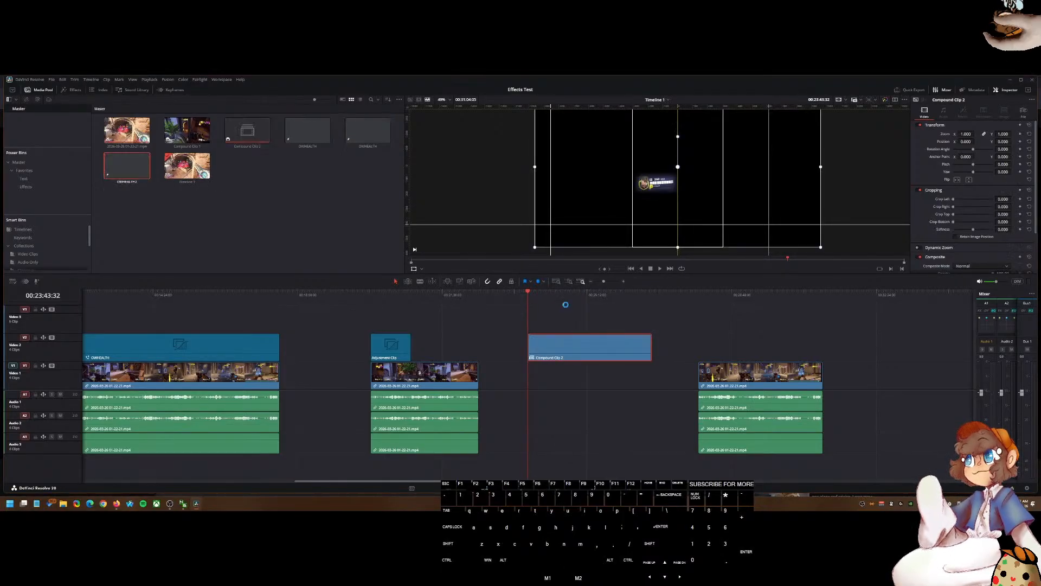
Step: Move the lower gameplay clip back beneath the new compound clip
{"action": "left_click_drag", "start_coordinate": [720, 378], "coordinate": [569, 378]}
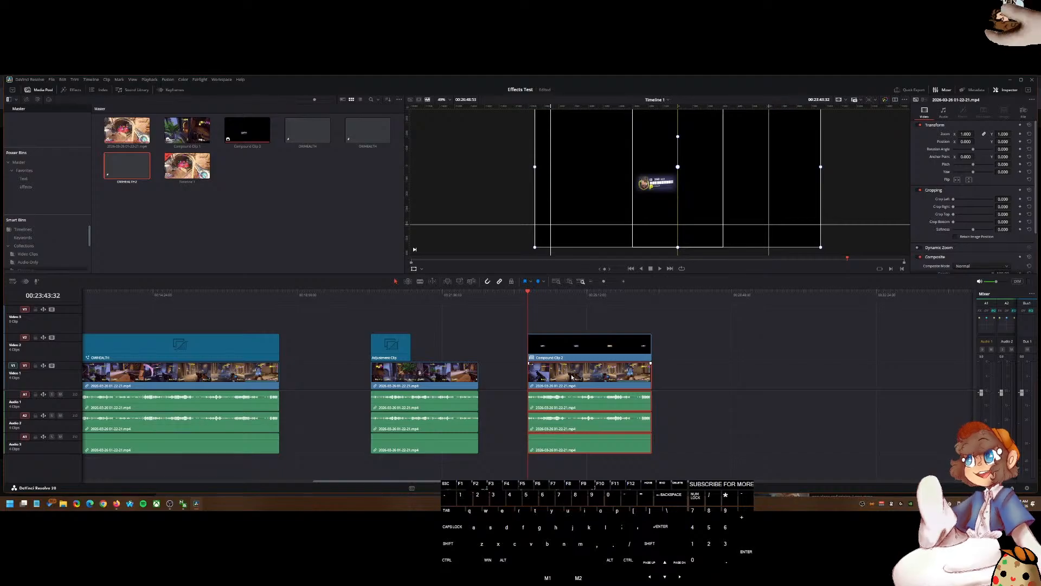
{"action": "left_click", "coordinate": [554, 341]}
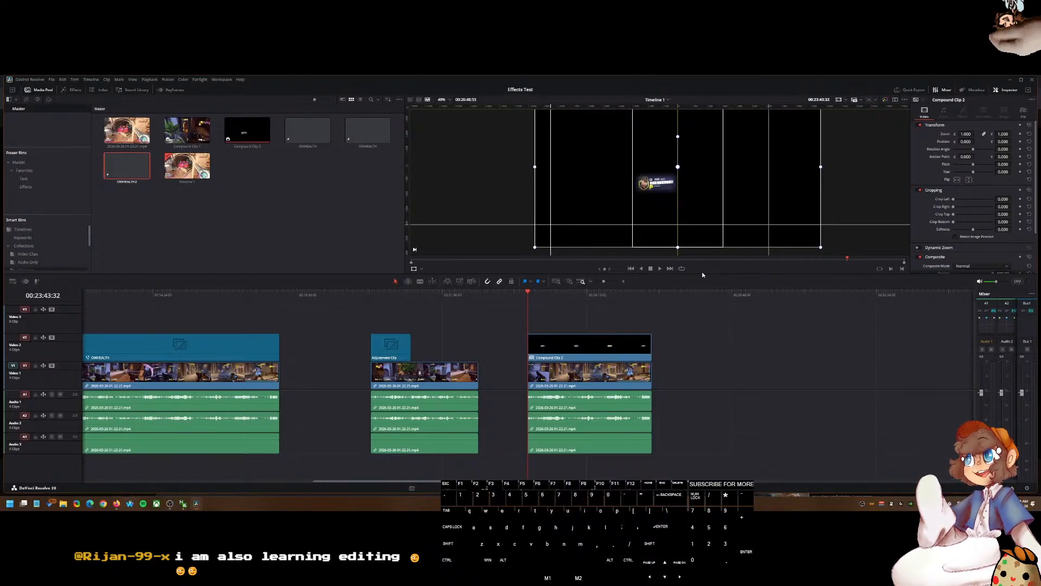
{"action": "left_click", "coordinate": [562, 342]}
{"action": "right_click", "coordinate": [562, 342]}
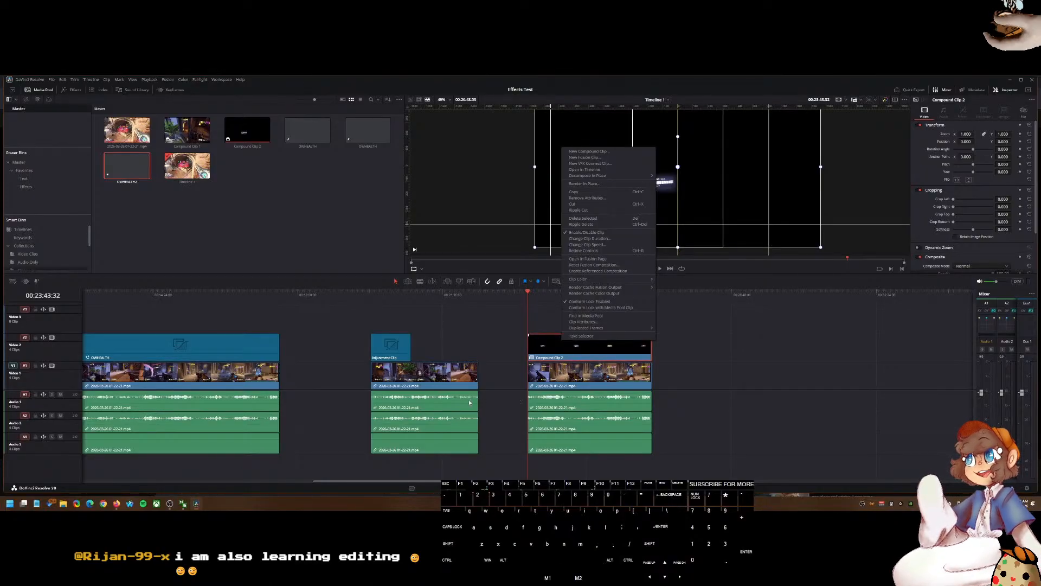
{"action": "left_click", "coordinate": [458, 333]}
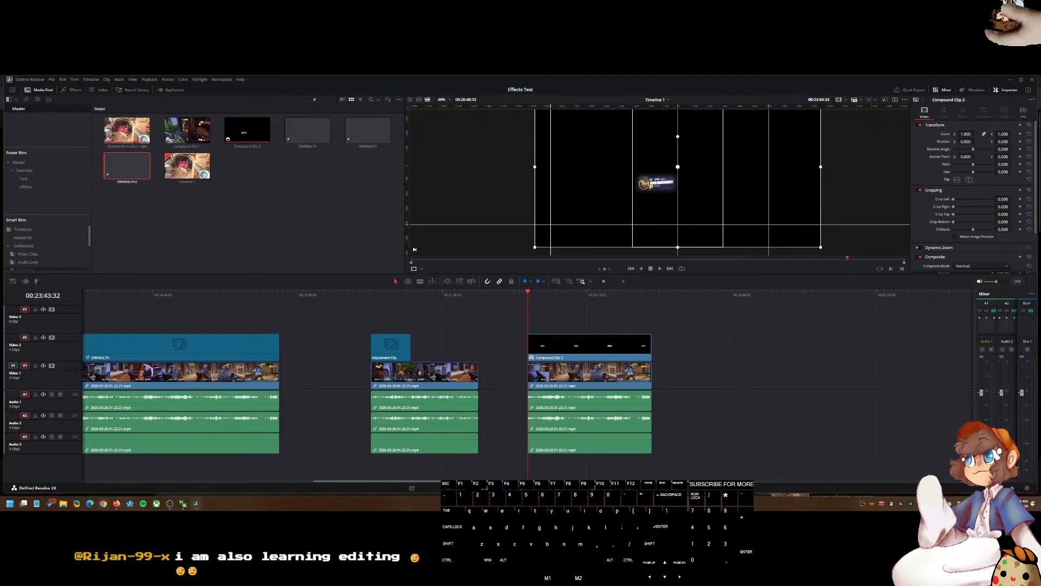
Step: Switch to the browser and keep watching the adjustment clip tutorial, changing its playback settings
{"action": "left_click", "coordinate": [116, 504]}
{"action": "left_click", "coordinate": [345, 329]}
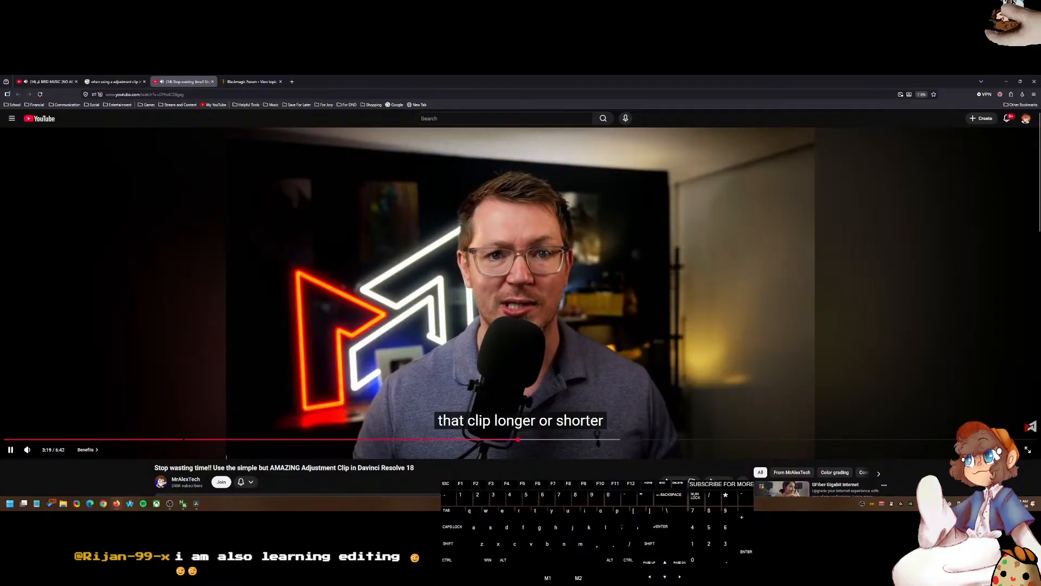
{"action": "left_click", "coordinate": [993, 449]}
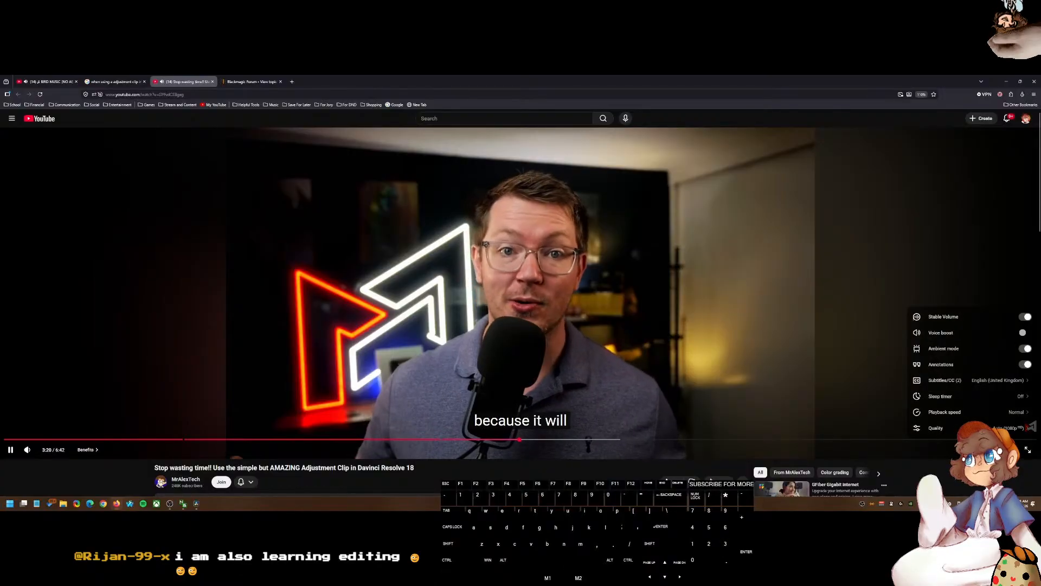
{"action": "left_click", "coordinate": [943, 412]}
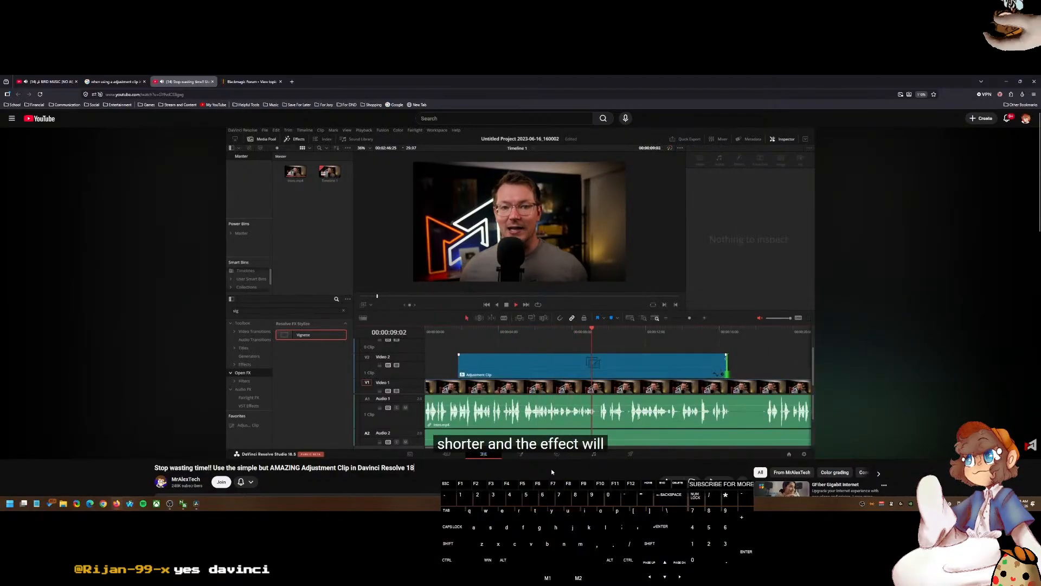
{"action": "left_click", "coordinate": [364, 425]}
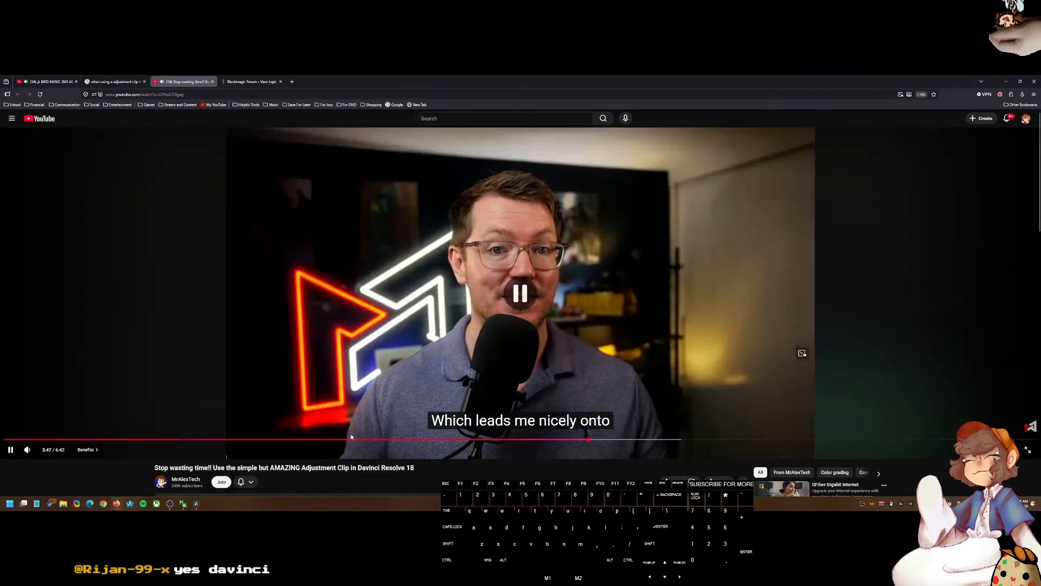
Step: Return to DaVinci Resolve and turn on Dynamic Zoom for the gameplay segment following the adjustment clip
{"action": "left_click", "coordinate": [196, 503]}
{"action": "left_click_drag", "start_coordinate": [419, 296], "coordinate": [411, 296]}
{"action": "left_click", "coordinate": [455, 350]}
{"action": "key", "text": "e"}
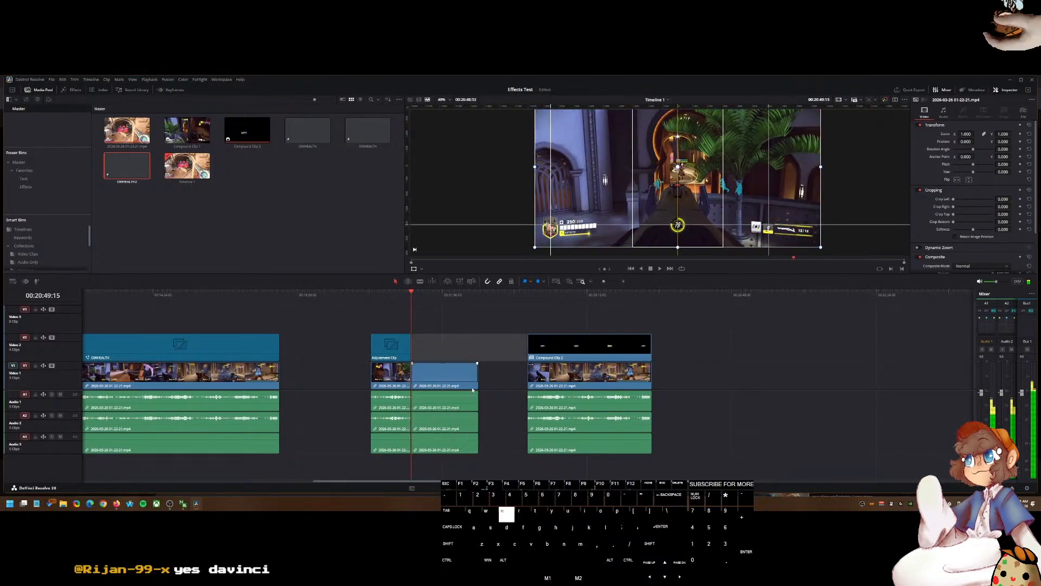
{"action": "left_click", "coordinate": [437, 380]}
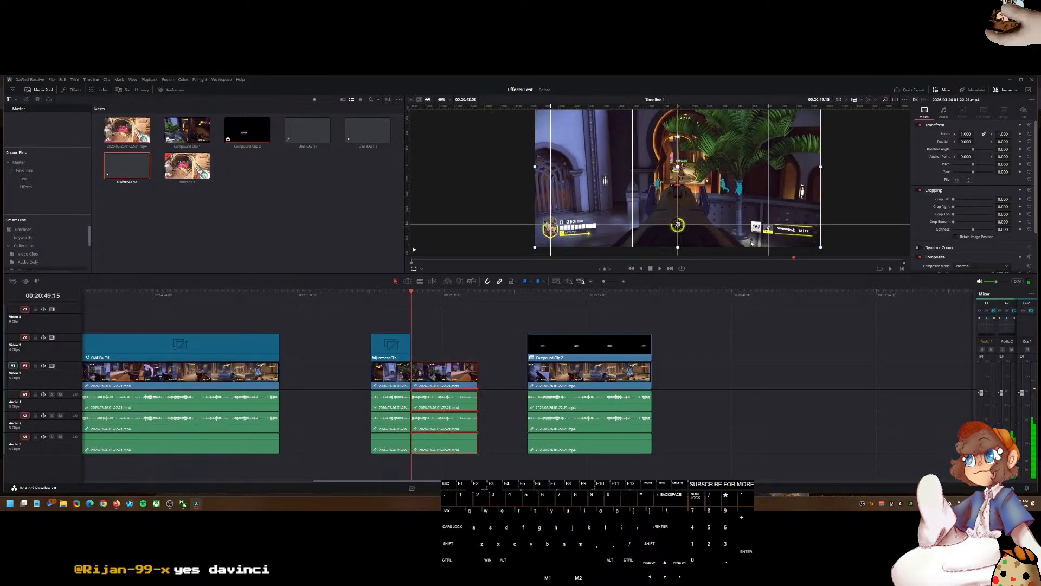
{"action": "left_click", "coordinate": [918, 248]}
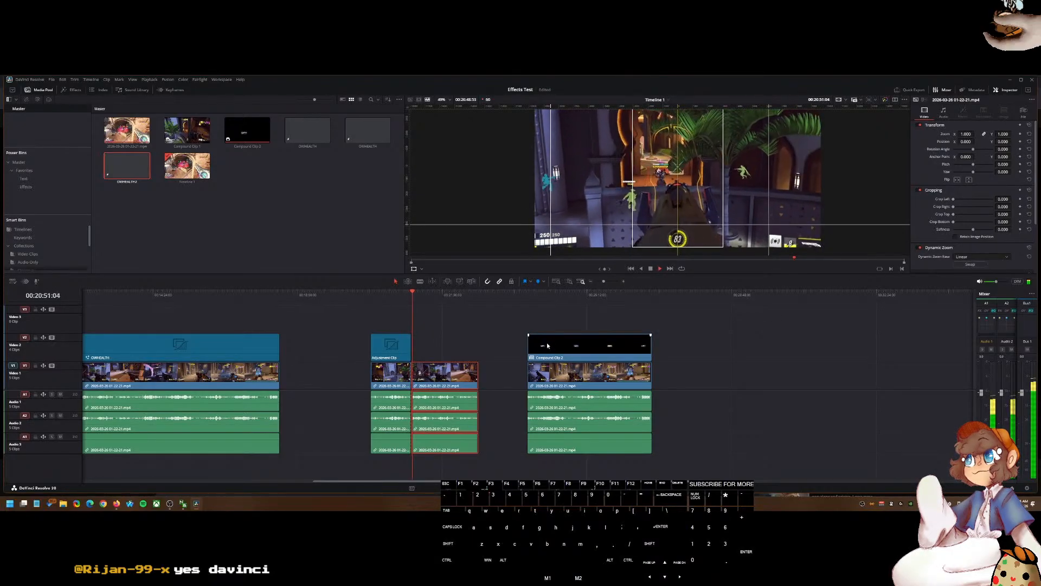
{"action": "key", "text": "d"}
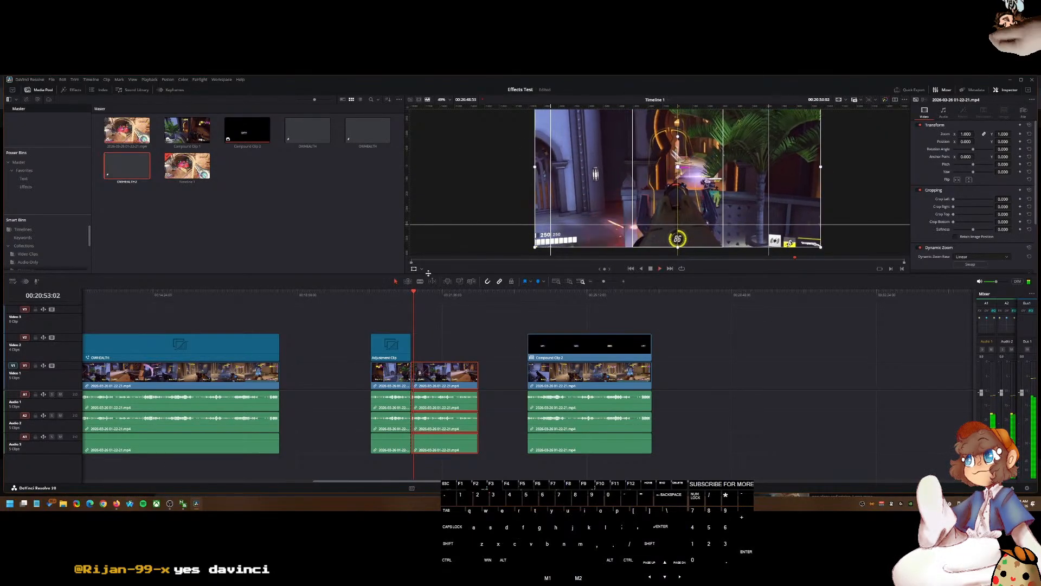
{"action": "left_click", "coordinate": [434, 294]}
{"action": "left_click", "coordinate": [412, 293]}
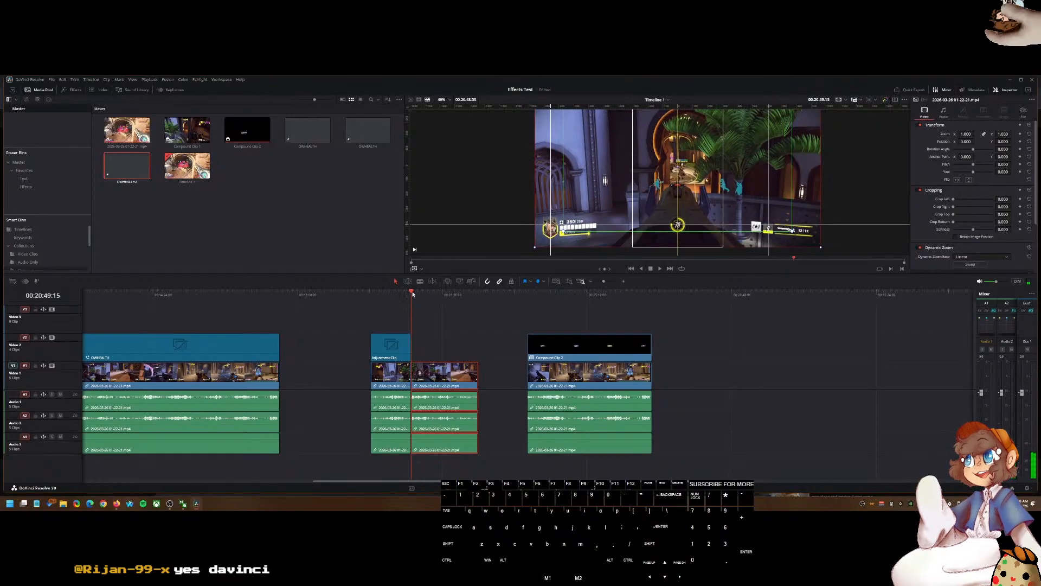
Step: Change the viewer's overlay mode and play back the gameplay segment following the adjustment clip
{"action": "left_click", "coordinate": [347, 329]}
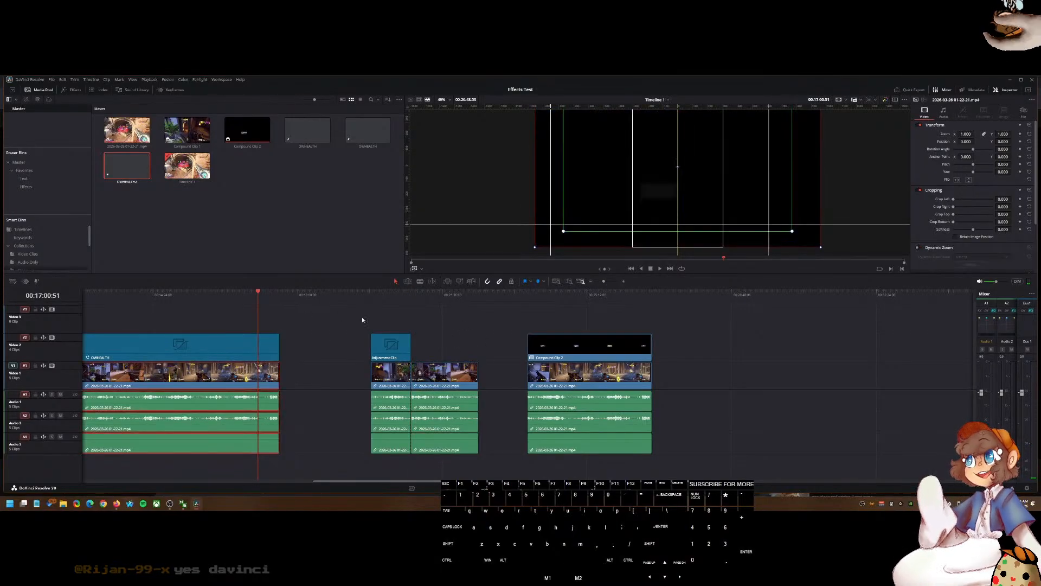
{"action": "left_click", "coordinate": [421, 269]}
{"action": "left_click", "coordinate": [431, 281]}
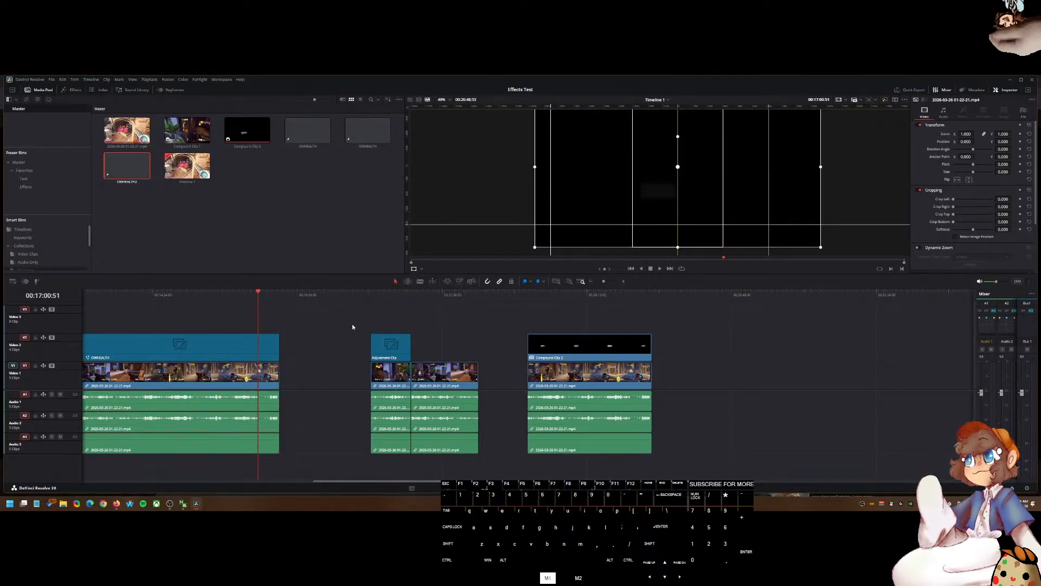
{"action": "left_click", "coordinate": [411, 294]}
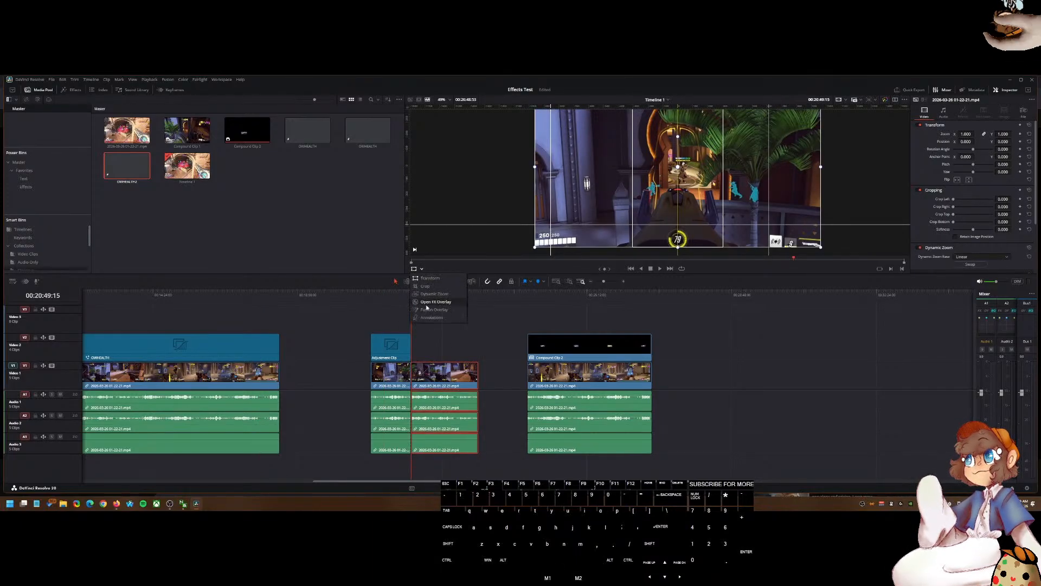
{"action": "left_click", "coordinate": [431, 295]}
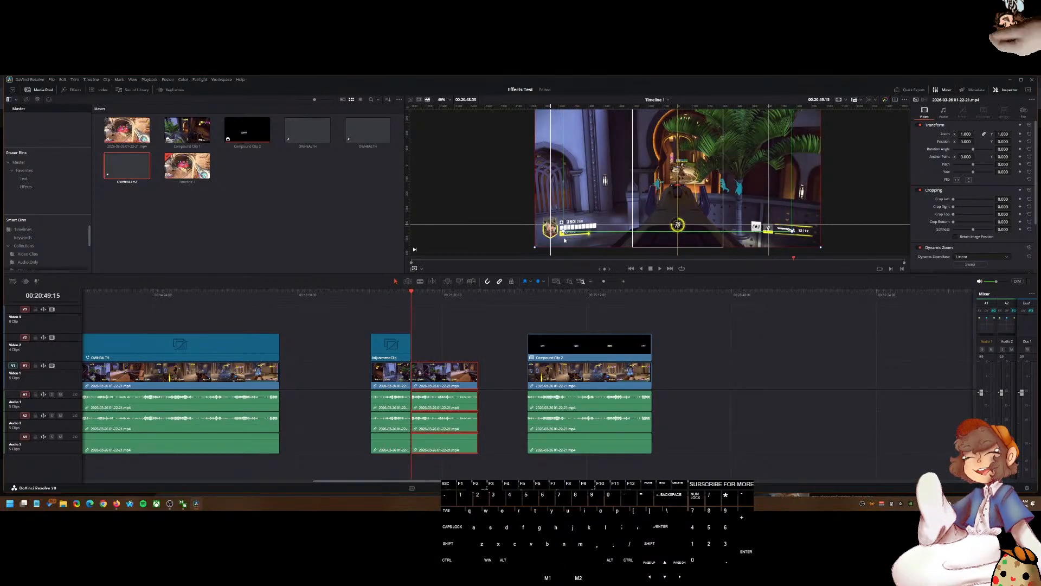
{"action": "left_click_drag", "start_coordinate": [541, 245], "coordinate": [540, 245]}
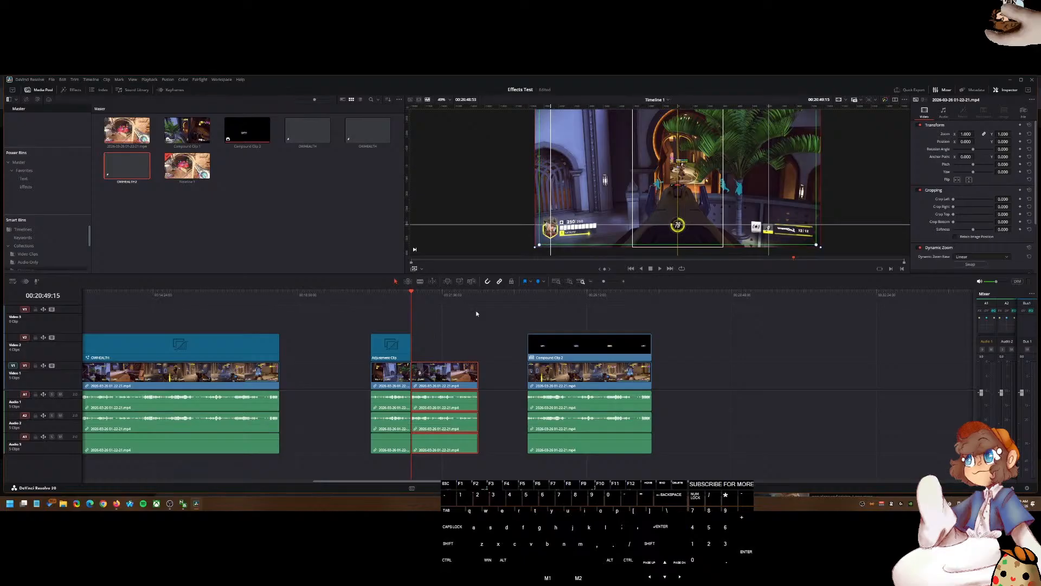
{"action": "left_click", "coordinate": [399, 295]}
{"action": "key", "text": "space"}
{"action": "left_click", "coordinate": [412, 294]}
{"action": "key", "text": "space"}
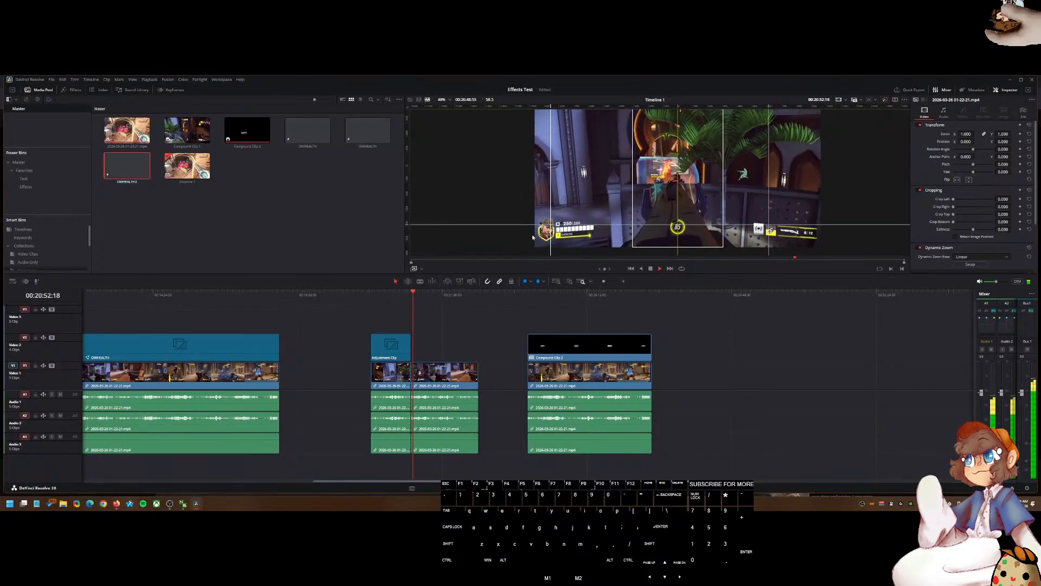
Step: Select the gameplay clip after the adjustment clip, switch the viewer overlay and preview it with the viewer zoomed out
{"action": "scroll", "coordinate": [531, 236], "scroll_direction": "up", "scroll_amount": 8}
{"action": "left_click", "coordinate": [450, 370]}
{"action": "left_click", "coordinate": [421, 269]}
{"action": "left_click", "coordinate": [427, 297]}
{"action": "scroll", "coordinate": [622, 205], "scroll_direction": "down", "scroll_amount": 6}
{"action": "key", "text": "space"}
{"action": "scroll", "coordinate": [640, 211], "scroll_direction": "down", "scroll_amount": 4}
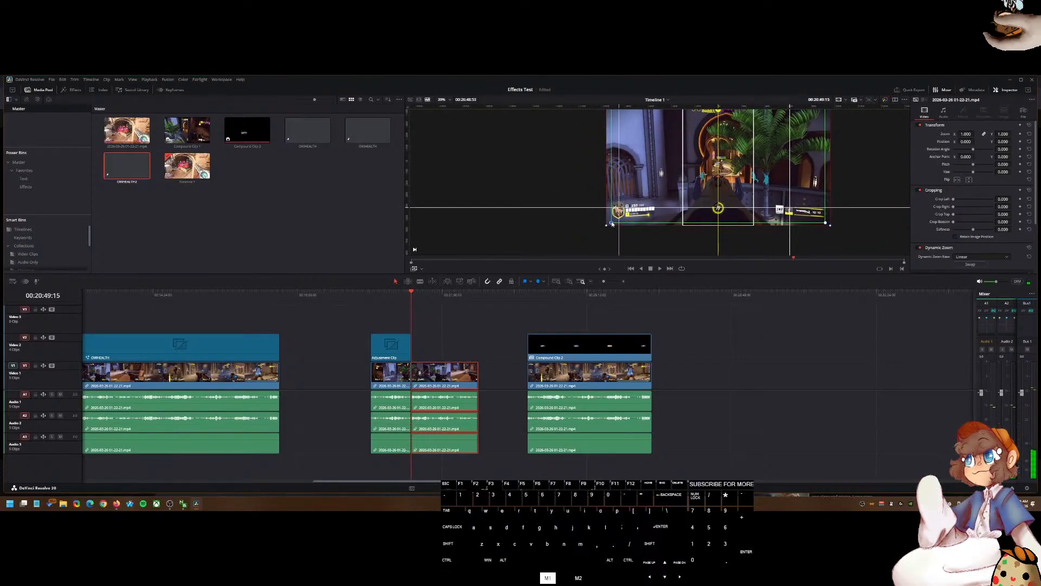
{"action": "key", "text": "space"}
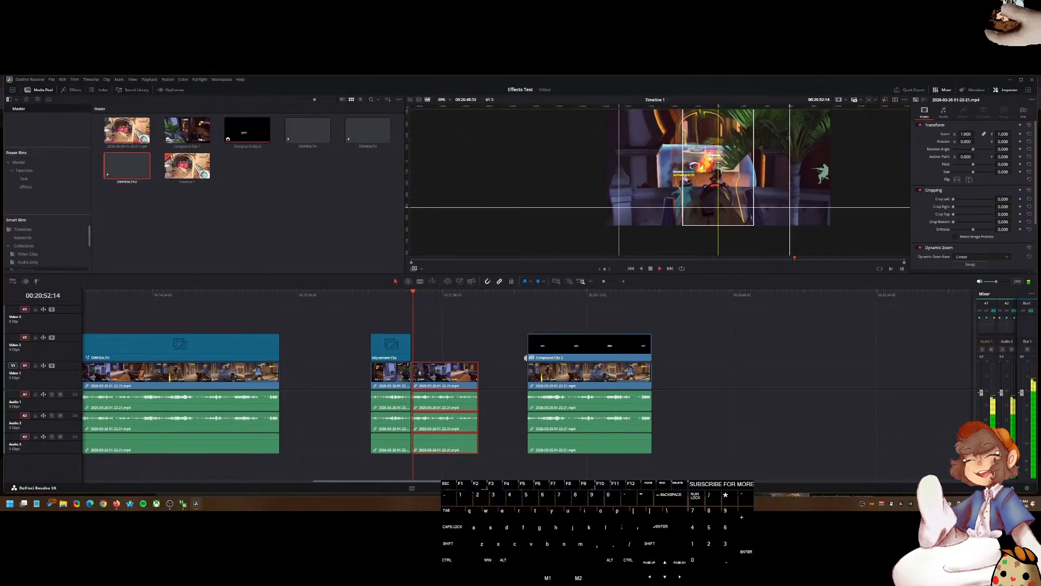
{"action": "key", "text": "d"}
{"action": "scroll", "coordinate": [423, 319], "scroll_direction": "up", "scroll_amount": 6}
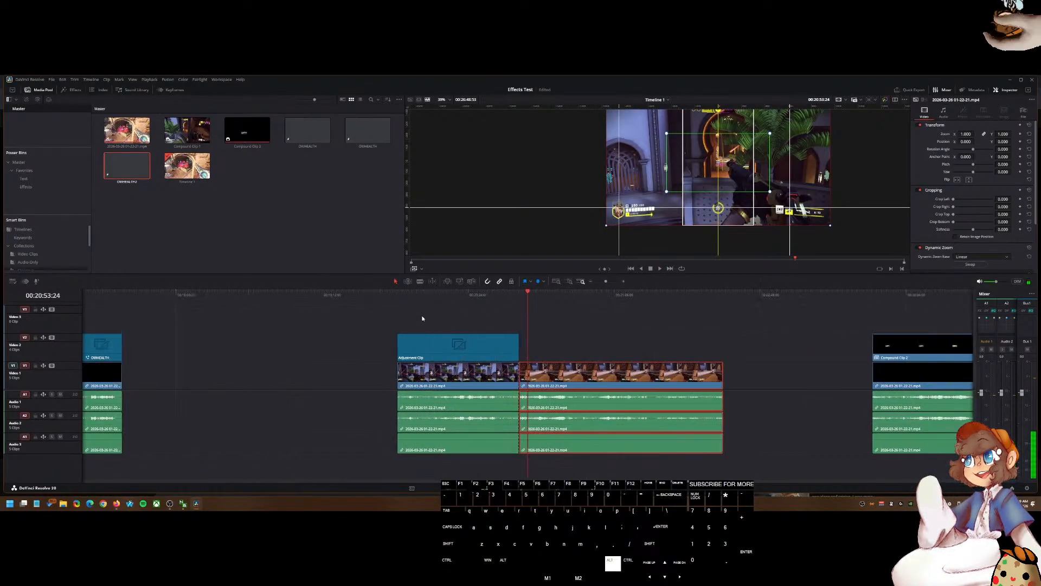
Step: Split the gameplay clip shortly after the adjustment clip ends and play back across the cut
{"action": "left_click", "coordinate": [537, 294]}
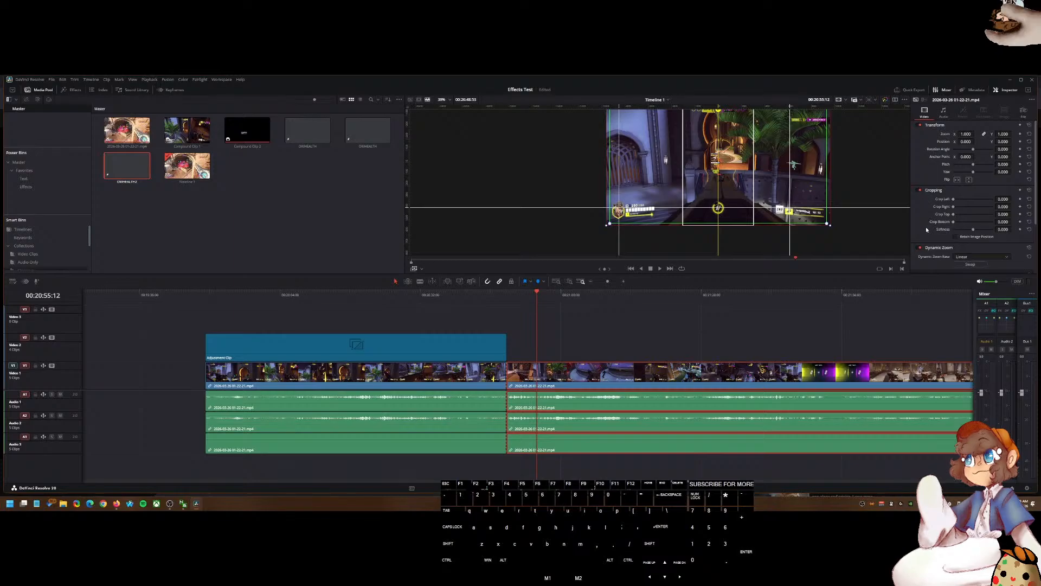
{"action": "left_click", "coordinate": [556, 295]}
{"action": "key", "text": "ctrl+b"}
{"action": "left_click_drag", "start_coordinate": [515, 295], "coordinate": [507, 299]}
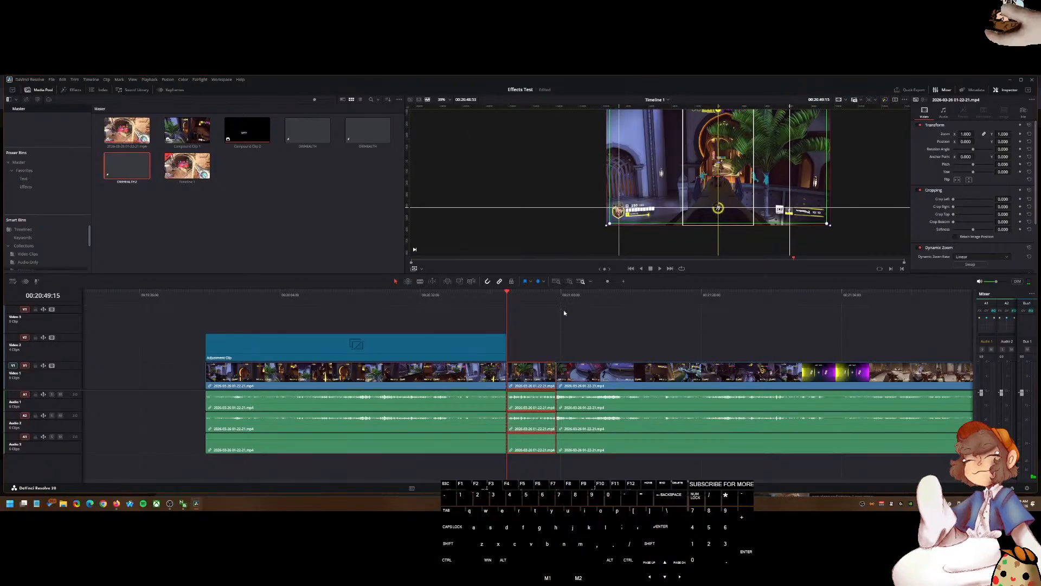
{"action": "key", "text": "space"}
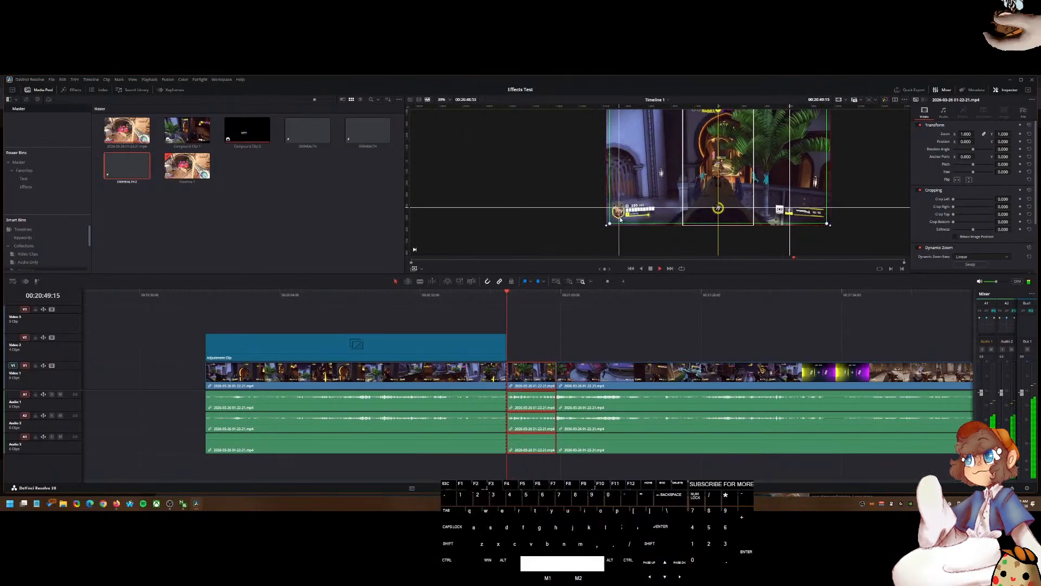
{"action": "key", "text": "space"}
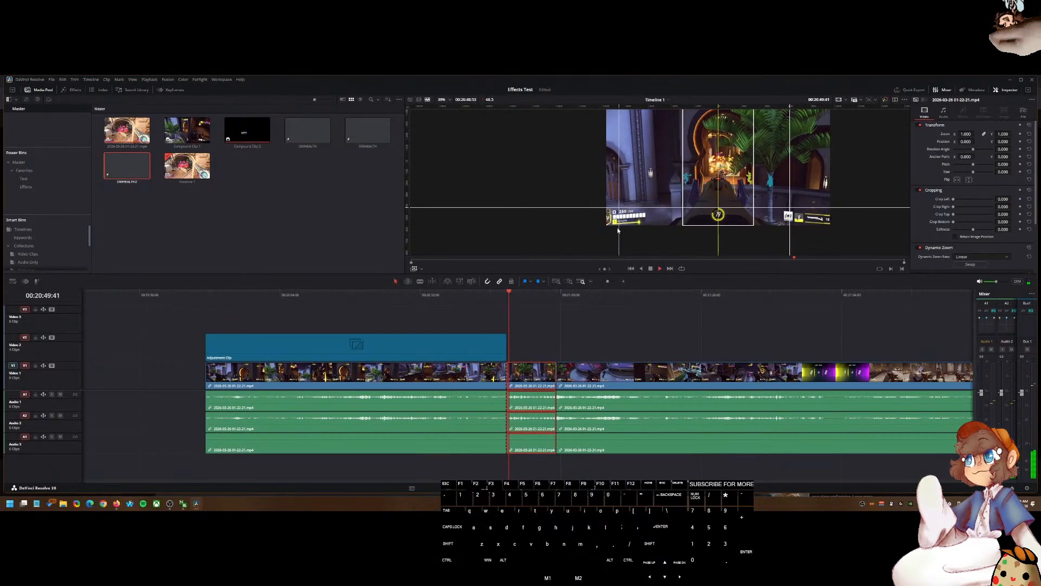
Step: Play from the new cut and examine the segment's Dynamic Zoom settings in the inspector
{"action": "left_click", "coordinate": [548, 295]}
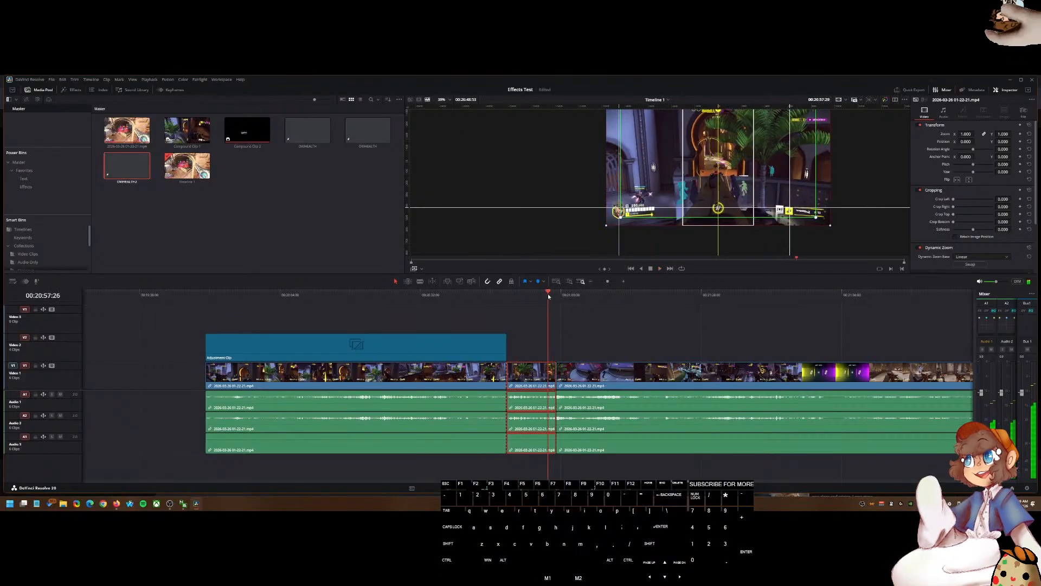
{"action": "key", "text": "d"}
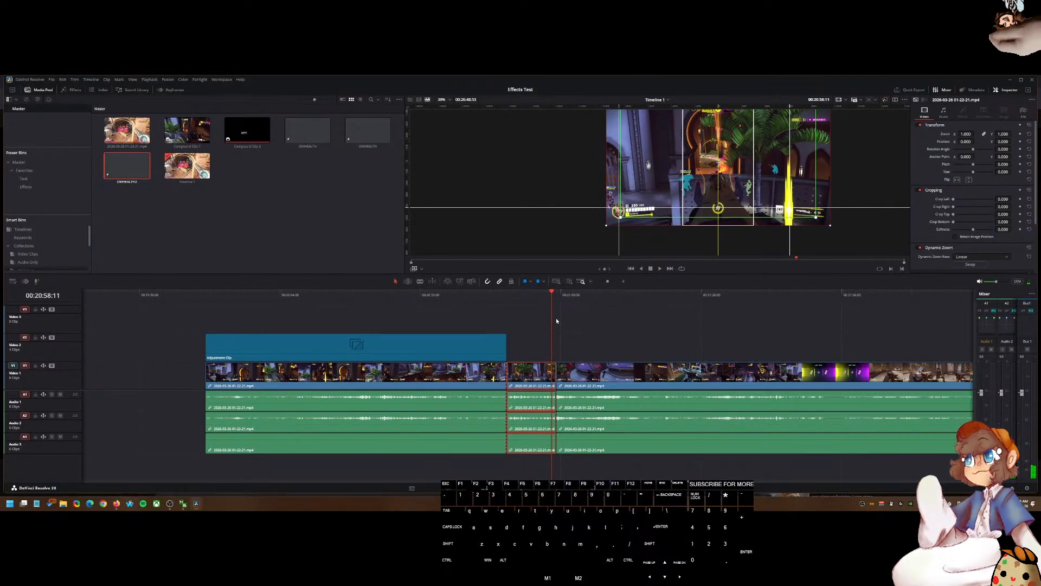
{"action": "scroll", "coordinate": [983, 260], "scroll_direction": "down", "scroll_amount": 2}
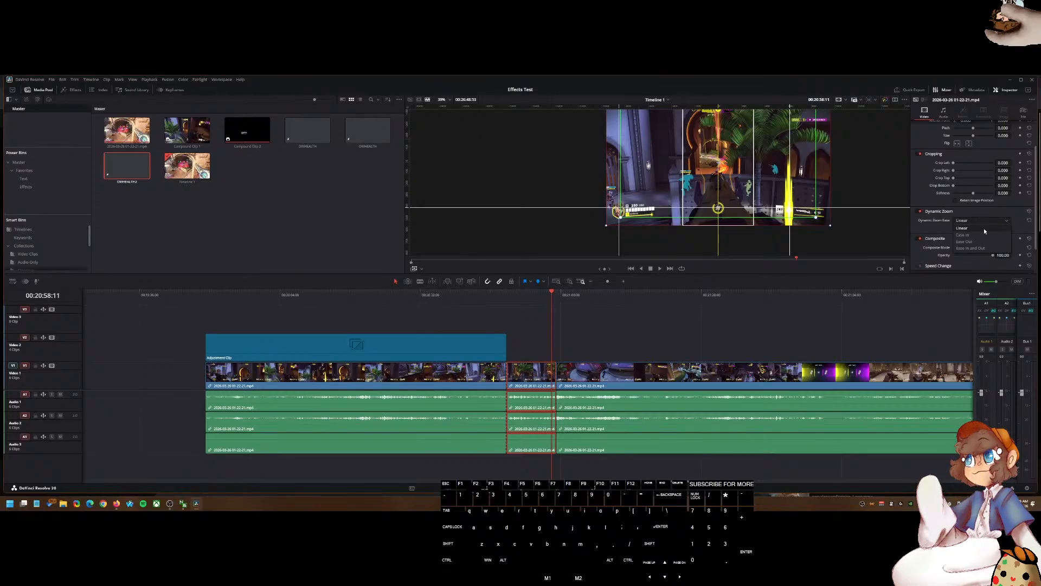
{"action": "left_click", "coordinate": [509, 294]}
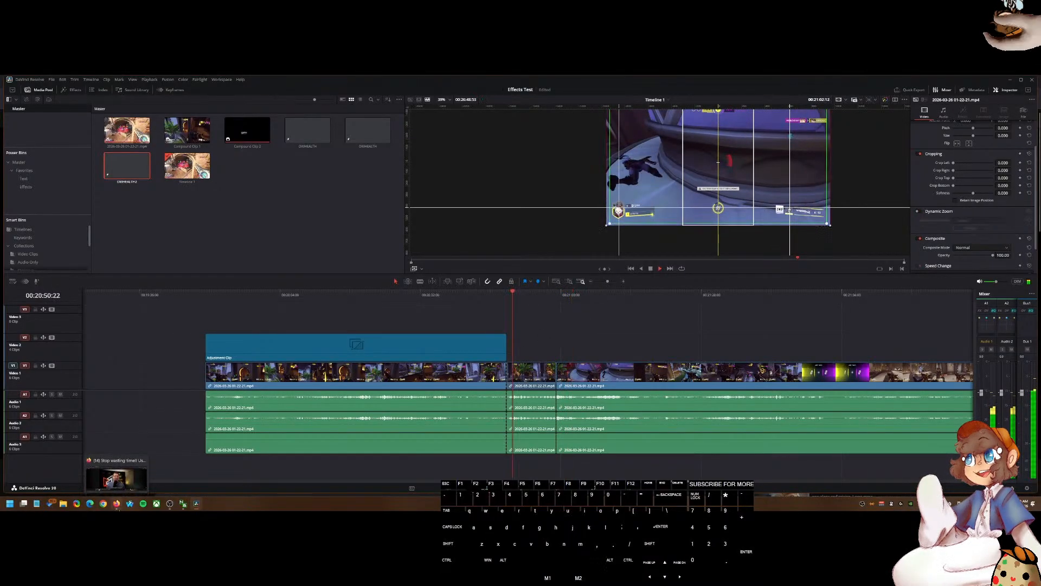
Step: Switch to the browser, finish watching the adjustment clip tutorial and open the Whip Pan transitions end-screen video
{"action": "left_click", "coordinate": [117, 503]}
{"action": "left_click", "coordinate": [452, 321]}
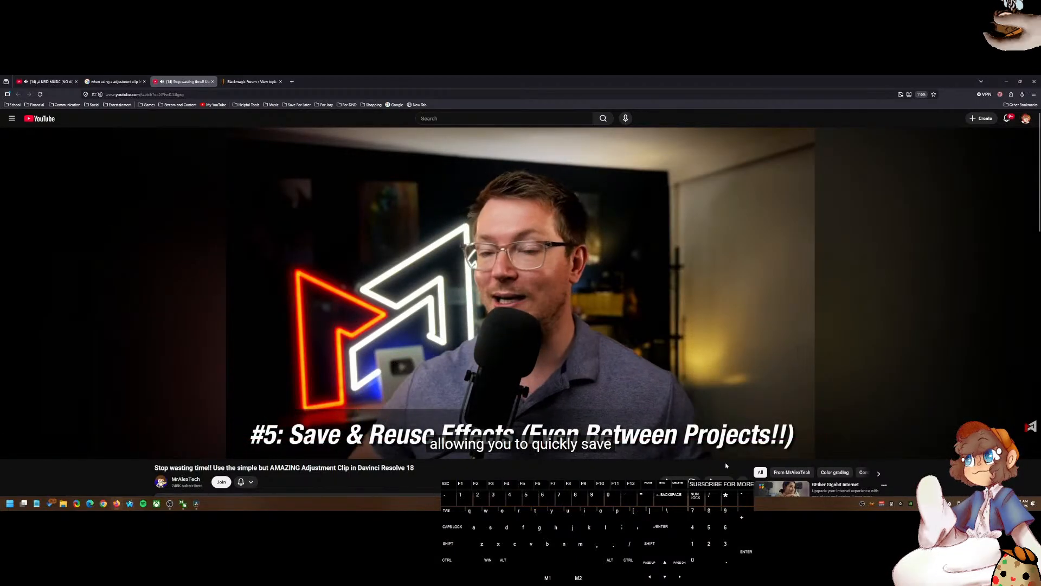
{"action": "scroll", "coordinate": [721, 471], "scroll_direction": "down", "scroll_amount": 3}
{"action": "scroll", "coordinate": [721, 470], "scroll_direction": "up", "scroll_amount": 3}
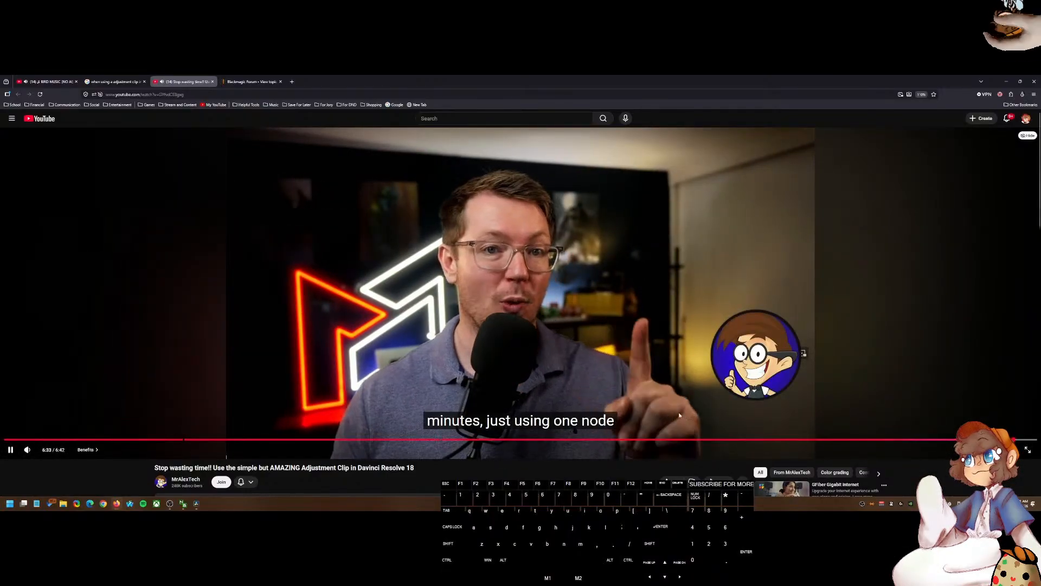
{"action": "left_click", "coordinate": [451, 374]}
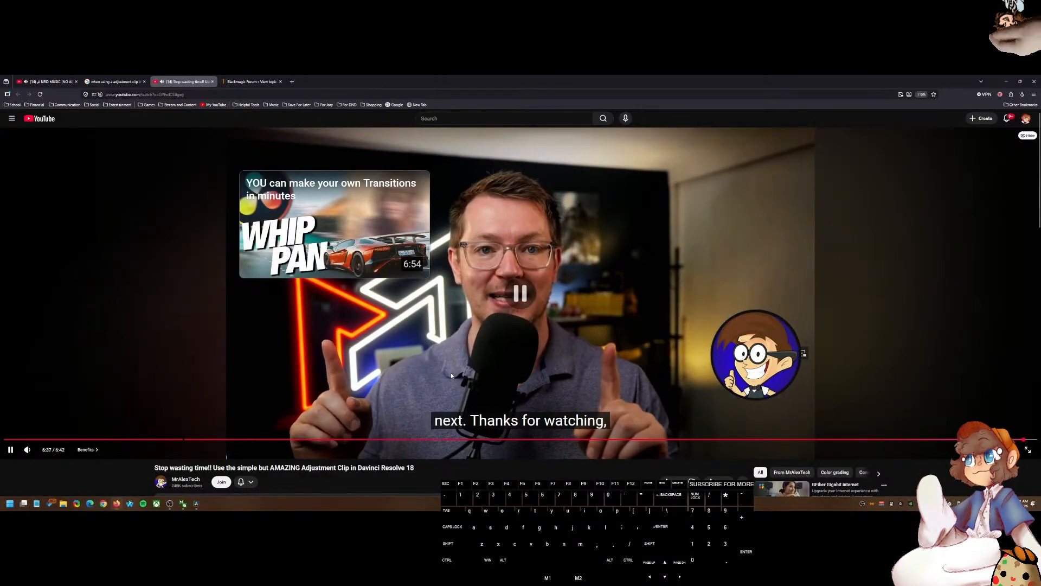
{"action": "left_click", "coordinate": [387, 342]}
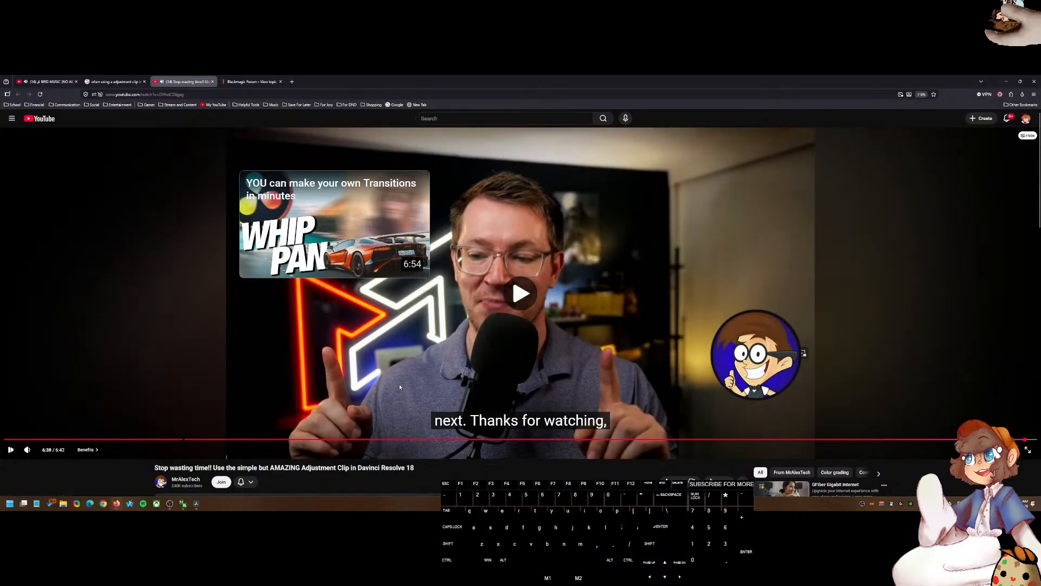
{"action": "left_click", "coordinate": [396, 379]}
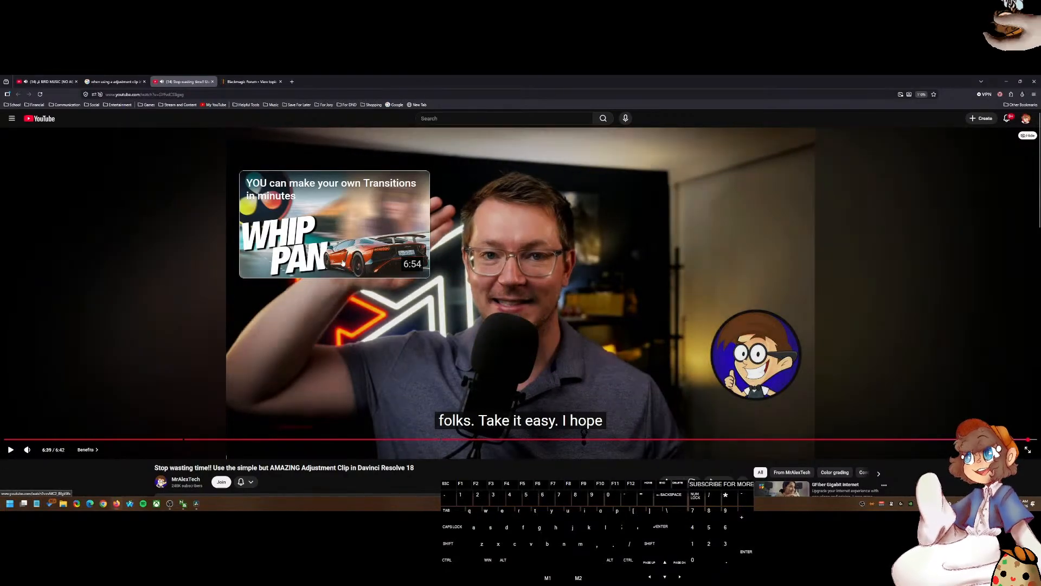
{"action": "left_click", "coordinate": [345, 275]}
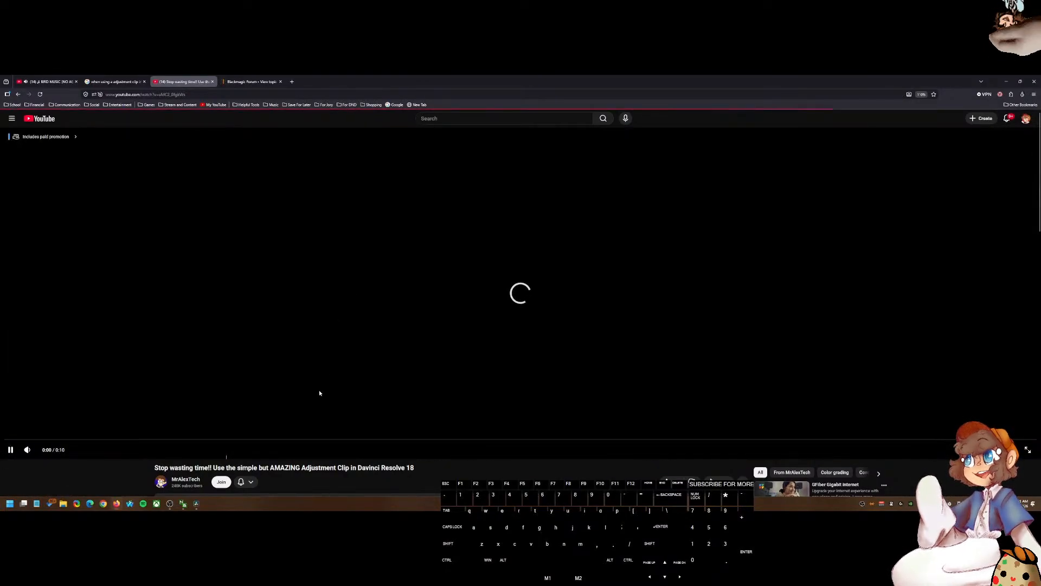
Step: Go back to the adjustment clip tutorial and save it to a YouTube playlist
{"action": "left_click", "coordinate": [18, 94]}
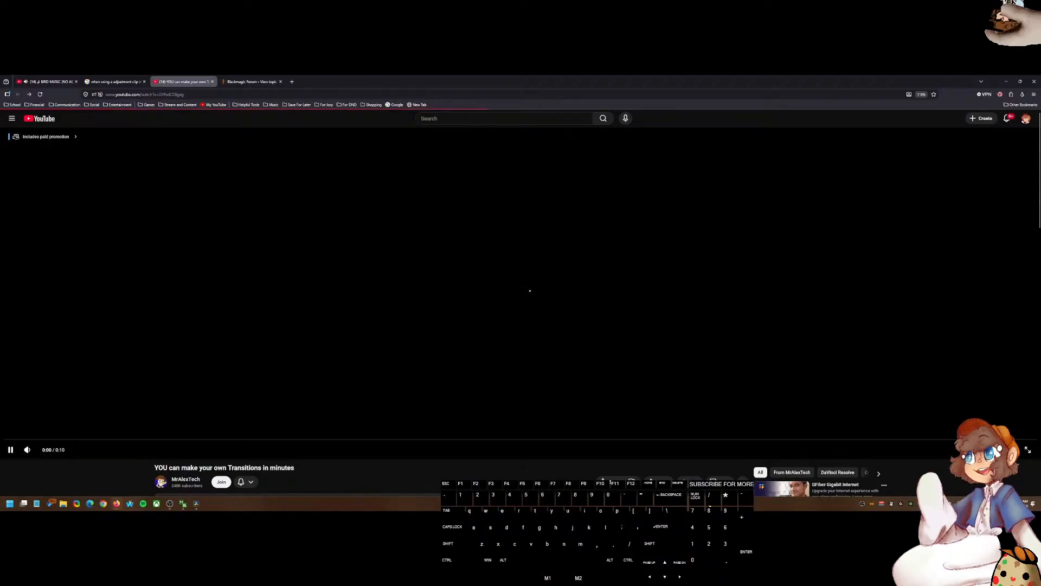
{"action": "left_click", "coordinate": [721, 481]}
{"action": "left_click", "coordinate": [721, 479]}
{"action": "left_click", "coordinate": [721, 479]}
{"action": "scroll", "coordinate": [776, 428], "scroll_direction": "down", "scroll_amount": 3}
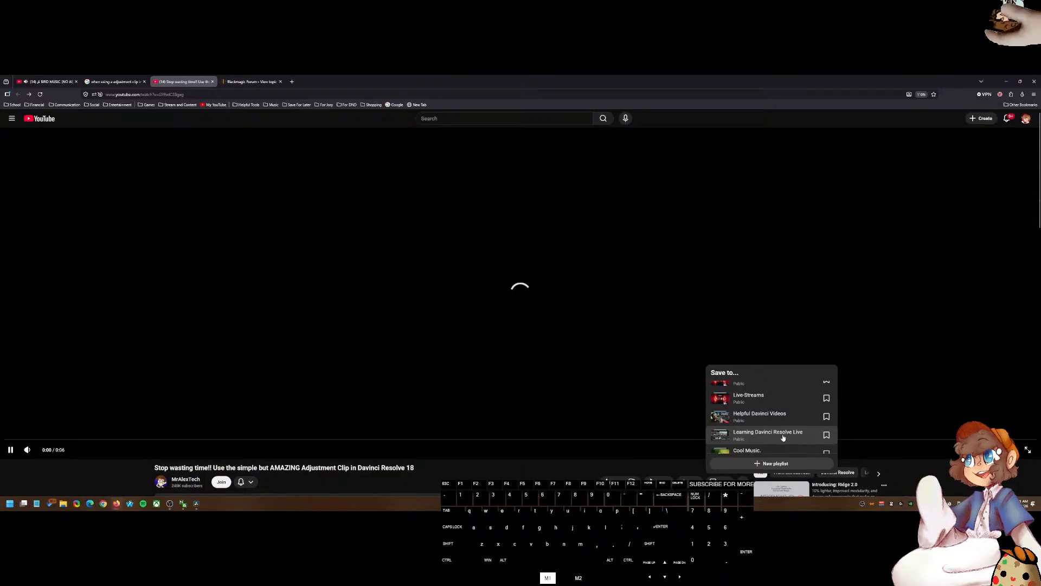
{"action": "left_click", "coordinate": [779, 422]}
{"action": "key", "text": "2"}
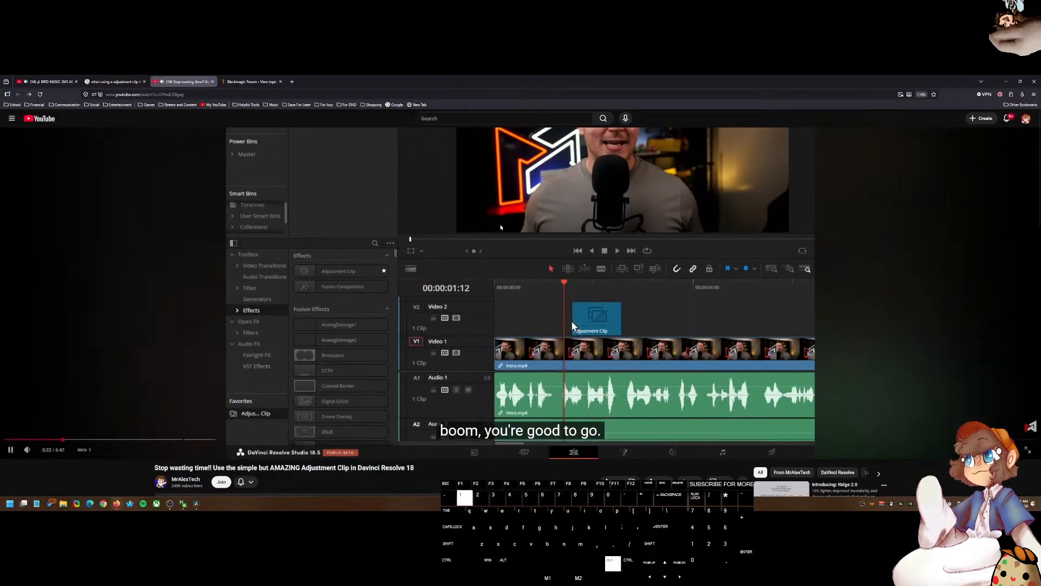
Step: Open the Whip Pan transitions video again and save it to the Helpful Davinci Videos playlist
{"action": "left_click", "coordinate": [498, 296]}
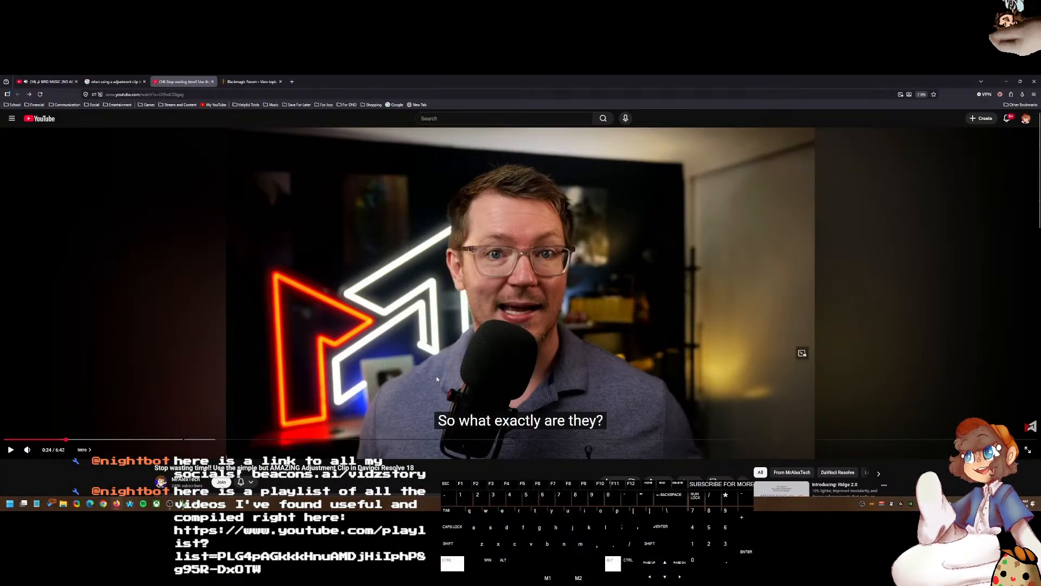
{"action": "left_click", "coordinate": [31, 95]}
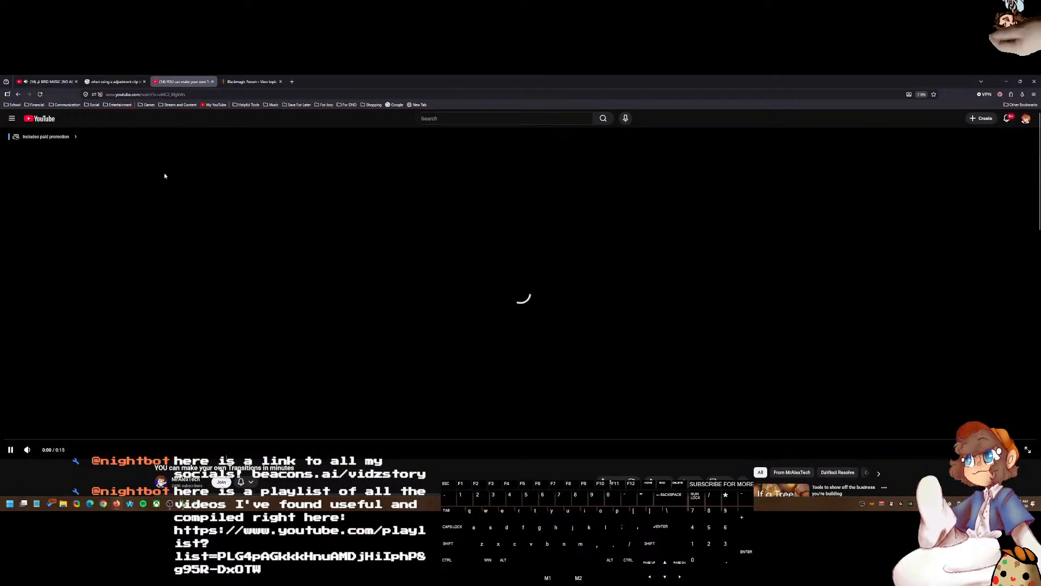
{"action": "key", "text": "2"}
{"action": "key", "text": "ctrl"}
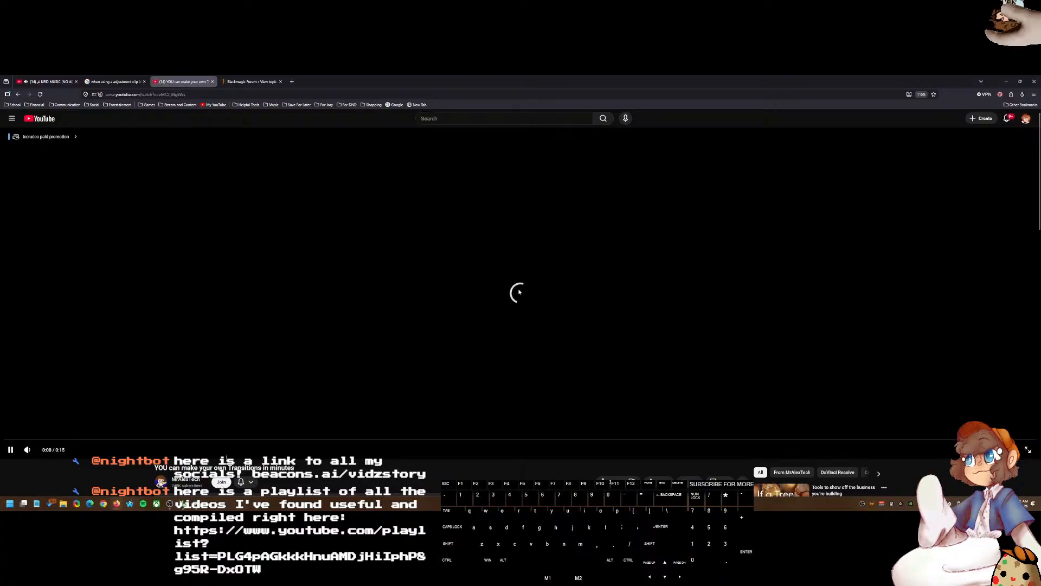
{"action": "scroll", "coordinate": [494, 294], "scroll_direction": "down", "scroll_amount": 4}
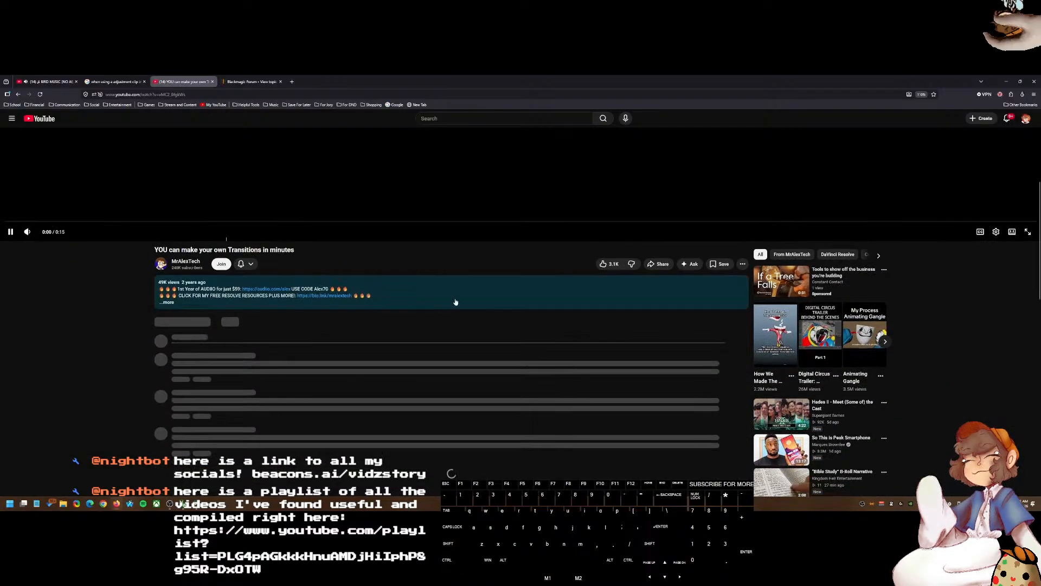
{"action": "left_click", "coordinate": [718, 265]}
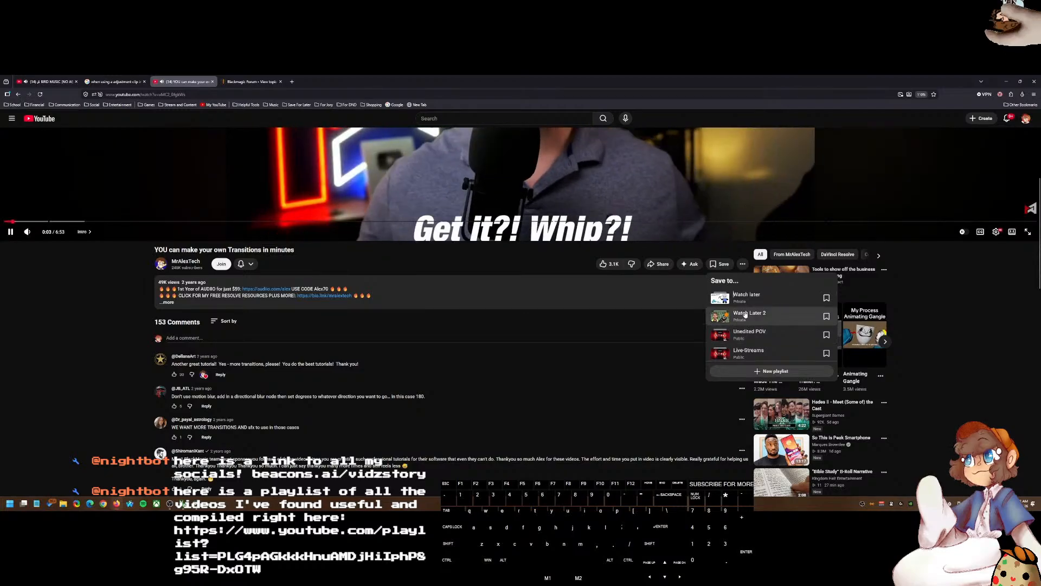
{"action": "scroll", "coordinate": [750, 347], "scroll_direction": "down", "scroll_amount": 1}
{"action": "scroll", "coordinate": [749, 347], "scroll_direction": "down", "scroll_amount": 1}
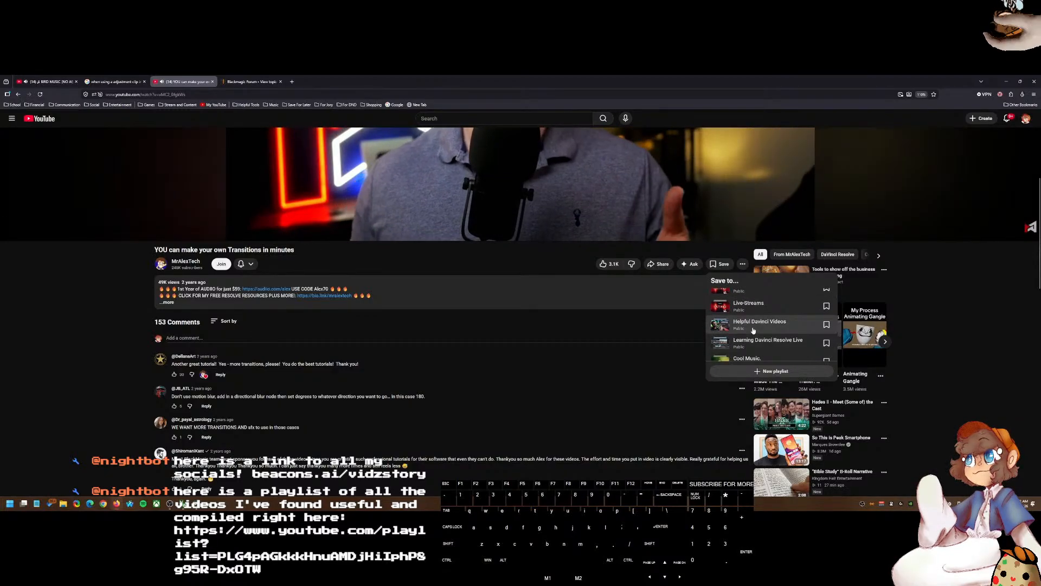
{"action": "left_click", "coordinate": [750, 347]}
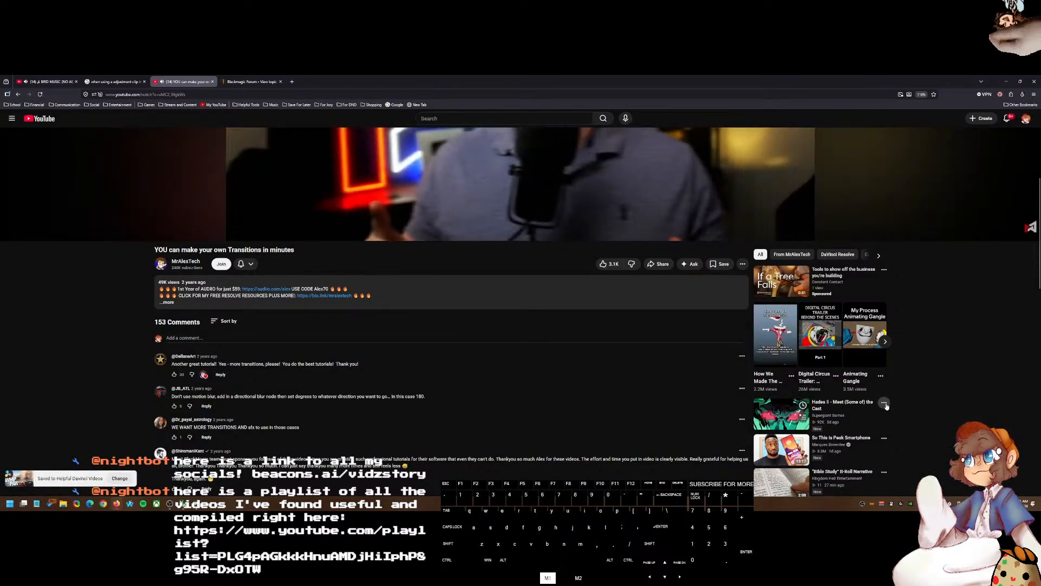
Step: Save a recommended sidebar video to a playlist
{"action": "left_click", "coordinate": [884, 401]}
{"action": "left_click", "coordinate": [913, 321]}
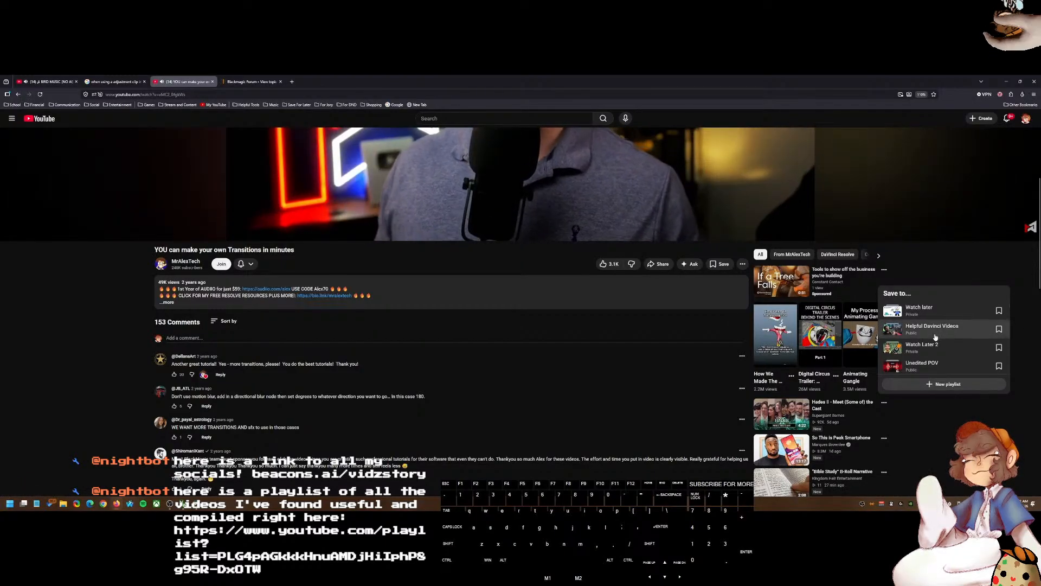
{"action": "left_click", "coordinate": [932, 342]}
Step: Open three recommended sidebar videos in new background tabs and resume the current video
{"action": "middle_click", "coordinate": [781, 336]}
{"action": "middle_click", "coordinate": [820, 336]}
{"action": "middle_click", "coordinate": [862, 336]}
{"action": "scroll", "coordinate": [651, 328], "scroll_direction": "up", "scroll_amount": 5}
{"action": "left_click", "coordinate": [483, 306]}
Step: Search YouTube for "how to make game ui presets in davinci resolve"
{"action": "left_click", "coordinate": [472, 117]}
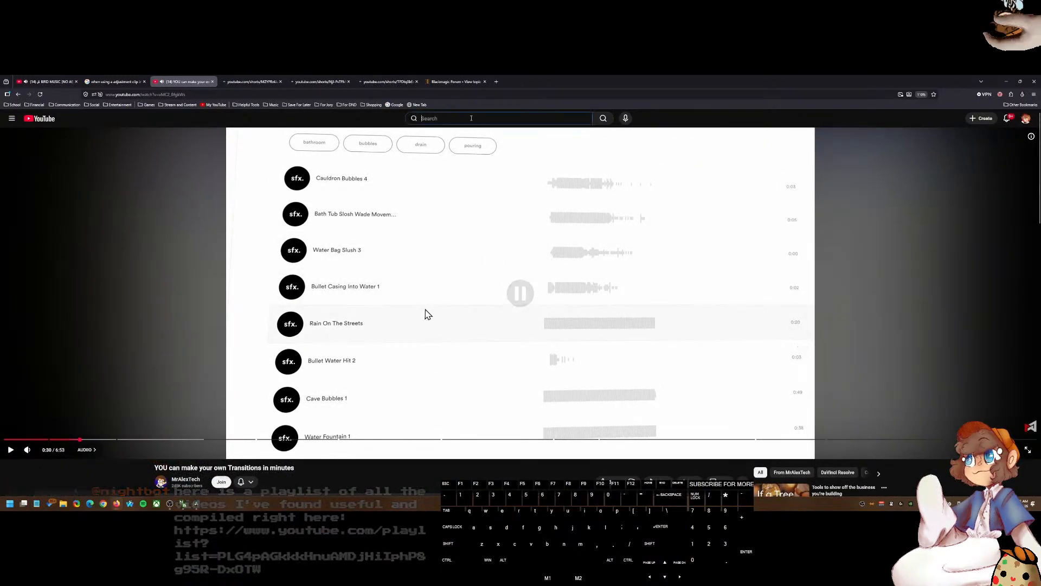
{"action": "type", "text": "how to make"}
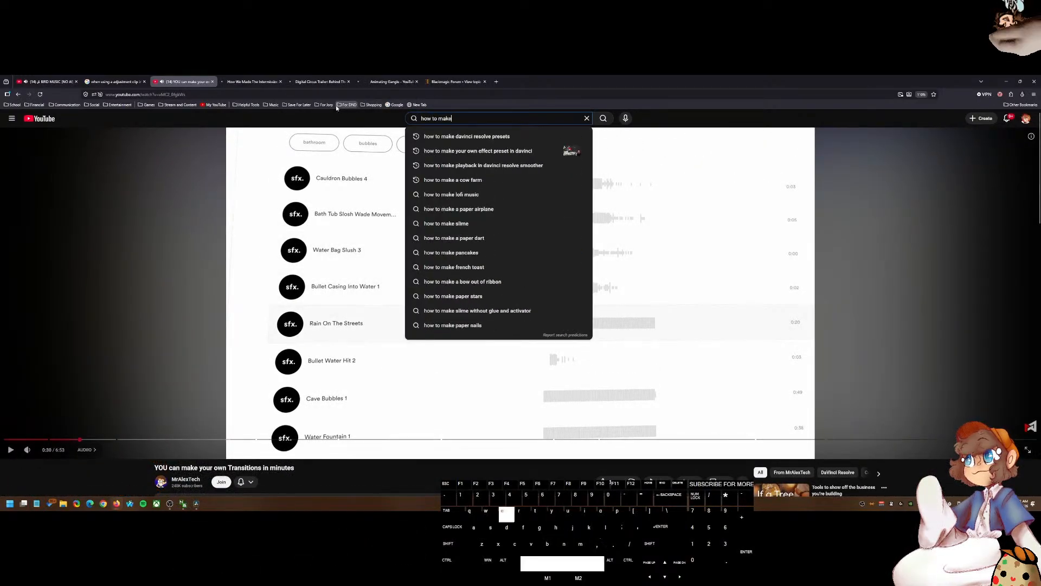
{"action": "type", "text": " game u"}
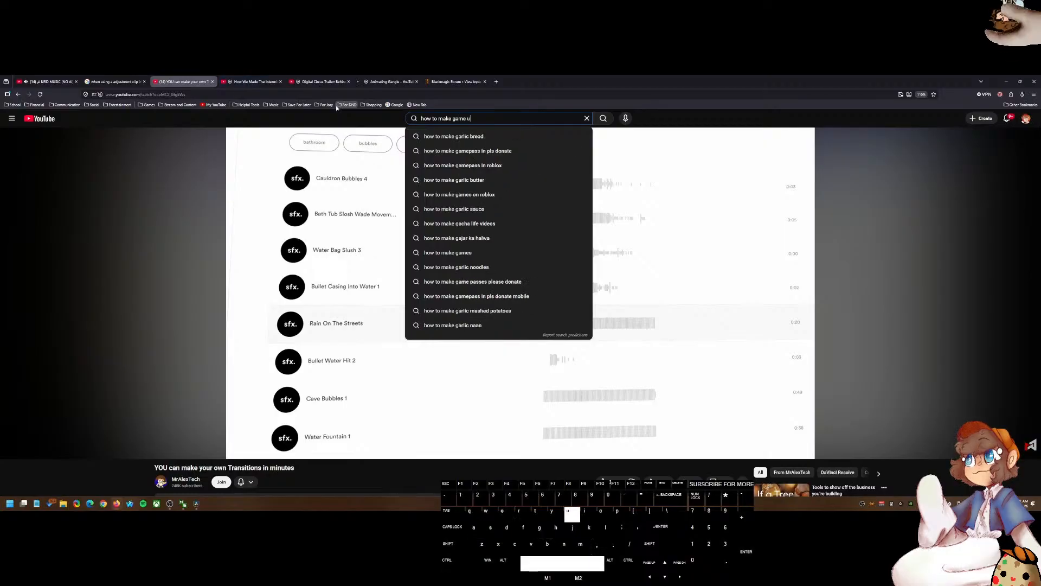
{"action": "type", "text": "i presets in davinci reso"}
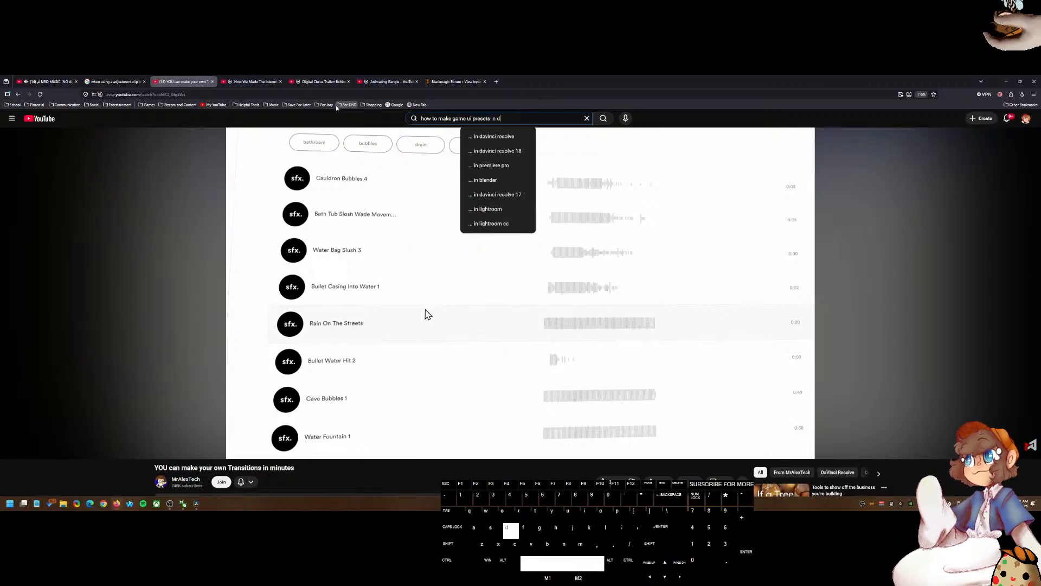
{"action": "type", "text": "lve"}
{"action": "key", "text": "Return"}
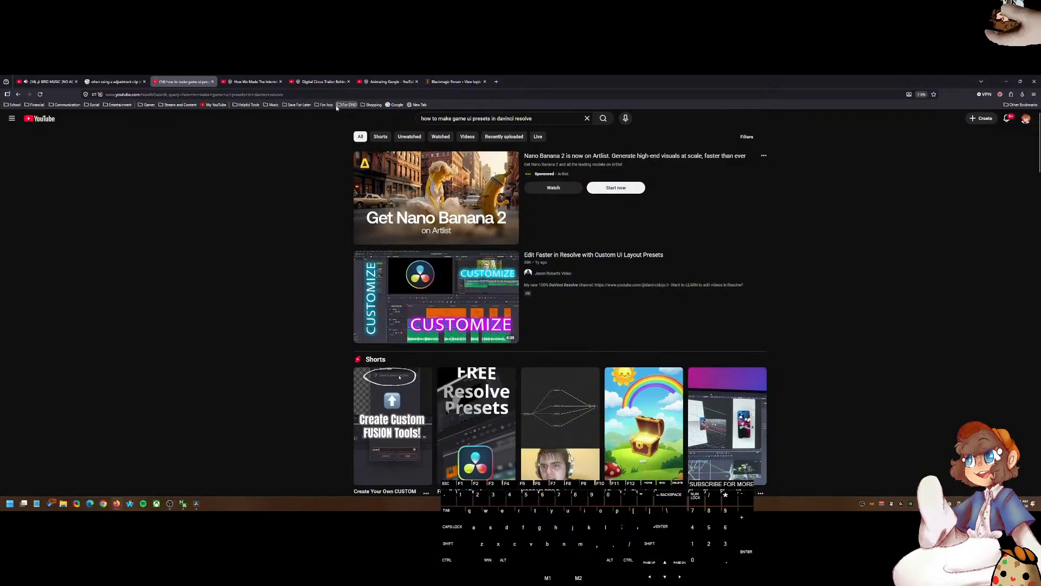
Step: Open the "Edit Faster in Resolve with Custom UI Layout Presets" video and skip through it
{"action": "left_click", "coordinate": [607, 324]}
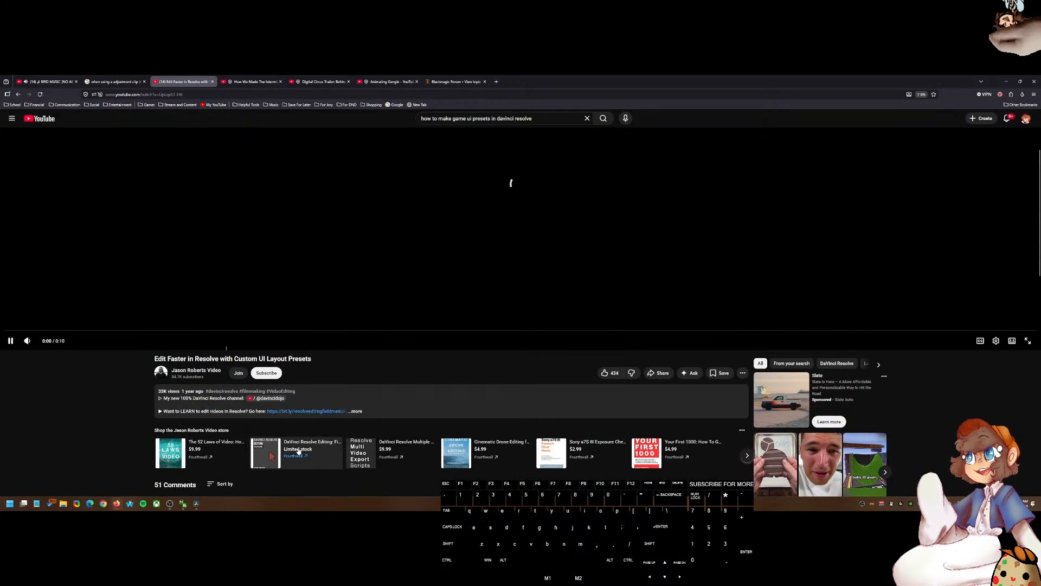
{"action": "key", "text": "2"}
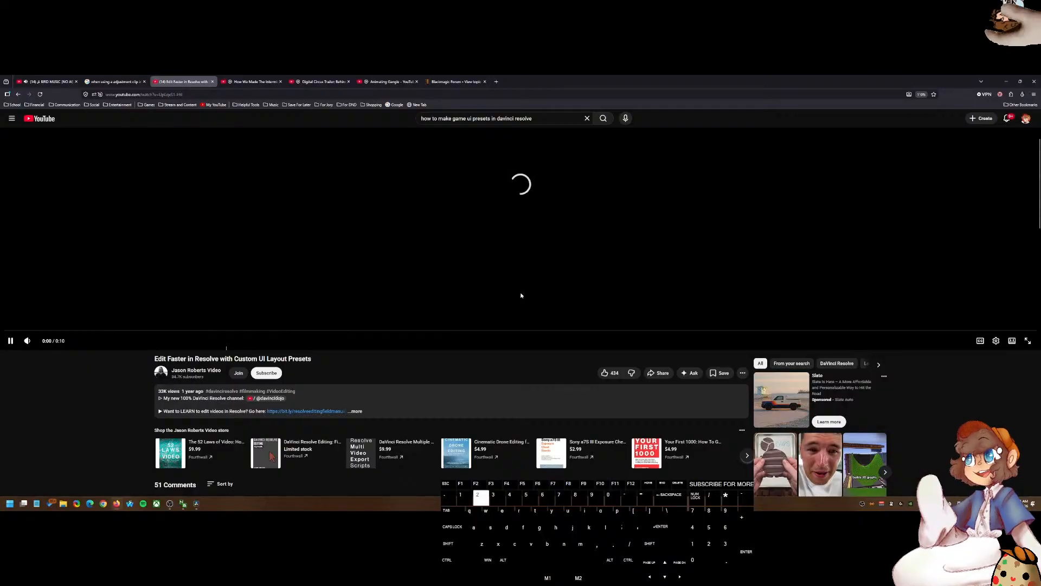
{"action": "left_click", "coordinate": [521, 295]}
{"action": "key", "text": "1"}
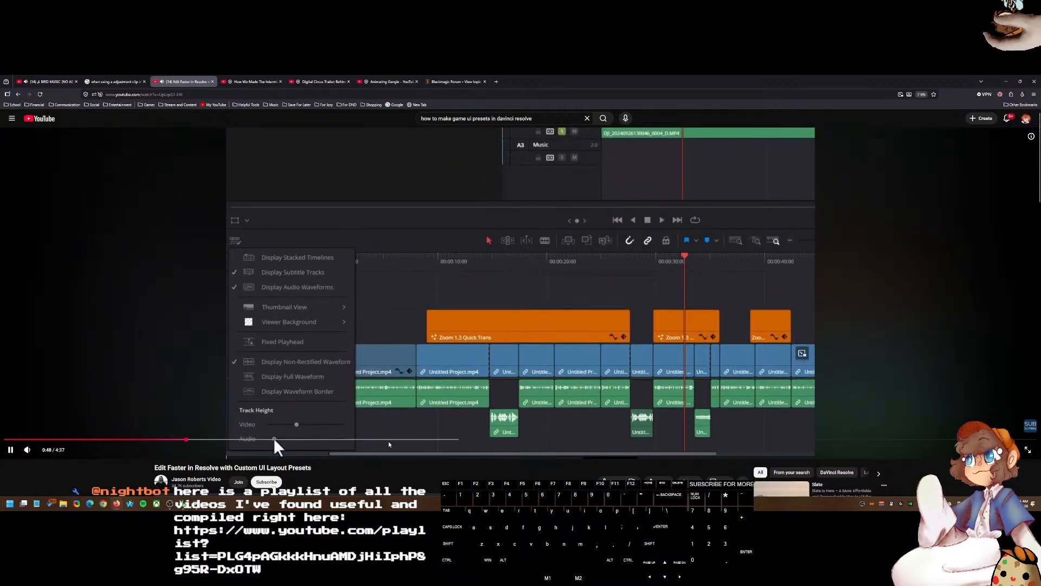
{"action": "left_click", "coordinate": [378, 439]}
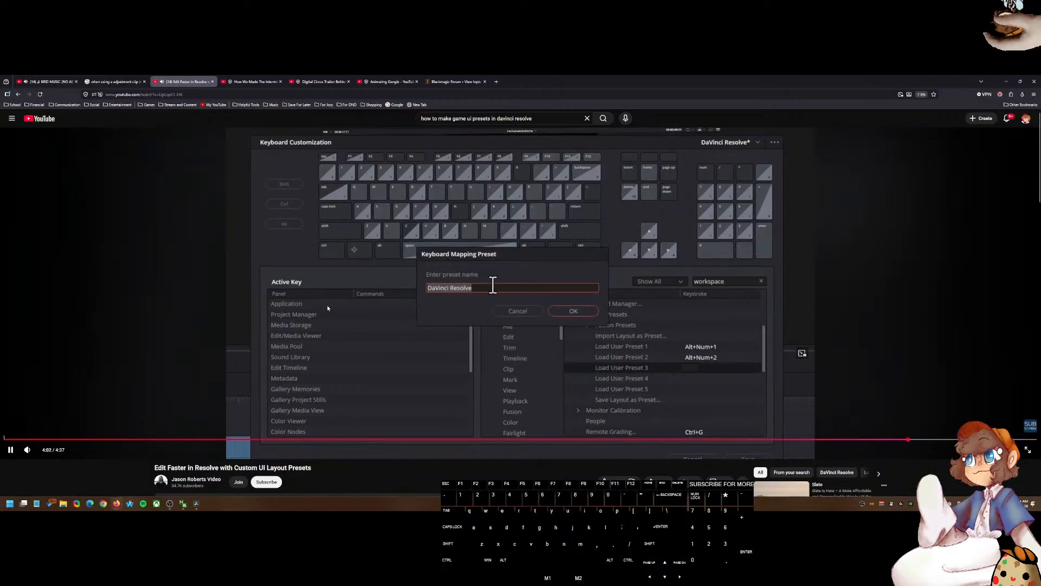
Step: Save the custom UI layout presets video to the Helpful Davinci Videos playlist
{"action": "left_click", "coordinate": [297, 301]}
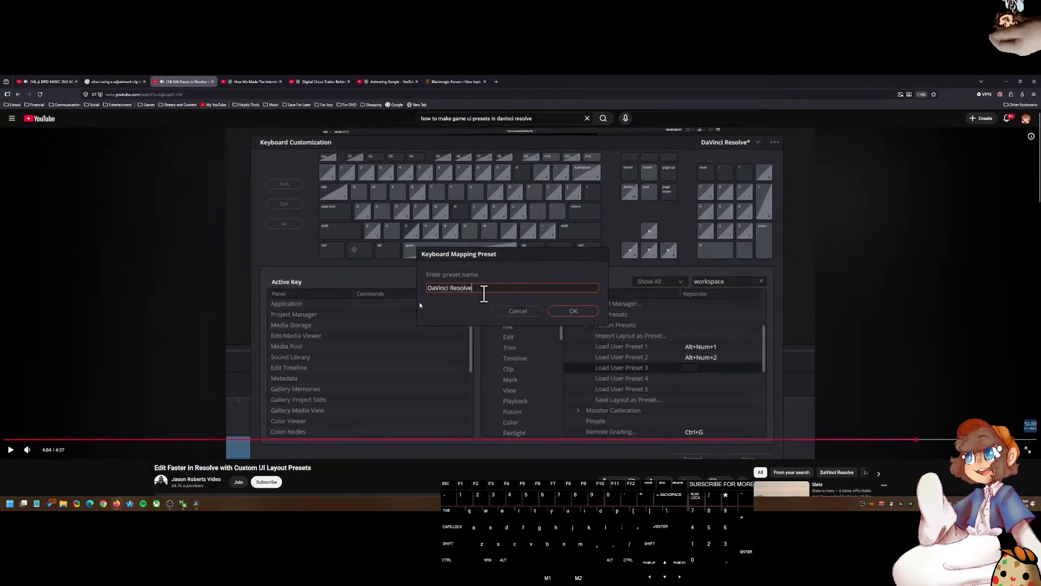
{"action": "left_click", "coordinate": [715, 484]}
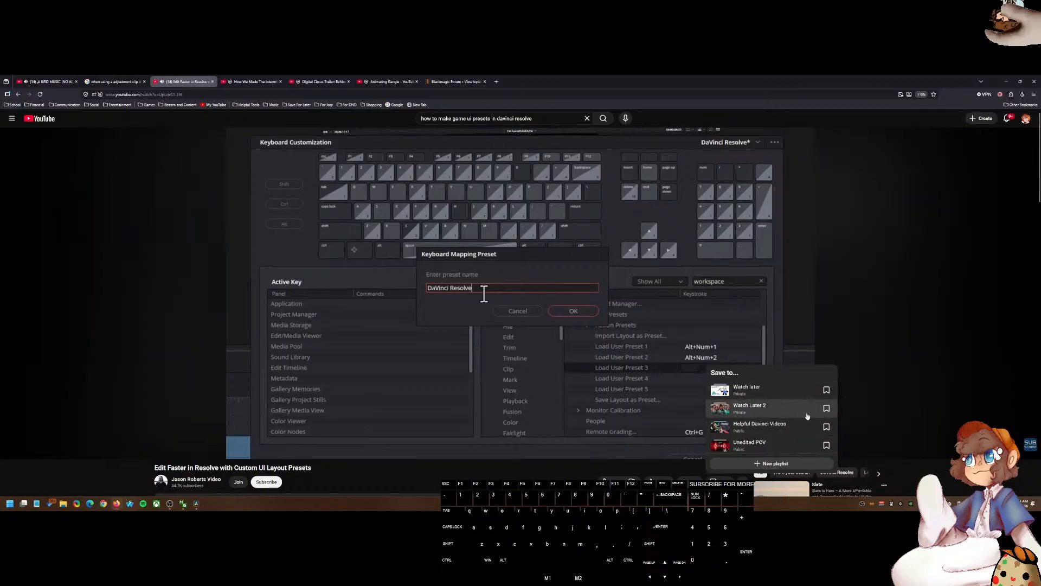
{"action": "left_click", "coordinate": [796, 428]}
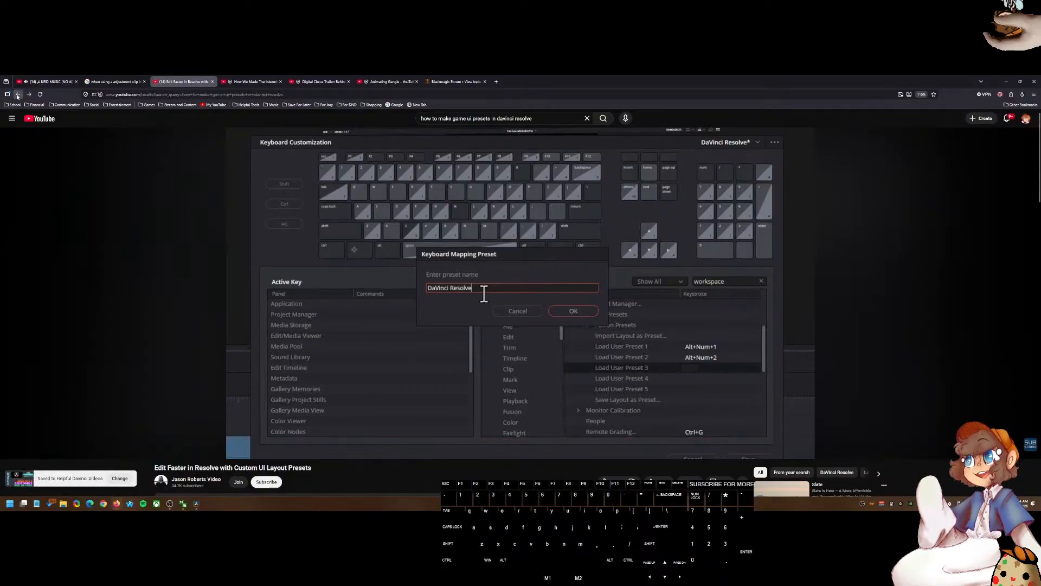
Step: Return to the search results and save "Create your own PRESETS in Davinci Resolve 18 - Beginners Guide" to Helpful Davinci Videos
{"action": "left_click", "coordinate": [18, 93]}
{"action": "scroll", "coordinate": [304, 336], "scroll_direction": "down", "scroll_amount": 3}
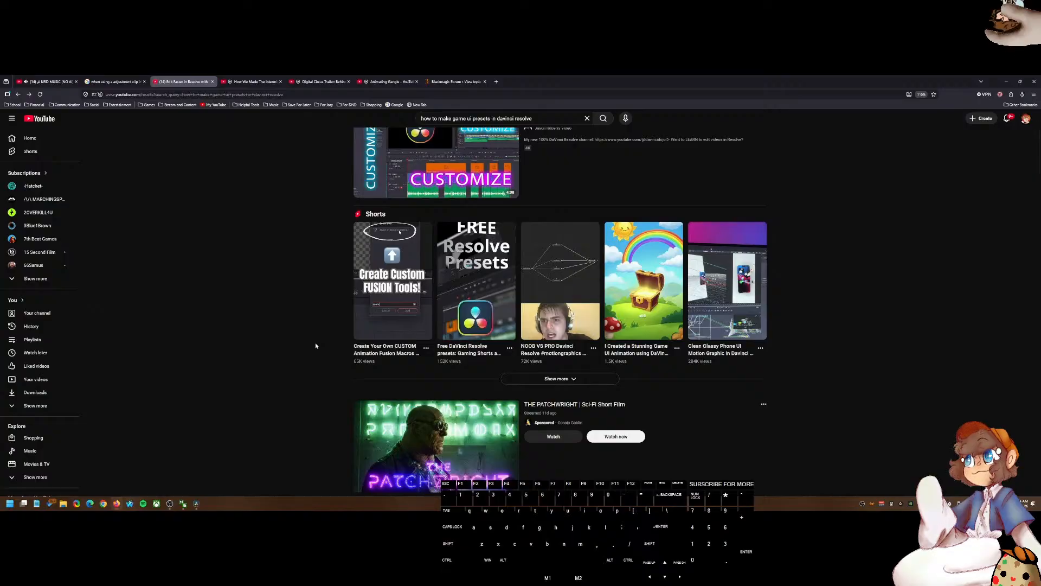
{"action": "scroll", "coordinate": [315, 345], "scroll_direction": "down", "scroll_amount": 3}
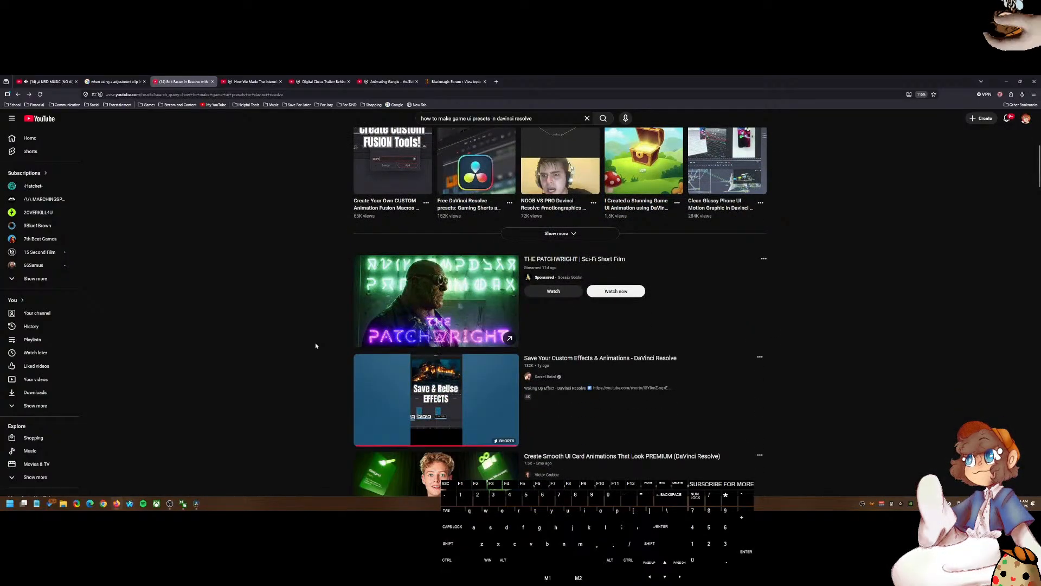
{"action": "scroll", "coordinate": [315, 346], "scroll_direction": "down", "scroll_amount": 3}
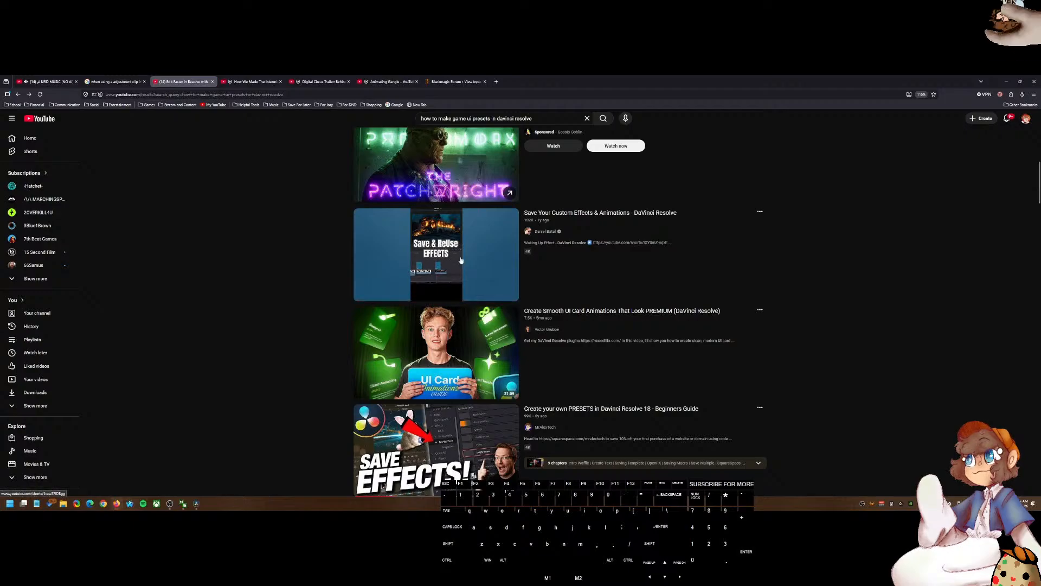
{"action": "left_click", "coordinate": [760, 408]}
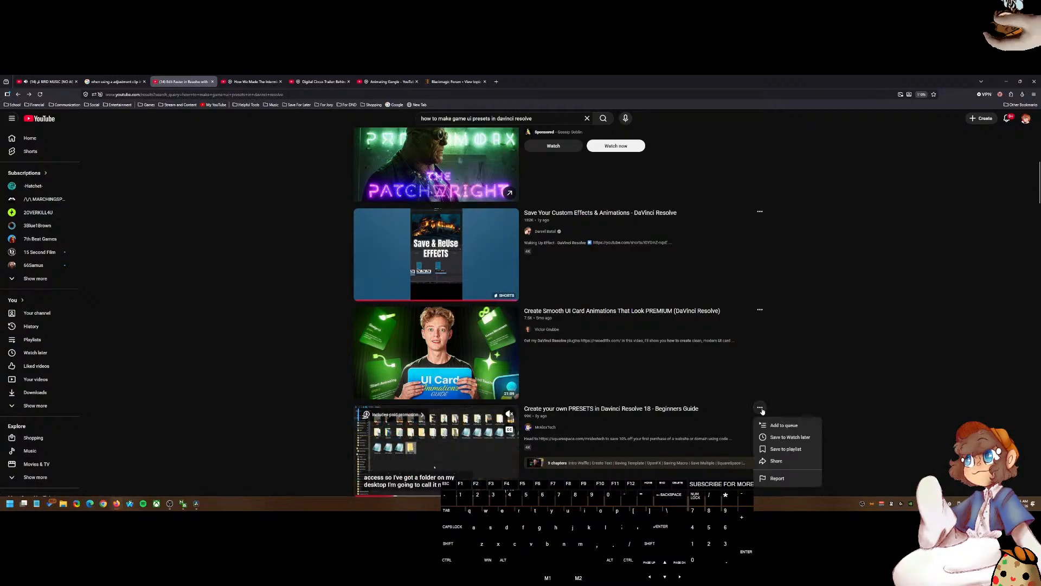
{"action": "left_click", "coordinate": [776, 454]}
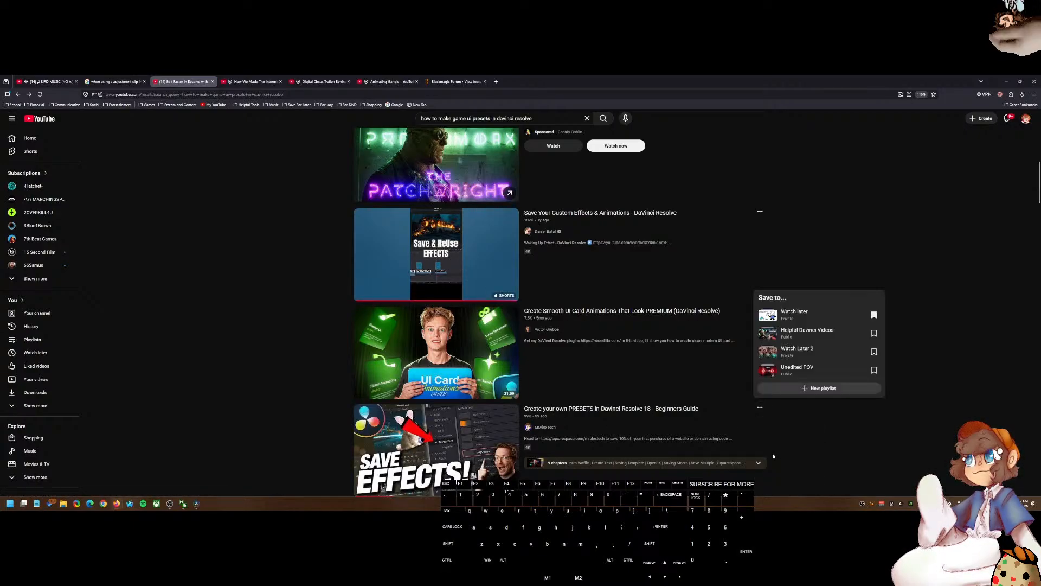
{"action": "left_click", "coordinate": [834, 337]}
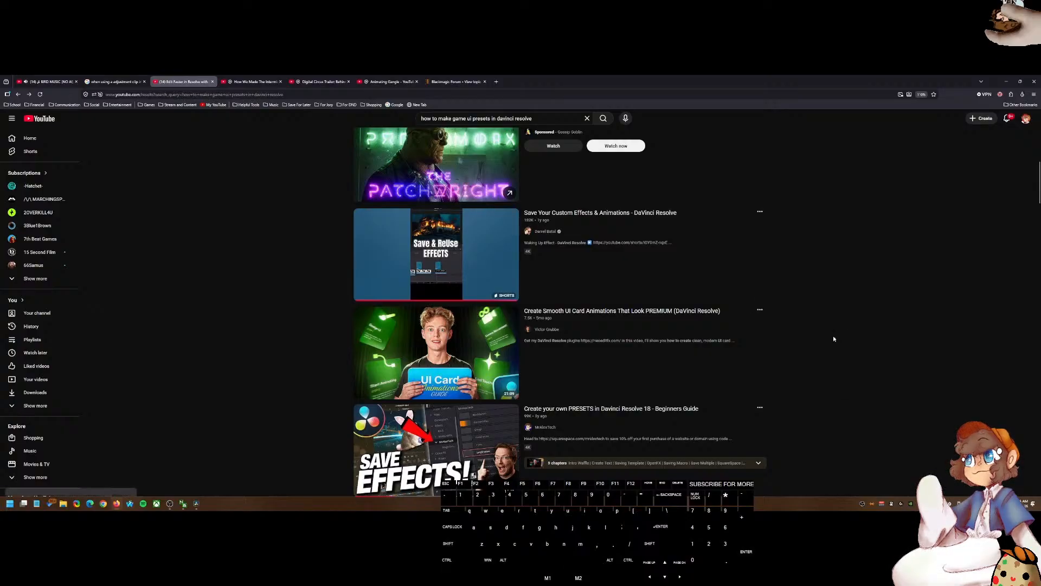
Step: Save "Create Smooth UI Card Animations That Look PREMIUM" to Helpful Davinci Videos and close the tab
{"action": "left_click", "coordinate": [760, 309]}
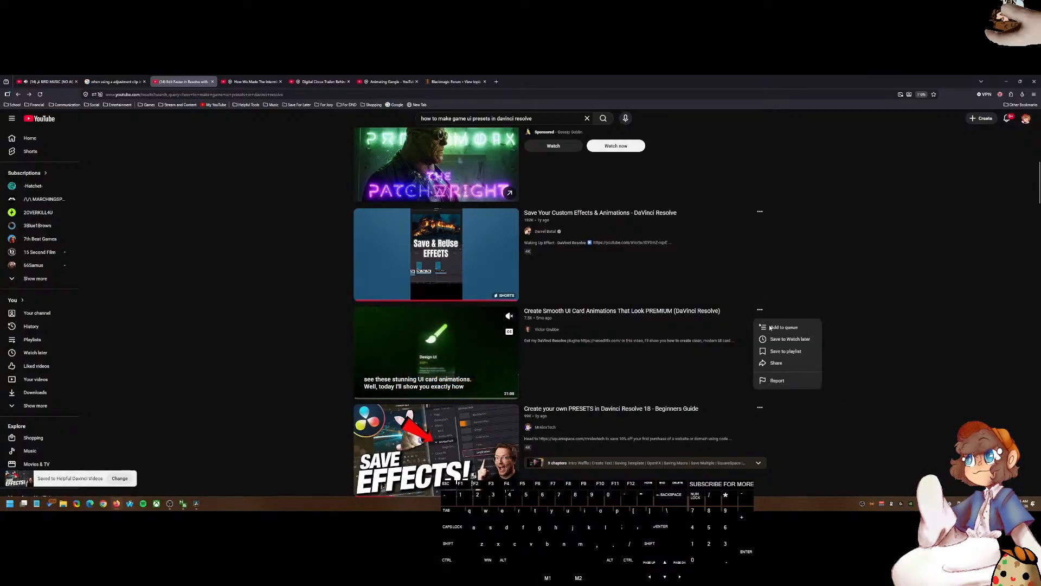
{"action": "left_click", "coordinate": [783, 351]}
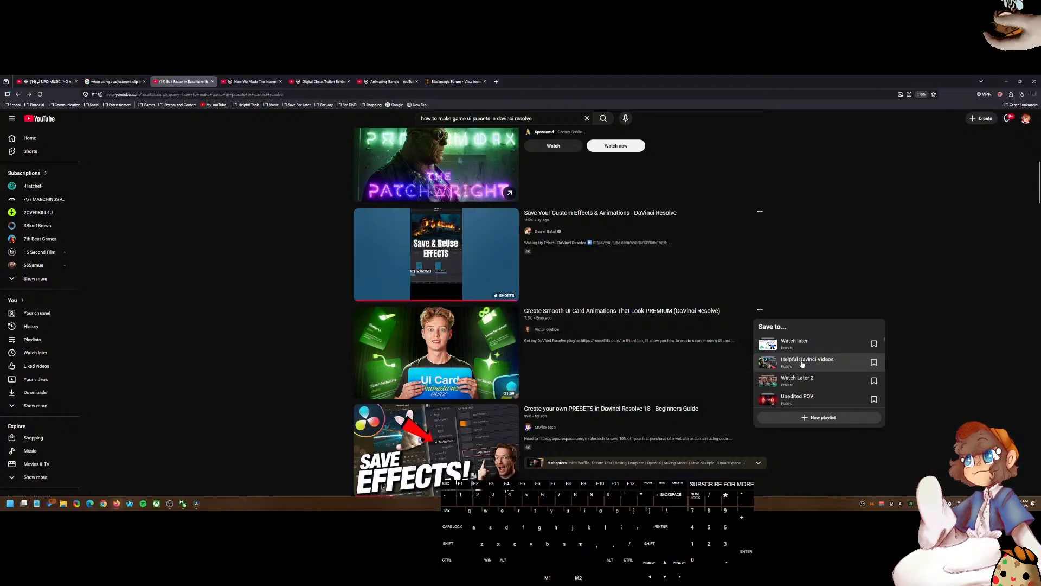
{"action": "left_click", "coordinate": [802, 362]}
{"action": "scroll", "coordinate": [586, 359], "scroll_direction": "up", "scroll_amount": 10}
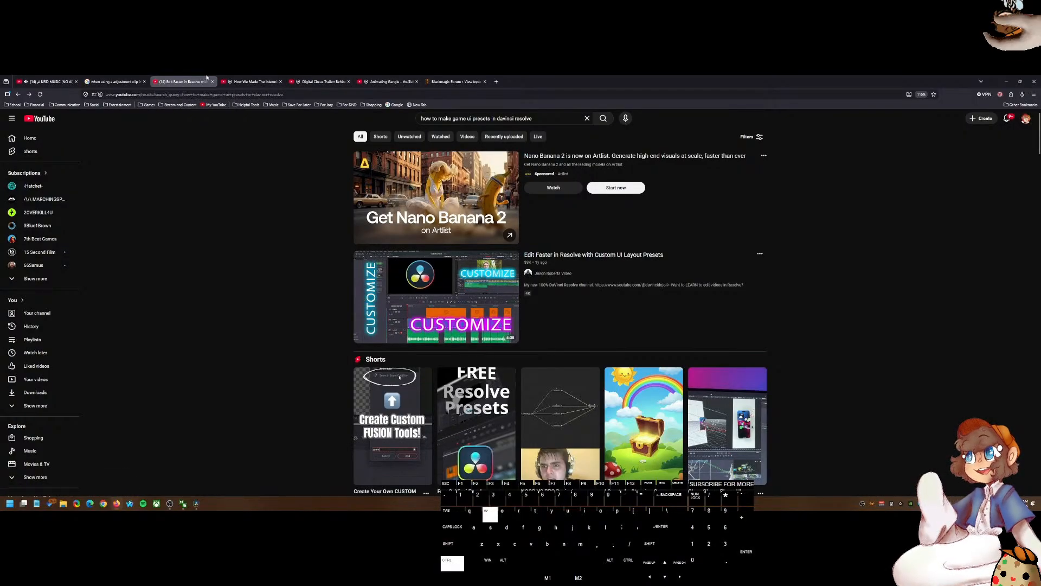
{"action": "key", "text": "ctrl+w"}
Step: In a new tab, search the web for "How to make custom presets for game ui layout's in davinci resolve" and browse the results
{"action": "key", "text": "ctrl+t"}
{"action": "left_click", "coordinate": [433, 96]}
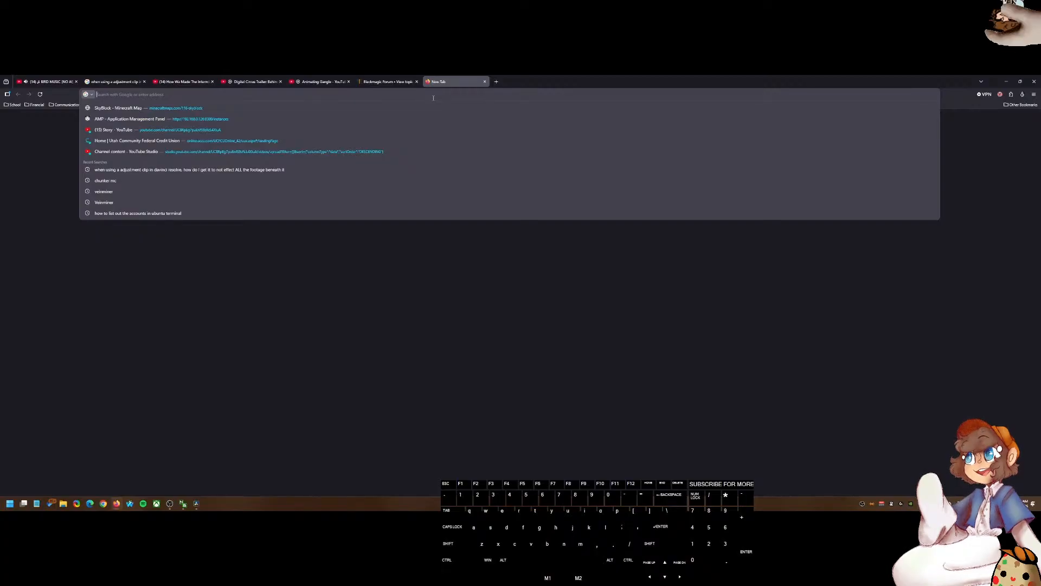
{"action": "type", "text": "How to make"}
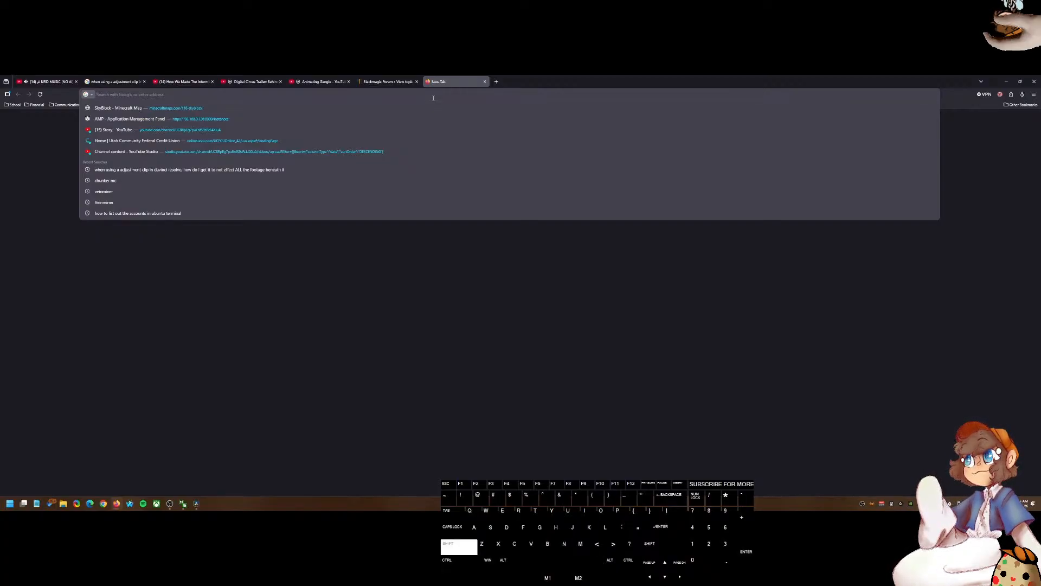
{"action": "type", "text": " preset"}
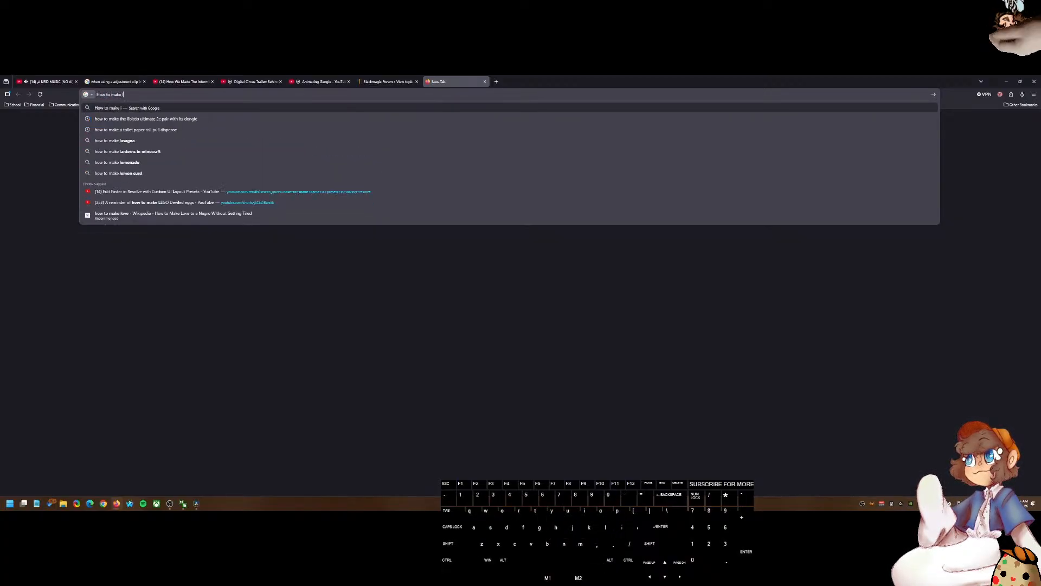
{"action": "key", "text": "BackSpace"}
{"action": "key", "text": "BackSpace"}
{"action": "key", "text": "BackSpace"}
{"action": "key", "text": "BackSpace"}
{"action": "key", "text": "BackSpace"}
{"action": "key", "text": "BackSpace"}
{"action": "type", "text": "cu"}
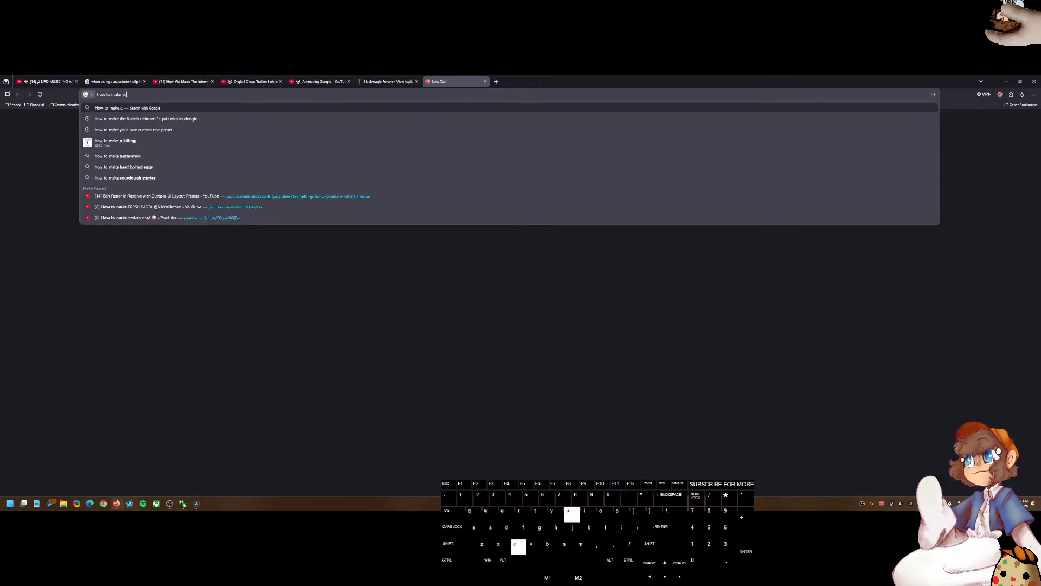
{"action": "type", "text": "stom preset"}
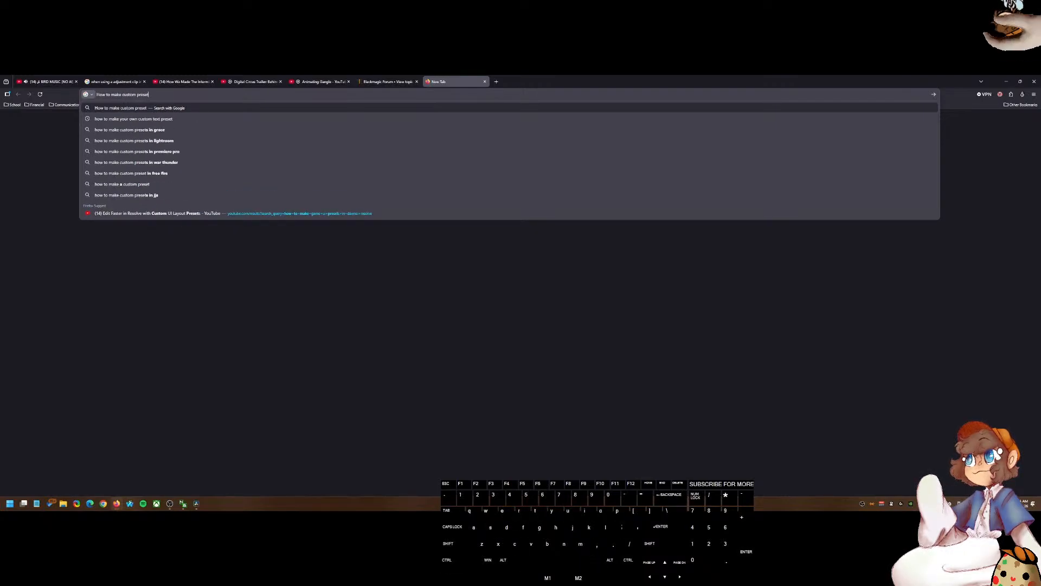
{"action": "type", "text": "s for game ui layo"}
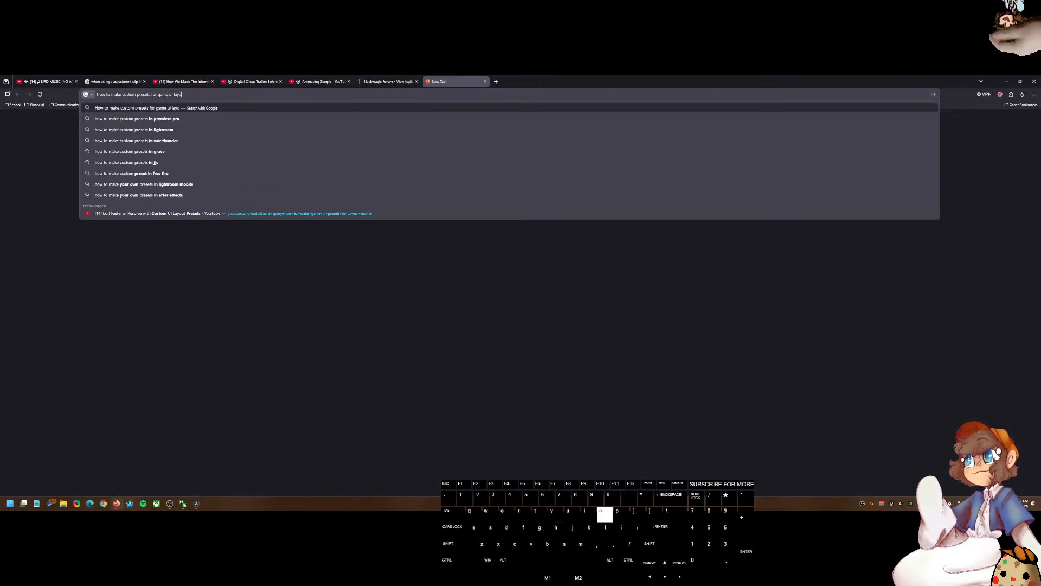
{"action": "type", "text": "ut's in da"}
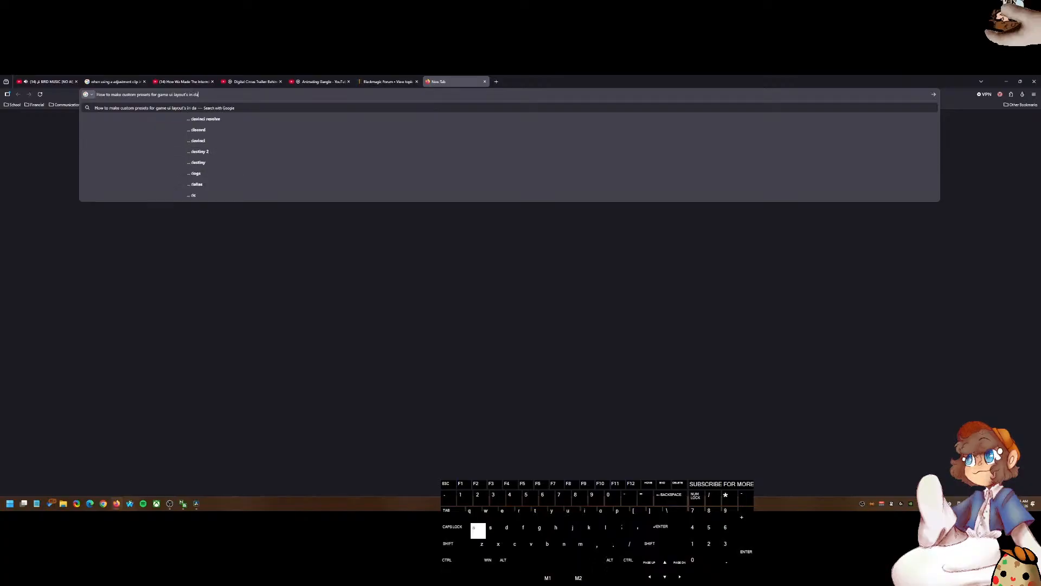
{"action": "type", "text": "vinci resolve"}
{"action": "key", "text": "Return"}
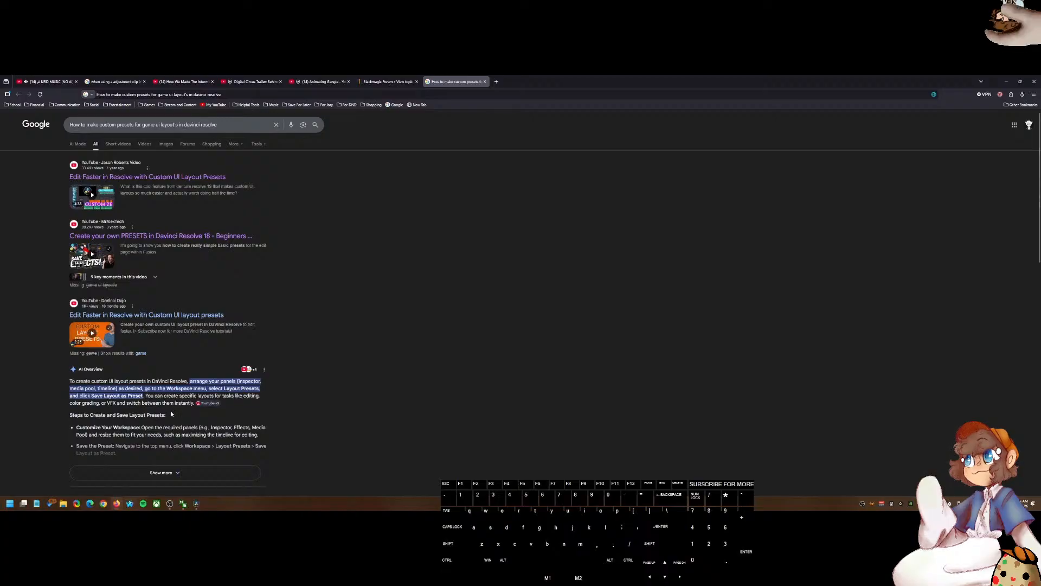
{"action": "scroll", "coordinate": [170, 414], "scroll_direction": "down", "scroll_amount": 3}
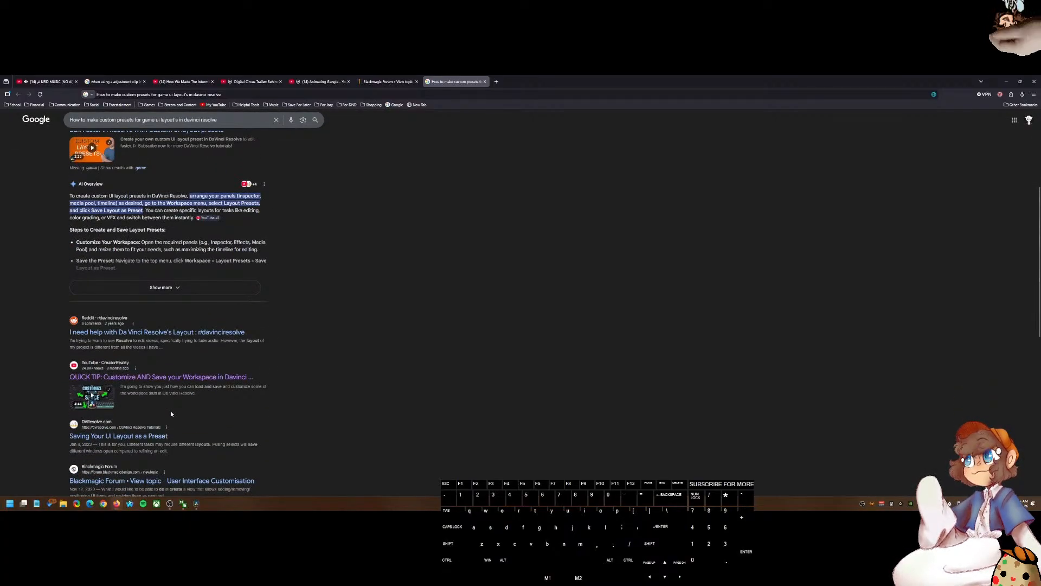
{"action": "scroll", "coordinate": [171, 414], "scroll_direction": "down", "scroll_amount": 4}
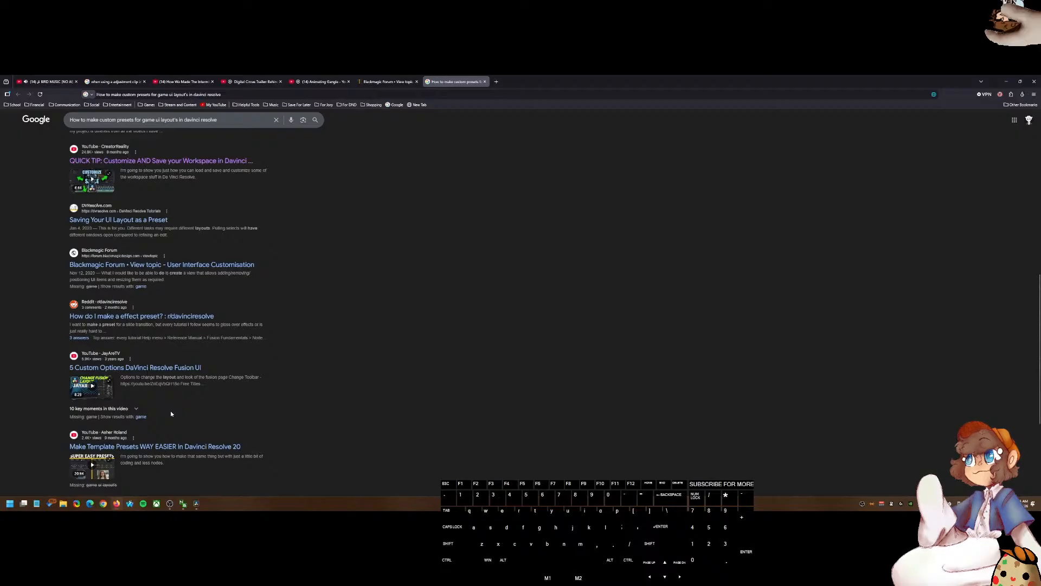
{"action": "scroll", "coordinate": [171, 413], "scroll_direction": "down", "scroll_amount": 3}
{"action": "scroll", "coordinate": [171, 414], "scroll_direction": "up", "scroll_amount": 5}
Step: Switch to DaVinci Resolve and move the playhead onto the compound clip further along the timeline
{"action": "left_click", "coordinate": [197, 504]}
{"action": "left_click_drag", "start_coordinate": [423, 305], "coordinate": [365, 306]}
{"action": "scroll", "coordinate": [379, 320], "scroll_direction": "down", "scroll_amount": 3}
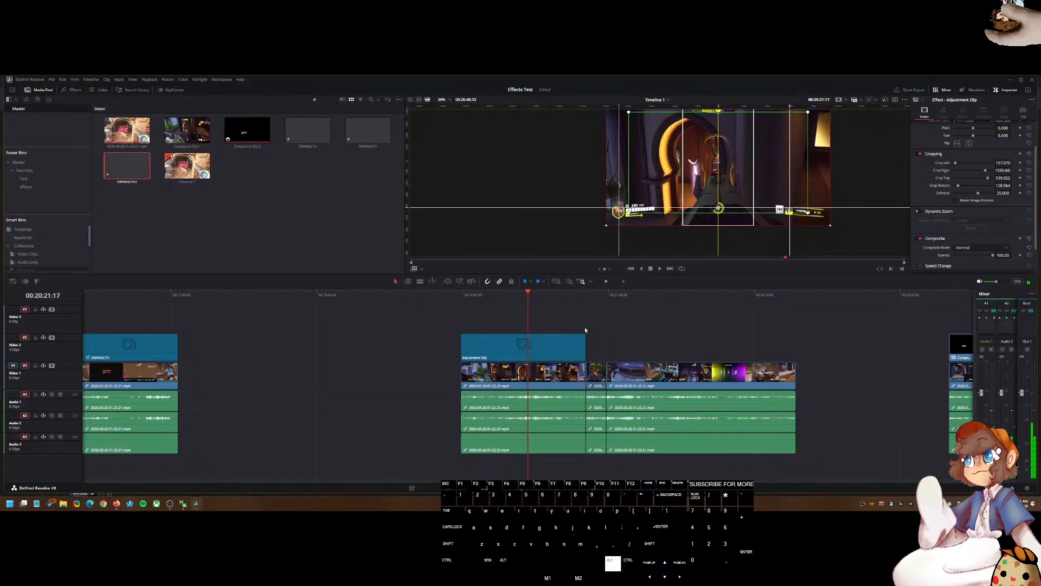
{"action": "scroll", "coordinate": [584, 331], "scroll_direction": "down", "scroll_amount": 2}
{"action": "scroll", "coordinate": [579, 330], "scroll_direction": "right", "scroll_amount": 5}
{"action": "left_click", "coordinate": [542, 296]}
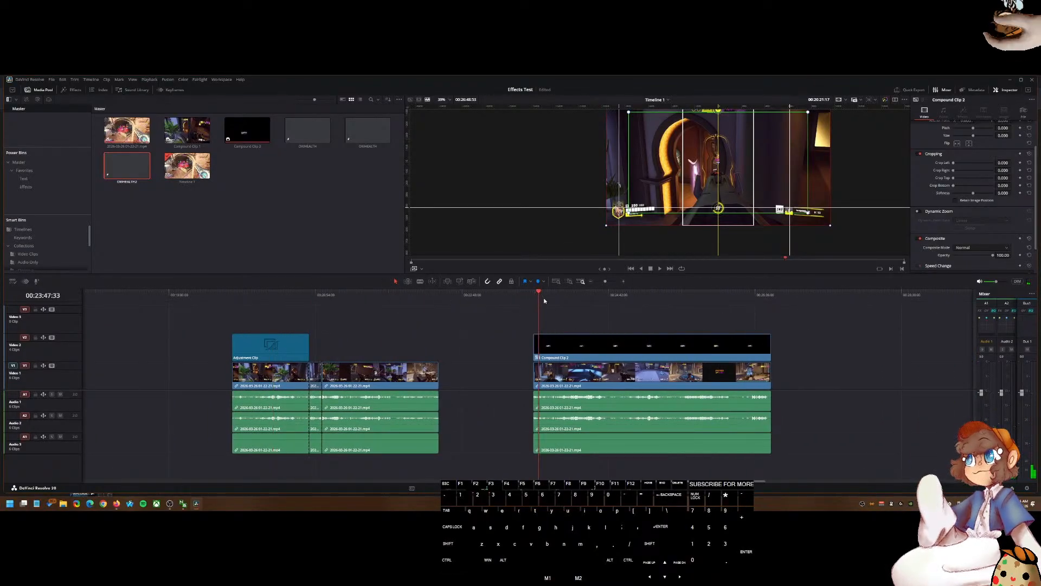
Step: Scrub and play through the compound clip in the viewer to preview the health bar overlay
{"action": "left_click_drag", "start_coordinate": [561, 318], "coordinate": [554, 318]}
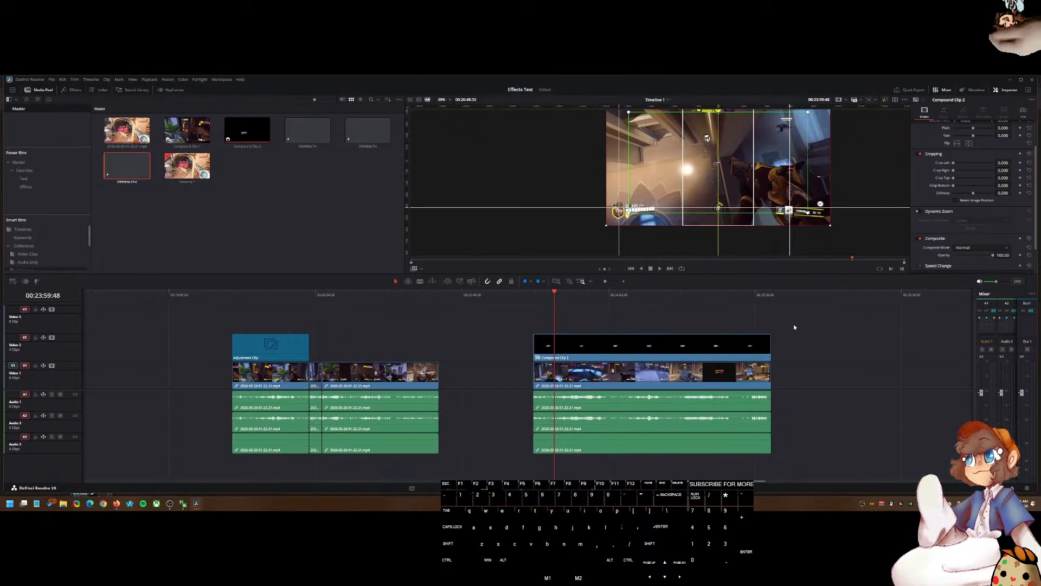
{"action": "left_click", "coordinate": [421, 269]}
{"action": "left_click", "coordinate": [438, 278]}
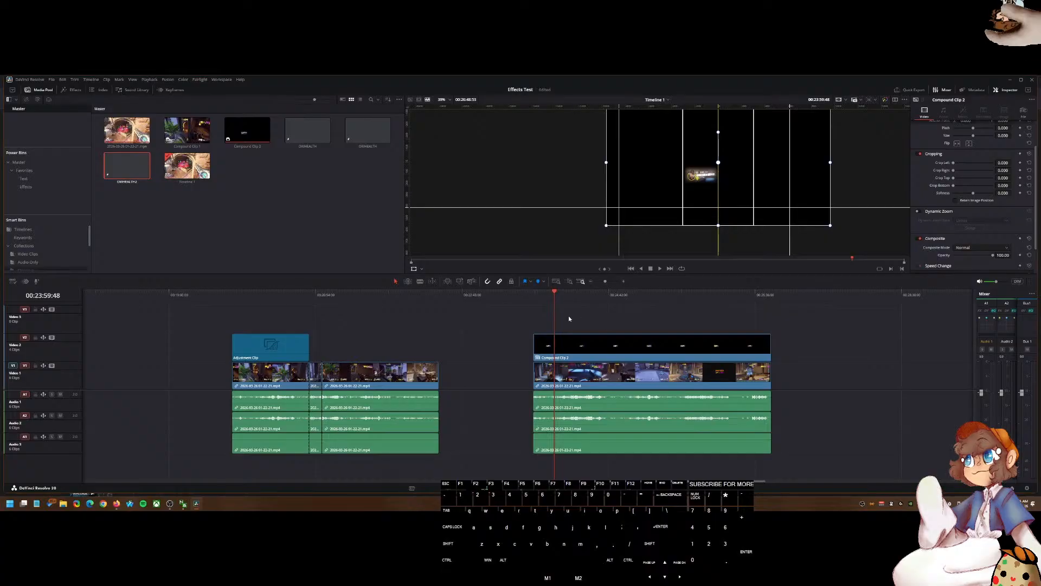
{"action": "left_click_drag", "start_coordinate": [554, 301], "coordinate": [617, 309]}
{"action": "key", "text": "space"}
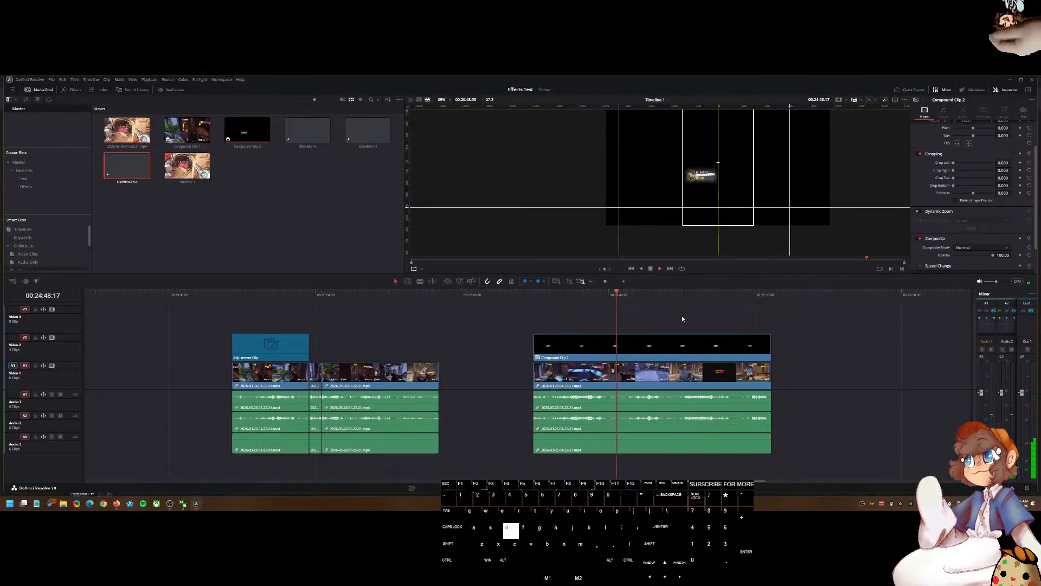
{"action": "key", "text": "space"}
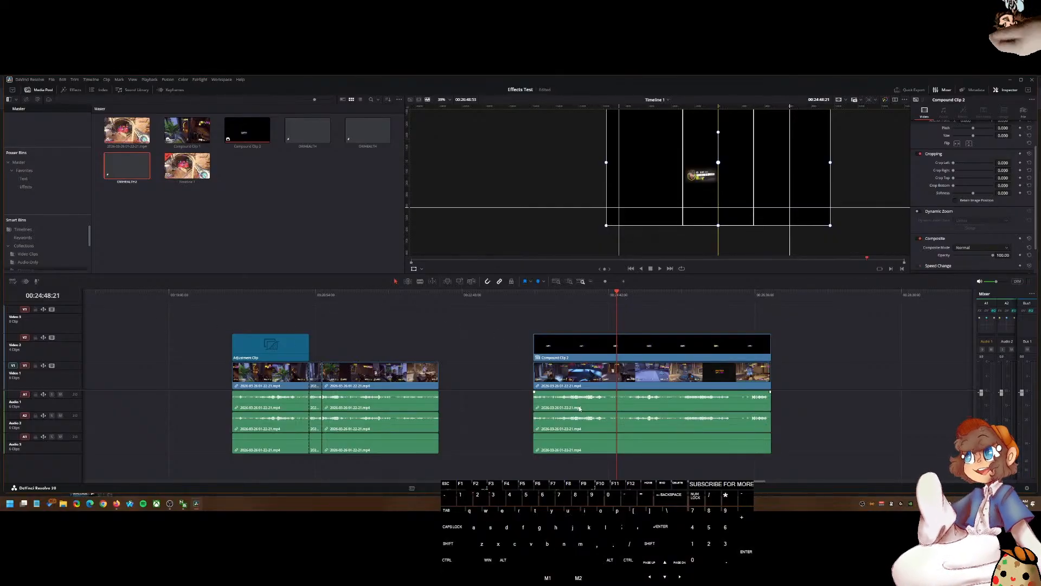
Step: Switch to the browser and open ChatGPT from the address bar search for "chatgpt"
{"action": "left_click", "coordinate": [117, 503]}
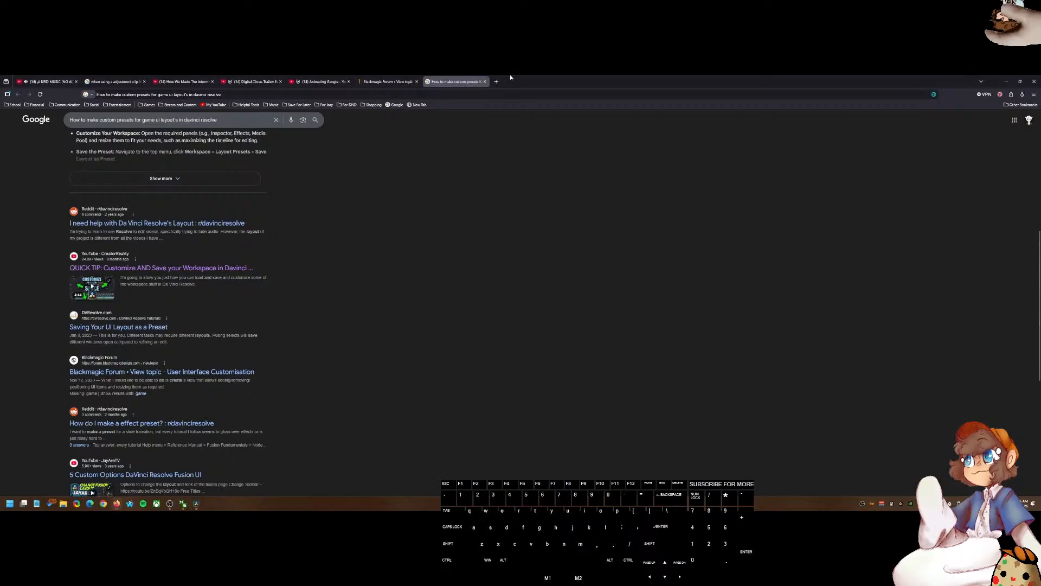
{"action": "left_click", "coordinate": [460, 94]}
{"action": "type", "text": "chatgpt"}
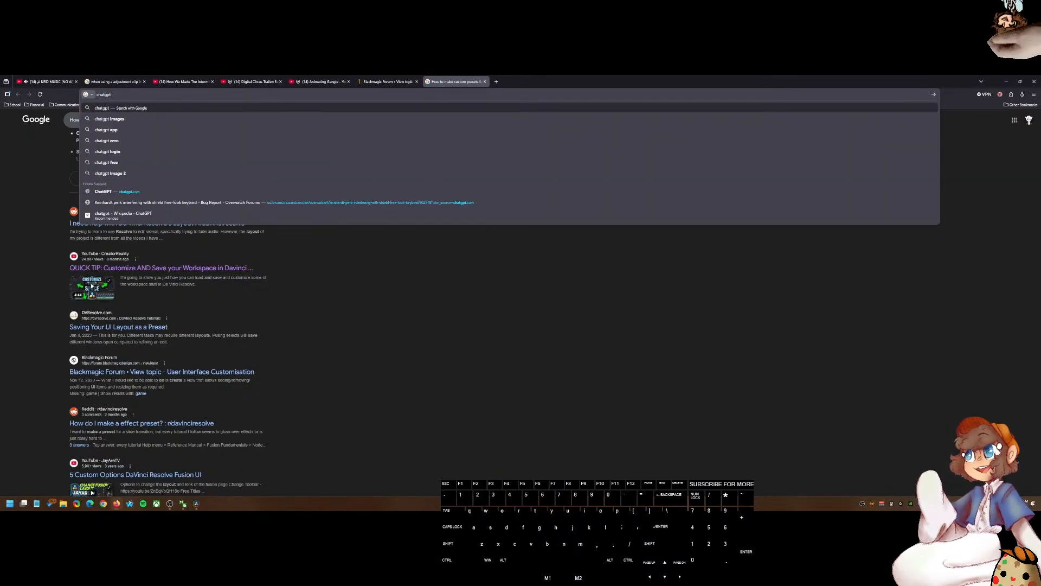
{"action": "key", "text": "Return"}
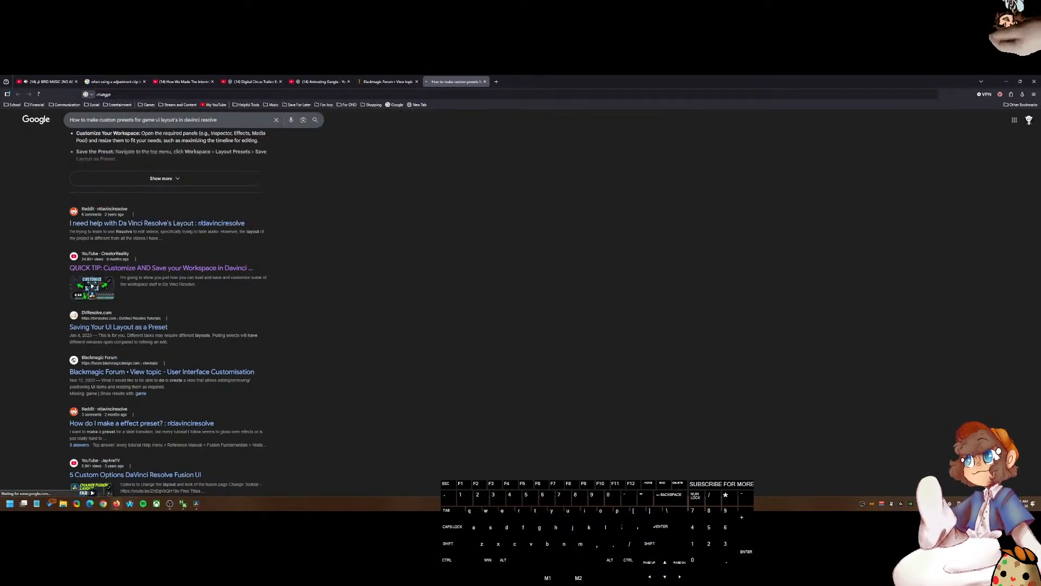
{"action": "left_click", "coordinate": [87, 177]}
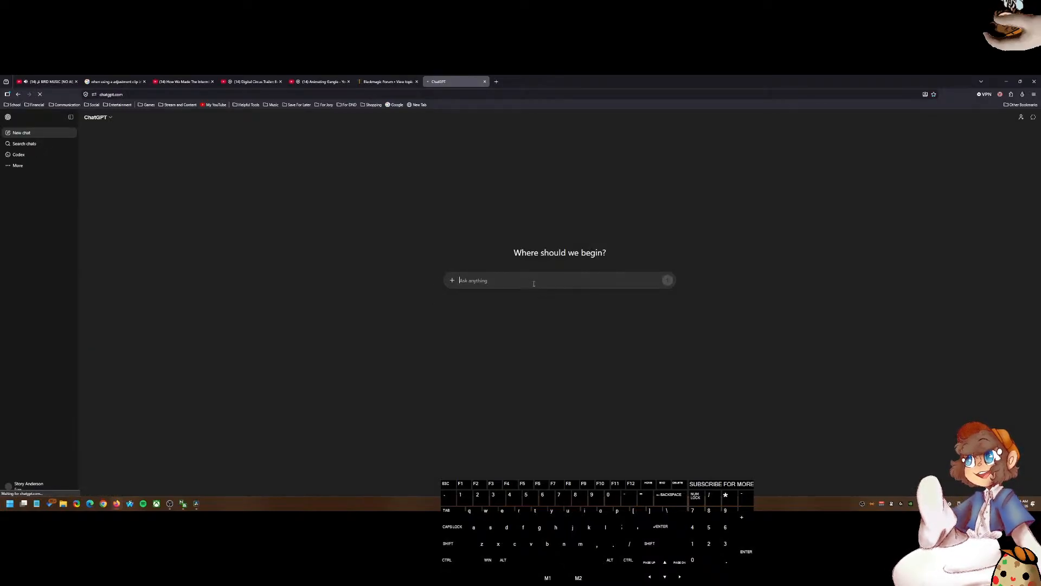
Step: Ask ChatGPT "can I make Adjustment Clips in davinci resolve not effect all the layers below them?"
{"action": "type", "text": "can"}
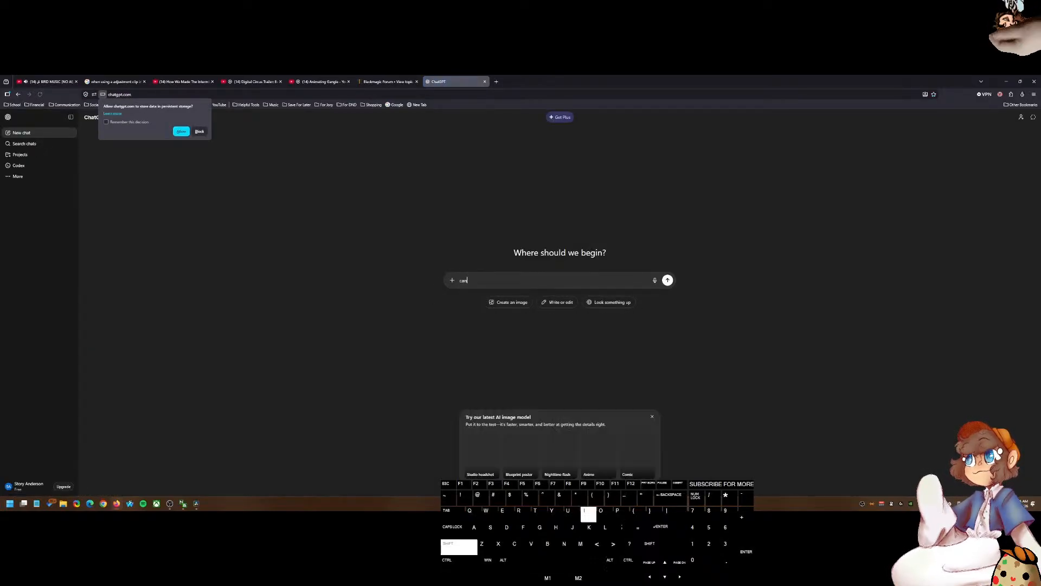
{"action": "type", "text": " I make Adjustment"}
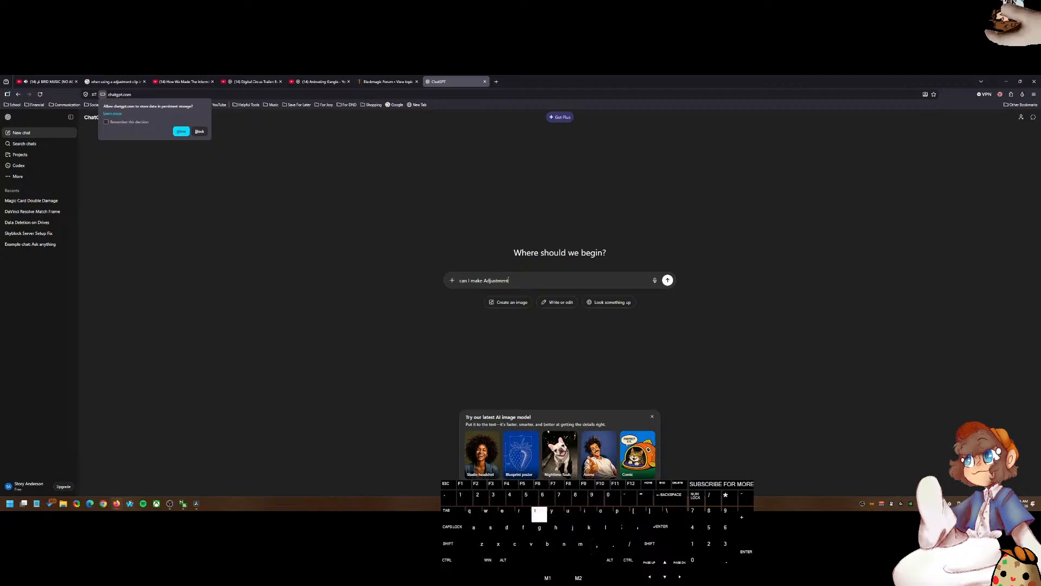
{"action": "type", "text": " Clips in "}
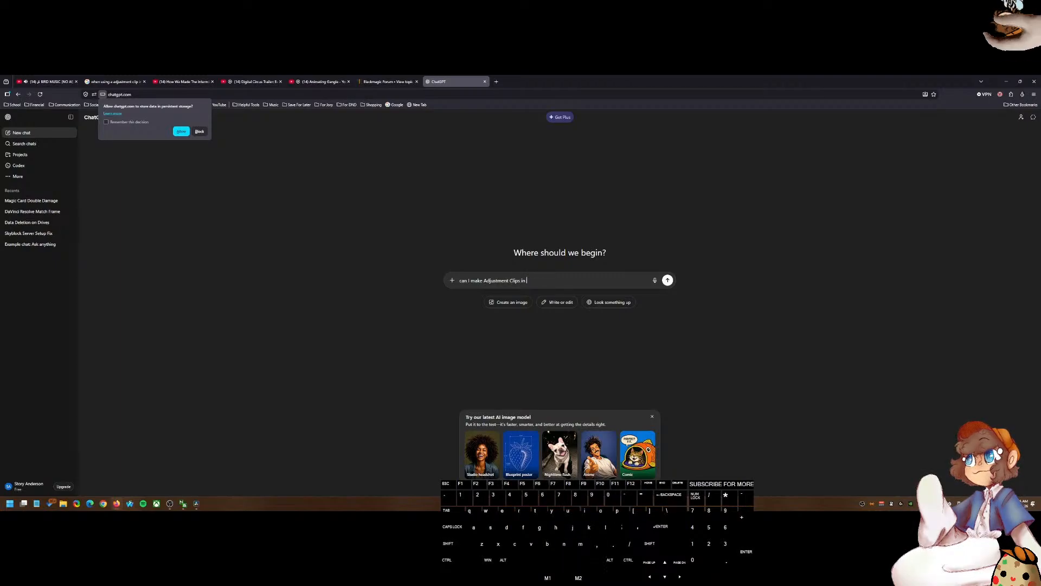
{"action": "type", "text": "davinci res"}
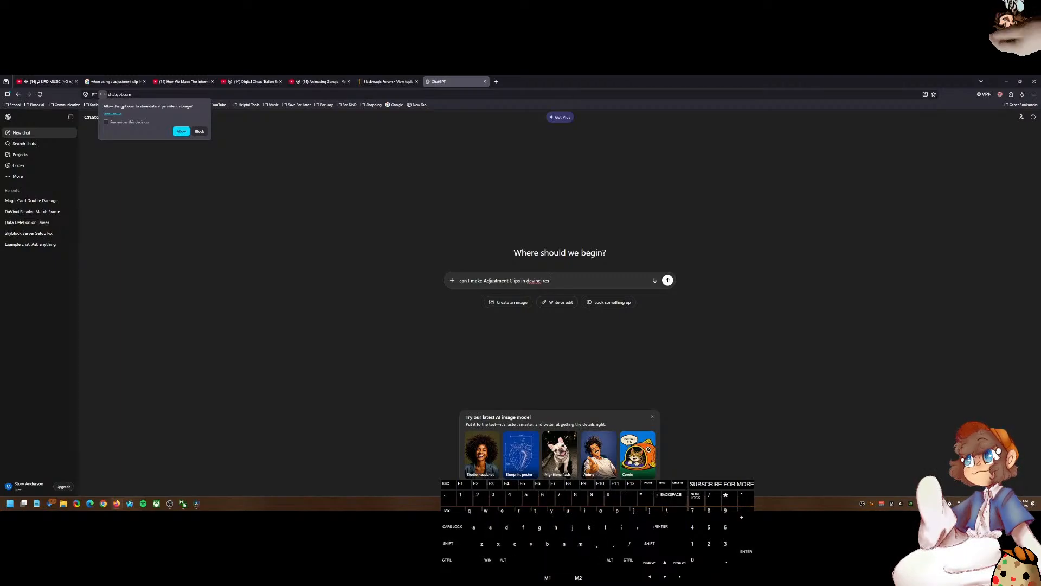
{"action": "type", "text": "olve not effect all the laye"}
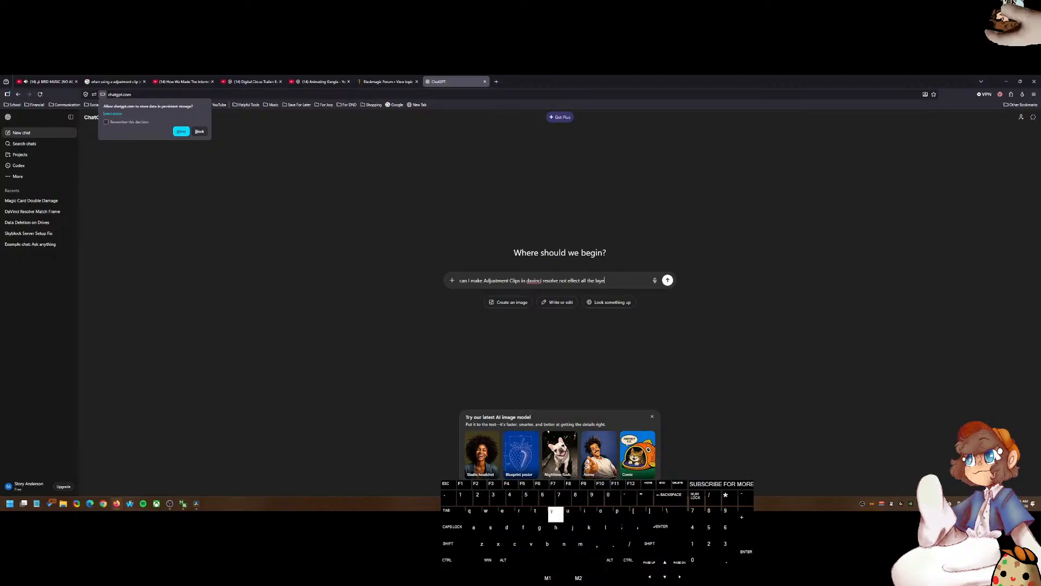
{"action": "type", "text": "rs below them?"}
{"action": "key", "text": "Return"}
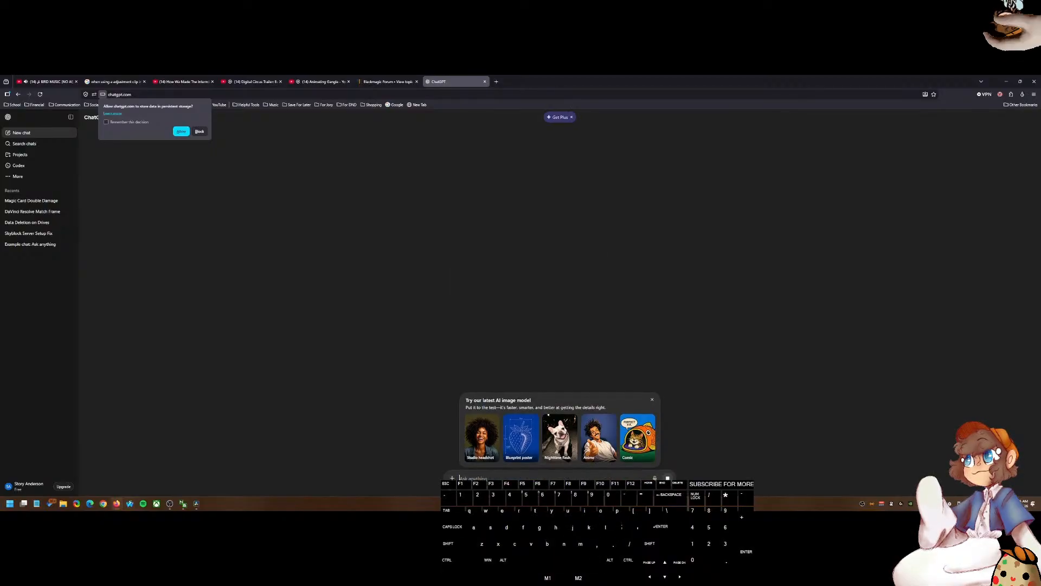
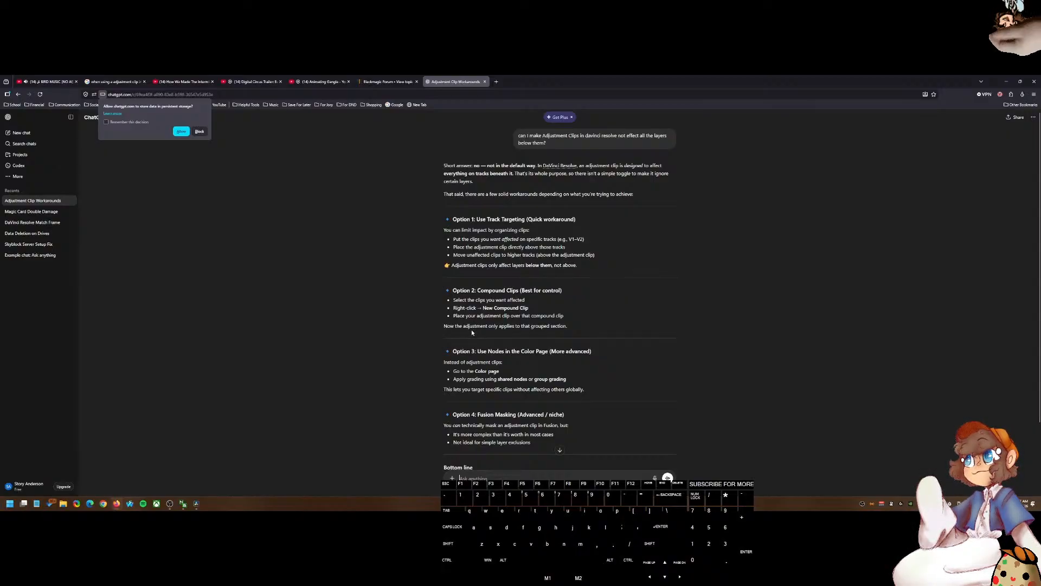
Step: Read through the Compound Clips workaround in ChatGPT's answer
{"action": "left_click_drag", "start_coordinate": [471, 329], "coordinate": [444, 302]}
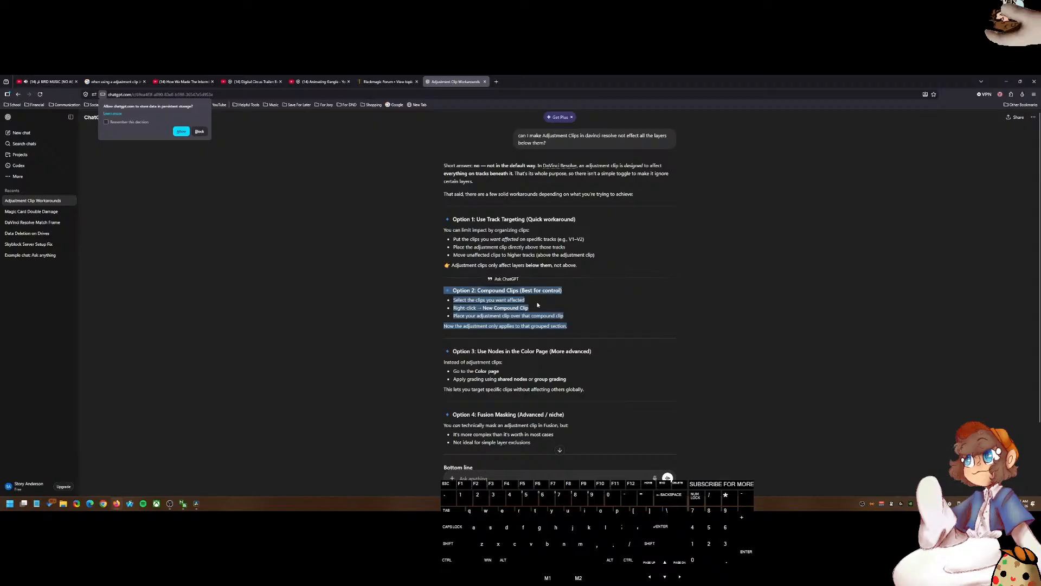
{"action": "scroll", "coordinate": [535, 306], "scroll_direction": "down", "scroll_amount": 2}
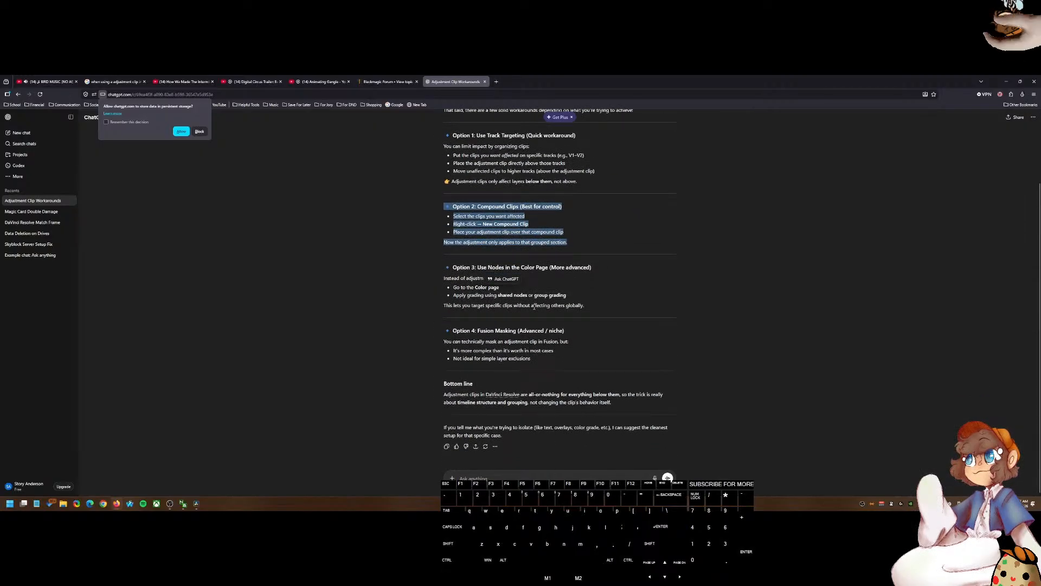
{"action": "scroll", "coordinate": [534, 307], "scroll_direction": "up", "scroll_amount": 2}
{"action": "left_click", "coordinate": [543, 308]}
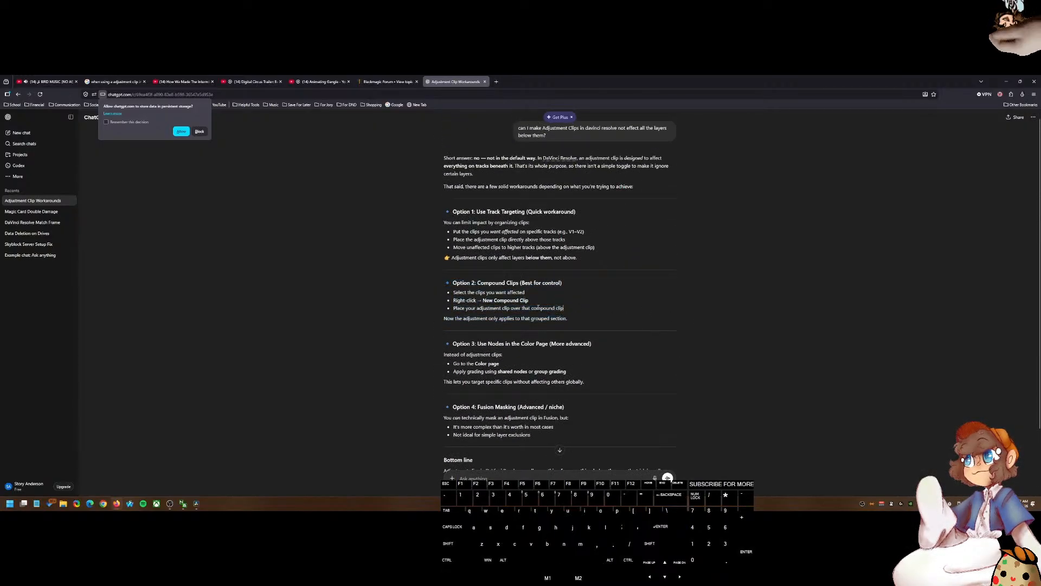
{"action": "left_click_drag", "start_coordinate": [525, 294], "coordinate": [449, 294]}
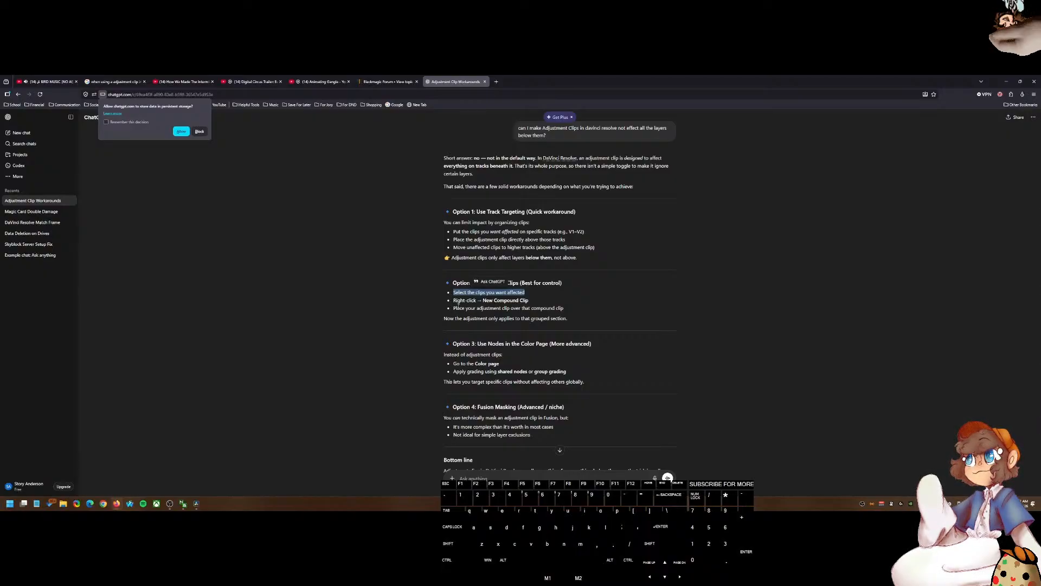
Step: Switch to DaVinci Resolve and move the gameplay clip under the compound clip up onto the track above it
{"action": "left_click", "coordinate": [182, 503]}
{"action": "left_click", "coordinate": [196, 503]}
{"action": "left_click", "coordinate": [595, 381]}
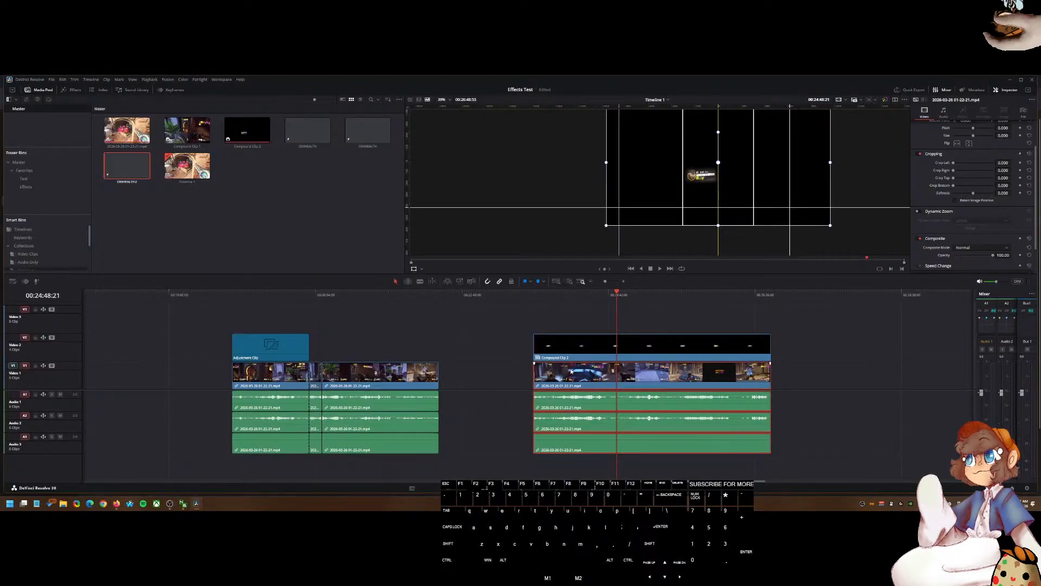
{"action": "key", "text": "ctrl+shift+l"}
{"action": "left_click", "coordinate": [595, 381]}
{"action": "left_click_drag", "start_coordinate": [606, 381], "coordinate": [616, 325]}
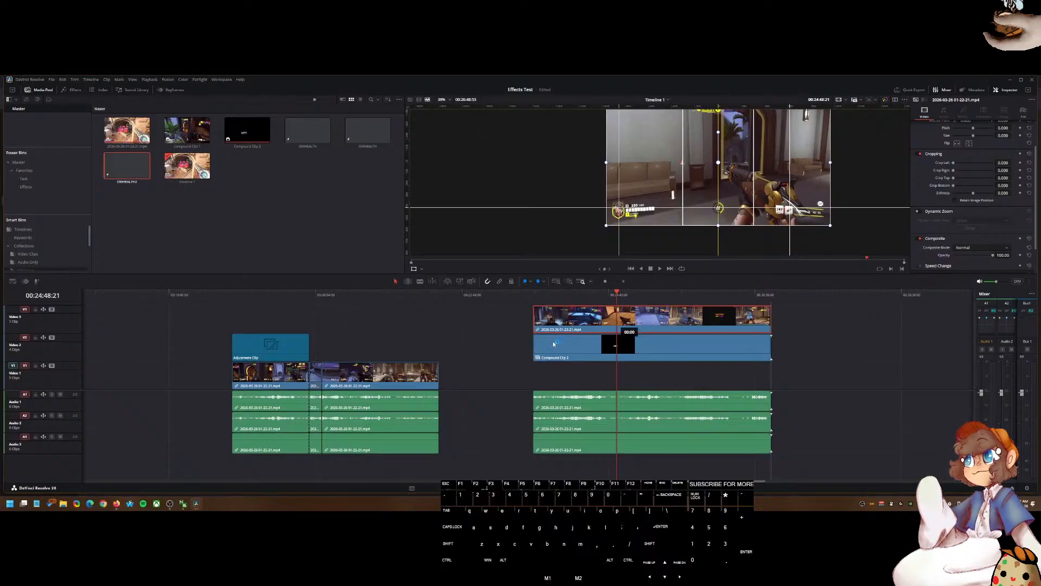
Step: Force-quit the frozen DaVinci Resolve from Task Manager
{"action": "left_click_drag", "start_coordinate": [542, 295], "coordinate": [723, 317]}
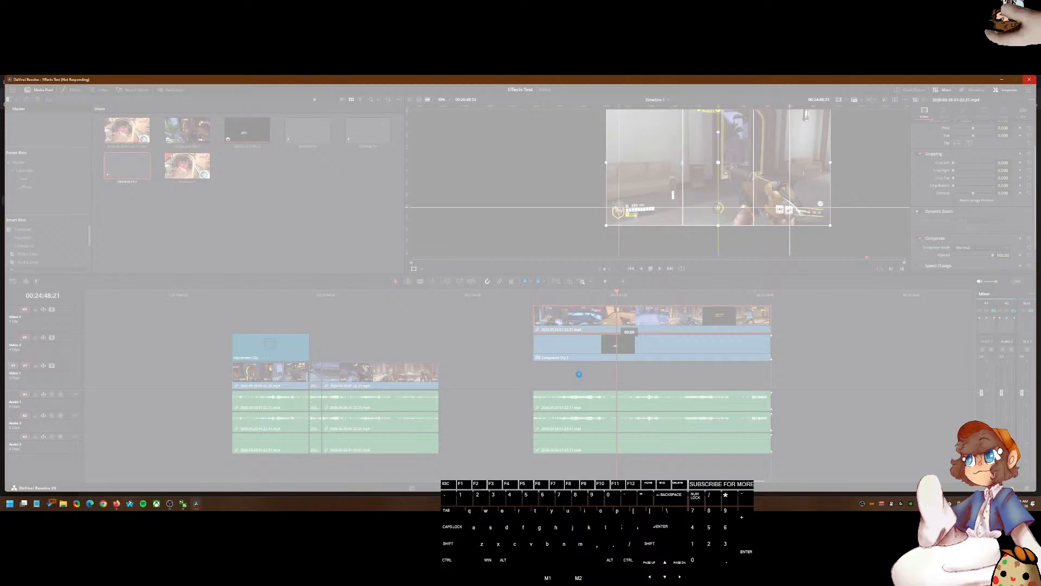
{"action": "key", "text": "ctrl+shift+Escape"}
{"action": "left_click_drag", "start_coordinate": [355, 136], "coordinate": [439, 153]}
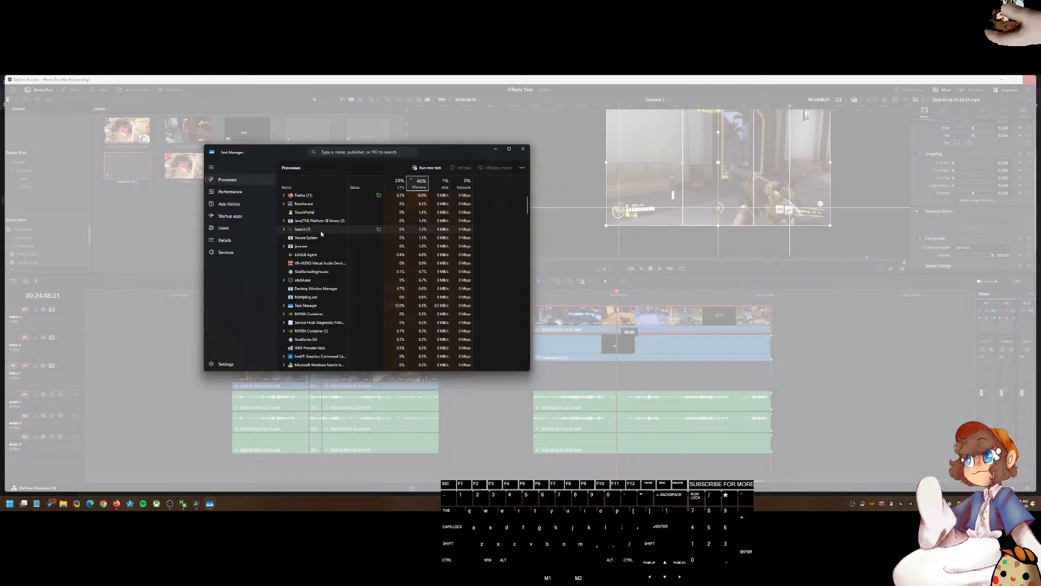
{"action": "left_click", "coordinate": [320, 196]}
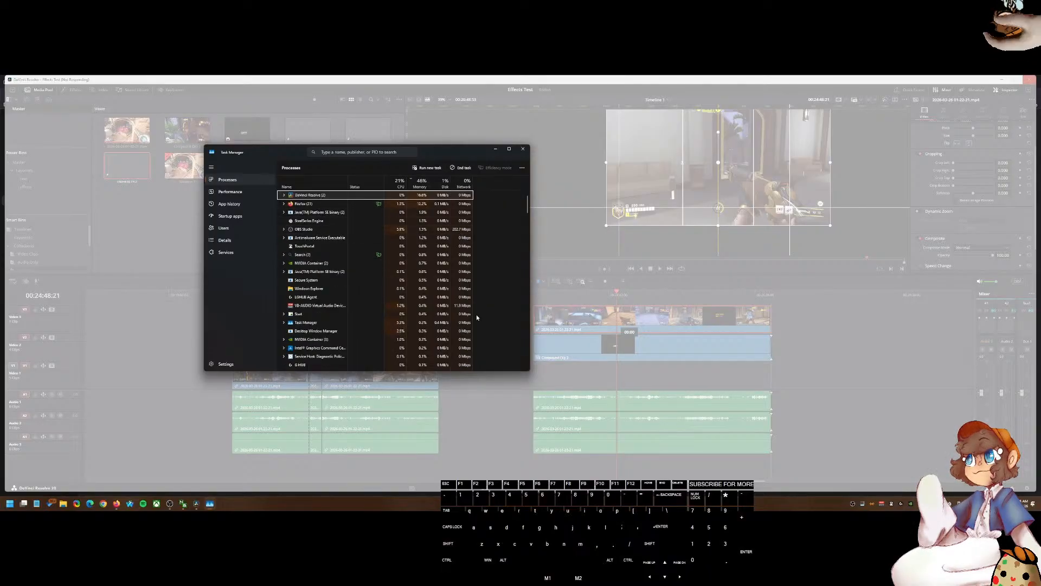
{"action": "key", "text": "Delete"}
{"action": "left_click", "coordinate": [524, 152]}
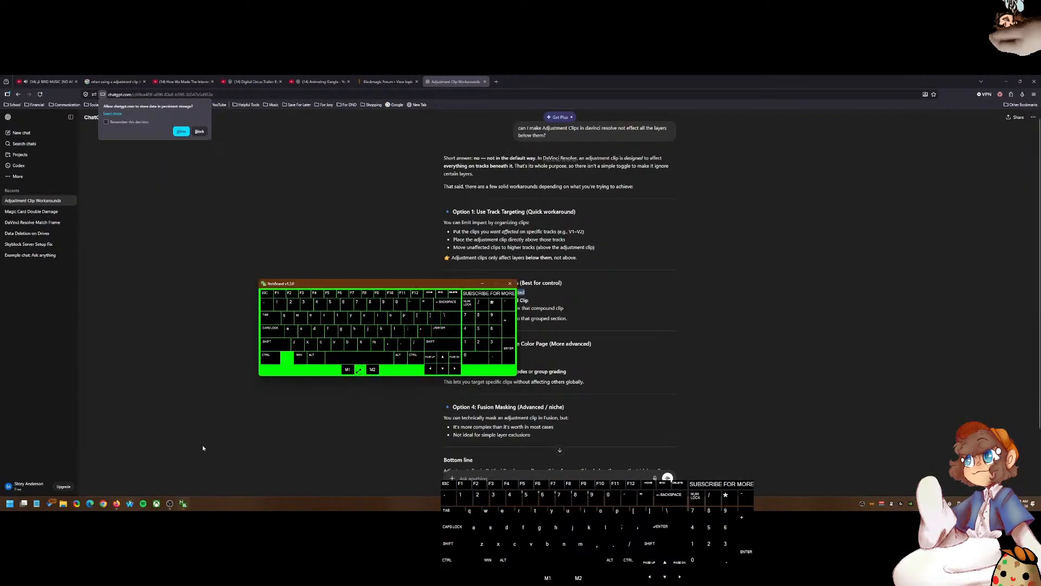
Step: Relaunch DaVinci Resolve from the Start menu
{"action": "left_click", "coordinate": [10, 504]}
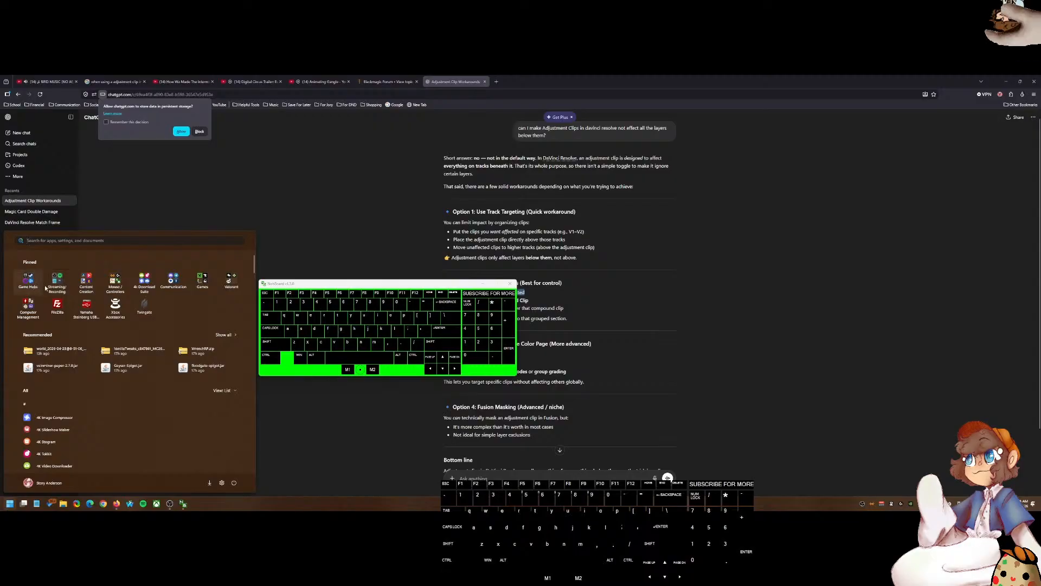
{"action": "left_click", "coordinate": [157, 211]}
{"action": "left_click", "coordinate": [10, 504]}
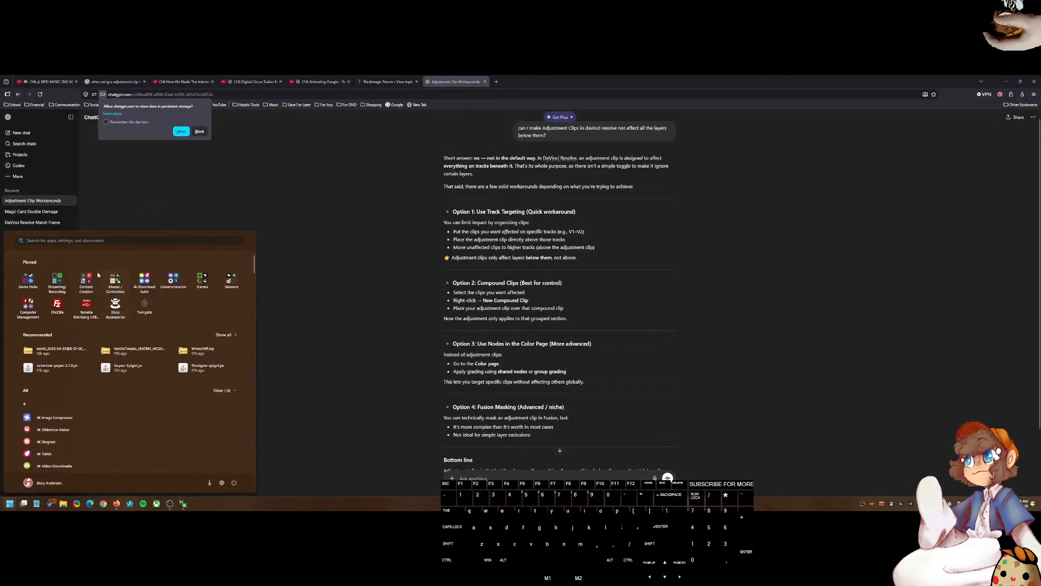
{"action": "left_click", "coordinate": [79, 283]}
{"action": "left_click", "coordinate": [86, 345]}
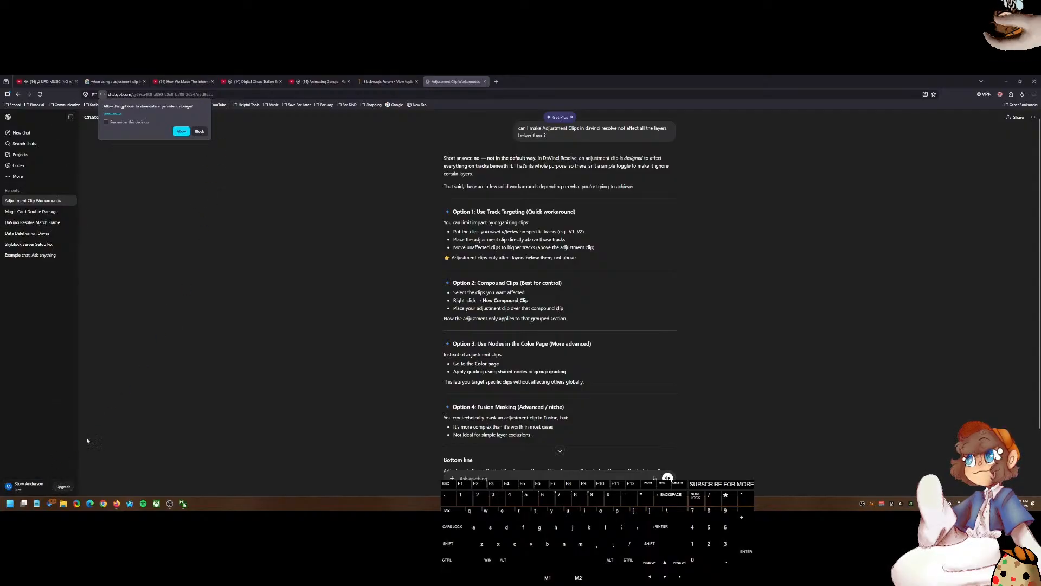
{"action": "left_click_drag", "start_coordinate": [535, 77], "coordinate": [535, 102]}
{"action": "left_click", "coordinate": [629, 348]}
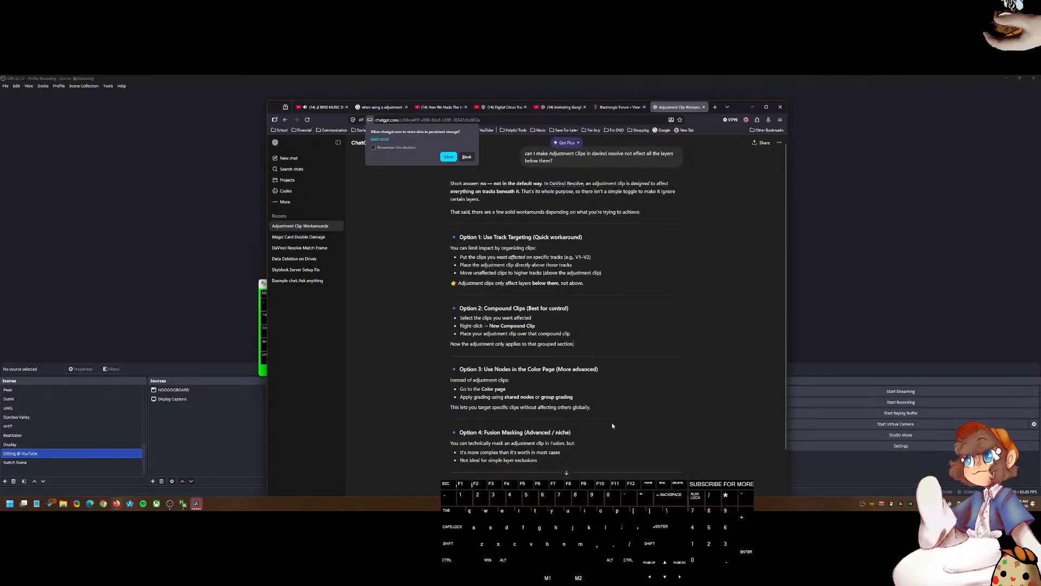
{"action": "left_click", "coordinate": [599, 429]}
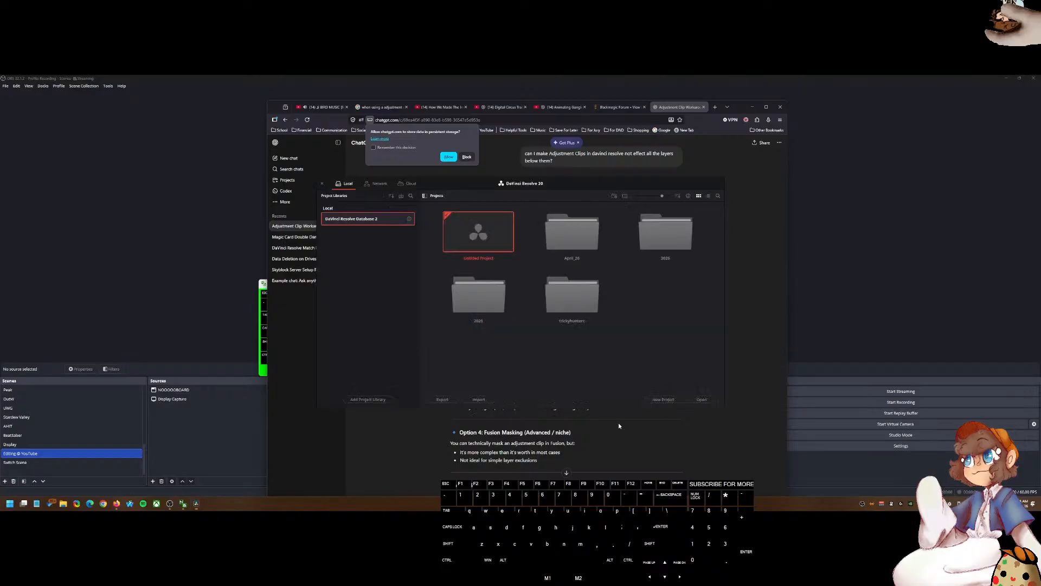
Step: Open the Effects Test project from its project folder in the project manager
{"action": "double_click", "coordinate": [568, 234]}
{"action": "double_click", "coordinate": [478, 232]}
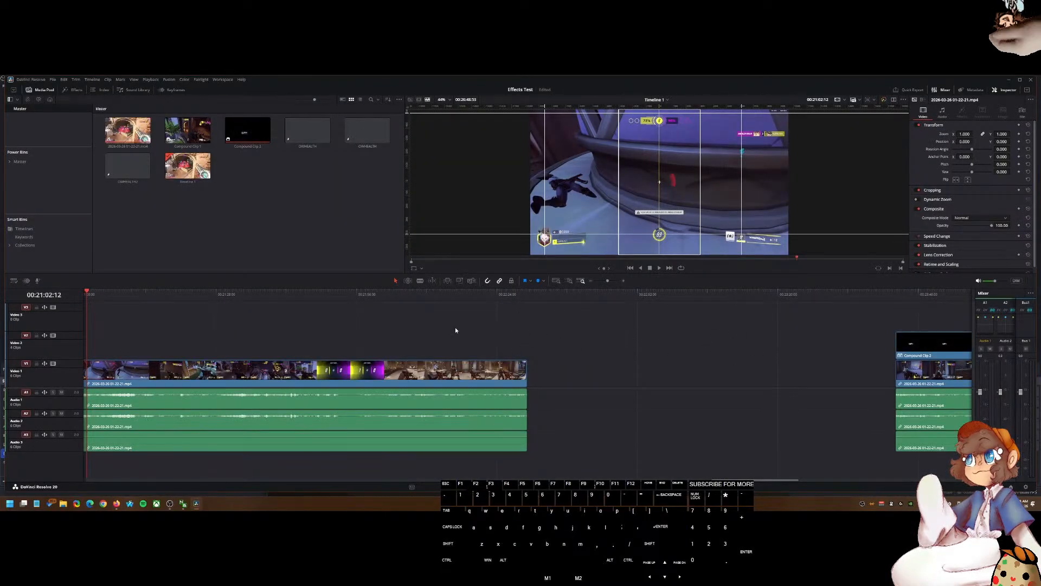
{"action": "scroll", "coordinate": [455, 330], "scroll_direction": "down", "scroll_amount": 3}
{"action": "scroll", "coordinate": [575, 327], "scroll_direction": "right", "scroll_amount": 2}
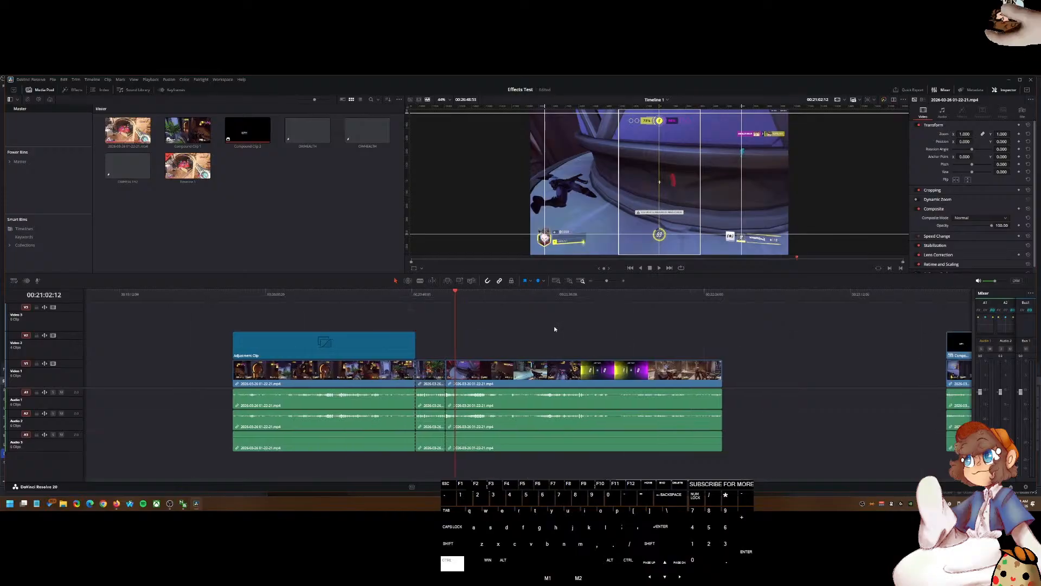
{"action": "scroll", "coordinate": [551, 330], "scroll_direction": "right", "scroll_amount": 4}
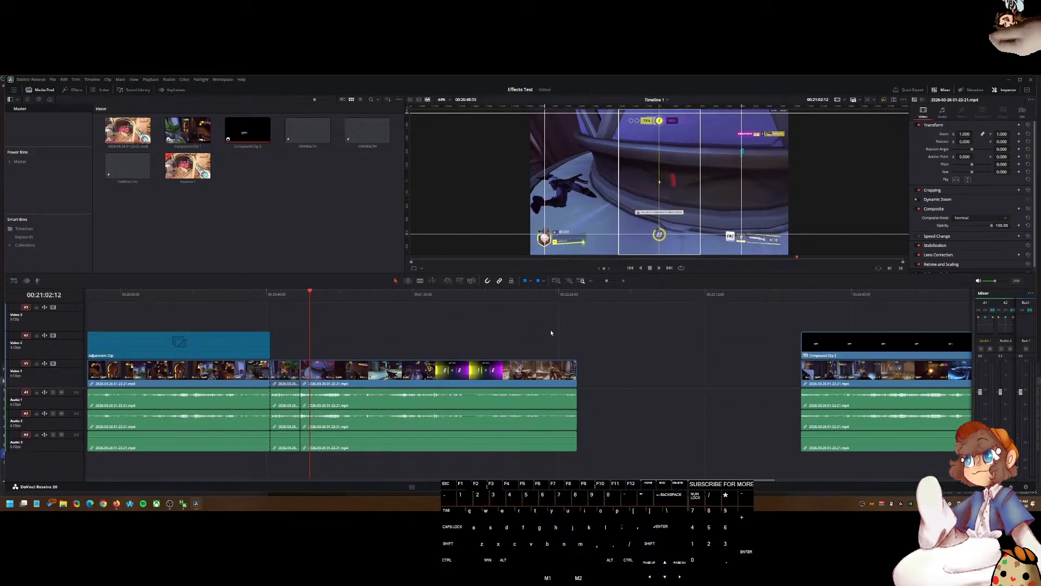
Step: Move the playhead onto the compound clip further along the timeline to inspect the health bar
{"action": "right_click", "coordinate": [170, 351]}
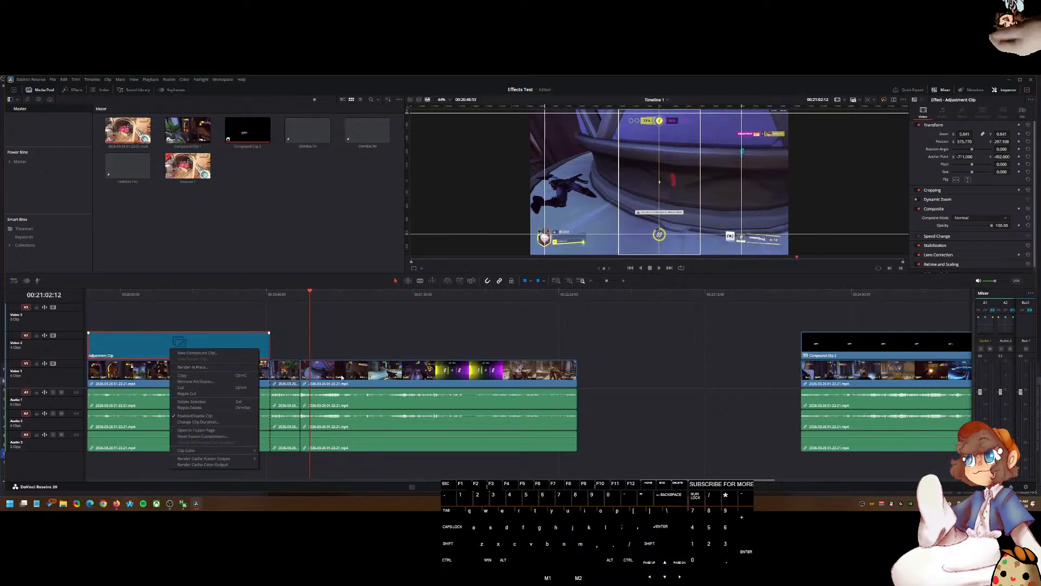
{"action": "left_click", "coordinate": [505, 340]}
{"action": "left_click_drag", "start_coordinate": [768, 294], "coordinate": [801, 298]}
{"action": "key", "text": "Return"}
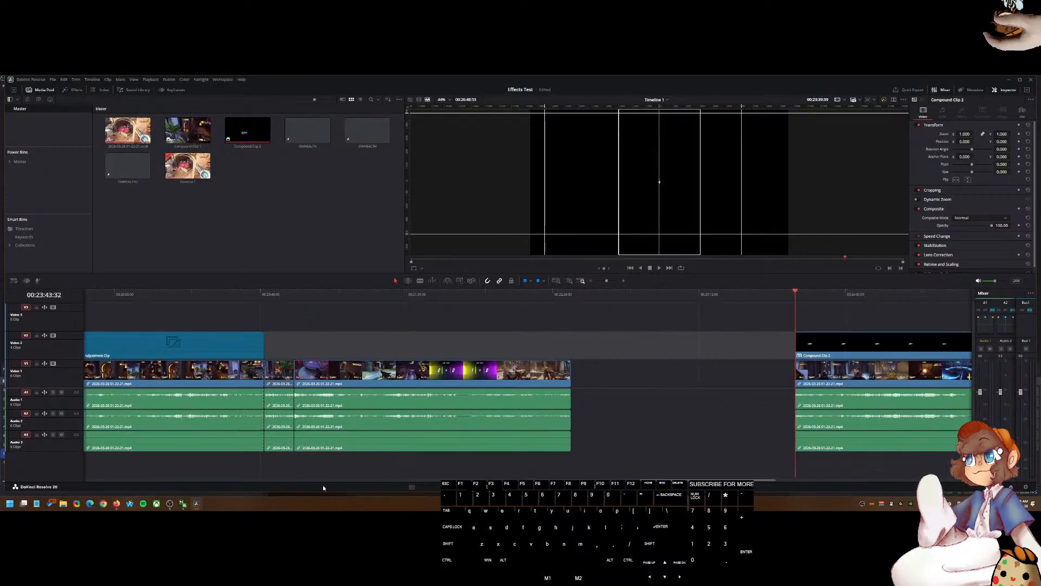
{"action": "left_click_drag", "start_coordinate": [693, 428], "coordinate": [412, 435]}
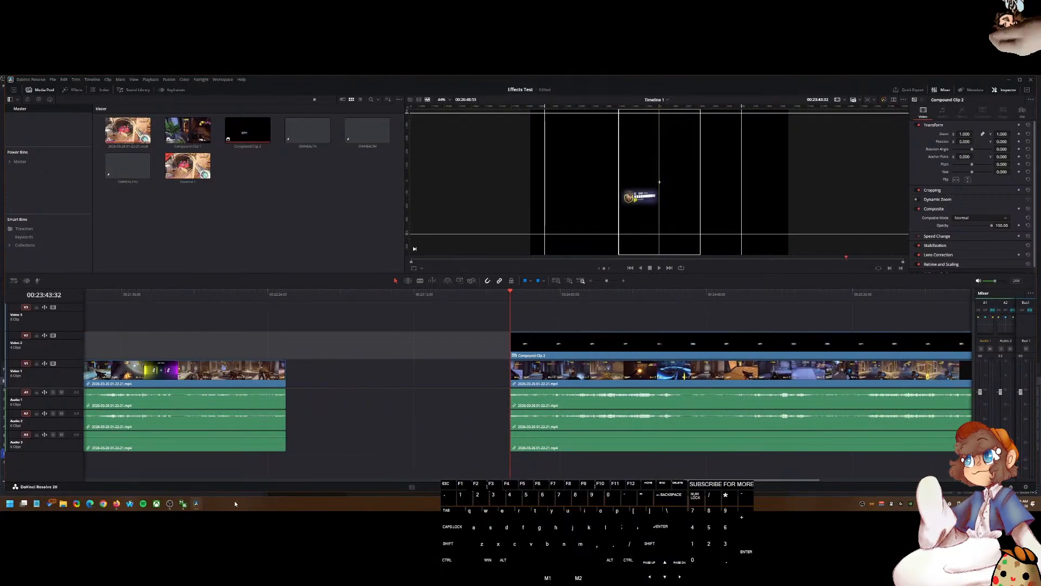
Step: Switch to the browser and reread ChatGPT's compound clip instructions
{"action": "mouse_move", "coordinate": [180, 505]}
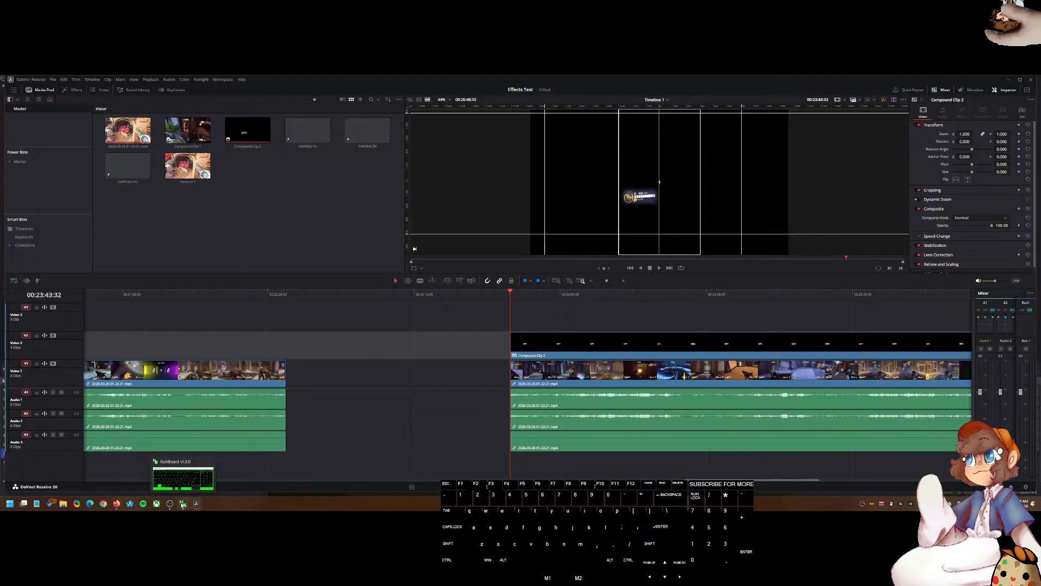
{"action": "left_click", "coordinate": [182, 505]}
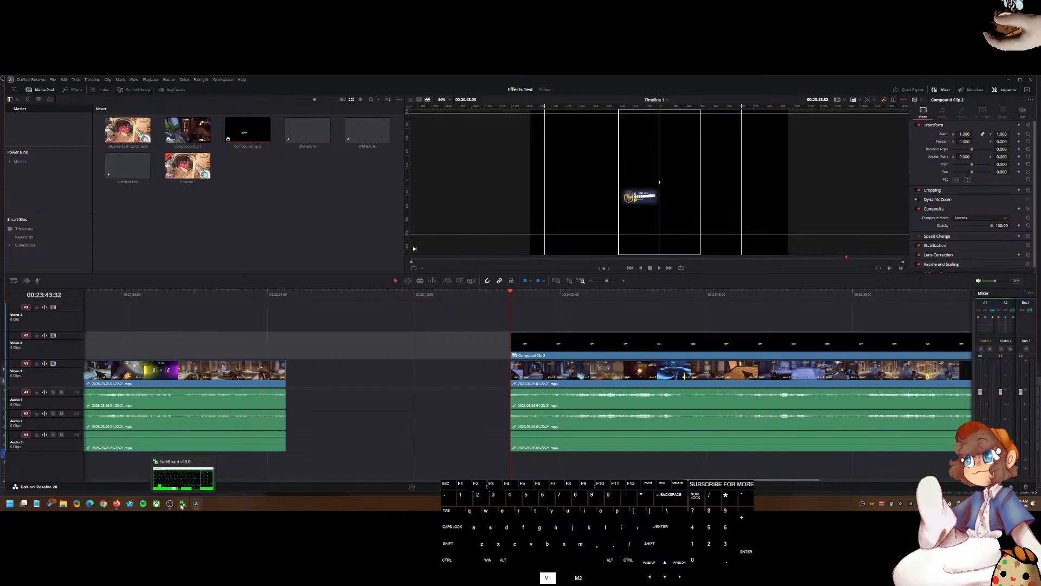
{"action": "mouse_move", "coordinate": [172, 507]}
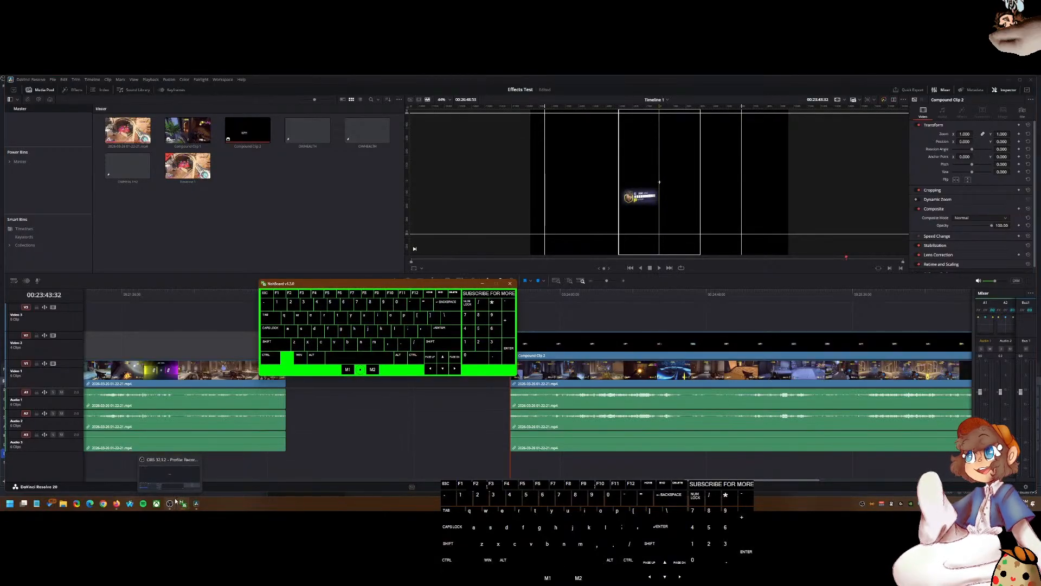
{"action": "left_click", "coordinate": [196, 508]}
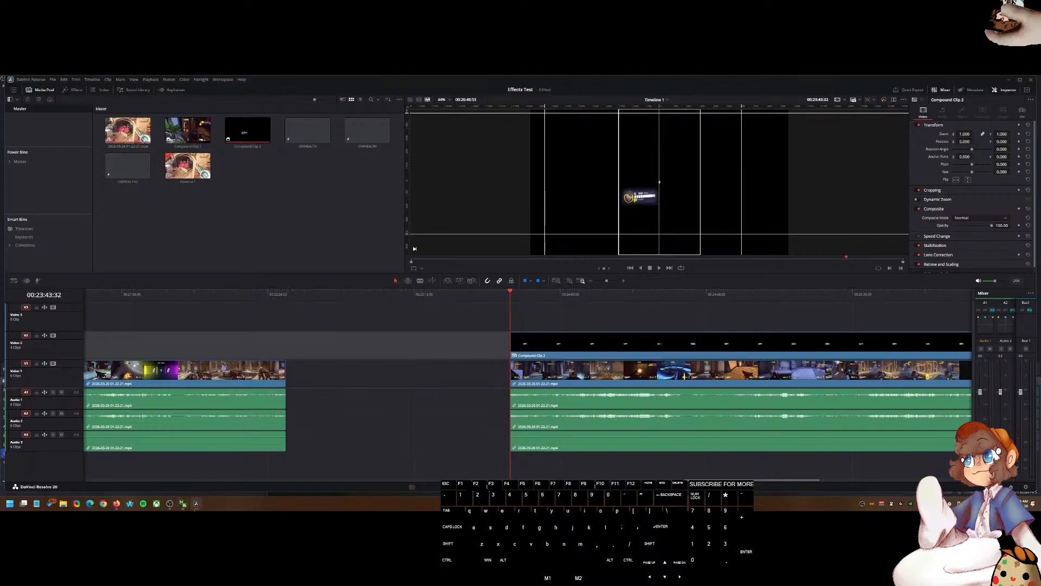
{"action": "left_click", "coordinate": [116, 503]}
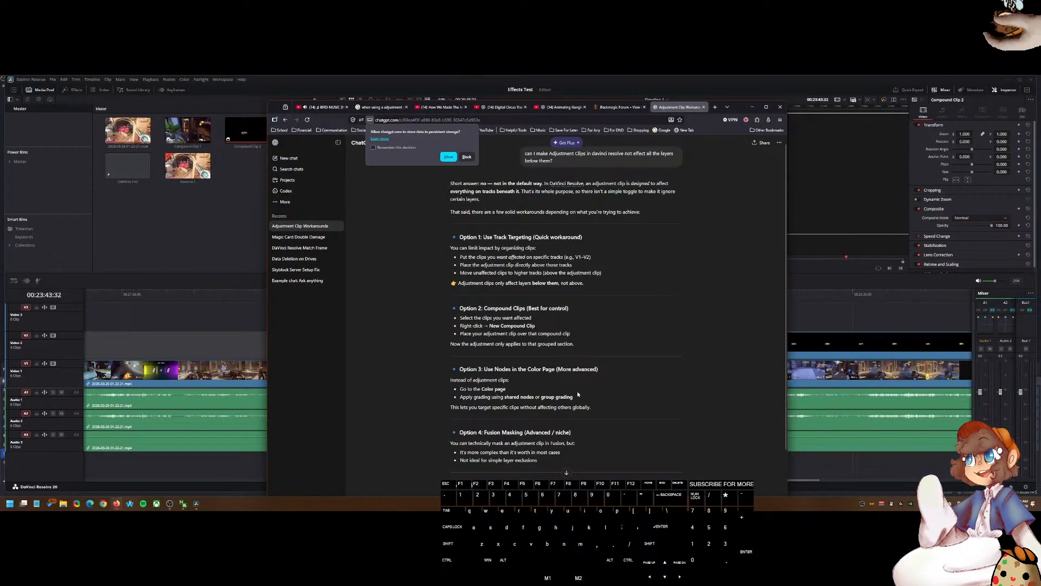
{"action": "left_click_drag", "start_coordinate": [578, 346], "coordinate": [522, 345]}
{"action": "left_click", "coordinate": [475, 335]}
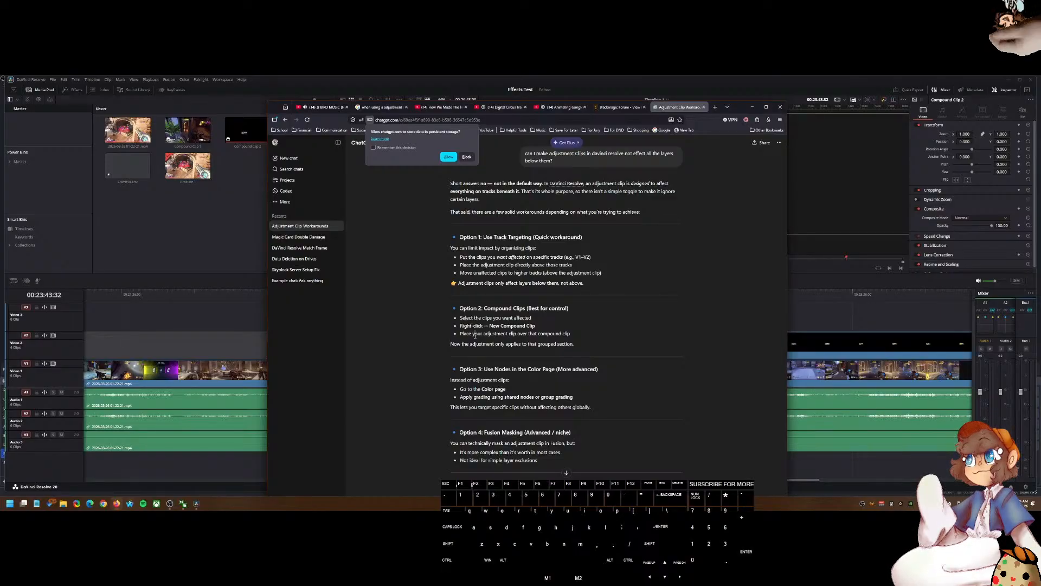
Step: Select the stacked clips on the timeline and combine them into a new compound clip
{"action": "left_click", "coordinate": [844, 328]}
{"action": "left_click_drag", "start_coordinate": [751, 327], "coordinate": [450, 319]}
{"action": "left_click", "coordinate": [116, 503]}
{"action": "left_click", "coordinate": [244, 321]}
{"action": "left_click_drag", "start_coordinate": [345, 322], "coordinate": [389, 356]}
{"action": "key", "text": "Delete"}
{"action": "key", "text": "ctrl+z"}
{"action": "right_click", "coordinate": [381, 338]}
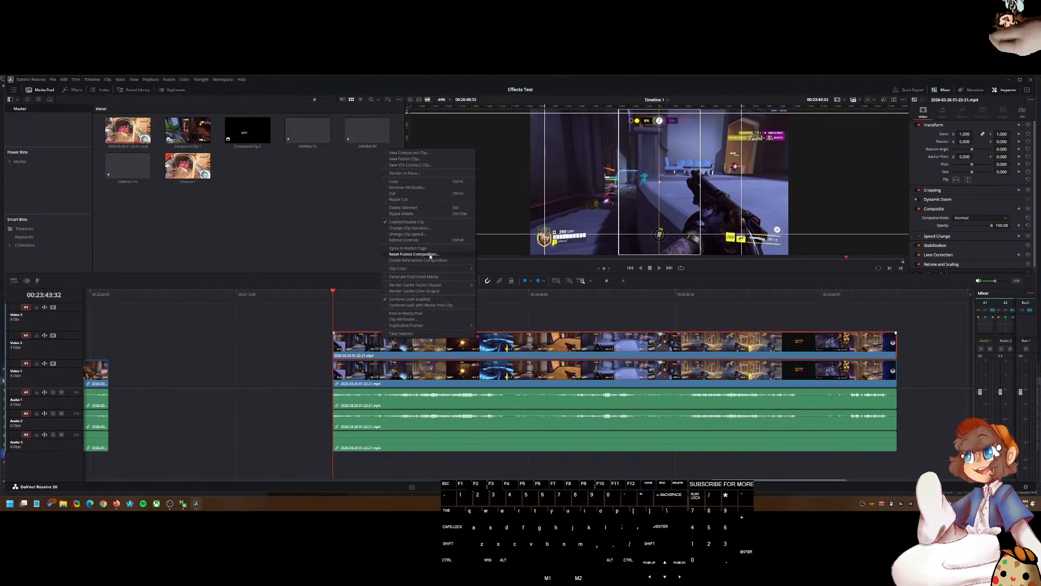
{"action": "left_click", "coordinate": [437, 153]}
{"action": "left_click", "coordinate": [562, 306]}
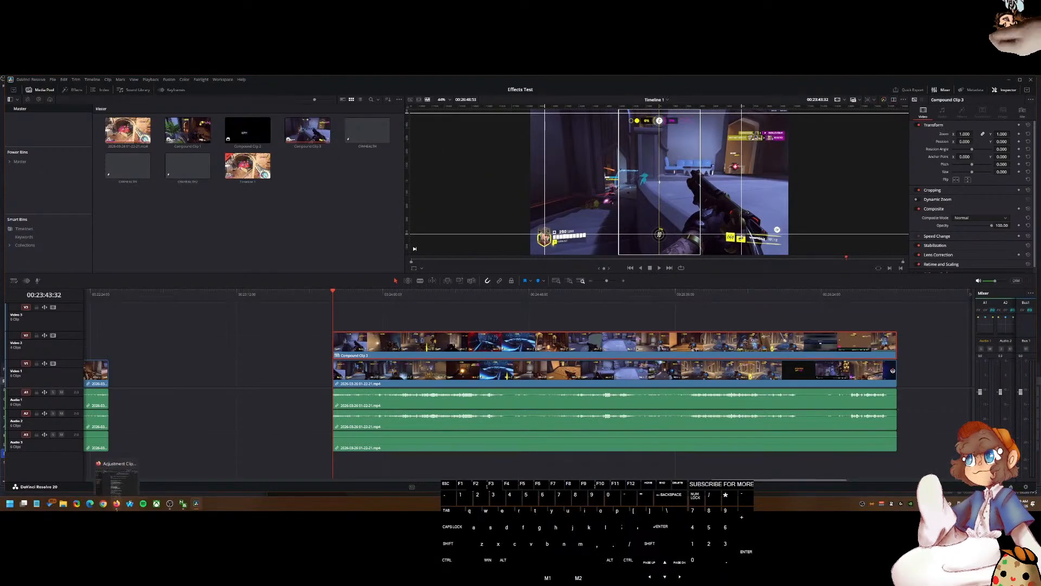
{"action": "left_click", "coordinate": [116, 504]}
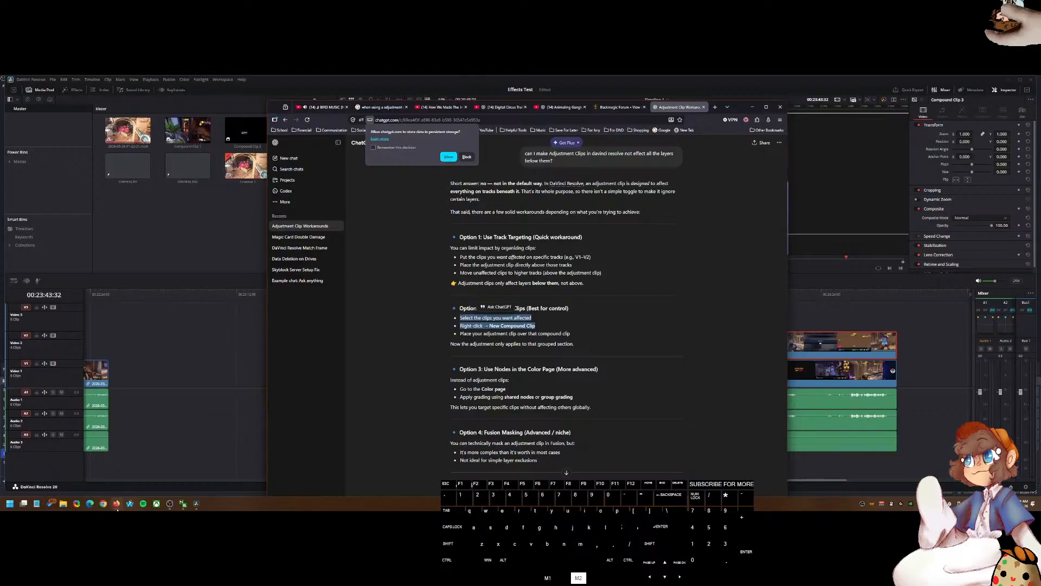
{"action": "left_click", "coordinate": [116, 507]}
{"action": "left_click", "coordinate": [371, 129]}
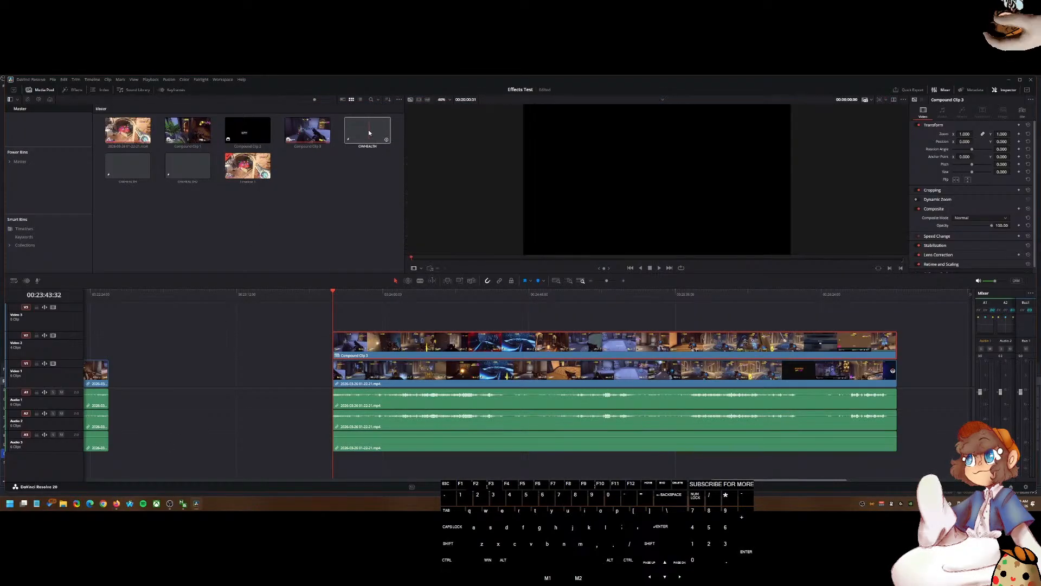
{"action": "mouse_move", "coordinate": [369, 130]}
{"action": "left_mouse_down"}
{"action": "mouse_move", "coordinate": [360, 275]}
{"action": "mouse_move", "coordinate": [344, 321]}
{"action": "left_mouse_up"}
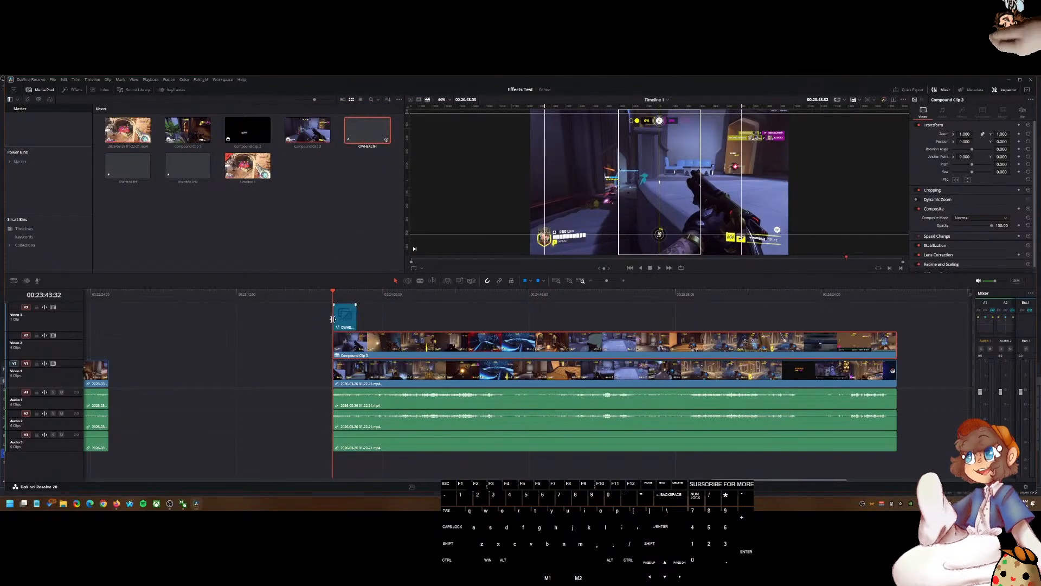
{"action": "left_click", "coordinate": [352, 322]}
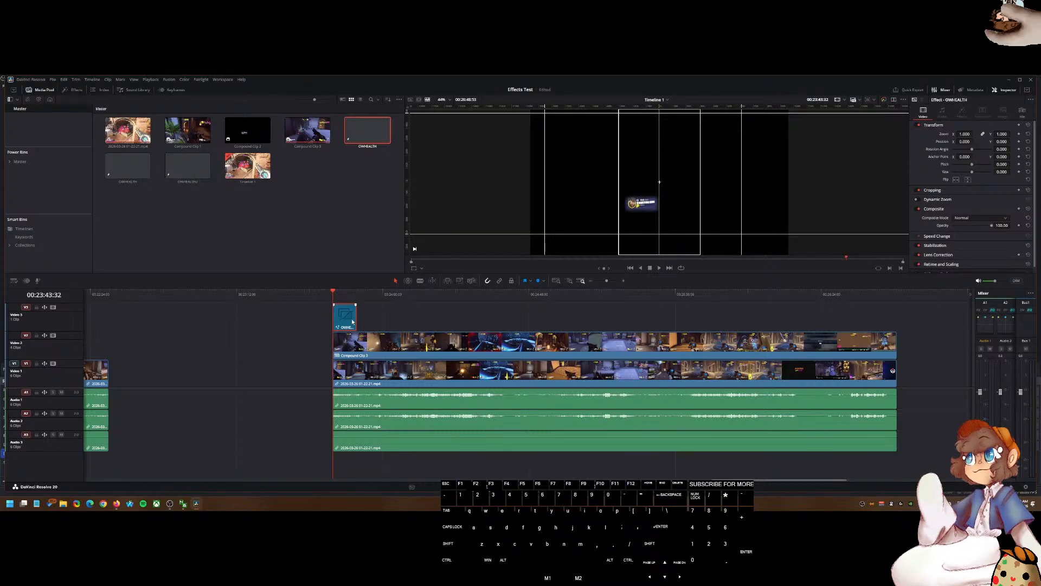
{"action": "key", "text": "Delete"}
Step: Place the OWHEALTH2 adjustment clip on the track above the new compound clip, then switch to the browser
{"action": "left_click_drag", "start_coordinate": [187, 166], "coordinate": [334, 323]}
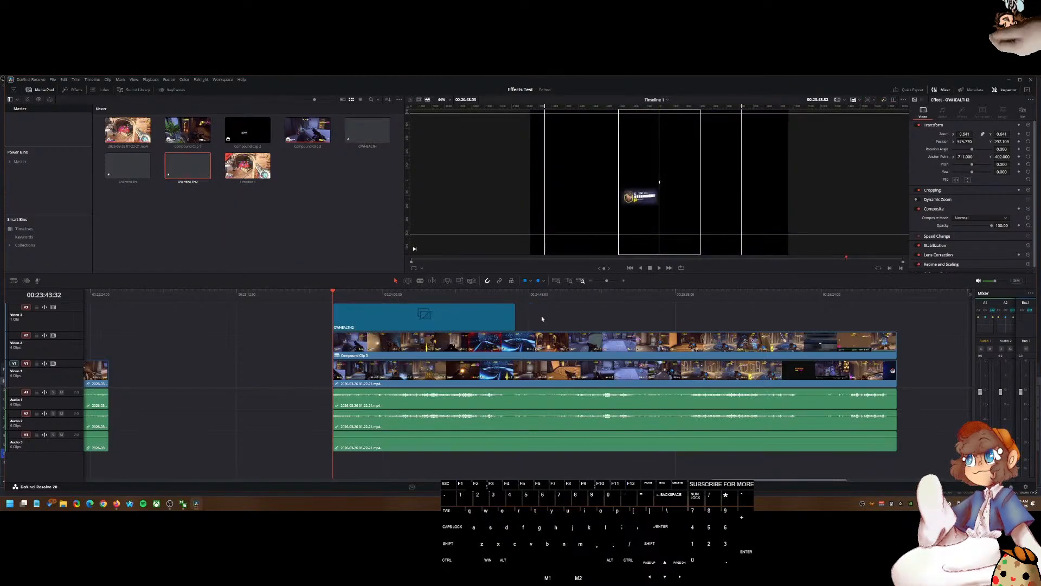
{"action": "left_click", "coordinate": [116, 503]}
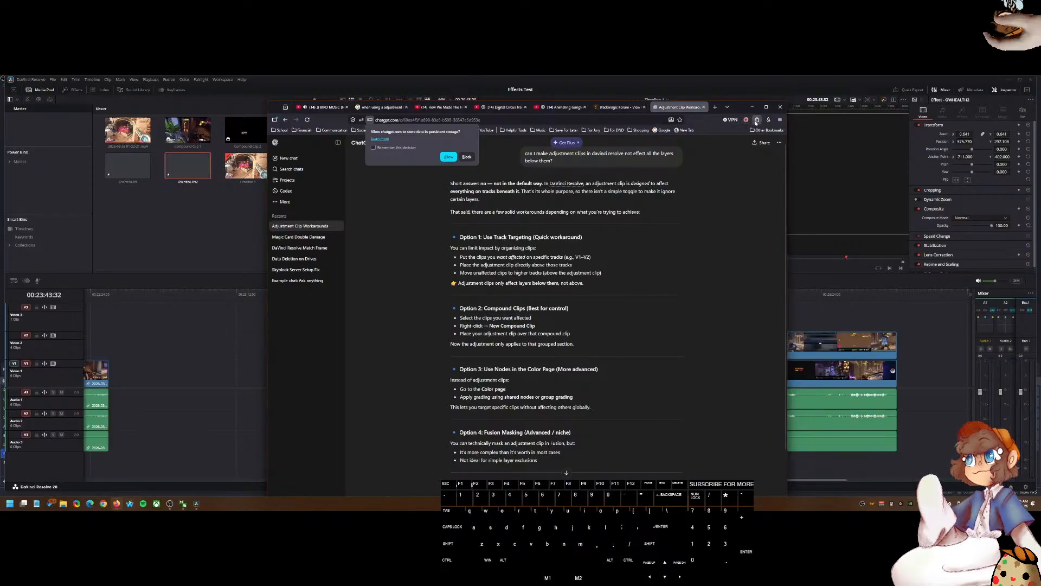
Step: Open a new browser window, search the web for chat gpt, and open the Chat with ChatGPT AI result
{"action": "left_click", "coordinate": [101, 505]}
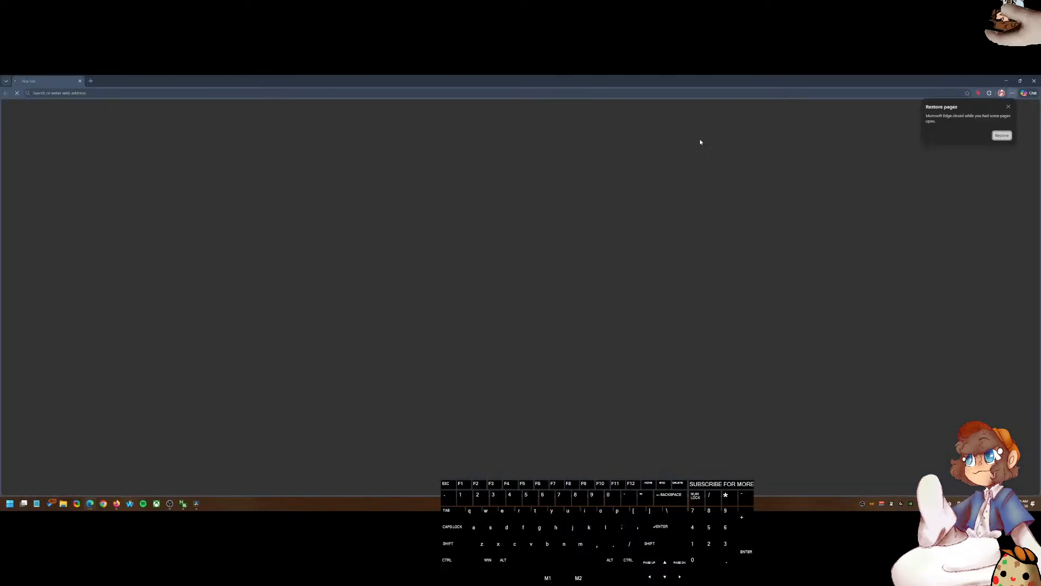
{"action": "type", "text": "chat gpt"}
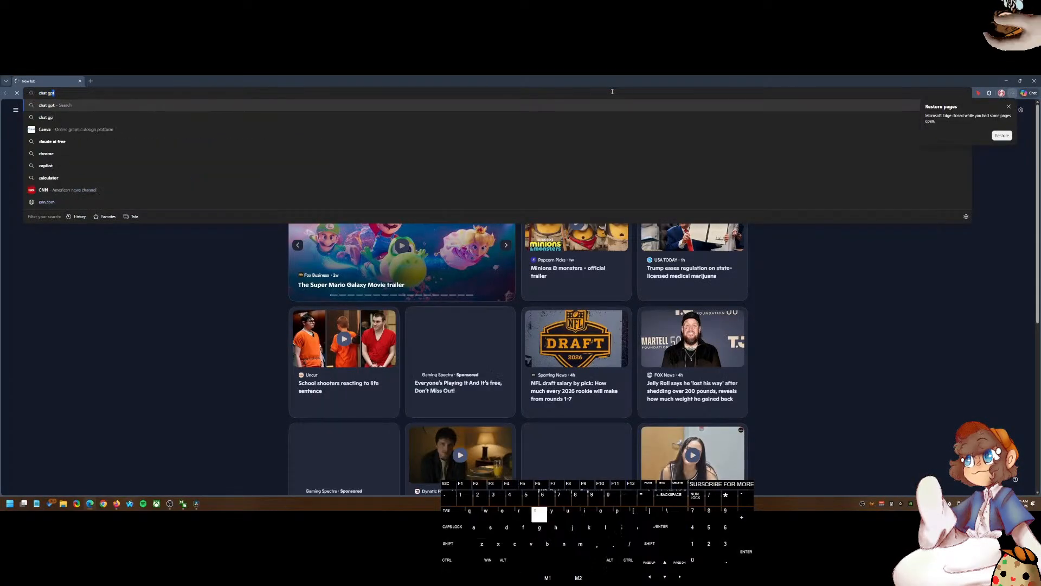
{"action": "key", "text": "Return"}
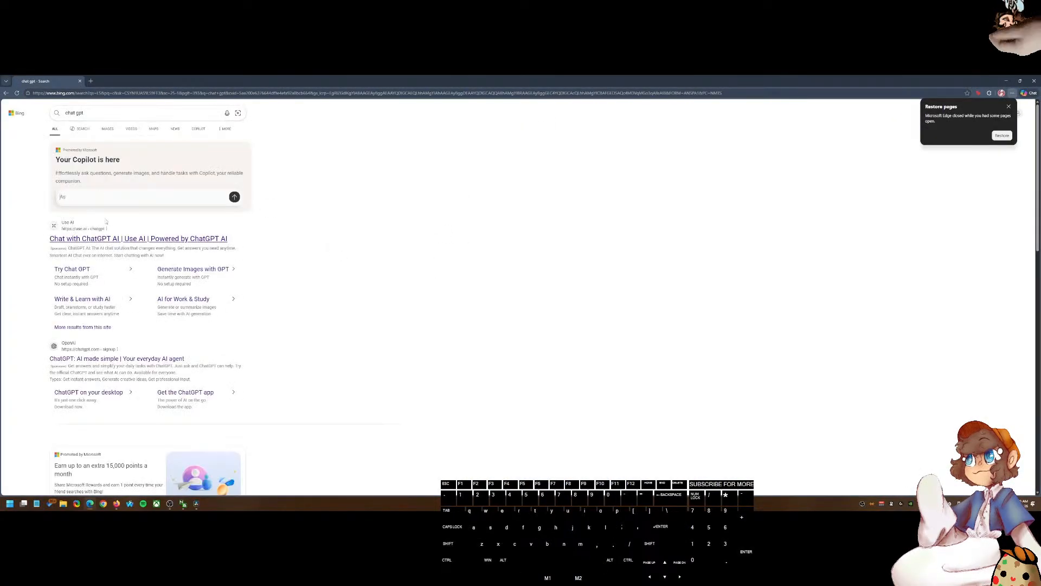
{"action": "left_click", "coordinate": [103, 239]}
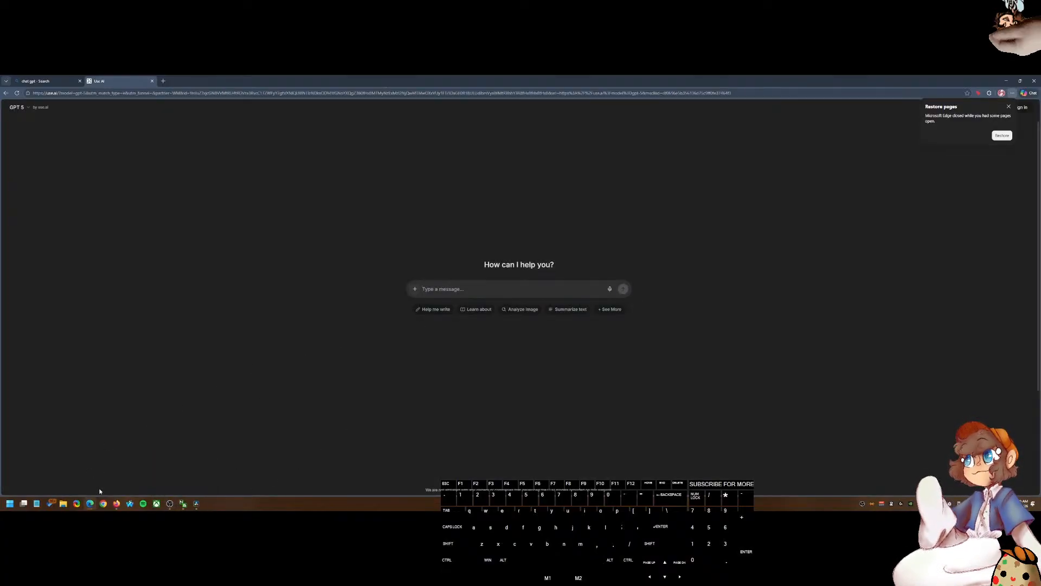
Step: Close several tabs in the other browser window and return to the new AI chat page
{"action": "left_click", "coordinate": [116, 503]}
{"action": "key", "text": "ctrl+w"}
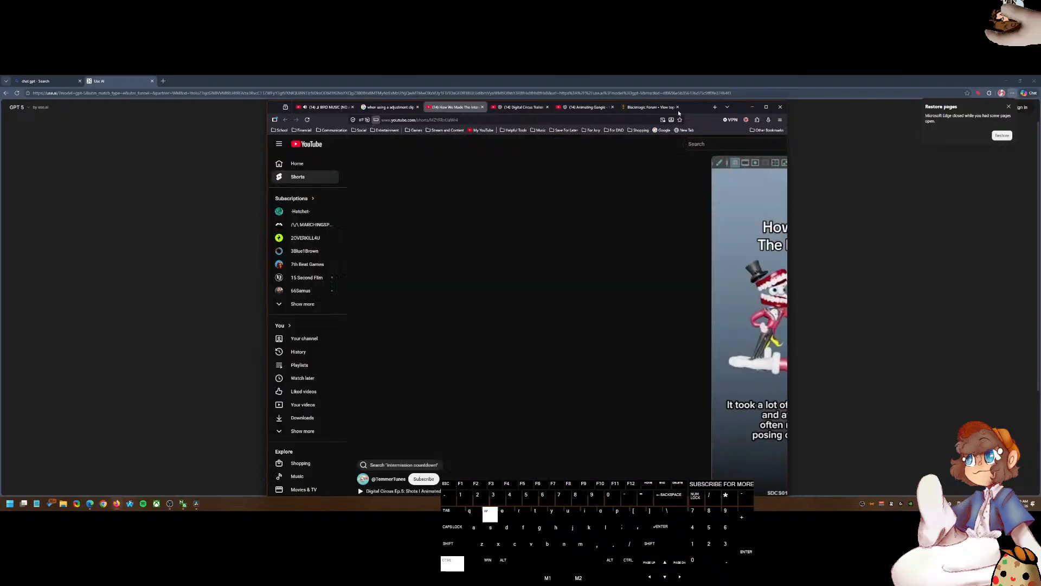
{"action": "left_click", "coordinate": [652, 107]}
{"action": "key", "text": "ctrl+w"}
{"action": "left_click", "coordinate": [381, 108]}
{"action": "key", "text": "ctrl+w"}
{"action": "left_click", "coordinate": [337, 108]}
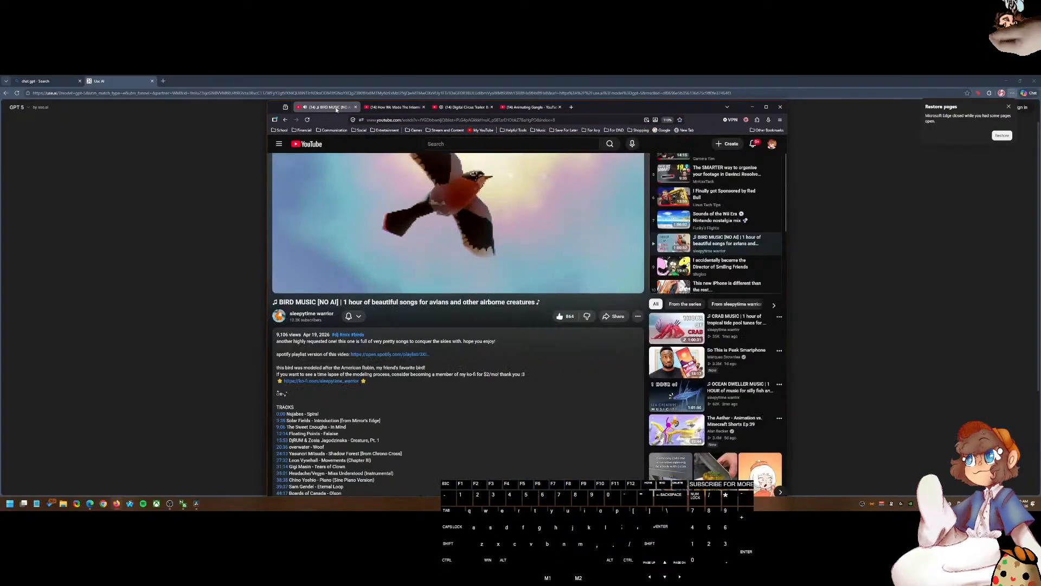
{"action": "left_click", "coordinate": [198, 85]}
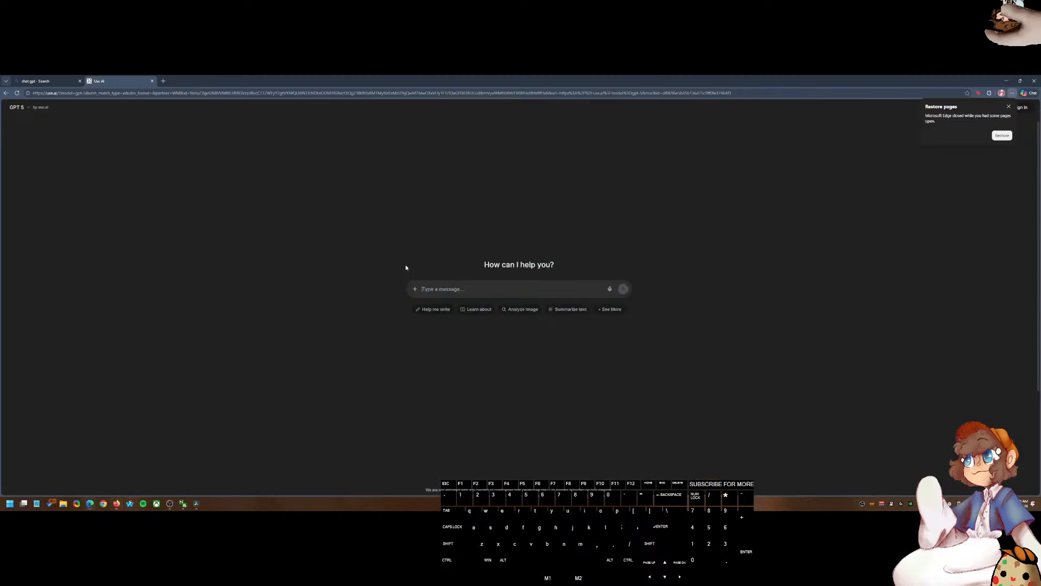
Step: Begin a chat prompt asking how to make a DaVinci Resolve preset that applies a crop and transform to a video
{"action": "key", "text": "shift"}
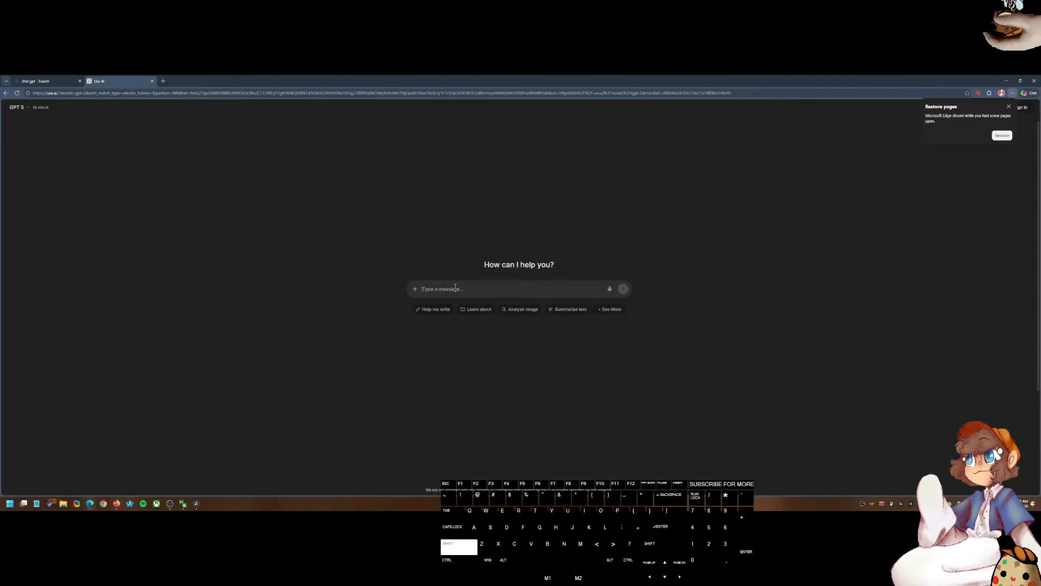
{"action": "type", "text": "I want to"}
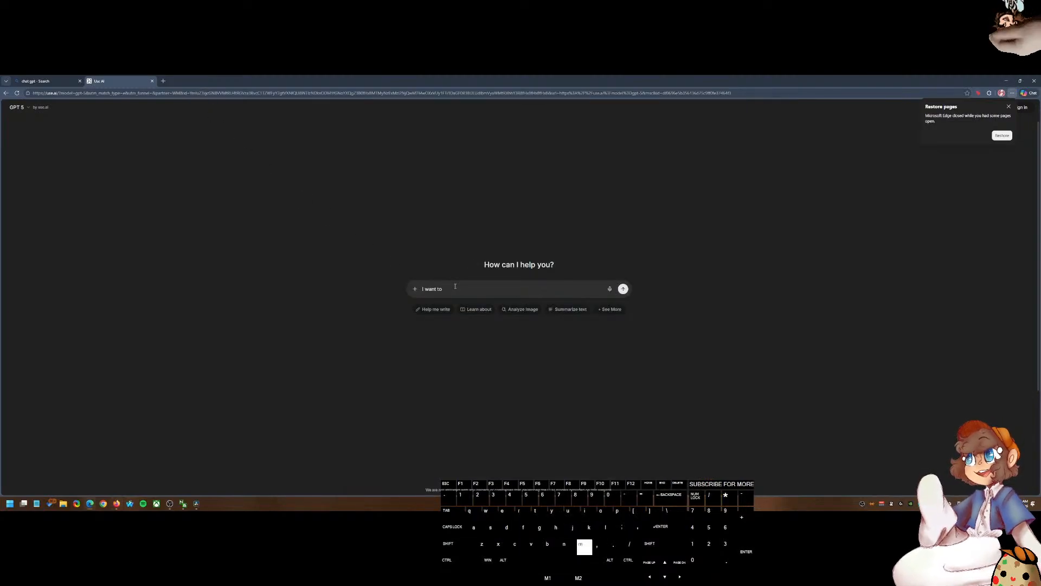
{"action": "type", "text": " make a preset in "}
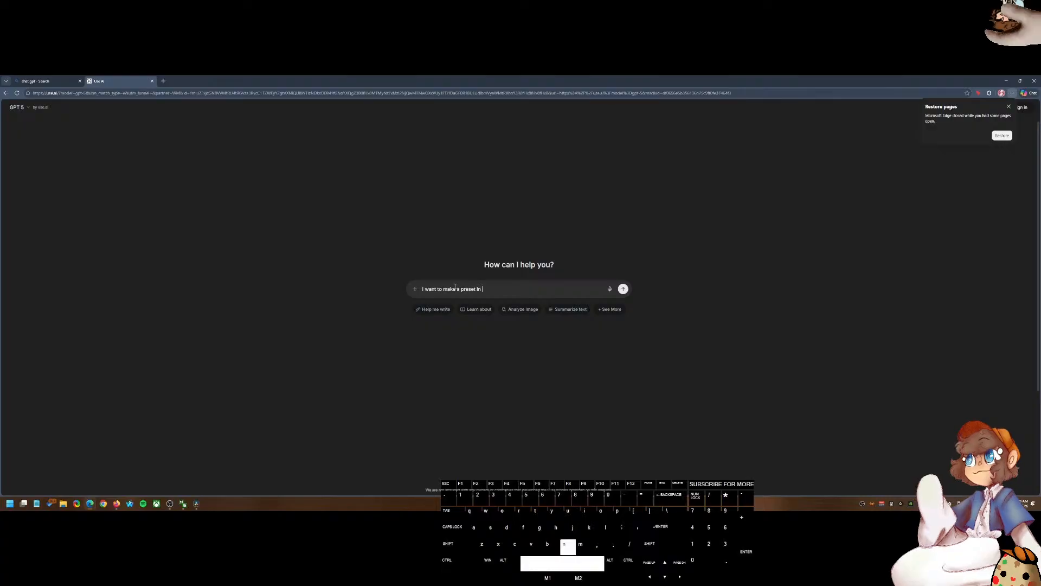
{"action": "type", "text": "Davinic"}
{"action": "key", "text": "BackSpace"}
{"action": "type", "text": "ci"}
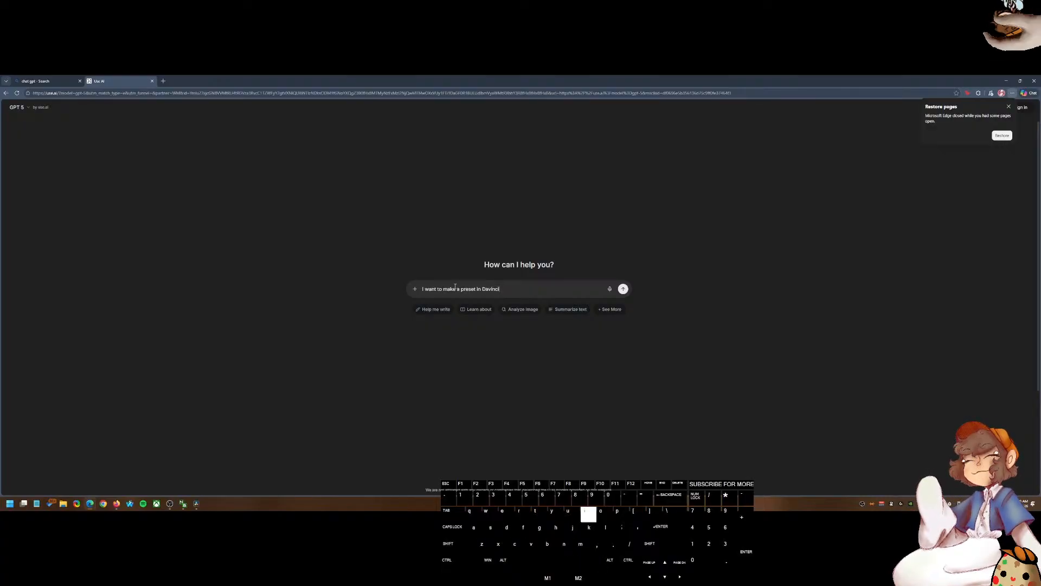
{"action": "type", "text": " Resolve"}
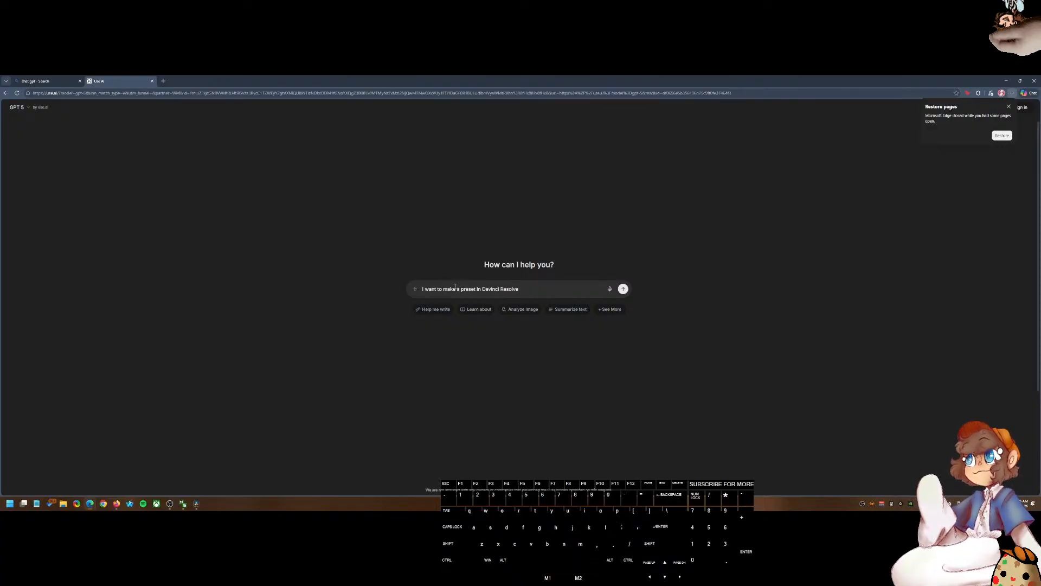
{"action": "type", "text": " that lets me apply a"}
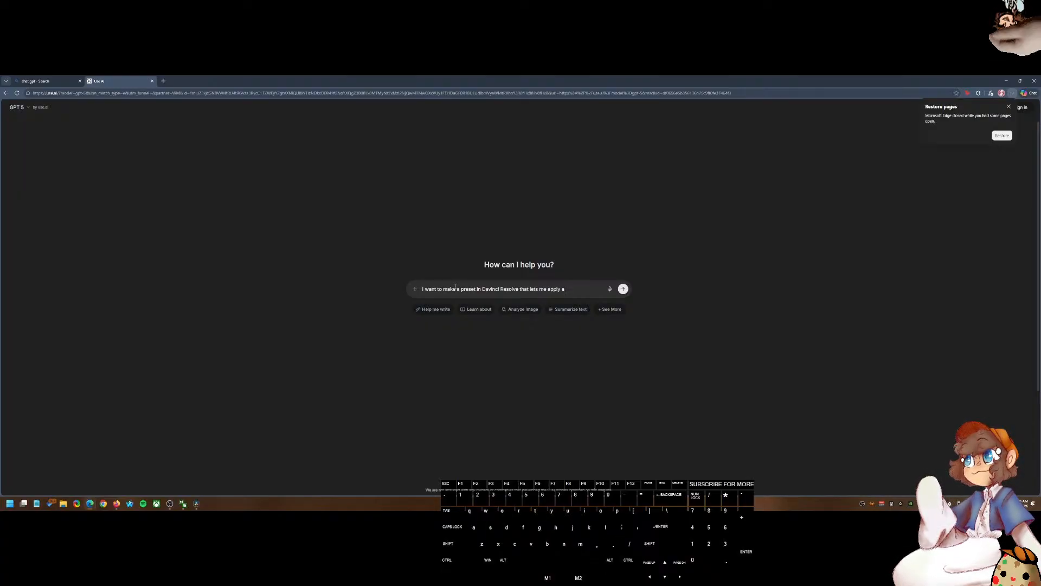
{"action": "type", "text": " crop and"}
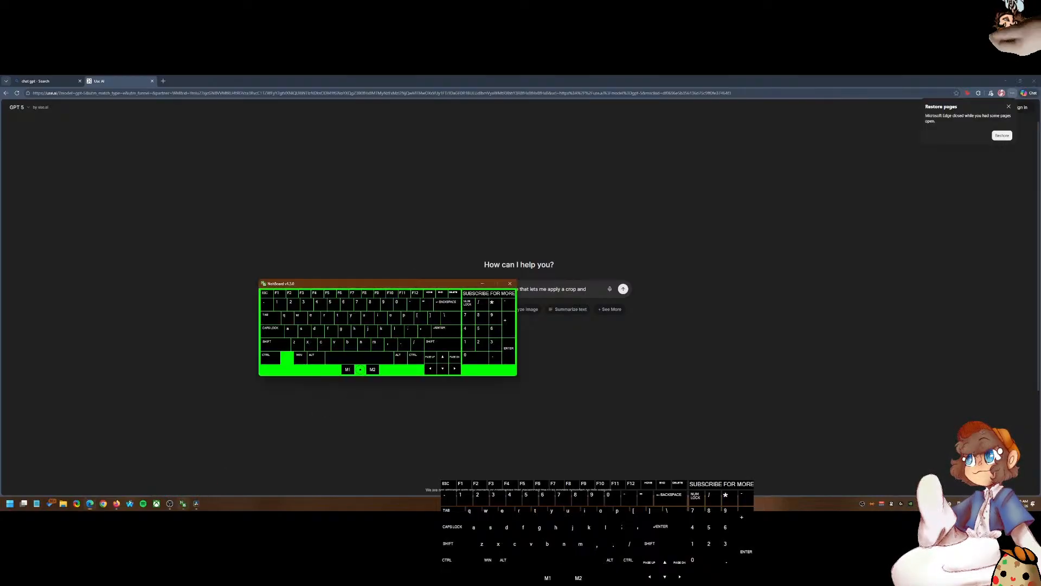
{"action": "left_click", "coordinate": [197, 504]}
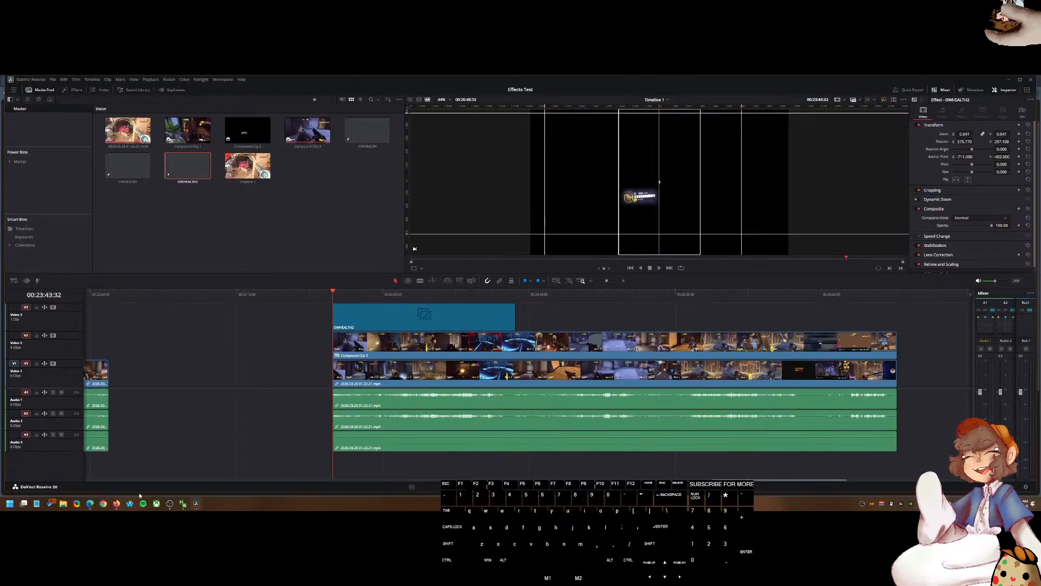
{"action": "left_click", "coordinate": [116, 504]}
{"action": "left_click", "coordinate": [90, 504]}
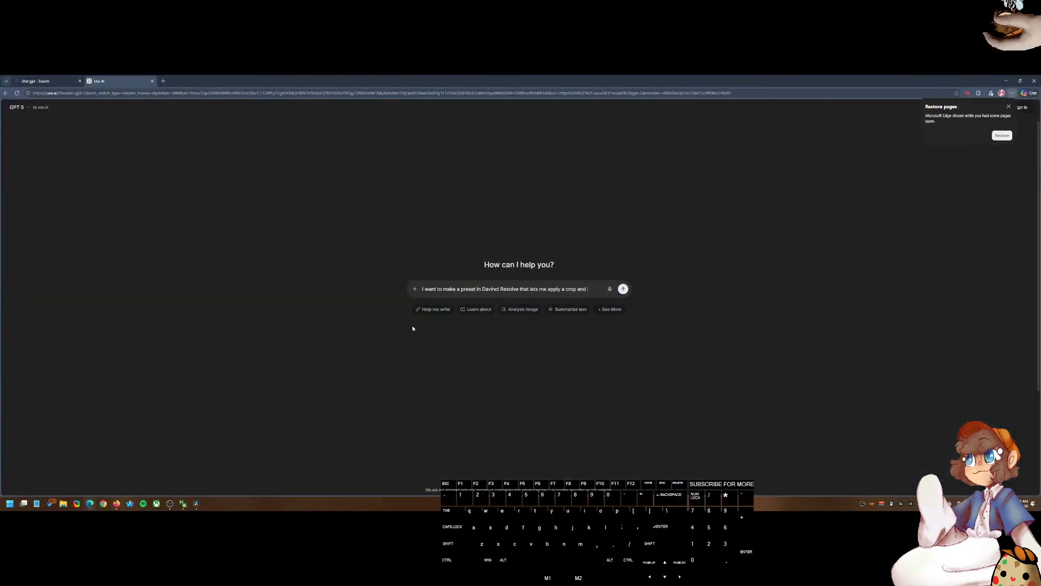
Step: Continue the prompt explaining that adjustment clip layers affect all layers below, defeating the purpose of cropping out a small portion
{"action": "type", "text": "ransform on"}
{"action": "type", "text": " a video I put it on"}
{"action": "type", "text": ". I tried using"}
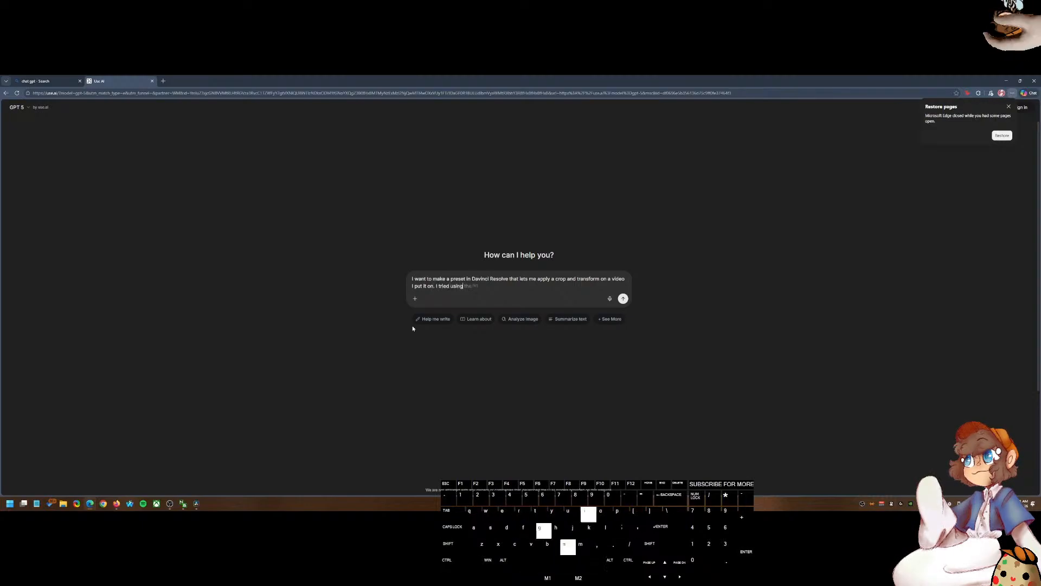
{"action": "type", "text": " Ad"}
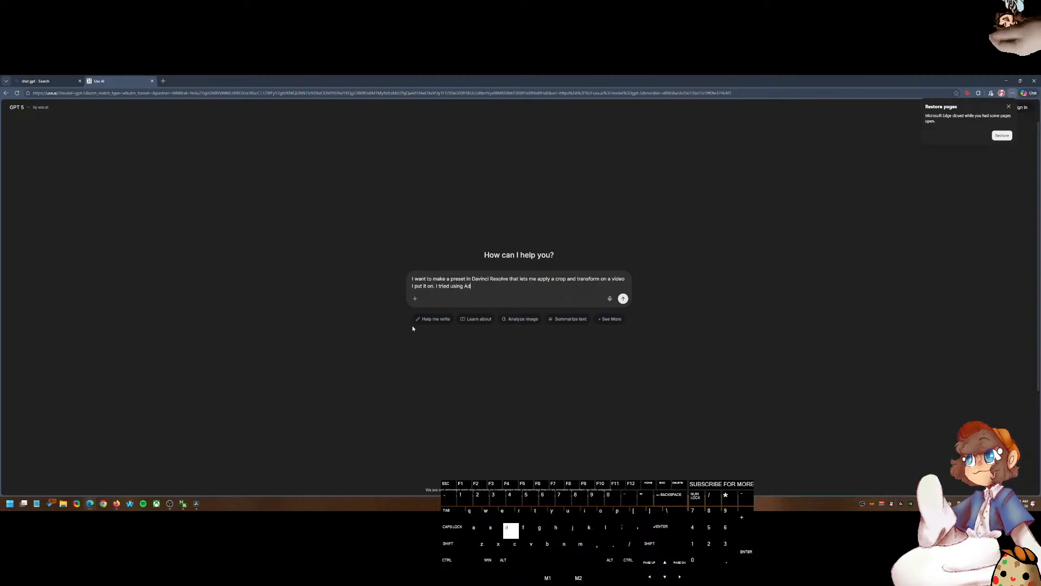
{"action": "type", "text": "justment clip"}
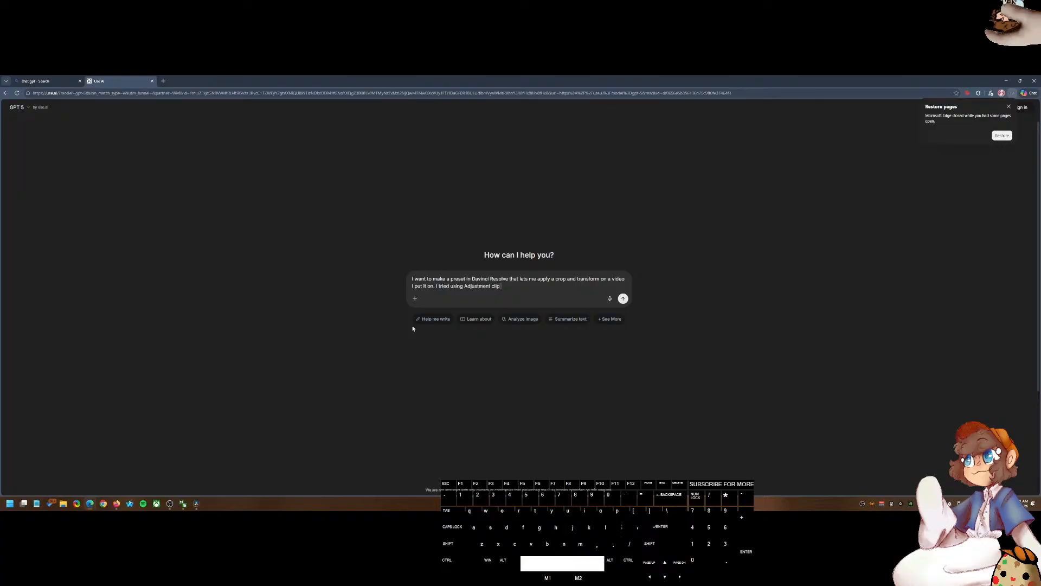
{"action": "type", "text": " layers which are cool but"}
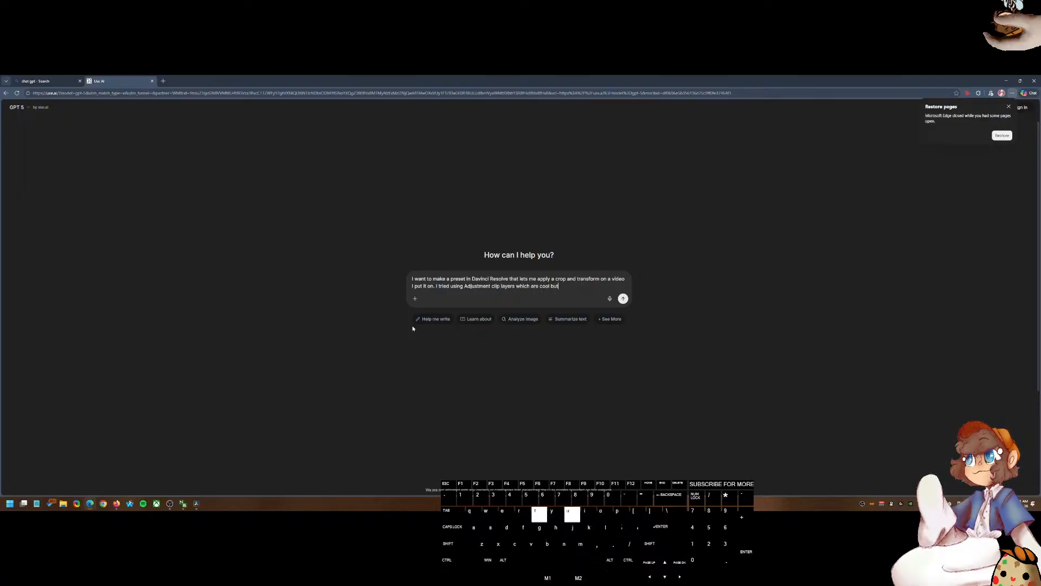
{"action": "type", "text": " effect all the layers "}
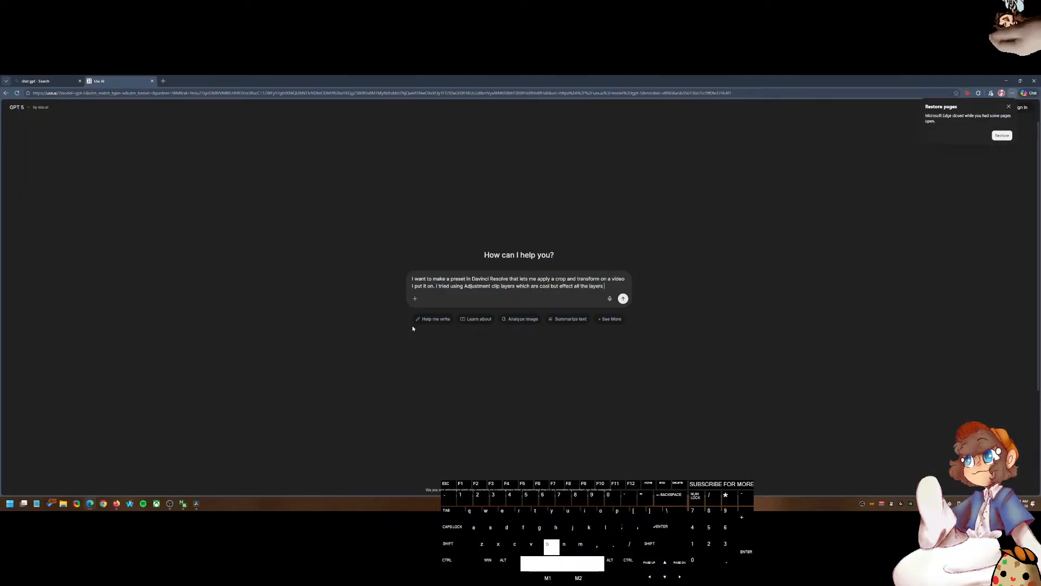
{"action": "type", "text": "below which kefeat"}
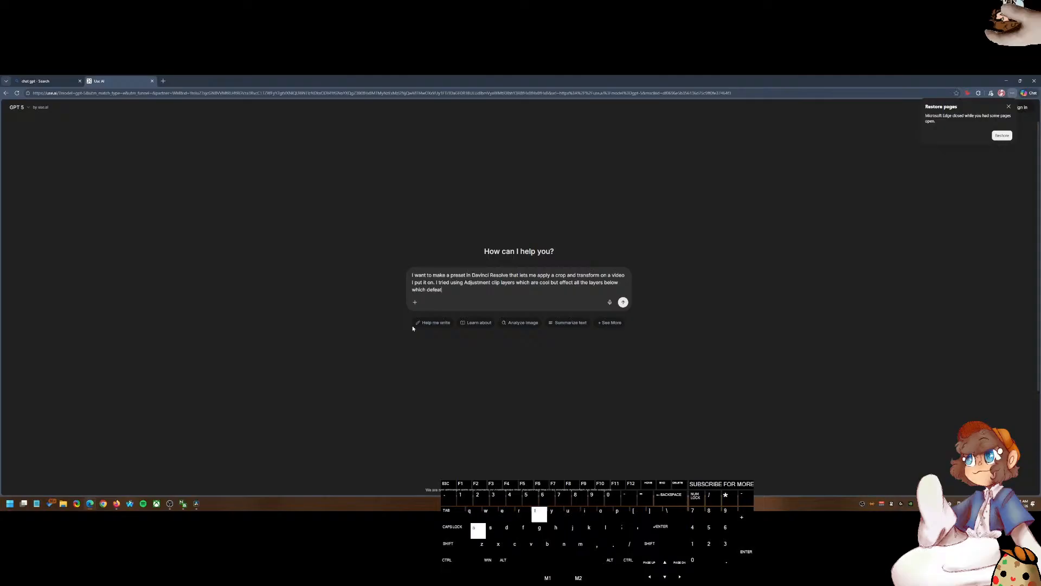
{"action": "type", "text": "s the purpose of cropping"}
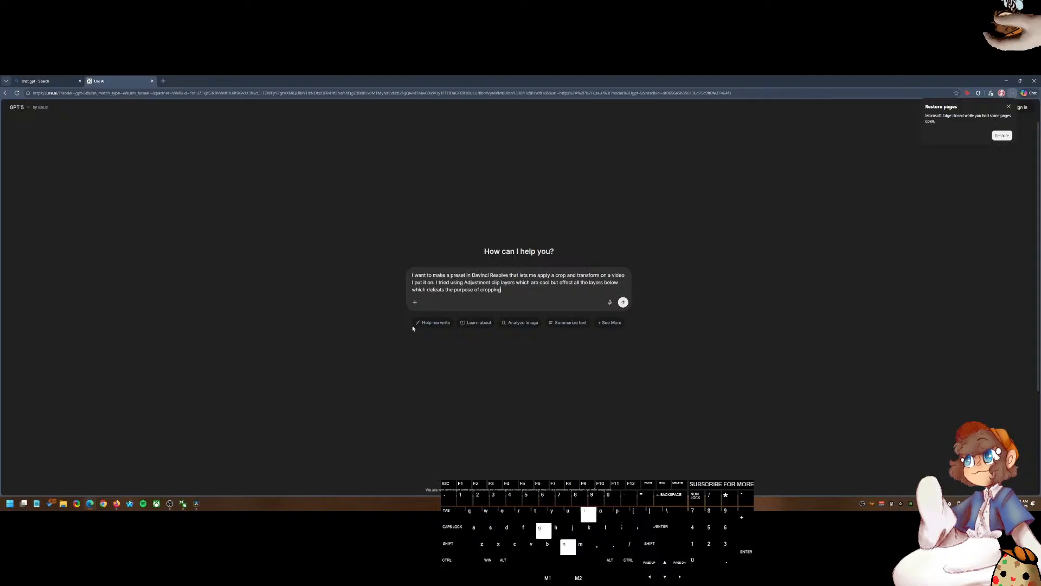
{"action": "type", "text": " out a small portion and then putting it "}
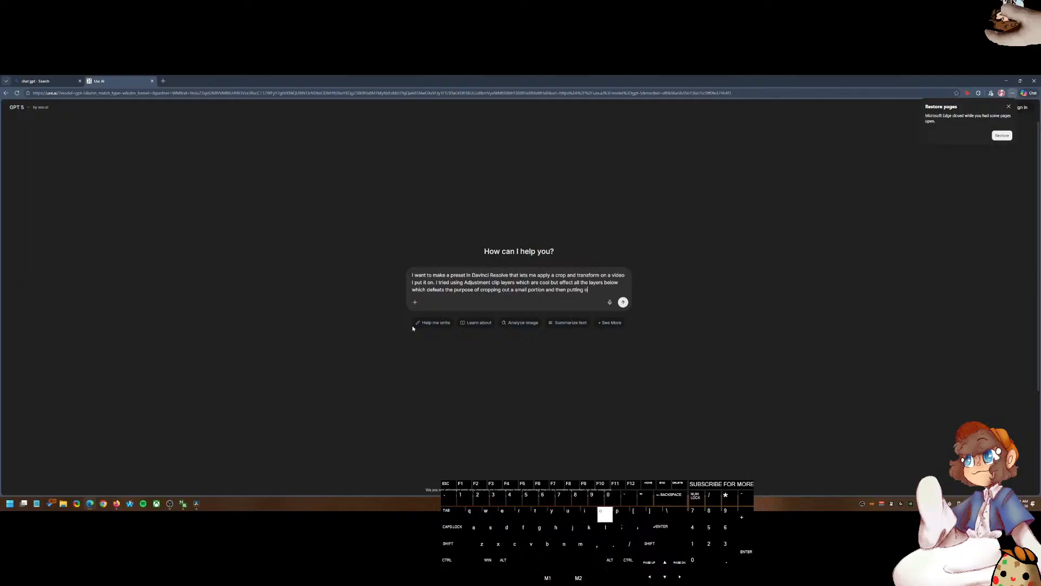
{"action": "type", "text": "over the rest of the"}
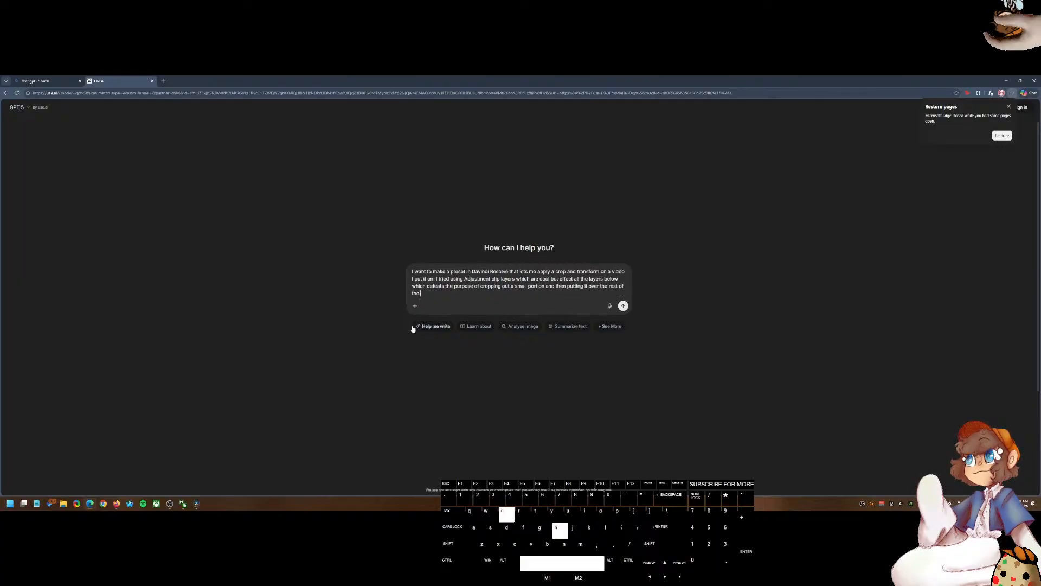
{"action": "type", "text": " video"}
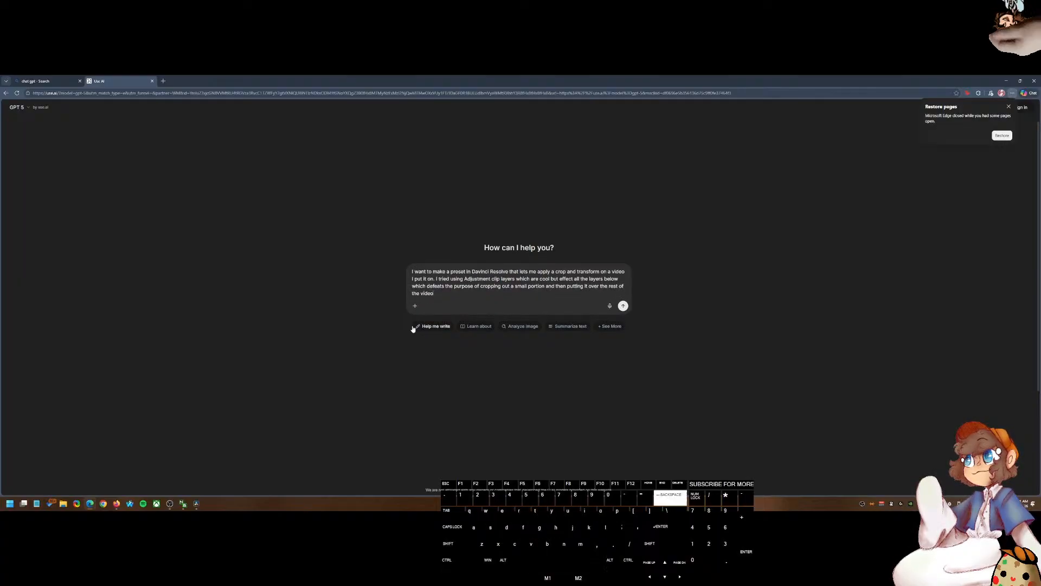
{"action": "type", "text": ". (This is so I can ge"}
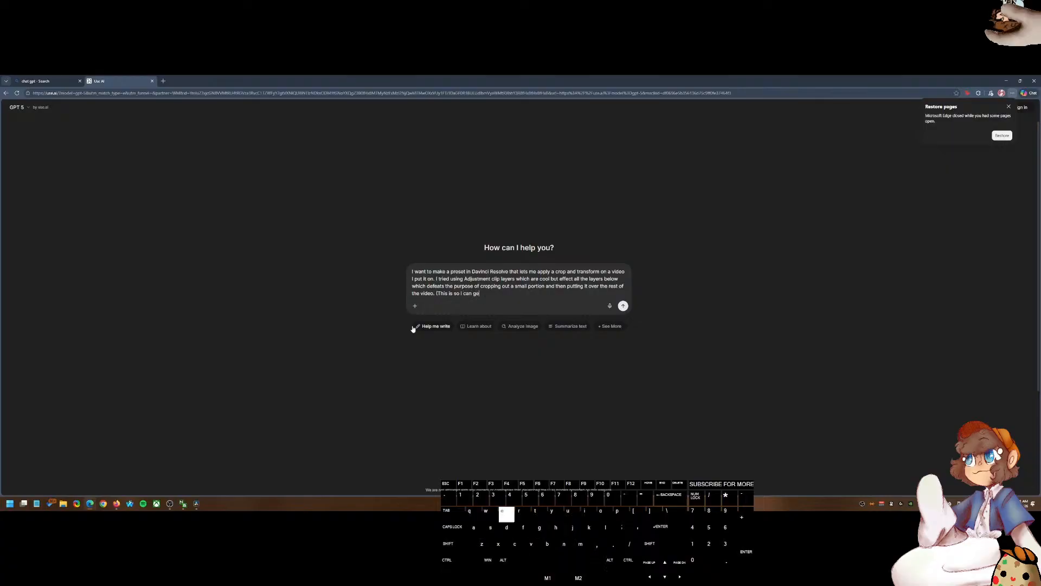
{"action": "type", "text": "t the game ui on scdreen"}
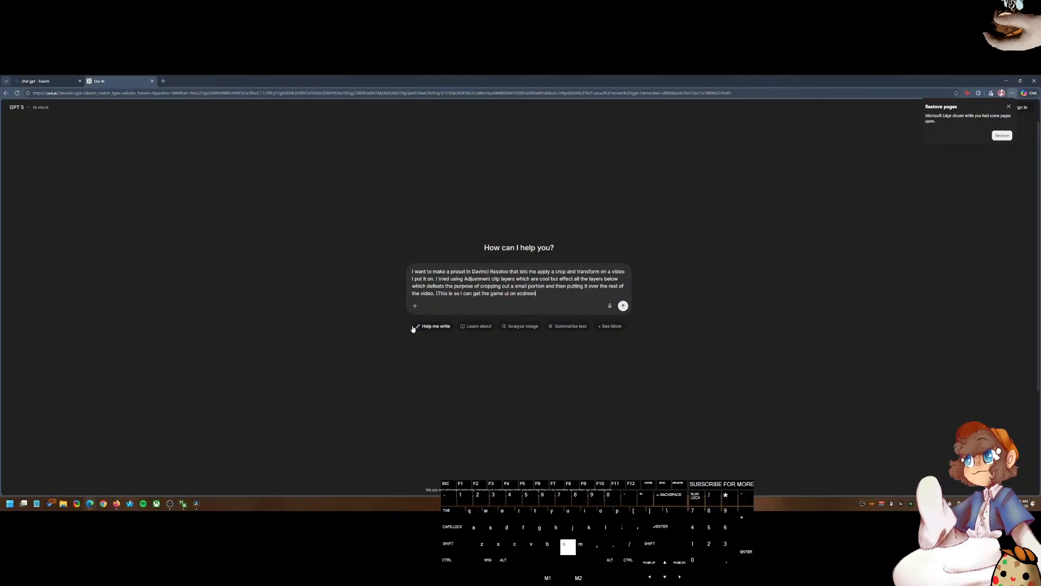
{"action": "type", "text": "screen for shortg"}
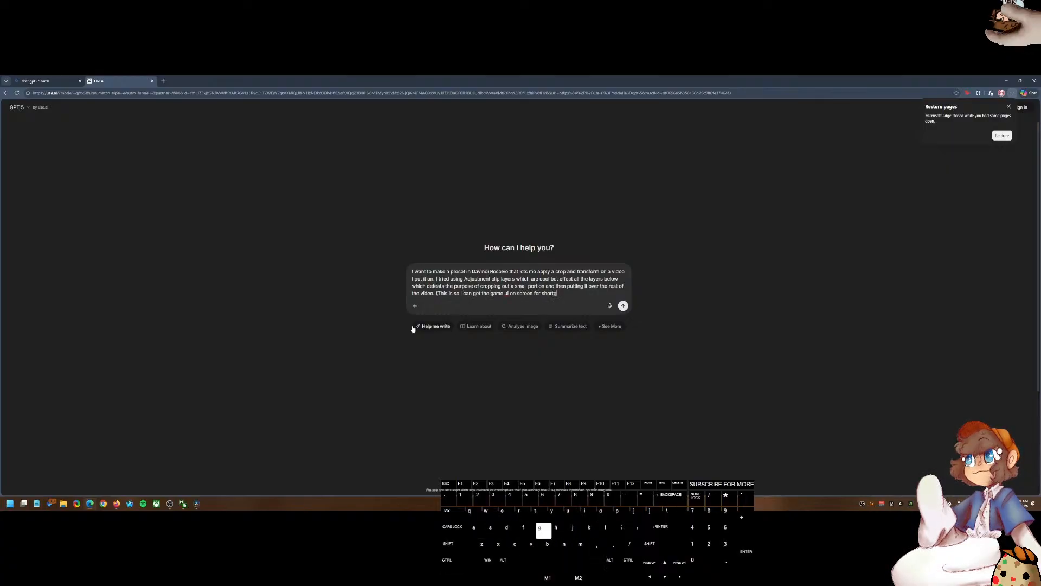
Step: Finish the prompt noting it is to get the game UI on screen for shortform content, and send it
{"action": "key", "text": "BackSpace"}
{"action": "type", "text": "form cont"}
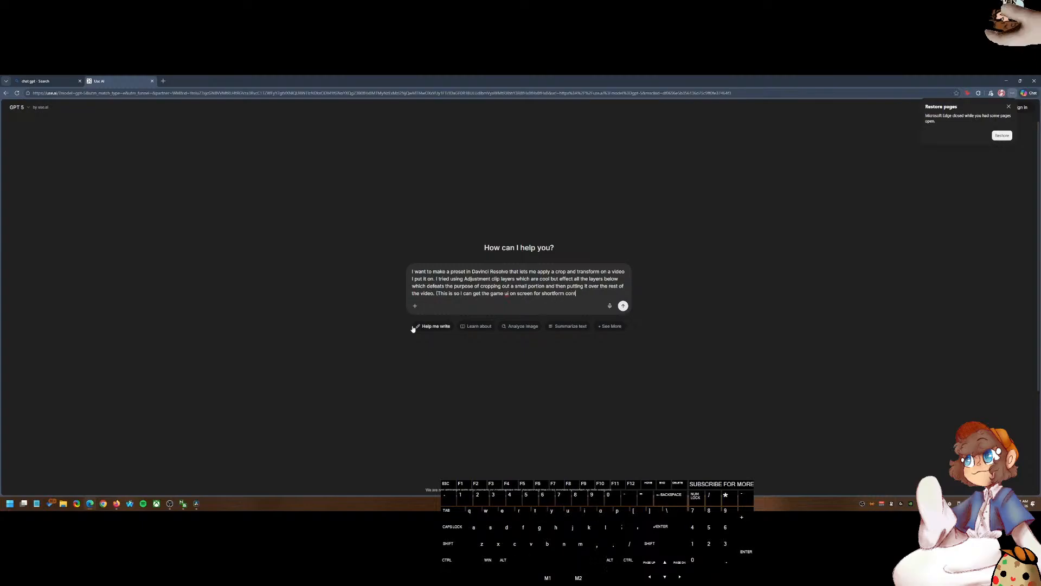
{"action": "type", "text": "ent wilthout much work.)"}
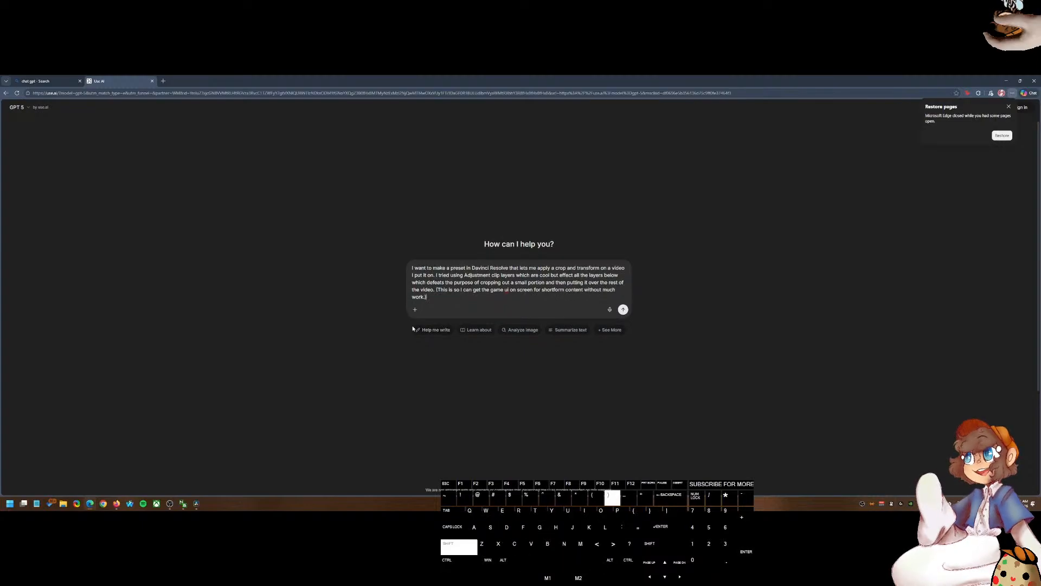
{"action": "key", "text": "Return"}
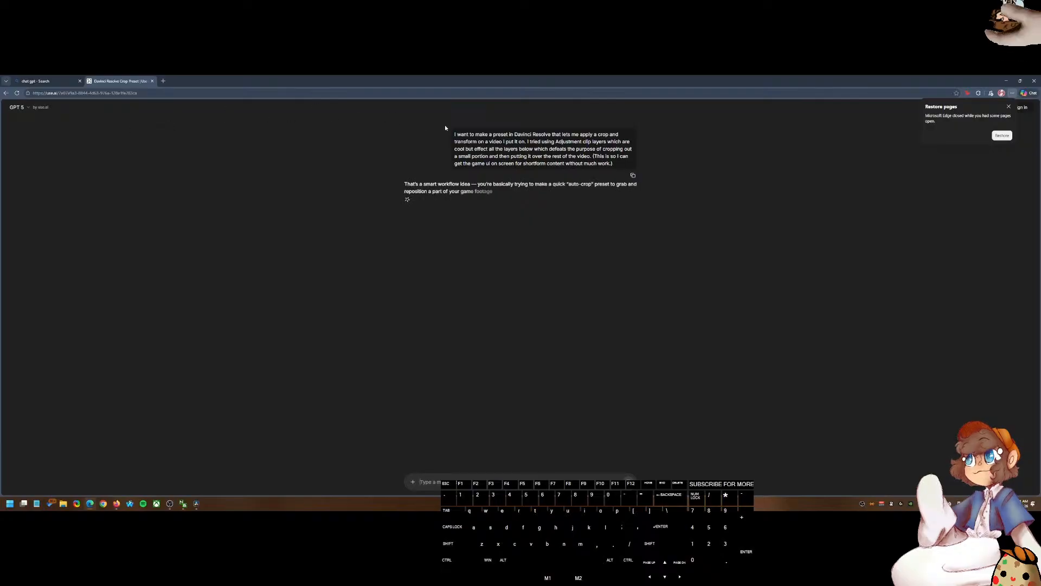
Step: Copy the sent prompt text, close this chat tab, and open ChatGPT from the search results instead
{"action": "left_click_drag", "start_coordinate": [618, 165], "coordinate": [453, 139]}
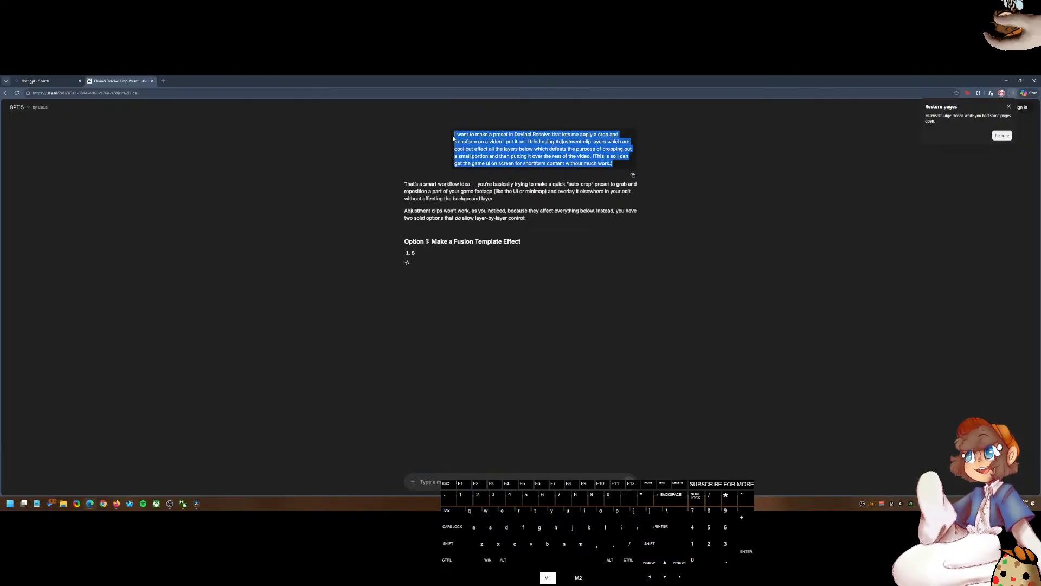
{"action": "key", "text": "ctrl+c"}
{"action": "key", "text": "ctrl+w"}
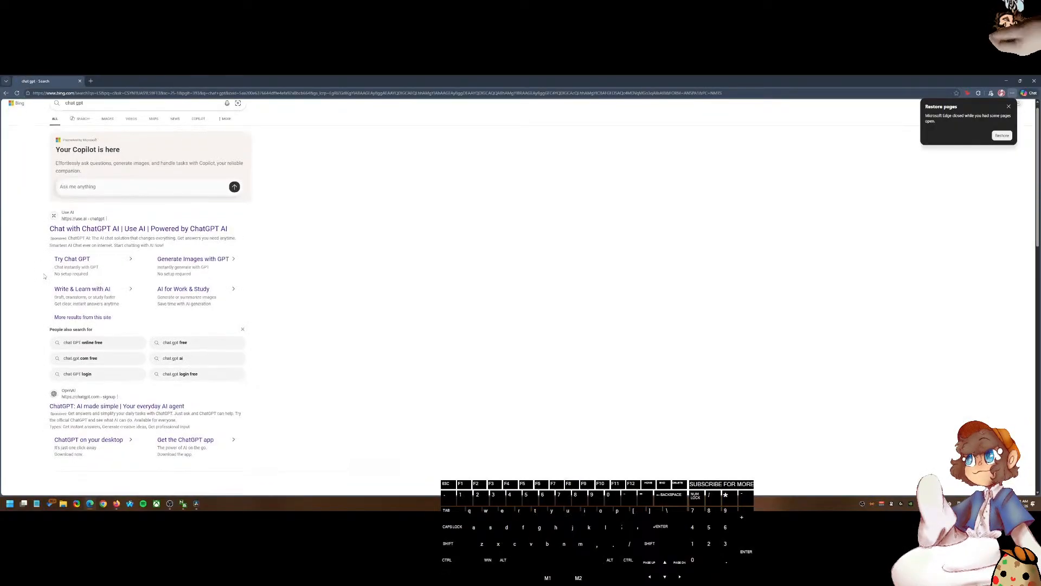
{"action": "left_click", "coordinate": [119, 321]}
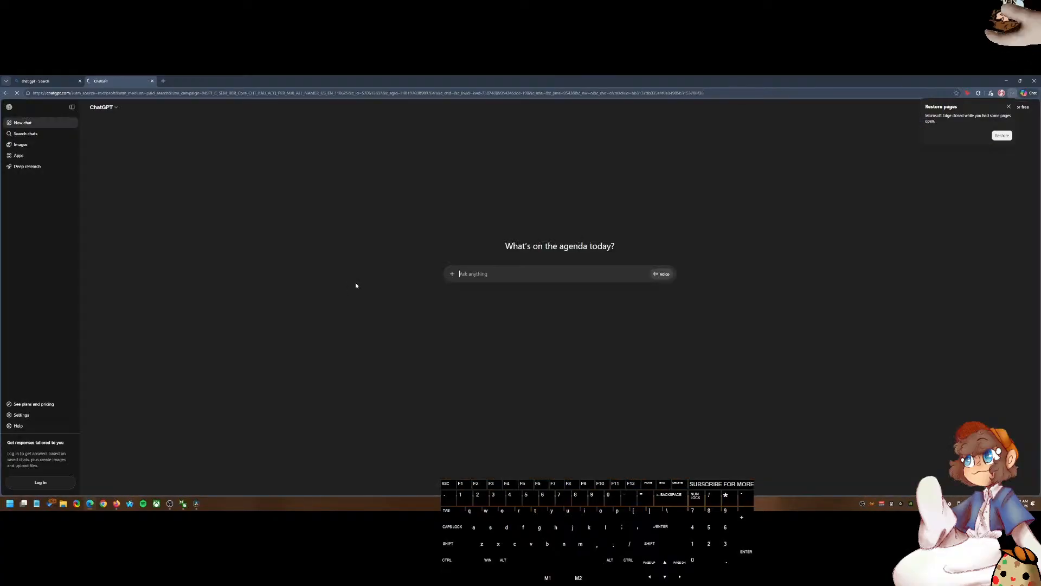
Step: Paste the copied prompt into ChatGPT, send it, dismiss the sign-in popup, and read the suggested preset methods
{"action": "key", "text": "ctrl+v"}
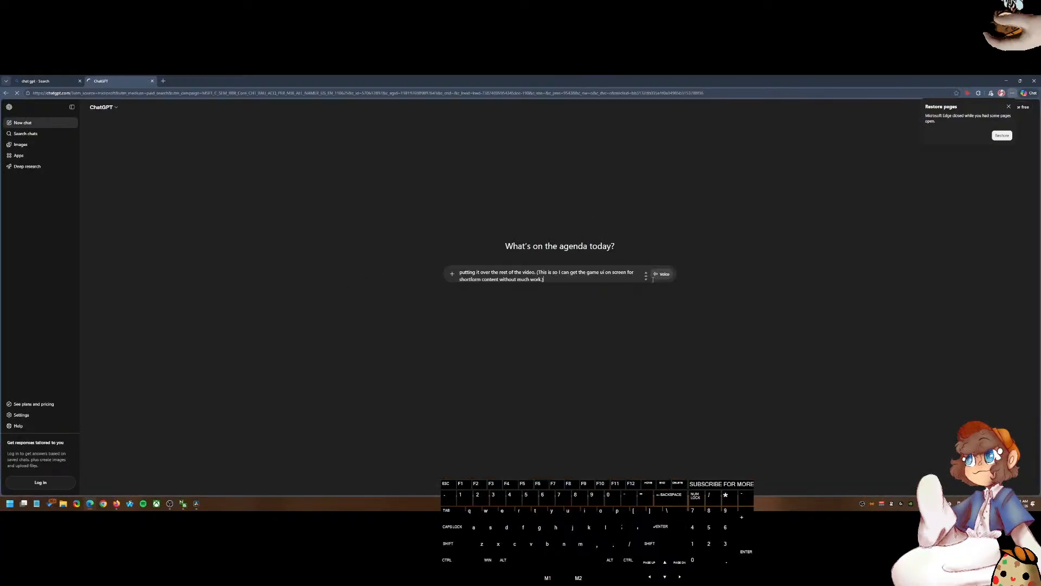
{"action": "key", "text": "Return"}
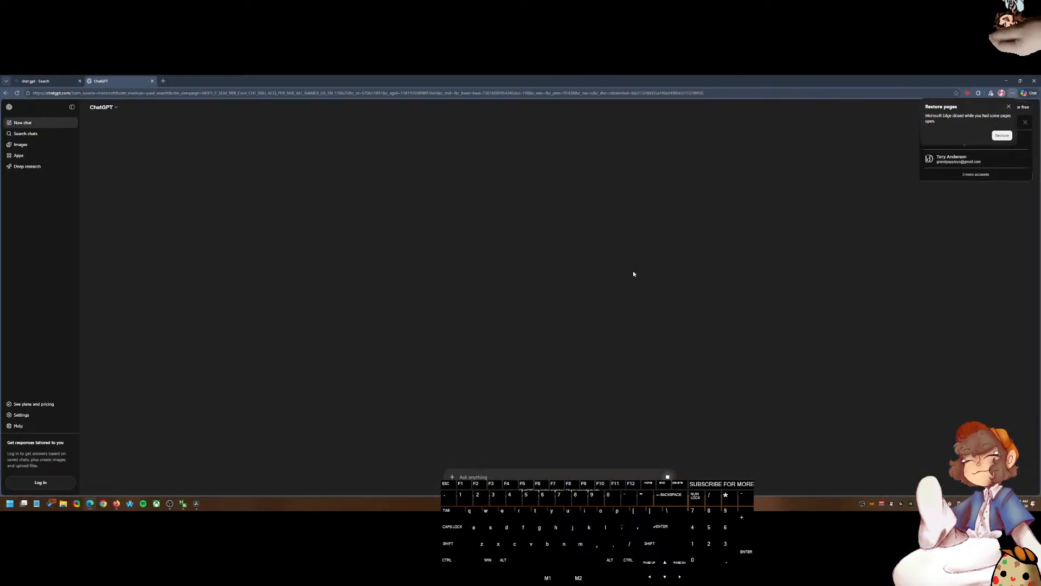
{"action": "left_click", "coordinate": [1008, 106]}
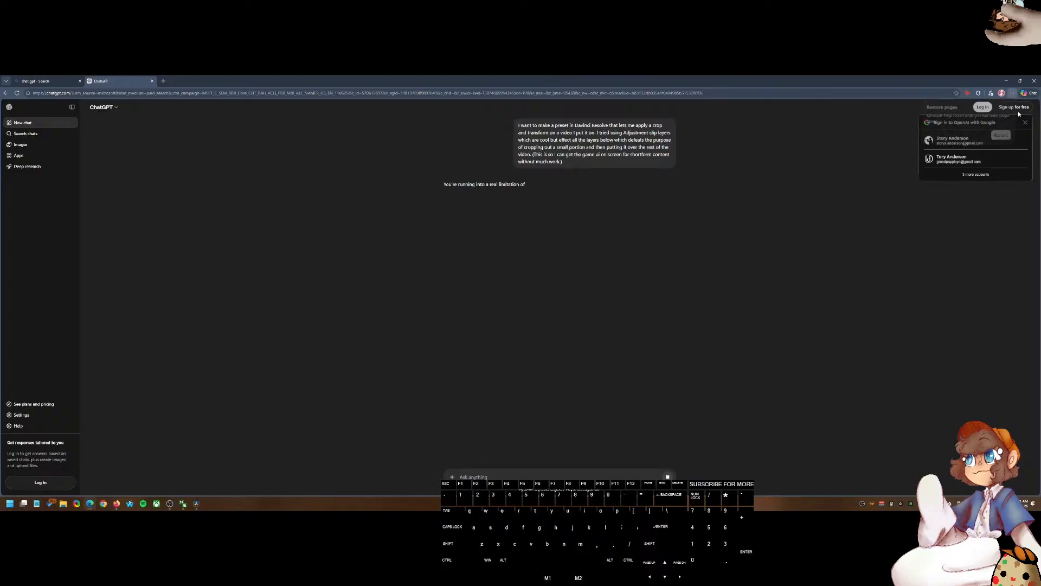
{"action": "left_click", "coordinate": [1025, 122]}
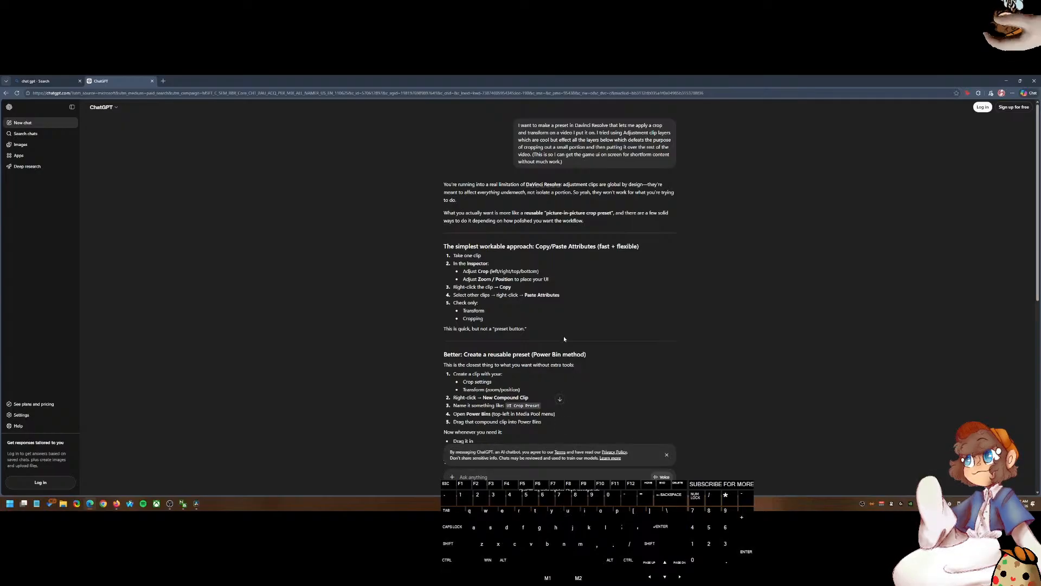
{"action": "scroll", "coordinate": [567, 341], "scroll_direction": "down", "scroll_amount": 1}
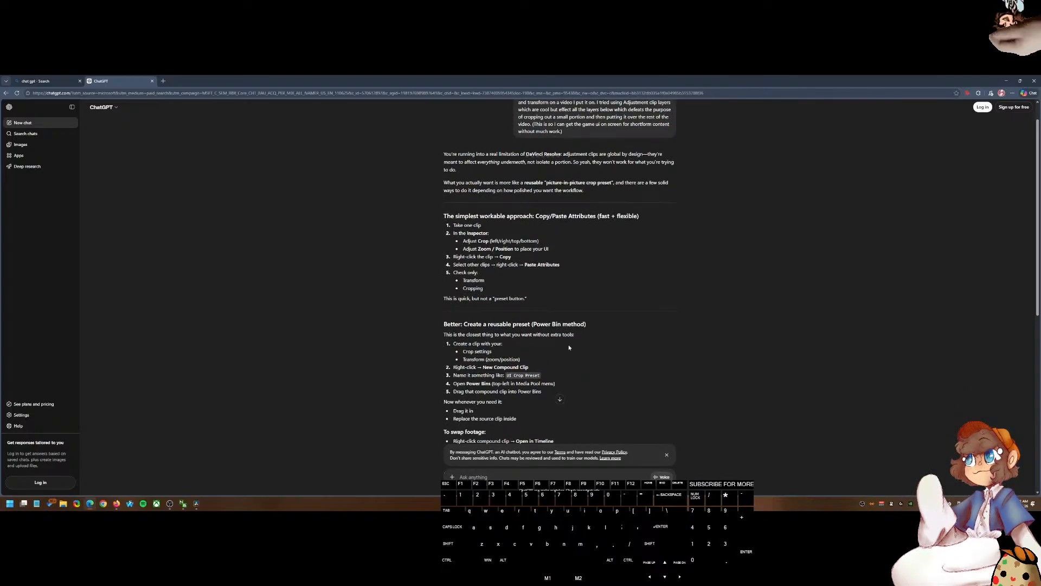
{"action": "scroll", "coordinate": [573, 352], "scroll_direction": "down", "scroll_amount": 1}
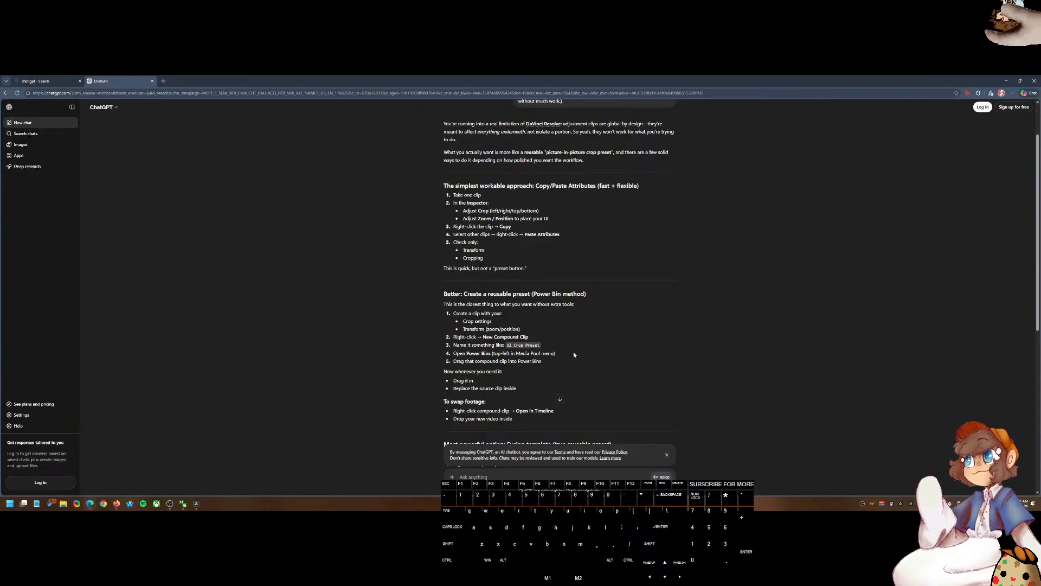
{"action": "scroll", "coordinate": [574, 354], "scroll_direction": "down", "scroll_amount": 2}
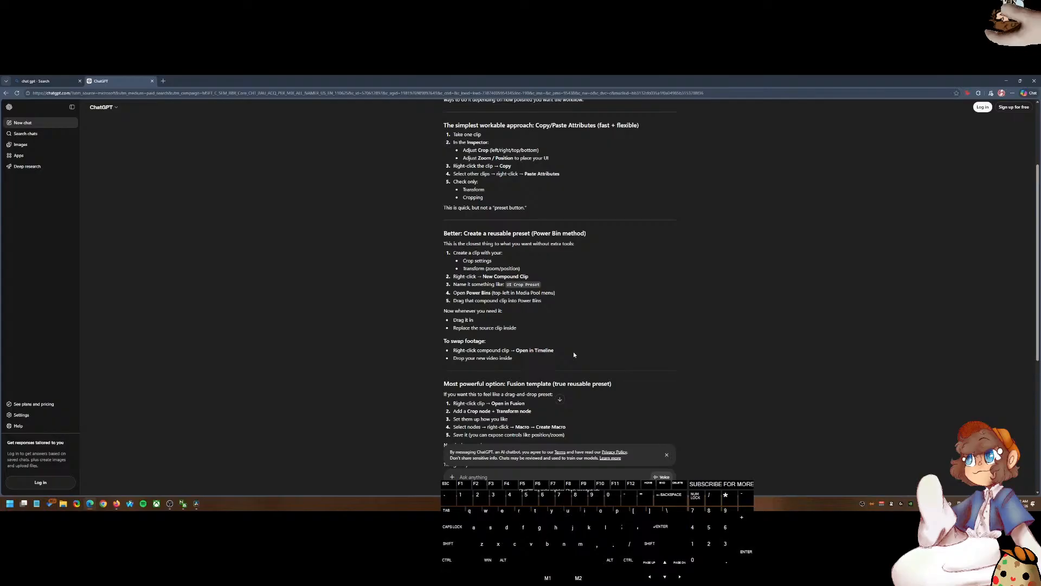
Step: Leave ChatGPT and open your own YouTube channel in a new tab of the other browser window
{"action": "left_click", "coordinate": [44, 80]}
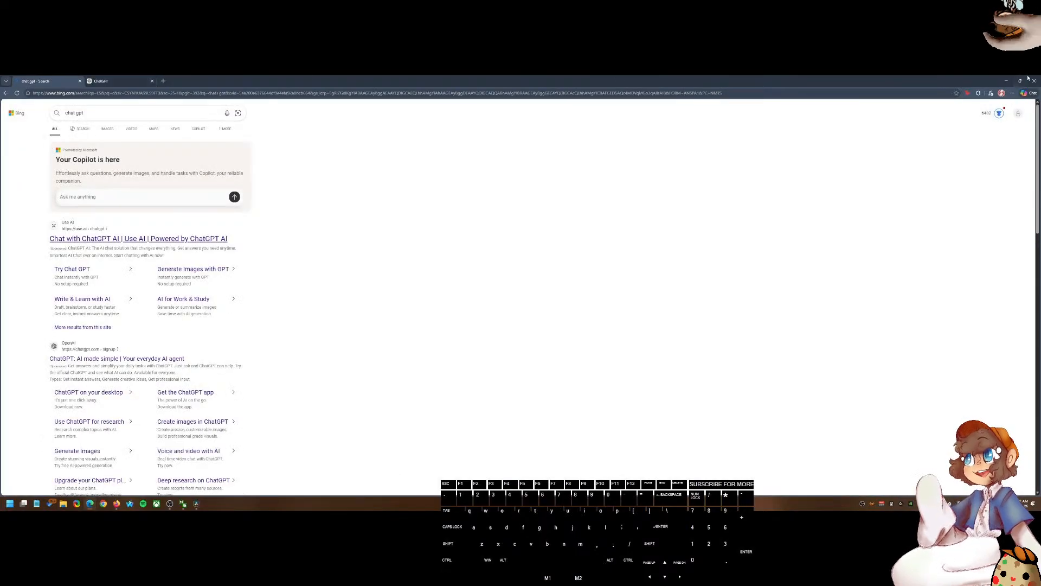
{"action": "left_click", "coordinate": [1006, 80]}
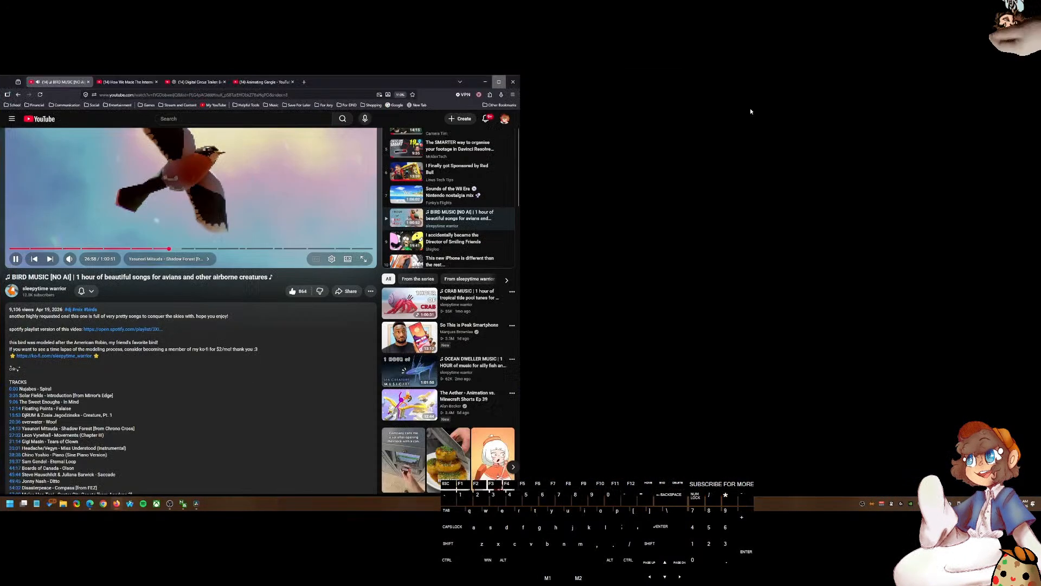
{"action": "left_click", "coordinate": [499, 82]}
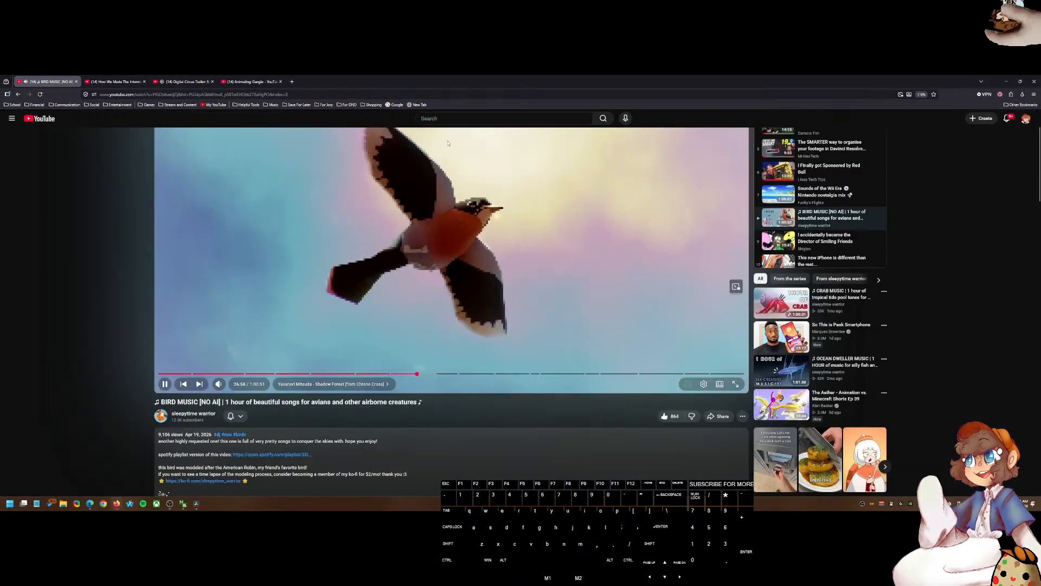
{"action": "left_click", "coordinate": [292, 82]}
{"action": "left_click", "coordinate": [194, 105]}
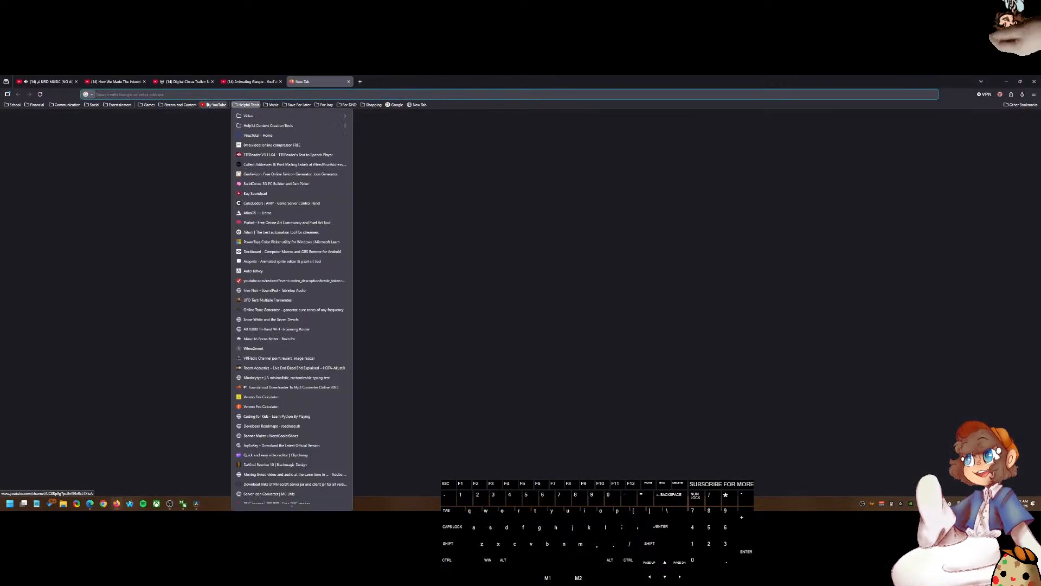
{"action": "left_click", "coordinate": [215, 105]}
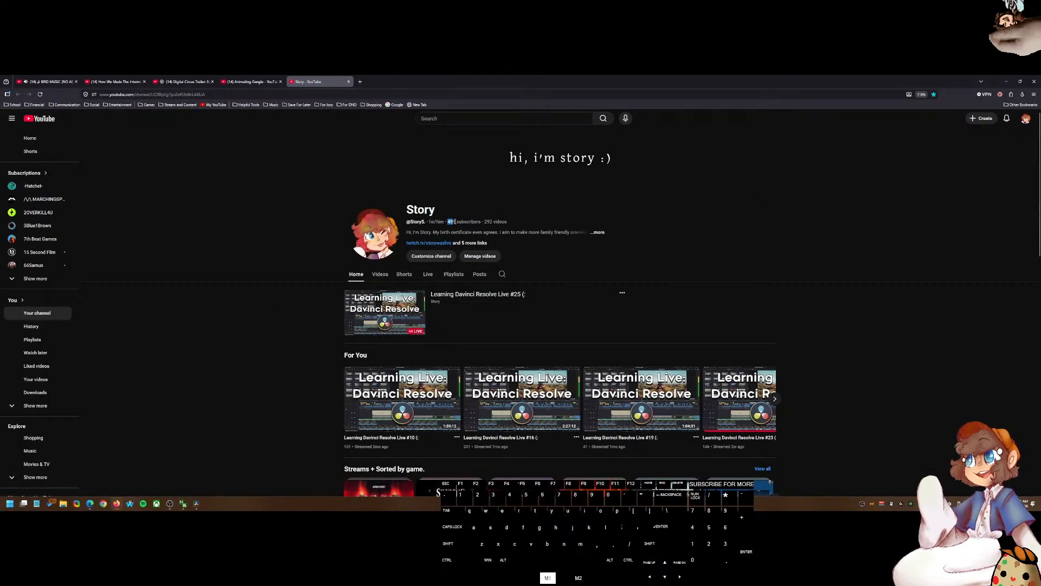
Step: Open the Helpful Davinci Videos playlist from the channel's playlists
{"action": "left_click_drag", "start_coordinate": [455, 222], "coordinate": [457, 222]}
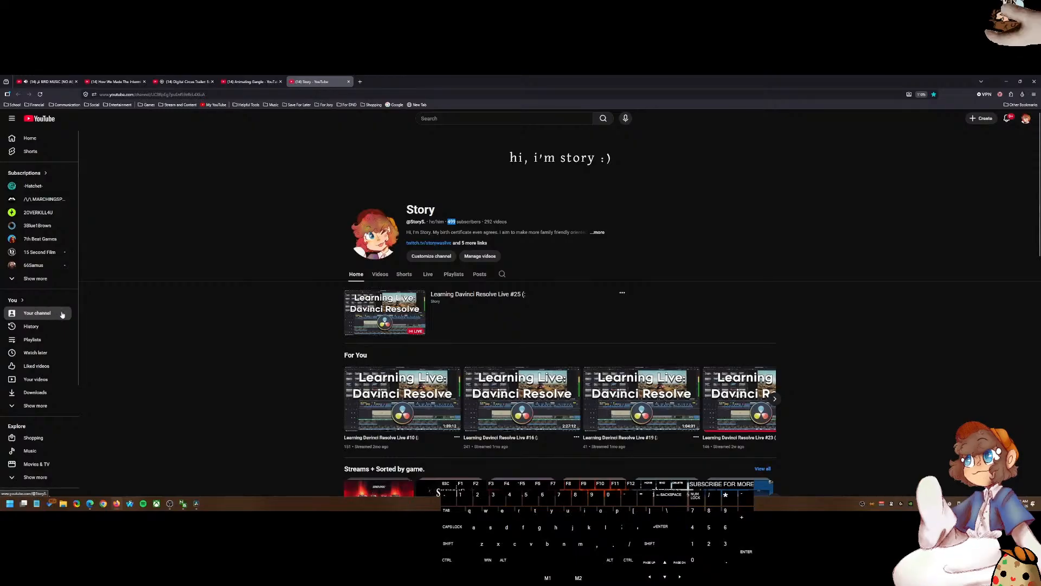
{"action": "left_click", "coordinate": [44, 340]}
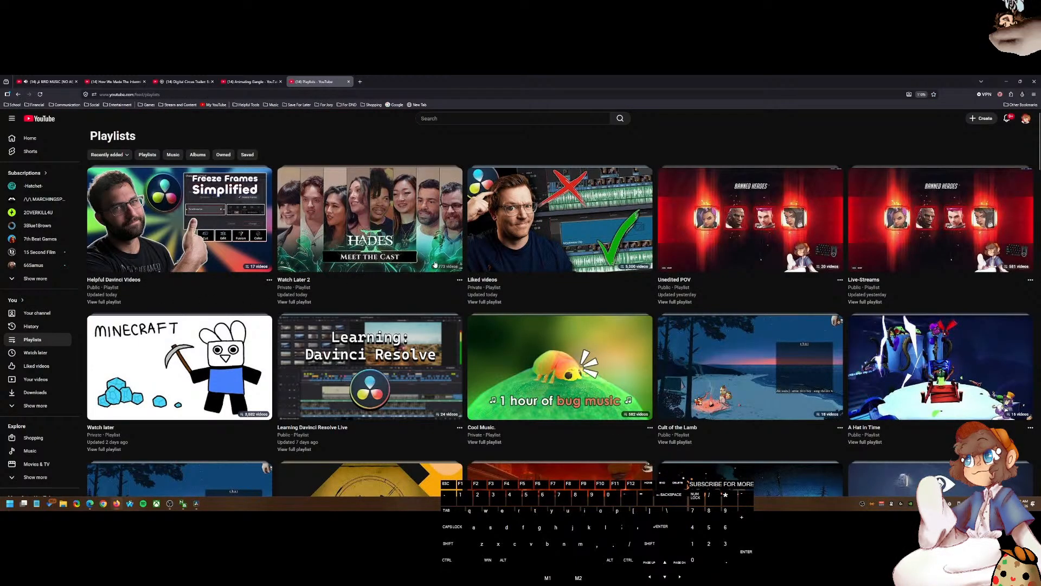
{"action": "mouse_move", "coordinate": [328, 260]}
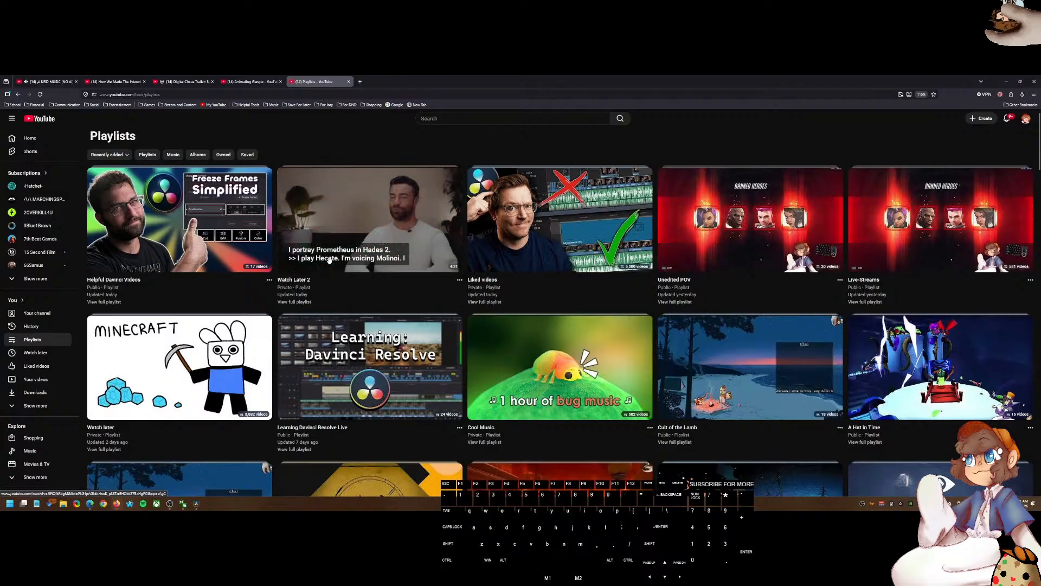
{"action": "left_click", "coordinate": [210, 266]}
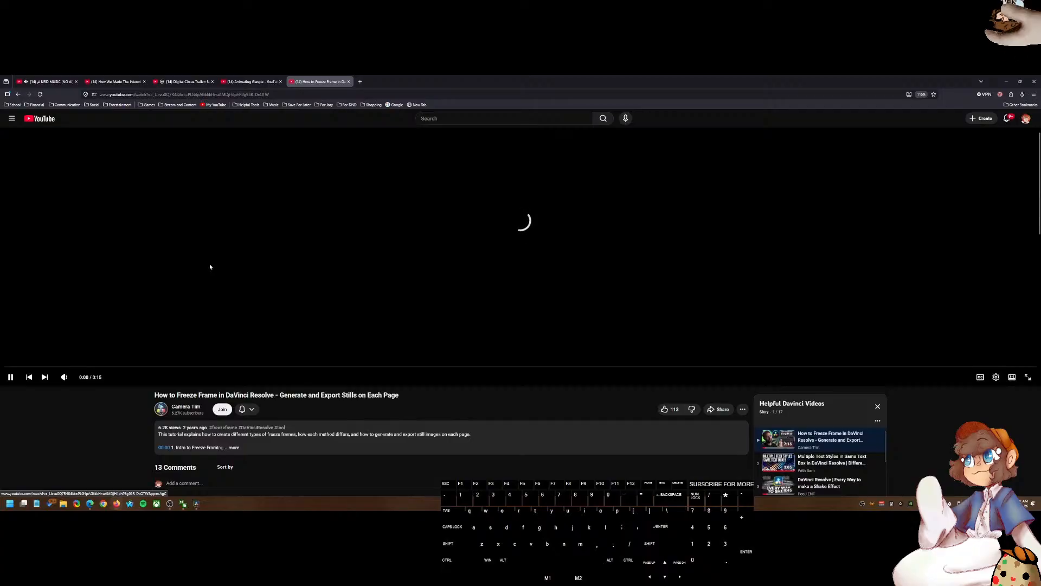
Step: Scroll the playlist queue and open the video Create your own PRESETS in Davinci Resolve 18
{"action": "left_click", "coordinate": [403, 282]}
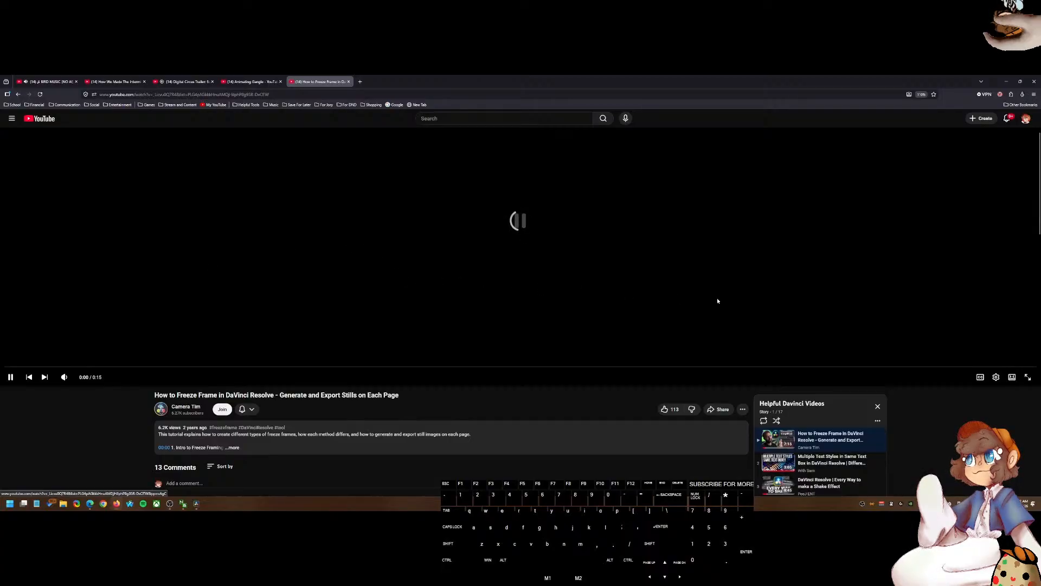
{"action": "scroll", "coordinate": [969, 319], "scroll_direction": "down", "scroll_amount": 3}
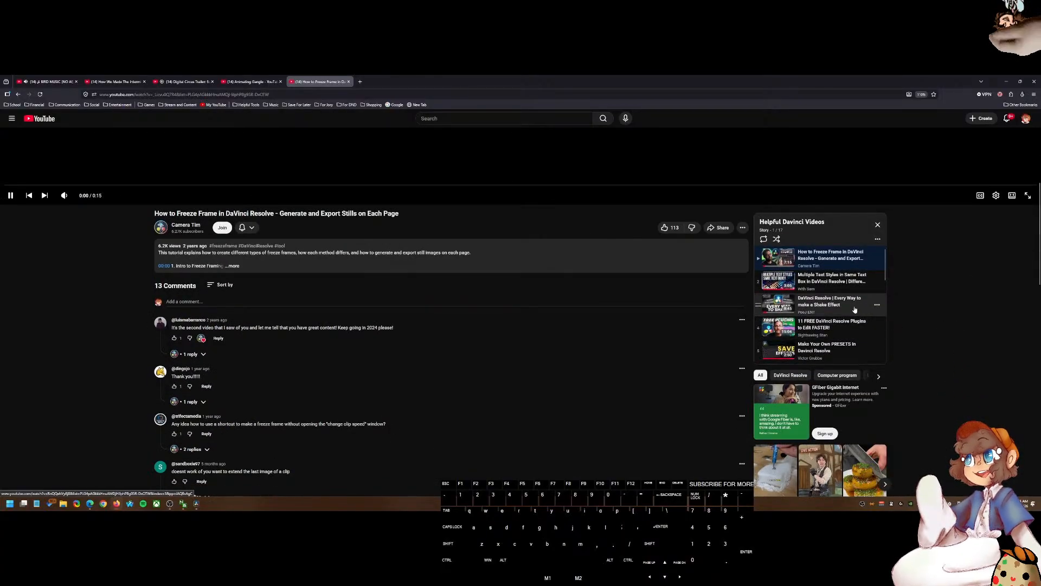
{"action": "scroll", "coordinate": [853, 309], "scroll_direction": "down", "scroll_amount": 5}
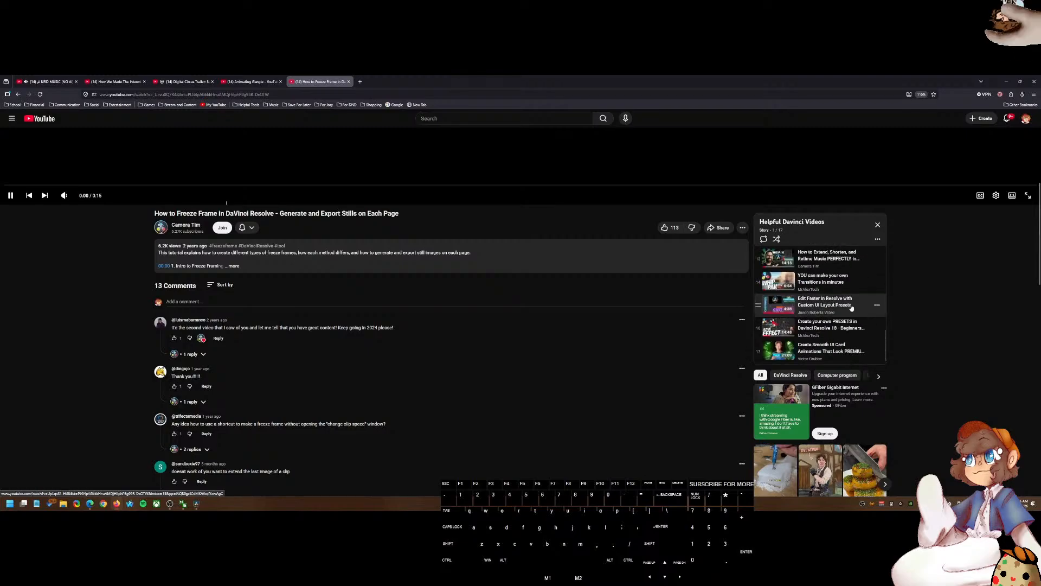
{"action": "left_click", "coordinate": [844, 347]}
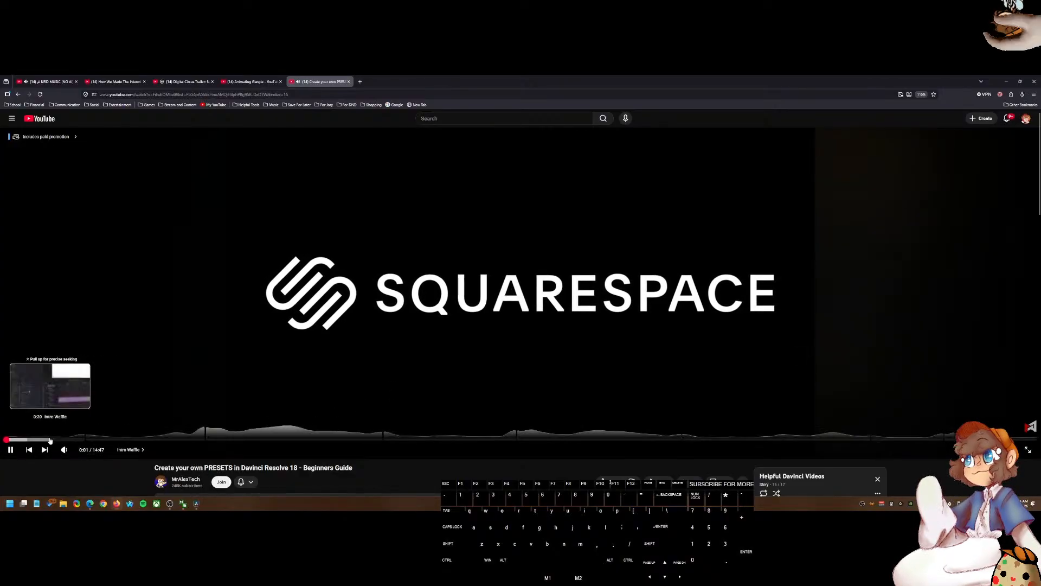
Step: Adjust the tutorial's playback speed and turn on captions
{"action": "left_click", "coordinate": [980, 449]}
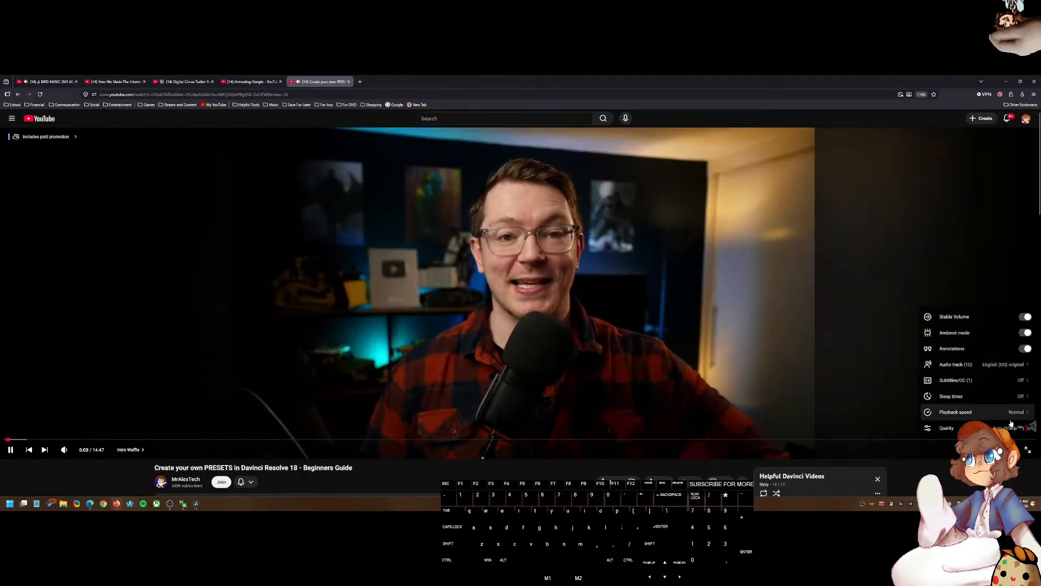
{"action": "left_click", "coordinate": [1003, 412]}
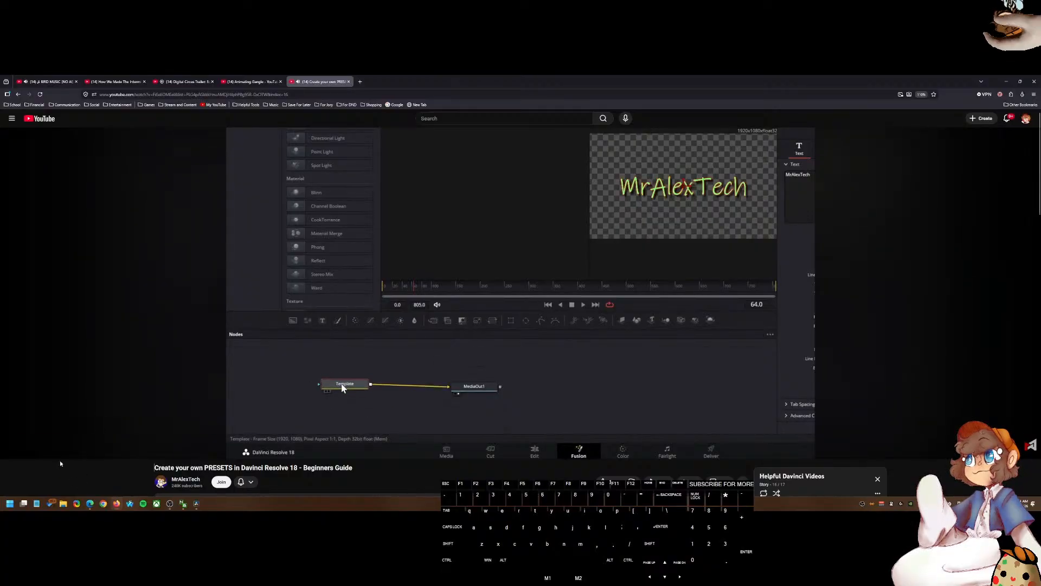
{"action": "key", "text": "c"}
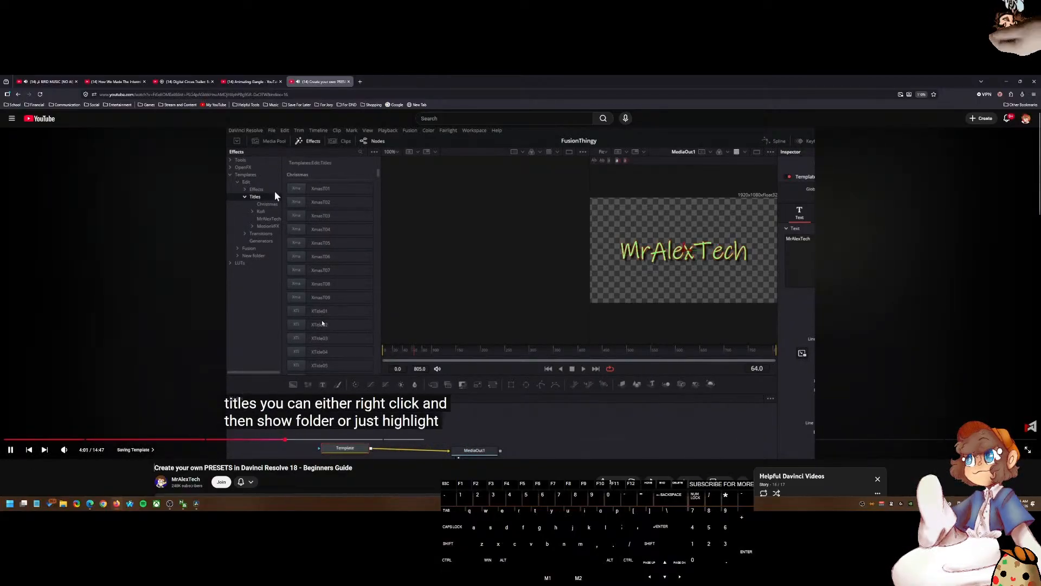
Step: Scrub the tutorial back to its Saving Template chapter and resume playback
{"action": "left_click", "coordinate": [287, 361]}
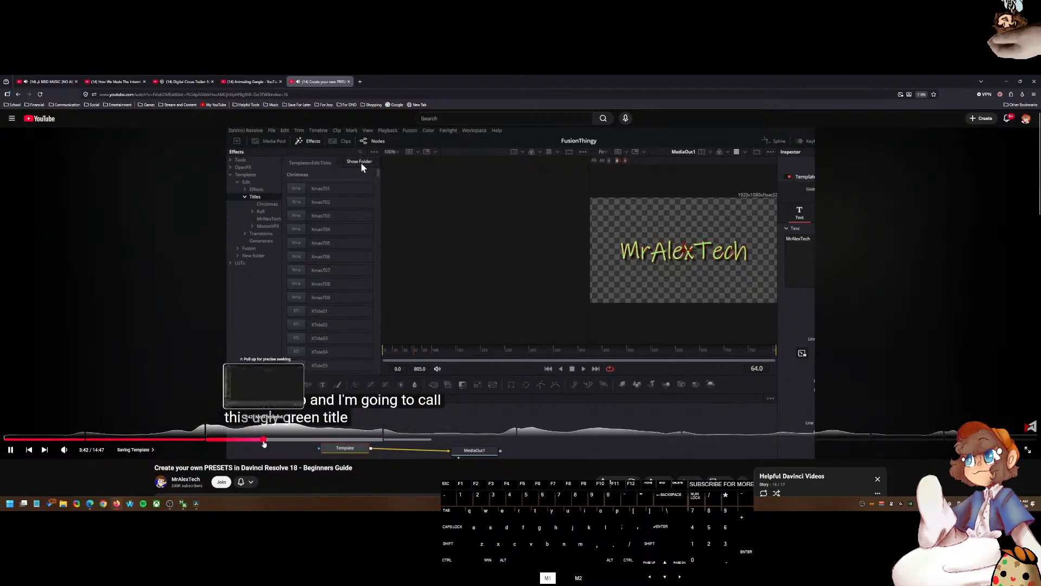
{"action": "left_click", "coordinate": [261, 439]}
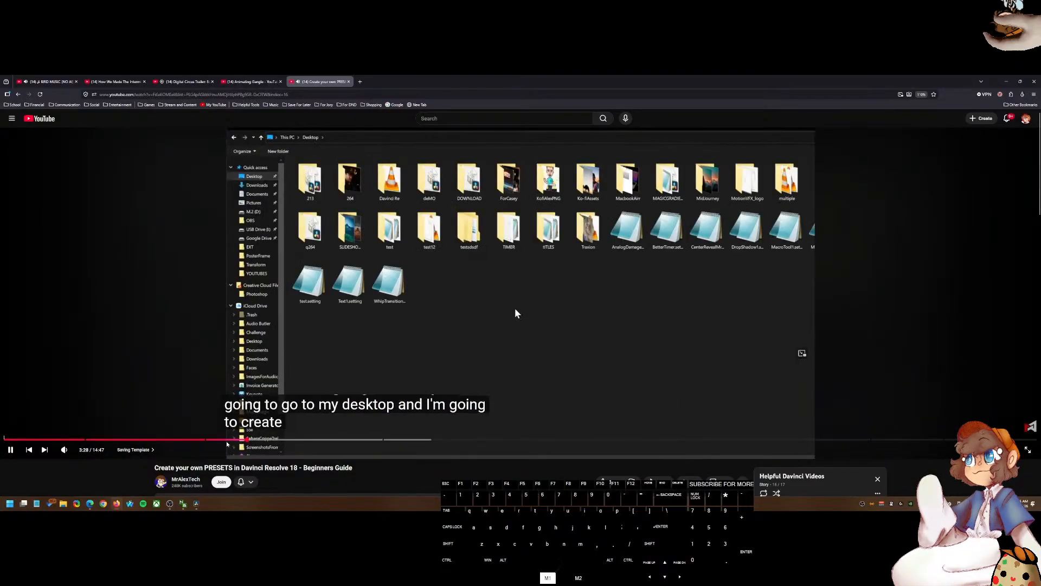
{"action": "left_click", "coordinate": [225, 440]}
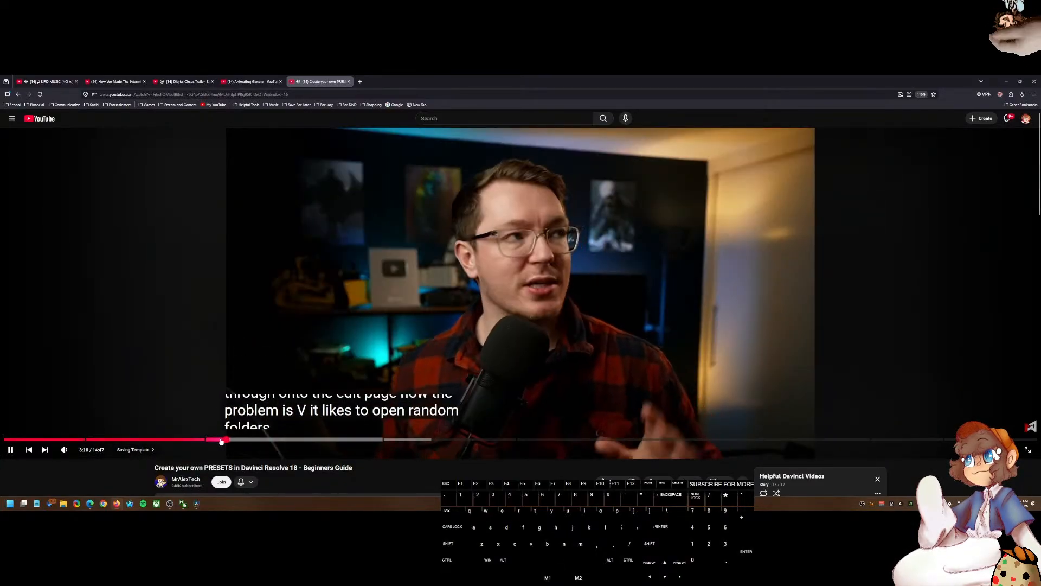
{"action": "key", "text": "space"}
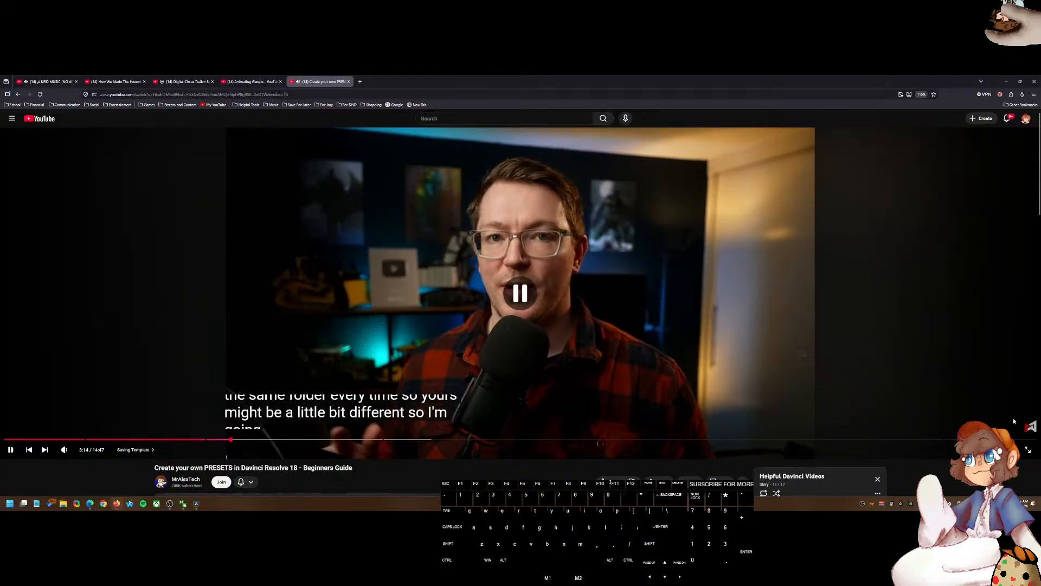
Step: Set the tutorial's playback speed to 1.75x and continue playing it
{"action": "left_click", "coordinate": [991, 449]}
{"action": "left_click", "coordinate": [1006, 411]}
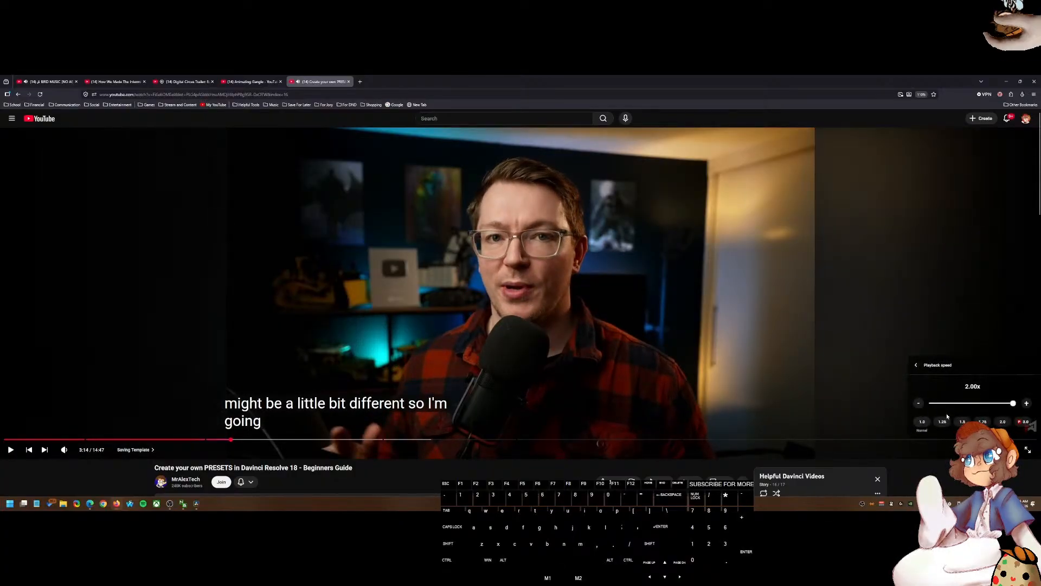
{"action": "left_click", "coordinate": [983, 422]}
{"action": "left_click", "coordinate": [591, 389]}
{"action": "left_click", "coordinate": [562, 392]}
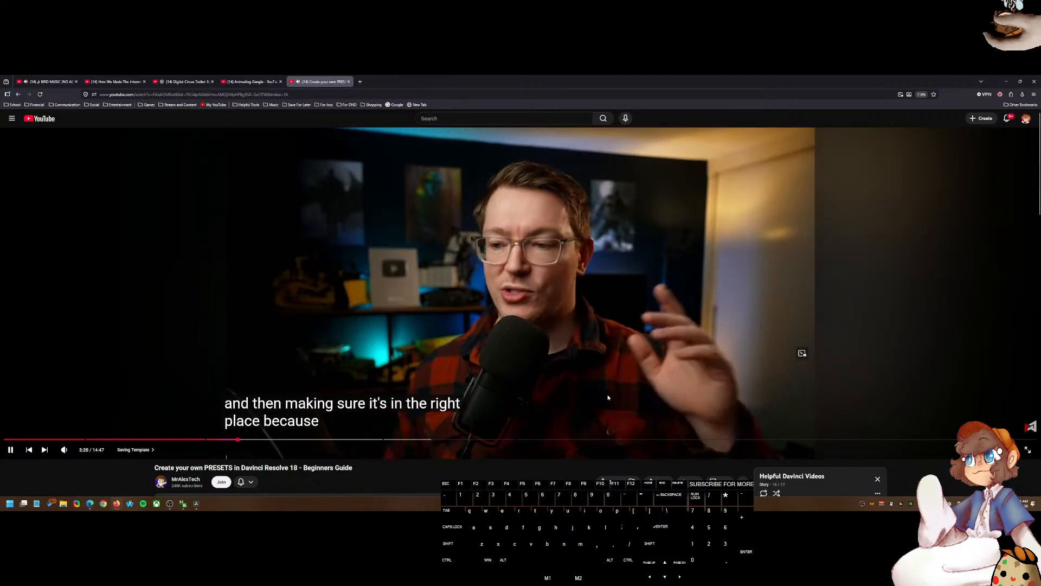
Step: Watch the tutorial's section on creating a Macro folder and saving the Fusion template there
{"action": "left_click", "coordinate": [996, 449]}
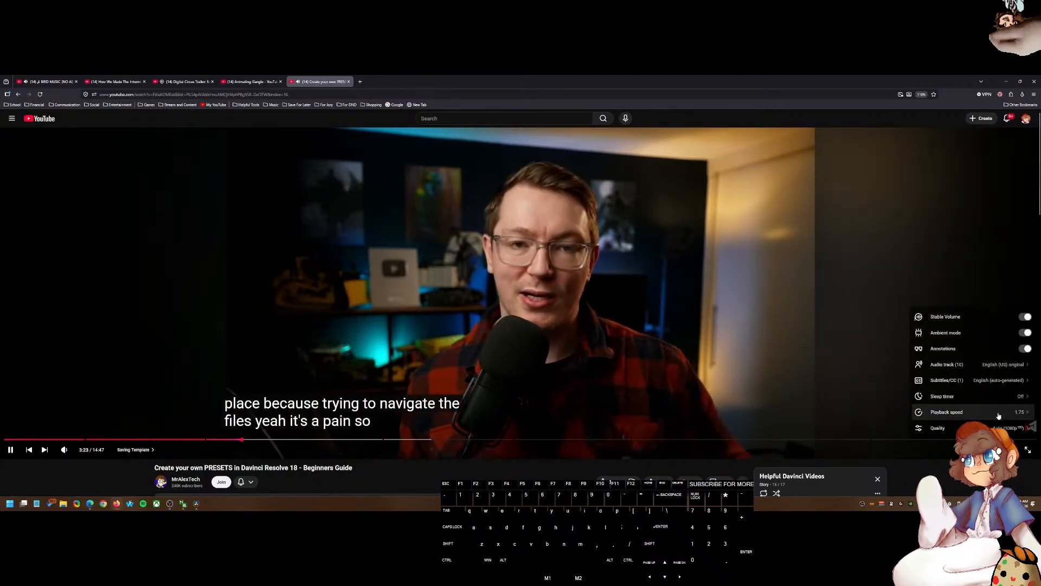
{"action": "left_click", "coordinate": [946, 412]}
{"action": "left_click", "coordinate": [494, 472]}
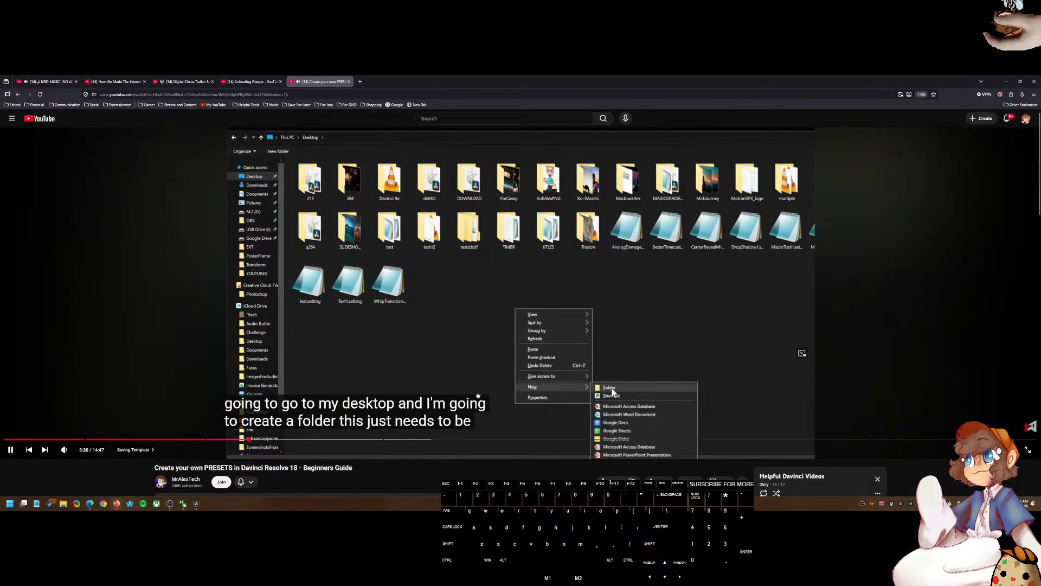
{"action": "left_click", "coordinate": [610, 387]}
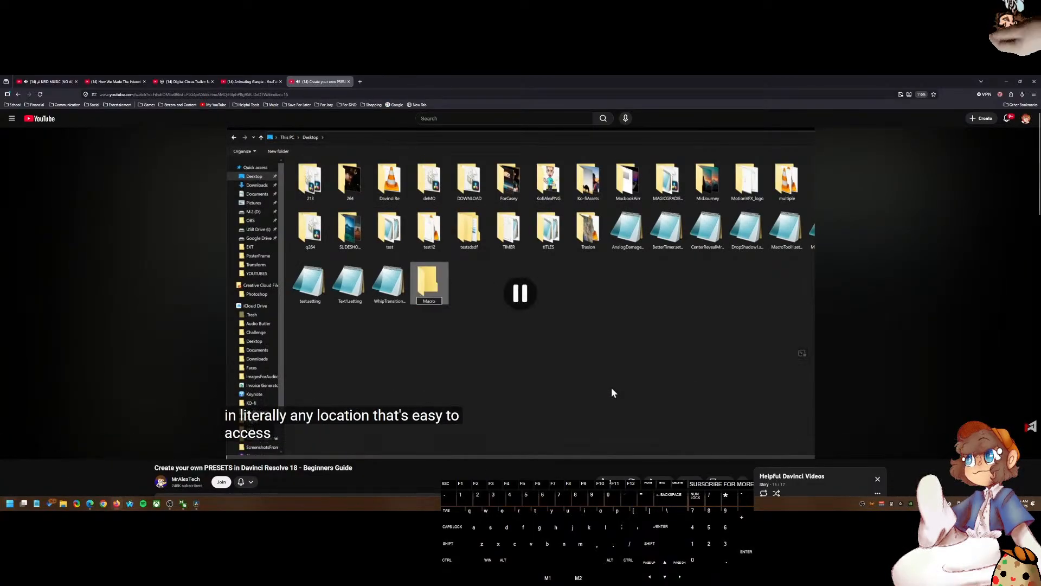
{"action": "key", "text": "super"}
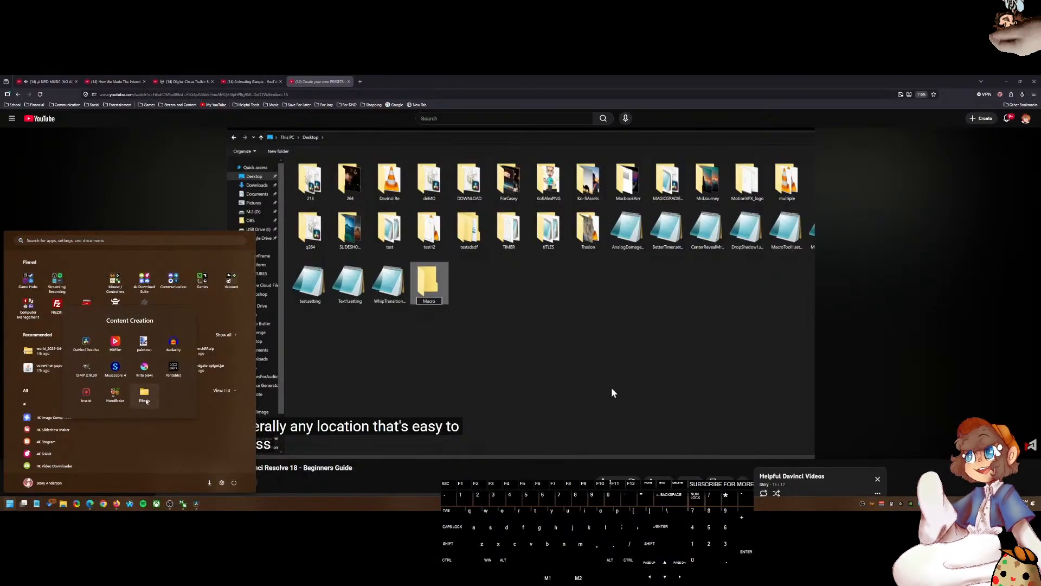
{"action": "left_click", "coordinate": [390, 309]}
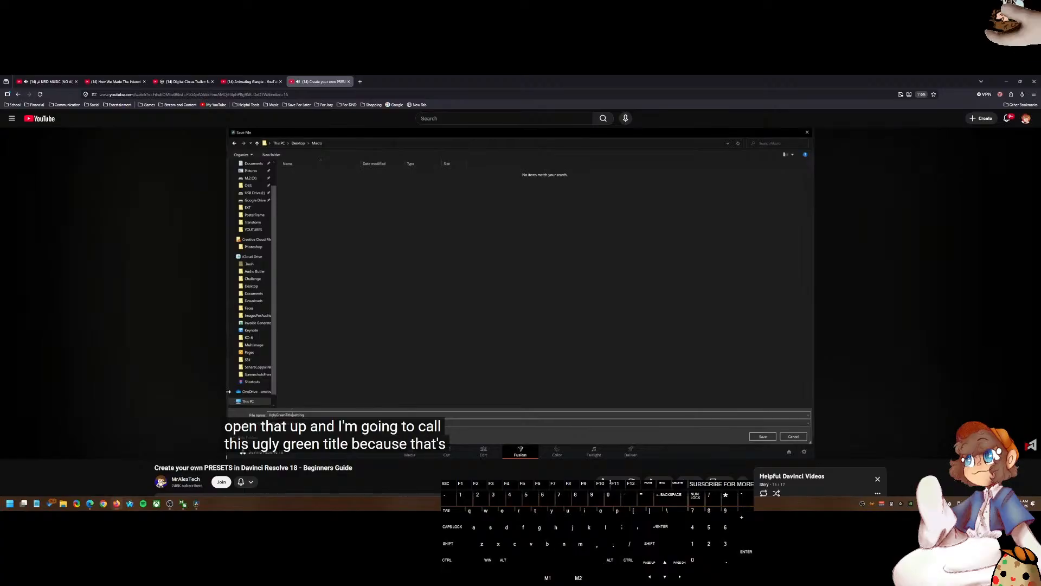
{"action": "key", "text": "space"}
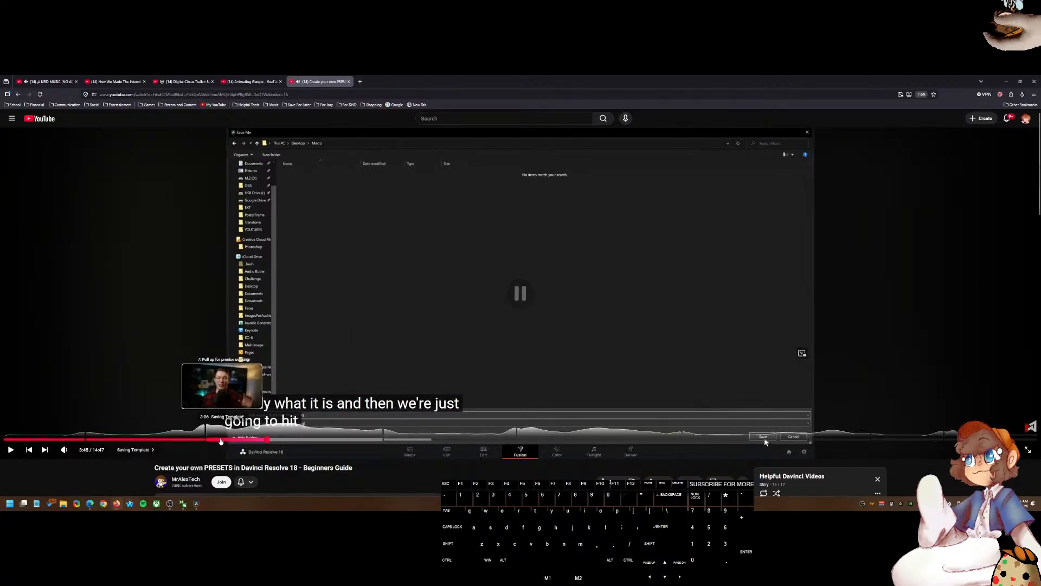
Step: Scrub through the tutorial's Saving Template chapter to find the part about saving the setting file
{"action": "left_click", "coordinate": [194, 440]}
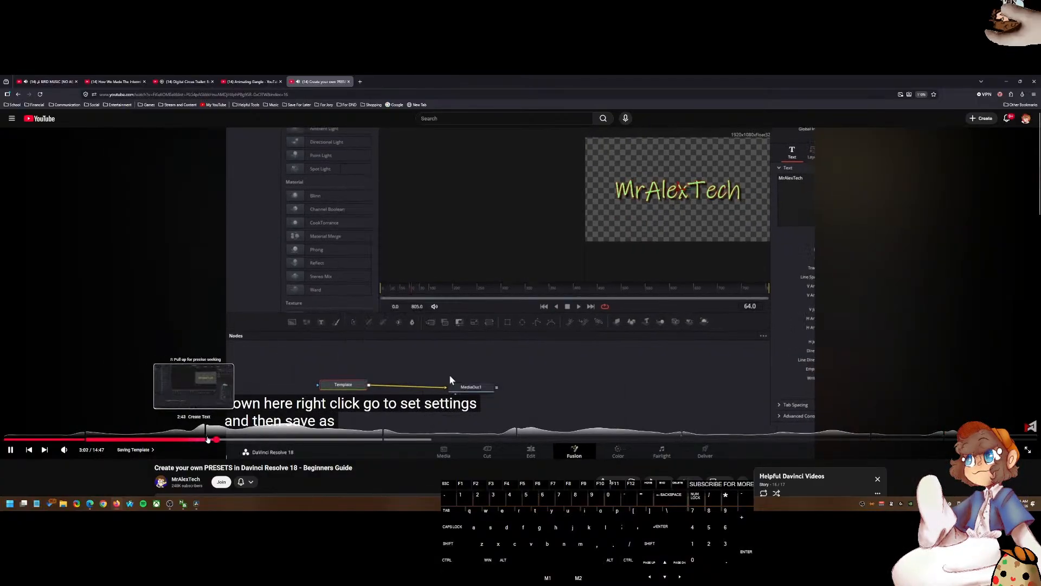
{"action": "left_click", "coordinate": [228, 439]}
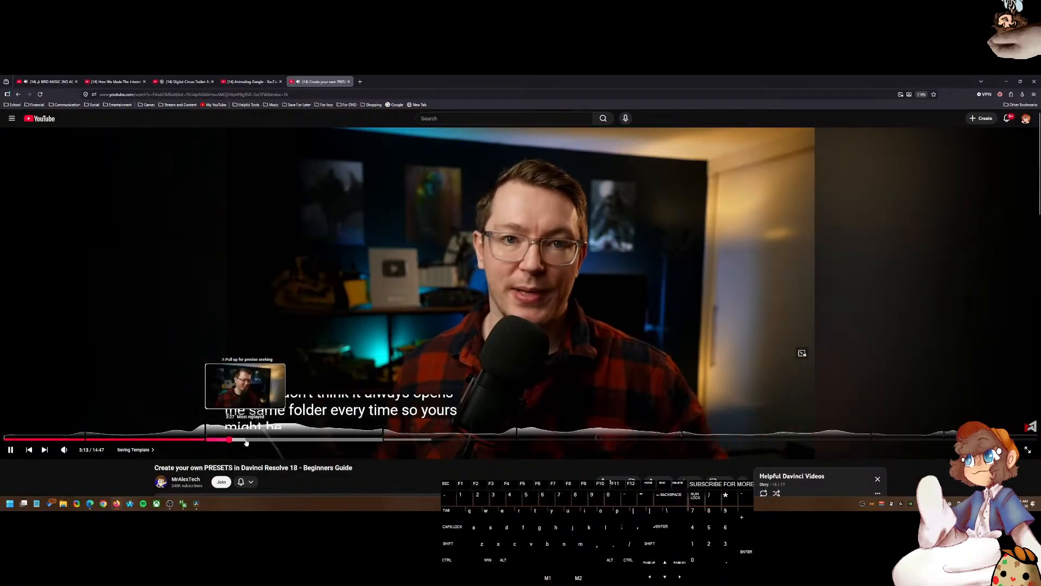
{"action": "left_click", "coordinate": [246, 439]}
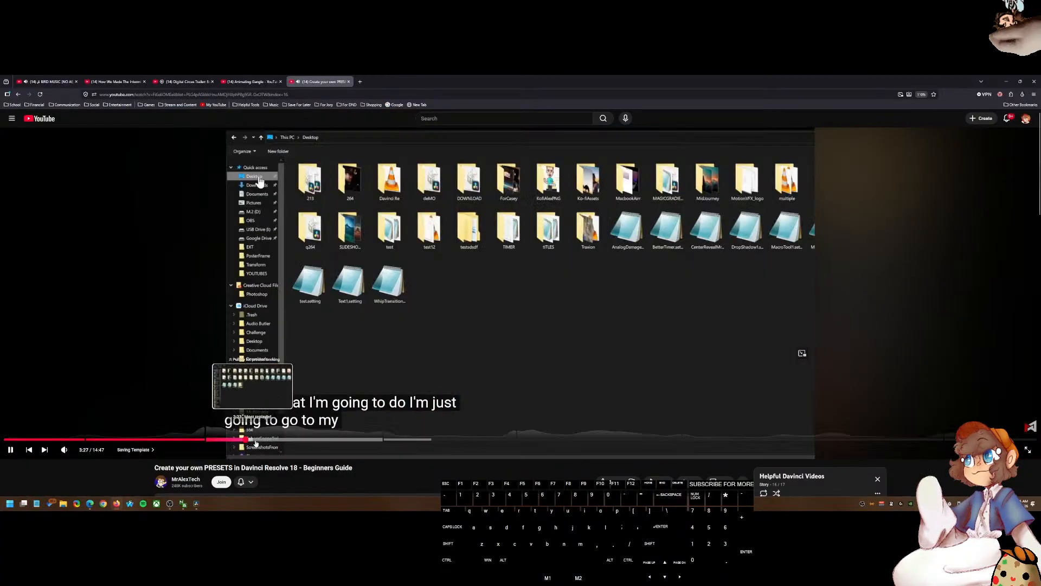
{"action": "left_click", "coordinate": [285, 439]}
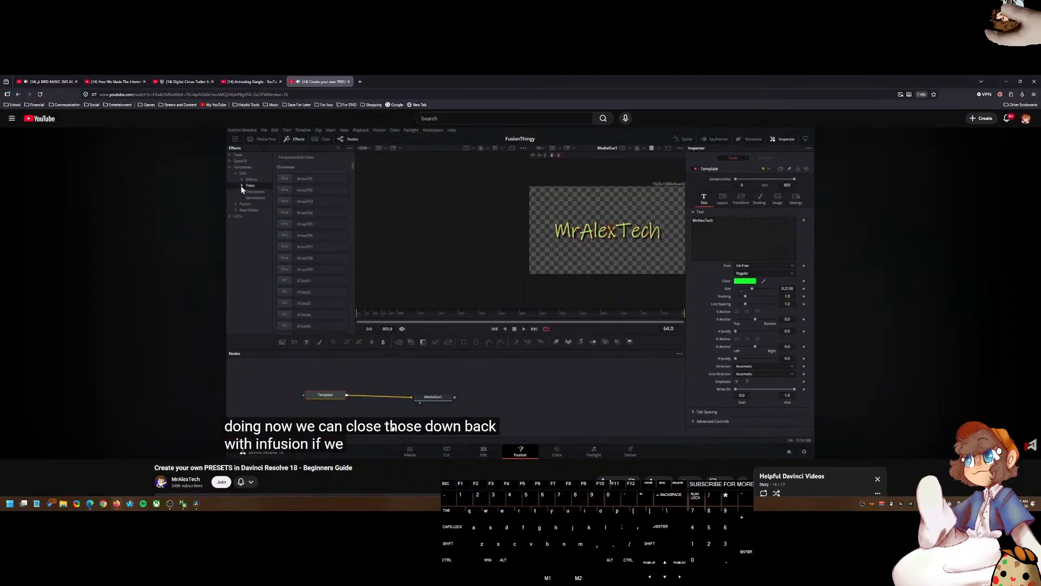
Step: Watch the tutorial copy the saved setting file into a new folder under the Fusion Templates Titles directory
{"action": "left_click", "coordinate": [479, 335]}
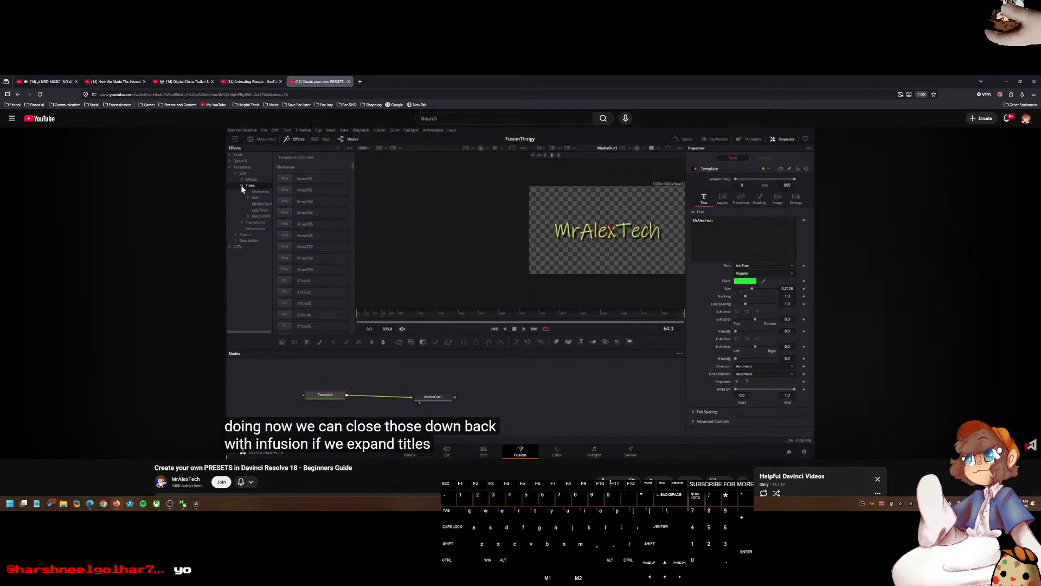
{"action": "left_click", "coordinate": [384, 303]}
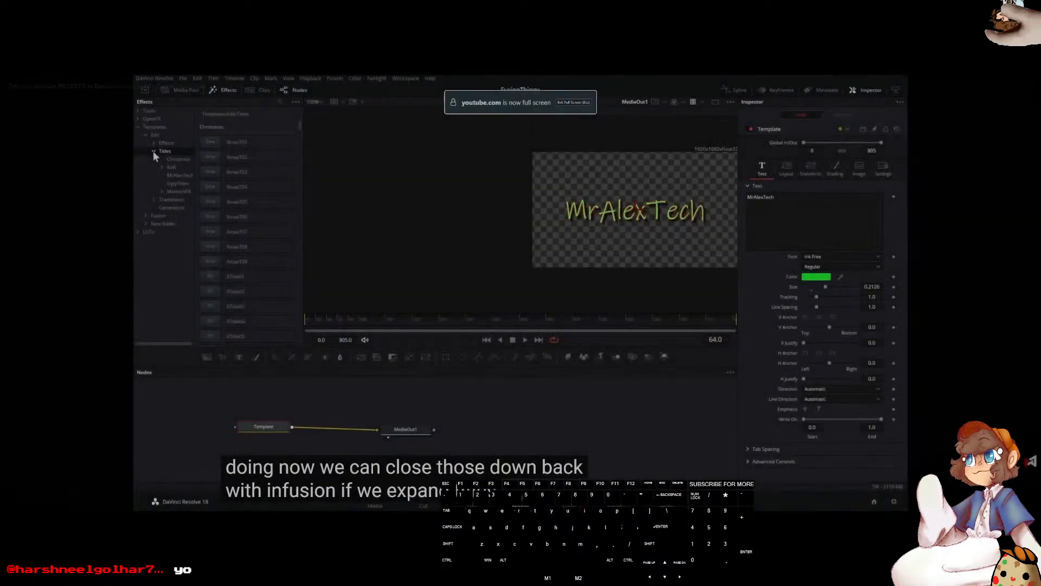
{"action": "double_click", "coordinate": [385, 302]}
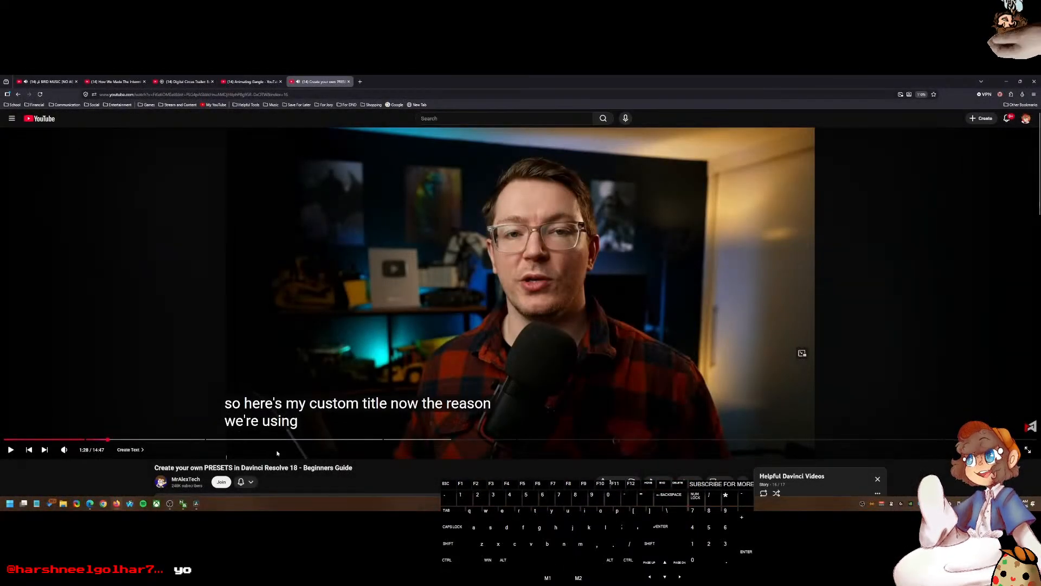
{"action": "left_click", "coordinate": [333, 442]}
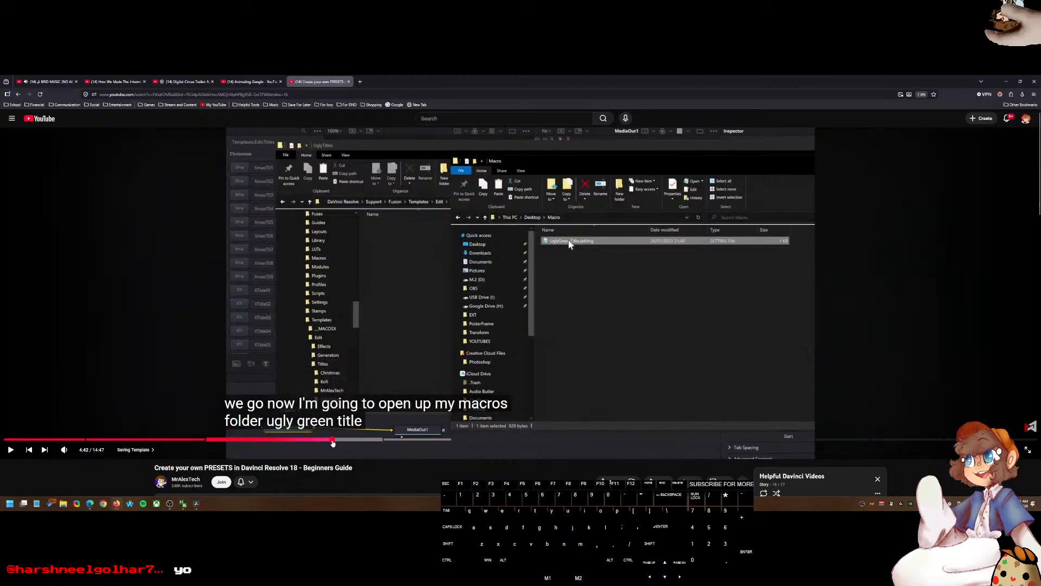
{"action": "left_click", "coordinate": [369, 382]}
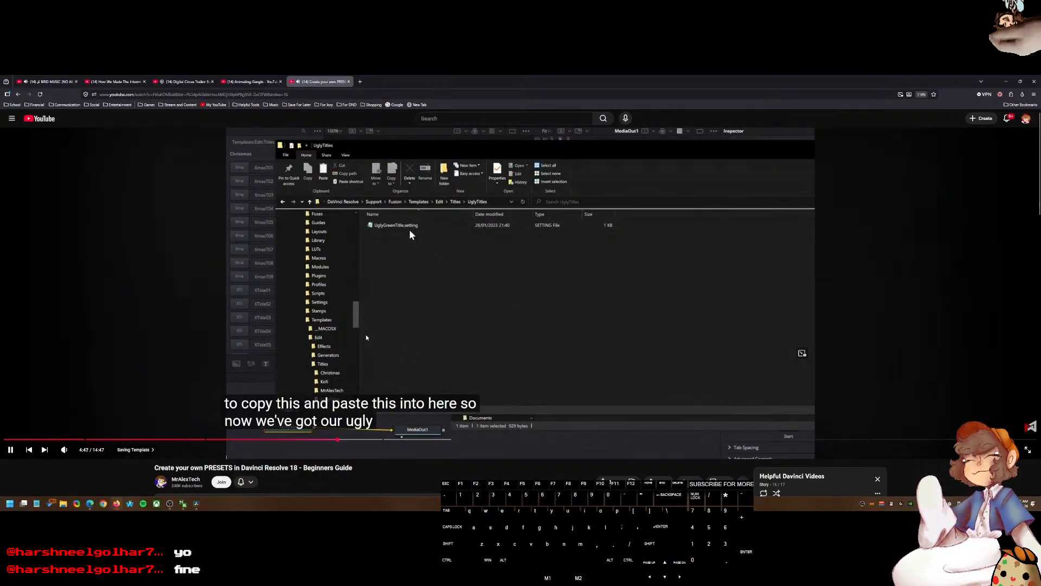
{"action": "left_click", "coordinate": [364, 244]}
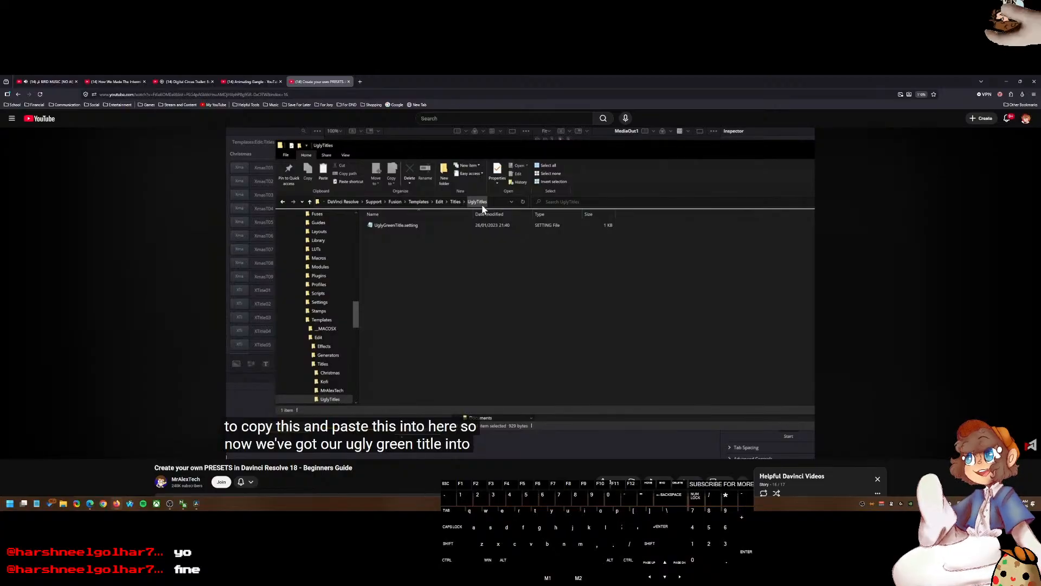
{"action": "key", "text": "space"}
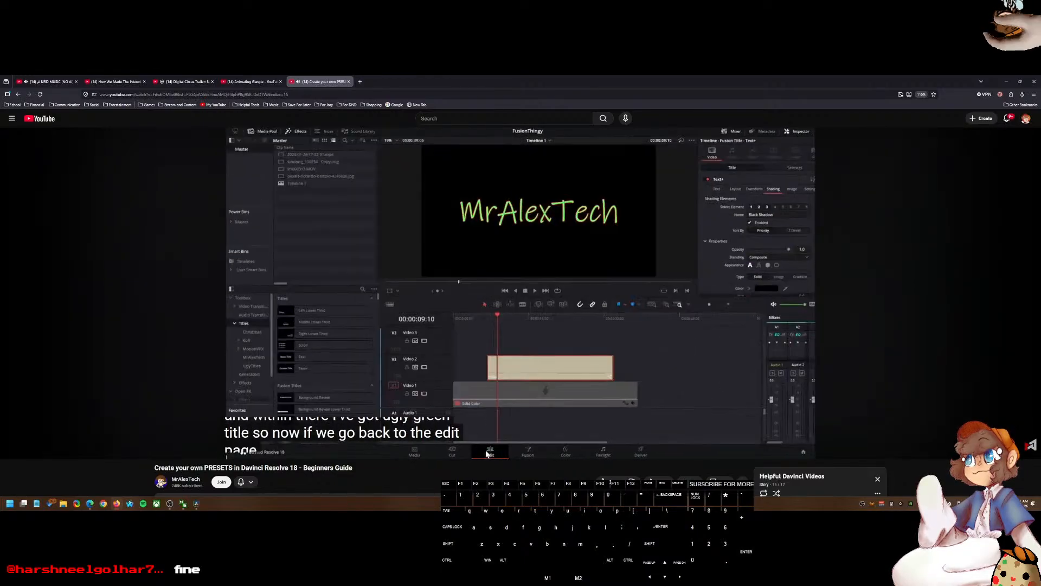
Step: Watch the tutorial find the new titles folder in the Edit page's Titles library
{"action": "left_click", "coordinate": [500, 262]}
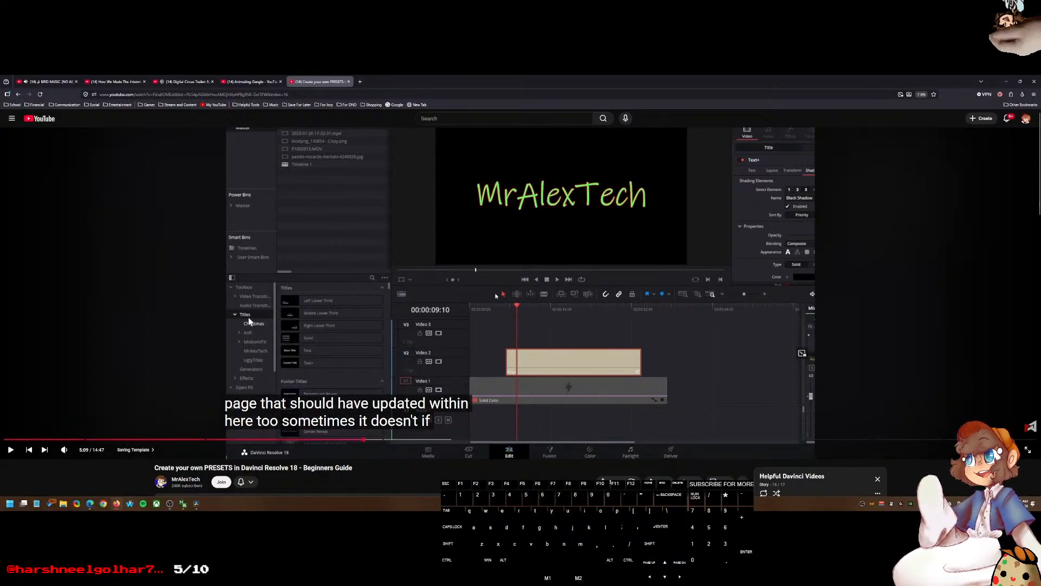
{"action": "left_click", "coordinate": [556, 295]}
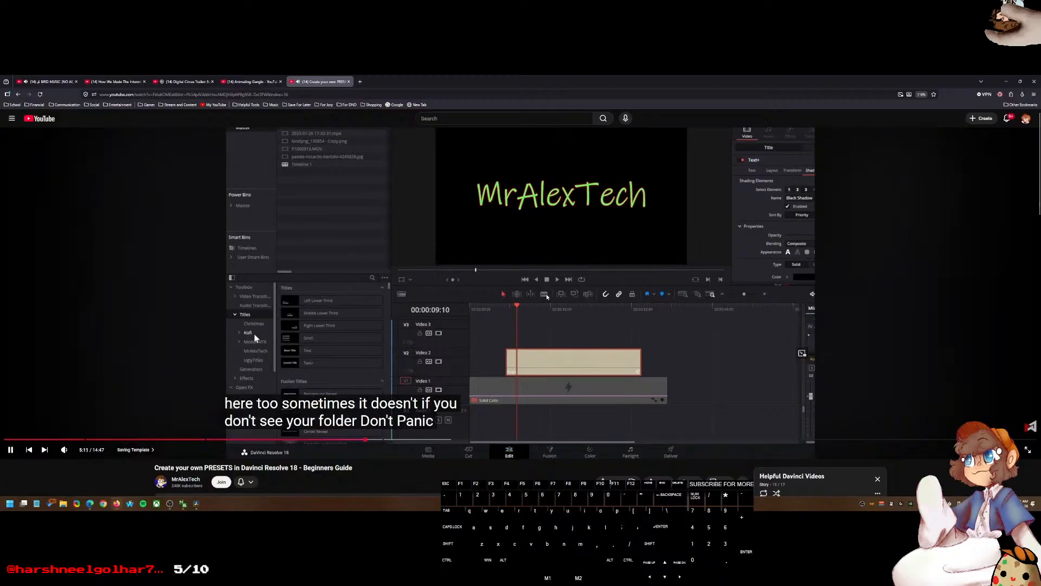
{"action": "left_click", "coordinate": [546, 295]}
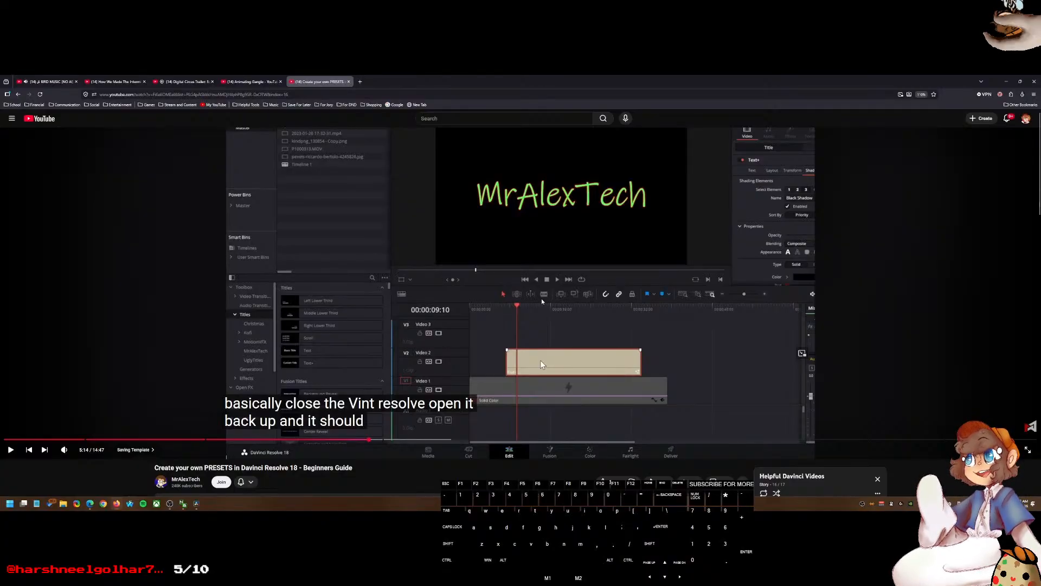
{"action": "mouse_move", "coordinate": [539, 307]}
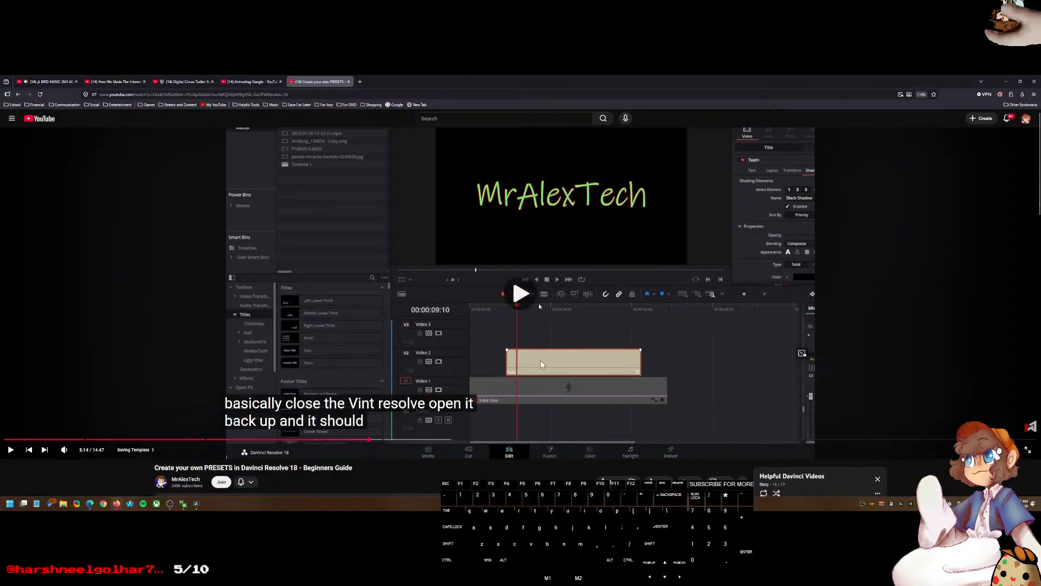
{"action": "left_click", "coordinate": [539, 304]}
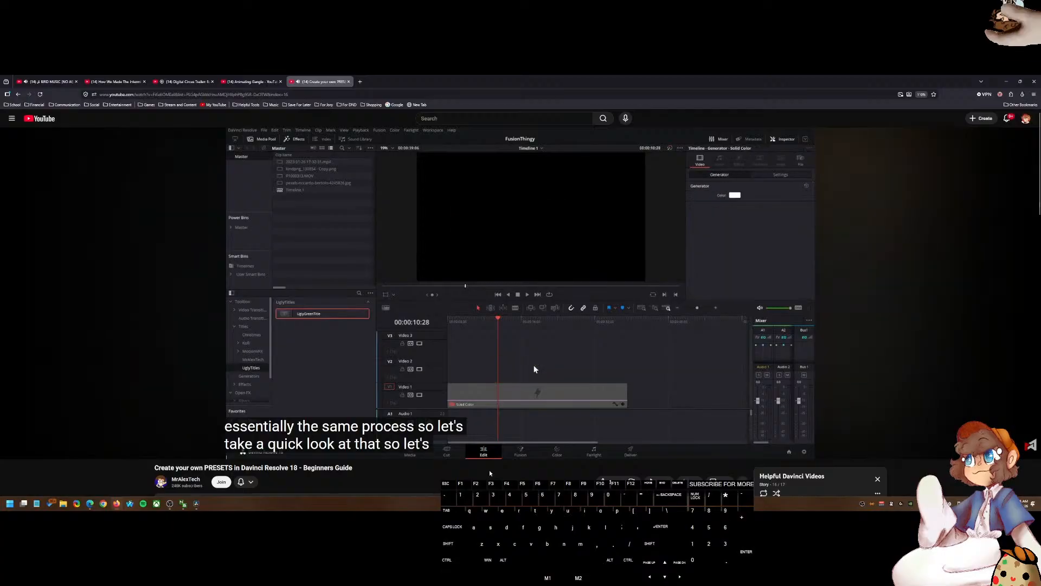
{"action": "mouse_move", "coordinate": [486, 461]}
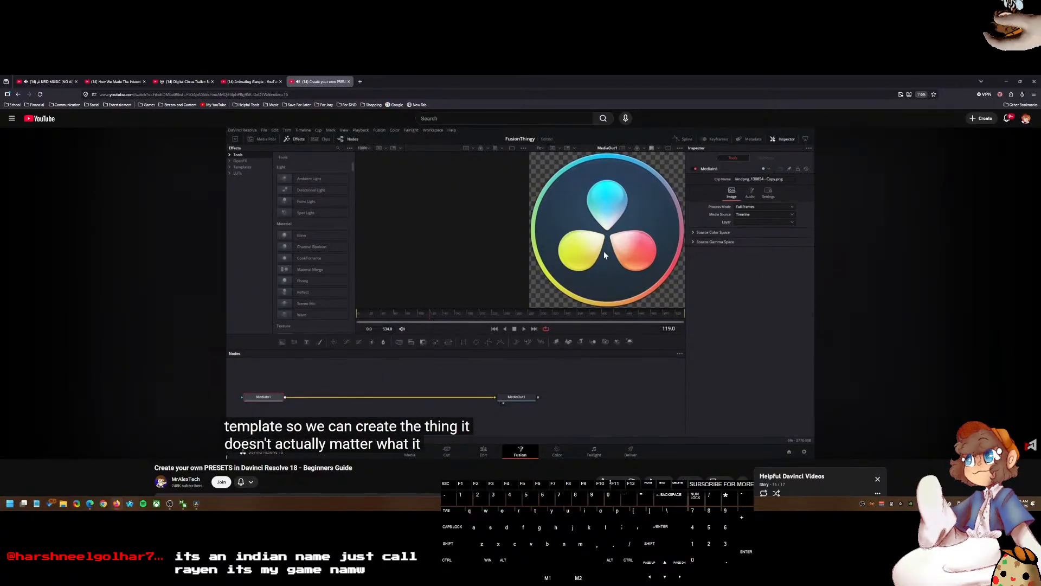
Step: Watch the tutorial's section on building a Drop Shadow macro and naming it in the Macro Editor
{"action": "left_click", "coordinate": [551, 267]}
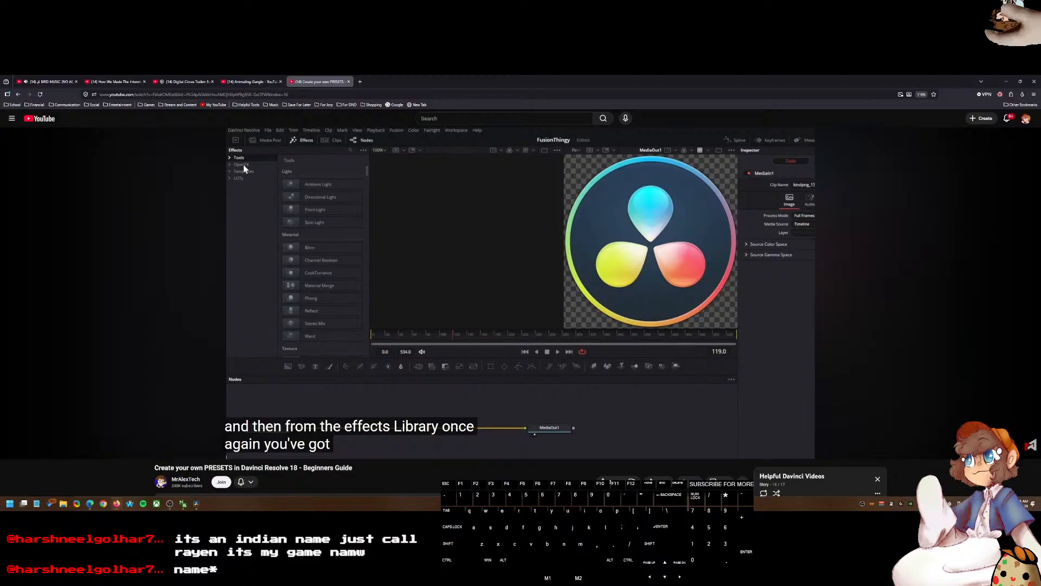
{"action": "left_click", "coordinate": [607, 230]}
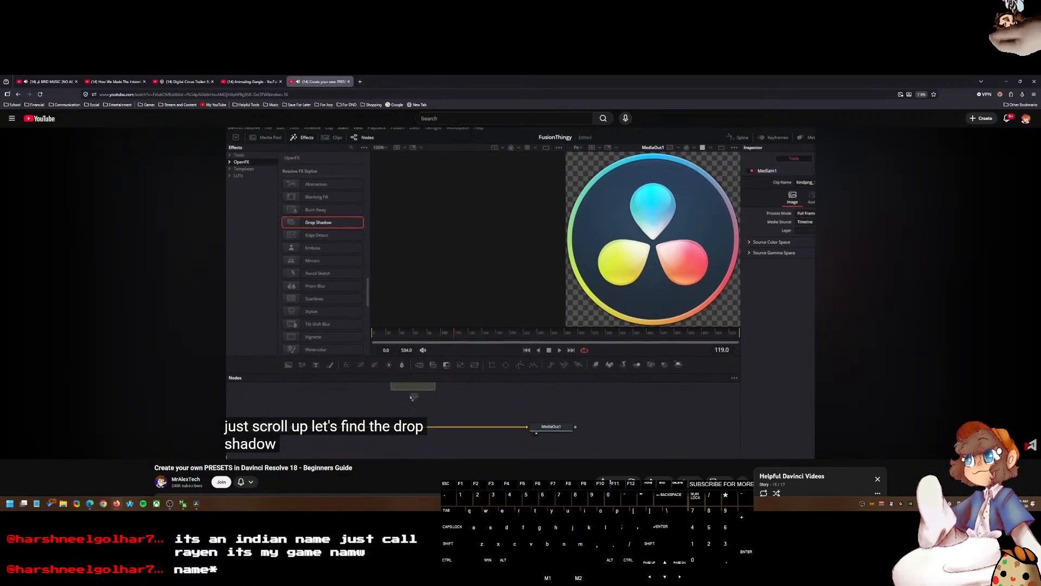
{"action": "left_click", "coordinate": [564, 416]}
{"action": "left_click", "coordinate": [530, 360]}
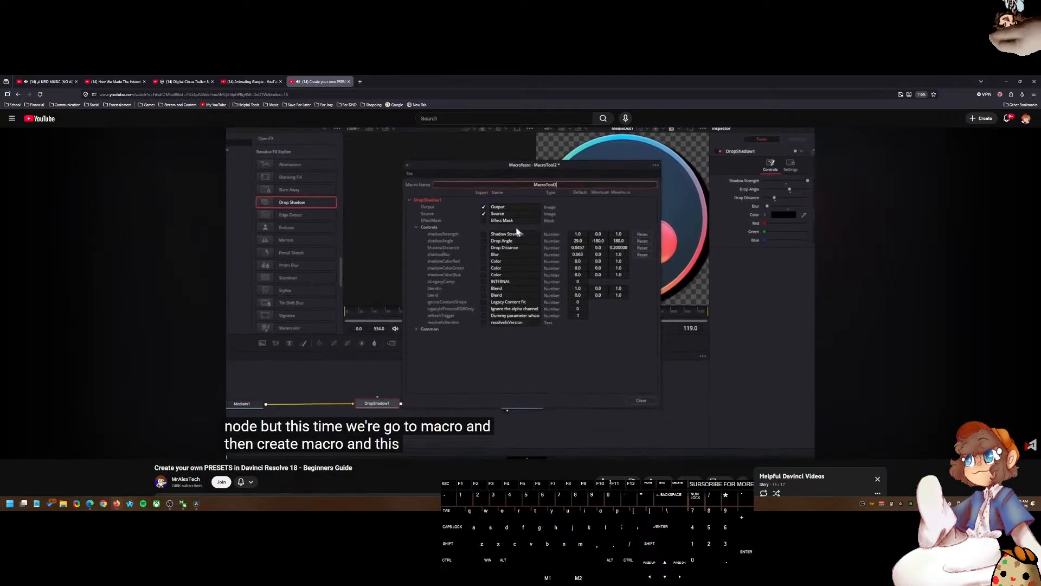
{"action": "left_click", "coordinate": [558, 339]}
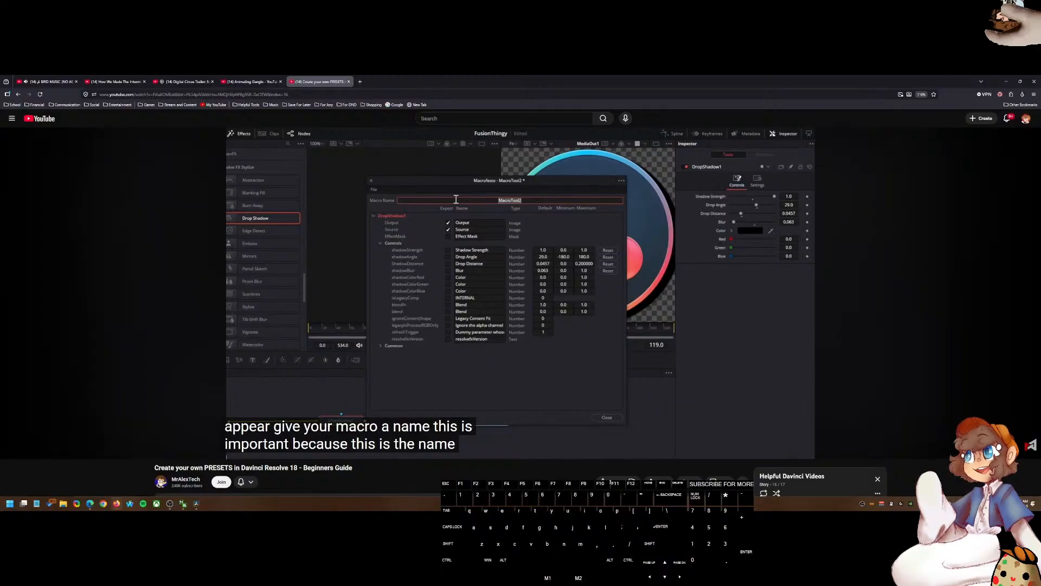
{"action": "left_click", "coordinate": [644, 252]}
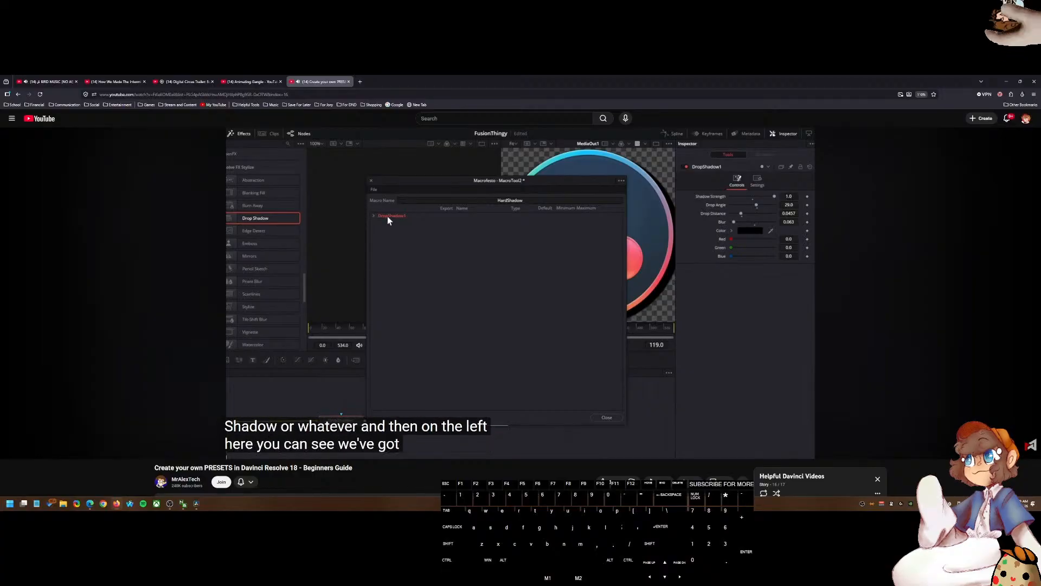
{"action": "left_click", "coordinate": [454, 421]}
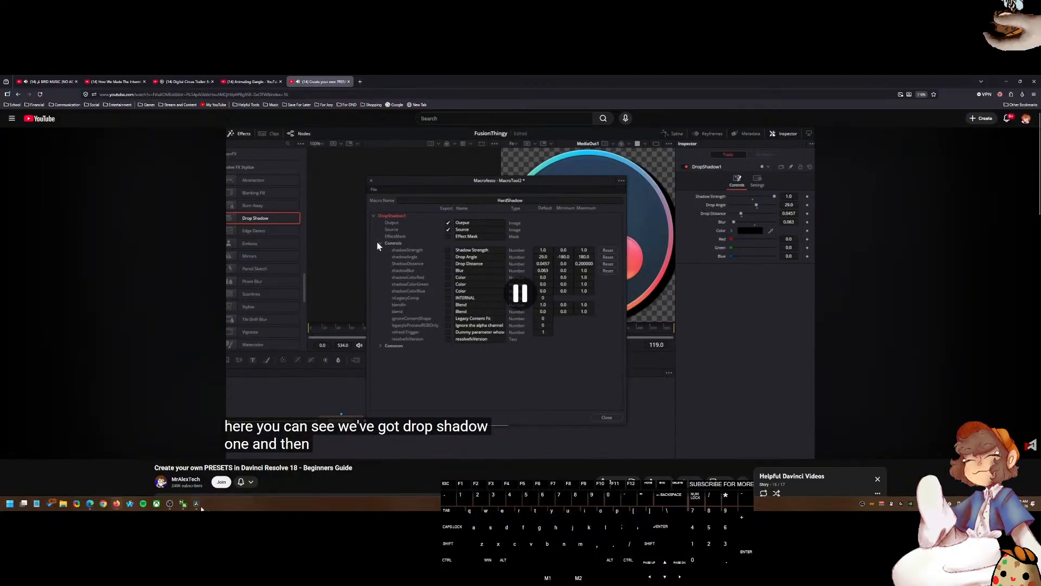
Step: Switch to Resolve and review the compound clip's Cropping controls, file details and Inspector options menu
{"action": "left_click", "coordinate": [197, 504]}
{"action": "key", "text": "Delete"}
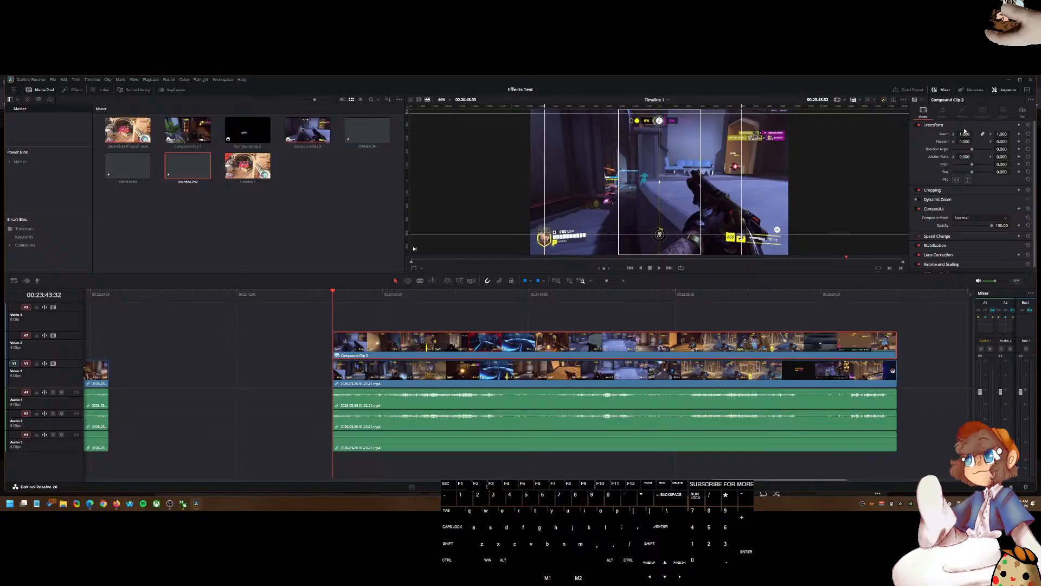
{"action": "left_click", "coordinate": [944, 193]}
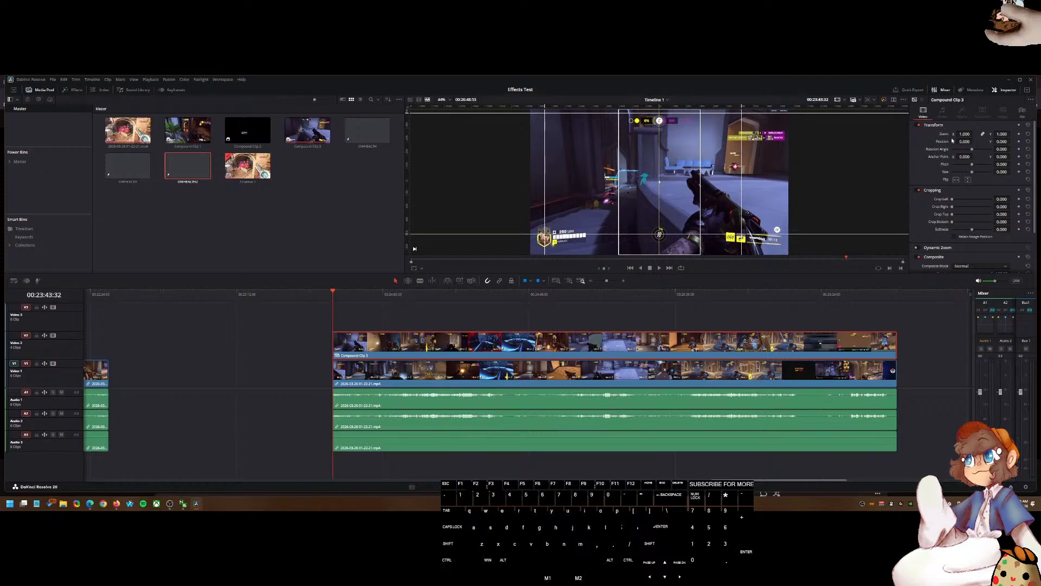
{"action": "left_click", "coordinate": [1022, 114]}
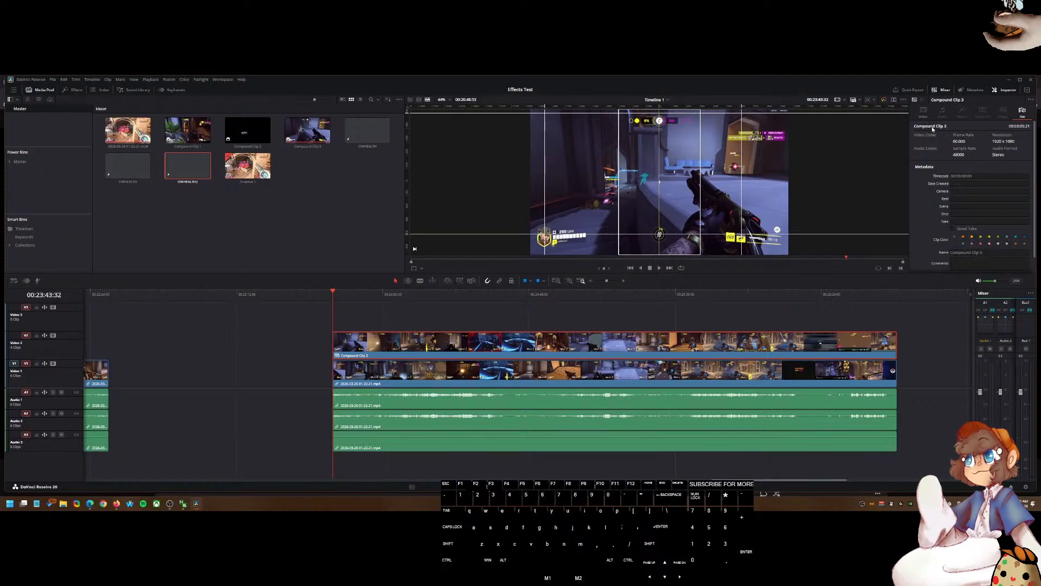
{"action": "left_click", "coordinate": [925, 111]}
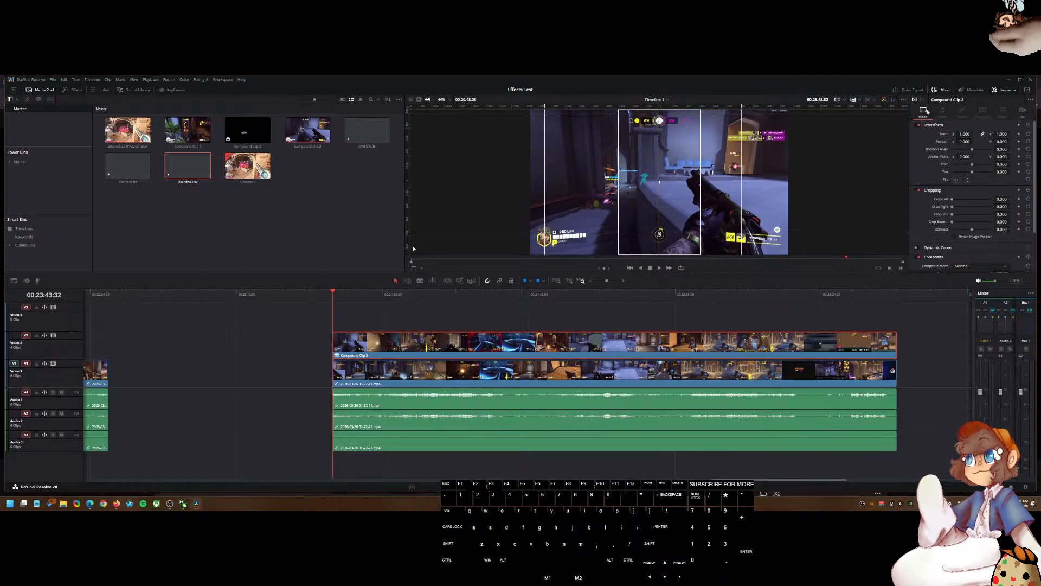
{"action": "left_click", "coordinate": [1031, 100]}
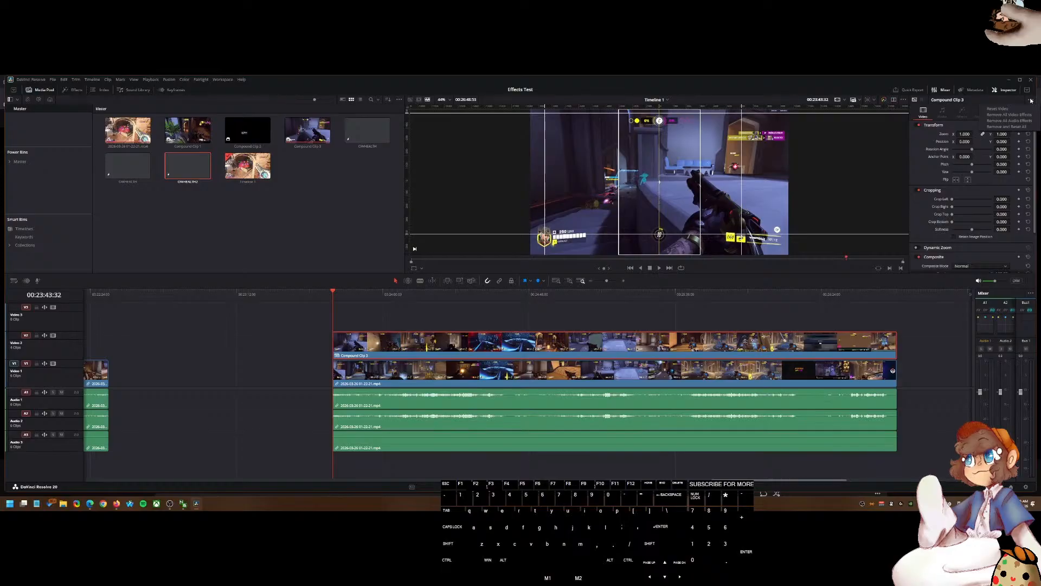
{"action": "left_click", "coordinate": [1031, 99]}
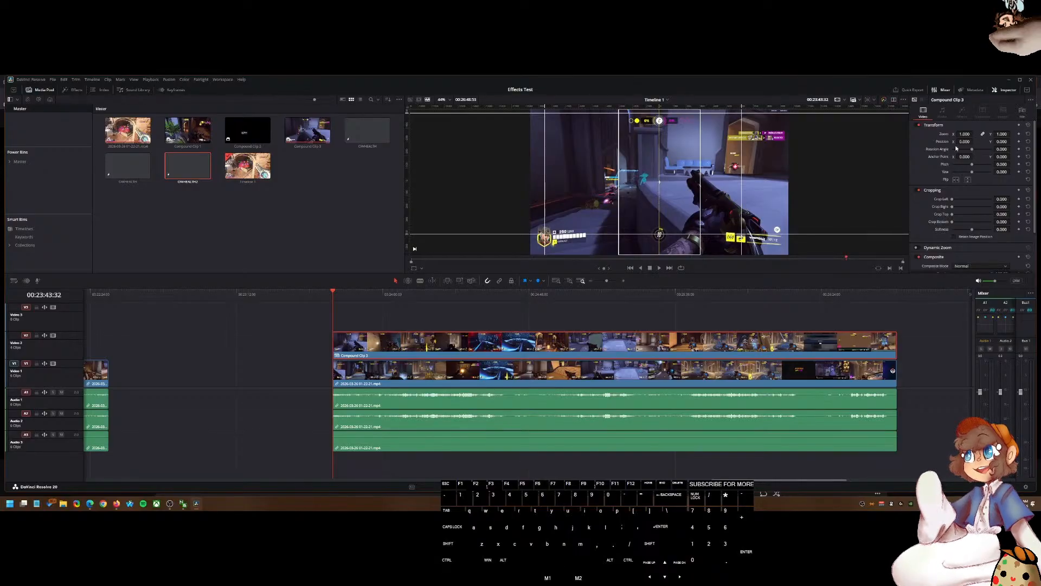
Step: Return to the tutorial and scrub through its Saving Macro chapter on installing the macro file
{"action": "left_click", "coordinate": [95, 506]}
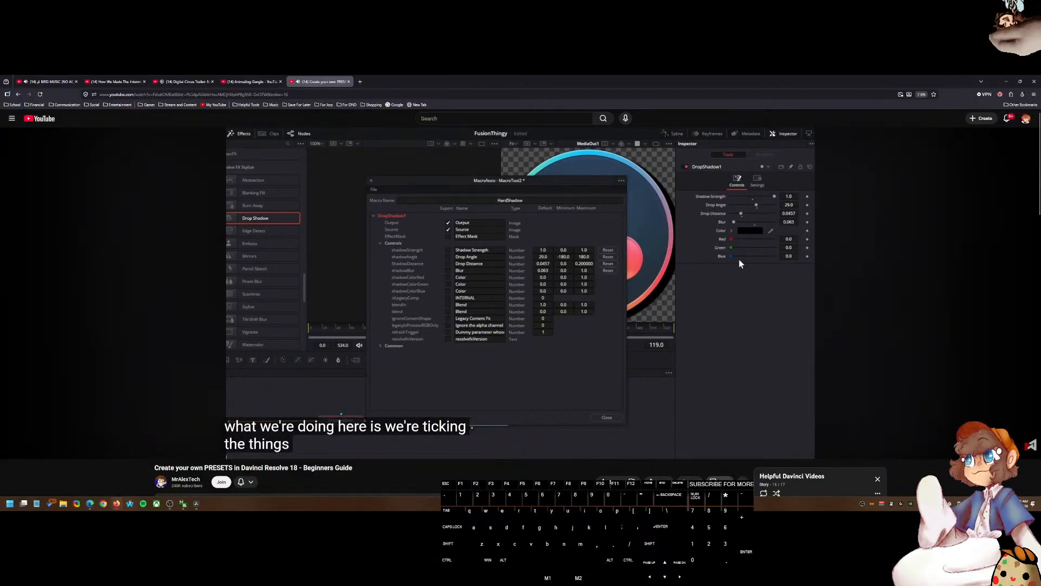
{"action": "left_click", "coordinate": [720, 481]}
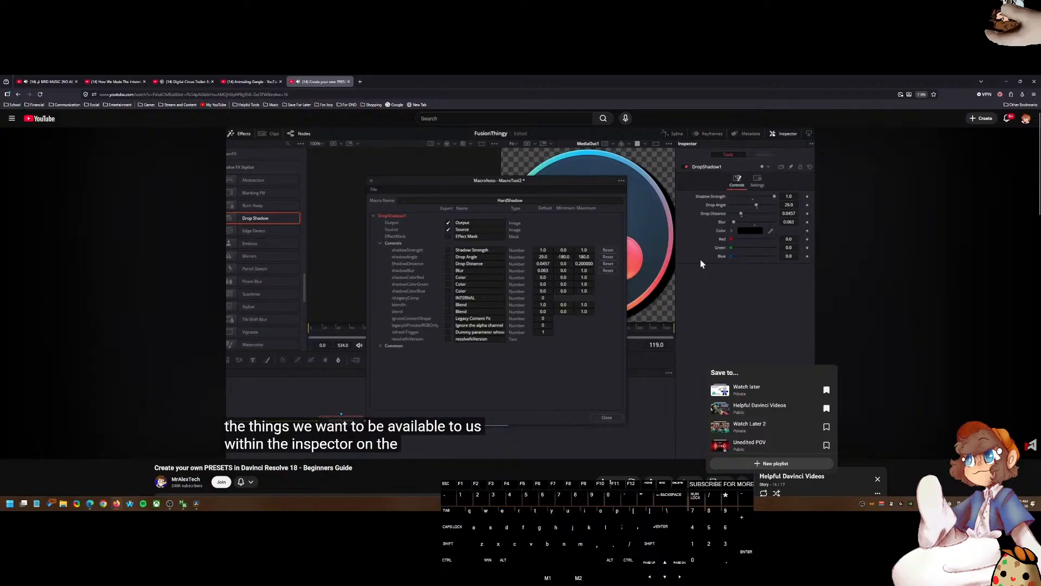
{"action": "left_click", "coordinate": [720, 481]}
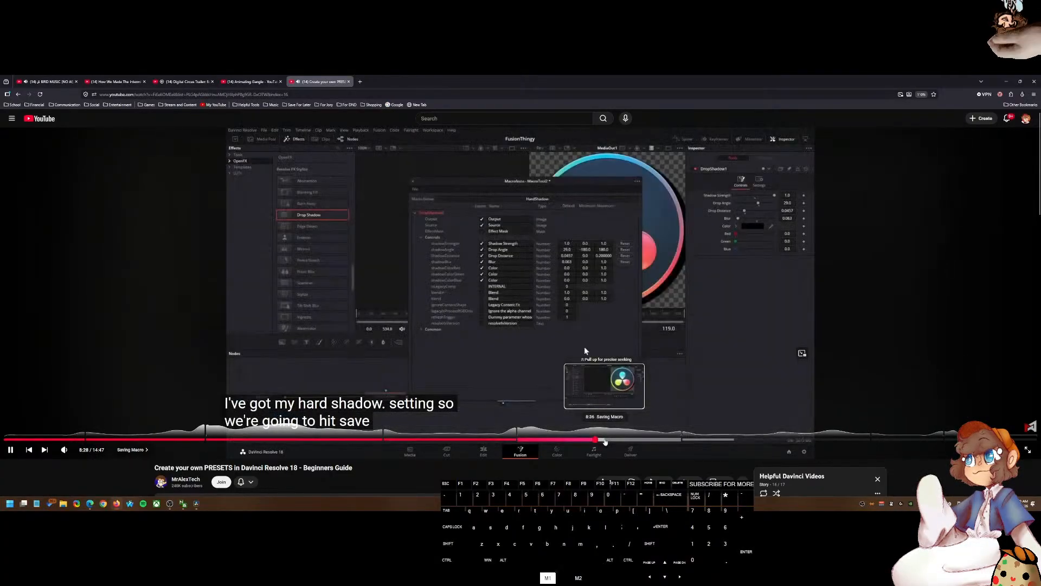
{"action": "left_click", "coordinate": [605, 440]}
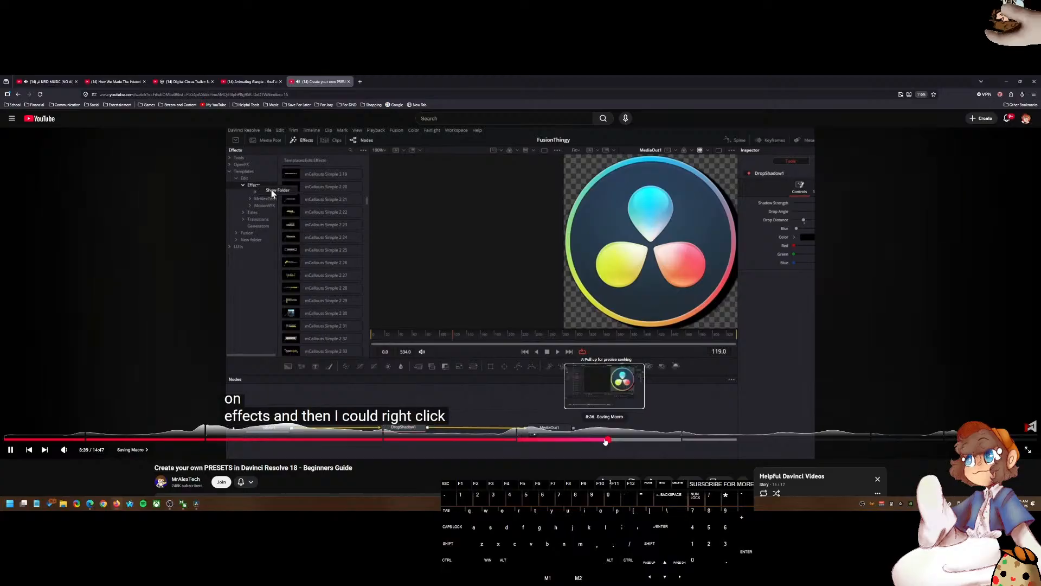
{"action": "left_click", "coordinate": [626, 443]}
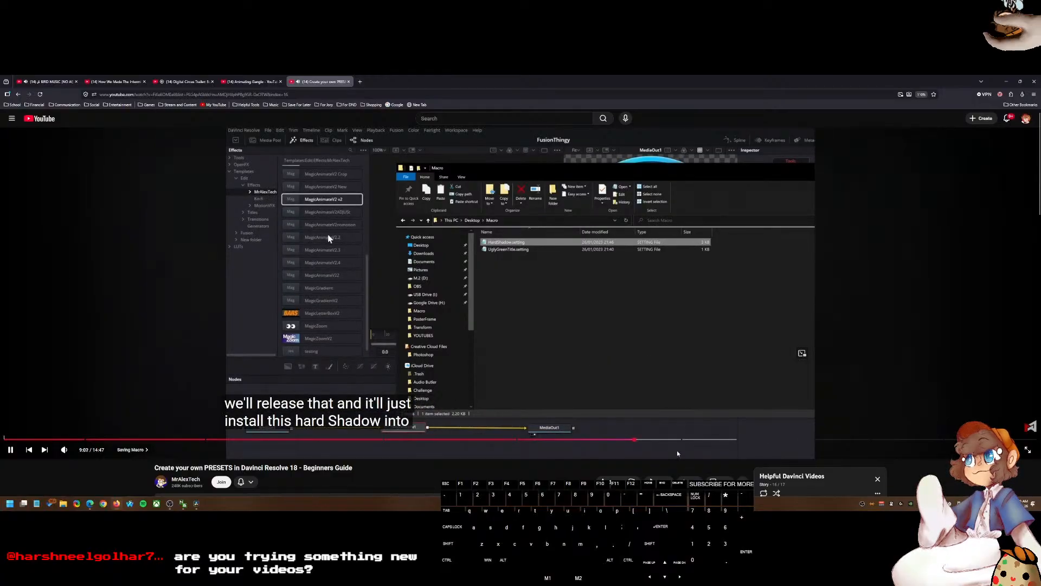
{"action": "left_click", "coordinate": [658, 442]}
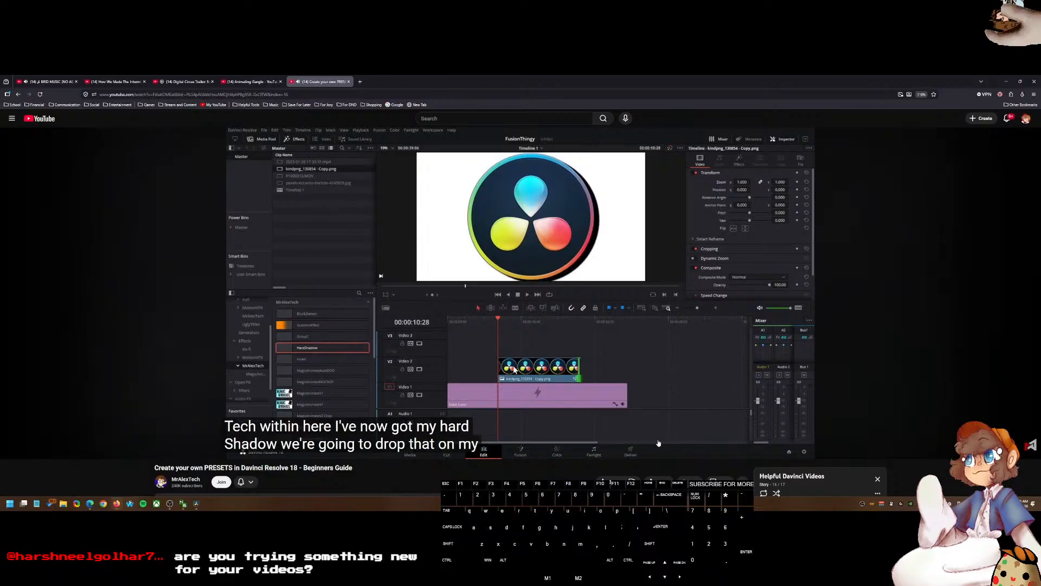
Step: Switch to Resolve and browse the Effects folder inside the Favorites power bin
{"action": "left_click", "coordinate": [655, 395]}
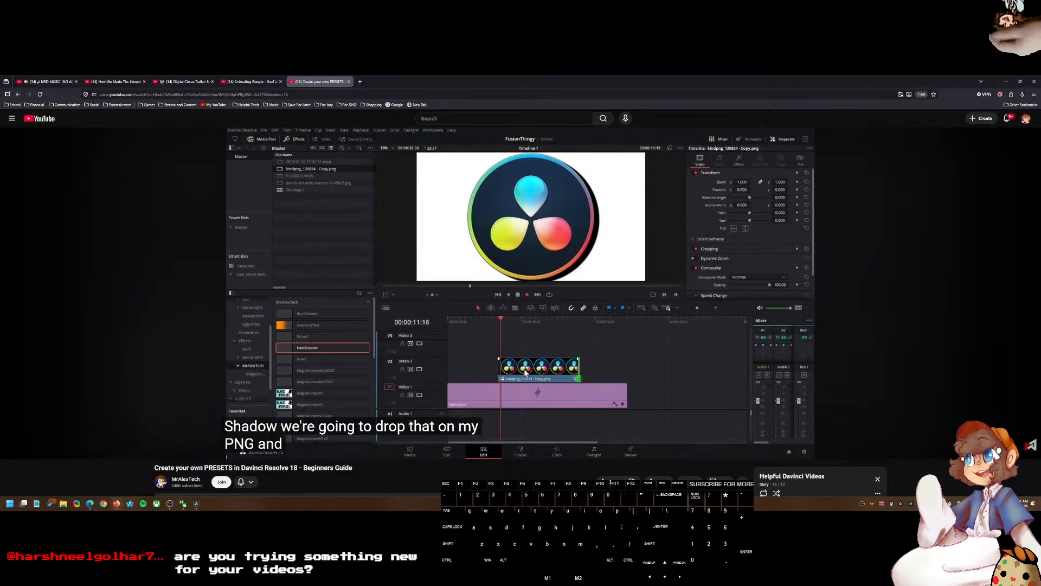
{"action": "left_click", "coordinate": [200, 508]}
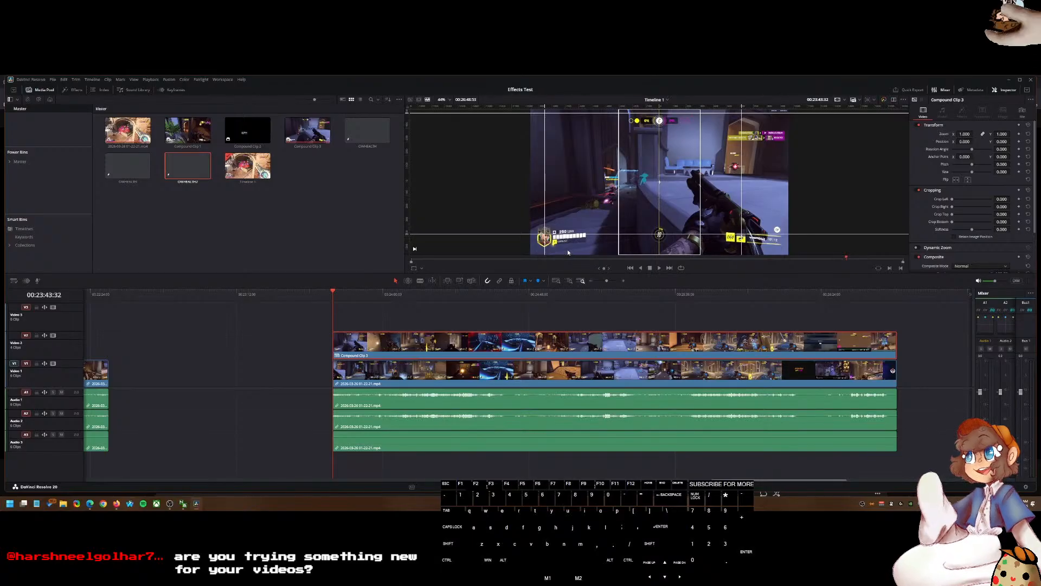
{"action": "left_click", "coordinate": [66, 157]}
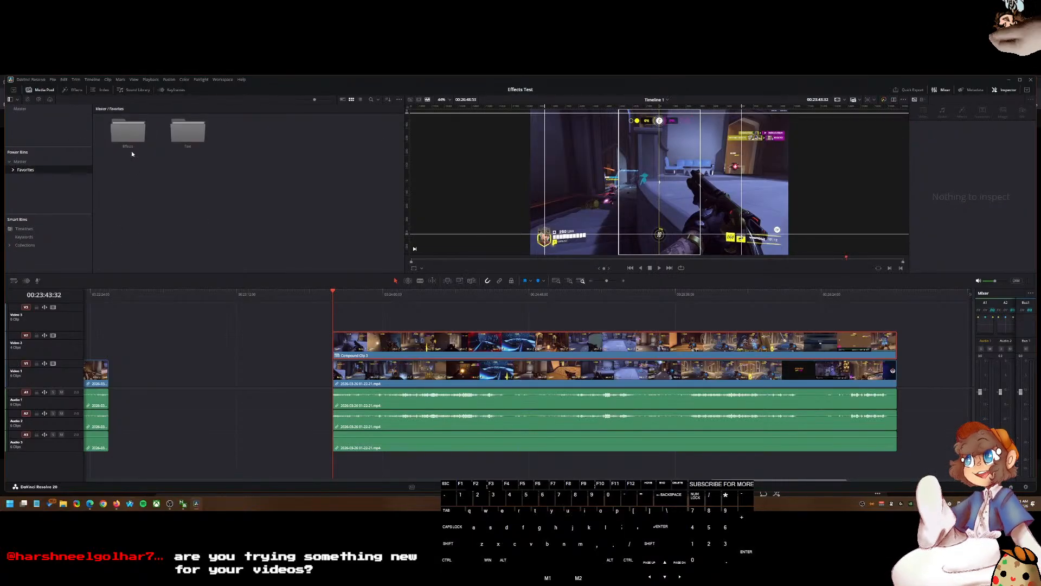
{"action": "double_click", "coordinate": [134, 134]}
{"action": "left_click_drag", "start_coordinate": [191, 181], "coordinate": [129, 133]}
{"action": "left_click_drag", "start_coordinate": [221, 173], "coordinate": [137, 132]}
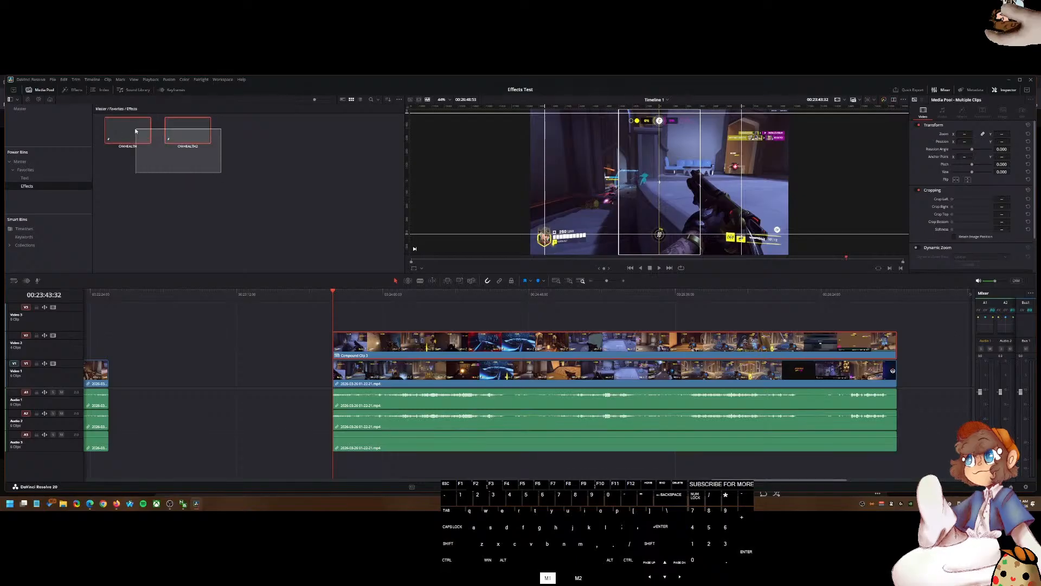
{"action": "left_click", "coordinate": [43, 162]}
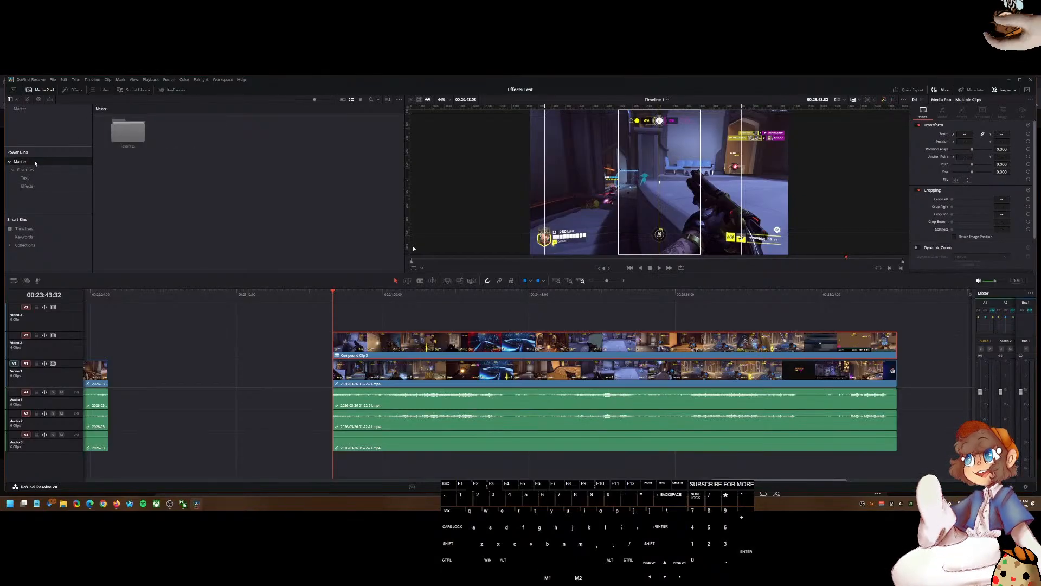
{"action": "left_click", "coordinate": [12, 170]}
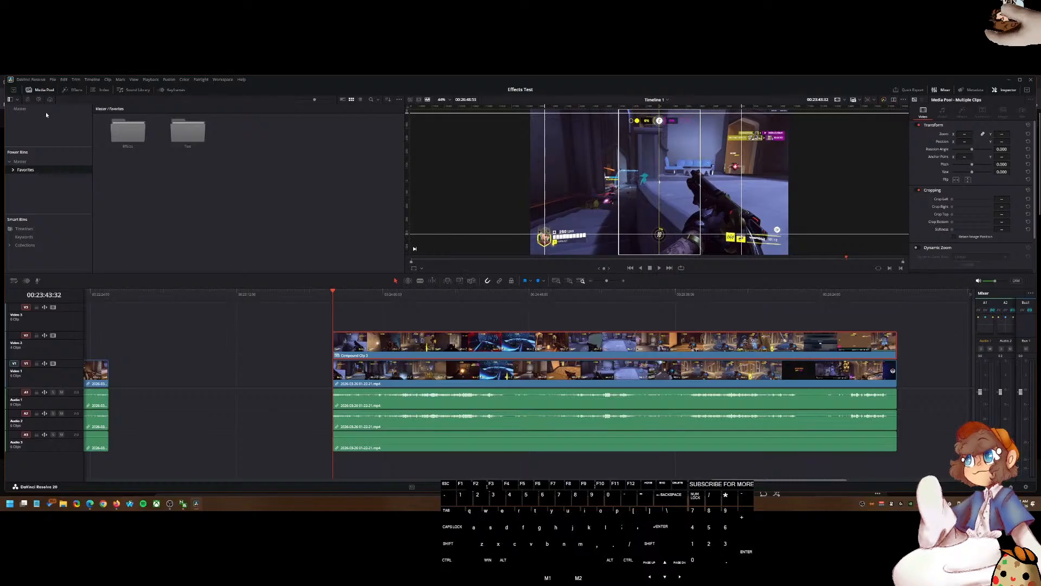
Step: Apply the SmallShake preset from the Effects library to the compound clip on Video 2 and play it back
{"action": "left_click", "coordinate": [72, 89]}
{"action": "left_click", "coordinate": [31, 247]}
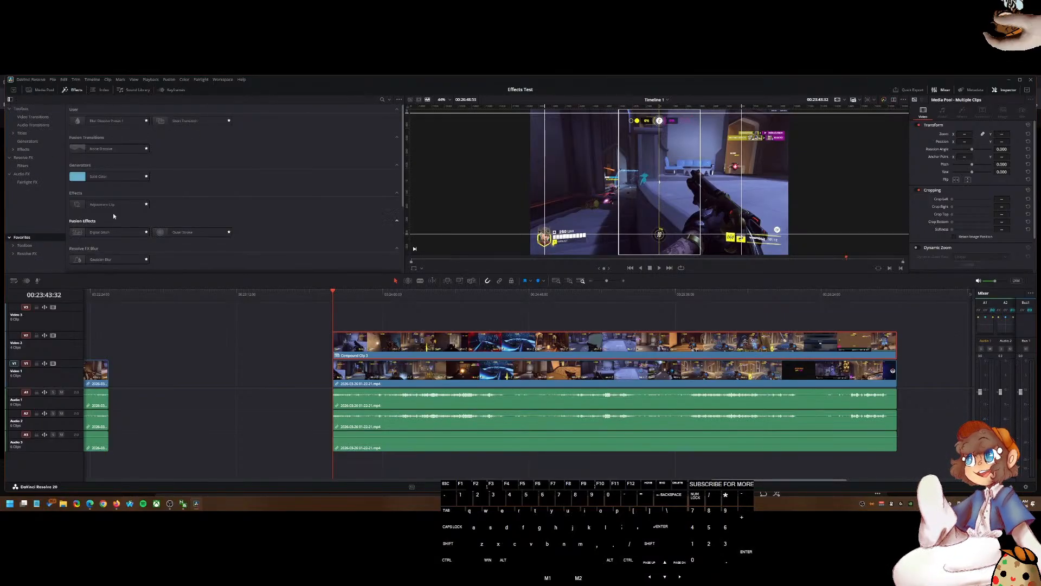
{"action": "scroll", "coordinate": [203, 205], "scroll_direction": "down", "scroll_amount": 1}
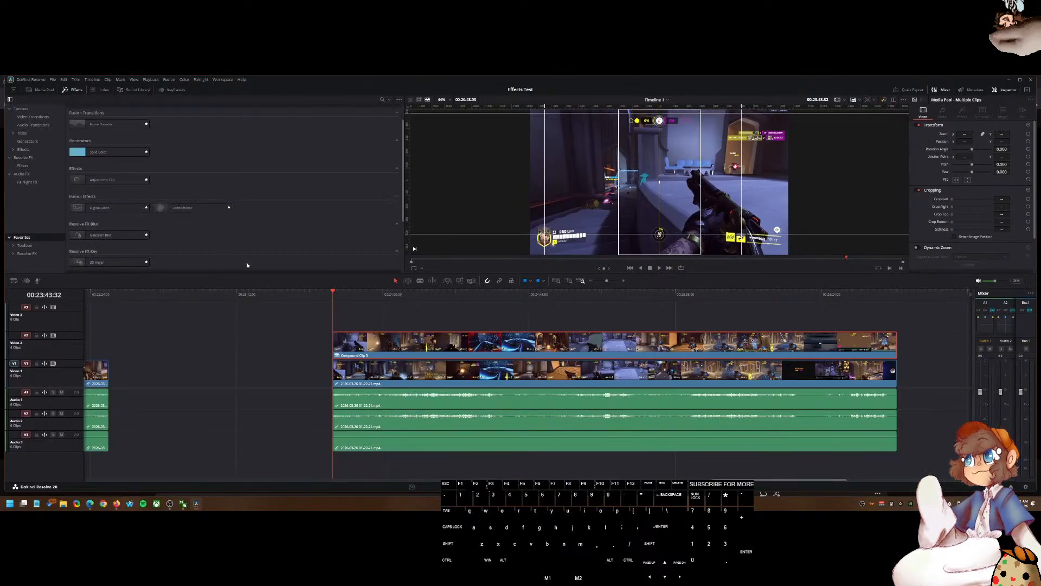
{"action": "scroll", "coordinate": [195, 253], "scroll_direction": "down", "scroll_amount": 3}
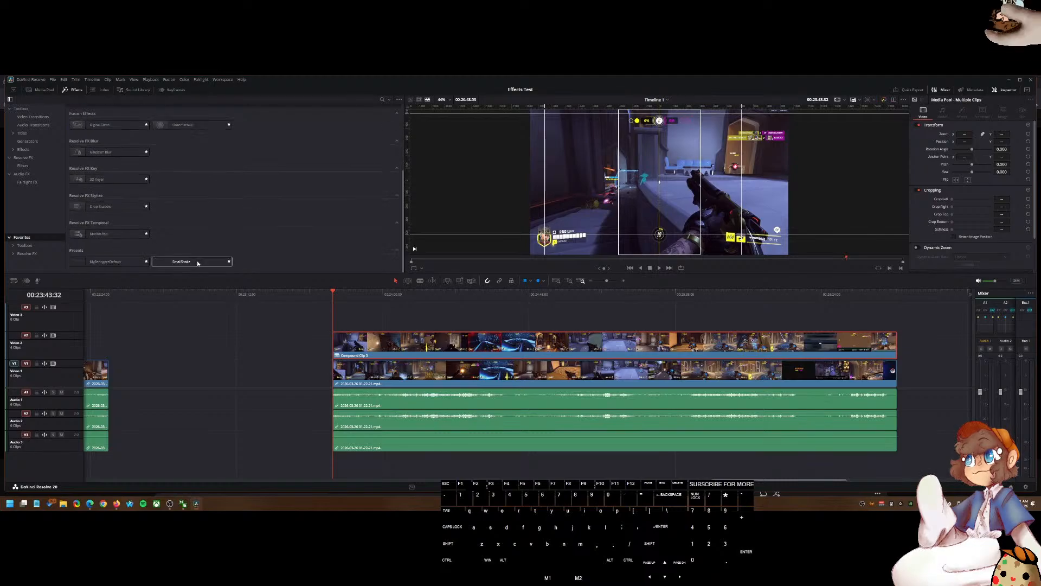
{"action": "left_click", "coordinate": [183, 262]}
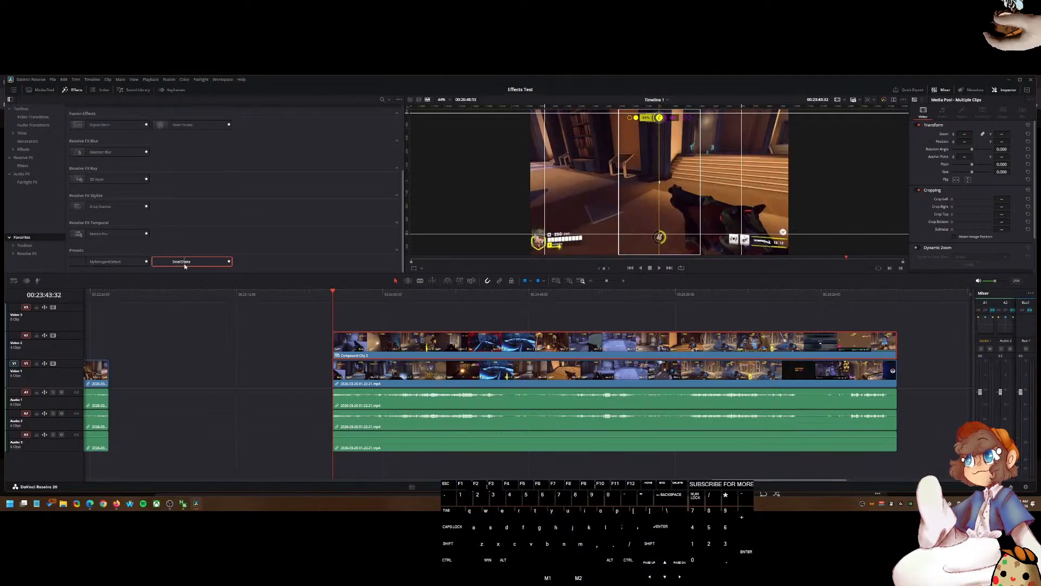
{"action": "left_click_drag", "start_coordinate": [185, 266], "coordinate": [352, 343]}
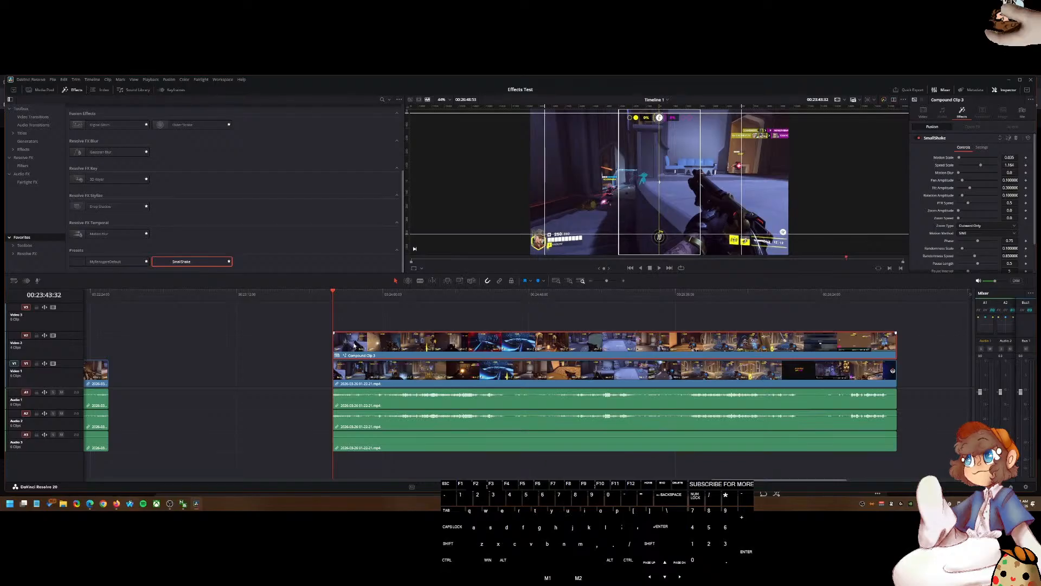
{"action": "key", "text": "space"}
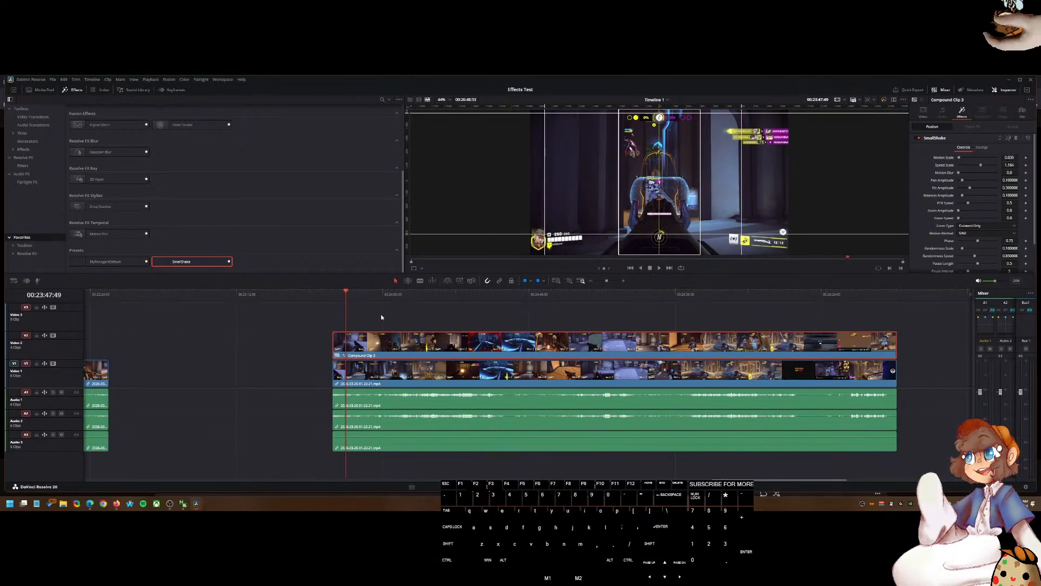
{"action": "key", "text": "shift+1"}
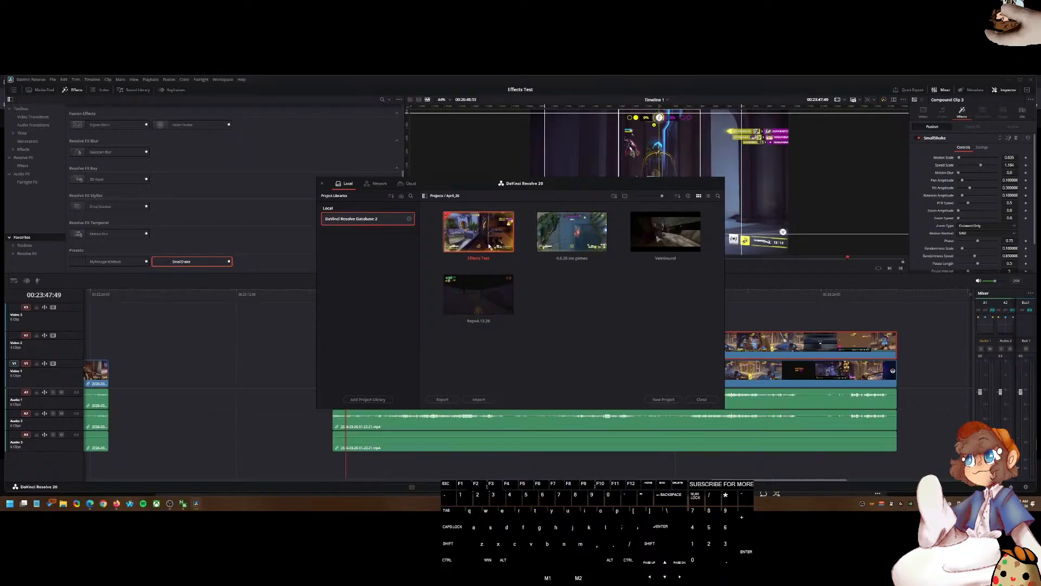
{"action": "left_click", "coordinate": [116, 503]}
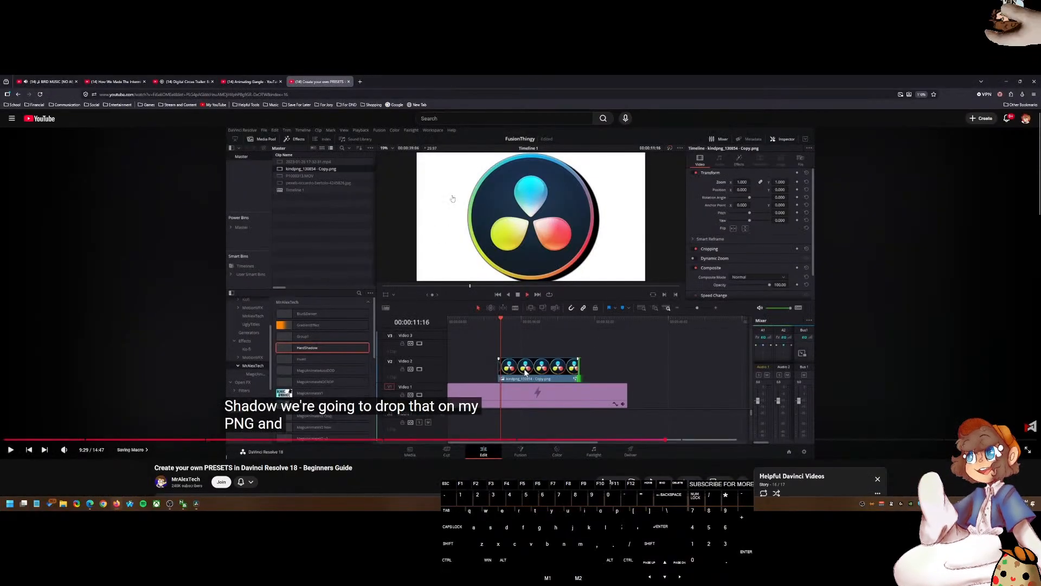
{"action": "left_click", "coordinate": [246, 80]}
{"action": "left_click", "coordinate": [123, 79]}
{"action": "left_click", "coordinate": [359, 81]}
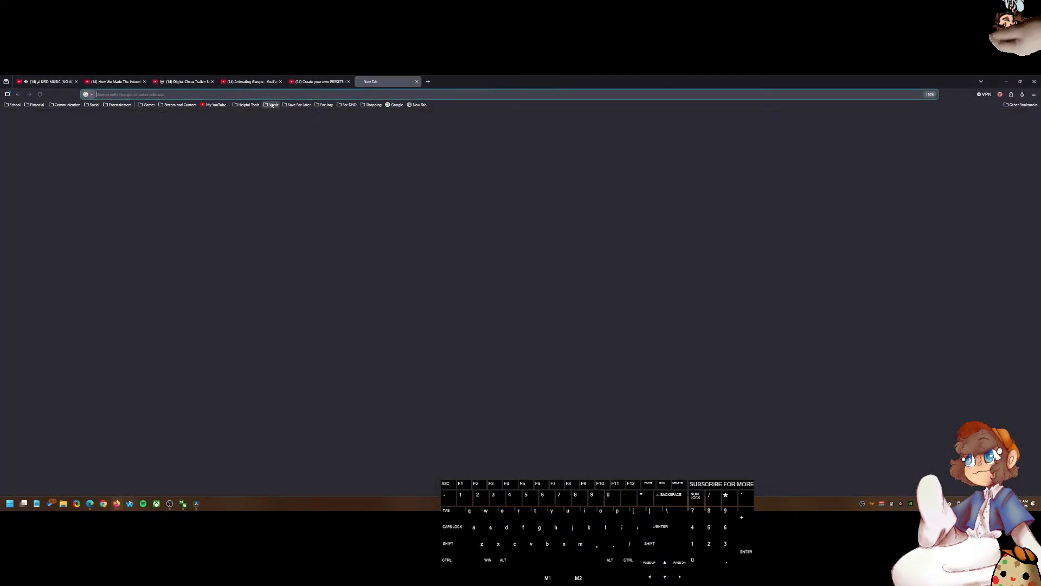
{"action": "left_click", "coordinate": [318, 82]}
{"action": "left_click", "coordinate": [370, 80]}
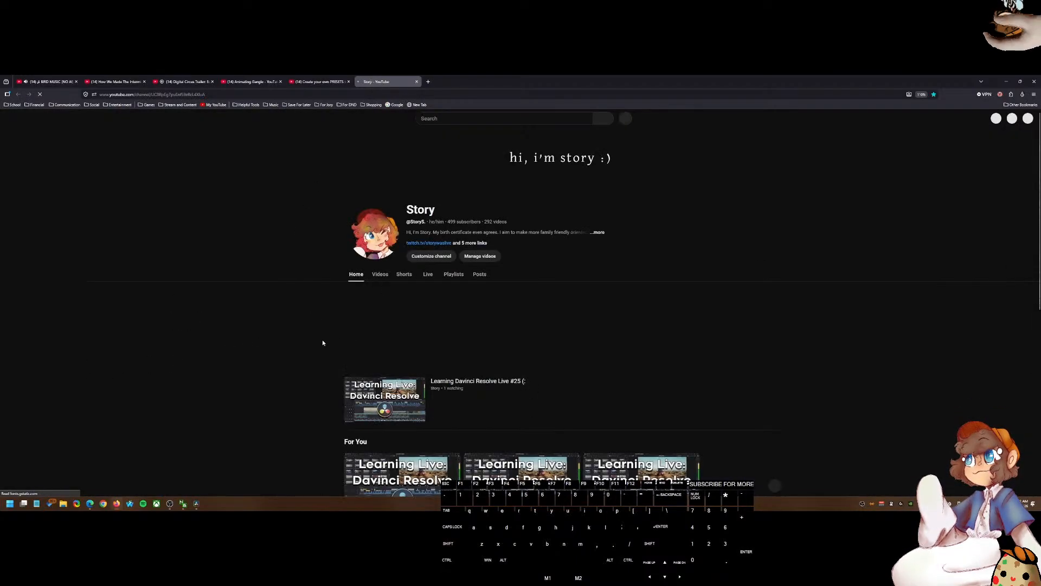
{"action": "left_click", "coordinate": [402, 275]}
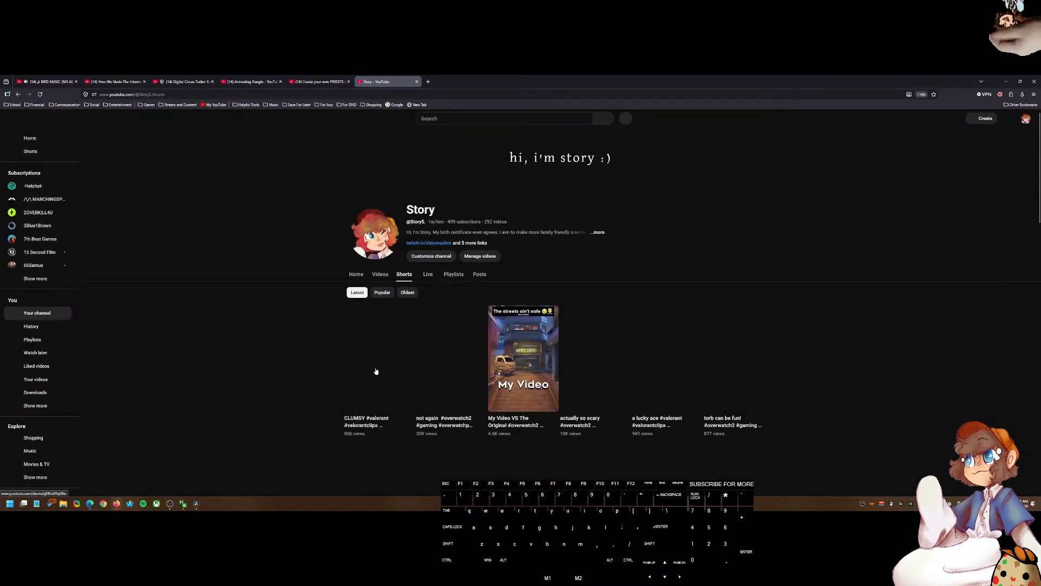
{"action": "scroll", "coordinate": [389, 315], "scroll_direction": "down", "scroll_amount": 1}
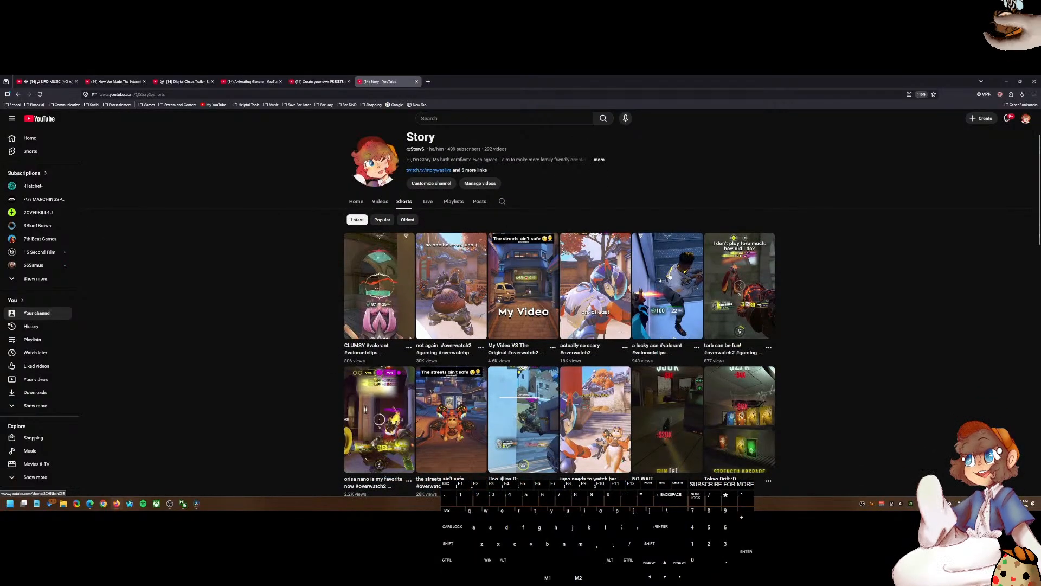
{"action": "left_click", "coordinate": [745, 296]}
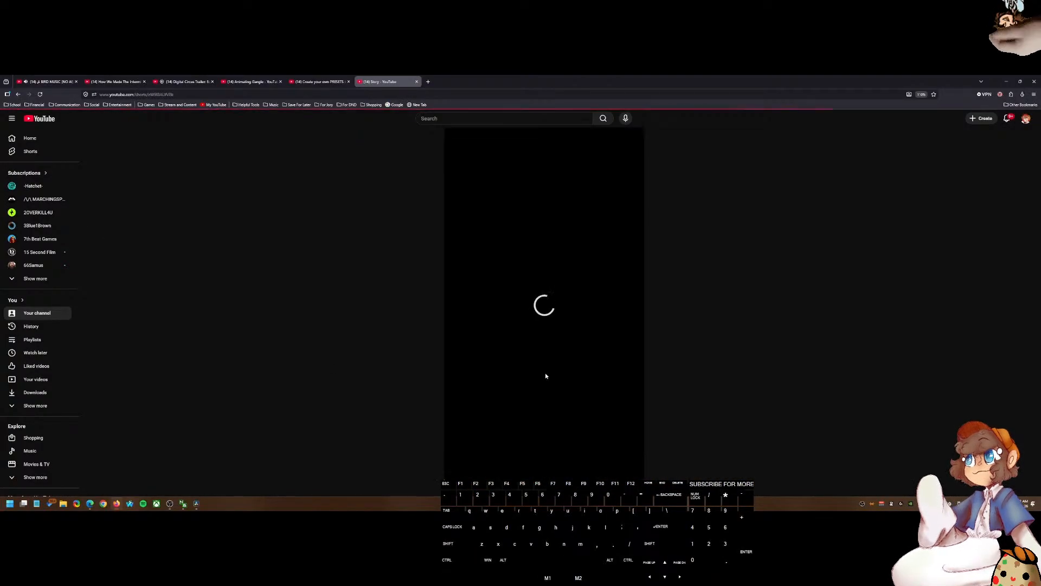
{"action": "scroll", "coordinate": [478, 157], "scroll_direction": "down", "scroll_amount": 1}
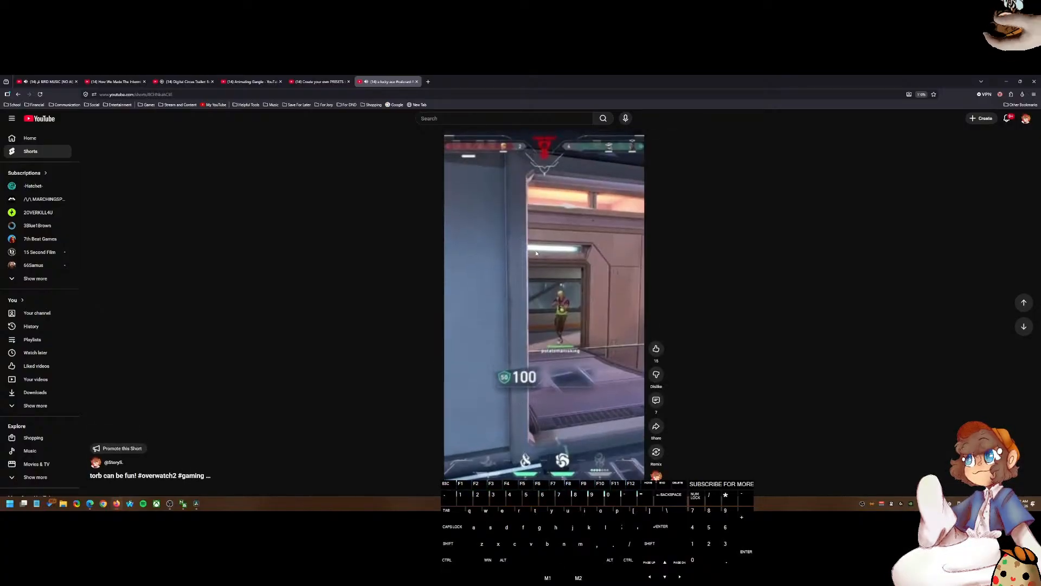
{"action": "scroll", "coordinate": [544, 274], "scroll_direction": "up", "scroll_amount": 1}
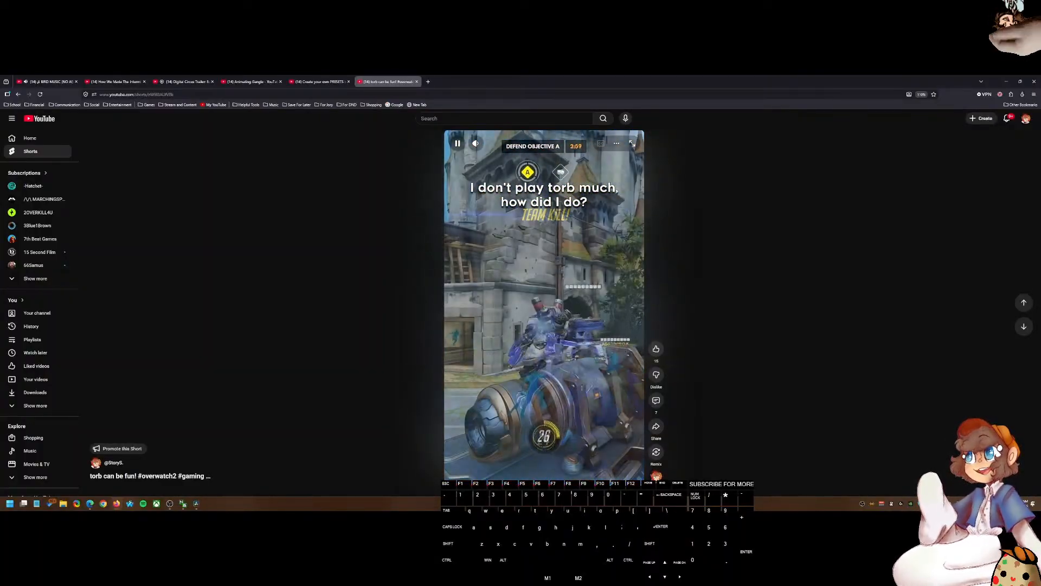
{"action": "left_click", "coordinate": [615, 200]}
Step: Return to the tutorial, scrub through it and read the comments below the video
{"action": "left_click", "coordinate": [328, 82]}
{"action": "left_click", "coordinate": [434, 271]}
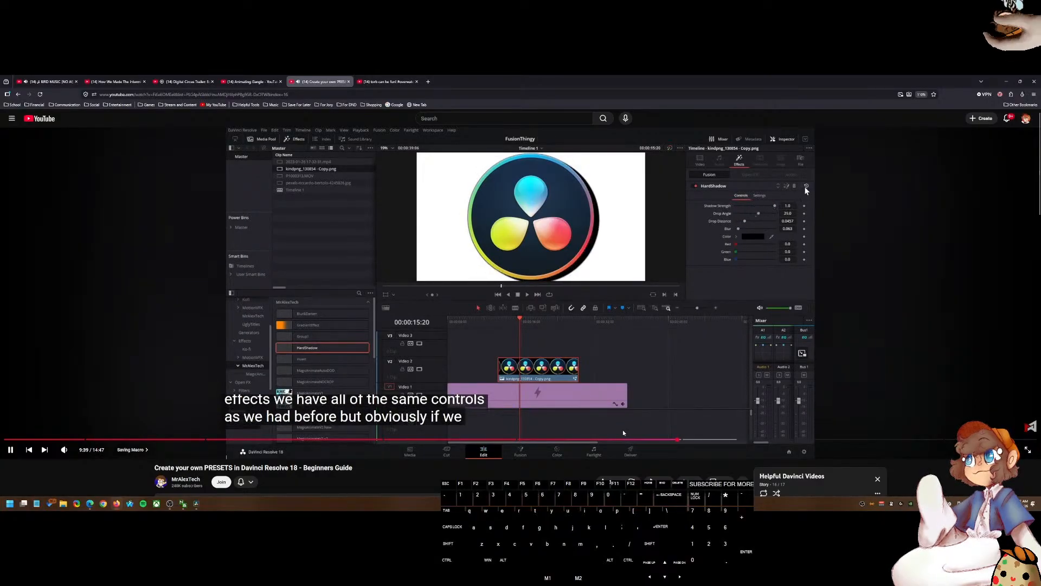
{"action": "left_click", "coordinate": [636, 425]}
{"action": "scroll", "coordinate": [597, 434], "scroll_direction": "down", "scroll_amount": 3}
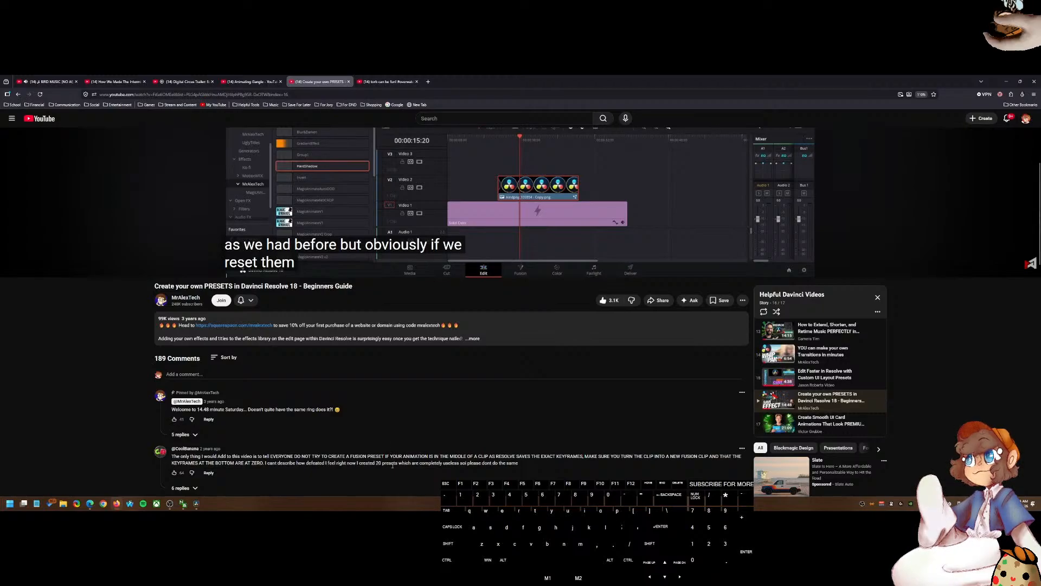
{"action": "scroll", "coordinate": [393, 465], "scroll_direction": "down", "scroll_amount": 2}
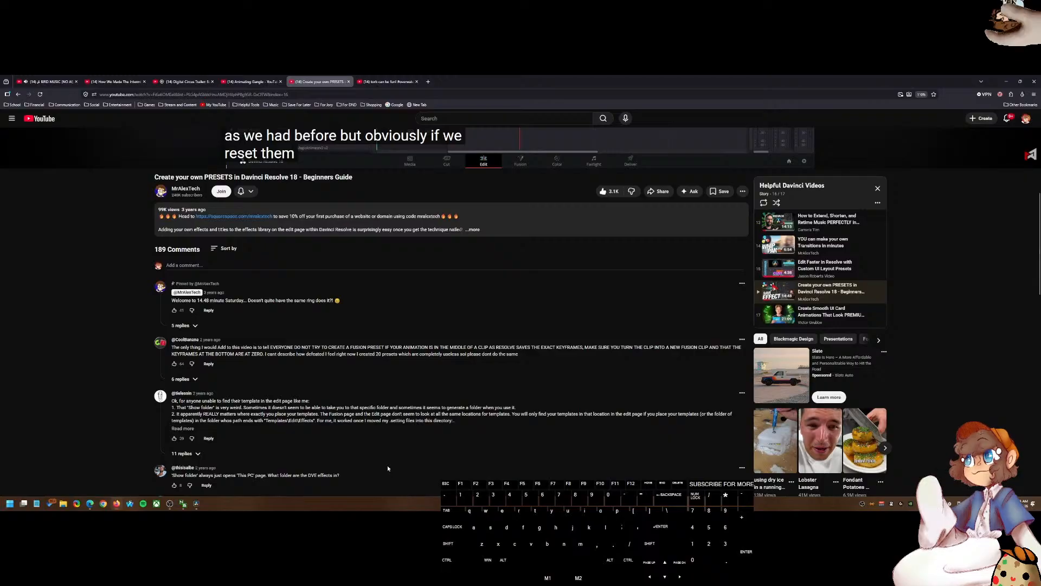
{"action": "scroll", "coordinate": [388, 468], "scroll_direction": "up", "scroll_amount": 5}
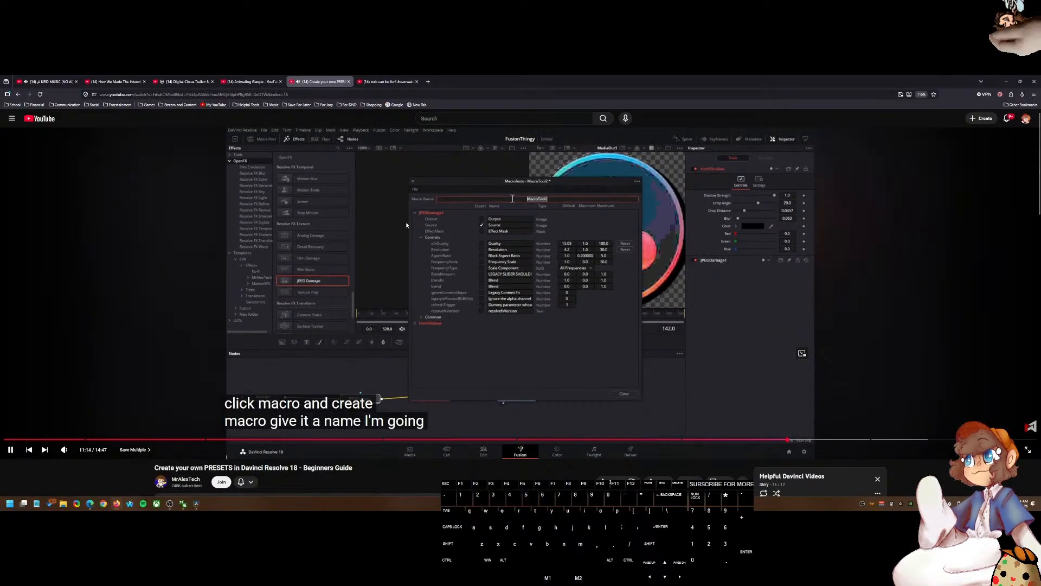
{"action": "left_click", "coordinate": [406, 225]}
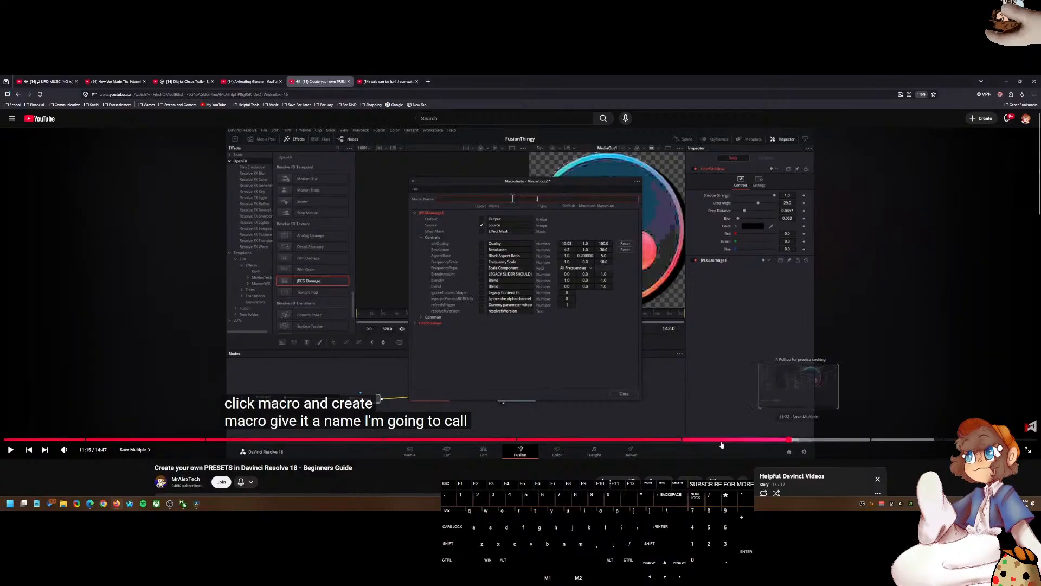
Step: Return to Resolve and delete the compound clip from Video 2
{"action": "mouse_move", "coordinate": [202, 506]}
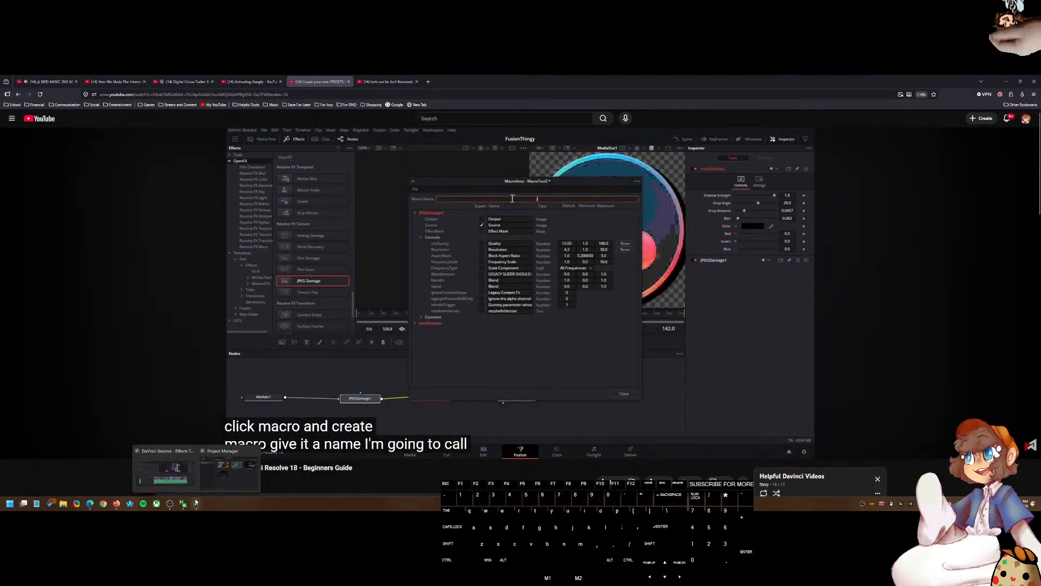
{"action": "left_click", "coordinate": [215, 484]}
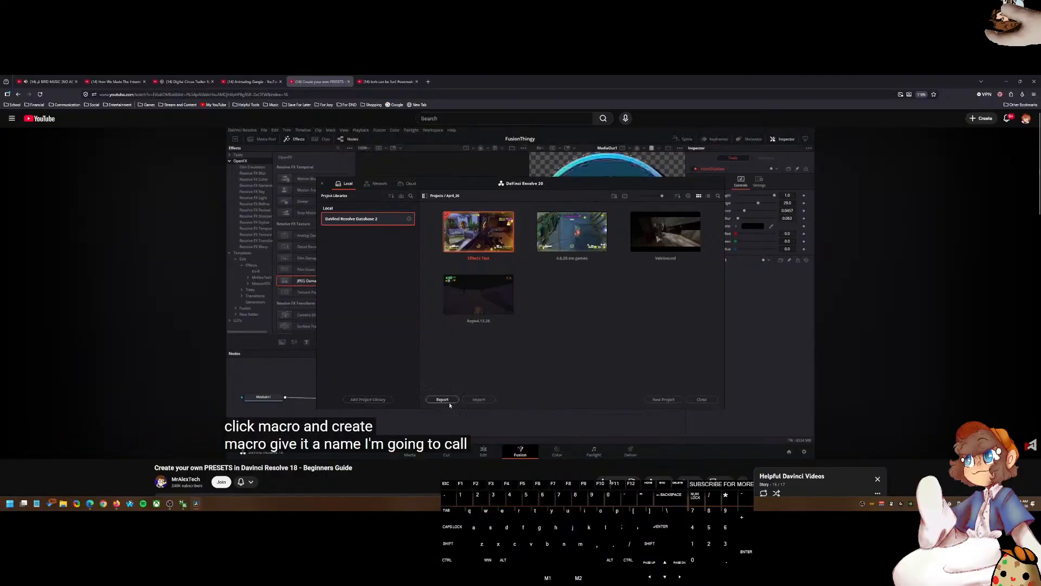
{"action": "left_click", "coordinate": [689, 402]}
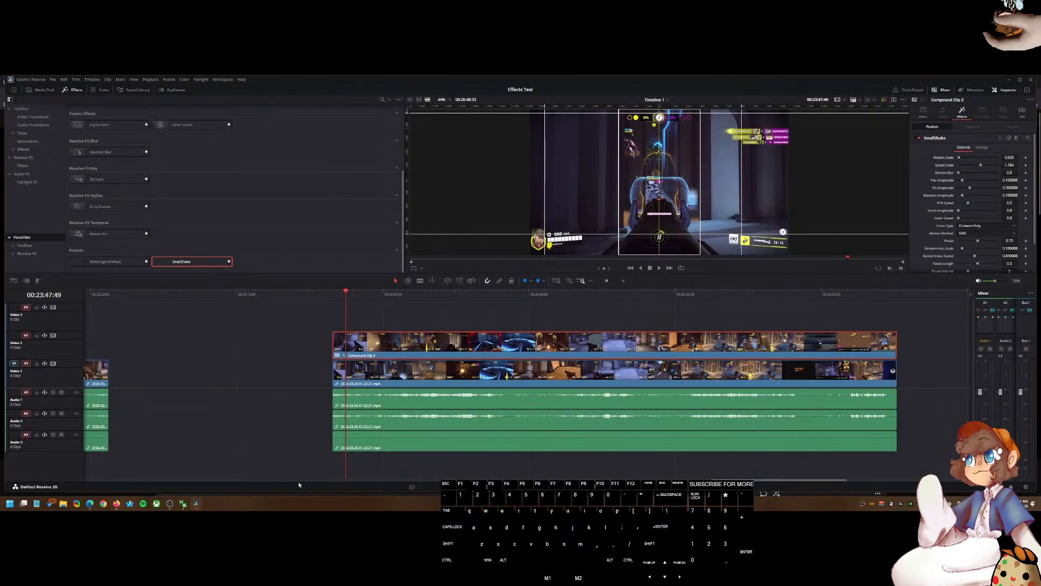
{"action": "key", "text": "Delete"}
Step: Turn the gameplay clip on Video 1 into a new Fusion clip and undo it
{"action": "left_click", "coordinate": [440, 378]}
{"action": "right_click", "coordinate": [439, 377]}
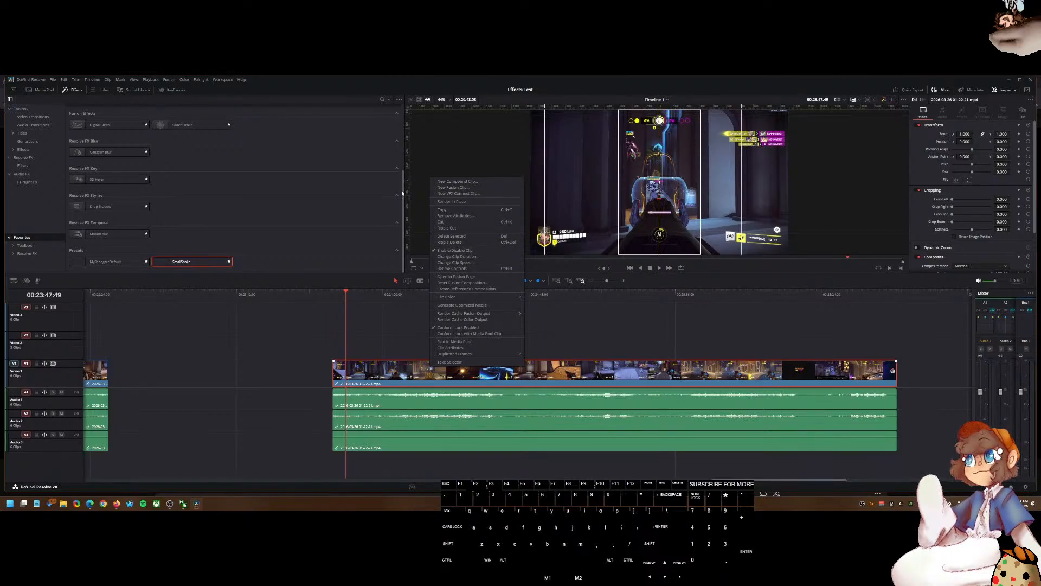
{"action": "left_click", "coordinate": [455, 188]}
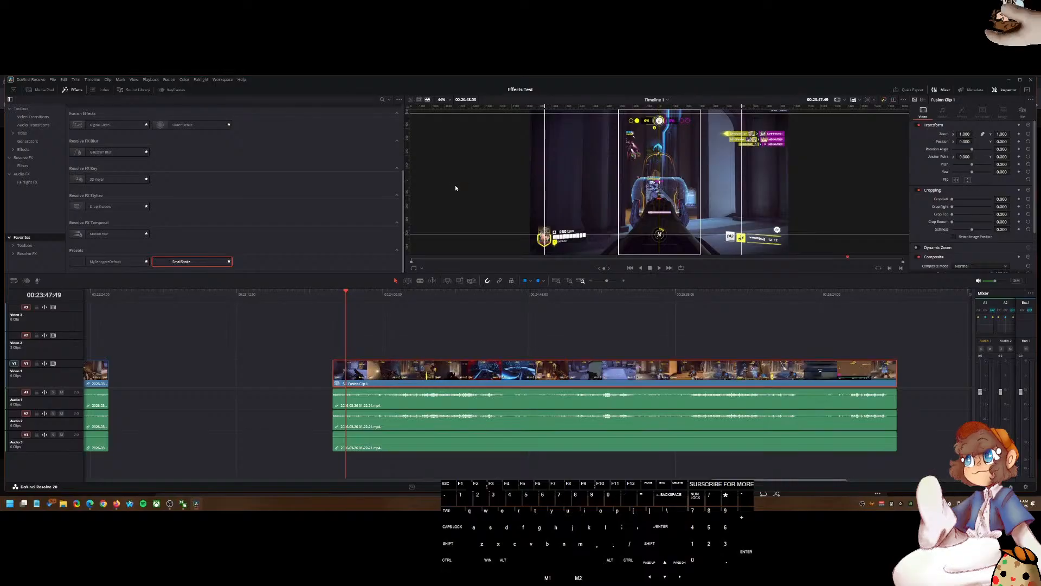
{"action": "key", "text": "ctrl+z"}
Step: Open the gameplay clip on Video 1 in the Fusion page
{"action": "right_click", "coordinate": [380, 375]}
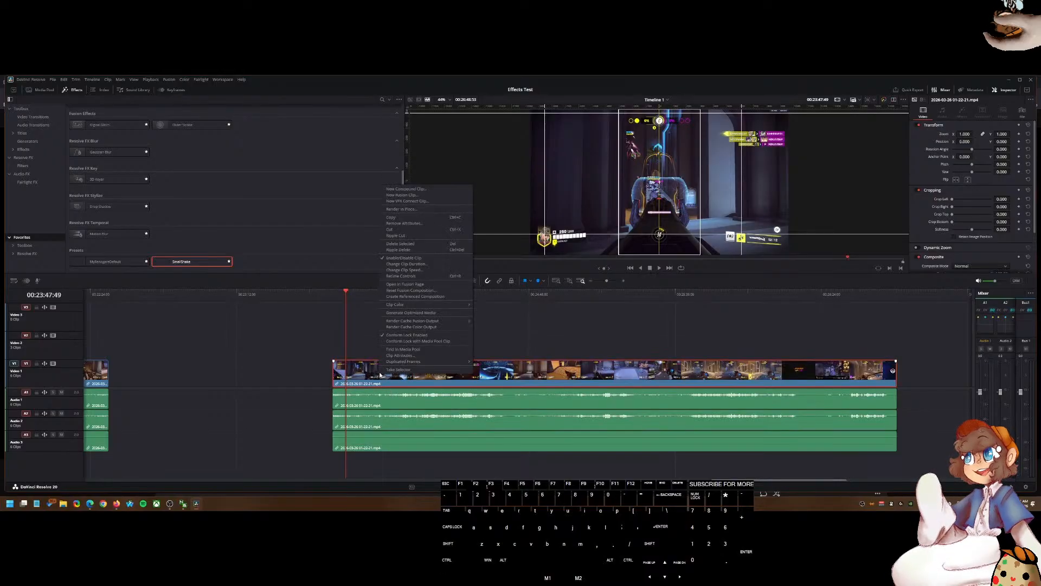
{"action": "left_click", "coordinate": [417, 291]}
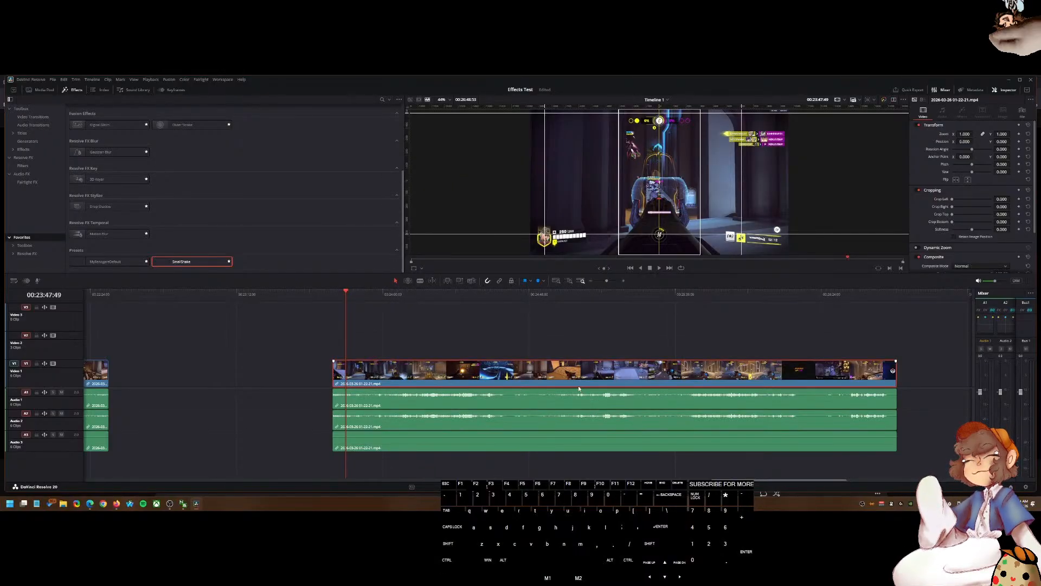
{"action": "left_click_drag", "start_coordinate": [247, 390], "coordinate": [592, 381]}
{"action": "left_click_drag", "start_coordinate": [594, 427], "coordinate": [621, 443]}
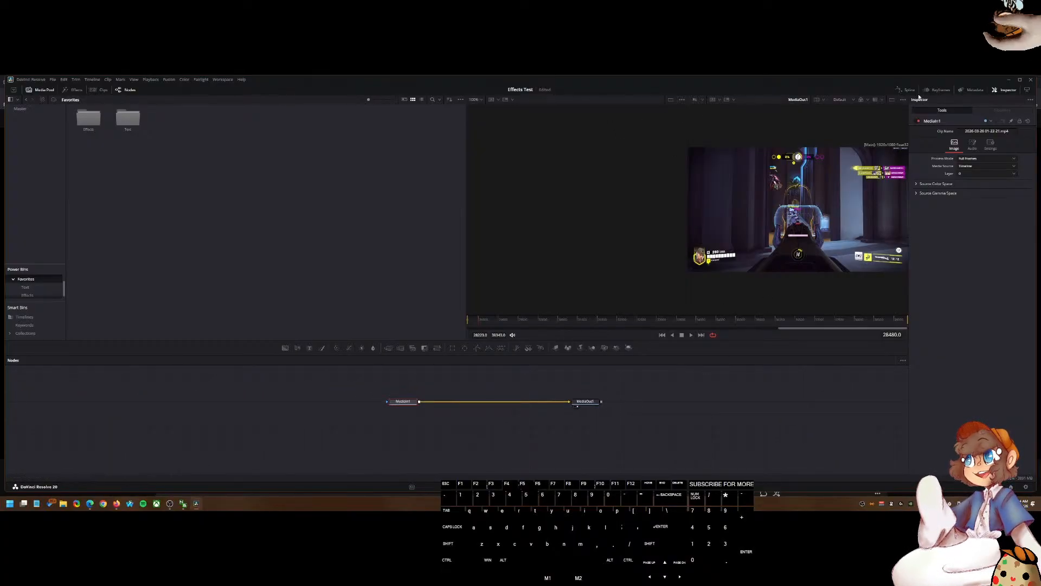
{"action": "left_click", "coordinate": [891, 100]}
{"action": "left_click_drag", "start_coordinate": [475, 396], "coordinate": [485, 398]}
{"action": "key", "text": "shift+space"}
{"action": "type", "text": "adu"}
{"action": "key", "text": "ctrl+BackSpace"}
{"action": "type", "text": "layer"}
{"action": "key", "text": "ctrl+BackSpace"}
{"action": "type", "text": "adju"}
{"action": "key", "text": "ctrl+BackSpace"}
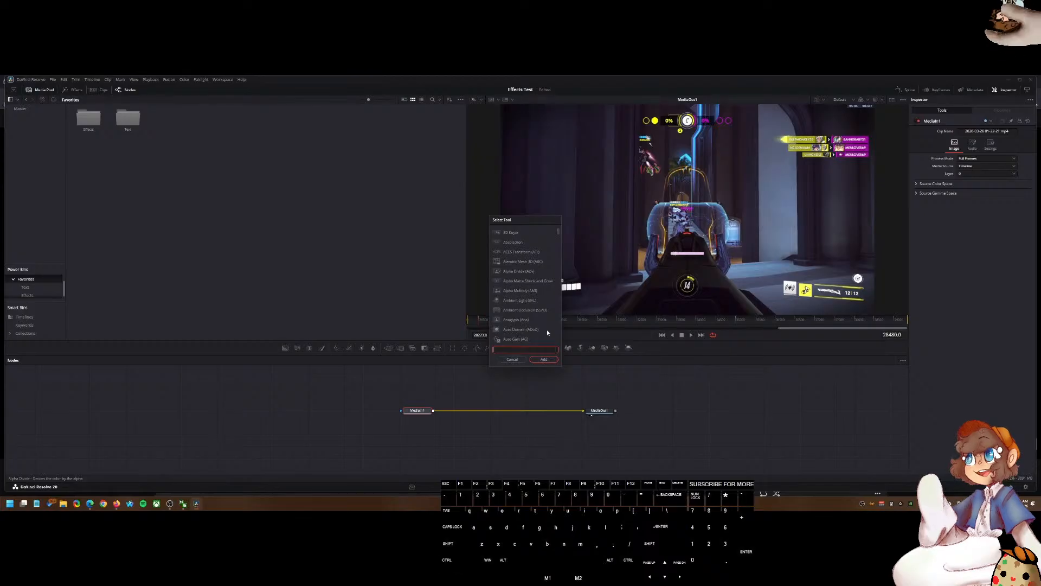
{"action": "left_click", "coordinate": [511, 359]}
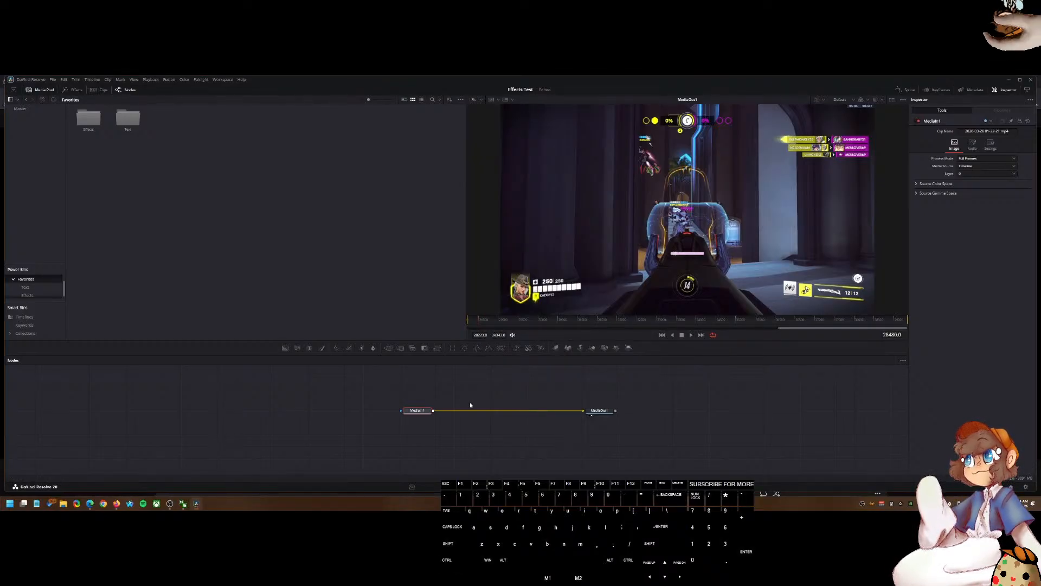
{"action": "right_click", "coordinate": [423, 412]}
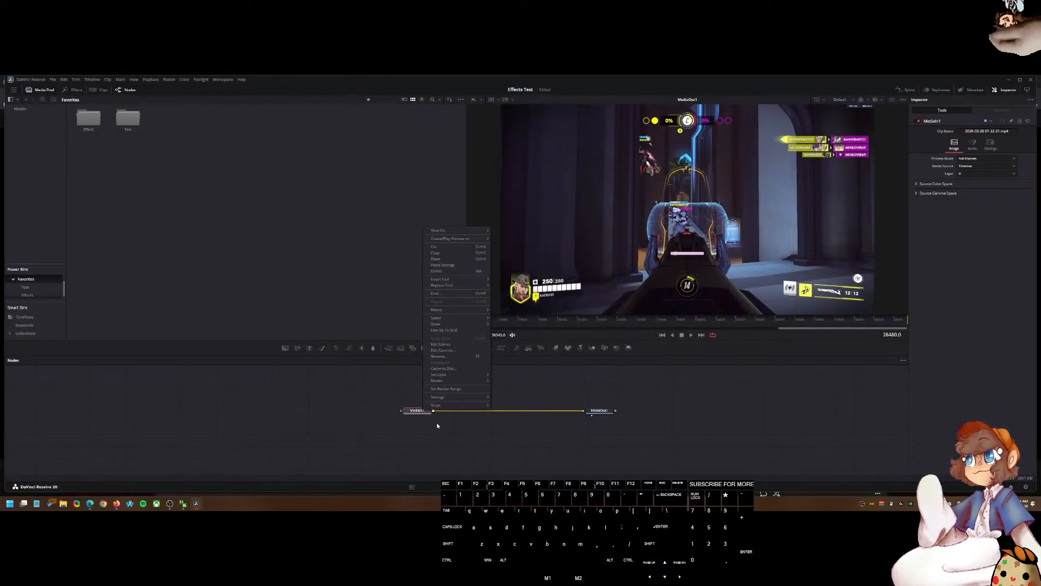
{"action": "left_click", "coordinate": [461, 433]}
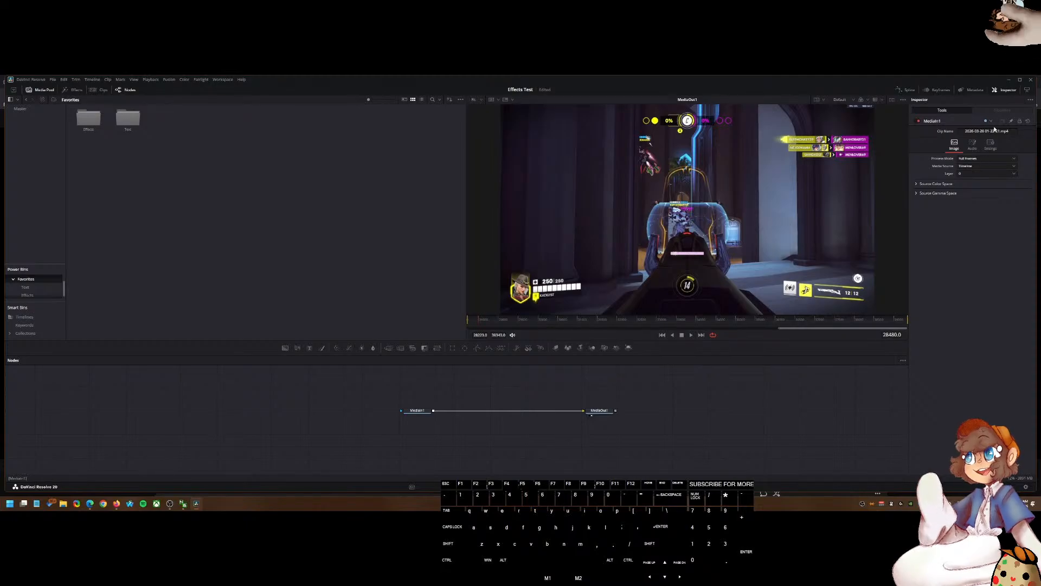
Step: Add a Transform node and insert it on the link between MediaIn1 and MediaOut1
{"action": "key", "text": "shift+space"}
{"action": "type", "text": "reti"}
{"action": "key", "text": "ctrl+BackSpace"}
{"action": "type", "text": "trans"}
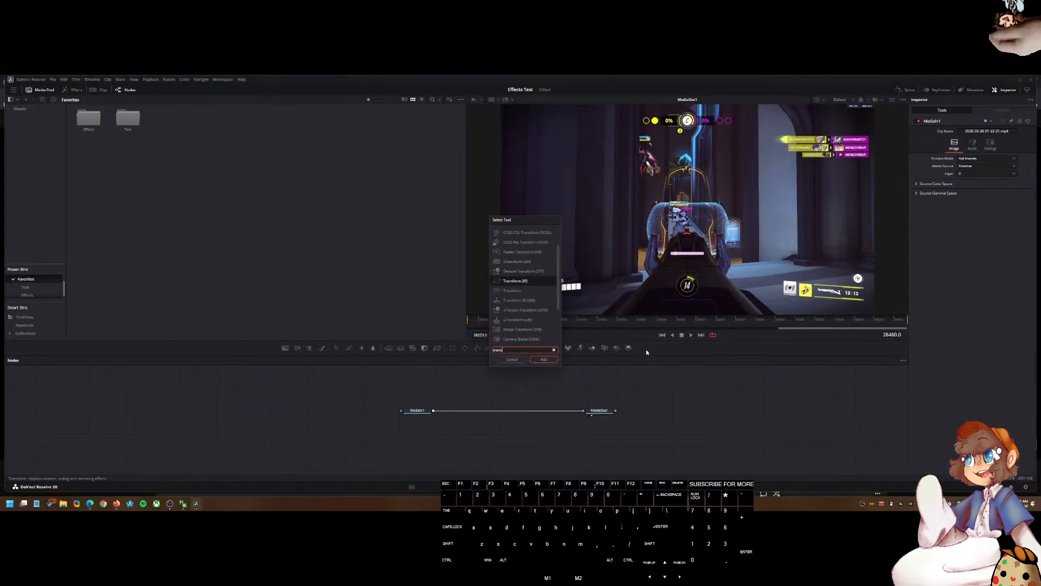
{"action": "left_click", "coordinate": [519, 292]}
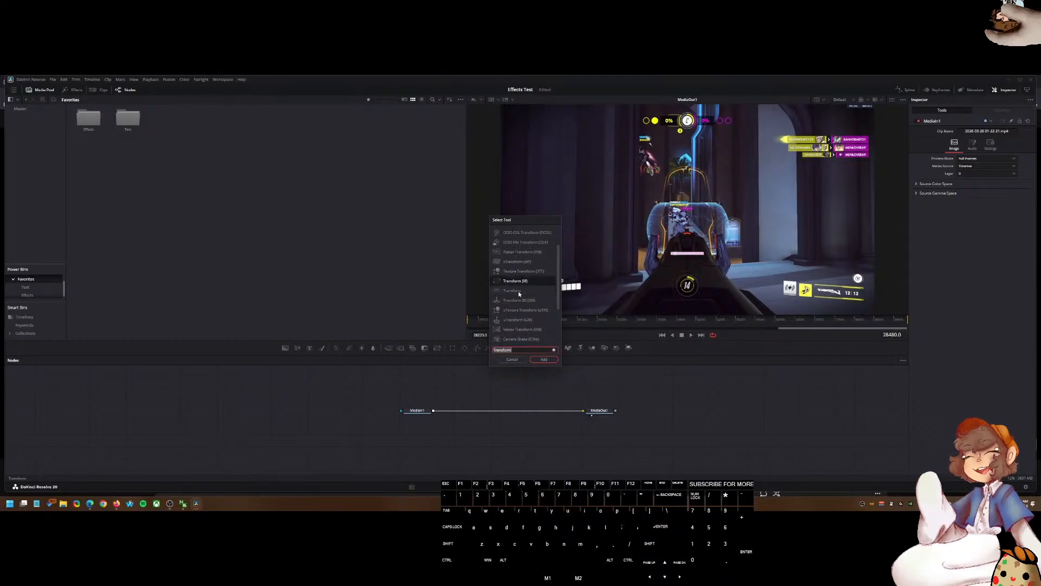
{"action": "left_click", "coordinate": [543, 360]}
{"action": "left_click_drag", "start_coordinate": [466, 434], "coordinate": [493, 412]}
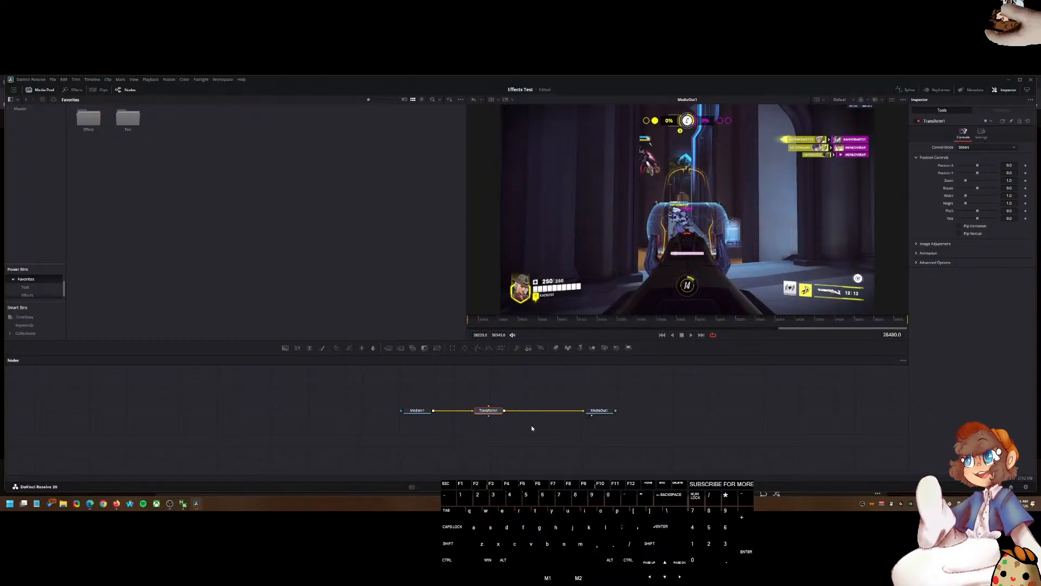
{"action": "left_click_drag", "start_coordinate": [488, 412], "coordinate": [502, 412]}
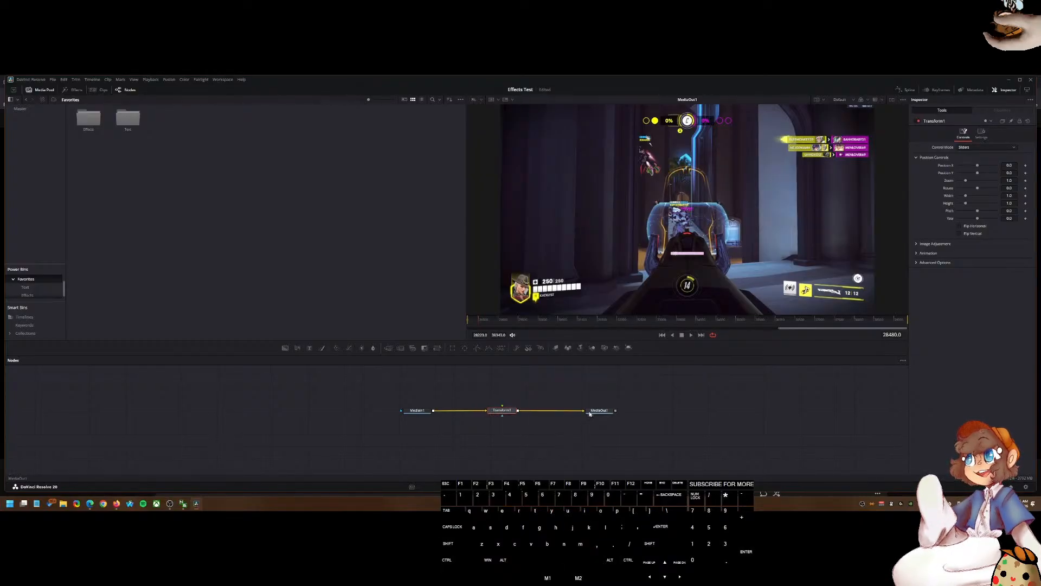
Step: Try shifting the Transform's X position, then undo the change
{"action": "left_click_drag", "start_coordinate": [977, 166], "coordinate": [966, 166]}
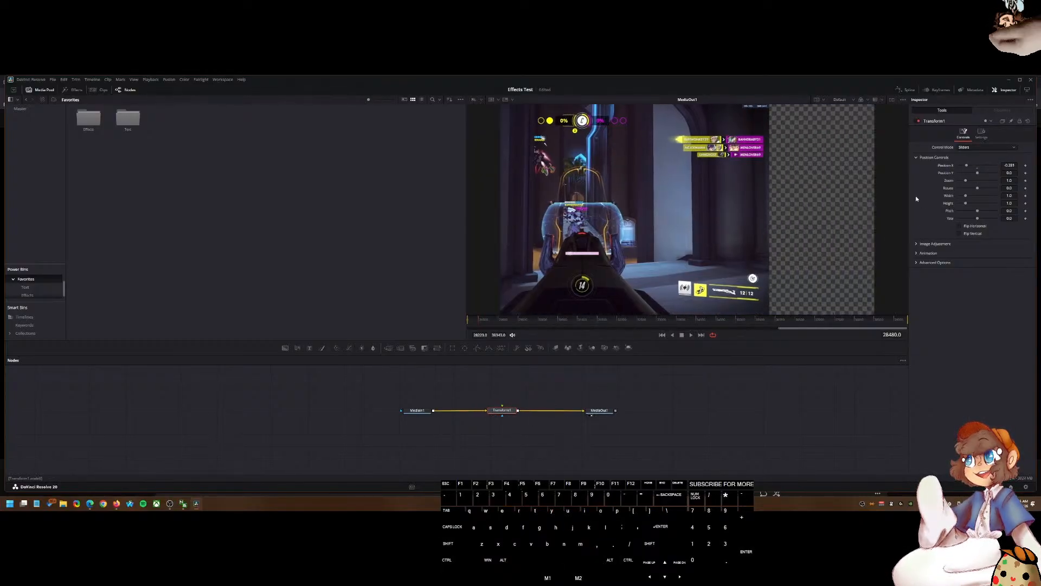
{"action": "key", "text": "ctrl+z"}
Step: Add a Crop node and place it between MediaIn1 and Transform1 in the node chain
{"action": "key", "text": "shift+space"}
{"action": "type", "text": "crop"}
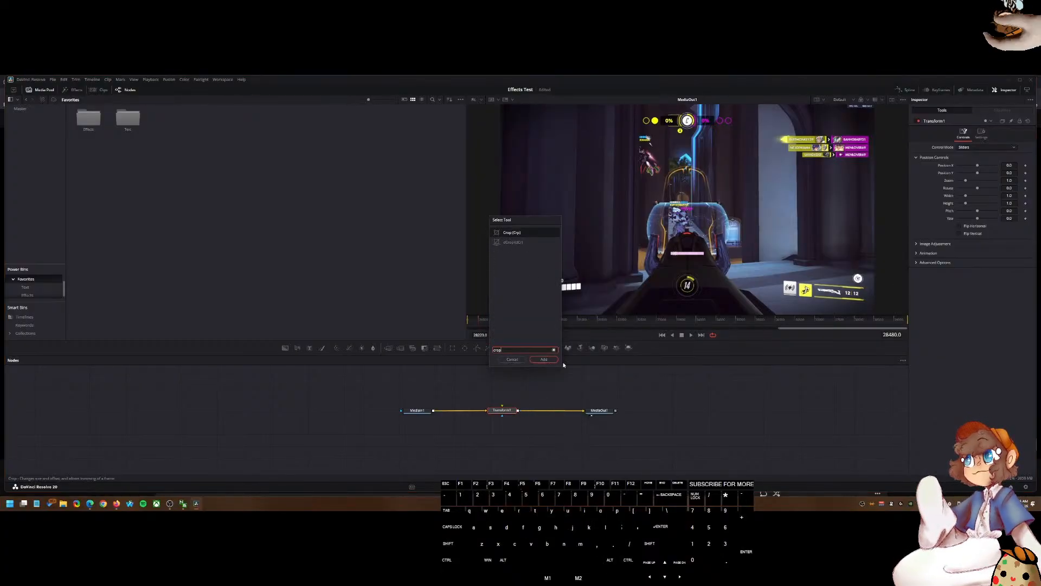
{"action": "left_click", "coordinate": [518, 324]}
{"action": "left_click", "coordinate": [528, 233]}
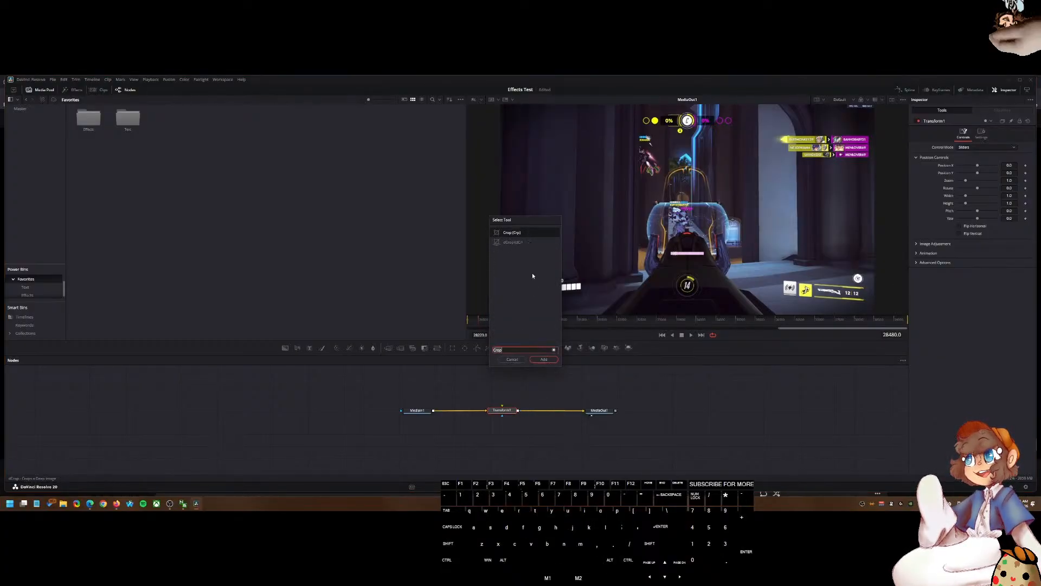
{"action": "left_click", "coordinate": [543, 362]}
{"action": "mouse_move", "coordinate": [537, 413]}
{"action": "left_mouse_down"}
{"action": "mouse_move", "coordinate": [547, 400]}
{"action": "mouse_move", "coordinate": [539, 412]}
{"action": "mouse_move", "coordinate": [484, 411]}
{"action": "mouse_move", "coordinate": [533, 409]}
{"action": "left_mouse_up"}
{"action": "left_click_drag", "start_coordinate": [484, 409], "coordinate": [484, 410]}
{"action": "left_click", "coordinate": [483, 411]}
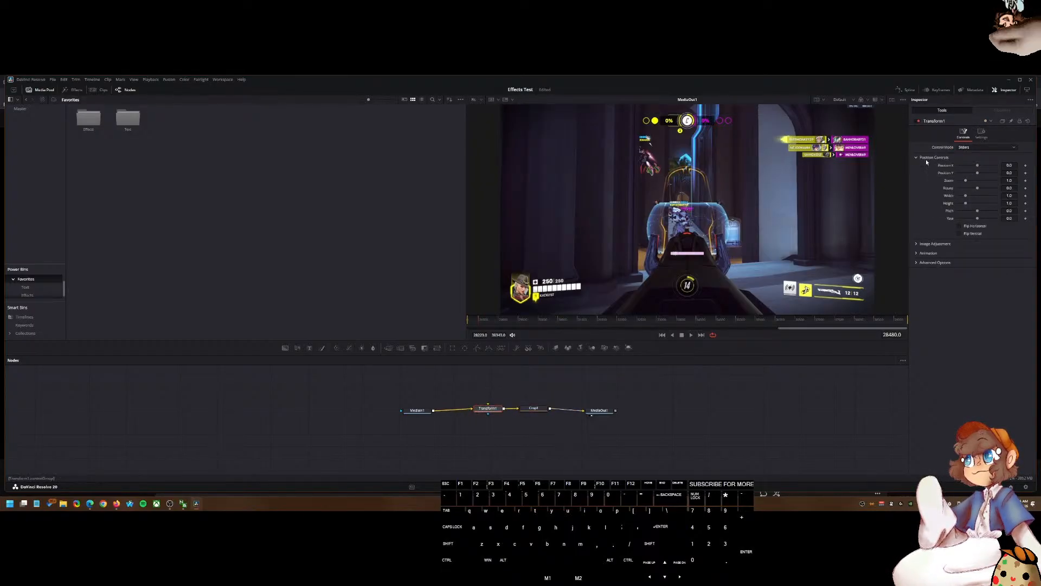
{"action": "left_click", "coordinate": [534, 408]}
{"action": "left_click_drag", "start_coordinate": [530, 410], "coordinate": [460, 411]}
{"action": "left_click_drag", "start_coordinate": [488, 410], "coordinate": [520, 410]}
{"action": "left_click_drag", "start_coordinate": [467, 411], "coordinate": [485, 411]}
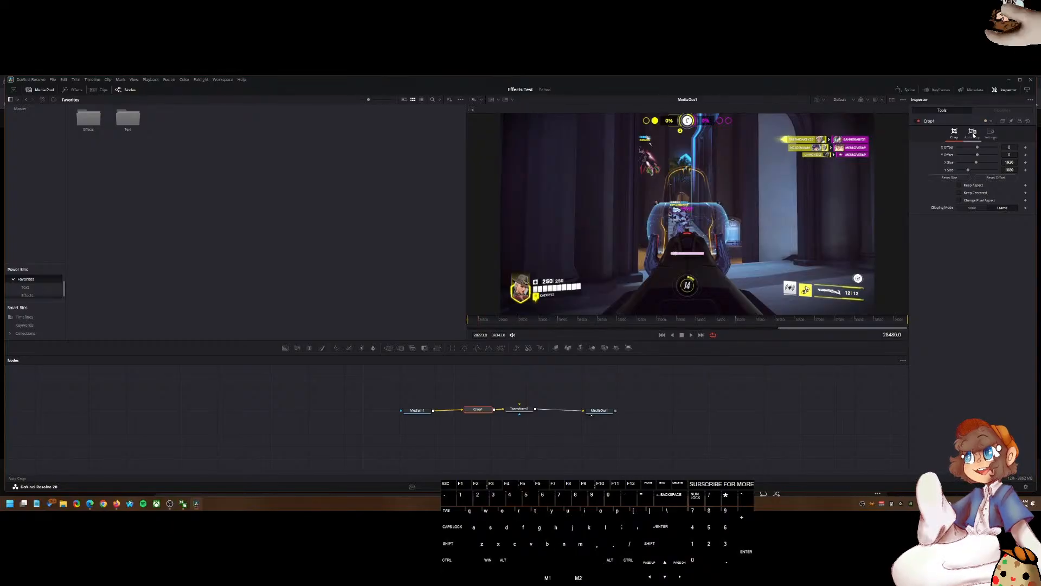
Step: Try adjusting a size value in the Crop's inspector and undo the changes
{"action": "left_click", "coordinate": [993, 136]}
{"action": "left_click", "coordinate": [956, 138]}
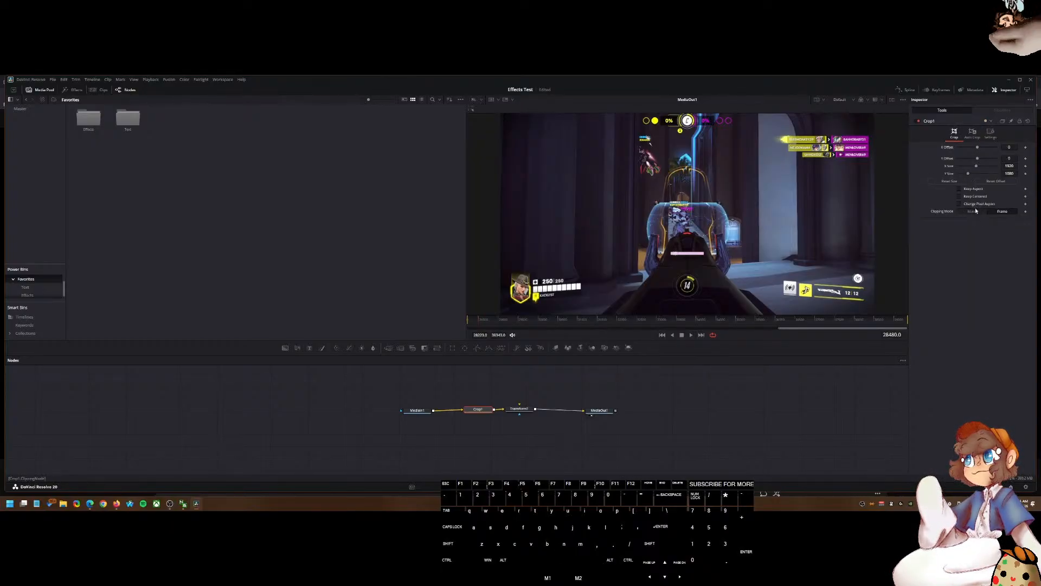
{"action": "mouse_move", "coordinate": [969, 176]}
{"action": "left_mouse_down"}
{"action": "mouse_move", "coordinate": [981, 172]}
{"action": "mouse_move", "coordinate": [974, 162]}
{"action": "mouse_move", "coordinate": [961, 171]}
{"action": "left_mouse_up"}
{"action": "key", "text": "ctrl+z"}
{"action": "key", "text": "ctrl+z"}
{"action": "key", "text": "ctrl+z"}
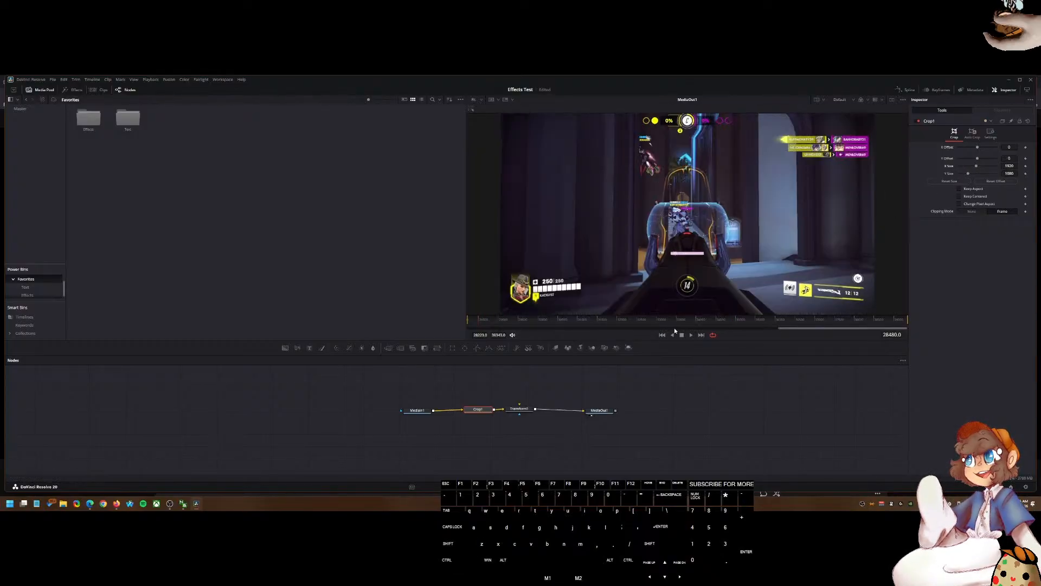
Step: Switch to the tutorial video and read the comment about creating Fusion presets
{"action": "left_click", "coordinate": [117, 503]}
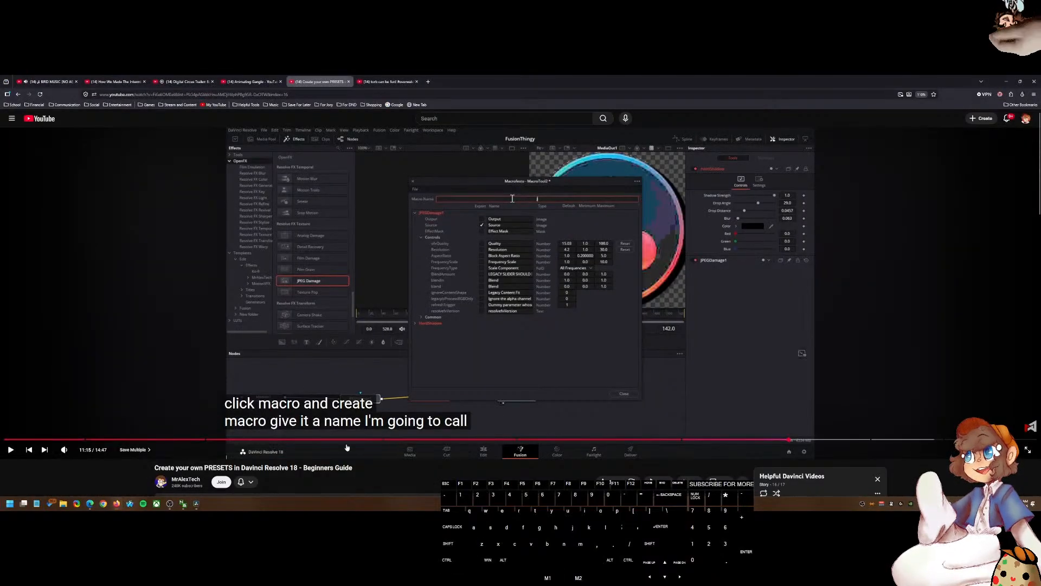
{"action": "scroll", "coordinate": [346, 449], "scroll_direction": "down", "scroll_amount": 5}
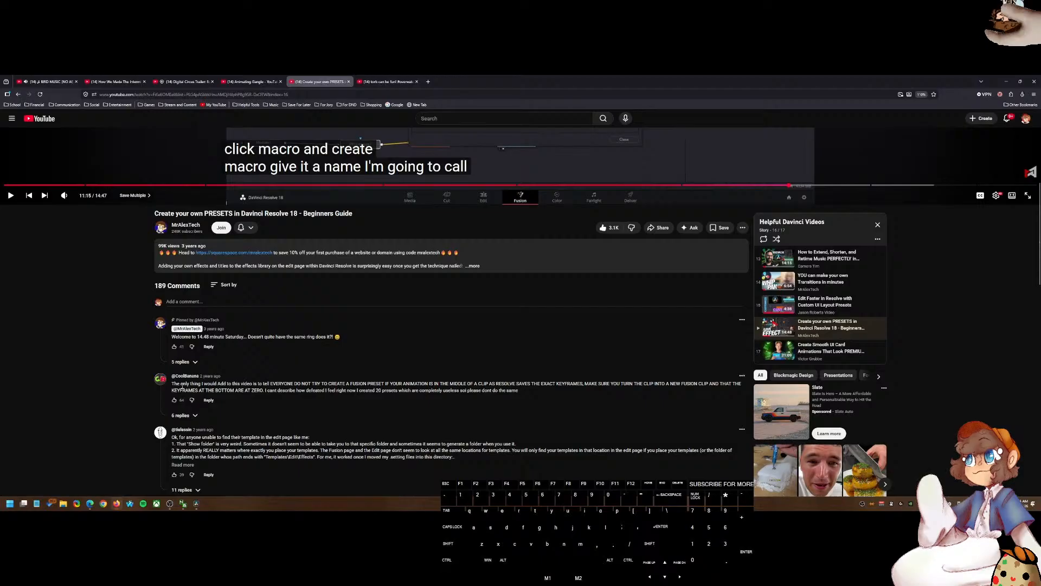
{"action": "left_click_drag", "start_coordinate": [173, 384], "coordinate": [740, 389]}
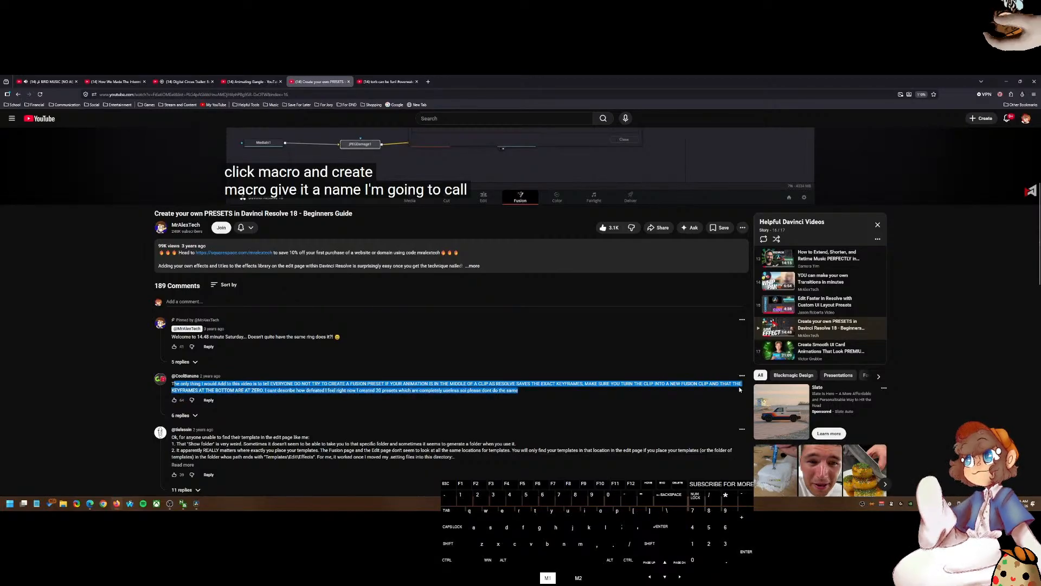
{"action": "left_click_drag", "start_coordinate": [416, 405], "coordinate": [484, 392]}
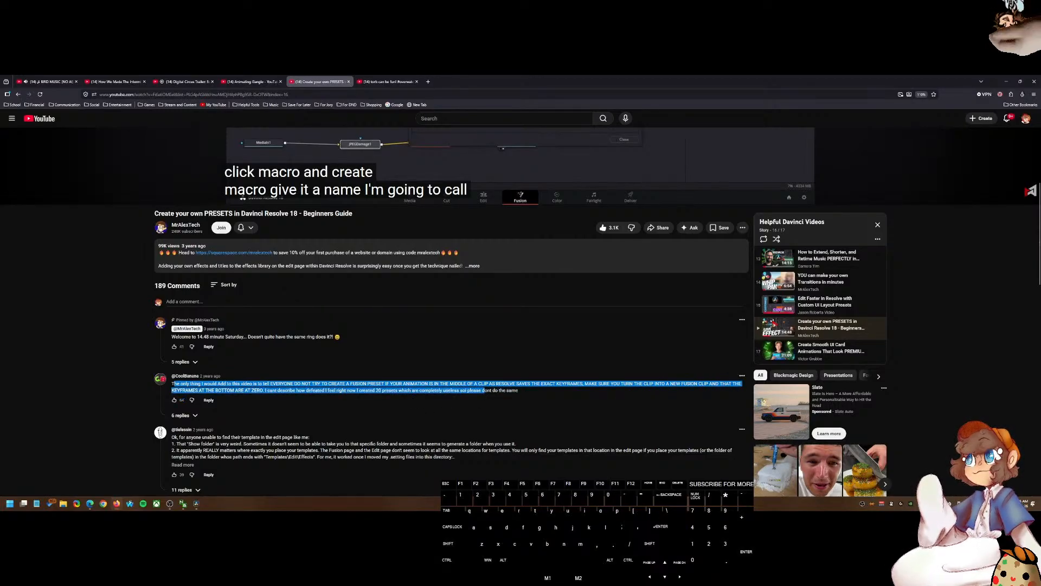
Step: Return to Resolve, scrub through the clip in the Fusion viewer and select all nodes
{"action": "left_click", "coordinate": [197, 503]}
{"action": "left_click", "coordinate": [573, 451]}
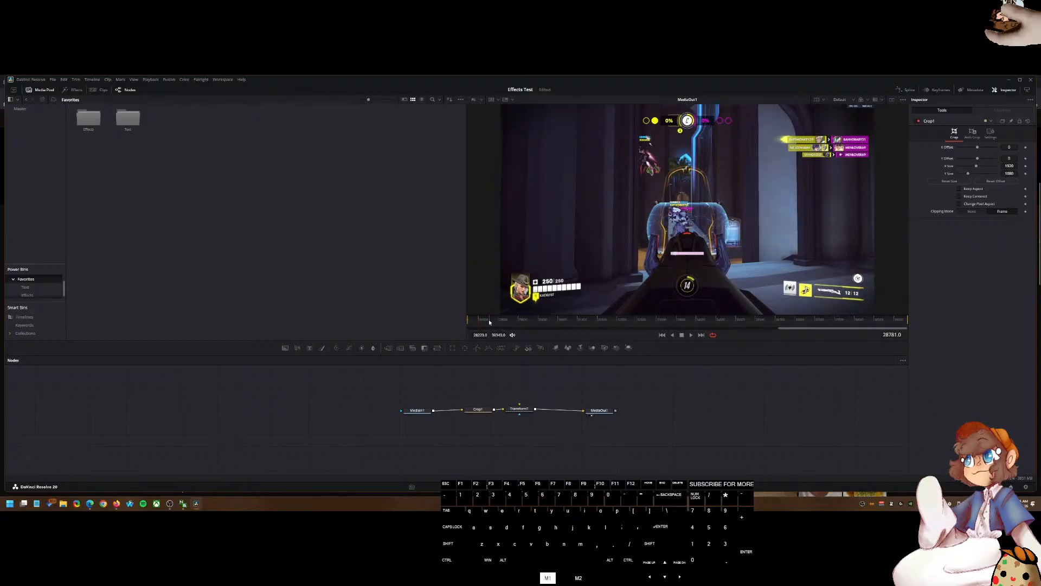
{"action": "left_click_drag", "start_coordinate": [490, 321], "coordinate": [462, 321]}
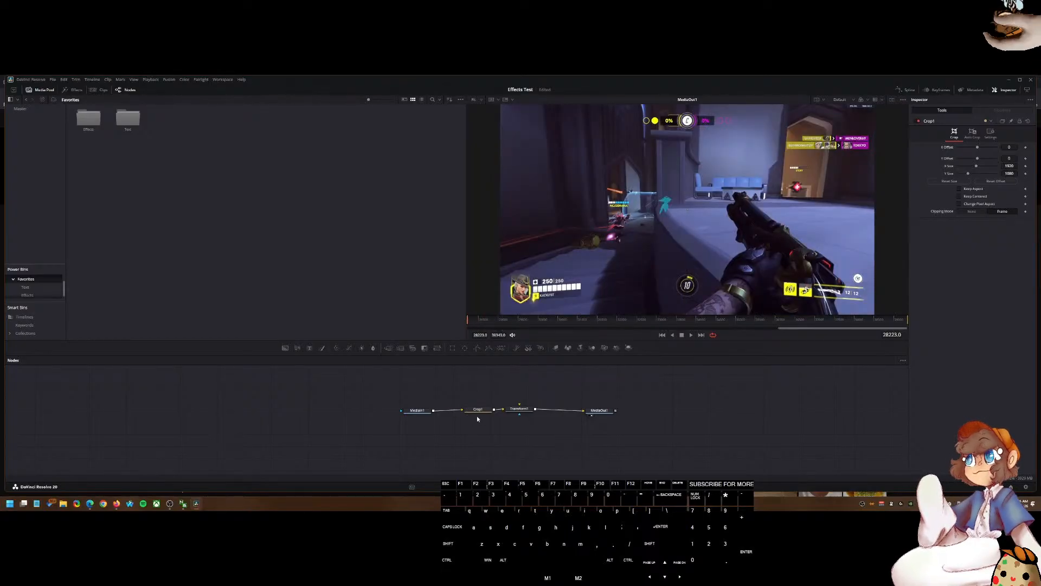
{"action": "left_click", "coordinate": [488, 320]}
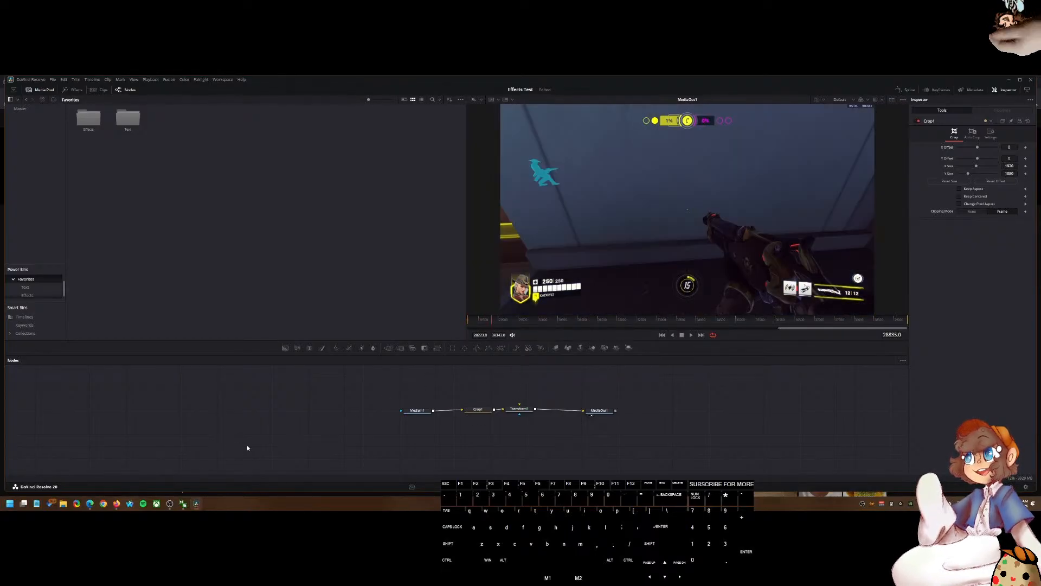
{"action": "left_click_drag", "start_coordinate": [639, 416], "coordinate": [423, 399]}
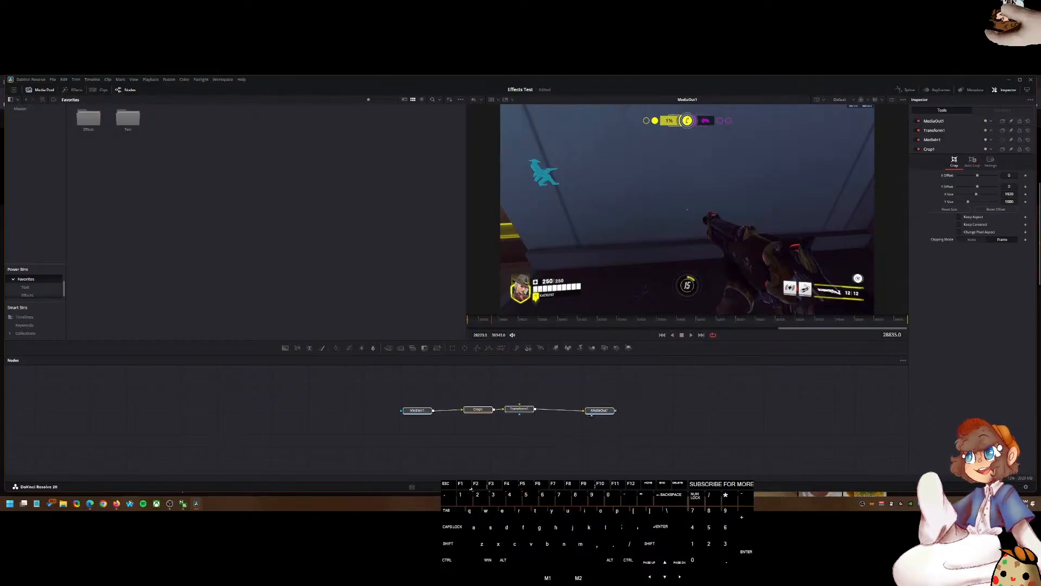
Step: Switch to the Edit page, delete the selected clip and select a gameplay clip segment on Video 1
{"action": "left_click", "coordinate": [486, 487]}
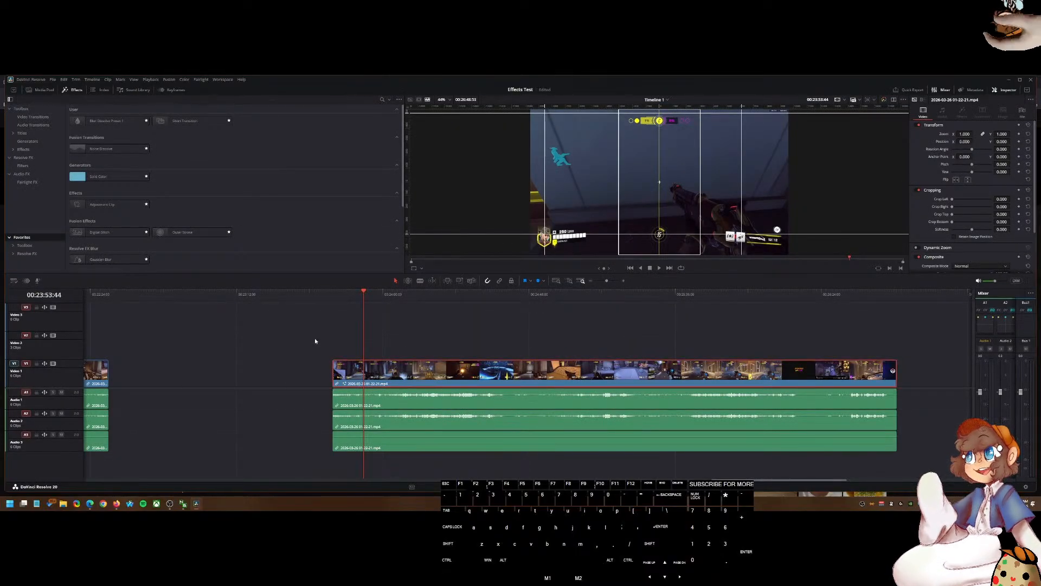
{"action": "key", "text": "Delete"}
{"action": "scroll", "coordinate": [308, 415], "scroll_direction": "down", "scroll_amount": 5, "text": "alt"}
{"action": "left_click", "coordinate": [360, 373]}
{"action": "left_click_drag", "start_coordinate": [360, 373], "coordinate": [361, 374]}
{"action": "key", "text": "alt"}
{"action": "left_click", "coordinate": [350, 337]}
{"action": "key", "text": "ctrl+z"}
{"action": "key", "text": "alt"}
{"action": "left_click_drag", "start_coordinate": [355, 333], "coordinate": [562, 374]}
Step: Convert the selected clip into a new Fusion clip and open it in the Fusion page
{"action": "right_click", "coordinate": [562, 374]}
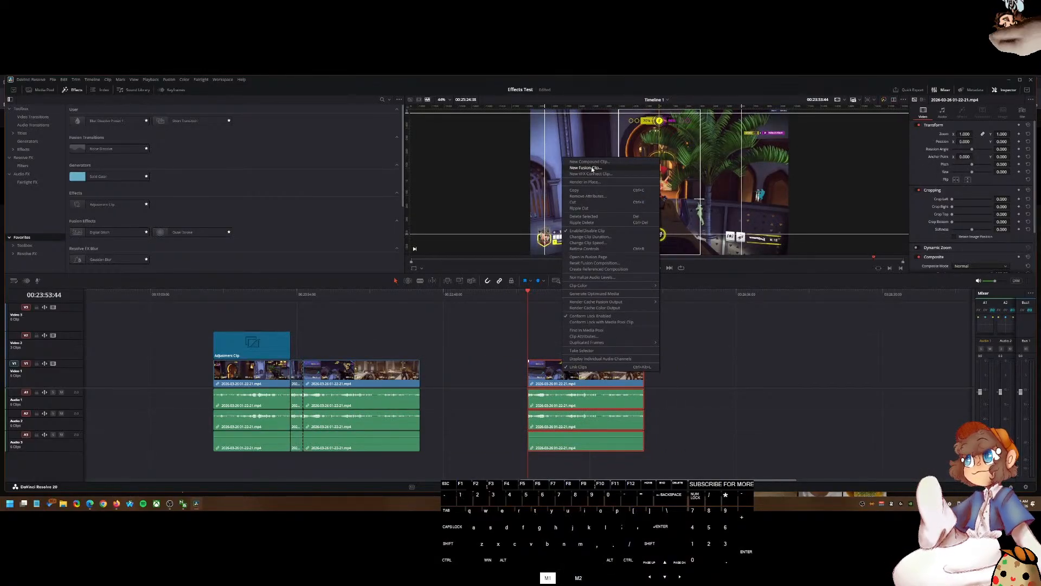
{"action": "left_click", "coordinate": [591, 168]}
{"action": "right_click", "coordinate": [568, 374]}
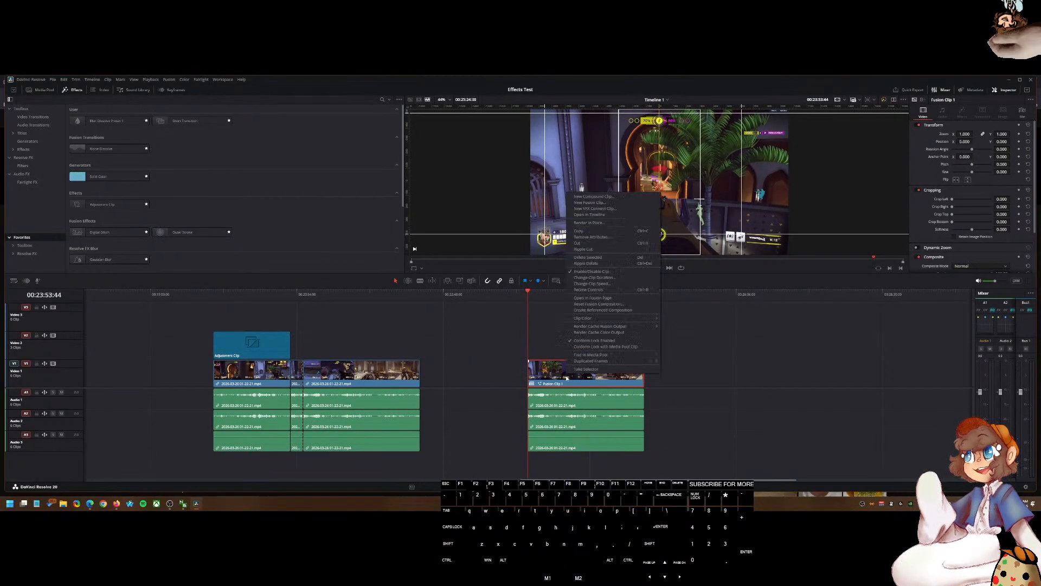
{"action": "left_click", "coordinate": [593, 298]}
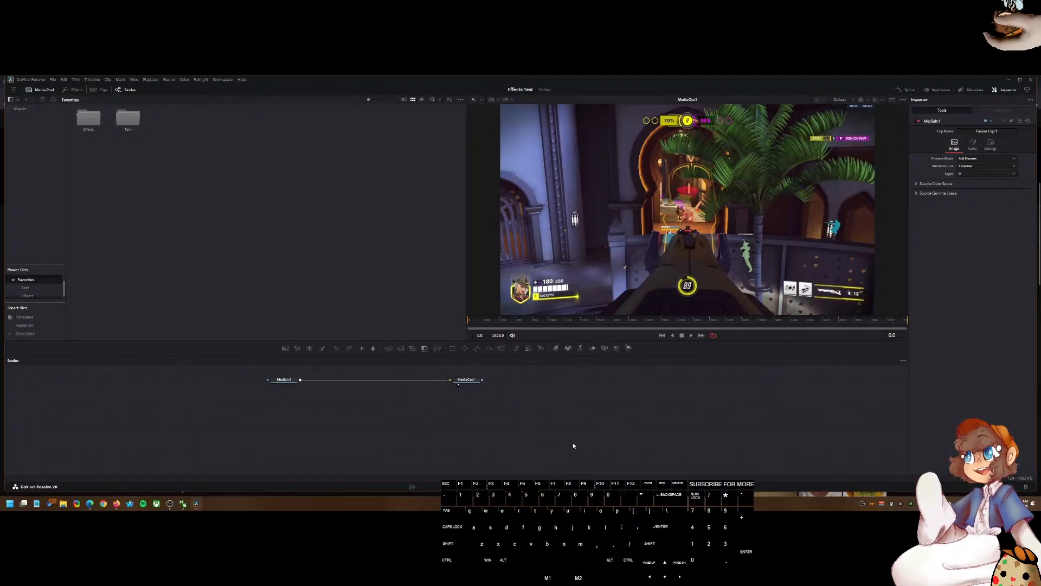
Step: Add a Crop node followed by a connected Transform node in the Fusion node graph
{"action": "key", "text": "shift+space"}
{"action": "type", "text": "Crop"}
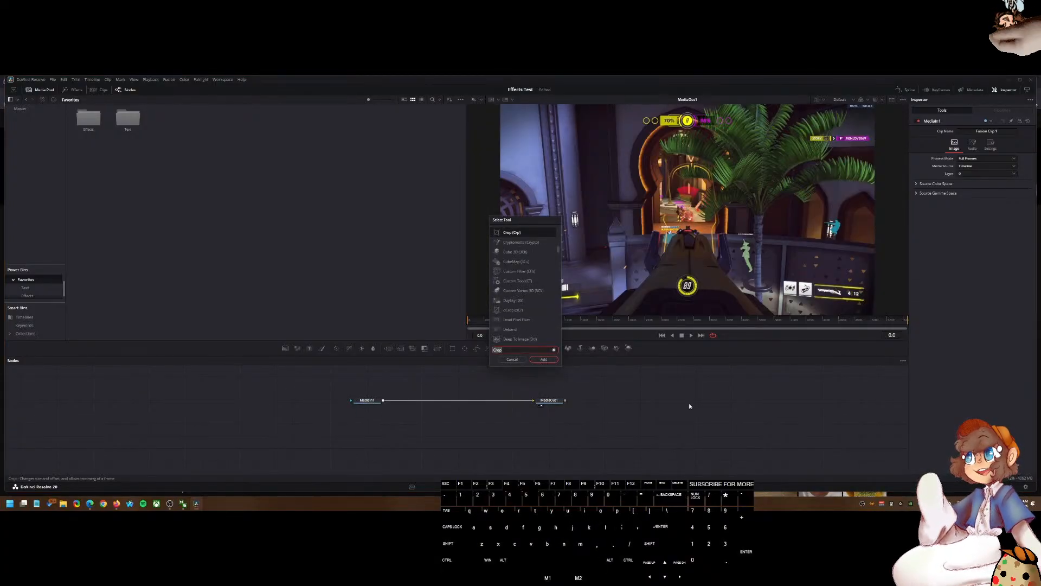
{"action": "left_click", "coordinate": [543, 359]}
{"action": "key", "text": "shift+space"}
{"action": "type", "text": "tran"}
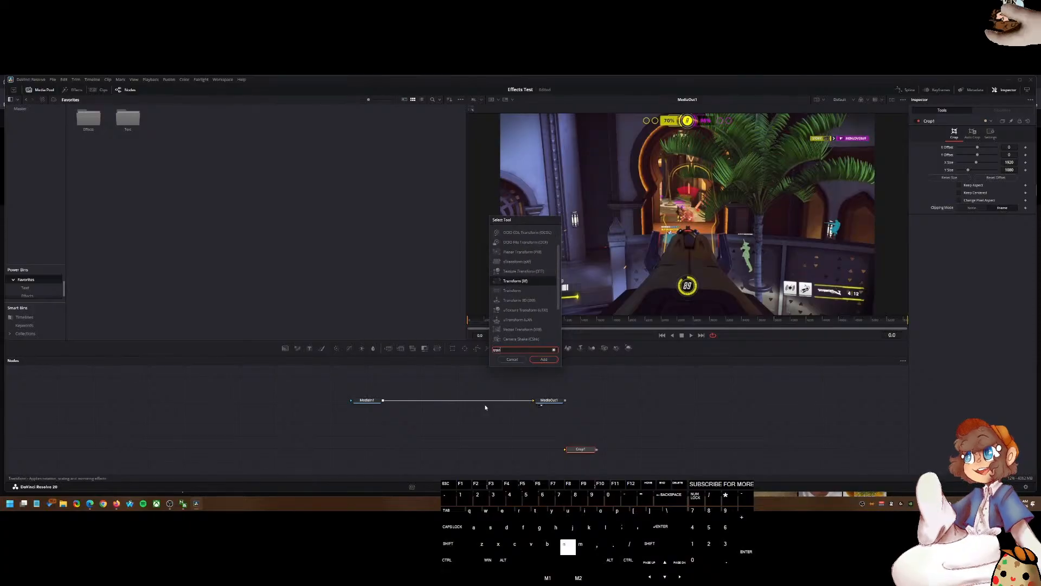
{"action": "left_click", "coordinate": [515, 286]}
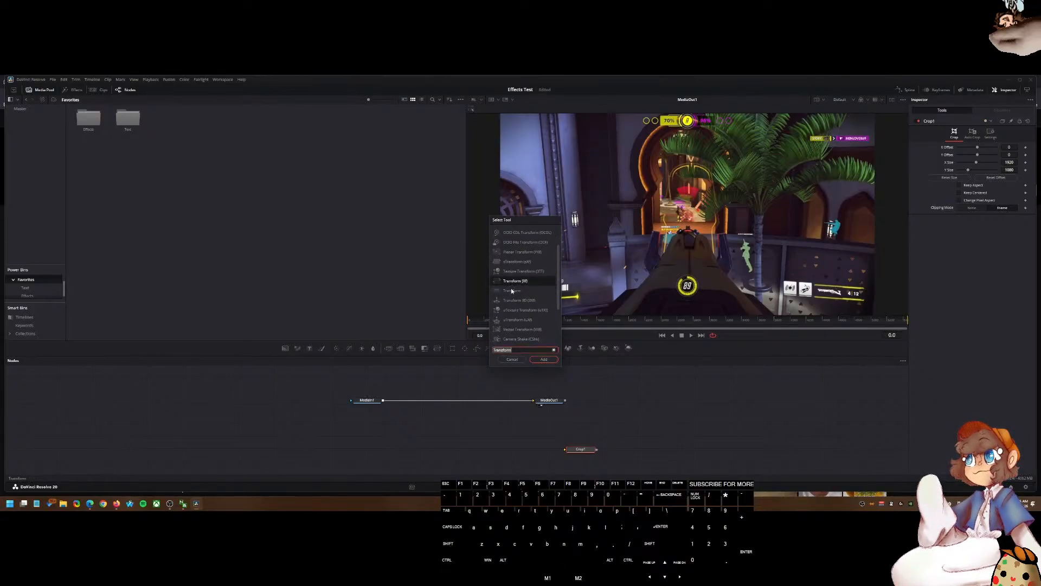
{"action": "left_click", "coordinate": [543, 359]}
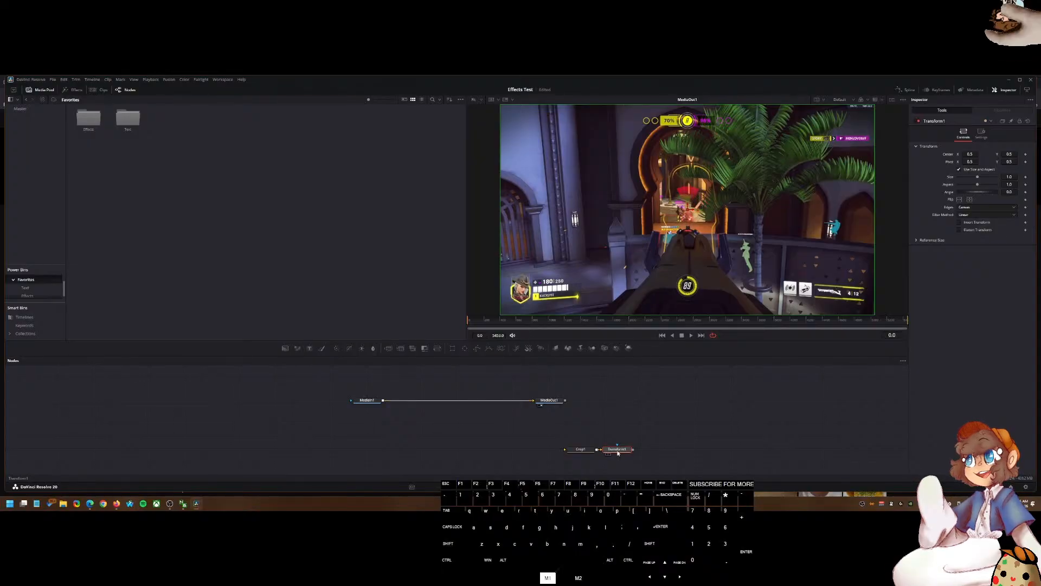
{"action": "left_click_drag", "start_coordinate": [617, 453], "coordinate": [667, 440]}
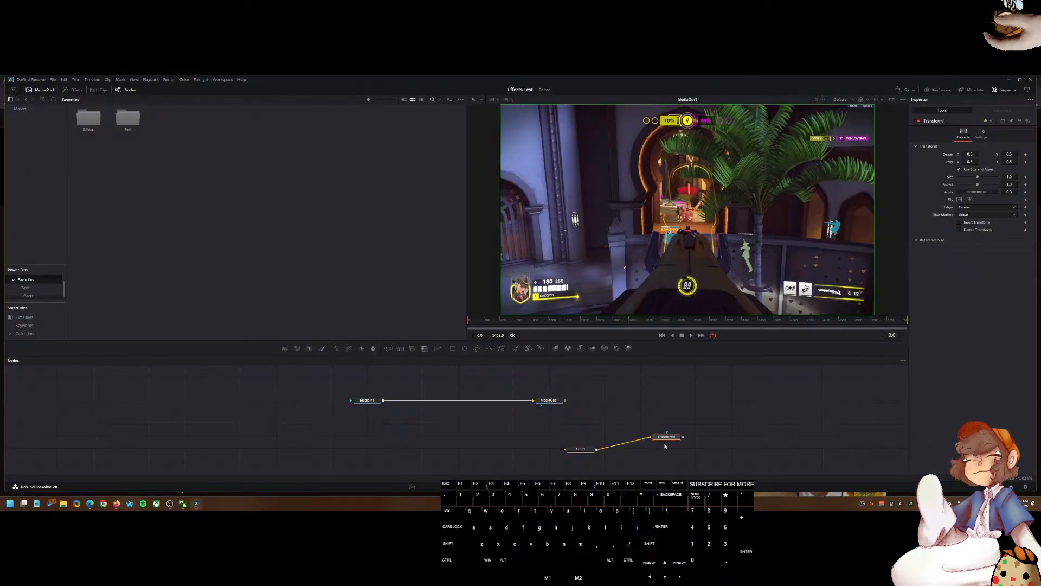
Step: Delete the Crop node and try adding a dCrop tool after the Transform node
{"action": "left_click", "coordinate": [581, 449]}
{"action": "key", "text": "Delete"}
{"action": "left_click", "coordinate": [669, 438]}
{"action": "key", "text": "shift+space"}
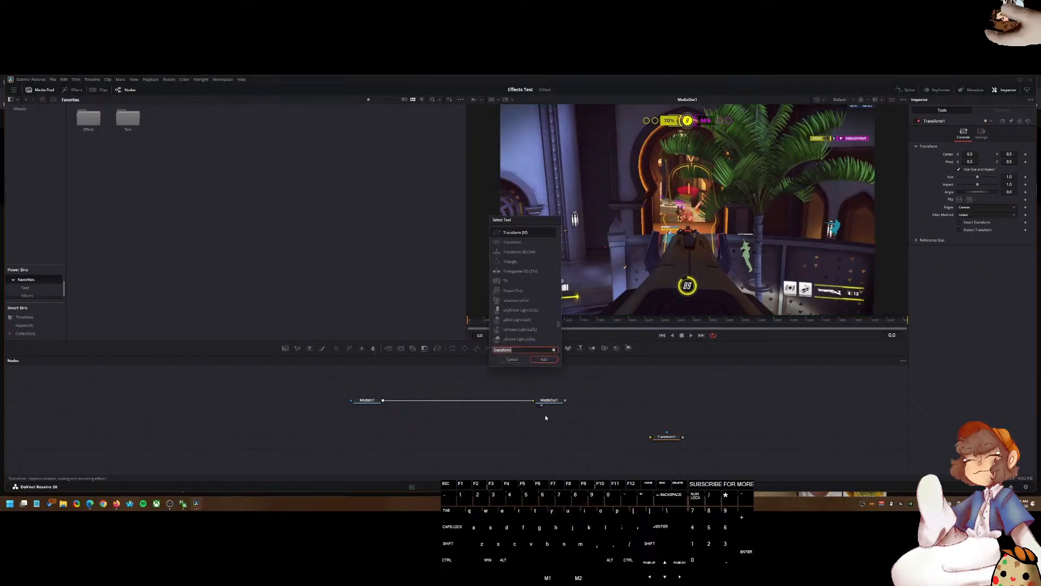
{"action": "key", "text": "BackSpace"}
{"action": "type", "text": "crop"}
{"action": "left_click", "coordinate": [521, 244]}
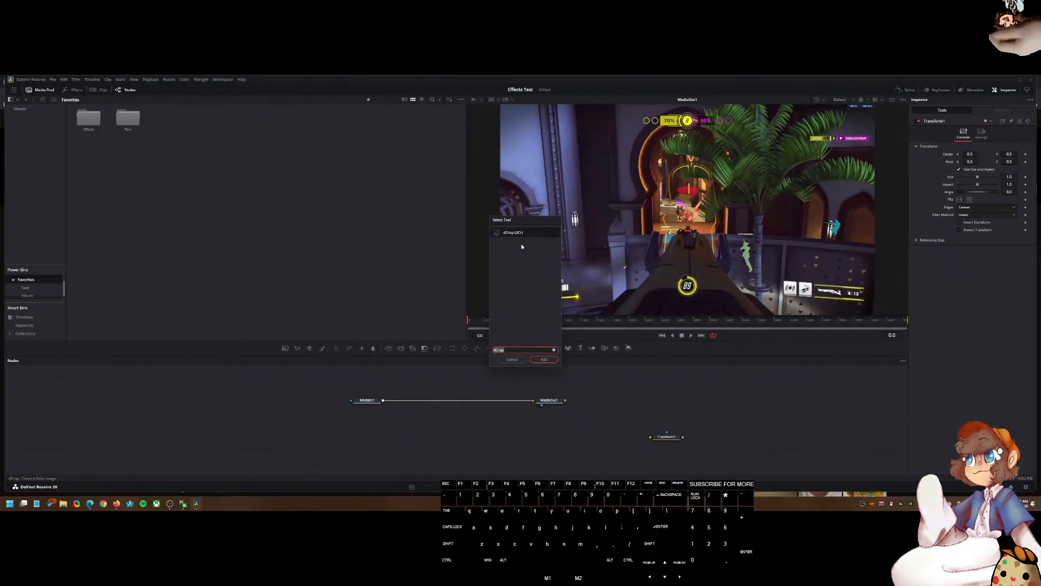
{"action": "left_click", "coordinate": [544, 360]}
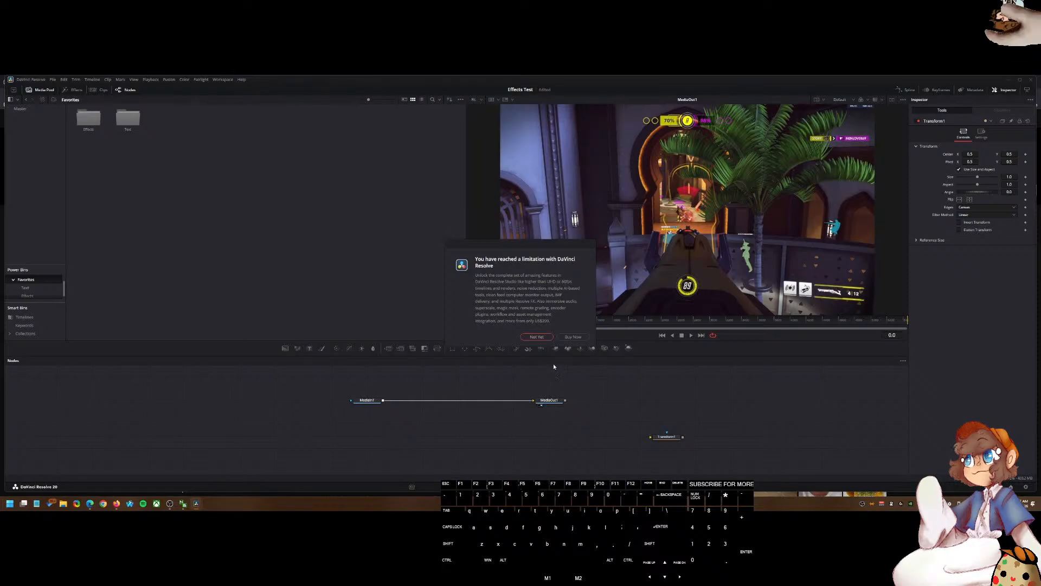
Step: Dismiss the limitation notice and add a Crop tool through the tool search using "crop"
{"action": "left_click", "coordinate": [548, 339]}
{"action": "key", "text": "shift+space"}
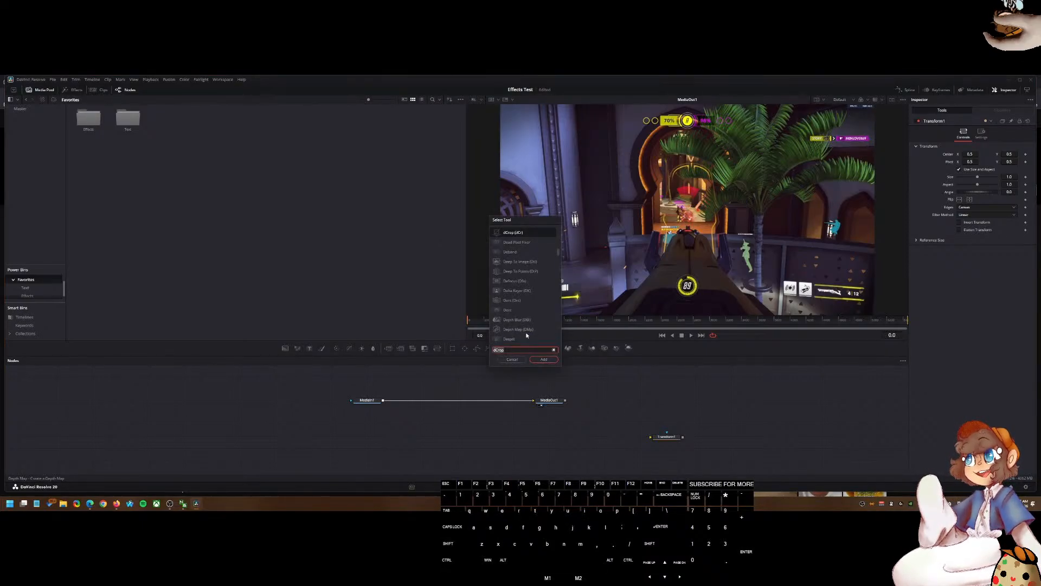
{"action": "key", "text": "ctrl"}
{"action": "key", "text": "BackSpace"}
{"action": "type", "text": "crop"}
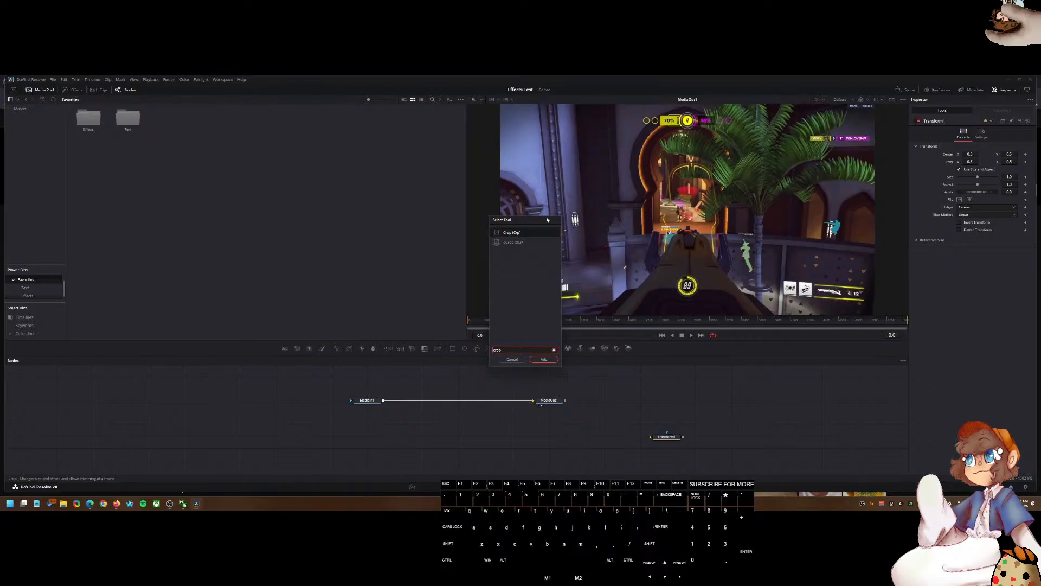
{"action": "left_click", "coordinate": [544, 359]}
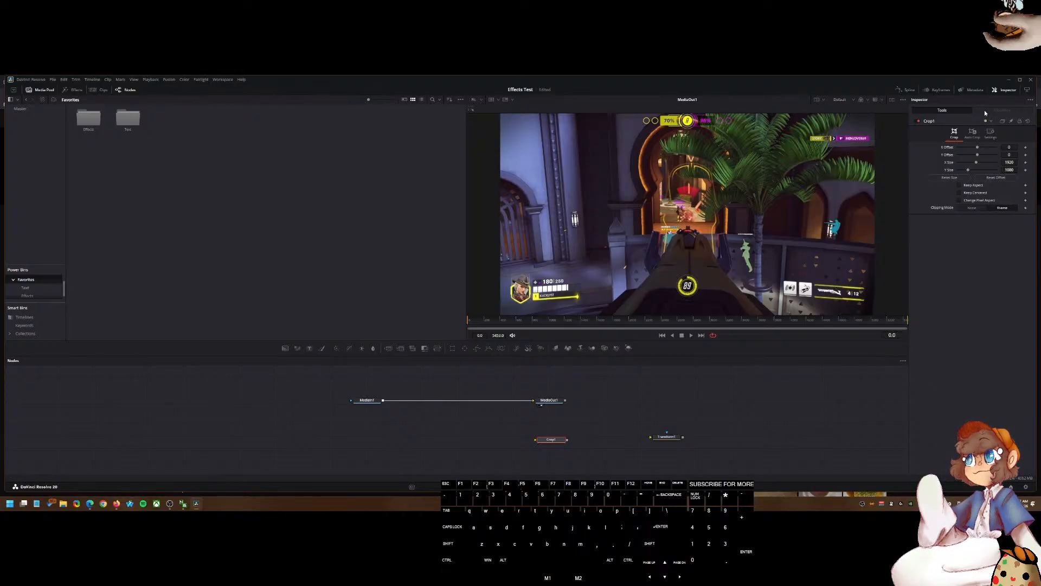
Step: Insert the Transform node between MediaIn1 and MediaOut1 and move the frame's center to about 0.77, 0.83
{"action": "left_click_drag", "start_coordinate": [666, 436], "coordinate": [464, 401]}
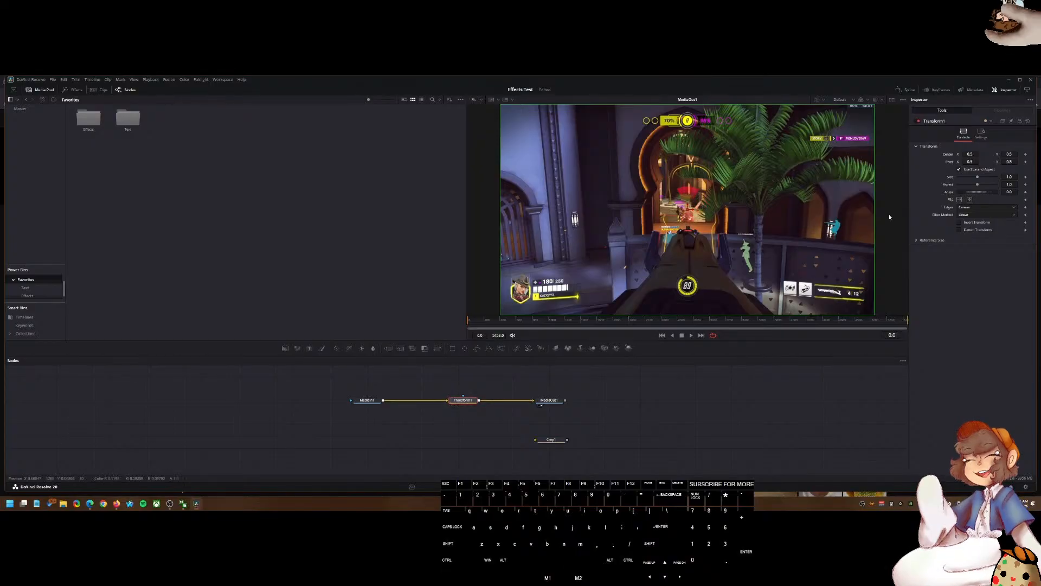
{"action": "scroll", "coordinate": [712, 260], "scroll_direction": "down", "scroll_amount": 5}
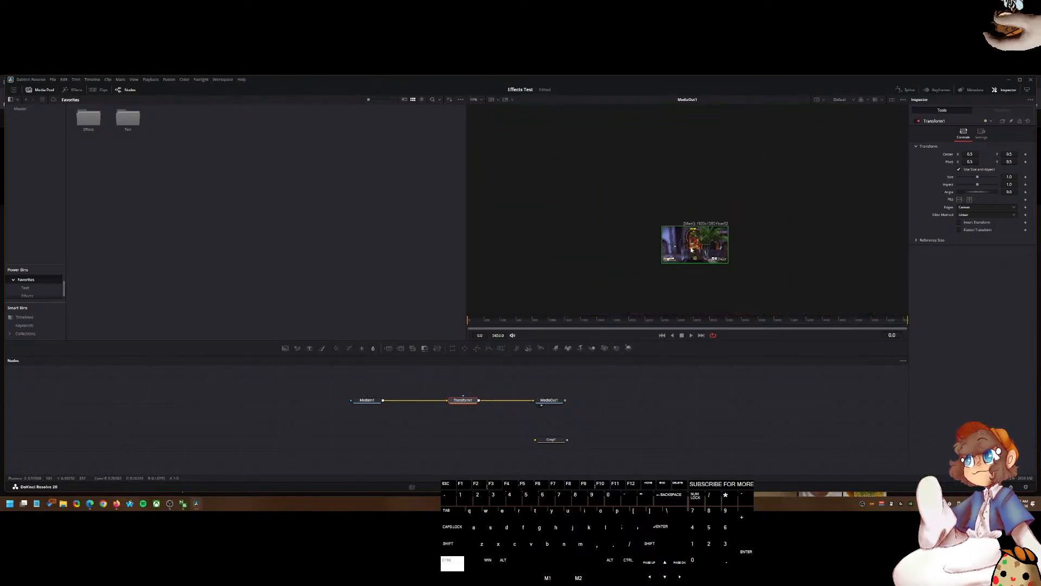
{"action": "left_click", "coordinate": [707, 241]}
{"action": "left_click", "coordinate": [707, 239]}
{"action": "scroll", "coordinate": [707, 239], "scroll_direction": "up", "scroll_amount": 2}
{"action": "mouse_move", "coordinate": [711, 241]}
{"action": "left_mouse_down"}
{"action": "mouse_move", "coordinate": [777, 210]}
{"action": "mouse_move", "coordinate": [766, 205]}
{"action": "mouse_move", "coordinate": [721, 295]}
{"action": "mouse_move", "coordinate": [728, 240]}
{"action": "left_mouse_up"}
{"action": "scroll", "coordinate": [729, 240], "scroll_direction": "down", "scroll_amount": 2}
{"action": "scroll", "coordinate": [728, 242], "scroll_direction": "up", "scroll_amount": 3}
{"action": "left_click_drag", "start_coordinate": [741, 191], "coordinate": [739, 281]}
{"action": "scroll", "coordinate": [748, 260], "scroll_direction": "down", "scroll_amount": 1}
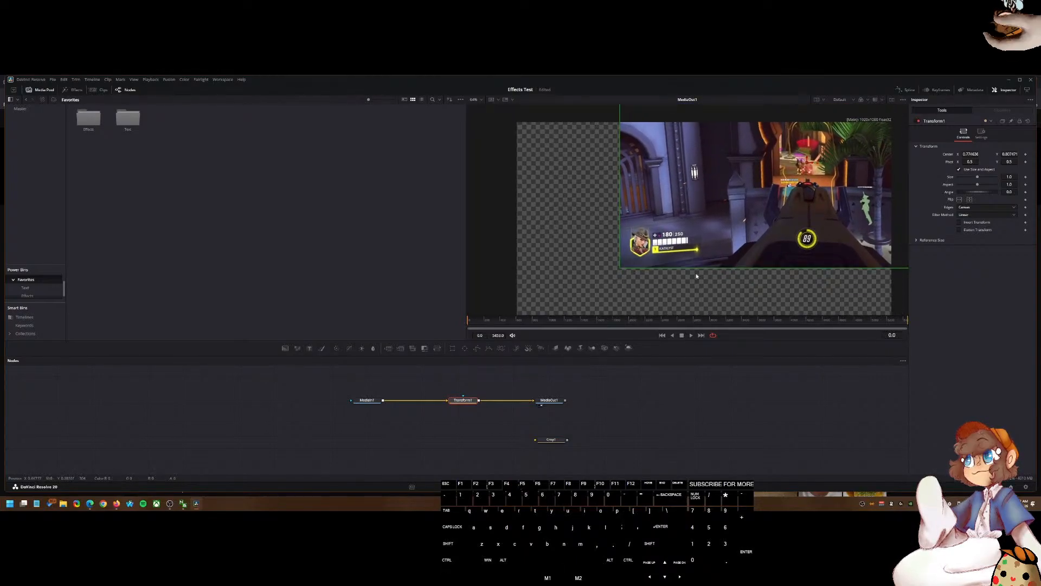
{"action": "scroll", "coordinate": [696, 274], "scroll_direction": "down", "scroll_amount": 4}
{"action": "left_click", "coordinate": [491, 492]}
{"action": "left_click", "coordinate": [196, 504]}
{"action": "left_click", "coordinate": [197, 503]}
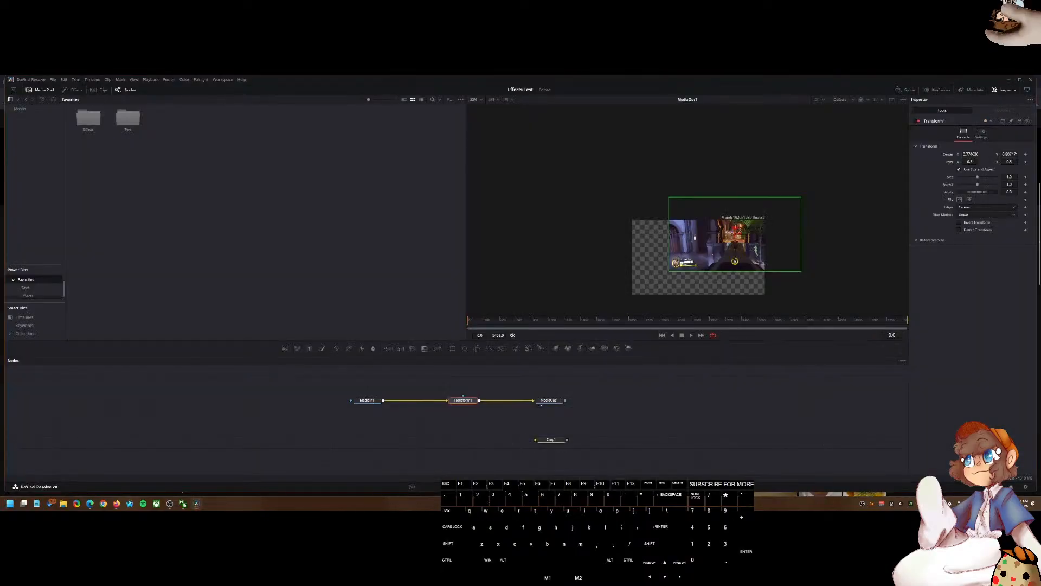
{"action": "left_click", "coordinate": [488, 487]}
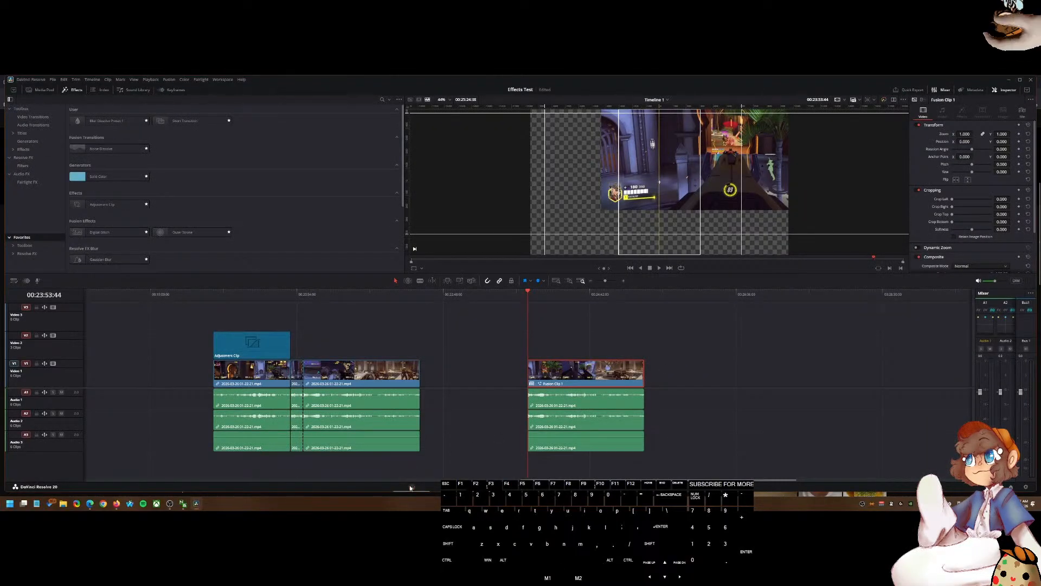
{"action": "left_click", "coordinate": [528, 488]}
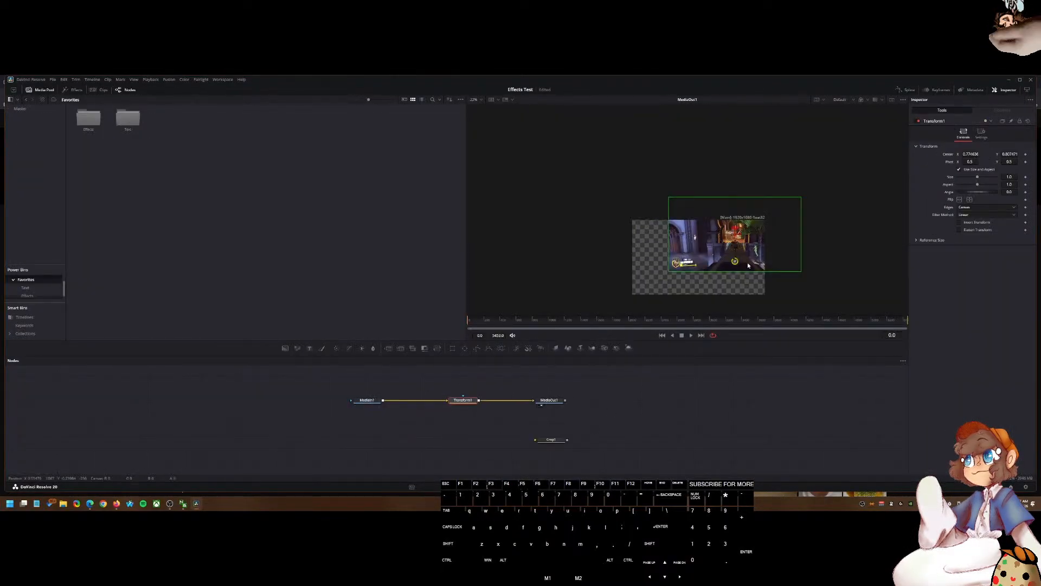
{"action": "scroll", "coordinate": [709, 276], "scroll_direction": "up", "scroll_amount": 1}
{"action": "scroll", "coordinate": [685, 275], "scroll_direction": "down", "scroll_amount": 4}
{"action": "scroll", "coordinate": [705, 282], "scroll_direction": "up", "scroll_amount": 1}
{"action": "left_click", "coordinate": [707, 283]}
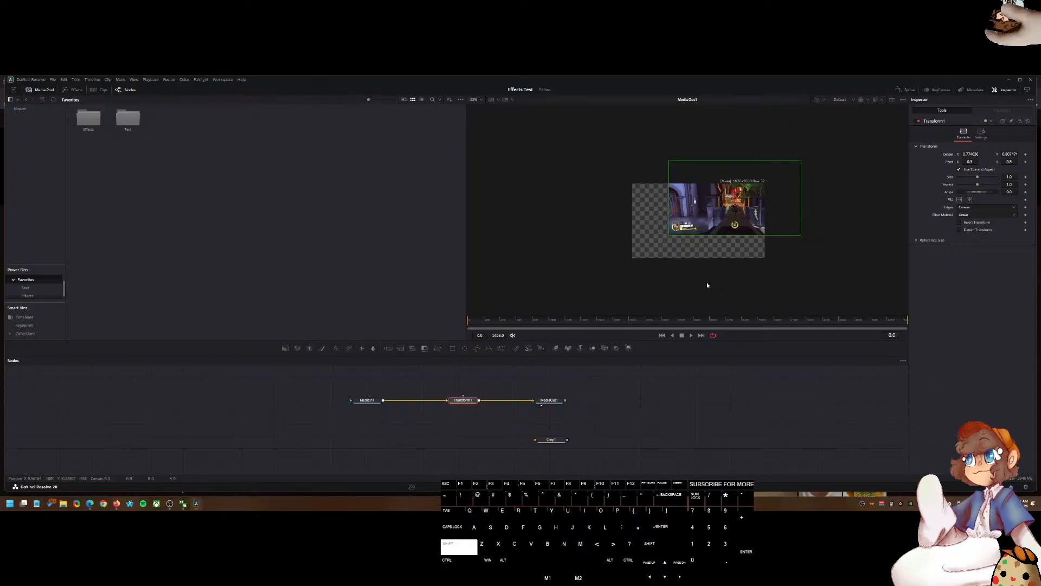
{"action": "key", "text": "shift+y"}
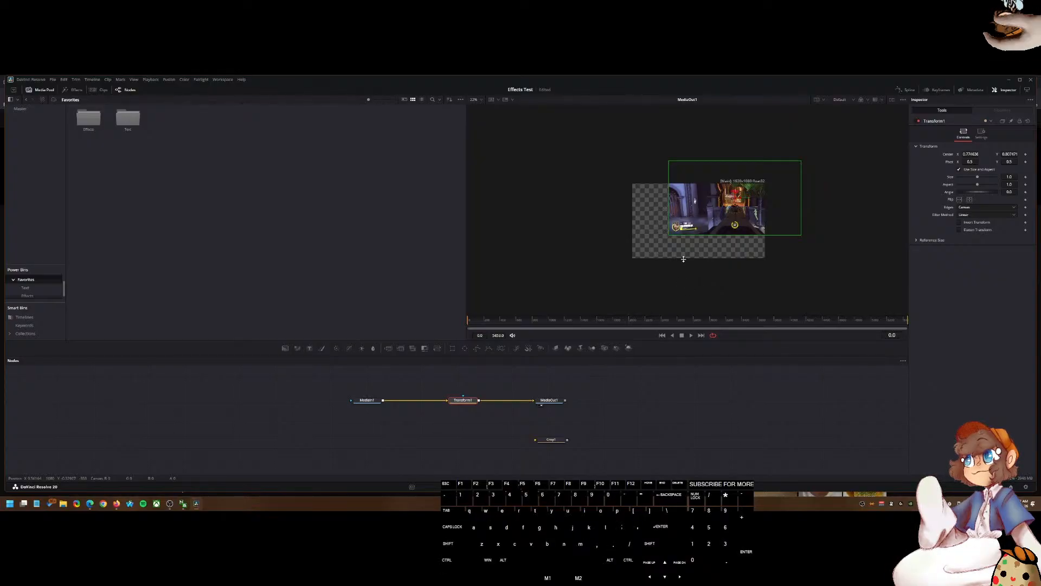
{"action": "key", "text": "shift+8"}
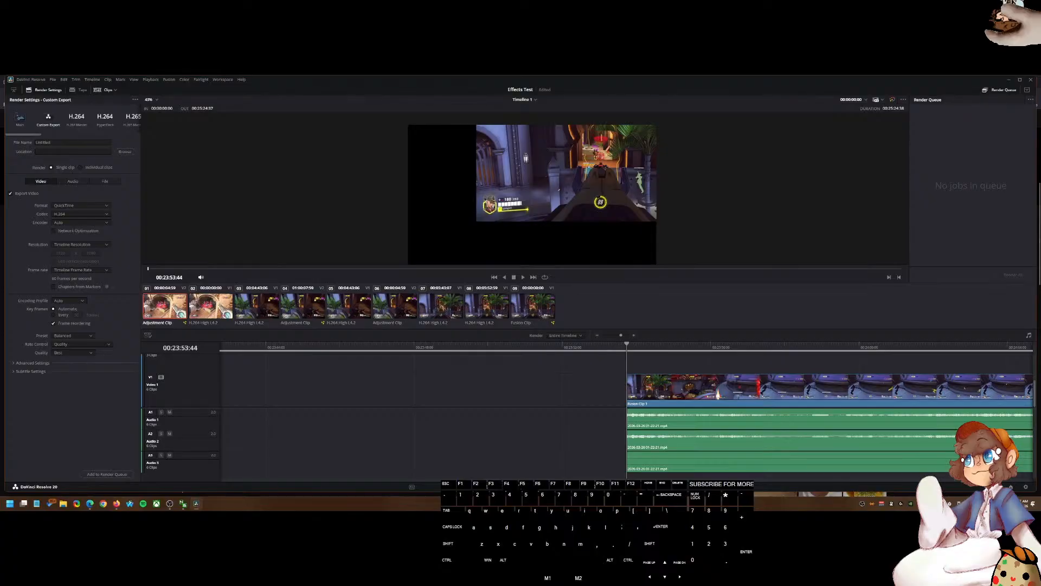
{"action": "key", "text": "shift+5"}
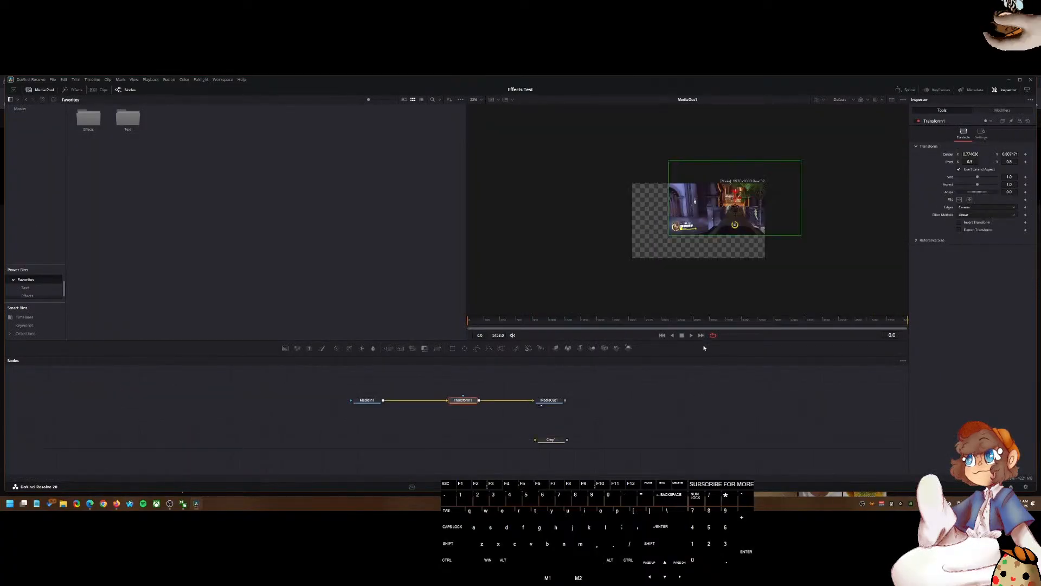
{"action": "scroll", "coordinate": [708, 259], "scroll_direction": "up", "scroll_amount": 6}
{"action": "scroll", "coordinate": [705, 235], "scroll_direction": "down", "scroll_amount": 4}
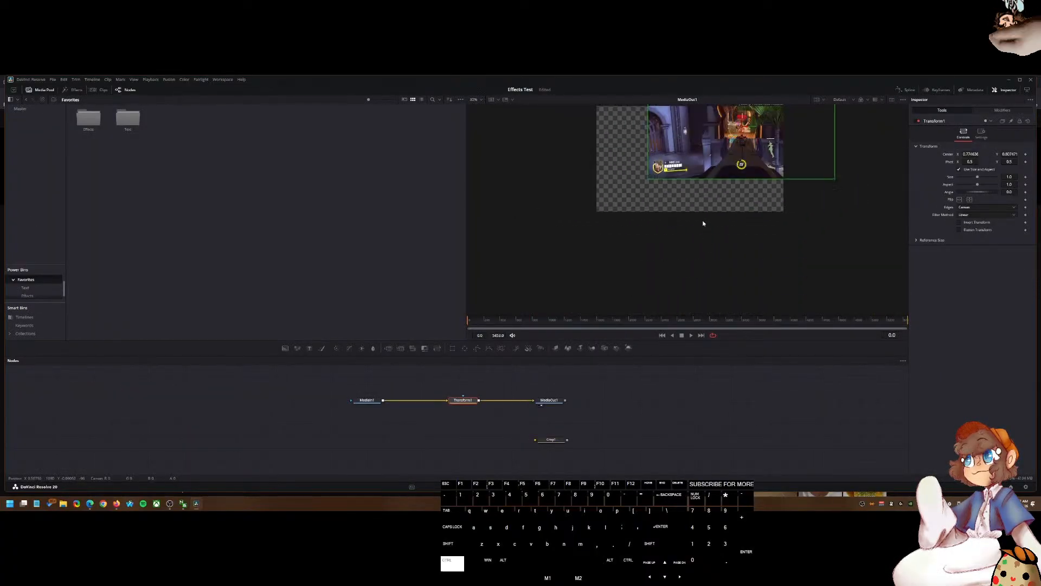
{"action": "left_click_drag", "start_coordinate": [704, 223], "coordinate": [697, 285]}
{"action": "left_click", "coordinate": [696, 225]}
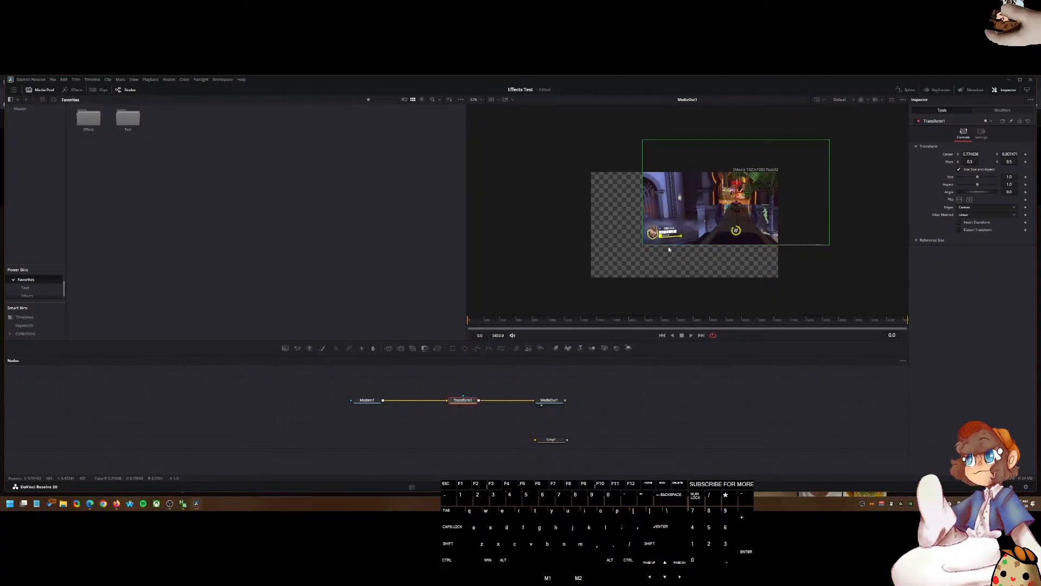
Step: Connect the Crop node after the Transform and try adjusting its X and Y offsets and Keep Centered option
{"action": "left_click_drag", "start_coordinate": [551, 444], "coordinate": [486, 400]}
{"action": "left_click", "coordinate": [459, 402]}
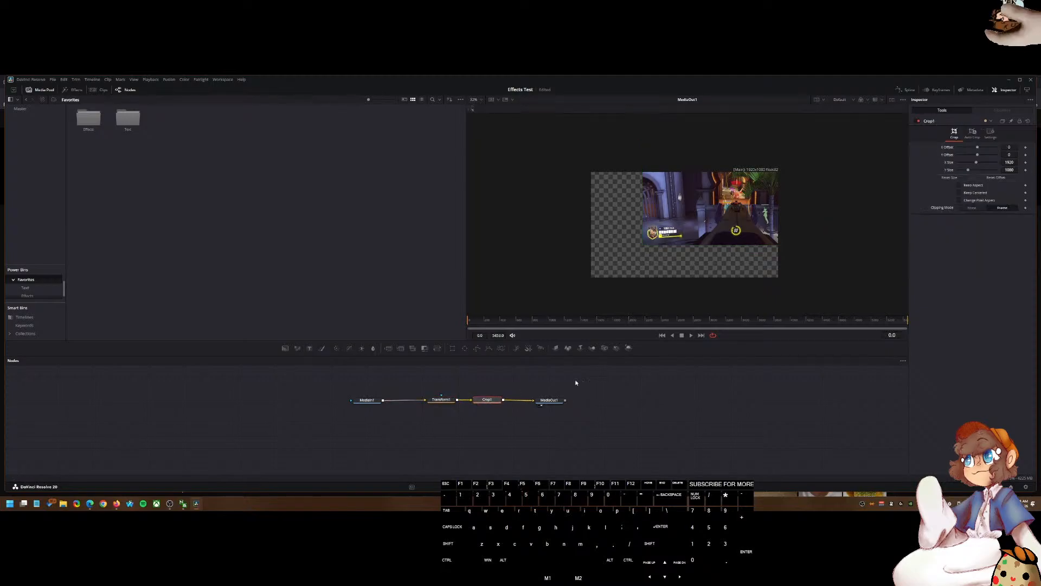
{"action": "mouse_move", "coordinate": [979, 148]}
{"action": "left_mouse_down"}
{"action": "mouse_move", "coordinate": [955, 152]}
{"action": "mouse_move", "coordinate": [1000, 154]}
{"action": "mouse_move", "coordinate": [952, 154]}
{"action": "mouse_move", "coordinate": [979, 161]}
{"action": "left_mouse_up"}
{"action": "key", "text": "ctrl+z"}
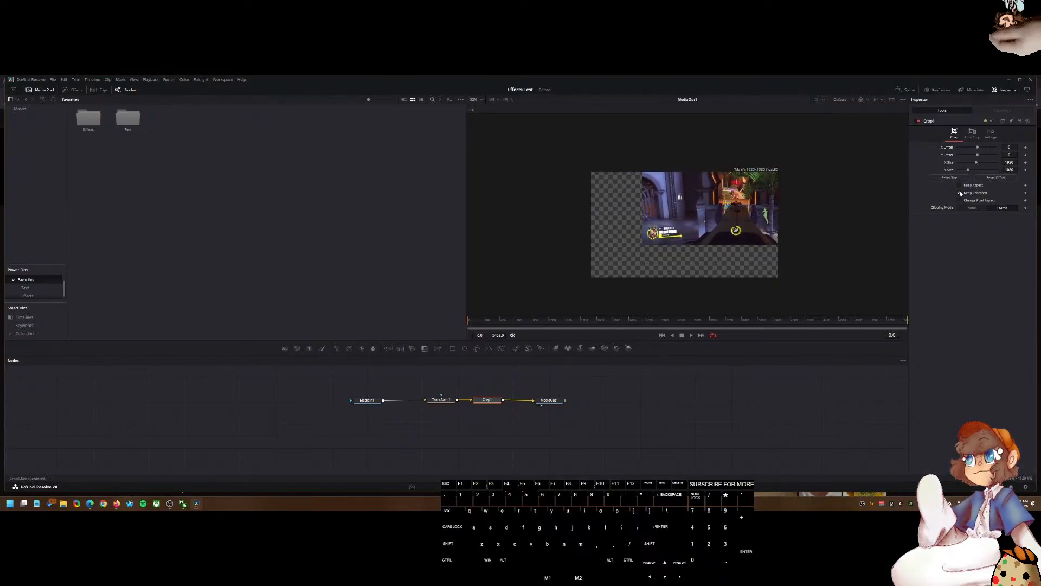
{"action": "left_click", "coordinate": [975, 148]}
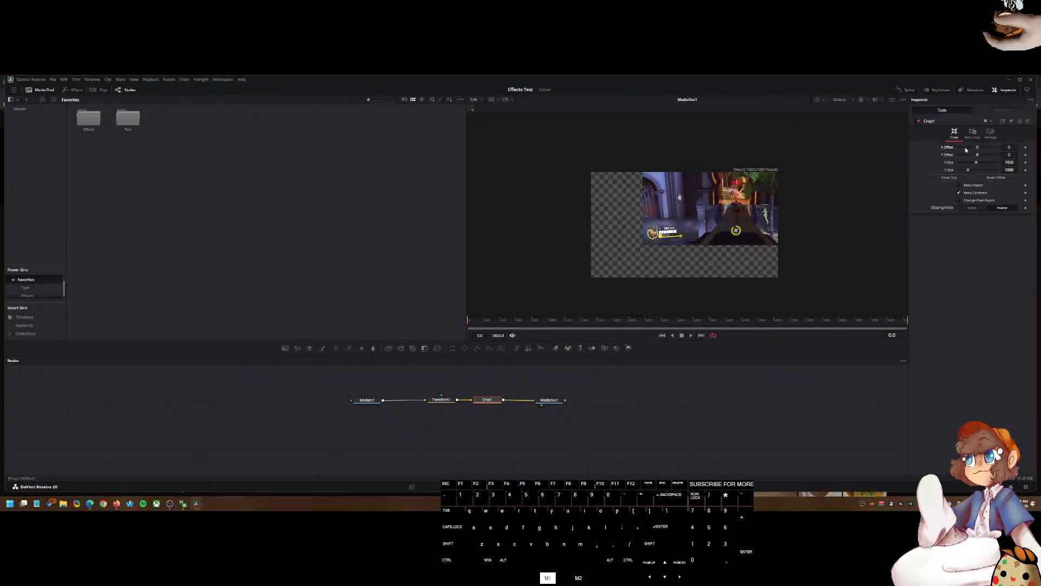
{"action": "left_click", "coordinate": [977, 155]}
{"action": "left_click", "coordinate": [971, 155]}
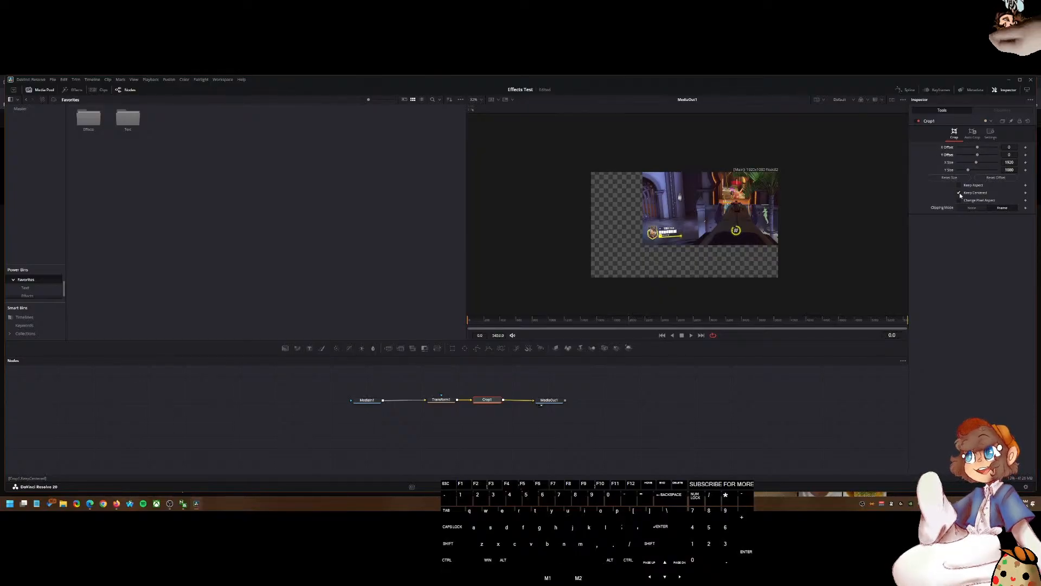
{"action": "mouse_move", "coordinate": [977, 155]}
{"action": "left_mouse_down"}
{"action": "mouse_move", "coordinate": [994, 158]}
{"action": "mouse_move", "coordinate": [955, 159]}
{"action": "mouse_move", "coordinate": [980, 165]}
{"action": "left_mouse_up"}
{"action": "left_click", "coordinate": [982, 178]}
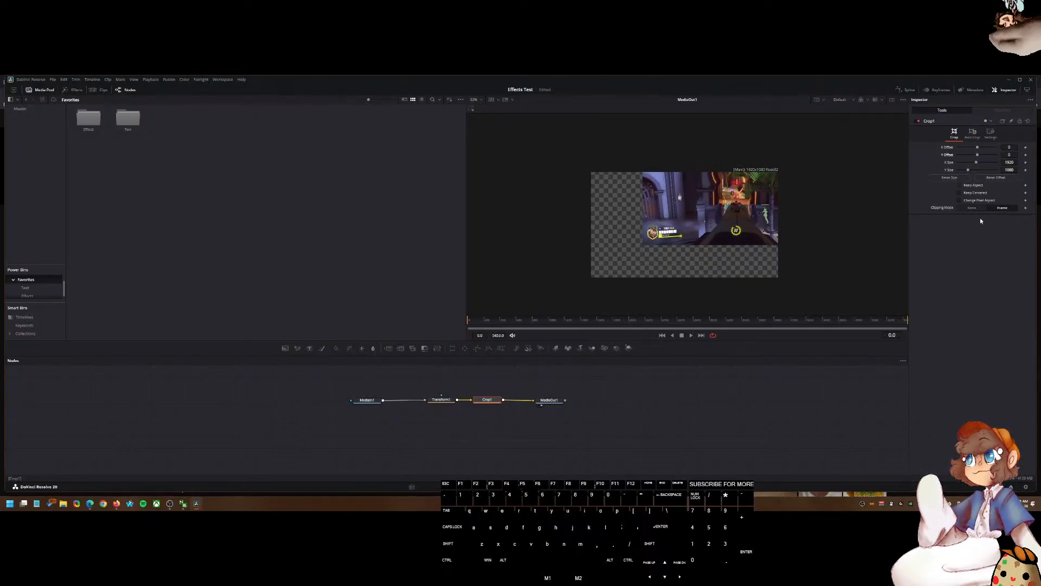
Step: Look through the Crop node's tabs and delete the Crop node
{"action": "left_click", "coordinate": [973, 135]}
{"action": "left_click", "coordinate": [990, 135]}
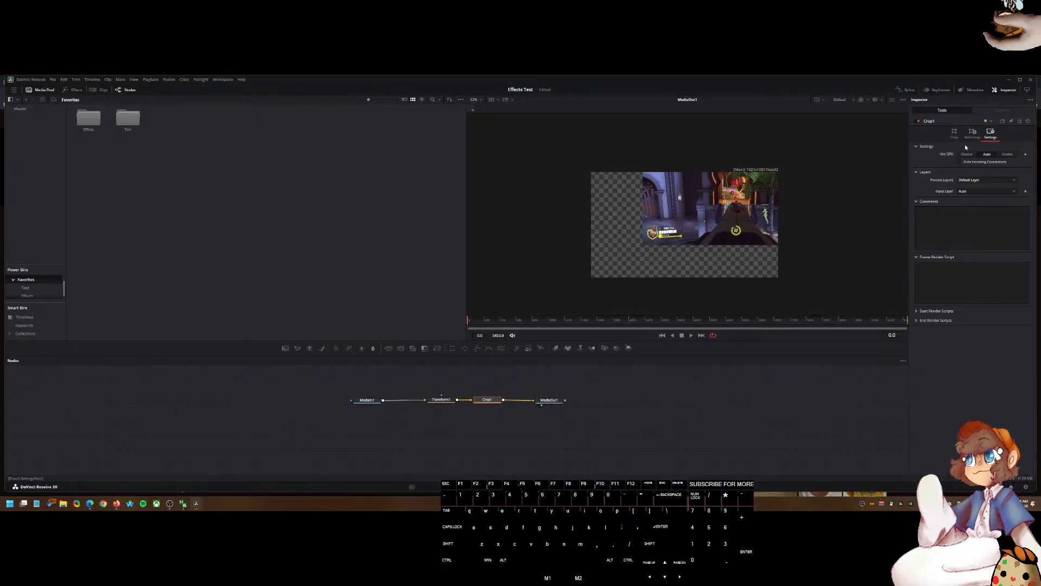
{"action": "left_click", "coordinate": [963, 137]}
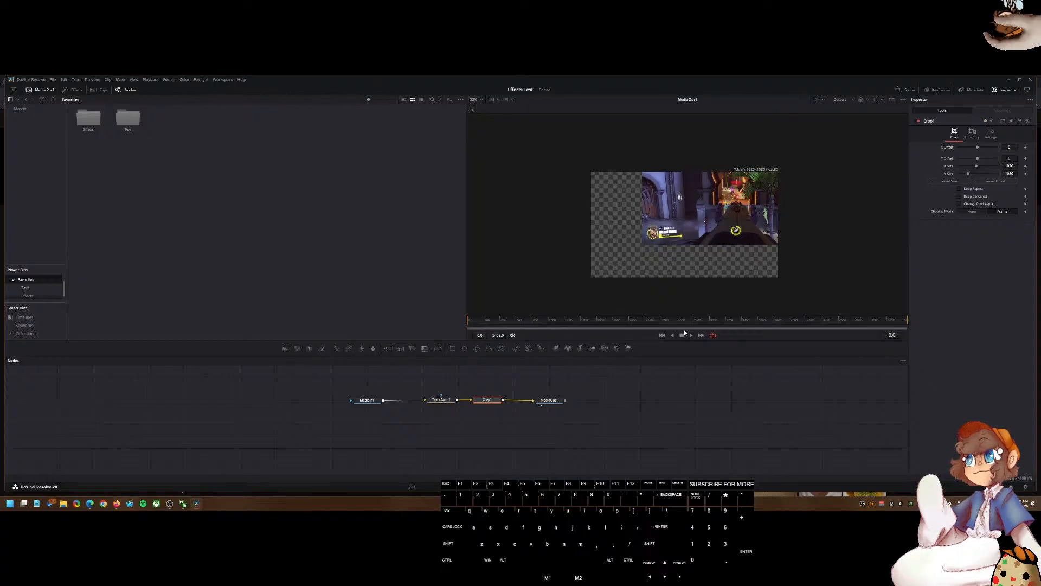
{"action": "left_click", "coordinate": [494, 401]}
{"action": "key", "text": "Delete"}
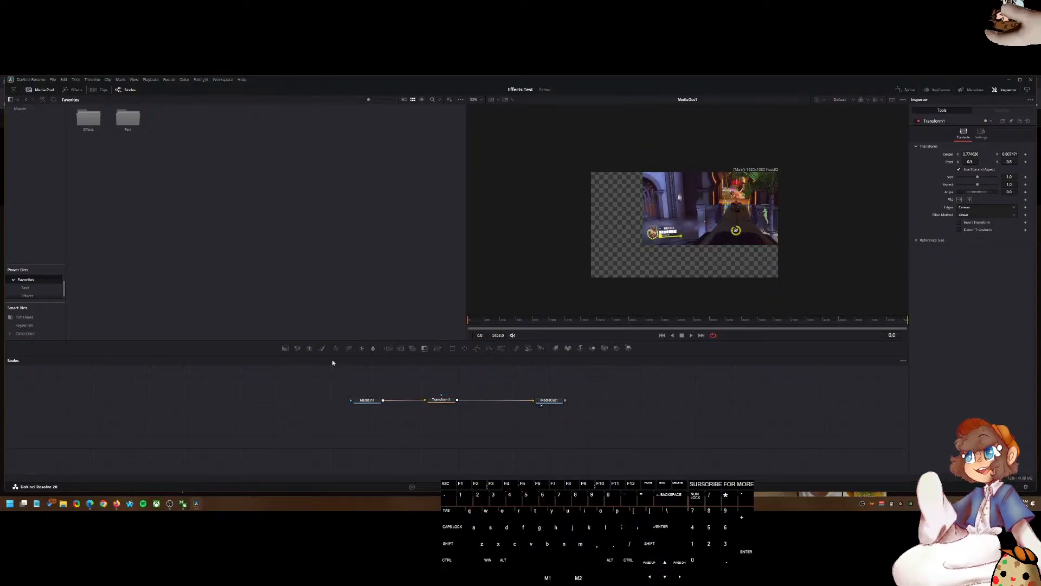
Step: Add a shape tool and connect it between the Transform and MediaOut1 nodes
{"action": "left_click", "coordinate": [487, 349]}
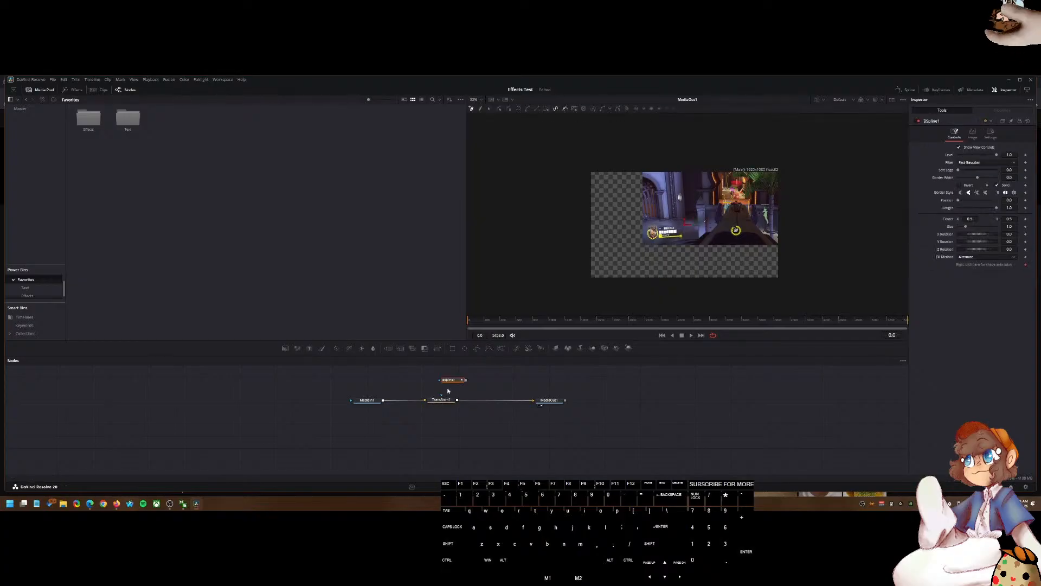
{"action": "left_click", "coordinate": [454, 382]}
{"action": "left_click_drag", "start_coordinate": [454, 382], "coordinate": [487, 400]}
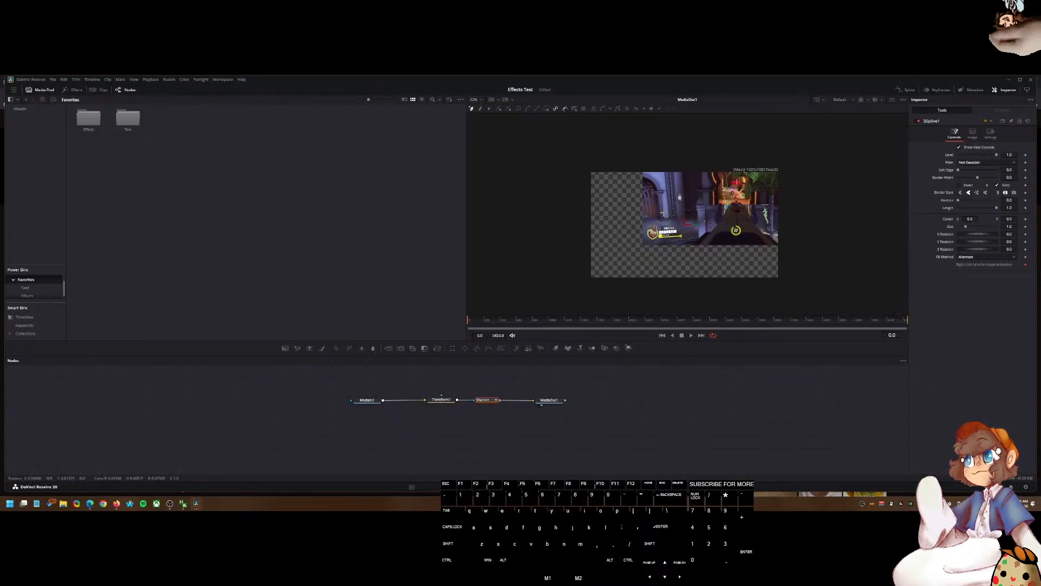
{"action": "scroll", "coordinate": [658, 245], "scroll_direction": "up", "scroll_amount": 5}
{"action": "scroll", "coordinate": [658, 245], "scroll_direction": "down", "scroll_amount": 2}
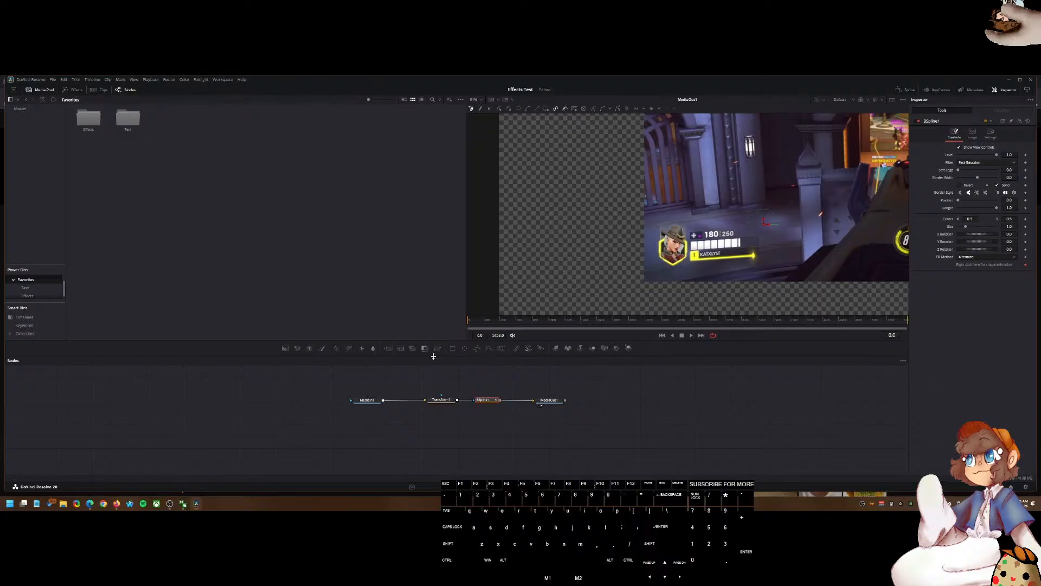
Step: Add a Rectangle node and place it between the Transform and MediaOut1 in place of the shape tool
{"action": "left_click", "coordinate": [453, 348]}
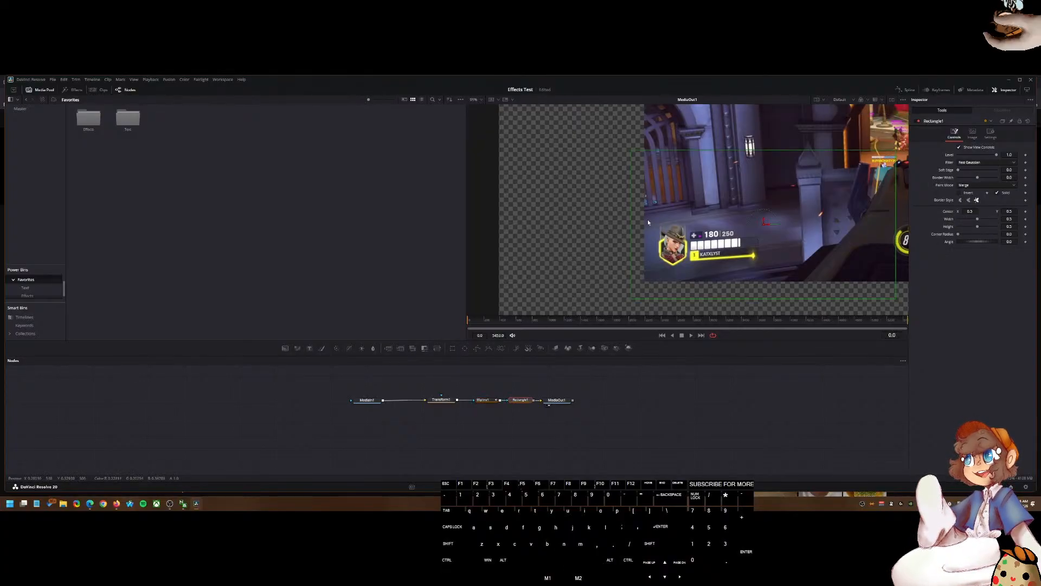
{"action": "scroll", "coordinate": [646, 217], "scroll_direction": "down", "scroll_amount": 1}
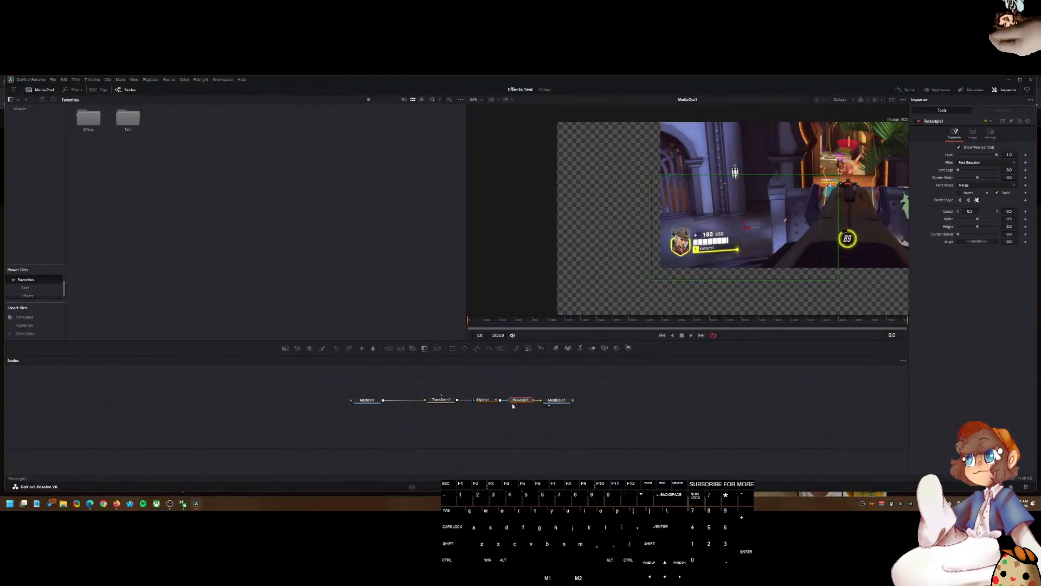
{"action": "left_click_drag", "start_coordinate": [518, 400], "coordinate": [489, 403]}
{"action": "mouse_move", "coordinate": [959, 170]}
{"action": "left_mouse_down"}
{"action": "mouse_move", "coordinate": [971, 172]}
{"action": "mouse_move", "coordinate": [957, 171]}
{"action": "left_mouse_up"}
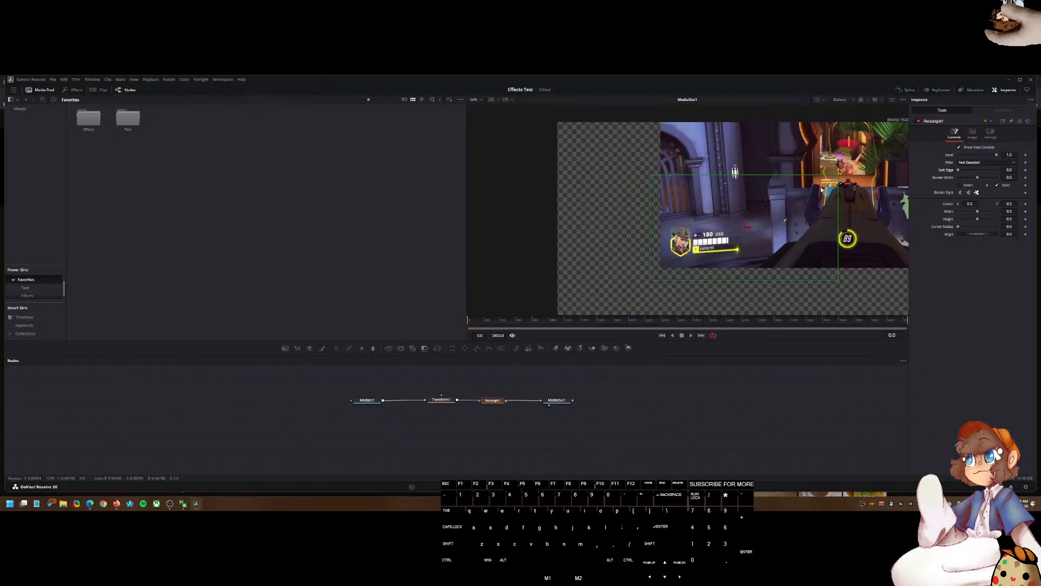
Step: Resize the rectangle to frame the health bar and move the Rectangle node between MediaIn1 and Transform1
{"action": "left_click_drag", "start_coordinate": [838, 178], "coordinate": [712, 242]}
{"action": "left_click_drag", "start_coordinate": [769, 217], "coordinate": [766, 220]}
{"action": "left_click_drag", "start_coordinate": [492, 400], "coordinate": [400, 400]}
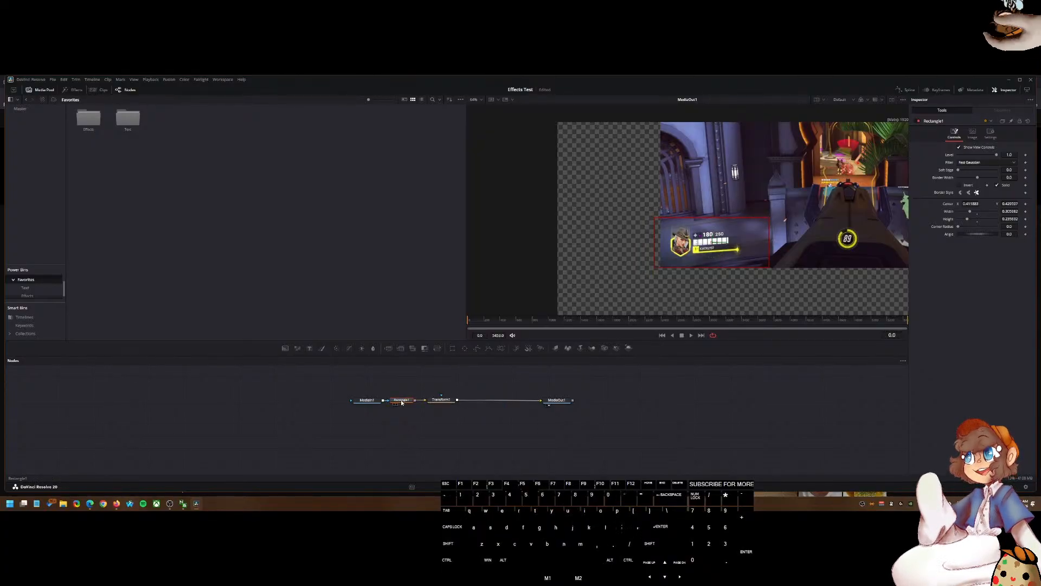
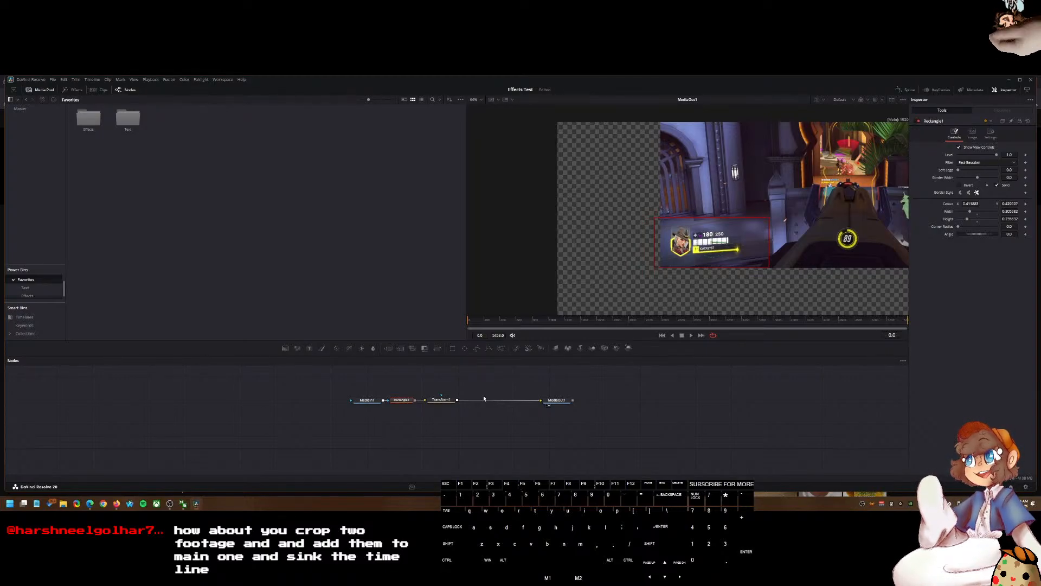
Step: Delete the Transform and Rectangle nodes from the node graph
{"action": "left_click", "coordinate": [712, 366]}
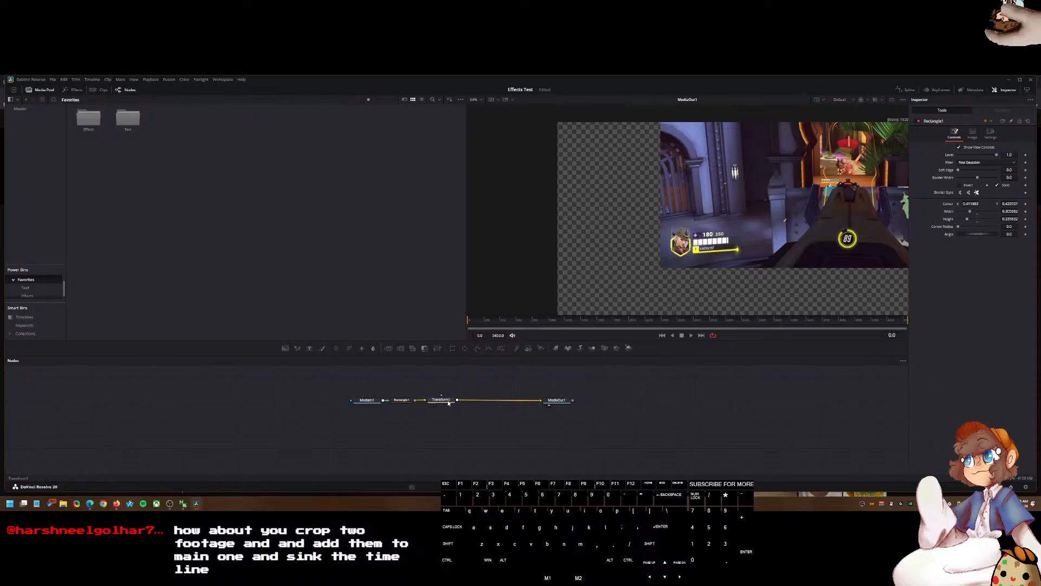
{"action": "left_click", "coordinate": [448, 401]}
{"action": "key", "text": "Delete"}
{"action": "left_click", "coordinate": [404, 404]}
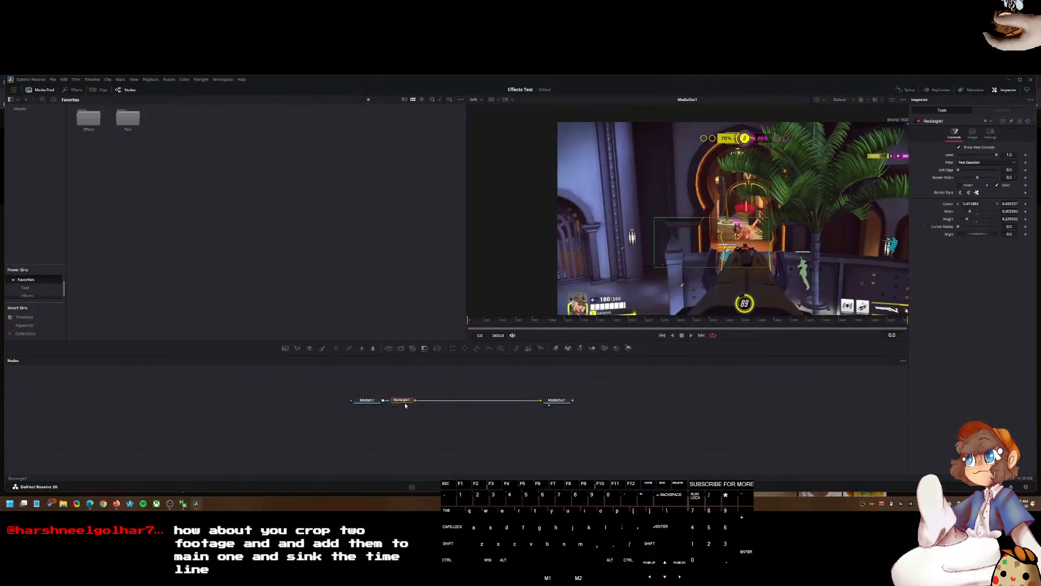
{"action": "key", "text": "Delete"}
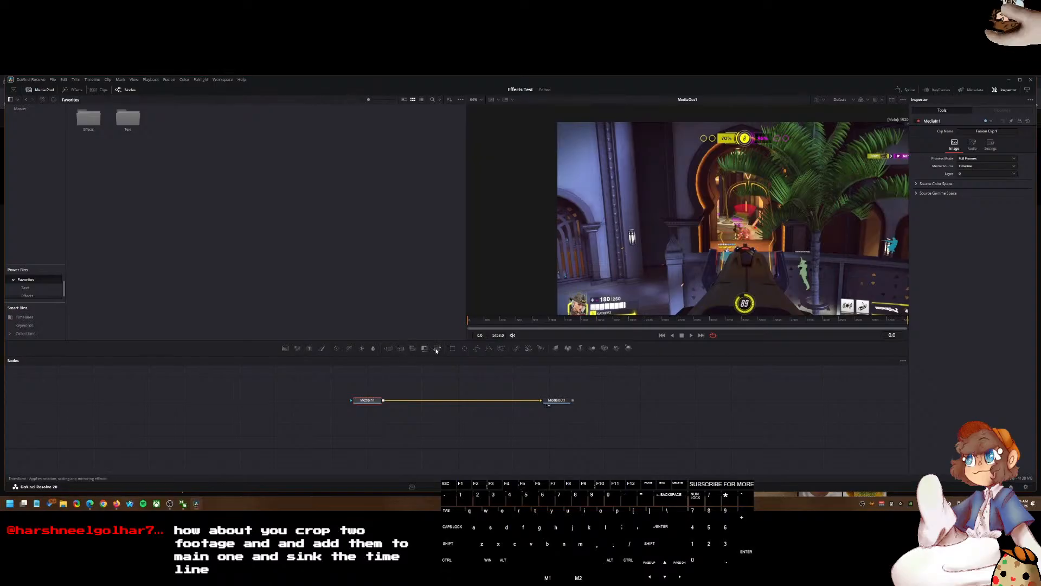
Step: Add a Rectangle mask to MediaIn1 and move and resize it over the health bar
{"action": "left_click", "coordinate": [453, 349]}
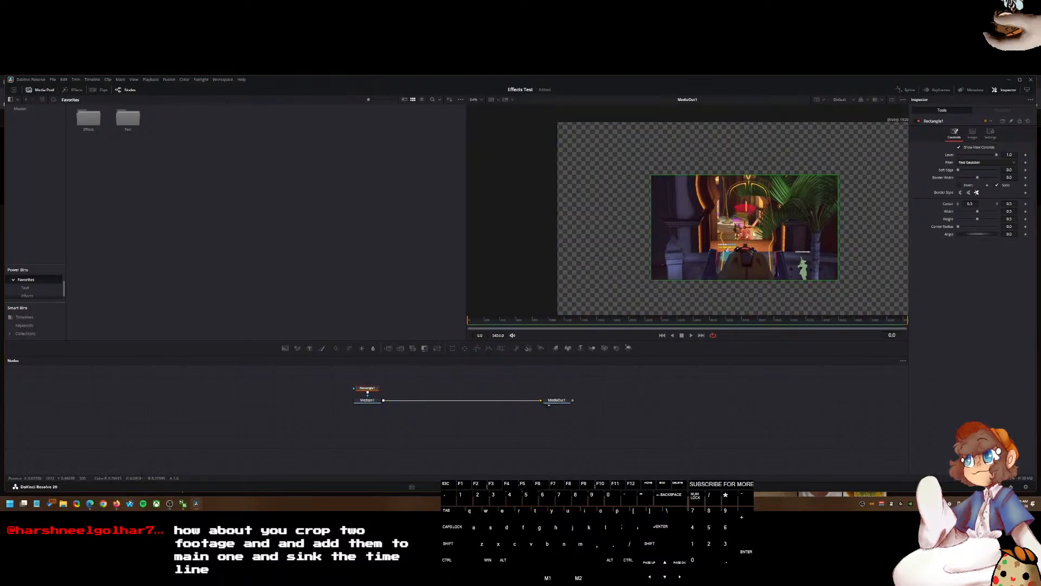
{"action": "left_click_drag", "start_coordinate": [745, 228], "coordinate": [661, 262]}
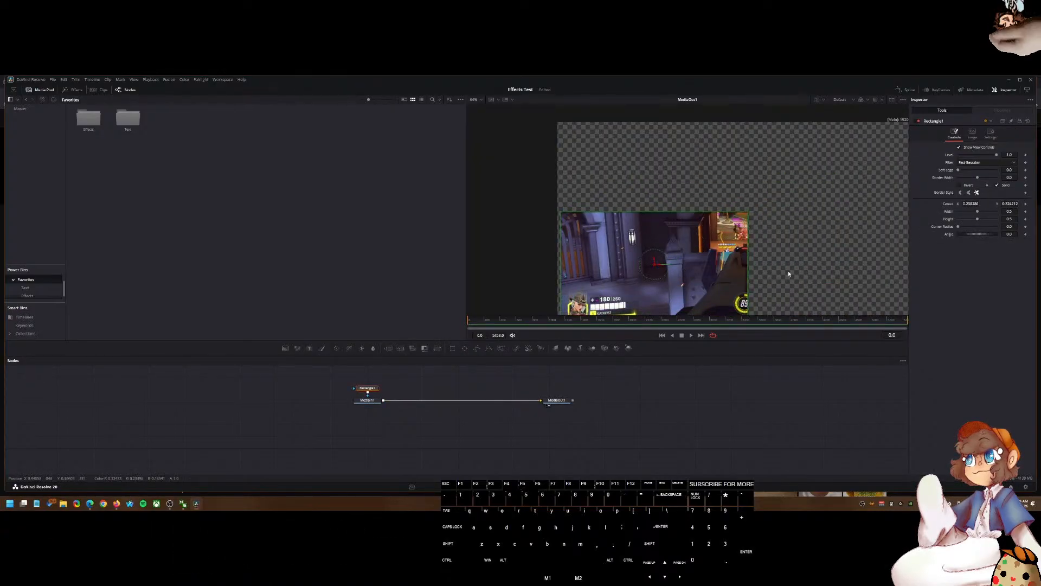
{"action": "left_click_drag", "start_coordinate": [655, 214], "coordinate": [653, 229]}
{"action": "left_click_drag", "start_coordinate": [744, 177], "coordinate": [607, 258]}
Step: Set the rectangle's soft edge to 0.025
{"action": "mouse_move", "coordinate": [963, 171]}
{"action": "left_mouse_down"}
{"action": "mouse_move", "coordinate": [984, 171]}
{"action": "mouse_move", "coordinate": [966, 174]}
{"action": "left_mouse_up"}
{"action": "double_click", "coordinate": [1012, 171]}
{"action": "type", "text": ".025"}
{"action": "key", "text": "Tab"}
Step: Zoom into the viewer and adjust the rectangle's top, bottom and right edges to frame the health bar tightly
{"action": "scroll", "coordinate": [582, 266], "scroll_direction": "up", "scroll_amount": 4}
{"action": "scroll", "coordinate": [584, 264], "scroll_direction": "down", "scroll_amount": 7}
{"action": "scroll", "coordinate": [585, 261], "scroll_direction": "up", "scroll_amount": 3}
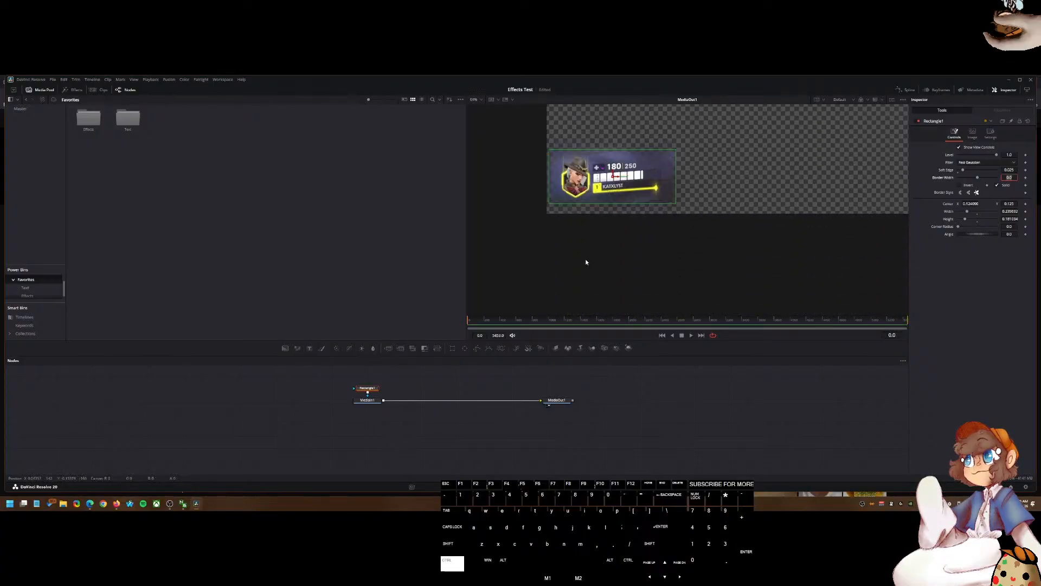
{"action": "left_click_drag", "start_coordinate": [619, 178], "coordinate": [641, 311]}
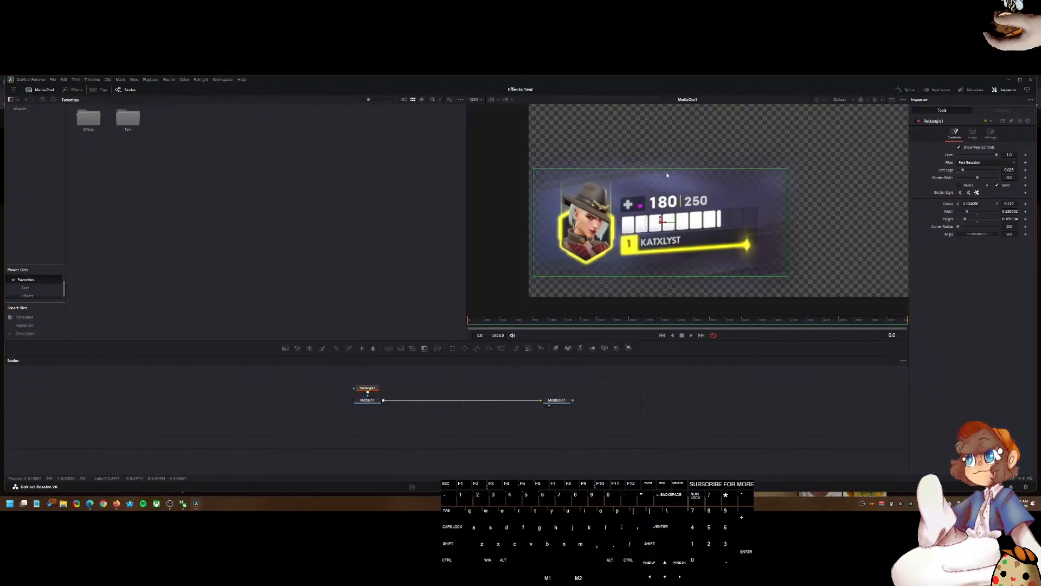
{"action": "left_click_drag", "start_coordinate": [667, 171], "coordinate": [663, 157]}
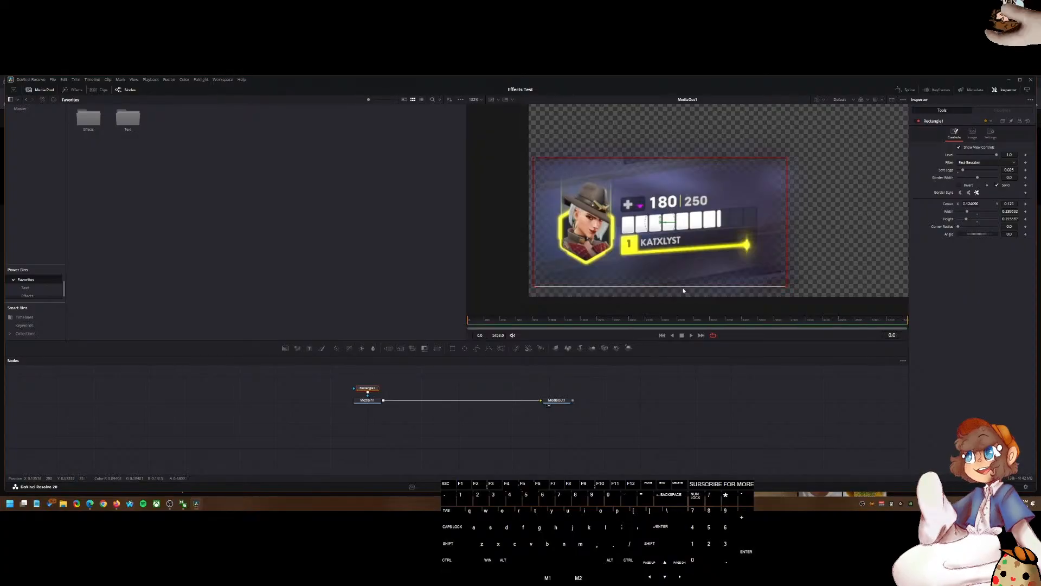
{"action": "left_click_drag", "start_coordinate": [667, 288], "coordinate": [671, 292]}
{"action": "left_click_drag", "start_coordinate": [787, 221], "coordinate": [770, 219]}
{"action": "left_click_drag", "start_coordinate": [660, 226], "coordinate": [659, 224]}
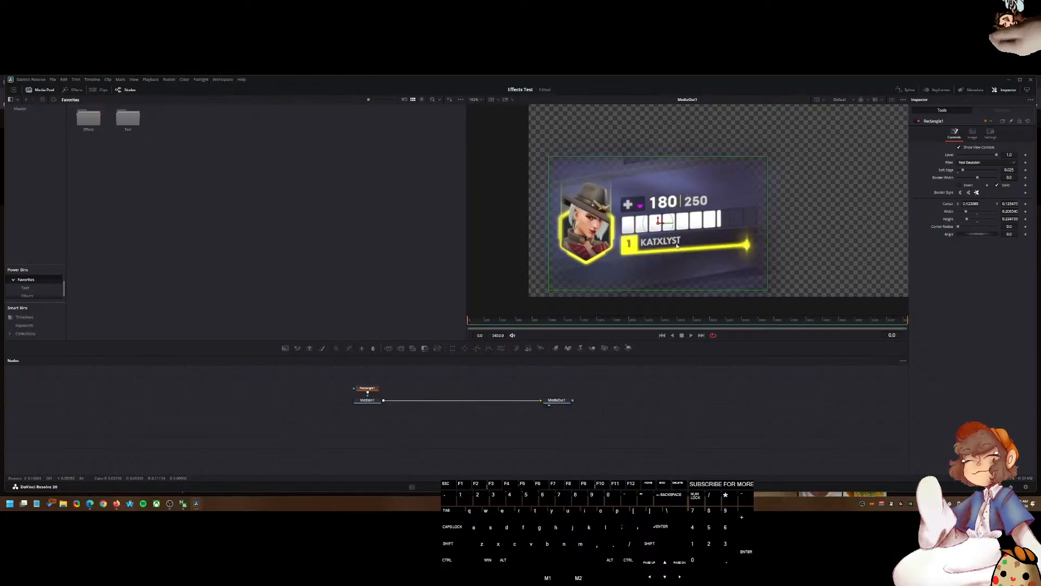
{"action": "scroll", "coordinate": [678, 247], "scroll_direction": "down", "scroll_amount": 4, "text": "ctrl"}
{"action": "scroll", "coordinate": [667, 245], "scroll_direction": "up", "scroll_amount": 5, "text": "ctrl"}
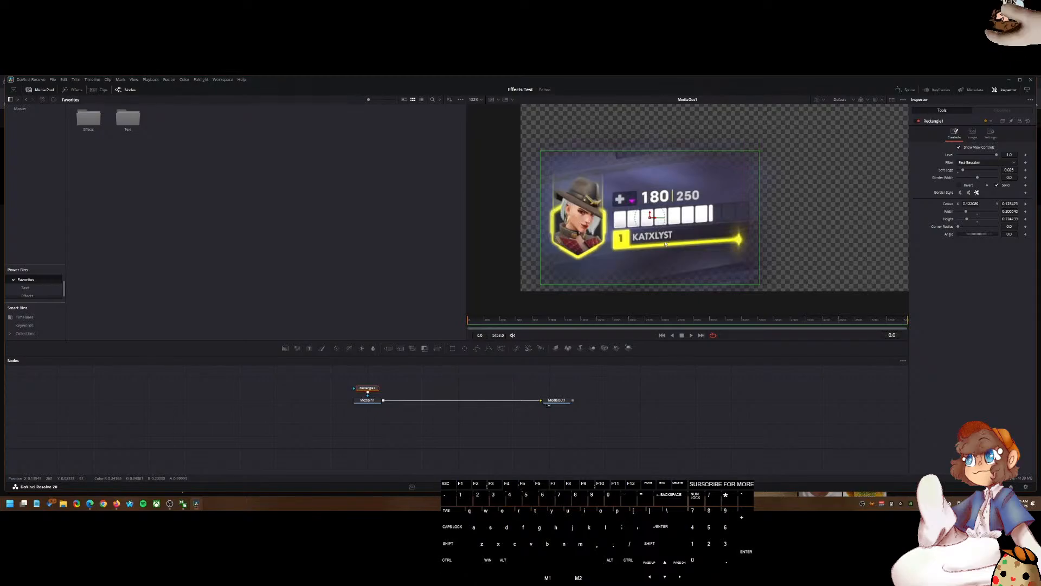
{"action": "mouse_move", "coordinate": [652, 152]}
{"action": "left_mouse_down"}
{"action": "mouse_move", "coordinate": [652, 177]}
{"action": "mouse_move", "coordinate": [651, 161]}
{"action": "left_mouse_up"}
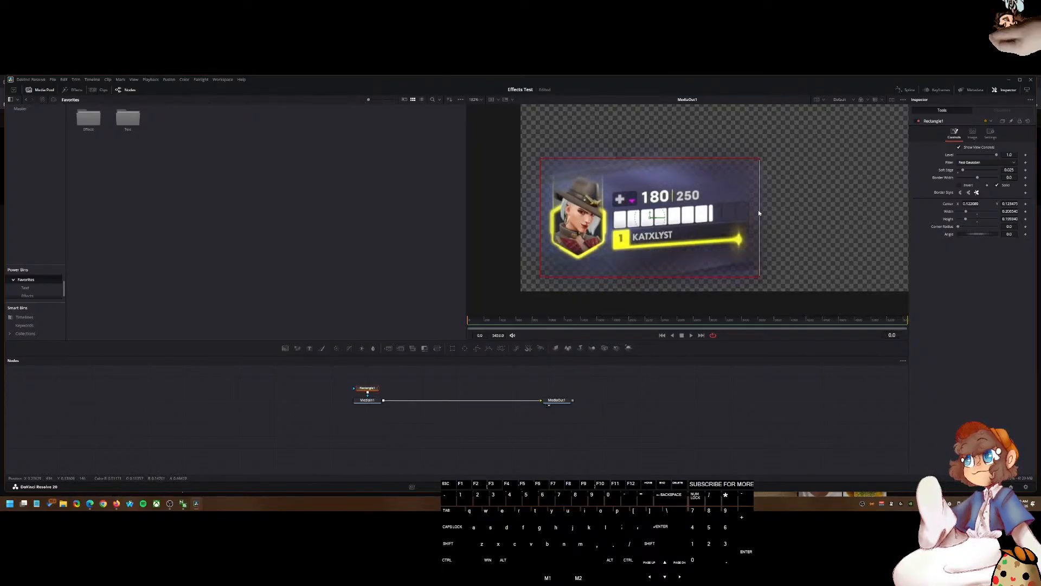
{"action": "left_click_drag", "start_coordinate": [759, 209], "coordinate": [769, 210]}
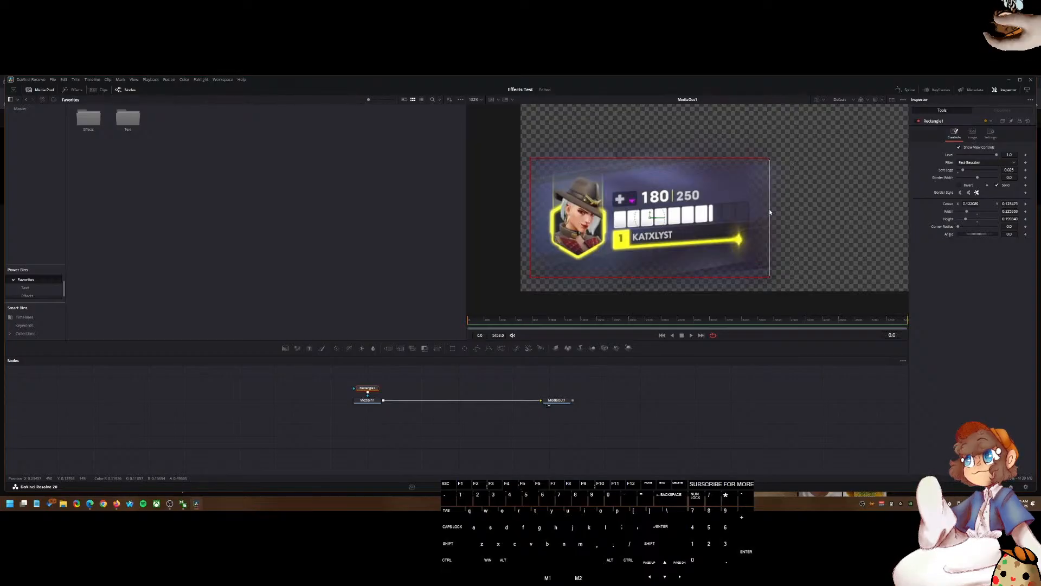
Step: Save the project
{"action": "scroll", "coordinate": [702, 217], "scroll_direction": "down", "scroll_amount": 2}
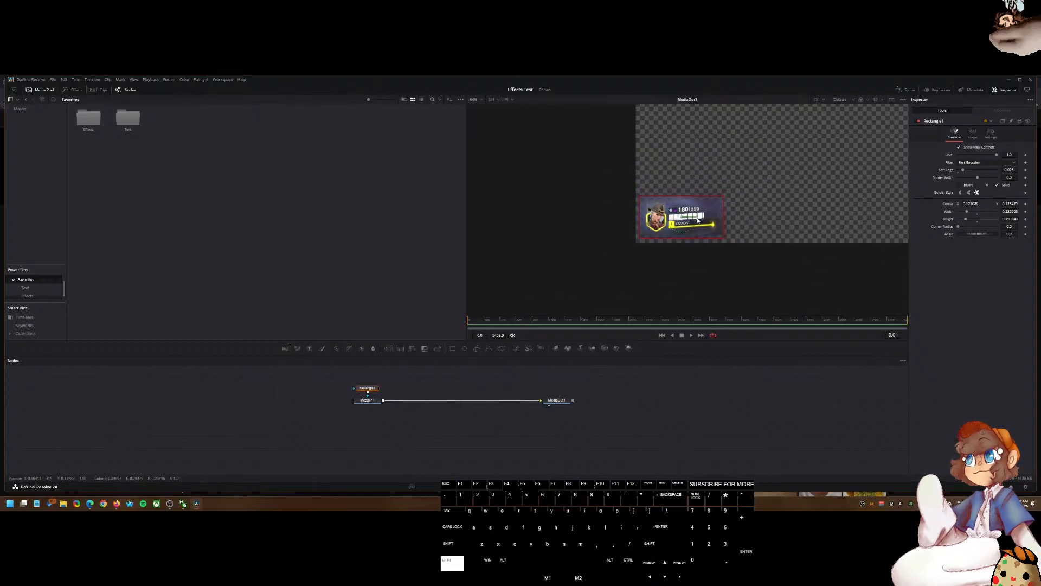
{"action": "scroll", "coordinate": [655, 279], "scroll_direction": "down", "scroll_amount": 1}
{"action": "key", "text": "ctrl+s"}
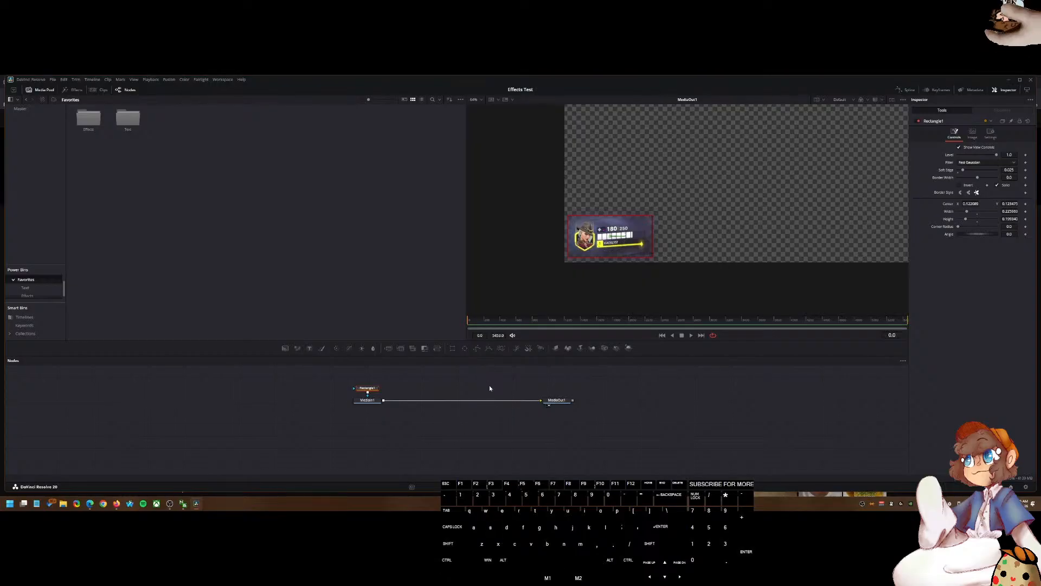
{"action": "scroll", "coordinate": [624, 260], "scroll_direction": "up", "scroll_amount": 2}
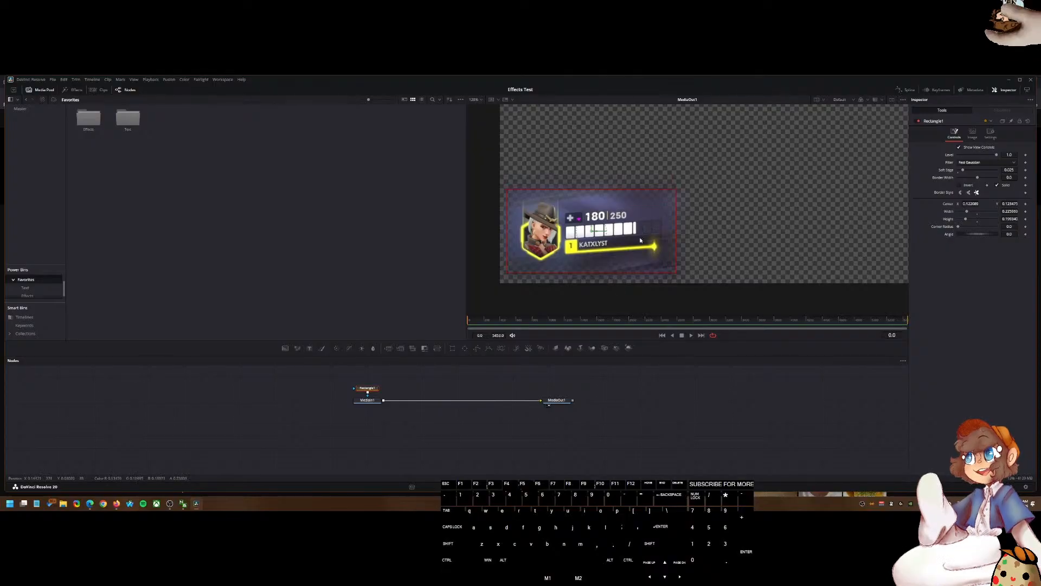
{"action": "left_click", "coordinate": [454, 388]}
{"action": "key", "text": "shift+space"}
{"action": "type", "text": "tranf"}
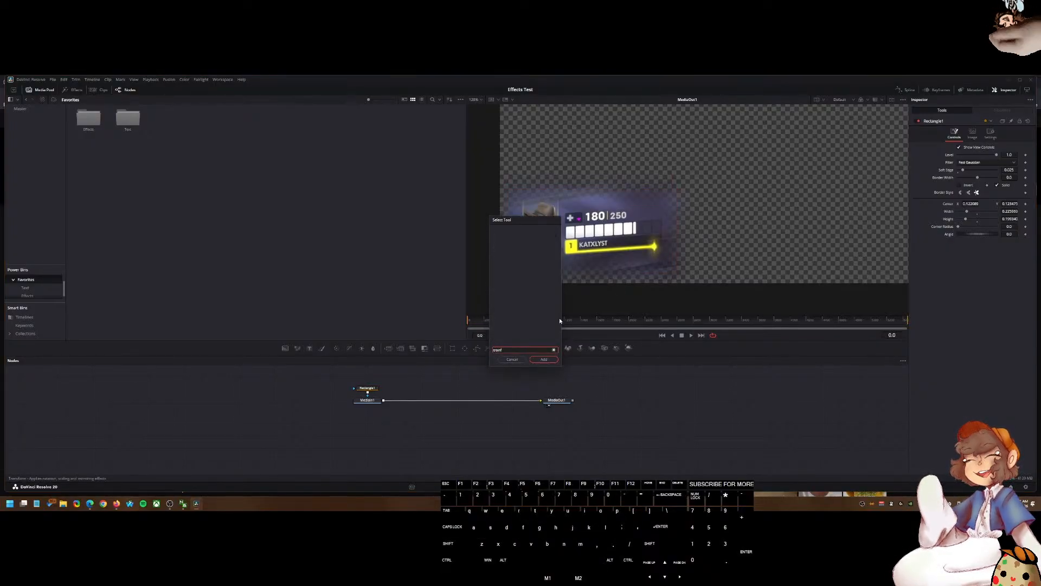
{"action": "left_click", "coordinate": [511, 359]}
{"action": "left_click", "coordinate": [367, 402]}
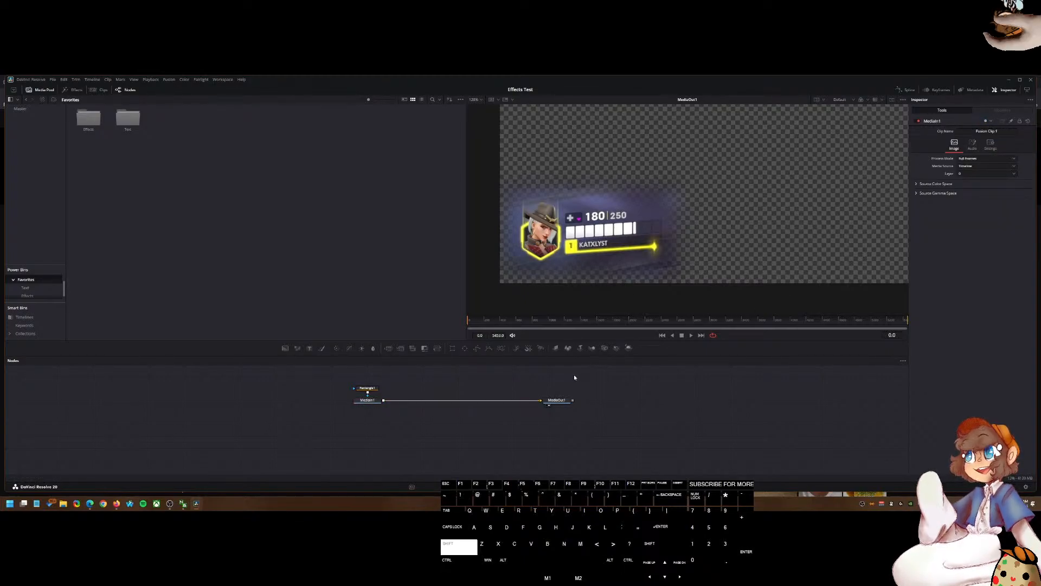
{"action": "key", "text": "shift+space"}
{"action": "type", "text": "Crop"}
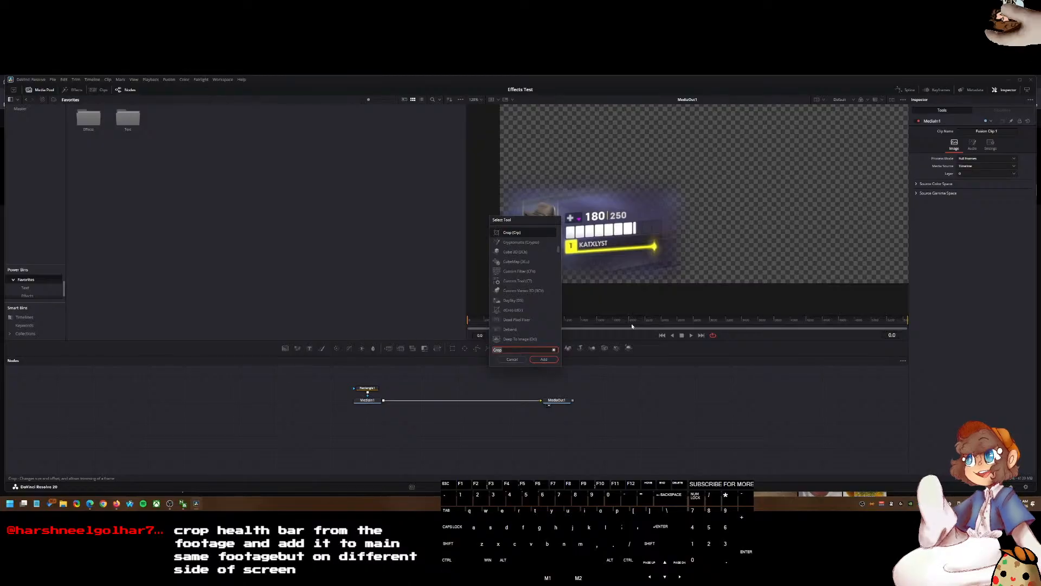
{"action": "type", "text": "ij12"}
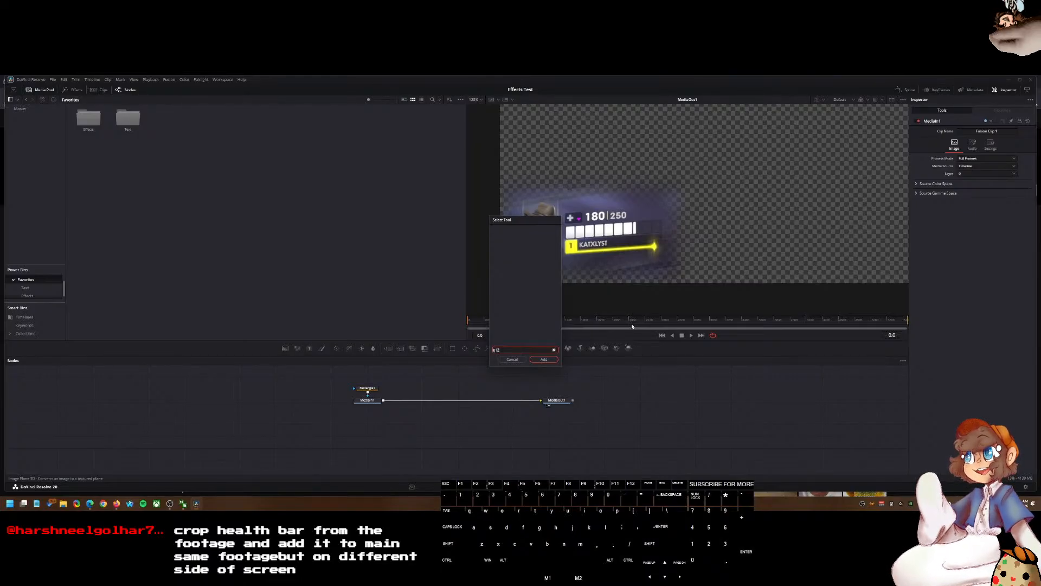
{"action": "left_click", "coordinate": [512, 359]}
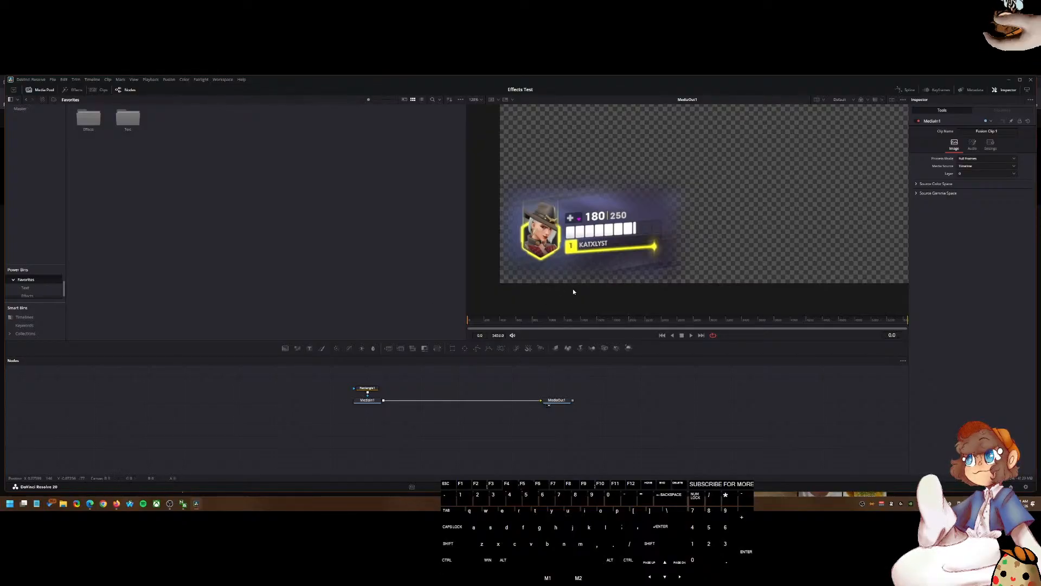
Step: Add a Transform node between MediaIn1 and MediaOut1 through the Select Tool dialog
{"action": "scroll", "coordinate": [564, 307], "scroll_direction": "down", "scroll_amount": 2}
{"action": "left_click", "coordinate": [441, 389]}
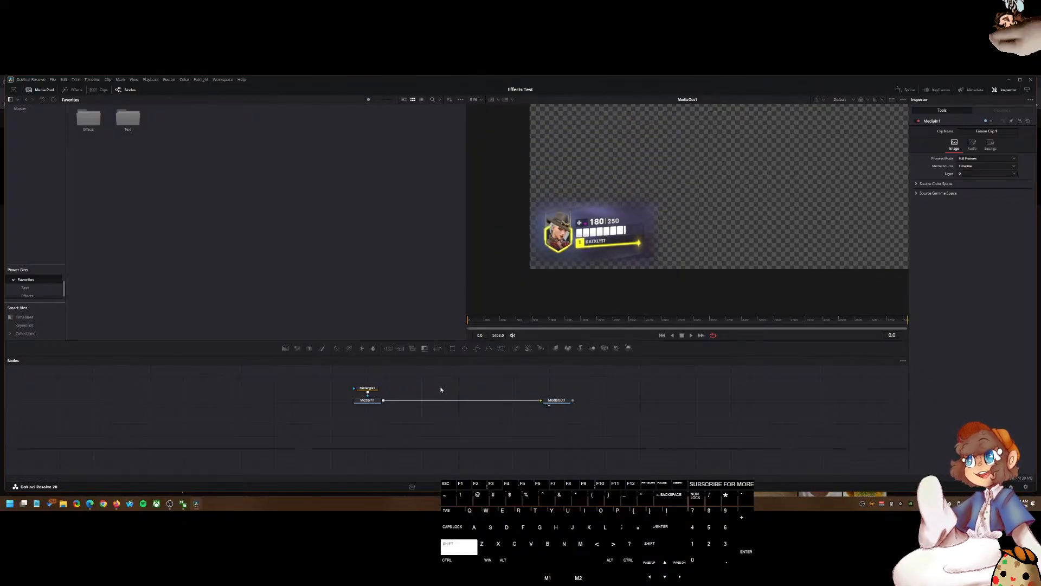
{"action": "key", "text": "shift+space"}
{"action": "type", "text": "transform"}
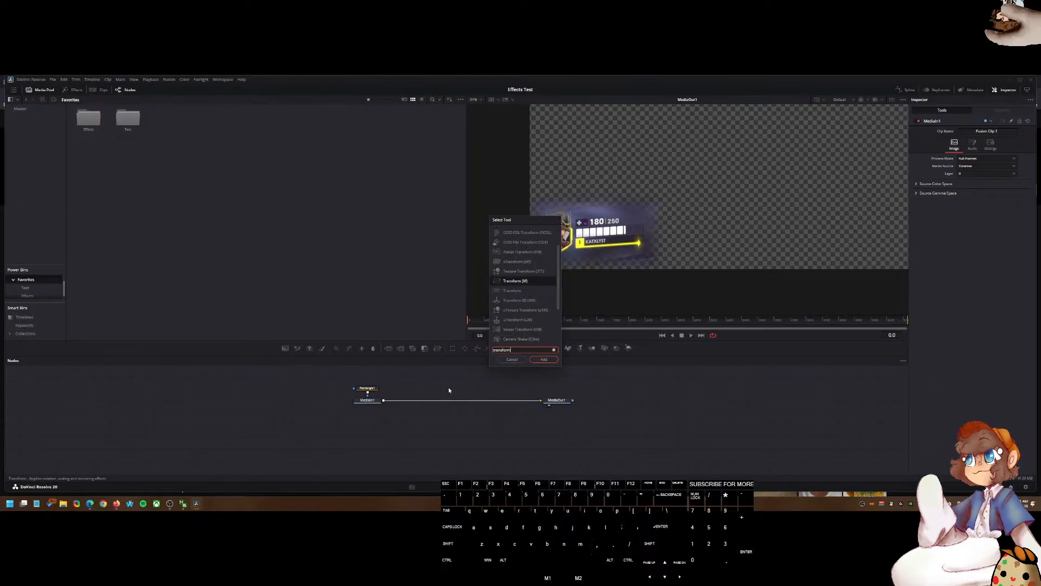
{"action": "left_click", "coordinate": [531, 288]}
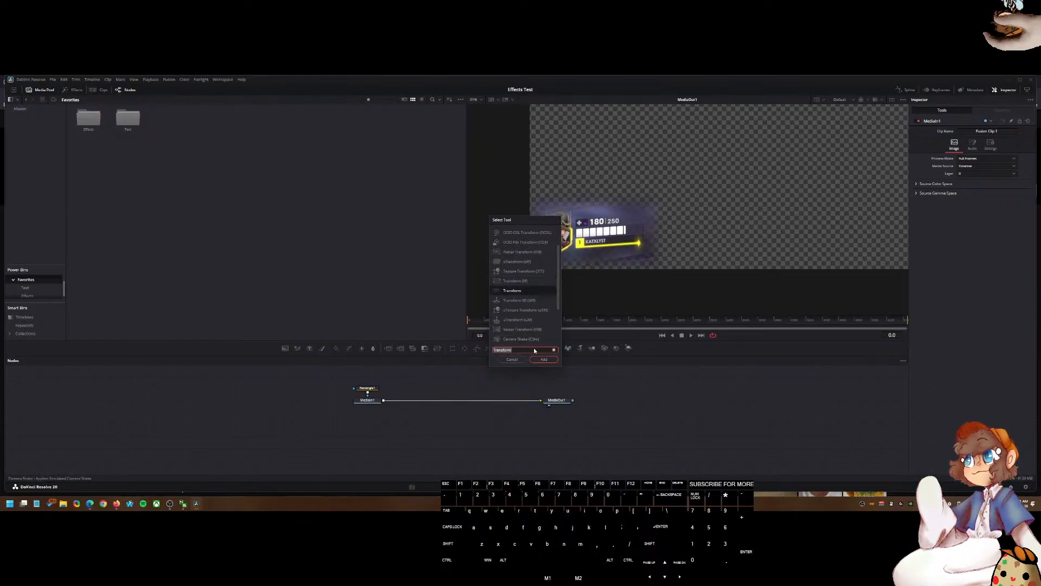
{"action": "key", "text": "Return"}
{"action": "left_click_drag", "start_coordinate": [437, 403], "coordinate": [451, 401]}
Step: Display the MediaOut1 output in the viewer
{"action": "scroll", "coordinate": [753, 206], "scroll_direction": "down", "scroll_amount": 2}
{"action": "key", "text": "2"}
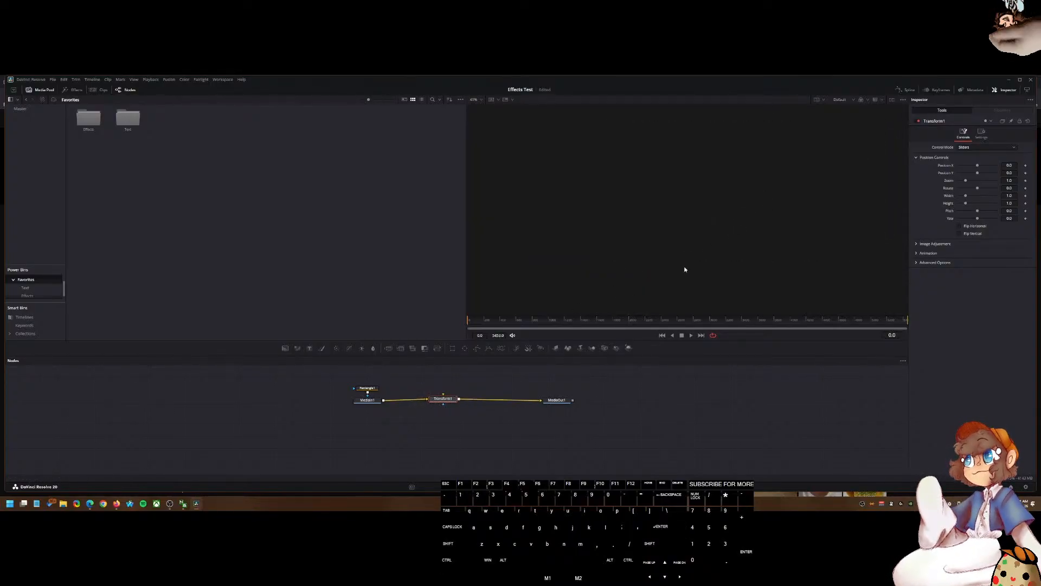
{"action": "key", "text": "2"}
{"action": "key", "text": "Return"}
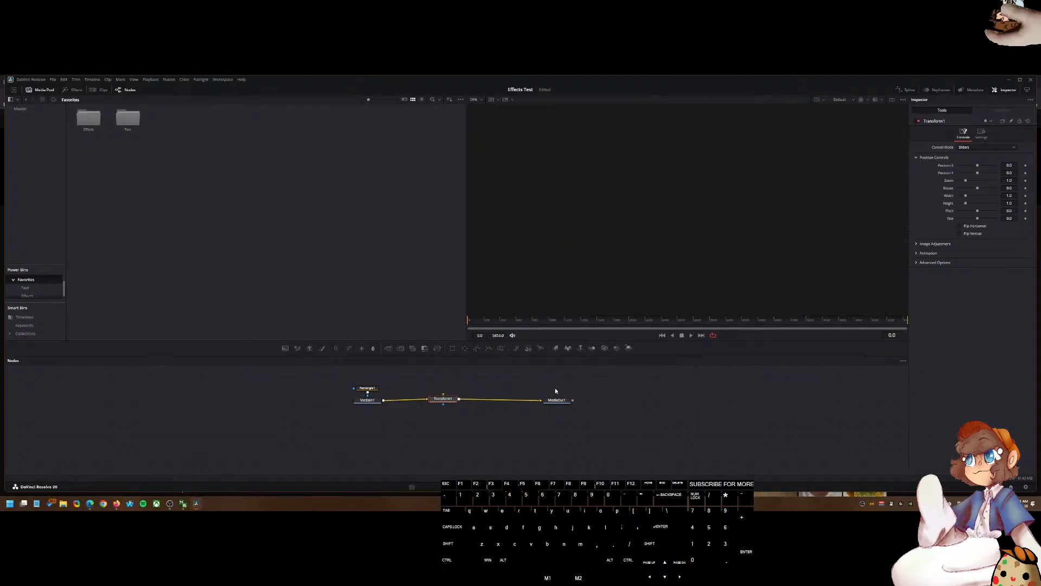
{"action": "left_click", "coordinate": [553, 403]}
{"action": "left_click", "coordinate": [549, 405]}
{"action": "left_click", "coordinate": [720, 190]}
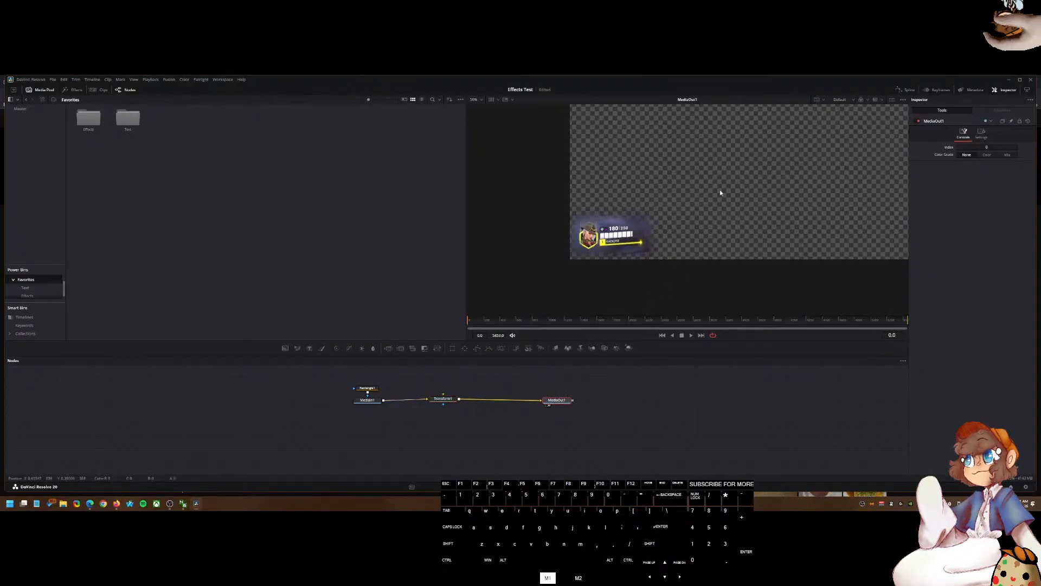
{"action": "left_click_drag", "start_coordinate": [720, 199], "coordinate": [679, 235]}
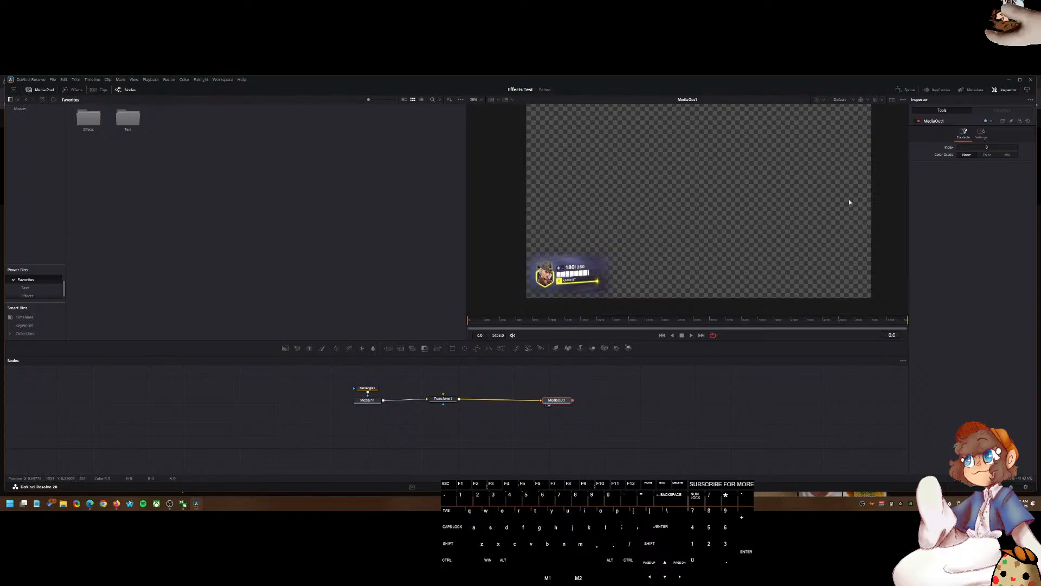
Step: Shift the health bar sideways by setting Transform1's Position X to about 0.246, then switch to the Edit page
{"action": "left_click", "coordinate": [443, 399]}
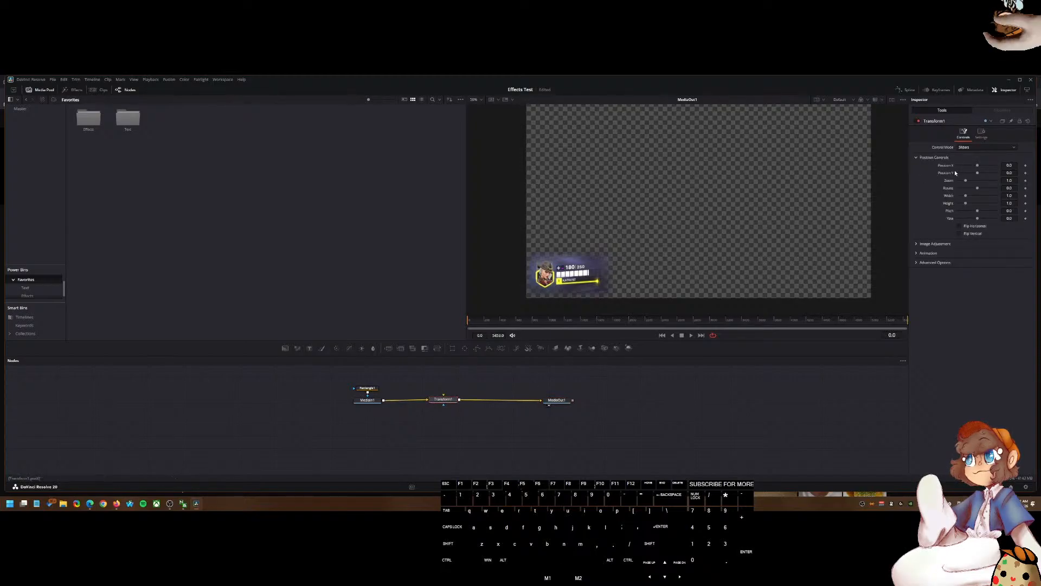
{"action": "left_click_drag", "start_coordinate": [567, 283], "coordinate": [615, 259]}
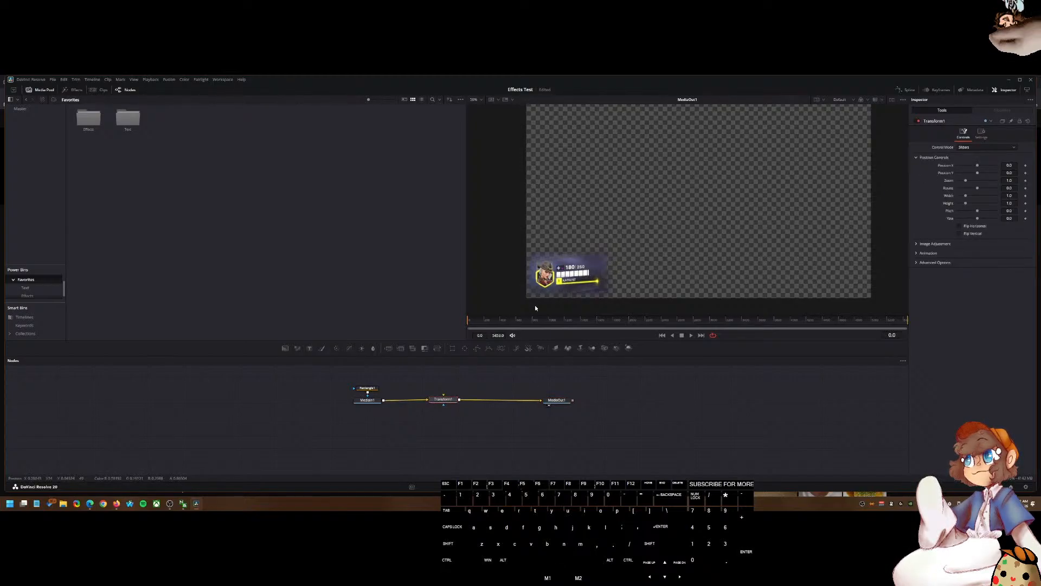
{"action": "left_click_drag", "start_coordinate": [968, 166], "coordinate": [987, 166]}
{"action": "scroll", "coordinate": [789, 209], "scroll_direction": "down", "scroll_amount": 1}
{"action": "scroll", "coordinate": [789, 209], "scroll_direction": "up", "scroll_amount": 1}
{"action": "scroll", "coordinate": [789, 209], "scroll_direction": "down", "scroll_amount": 2}
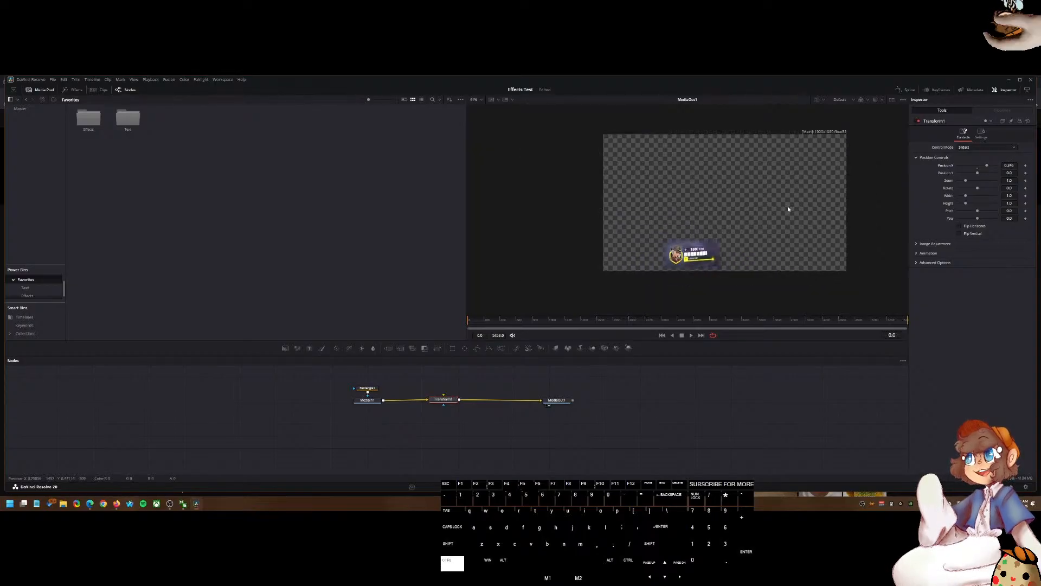
{"action": "scroll", "coordinate": [789, 210], "scroll_direction": "up", "scroll_amount": 2}
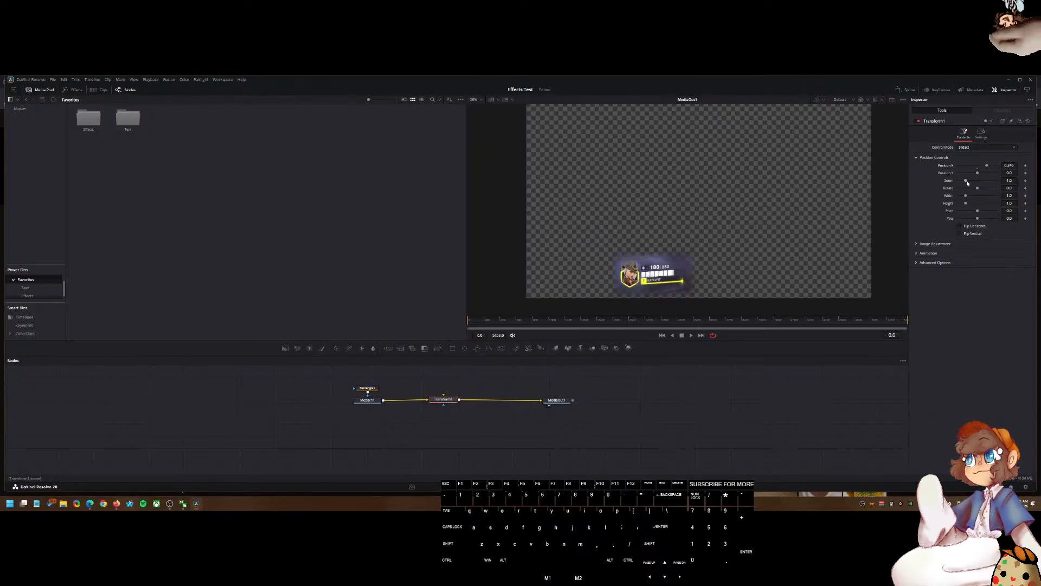
{"action": "mouse_move", "coordinate": [976, 175]}
{"action": "left_mouse_down"}
{"action": "mouse_move", "coordinate": [988, 174]}
{"action": "mouse_move", "coordinate": [963, 182]}
{"action": "mouse_move", "coordinate": [986, 166]}
{"action": "left_mouse_up"}
{"action": "key", "text": "shift+4"}
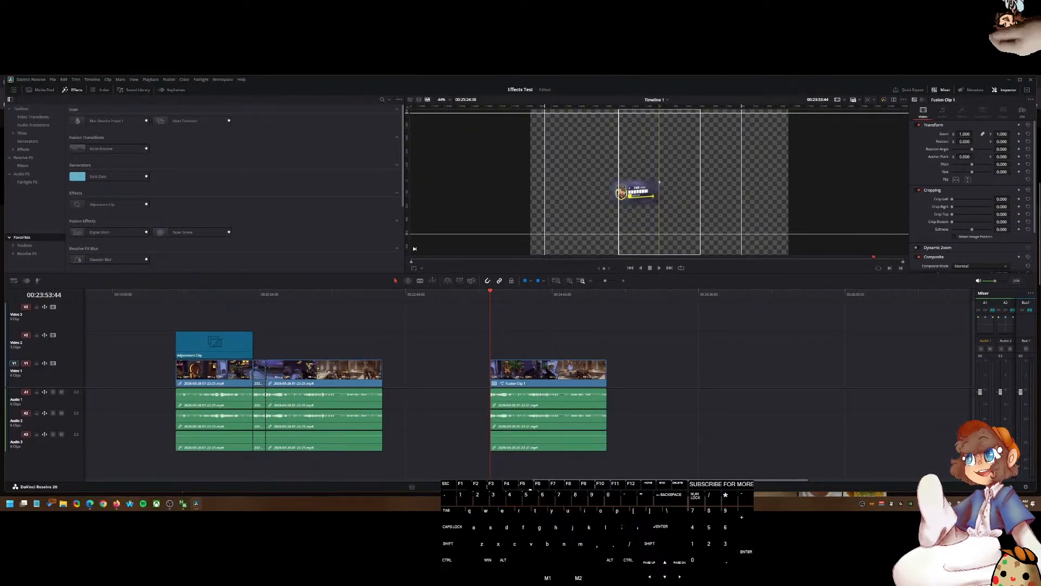
Step: Search the web for how to get guides and rulers on the Fusion page in DaVinci Resolve
{"action": "left_click", "coordinate": [117, 503]}
{"action": "left_click", "coordinate": [428, 81]}
{"action": "type", "text": "can I get the guid"}
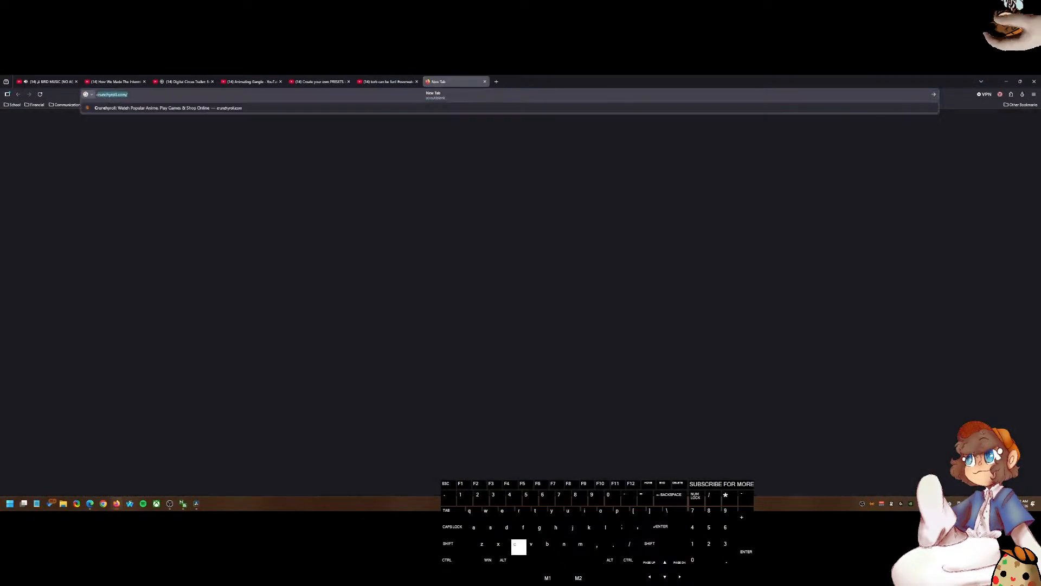
{"action": "type", "text": "es "}
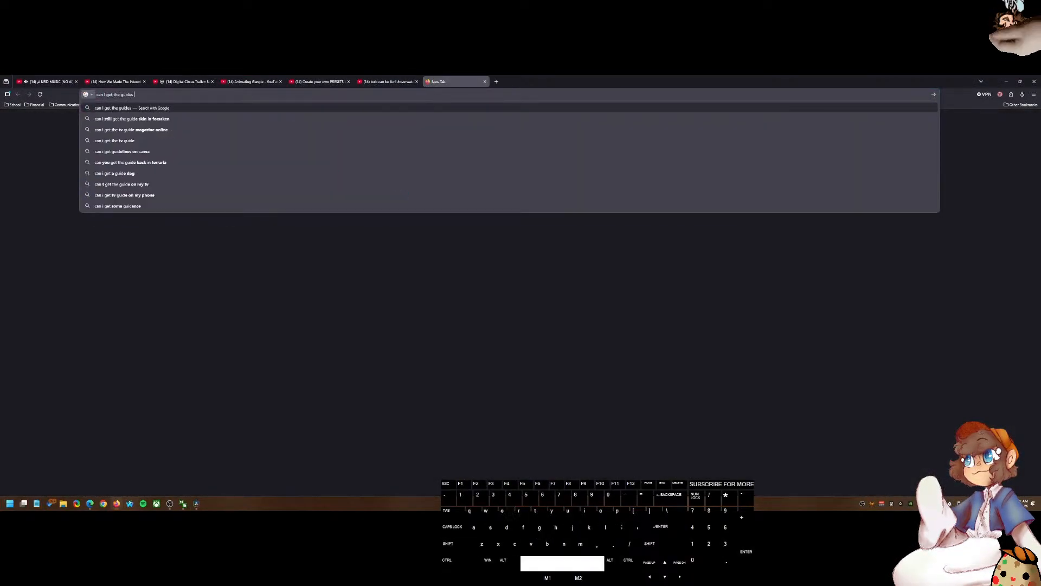
{"action": "type", "text": "and rulers on the fusion "}
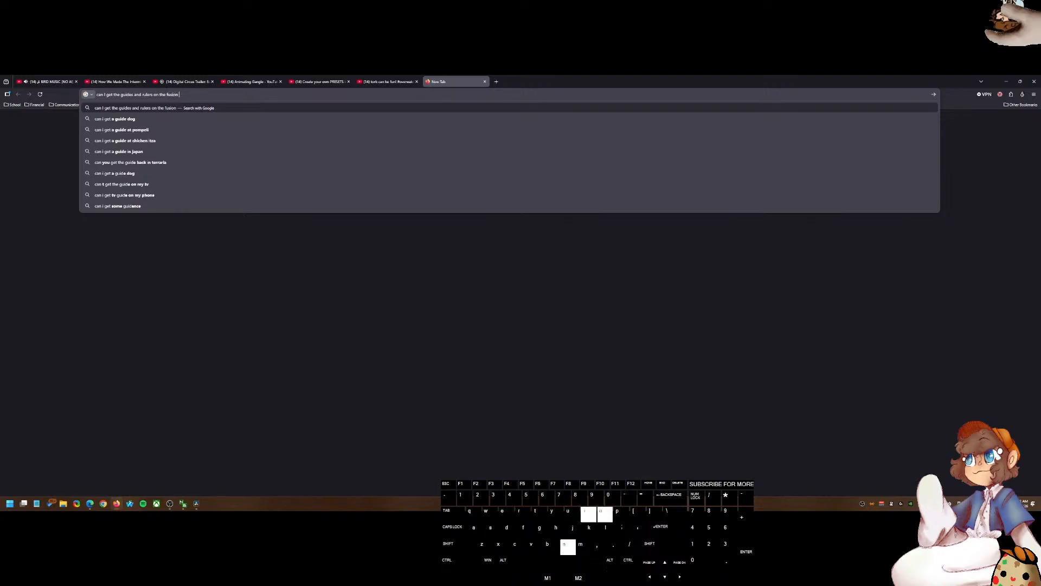
{"action": "type", "text": "page in davinci resolve?"}
{"action": "key", "text": "Return"}
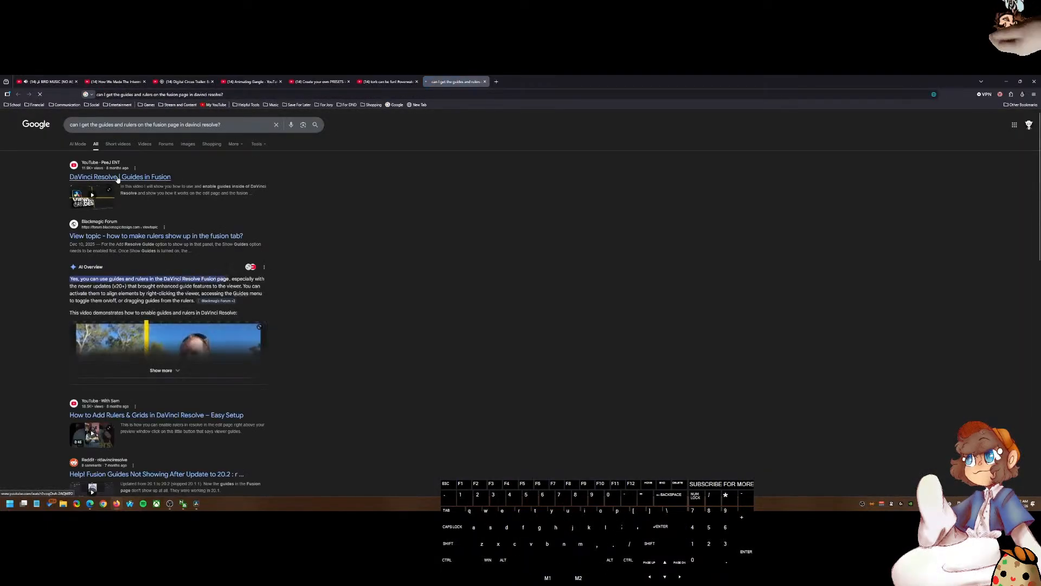
Step: Open the 'DaVinci Resolve | Guides in Fusion' video and scrub through it to learn how guides are enabled
{"action": "left_click", "coordinate": [157, 177]}
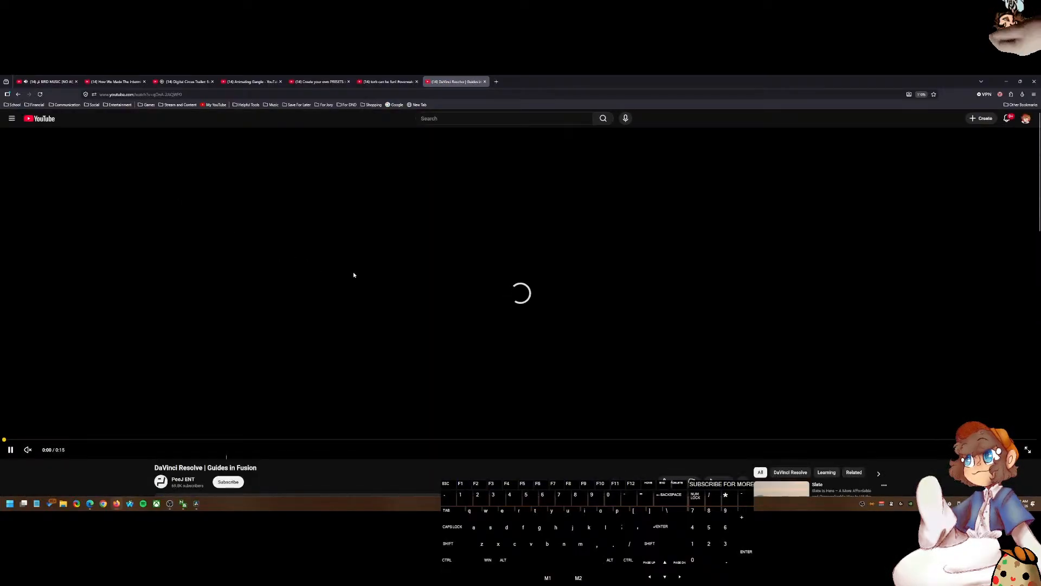
{"action": "scroll", "coordinate": [564, 449], "scroll_direction": "down", "scroll_amount": 3}
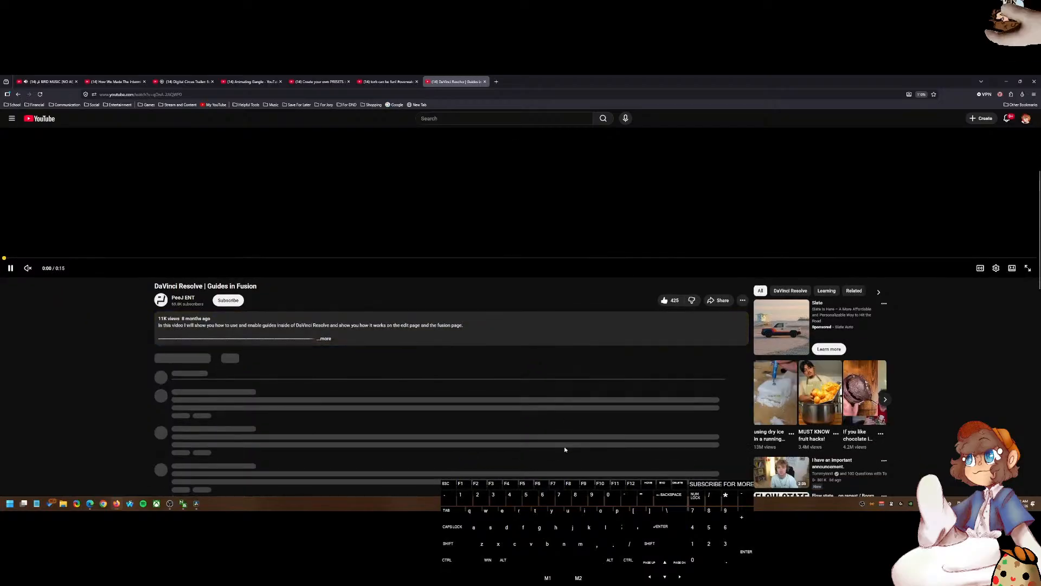
{"action": "middle_click", "coordinate": [761, 401]}
{"action": "middle_click", "coordinate": [818, 390]}
{"action": "middle_click", "coordinate": [863, 390]}
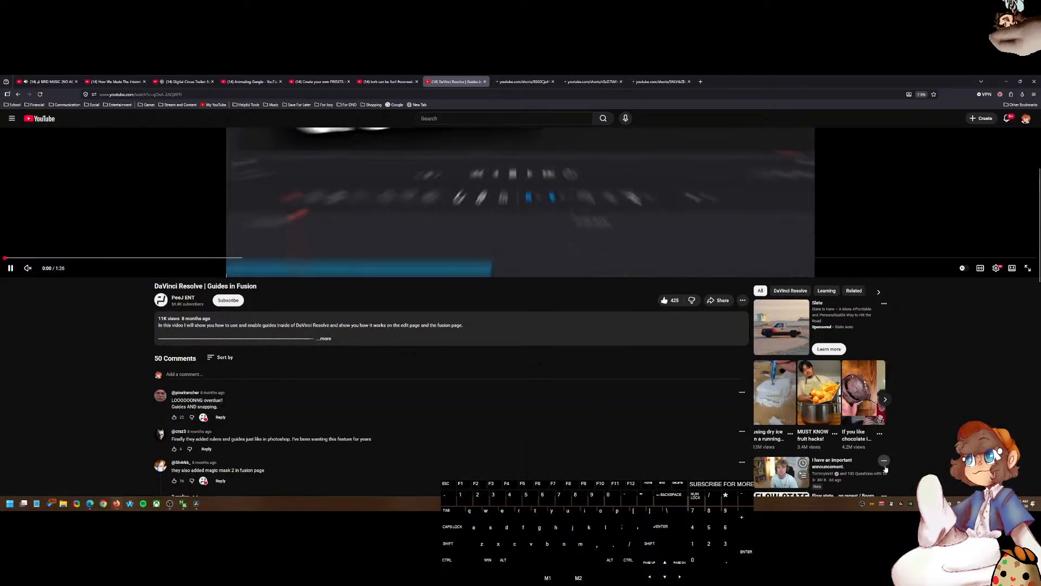
{"action": "left_click", "coordinate": [879, 433]}
{"action": "left_click", "coordinate": [903, 382]}
{"action": "left_click", "coordinate": [921, 402]}
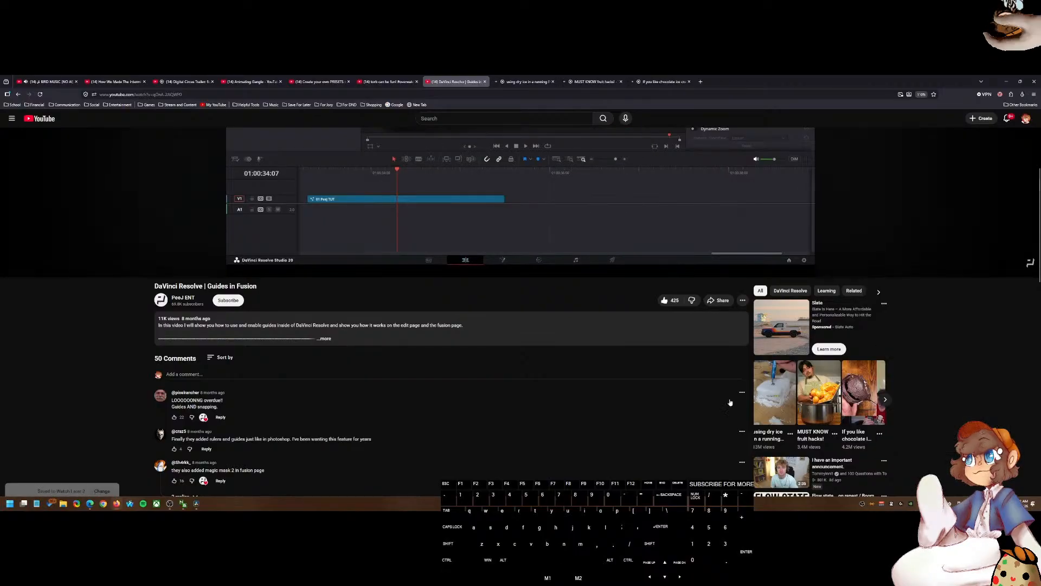
{"action": "scroll", "coordinate": [33, 459], "scroll_direction": "up", "scroll_amount": 3}
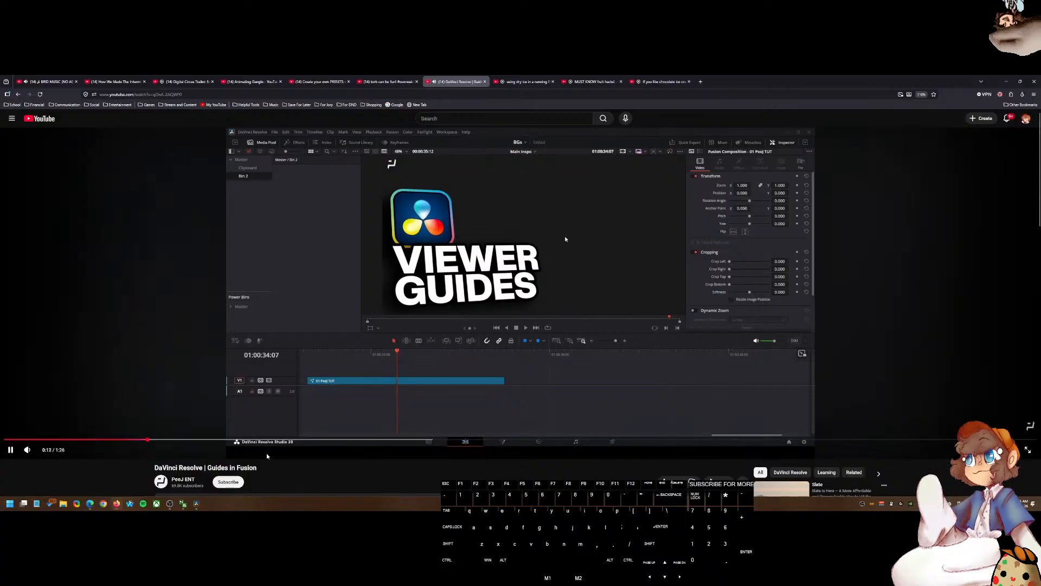
{"action": "left_click", "coordinate": [307, 440]}
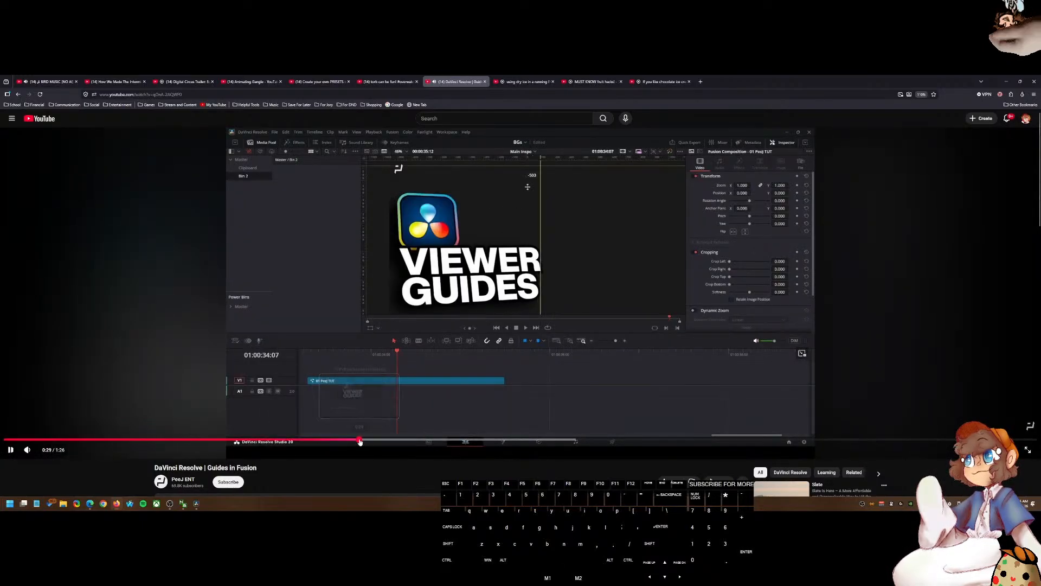
{"action": "left_click", "coordinate": [366, 440]}
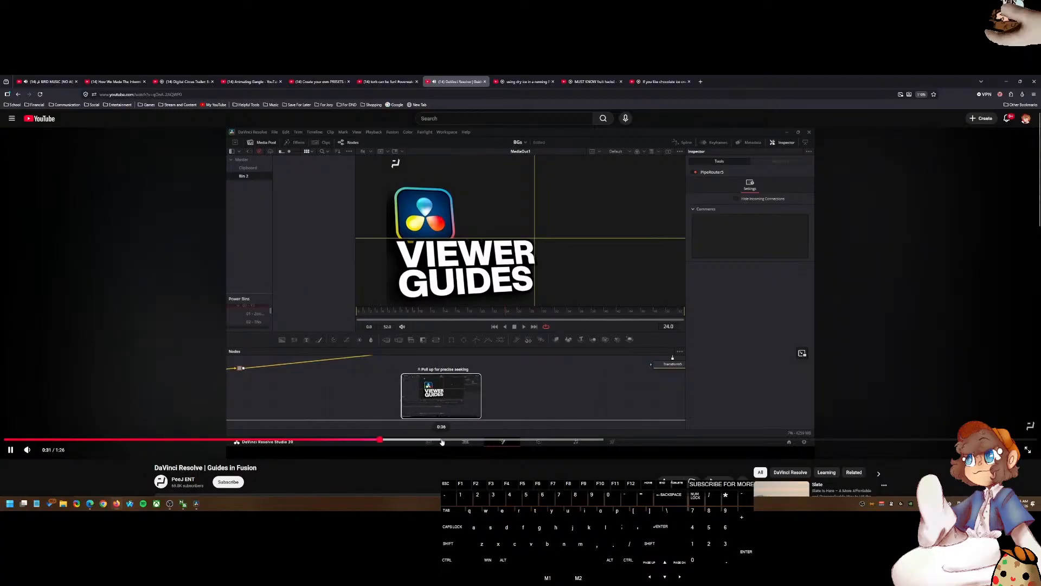
{"action": "left_click", "coordinate": [554, 361]}
{"action": "left_click", "coordinate": [519, 363]}
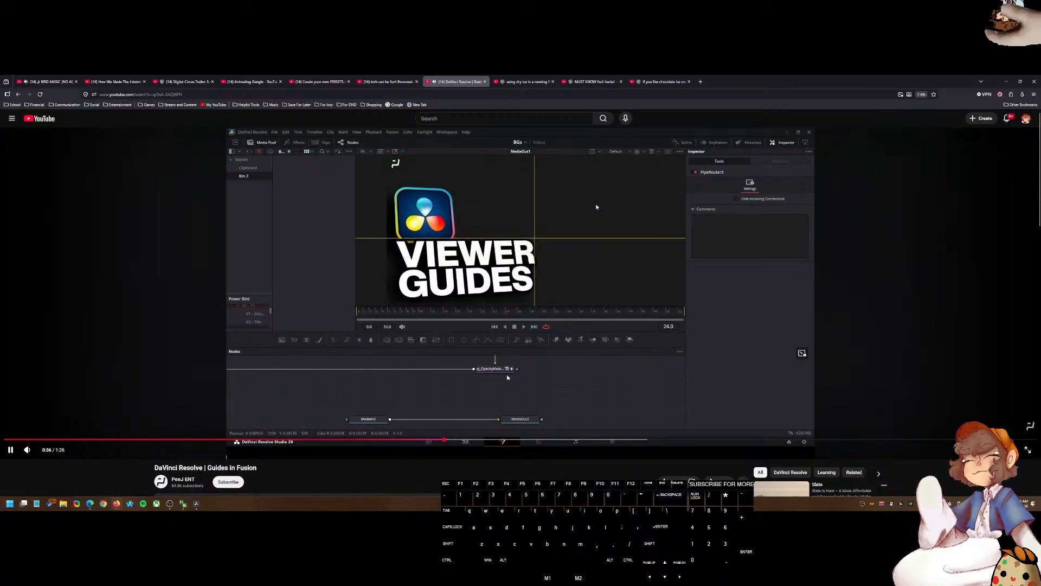
{"action": "left_click", "coordinate": [507, 377]}
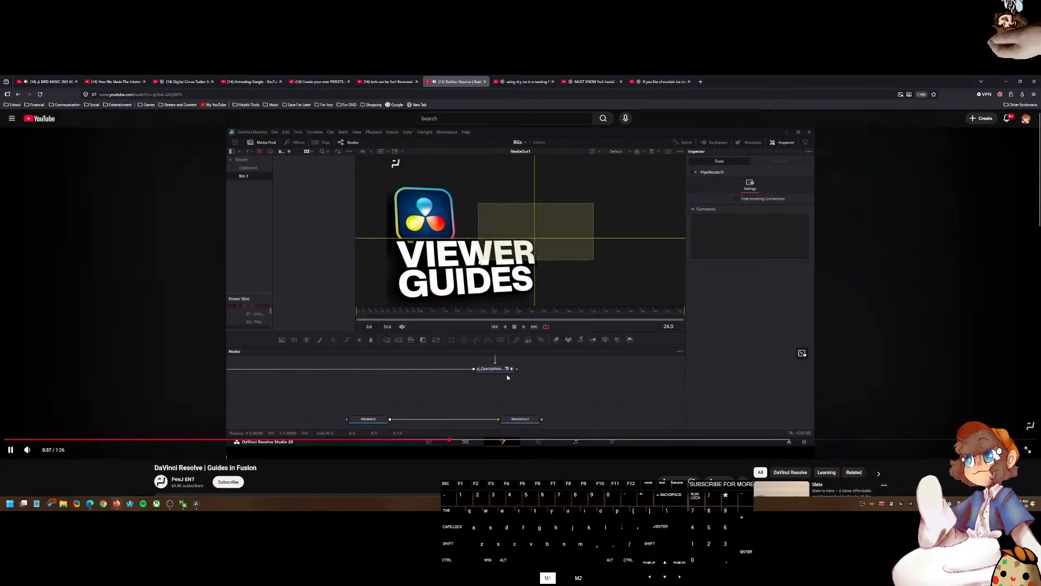
Step: Switch back to the Fusion page and toggle the viewer guides on and off
{"action": "left_click", "coordinate": [195, 507]}
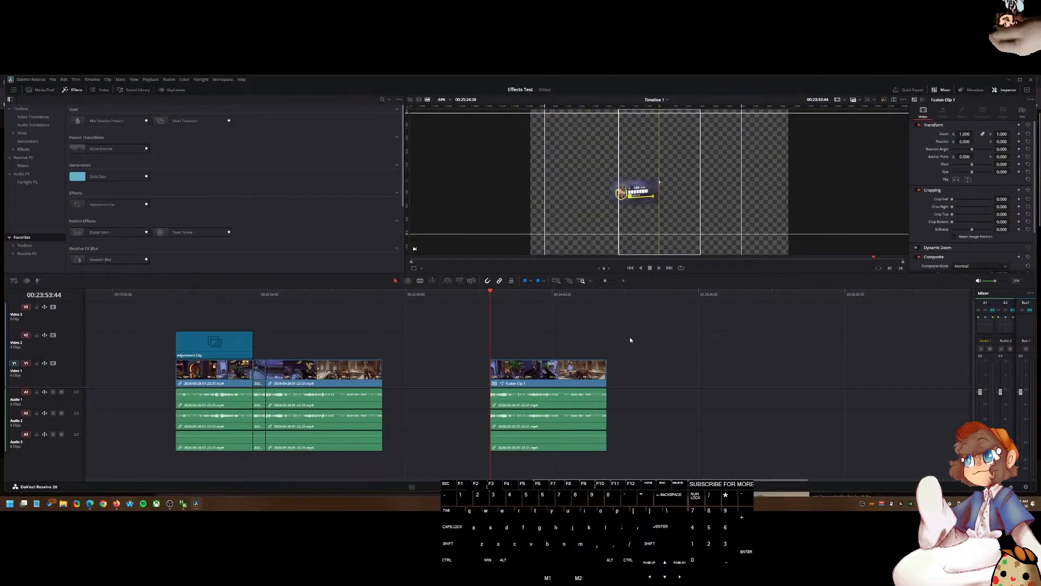
{"action": "left_click", "coordinate": [522, 487]}
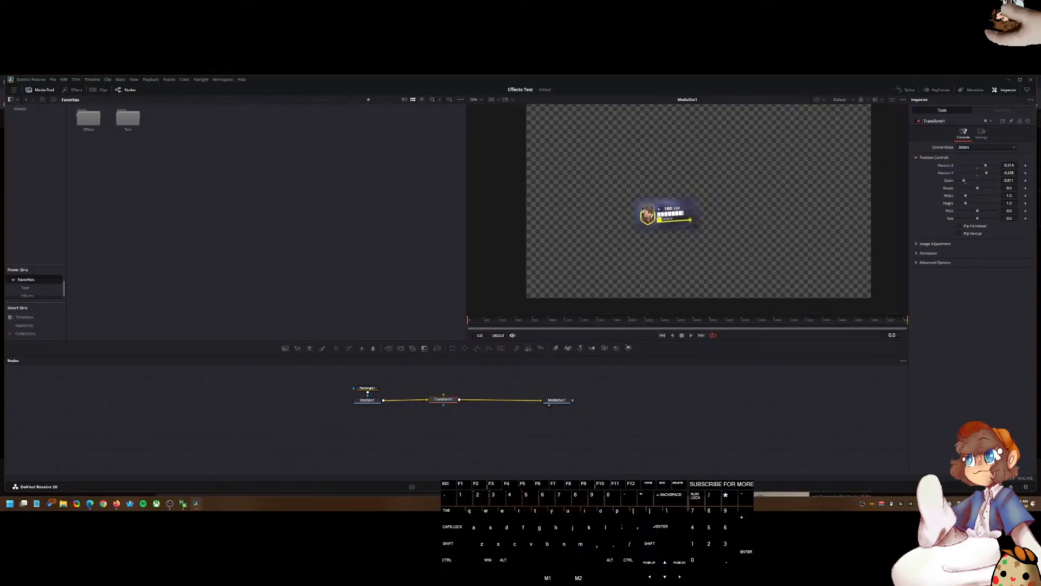
{"action": "key", "text": "ctrl+g"}
{"action": "key", "text": "ctrl+g"}
{"action": "key", "text": "ctrl+g"}
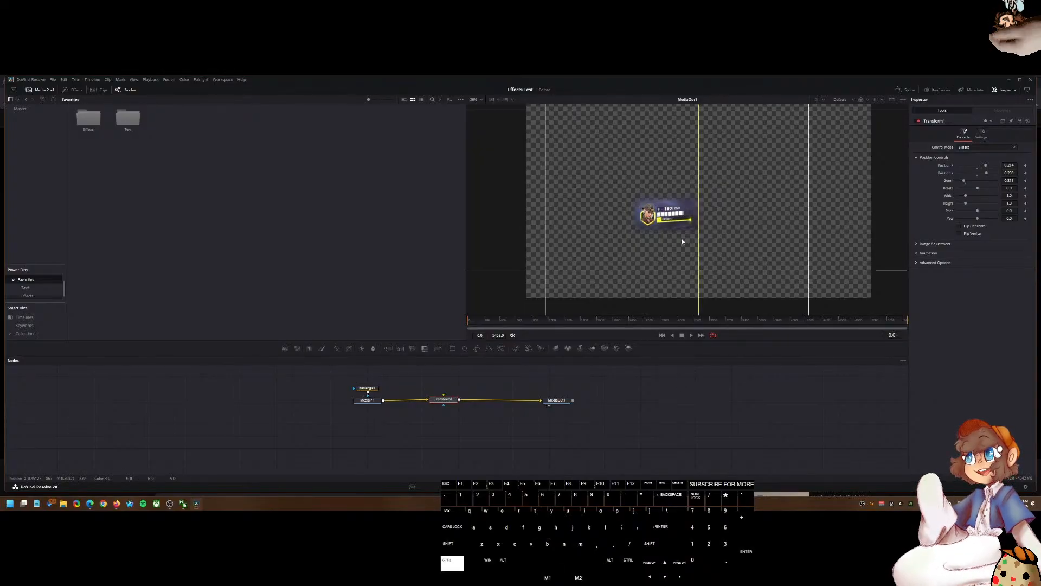
Step: Open the Keyboard Customization window, inspect the shortcut assignments, and close it
{"action": "key", "text": "ctrl+g"}
{"action": "key", "text": "ctrl+g"}
{"action": "key", "text": "ctrl+g"}
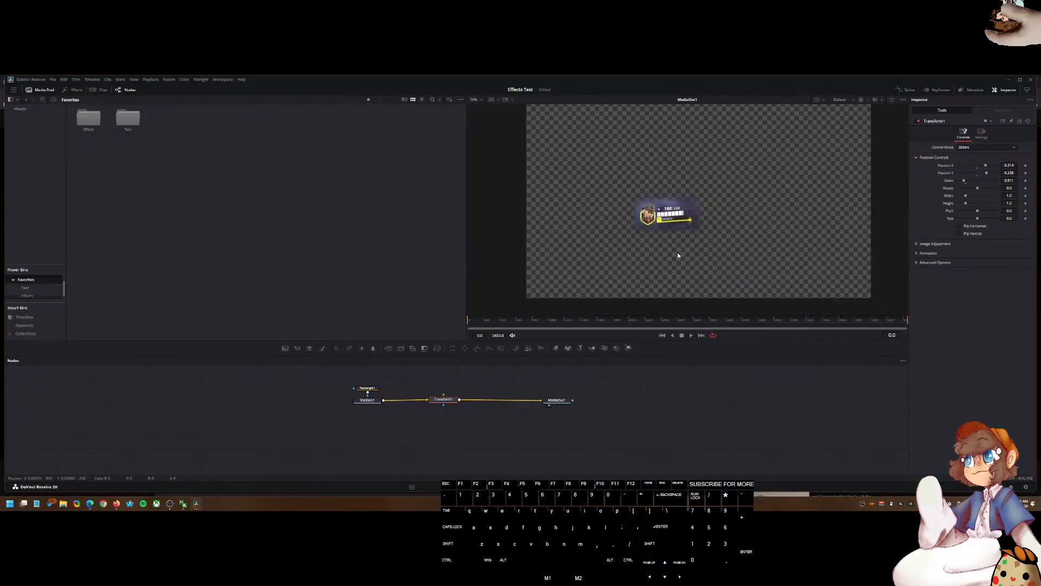
{"action": "key", "text": "shift+5"}
{"action": "key", "text": "ctrl+g"}
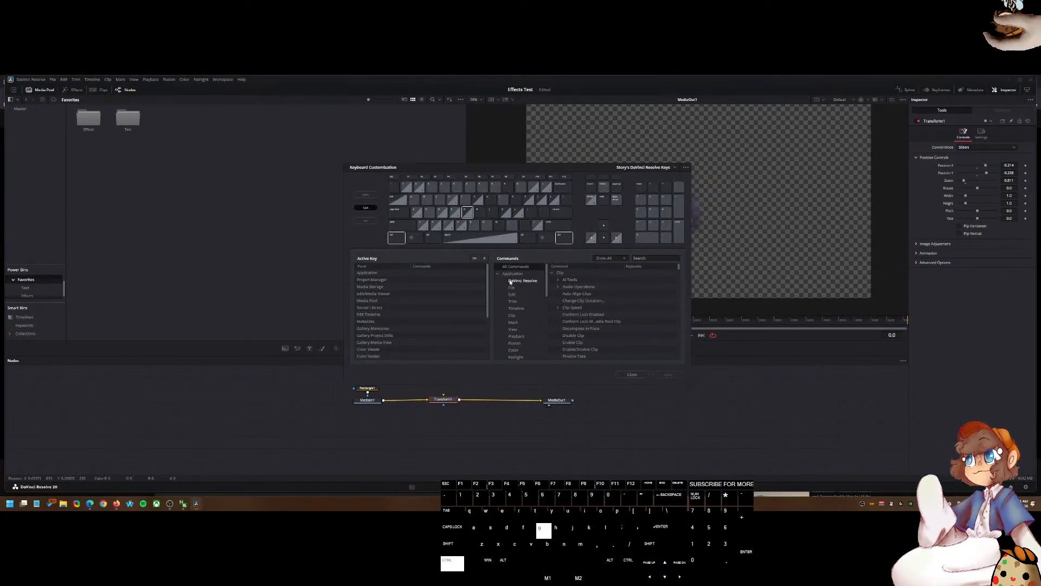
{"action": "key", "text": "ctrl+g"}
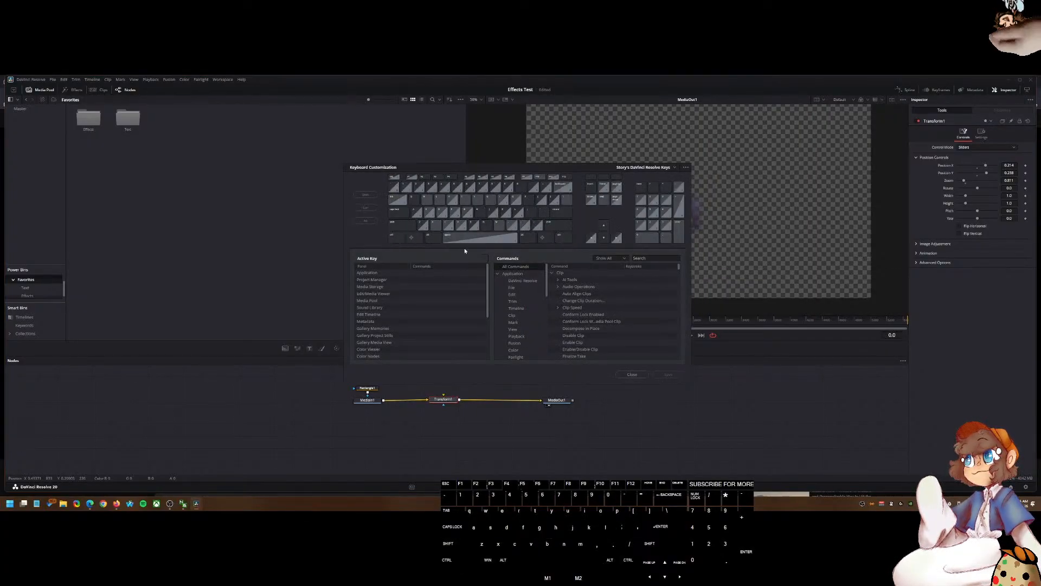
{"action": "key", "text": "ctrl+g"}
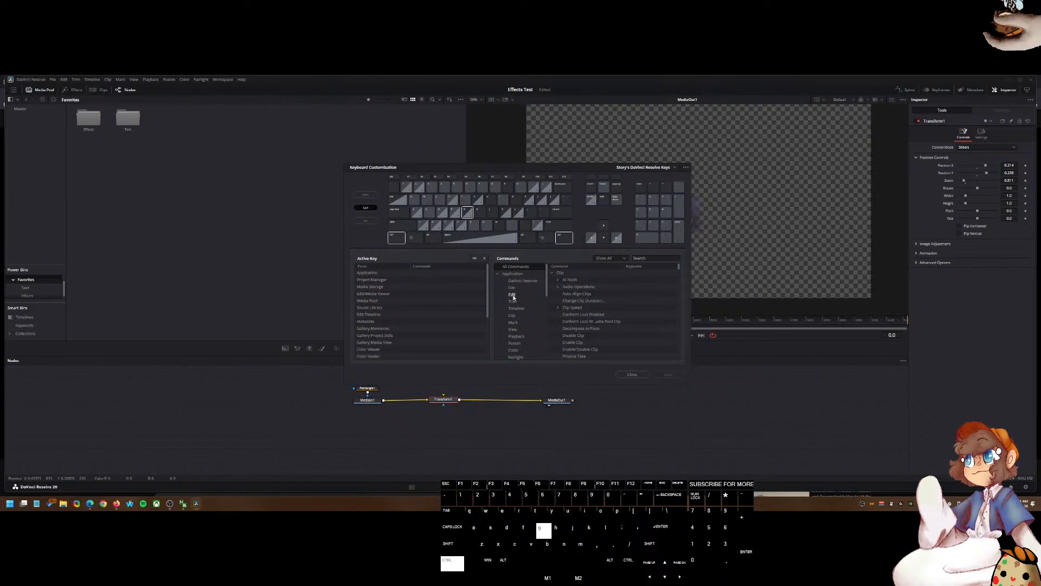
{"action": "key", "text": "shift+g"}
{"action": "key", "text": "ctrl+g"}
{"action": "key", "text": "ctrl+g"}
{"action": "key", "text": "ctrl+g"}
{"action": "key", "text": "shift+g"}
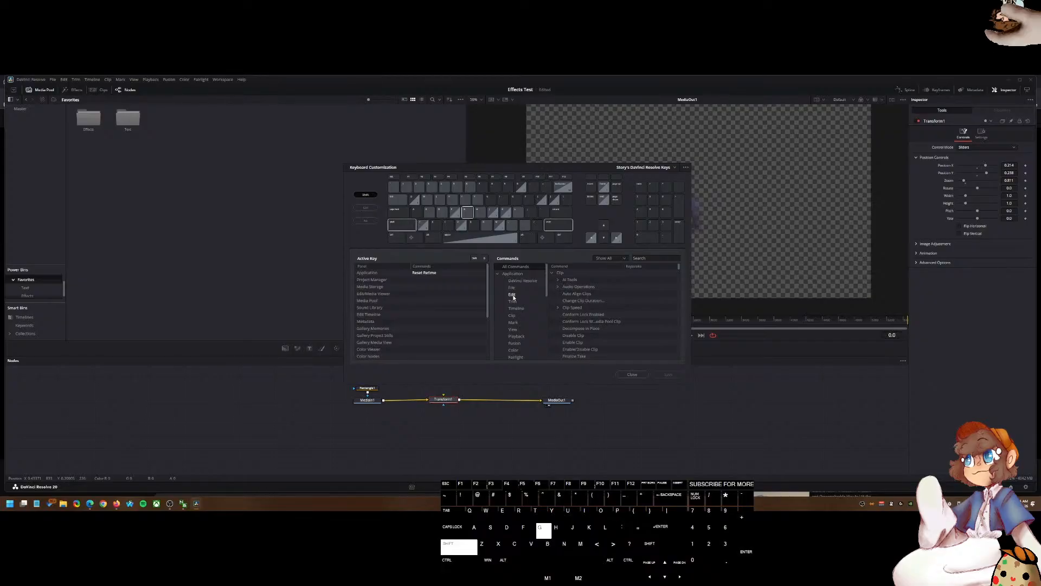
{"action": "key", "text": "ctrl+g"}
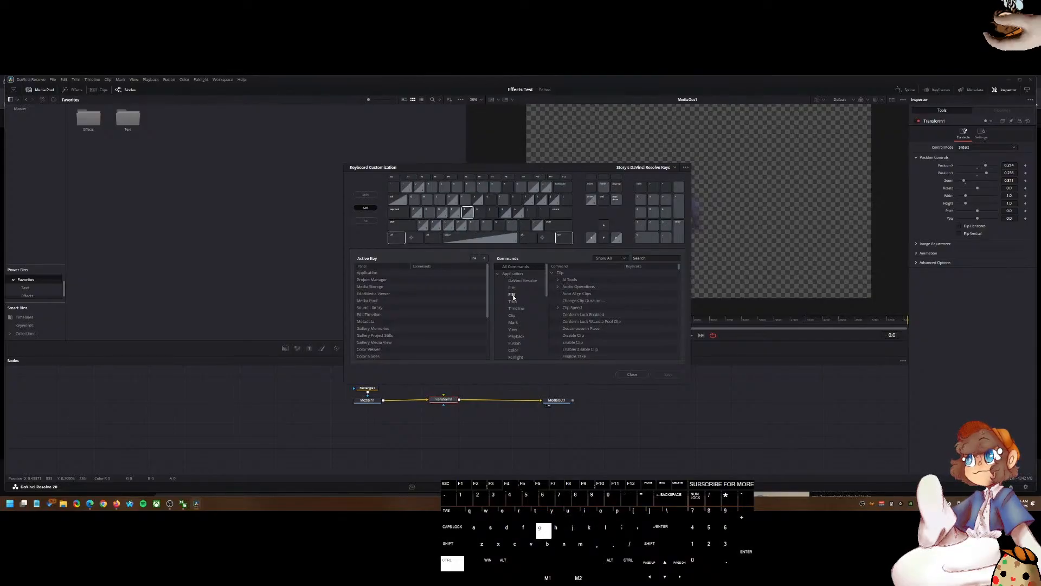
{"action": "left_click", "coordinate": [632, 374]}
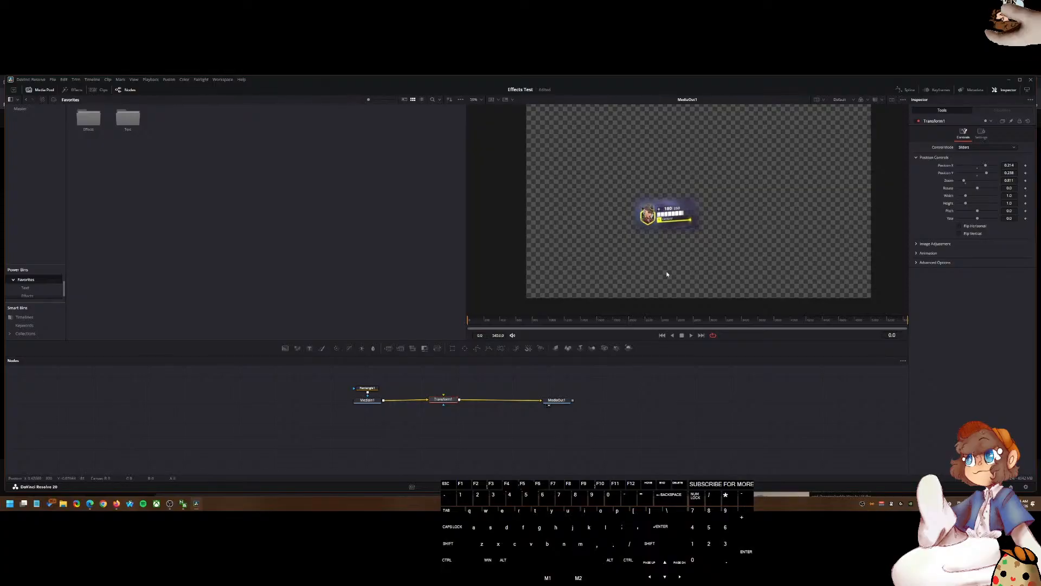
Step: Turn the viewer guides back on, visit the Edit page, and return to the Fusion page
{"action": "key", "text": "ctrl+g"}
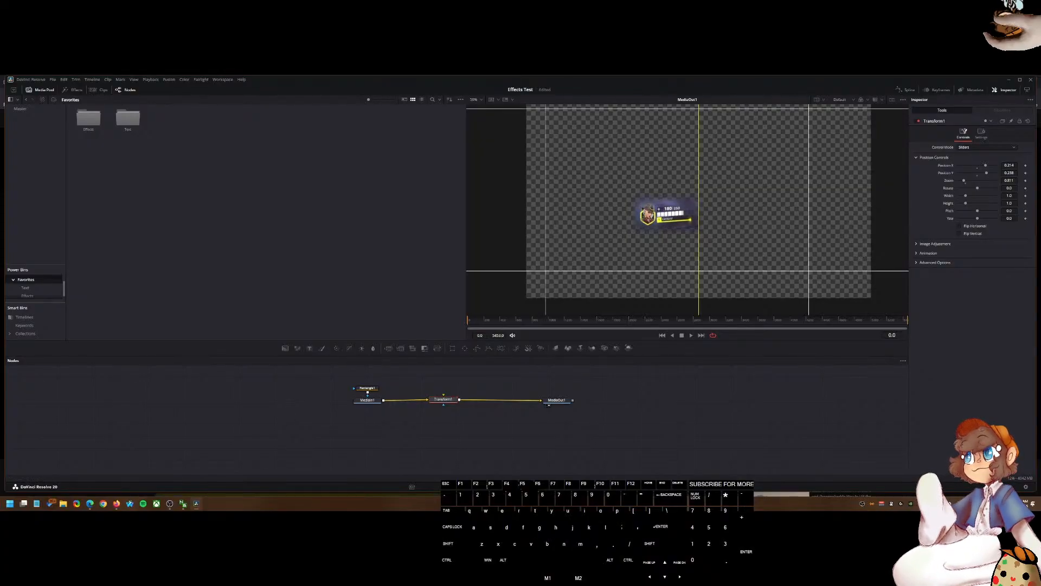
{"action": "left_click", "coordinate": [118, 506]}
{"action": "left_click", "coordinate": [197, 506]}
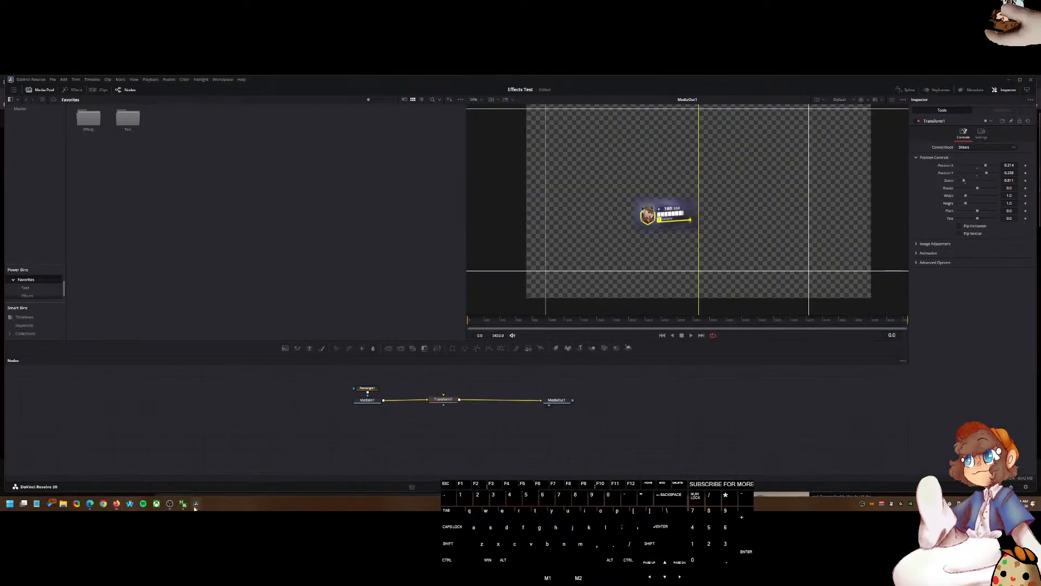
{"action": "left_click", "coordinate": [485, 487]}
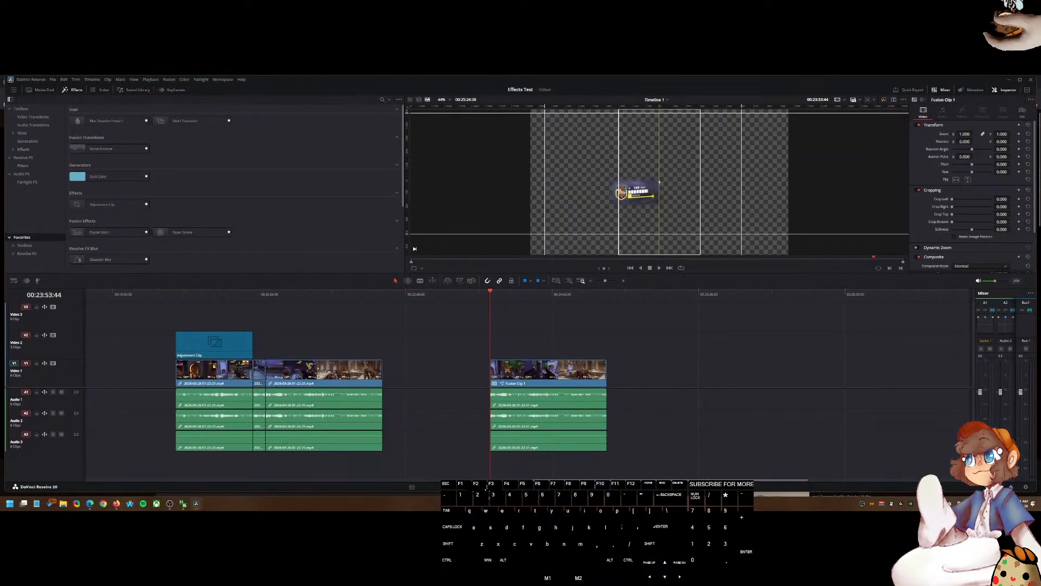
{"action": "left_click_drag", "start_coordinate": [410, 153], "coordinate": [618, 189]}
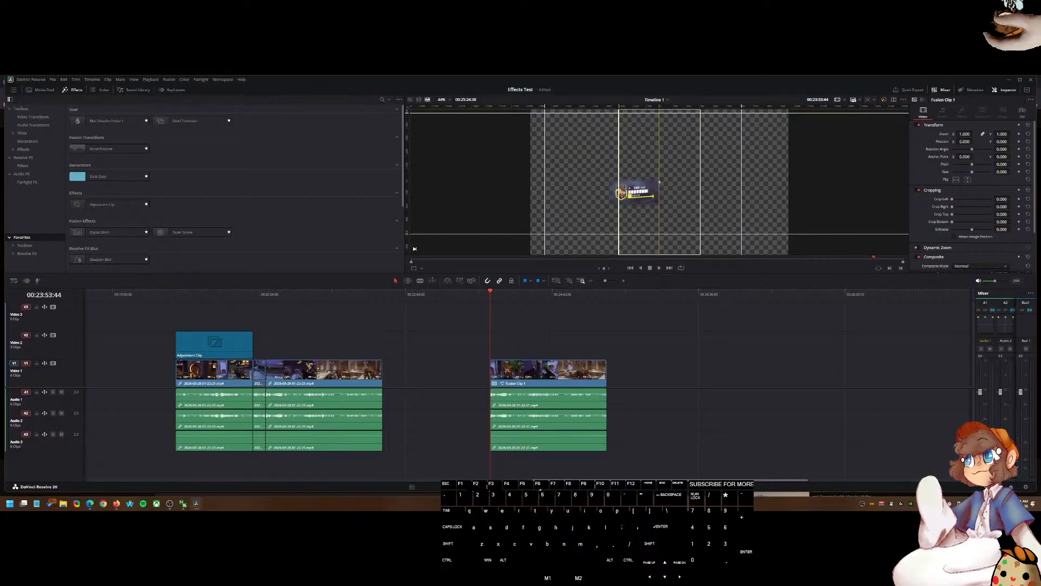
{"action": "left_click", "coordinate": [534, 488]}
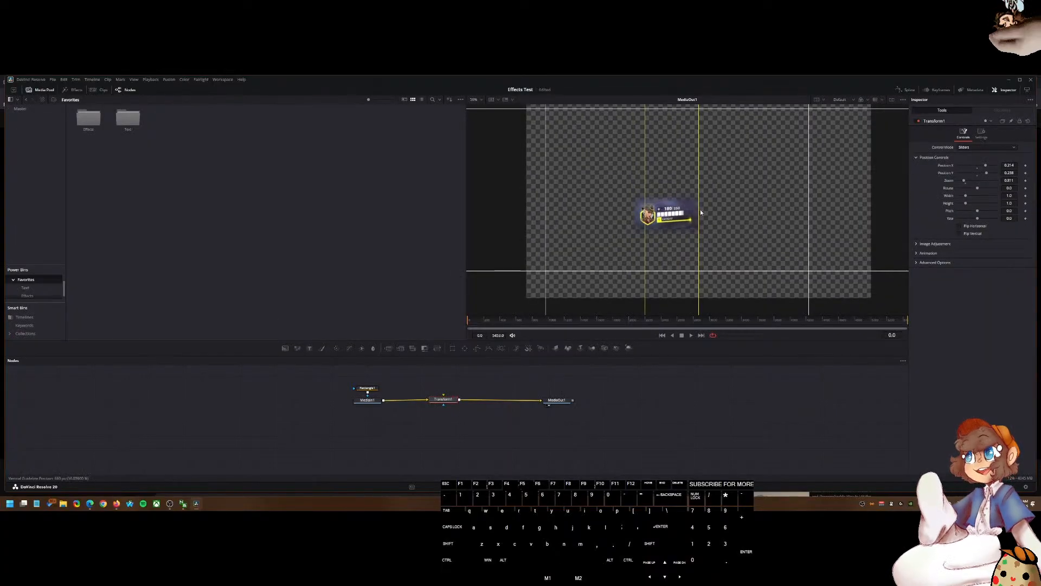
Step: Reposition the health bar by adjusting Transform1's Position X and Position Y sliders against the guides
{"action": "left_click_drag", "start_coordinate": [965, 180], "coordinate": [983, 167]}
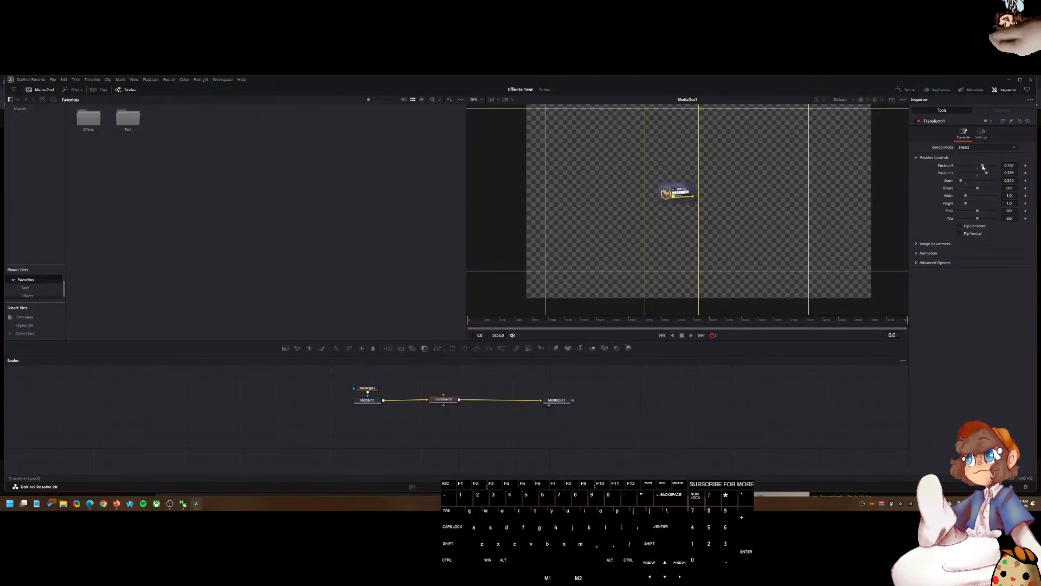
{"action": "scroll", "coordinate": [685, 203], "scroll_direction": "up", "scroll_amount": 5}
{"action": "scroll", "coordinate": [696, 227], "scroll_direction": "down", "scroll_amount": 6}
{"action": "scroll", "coordinate": [685, 182], "scroll_direction": "up", "scroll_amount": 6}
{"action": "scroll", "coordinate": [703, 179], "scroll_direction": "down", "scroll_amount": 2}
{"action": "scroll", "coordinate": [705, 182], "scroll_direction": "down", "scroll_amount": 3}
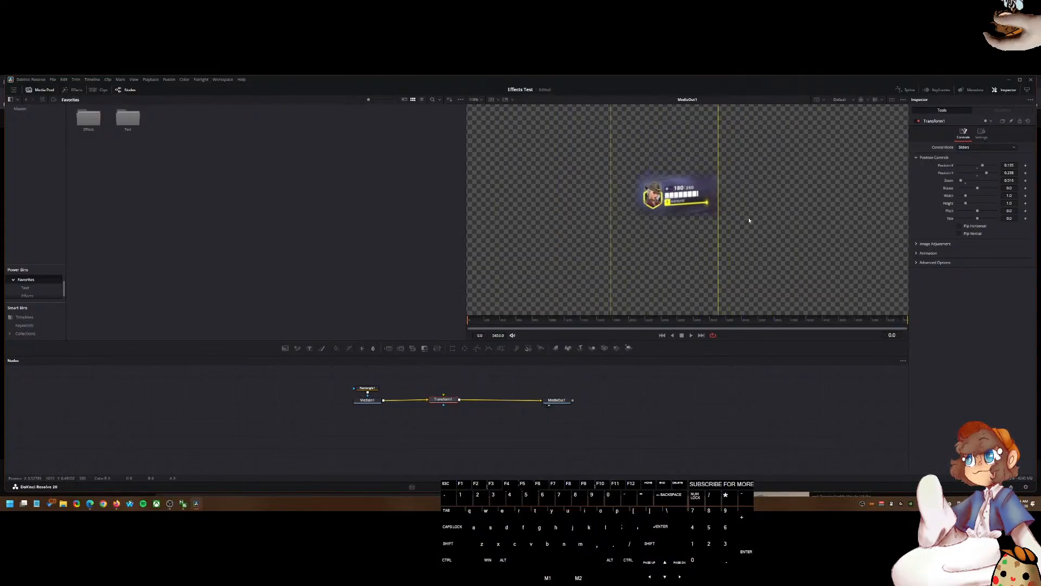
{"action": "left_click_drag", "start_coordinate": [1007, 173], "coordinate": [945, 194]}
{"action": "scroll", "coordinate": [783, 247], "scroll_direction": "down", "scroll_amount": 4}
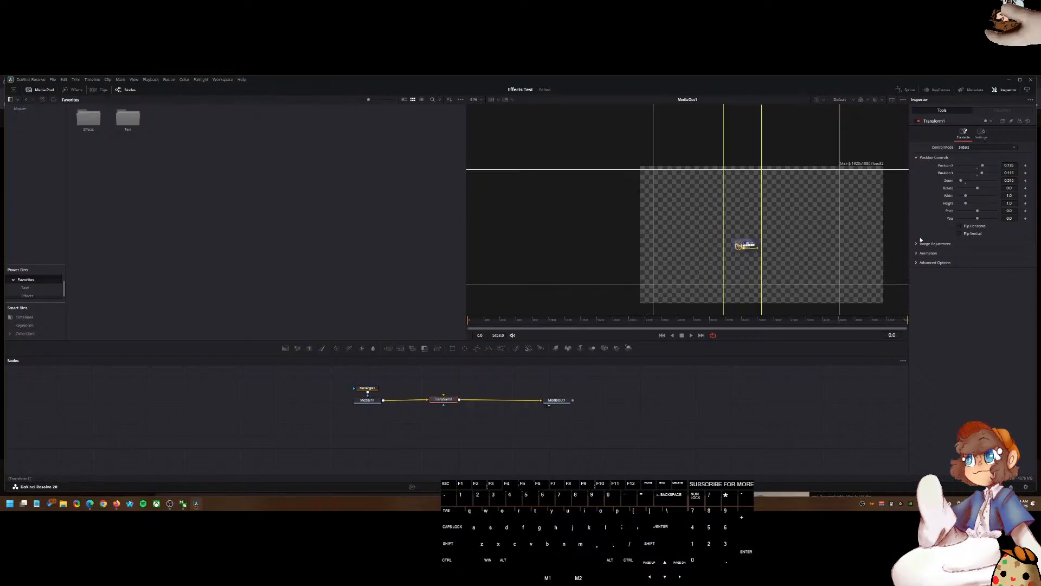
{"action": "left_click_drag", "start_coordinate": [1010, 174], "coordinate": [984, 175]}
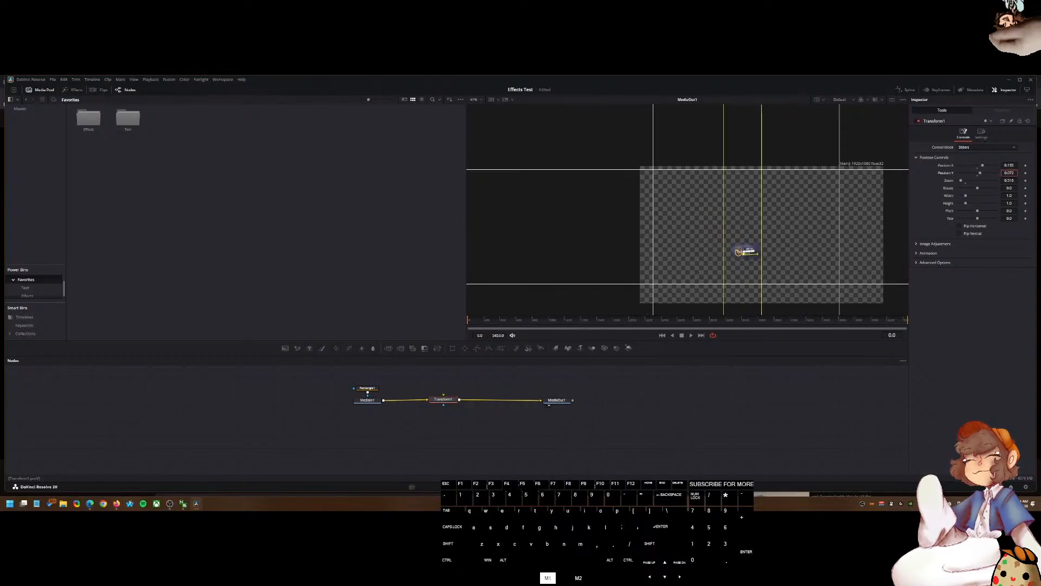
{"action": "left_click_drag", "start_coordinate": [984, 175], "coordinate": [1008, 165]}
{"action": "scroll", "coordinate": [770, 267], "scroll_direction": "up", "scroll_amount": 4}
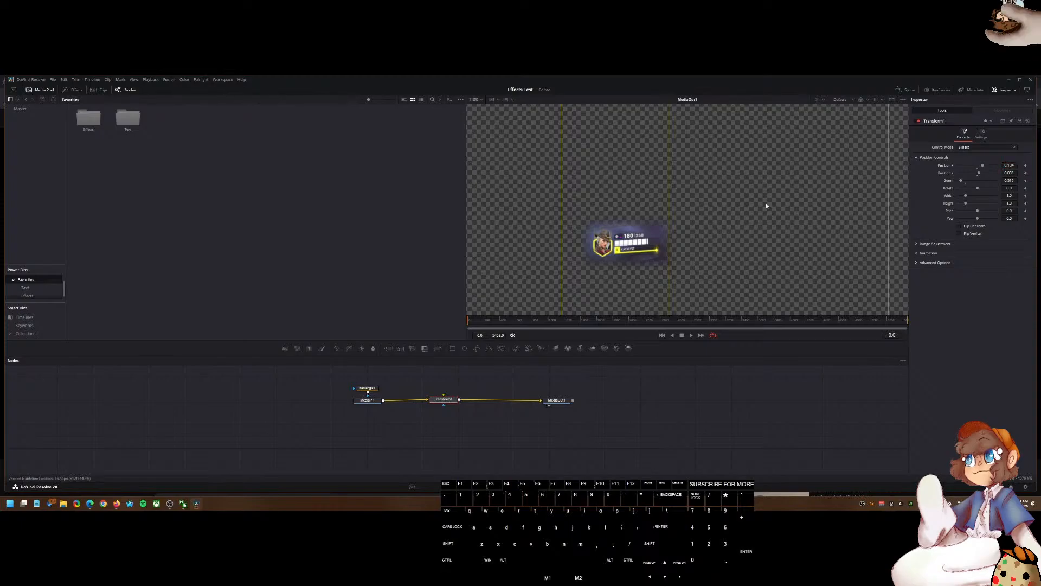
{"action": "scroll", "coordinate": [789, 199], "scroll_direction": "down", "scroll_amount": 3}
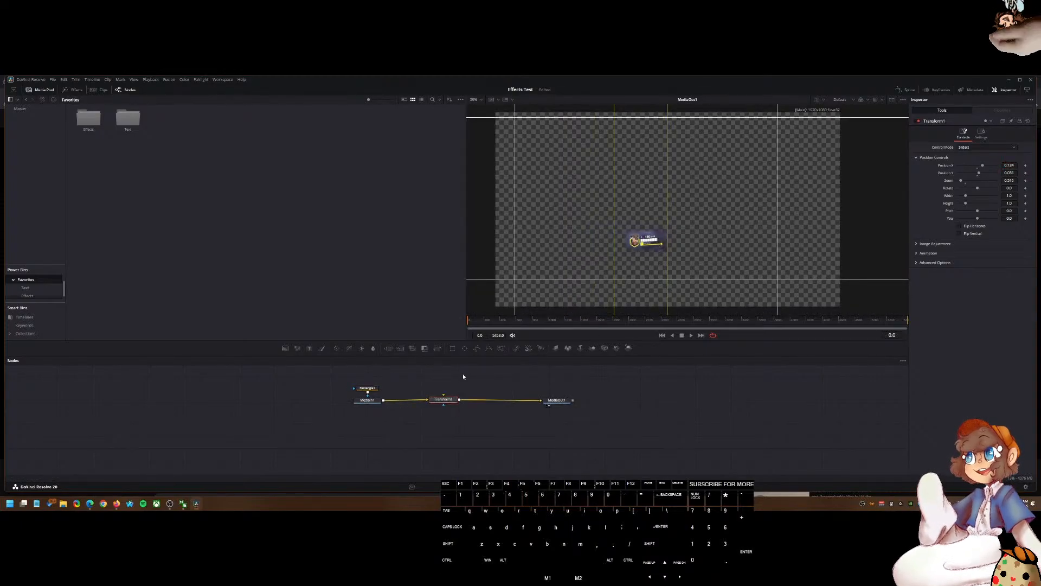
Step: Move the Rectangle1 node onto the link between MediaIn1 and Transform1
{"action": "left_click_drag", "start_coordinate": [367, 390], "coordinate": [422, 392]}
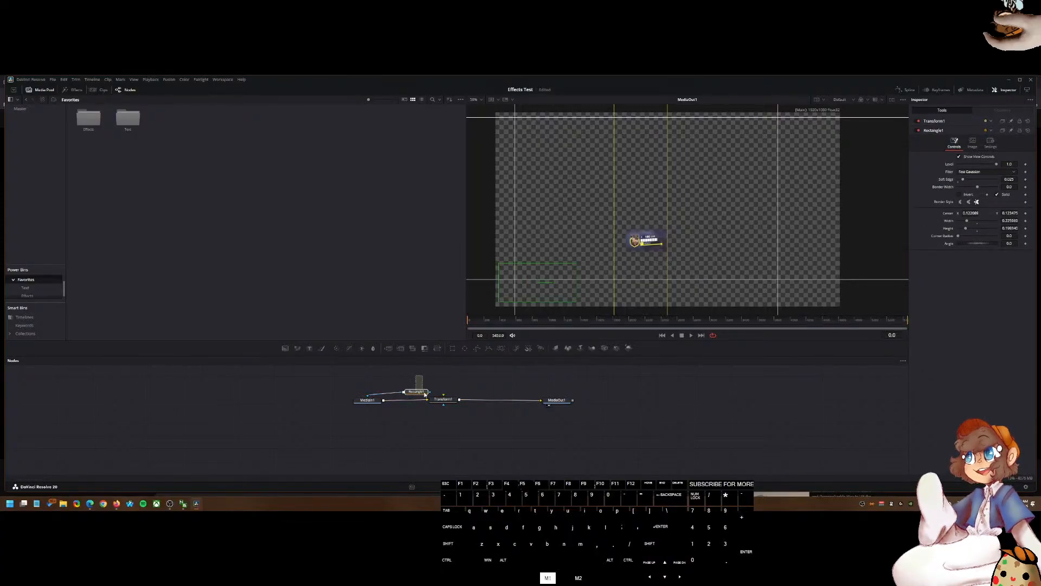
{"action": "right_click", "coordinate": [449, 401]}
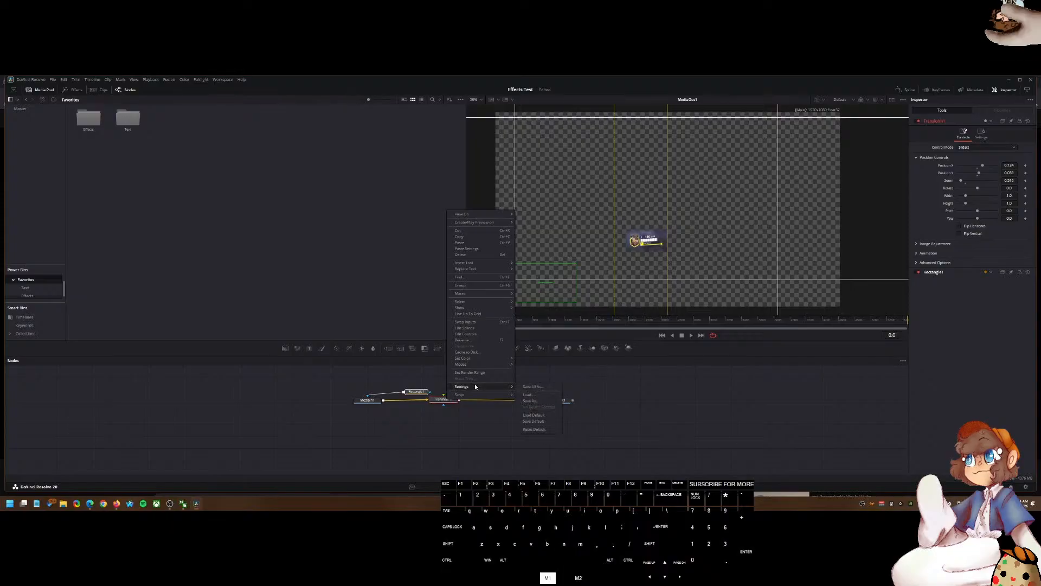
{"action": "mouse_move", "coordinate": [466, 386]}
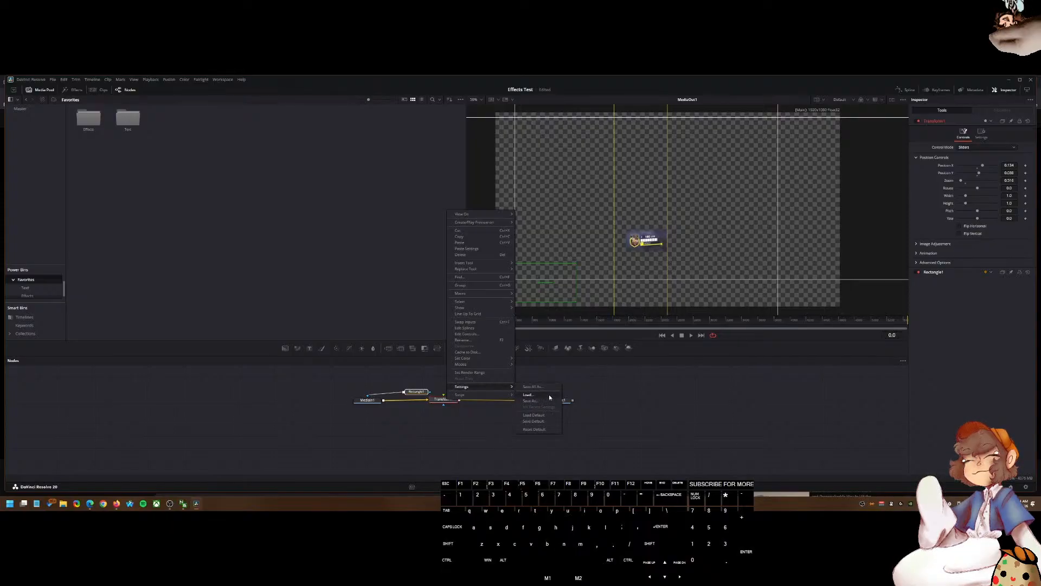
{"action": "left_click", "coordinate": [411, 372]}
{"action": "left_click_drag", "start_coordinate": [423, 384], "coordinate": [445, 405]}
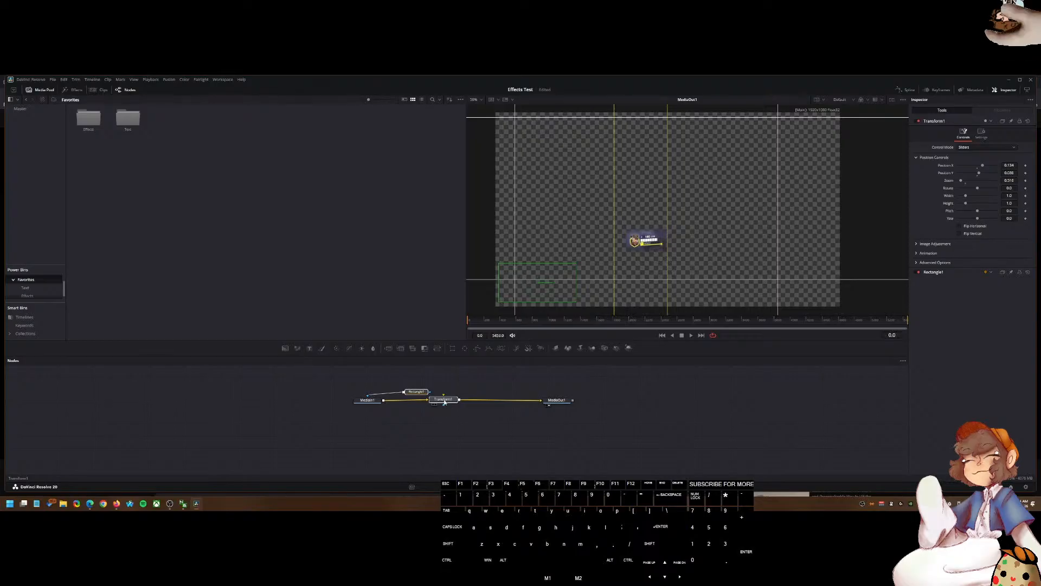
{"action": "right_click", "coordinate": [445, 401]}
{"action": "left_click", "coordinate": [443, 404]}
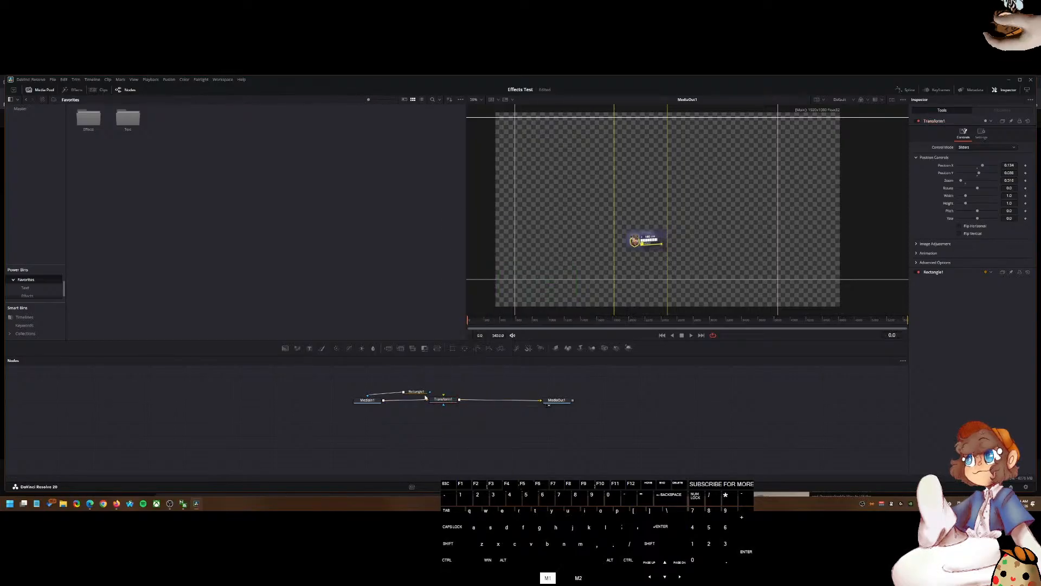
{"action": "right_click", "coordinate": [447, 386]}
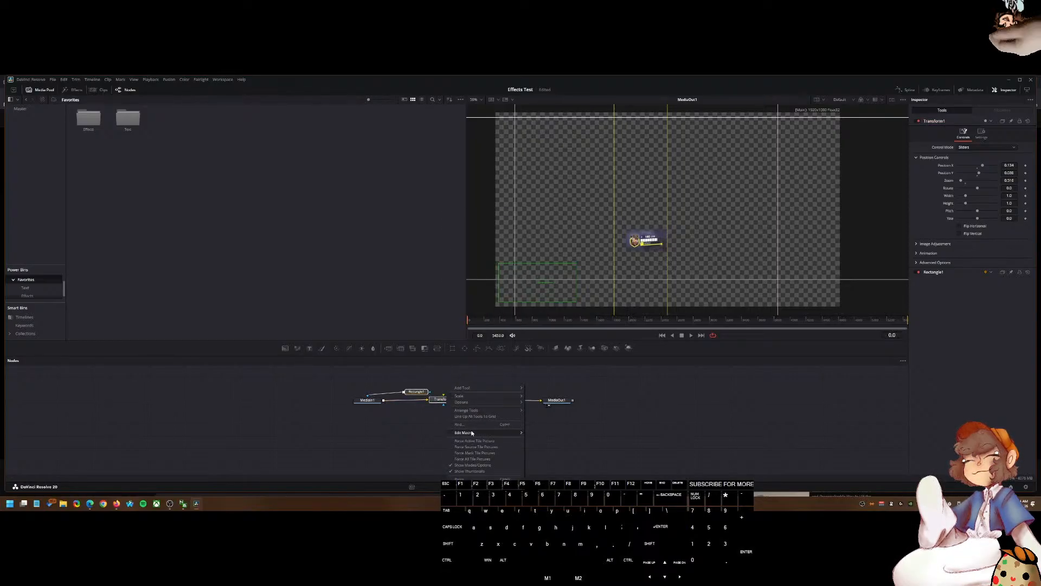
{"action": "left_click", "coordinate": [434, 379]}
Step: Select the Rectangle1 and Transform1 nodes and start saving their settings to a file
{"action": "left_click_drag", "start_coordinate": [416, 380], "coordinate": [435, 416]}
{"action": "right_click", "coordinate": [436, 400]}
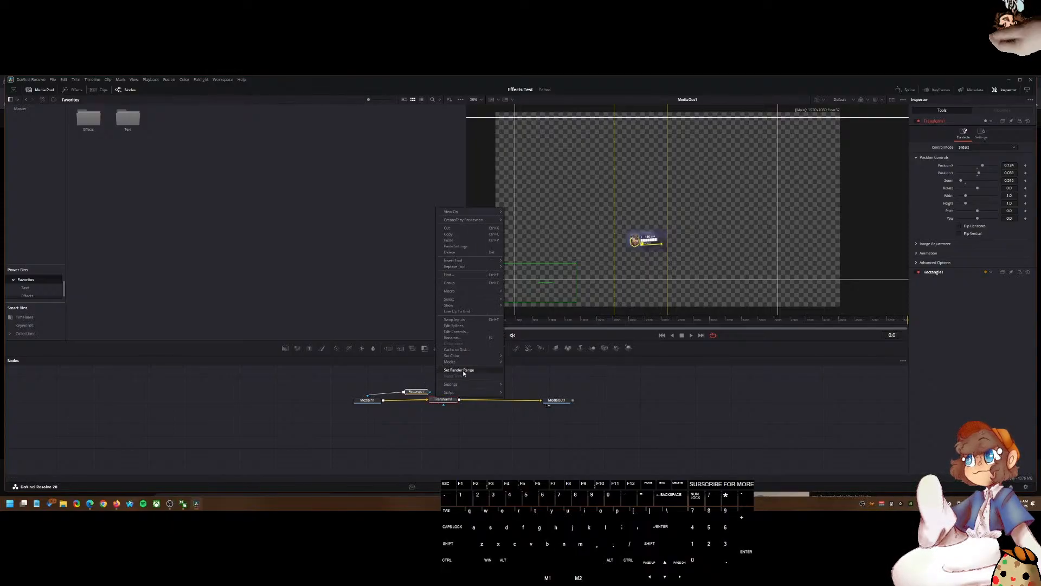
{"action": "mouse_move", "coordinate": [463, 386]}
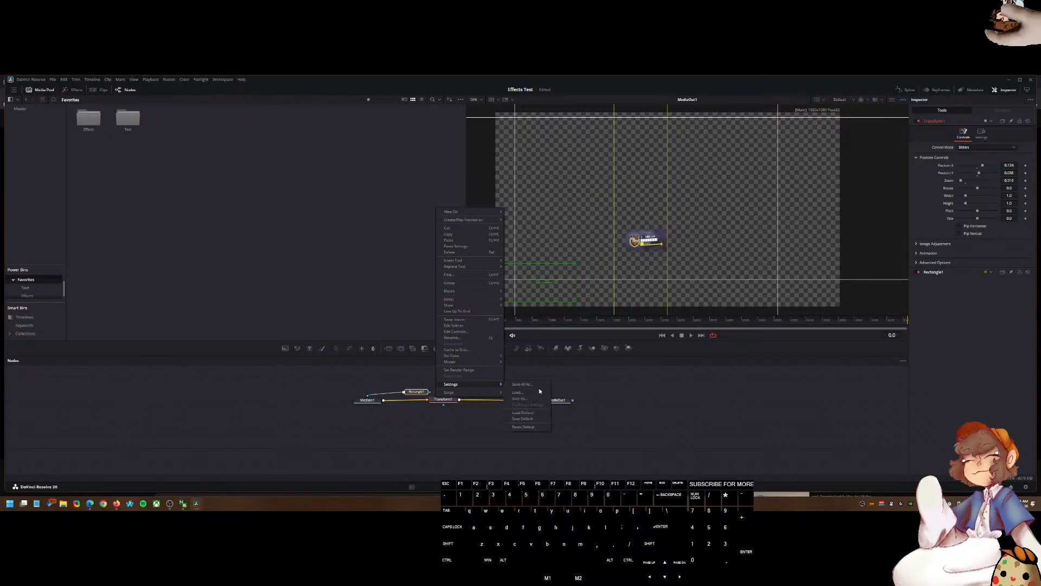
{"action": "left_click", "coordinate": [539, 398]}
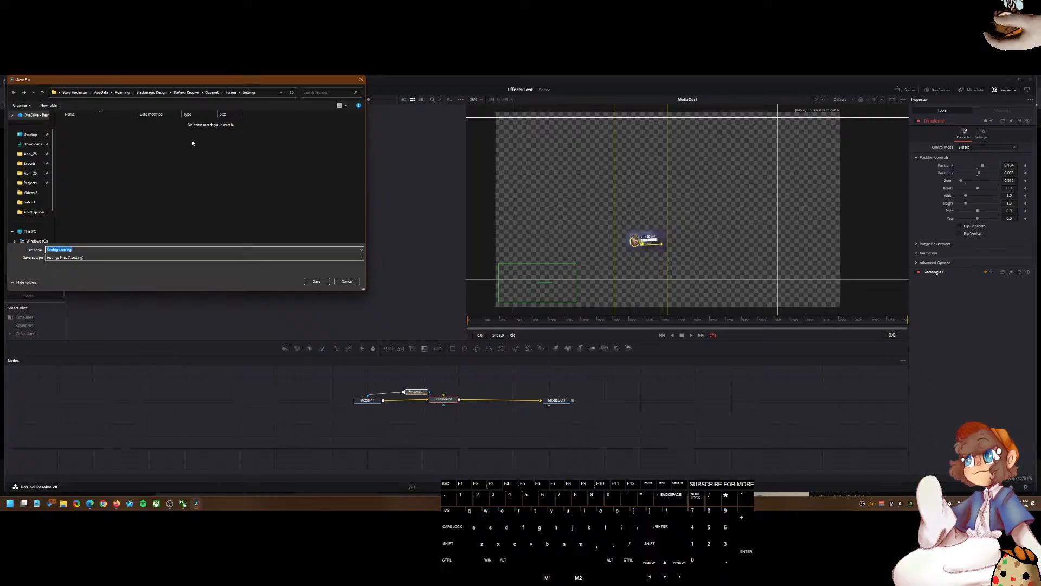
Step: Open the Effects Presets folder in File Explorer through the Effects shortcut in the Content Creation folder
{"action": "scroll", "coordinate": [53, 224], "scroll_direction": "down", "scroll_amount": 2}
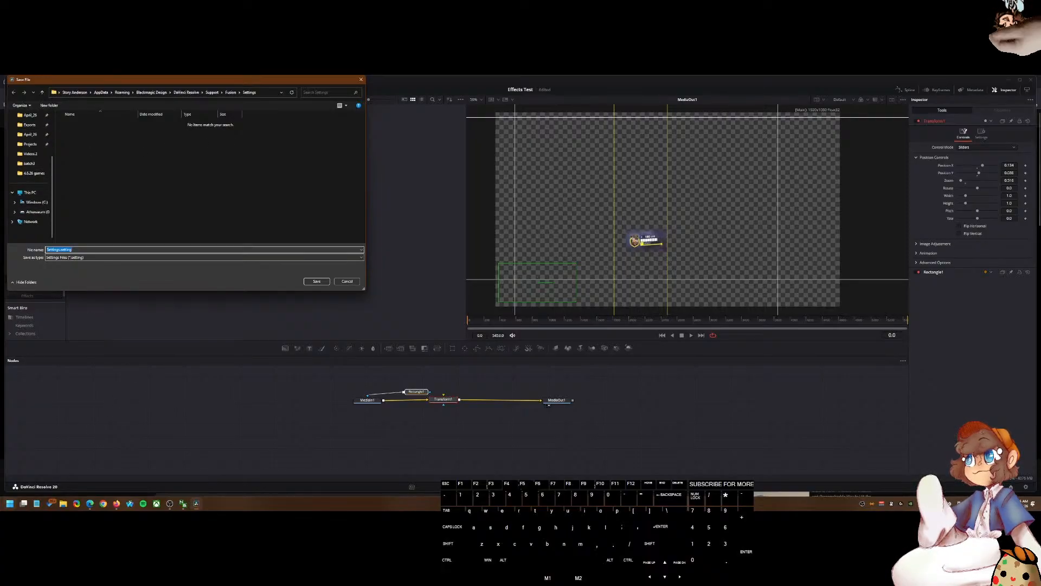
{"action": "left_click", "coordinate": [9, 503]}
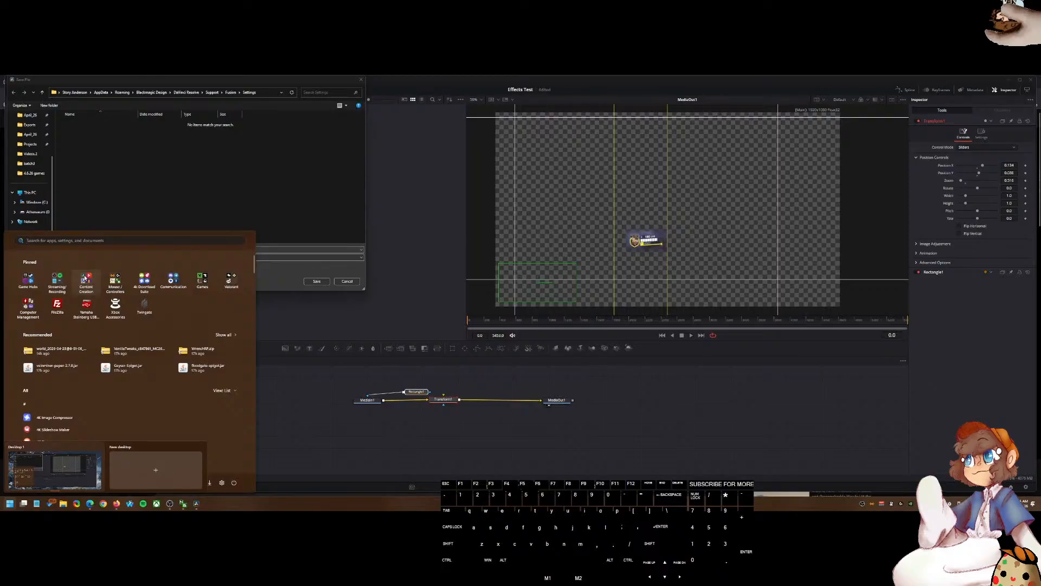
{"action": "left_click", "coordinate": [85, 278]}
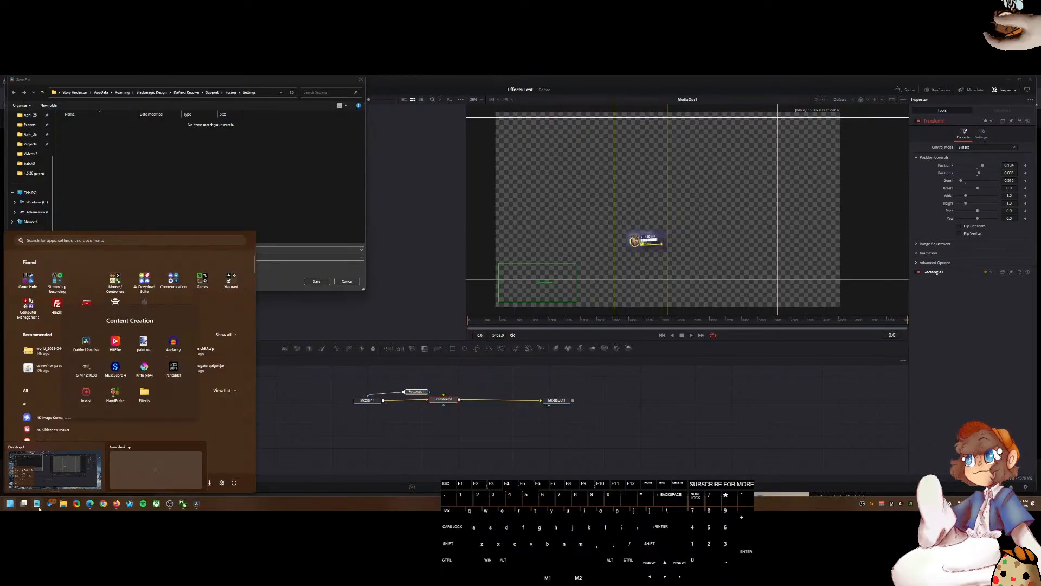
{"action": "left_click", "coordinate": [23, 503]}
{"action": "left_click", "coordinate": [24, 503]}
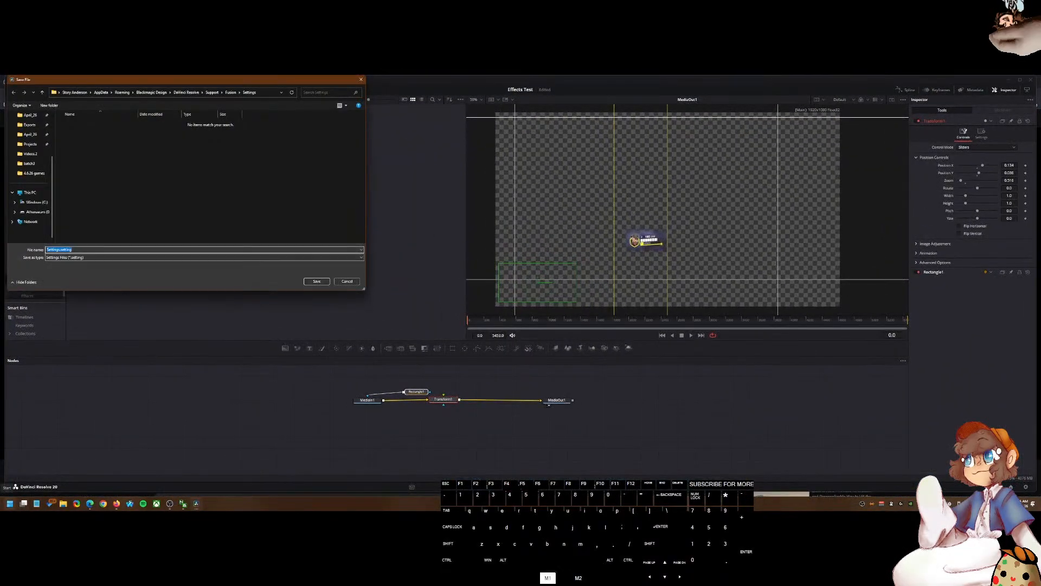
{"action": "left_click", "coordinate": [10, 503]}
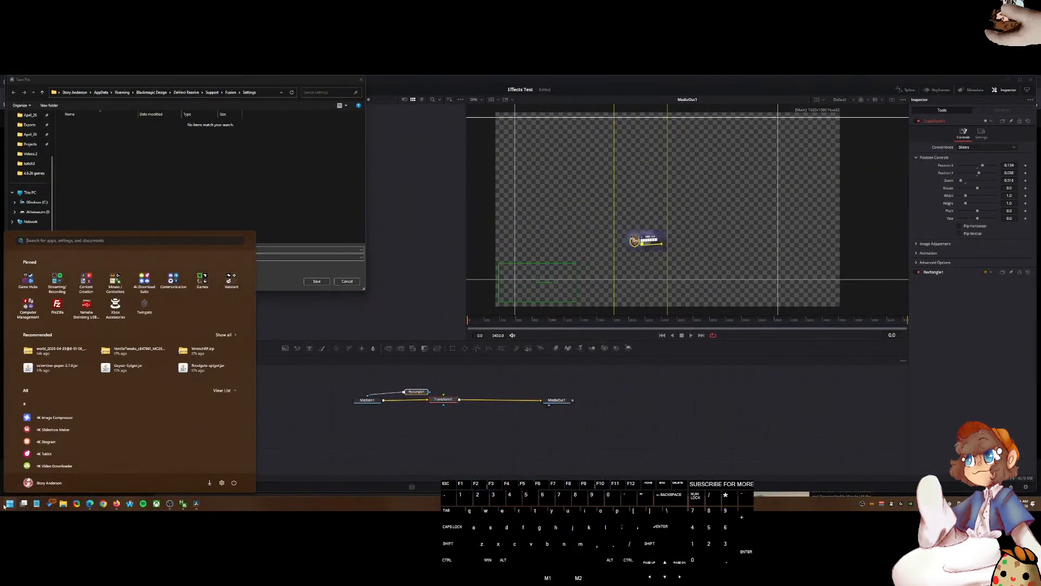
{"action": "left_click", "coordinate": [81, 288]}
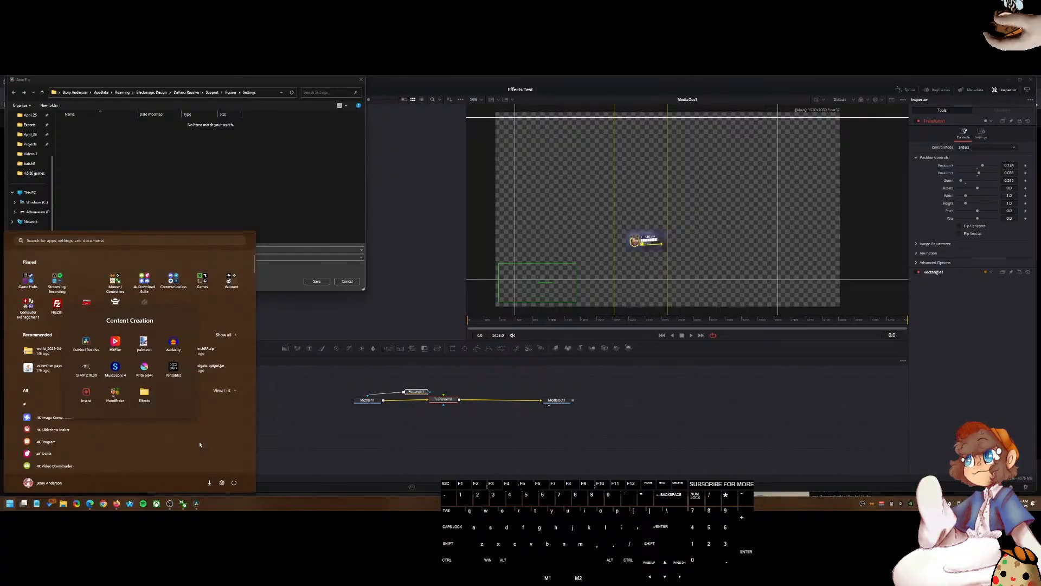
{"action": "left_click", "coordinate": [145, 391]}
{"action": "left_click_drag", "start_coordinate": [539, 225], "coordinate": [555, 153]}
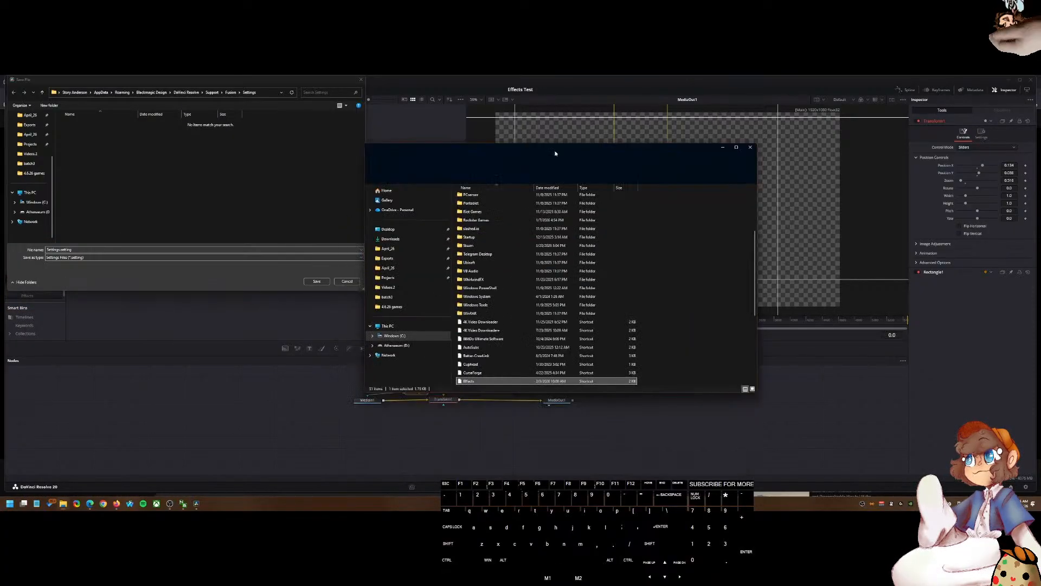
{"action": "double_click", "coordinate": [512, 383]}
{"action": "double_click", "coordinate": [513, 197]}
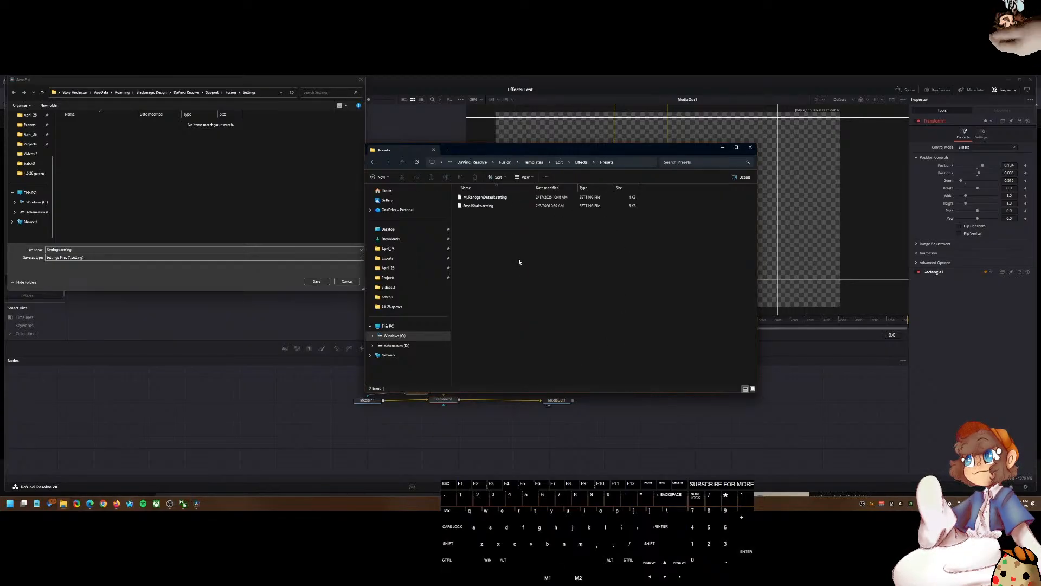
Step: Point the save dialog to the Presets folder by copying its path from File Explorer
{"action": "left_click", "coordinate": [630, 163]}
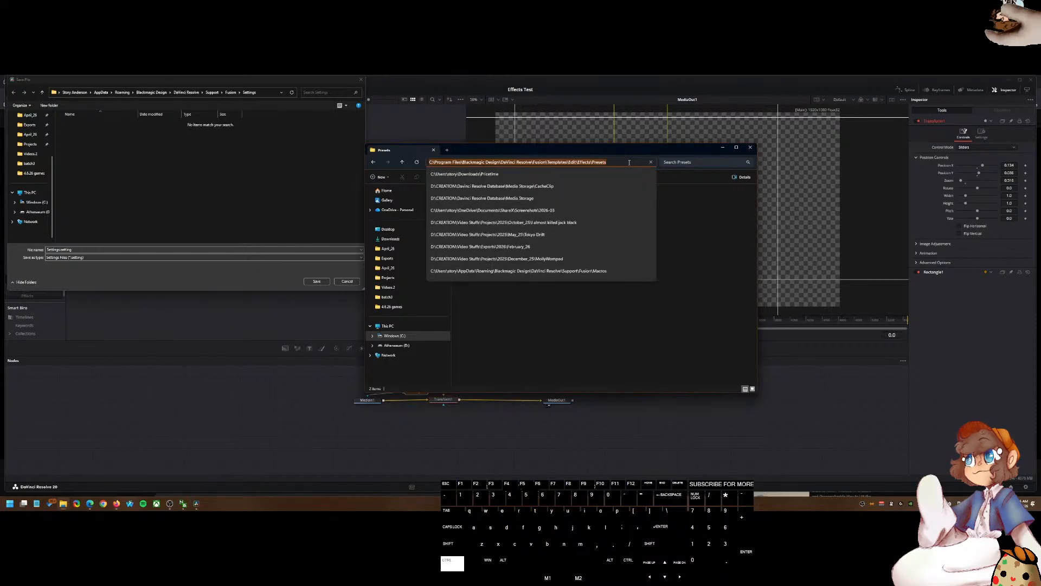
{"action": "key", "text": "ctrl+c"}
{"action": "left_click", "coordinate": [265, 96]}
{"action": "key", "text": "ctrl+v"}
{"action": "key", "text": "Return"}
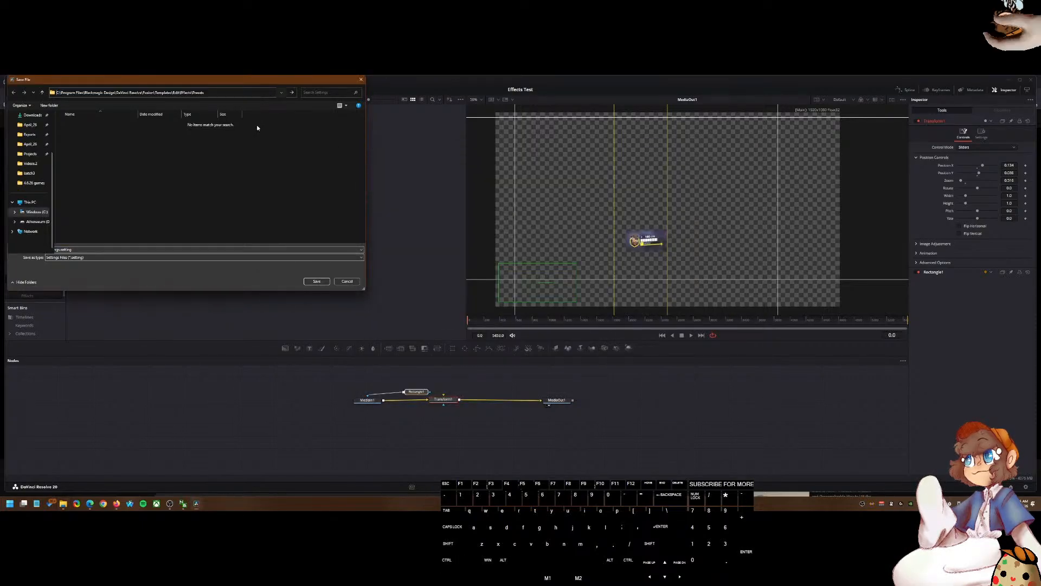
Step: Try to save the settings file as OWhealthbar in the Presets folder, then cancel the save
{"action": "mouse_move", "coordinate": [47, 261]}
{"action": "left_mouse_down"}
{"action": "mouse_move", "coordinate": [77, 266]}
{"action": "mouse_move", "coordinate": [33, 260]}
{"action": "left_mouse_up"}
{"action": "left_click", "coordinate": [64, 261]}
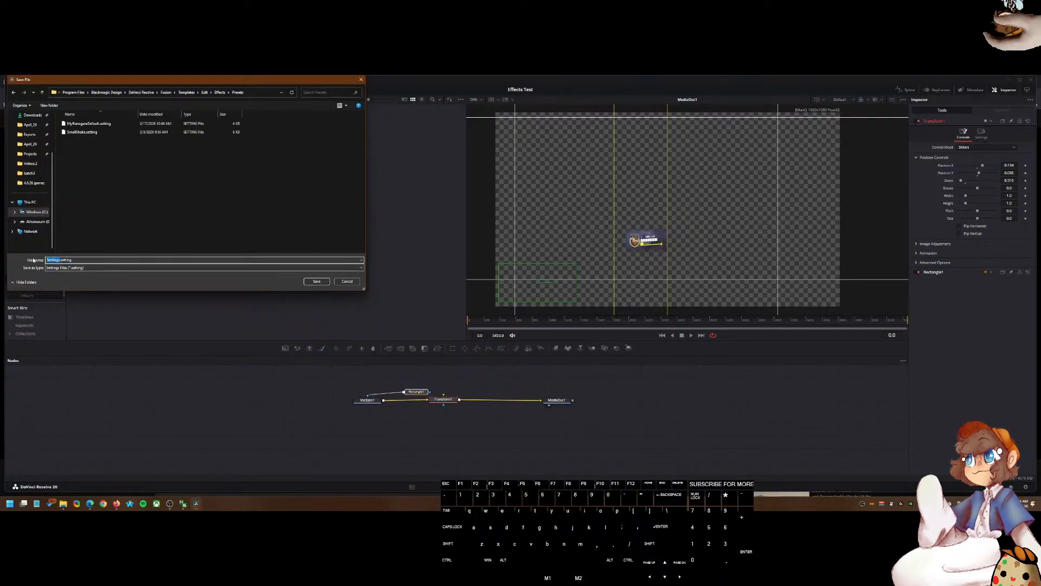
{"action": "type", "text": "OWh"}
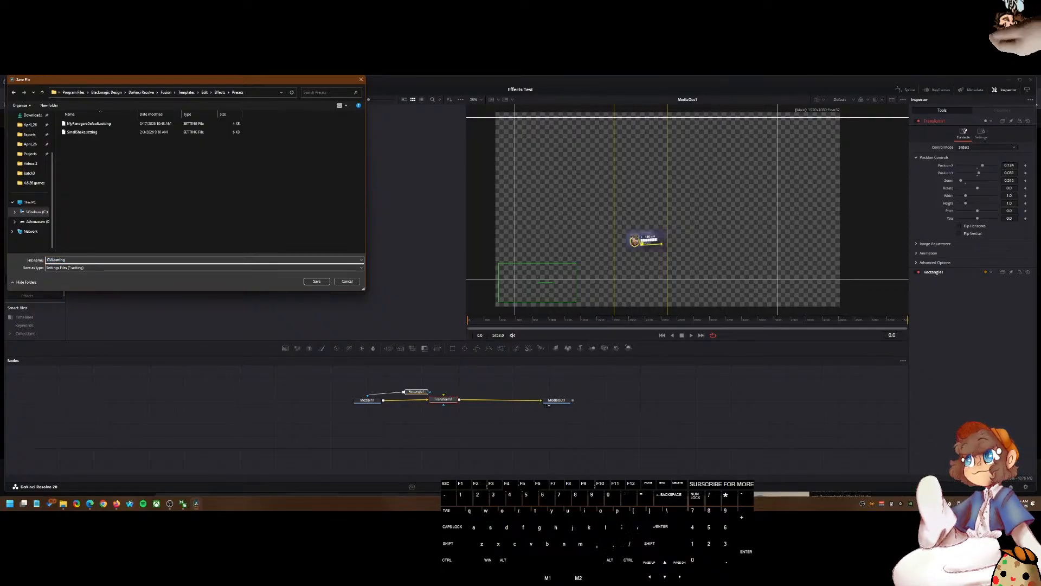
{"action": "type", "text": "ealthbar"}
{"action": "left_click", "coordinate": [317, 281]}
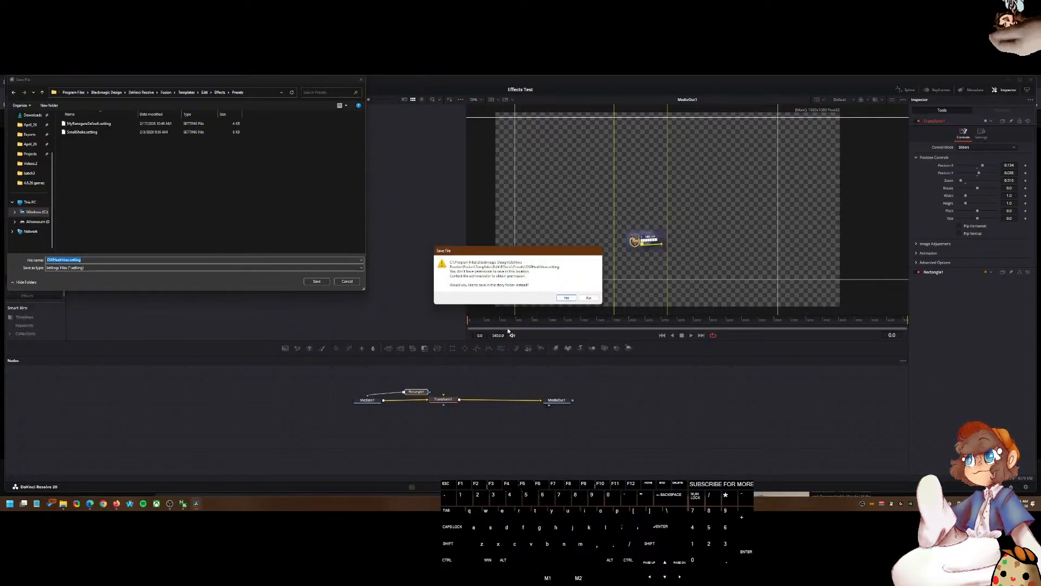
{"action": "left_click", "coordinate": [588, 298]}
{"action": "left_click", "coordinate": [347, 281]}
{"action": "left_click", "coordinate": [510, 389]}
Step: Close DaVinci Resolve and relaunch it as administrator, reopening the Effects Test project
{"action": "left_click", "coordinate": [1030, 79]}
{"action": "left_click", "coordinate": [10, 504]}
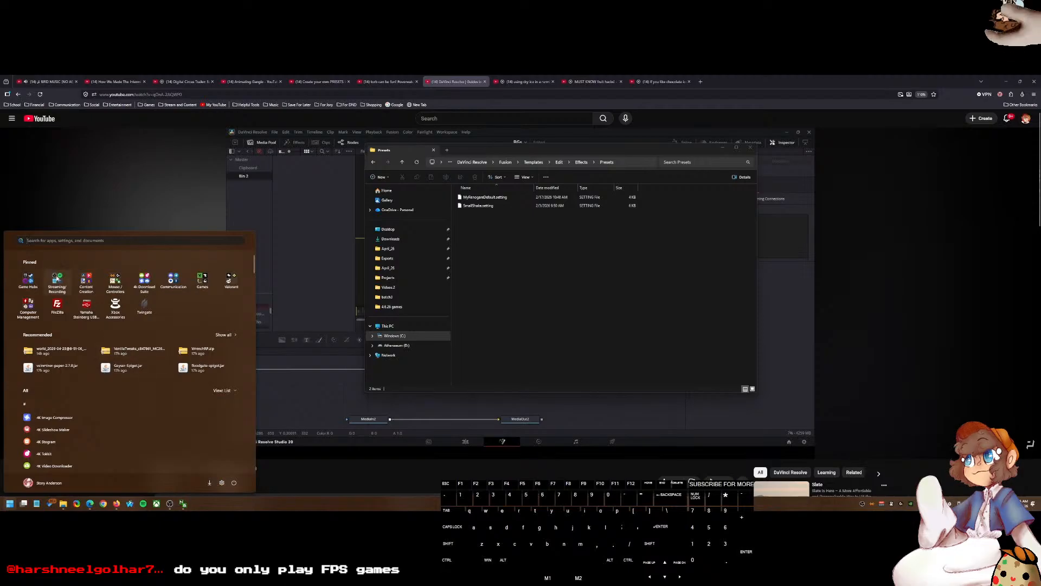
{"action": "left_click", "coordinate": [86, 279]}
{"action": "right_click", "coordinate": [87, 343]}
{"action": "left_click", "coordinate": [117, 390]}
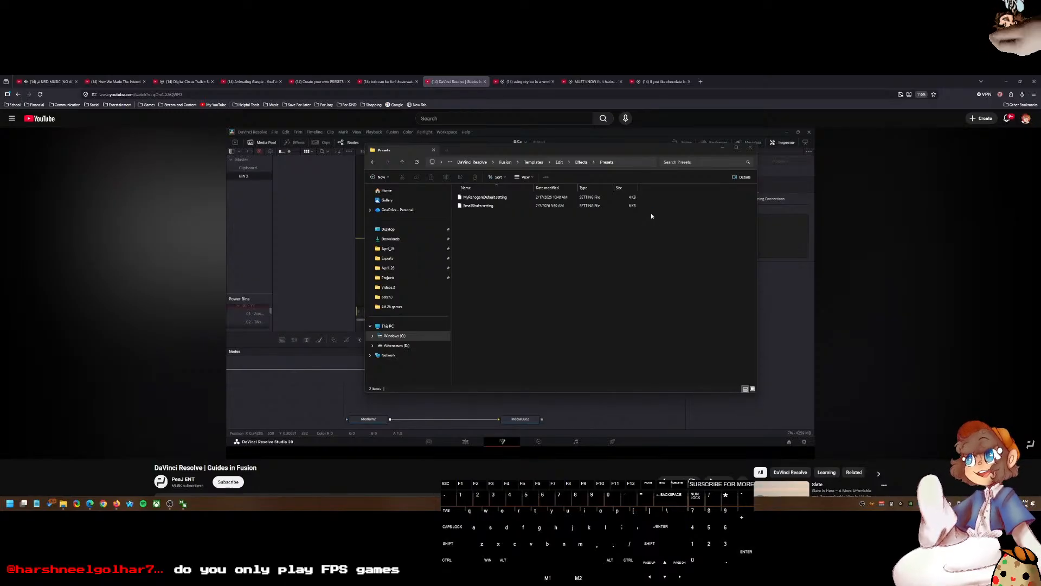
{"action": "left_click", "coordinate": [500, 345]}
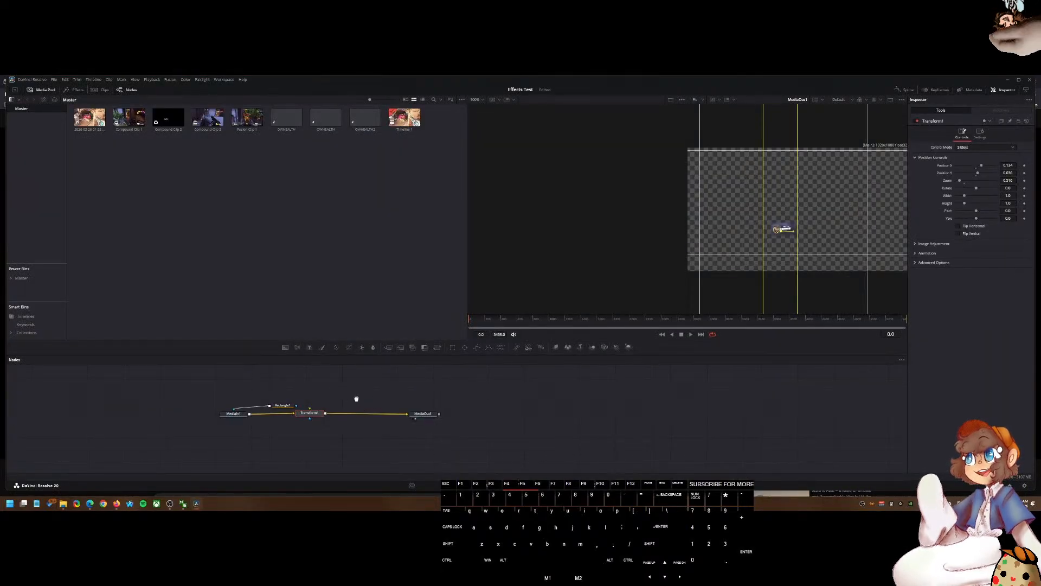
Step: Start saving the selected nodes' settings again and point the dialog to the Effects Presets folder path
{"action": "right_click", "coordinate": [440, 413]}
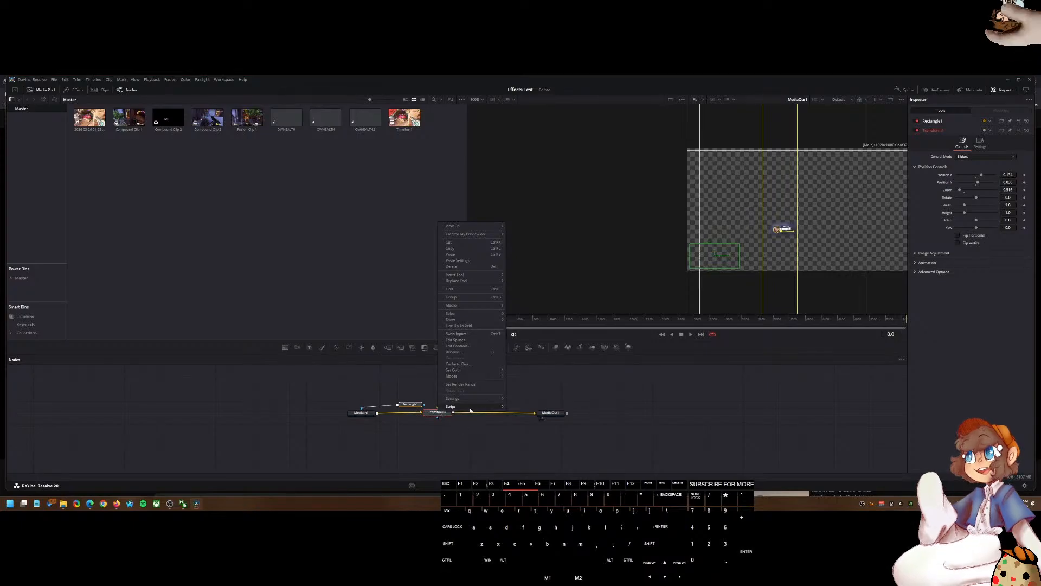
{"action": "mouse_move", "coordinate": [497, 399]}
{"action": "left_click", "coordinate": [528, 414]}
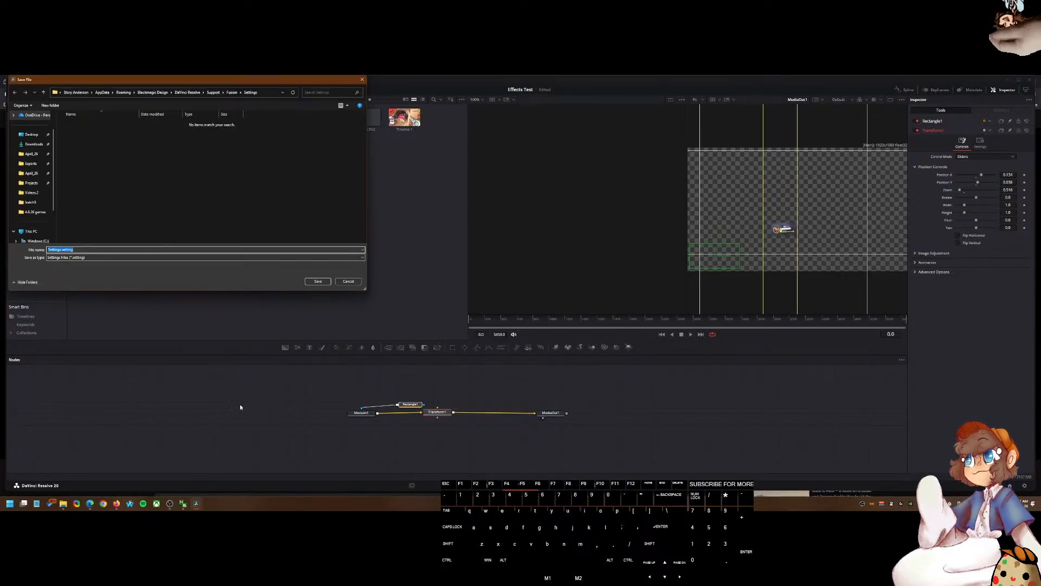
{"action": "left_click", "coordinate": [63, 503]}
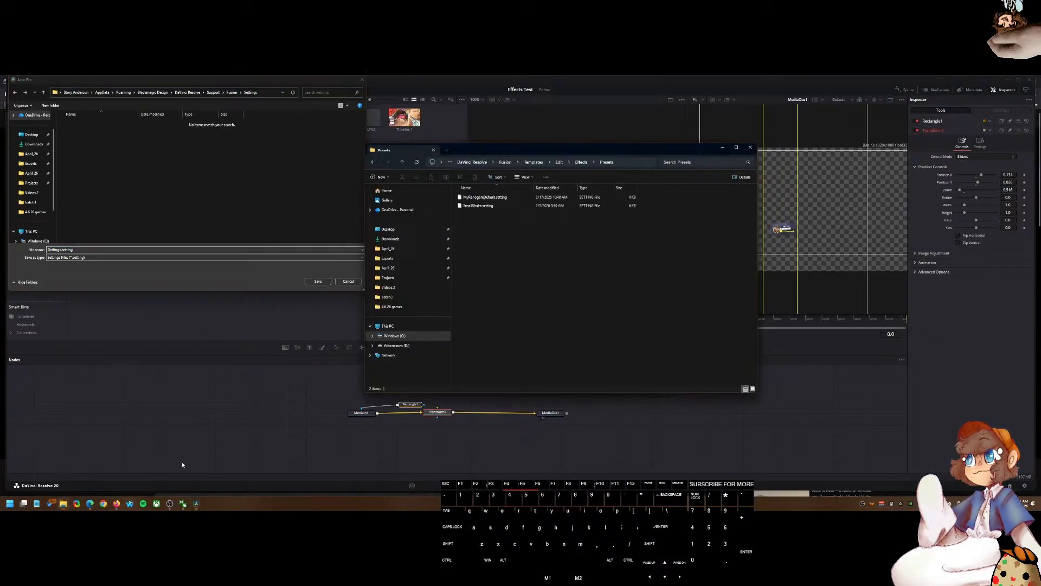
{"action": "left_click", "coordinate": [628, 163]}
{"action": "key", "text": "ctrl+c"}
{"action": "left_click", "coordinate": [266, 92]}
{"action": "key", "text": "ctrl+v"}
{"action": "key", "text": "Return"}
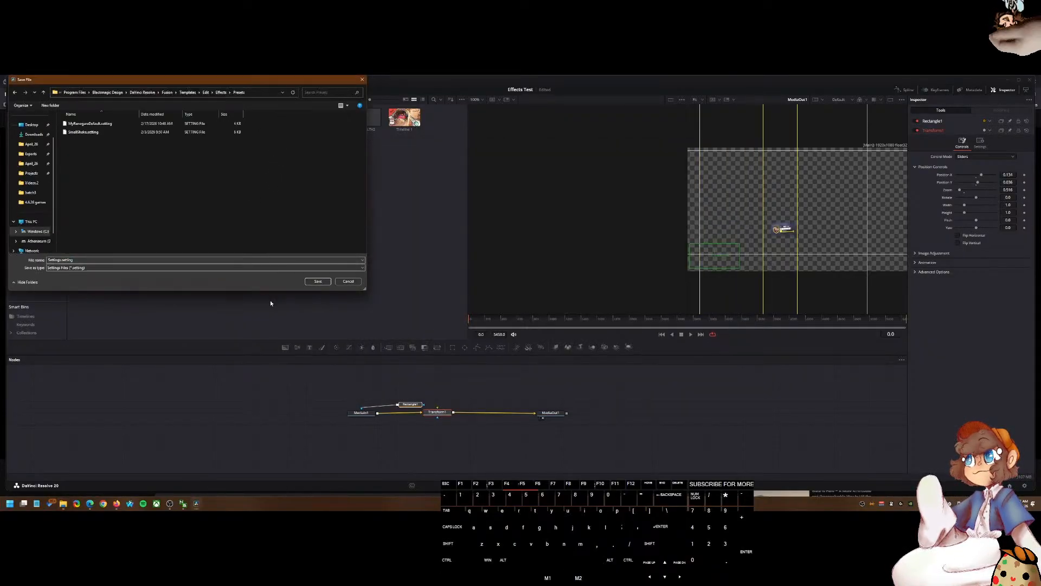
Step: Save the settings file as owhealth in the Presets folder
{"action": "left_click", "coordinate": [101, 260]}
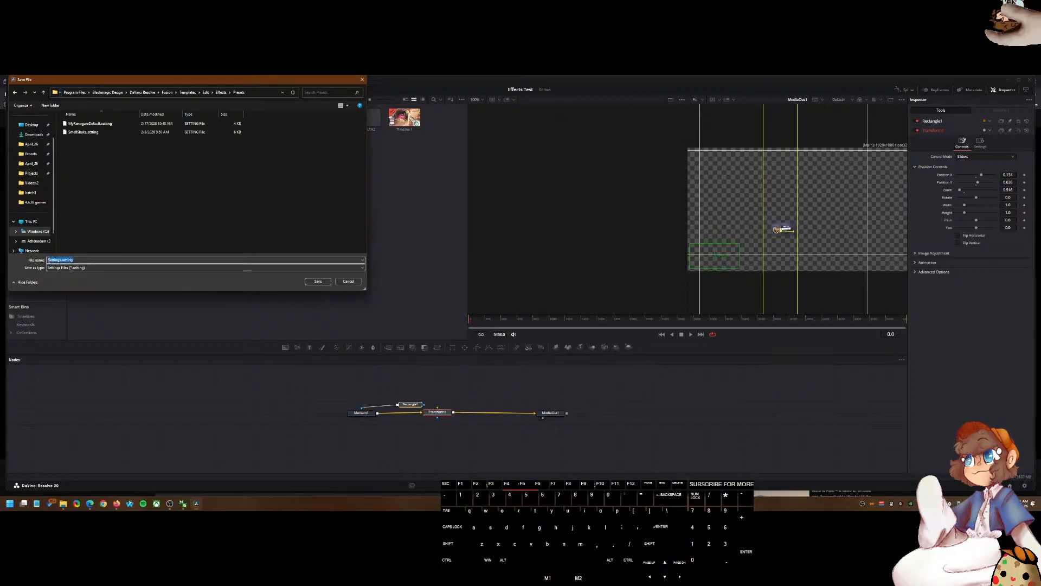
{"action": "key", "text": "ctrl+Left"}
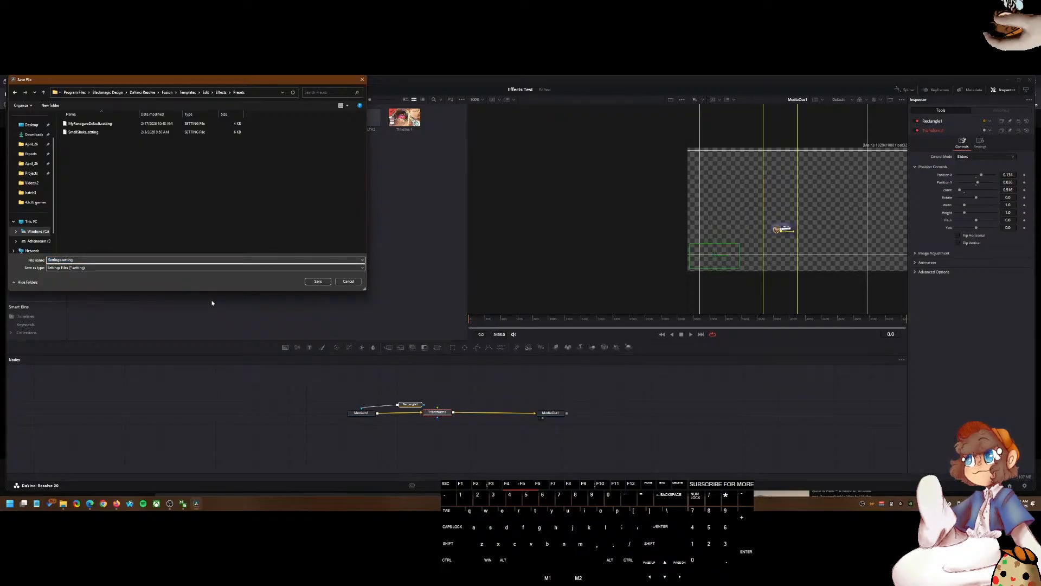
{"action": "key", "text": "ctrl+BackSpace"}
{"action": "type", "text": "Test"}
{"action": "key", "text": "BackSpace"}
{"action": "key", "text": "BackSpace"}
{"action": "key", "text": "BackSpace"}
{"action": "key", "text": "BackSpace"}
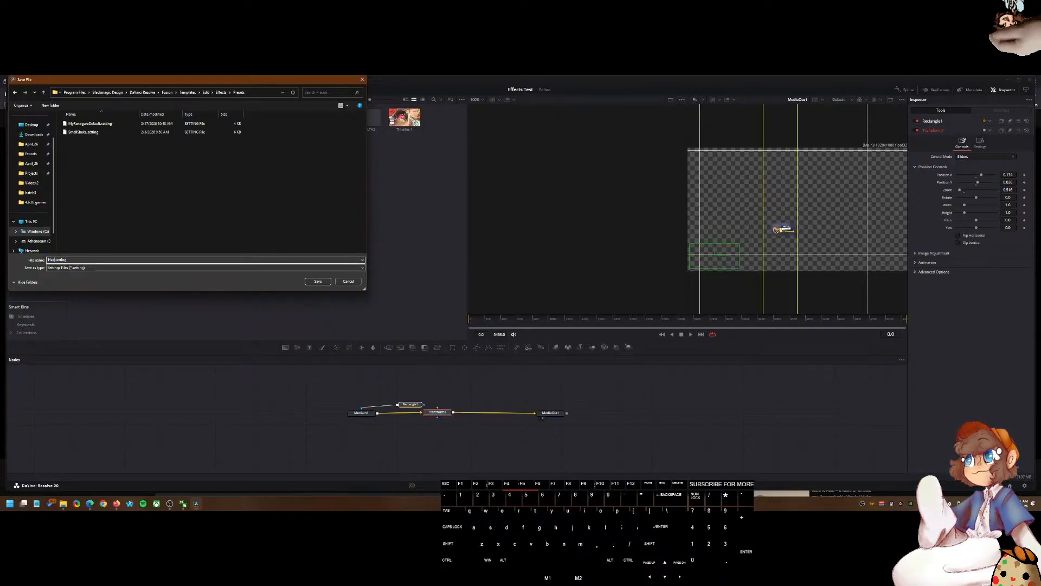
{"action": "type", "text": "owheal"}
{"action": "key", "text": "Return"}
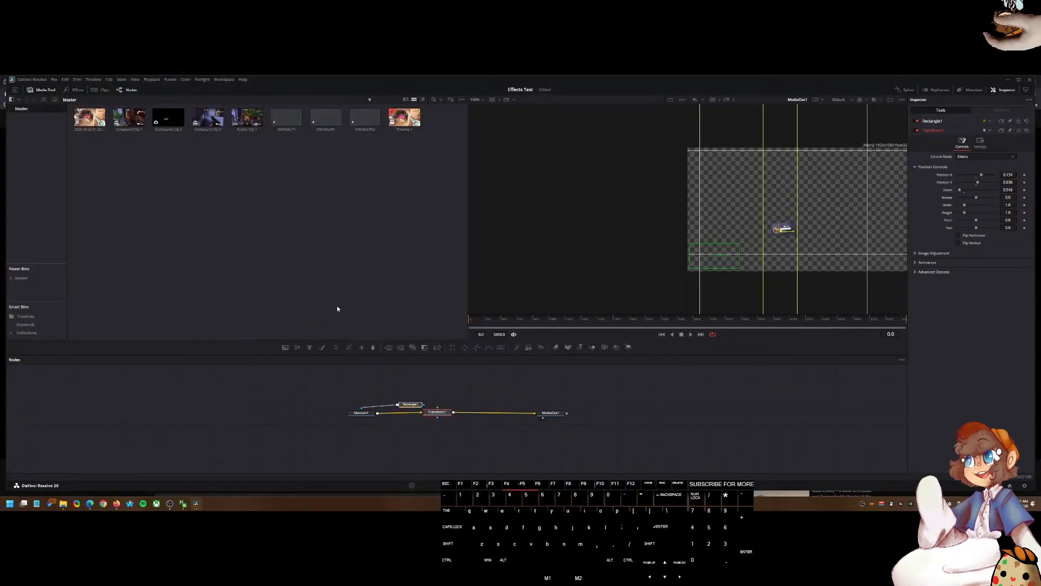
Step: Open the Effects library and check the Presets folder in File Explorer for the saved file
{"action": "left_click", "coordinate": [1019, 80]}
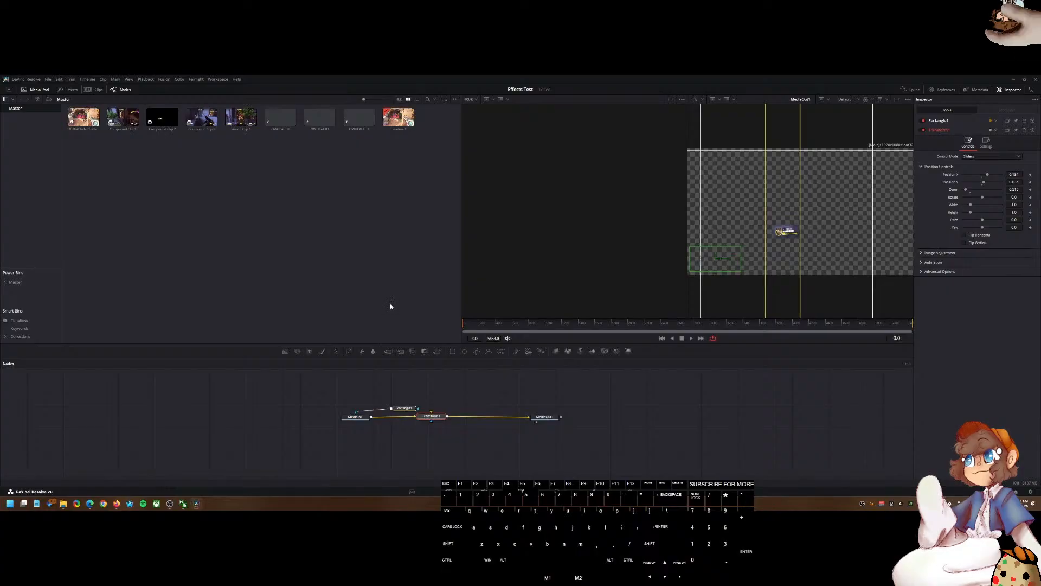
{"action": "left_click", "coordinate": [72, 91]}
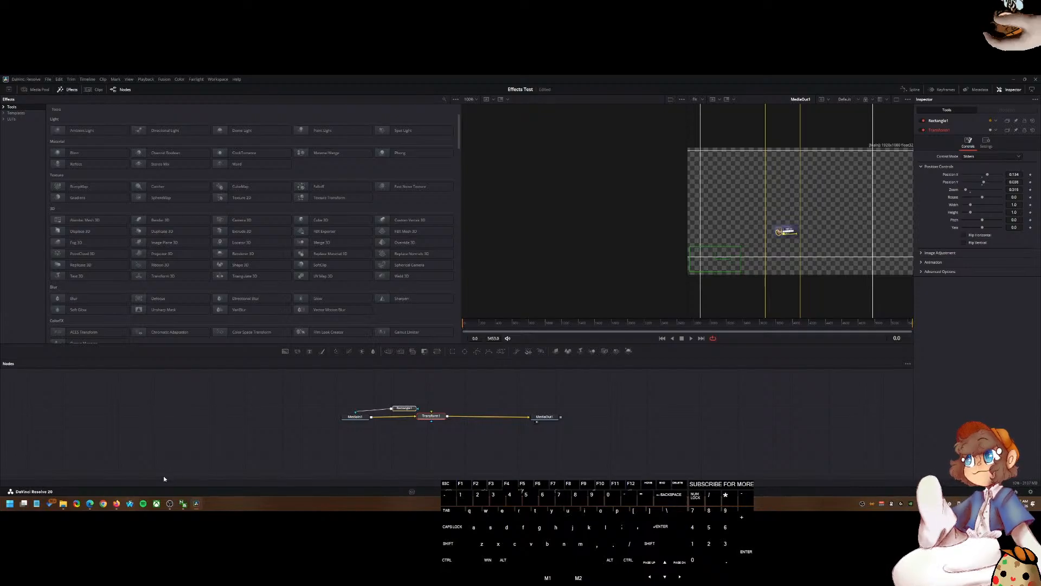
{"action": "left_click", "coordinate": [62, 504]}
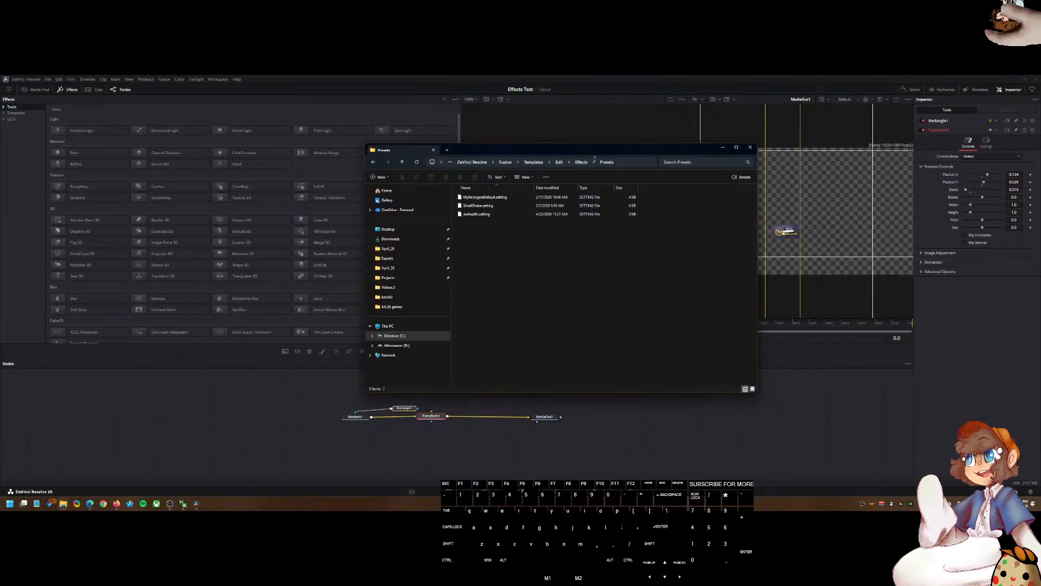
Step: Close File Explorer, switch to the Edit page and open the Presets folder in the Effects library
{"action": "left_click", "coordinate": [241, 376]}
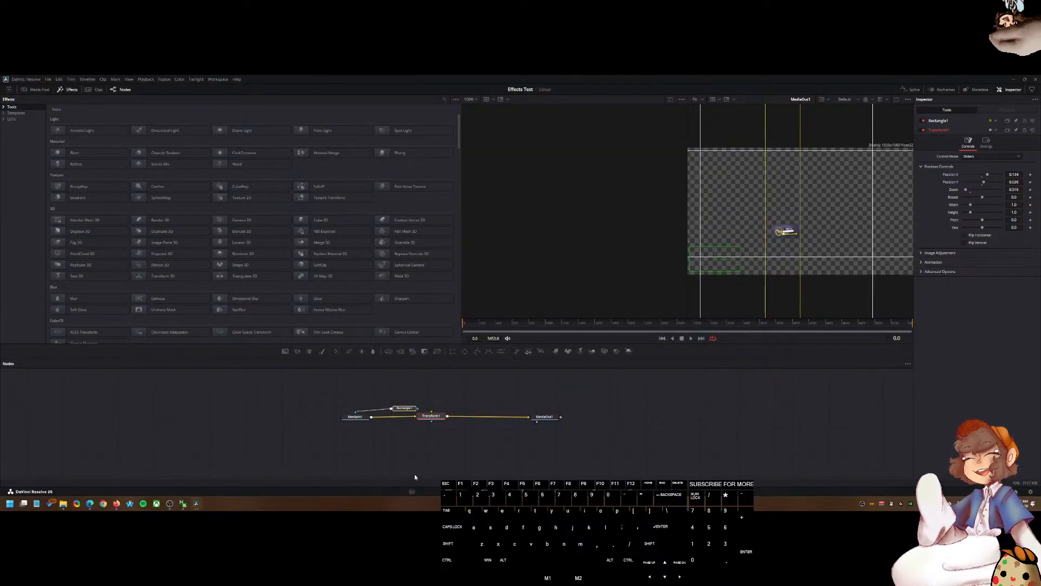
{"action": "key", "text": "shift+4"}
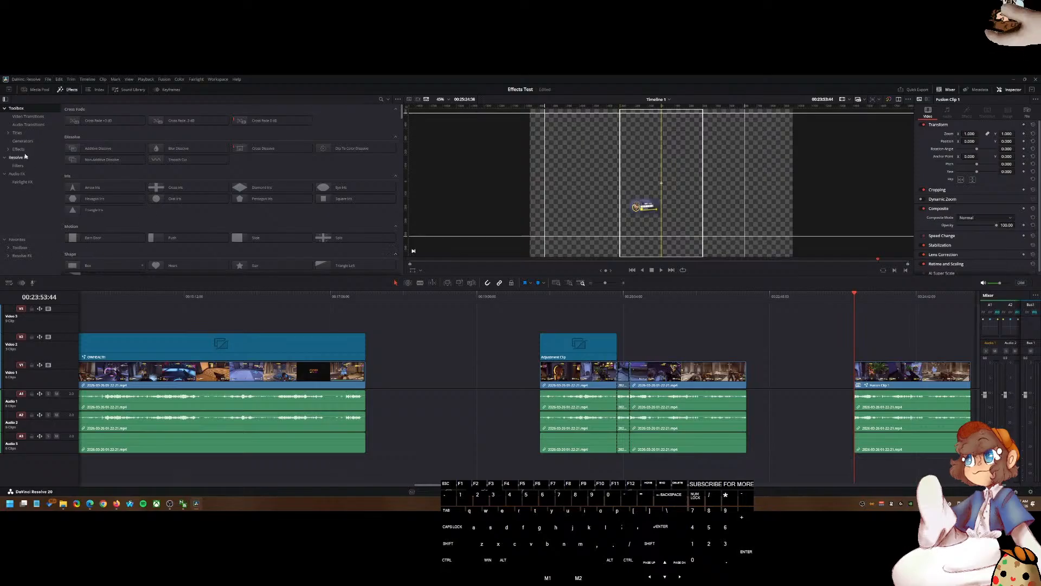
{"action": "left_click", "coordinate": [13, 150]}
{"action": "left_click", "coordinate": [23, 157]}
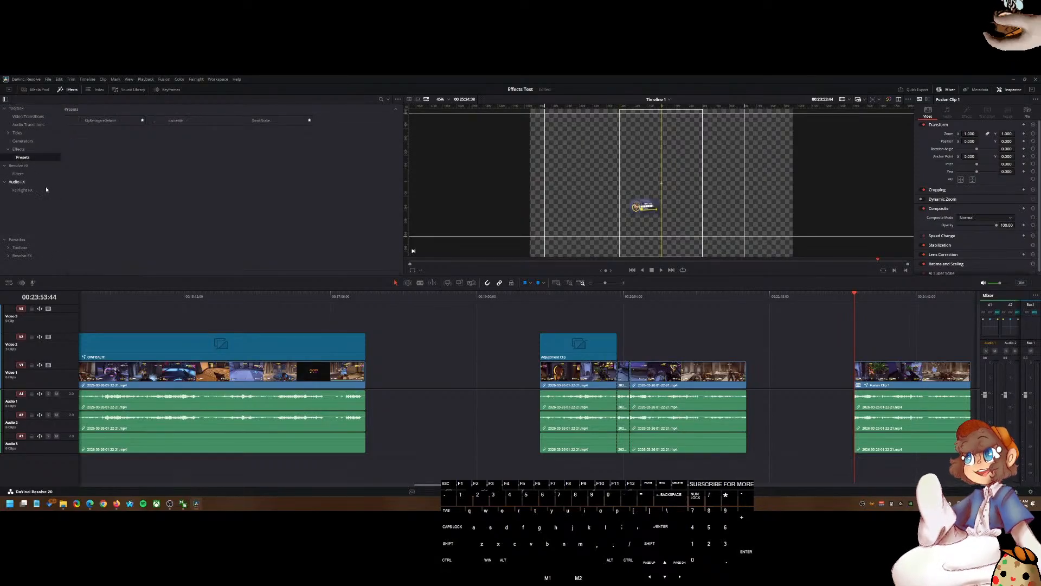
{"action": "left_click", "coordinate": [168, 121]}
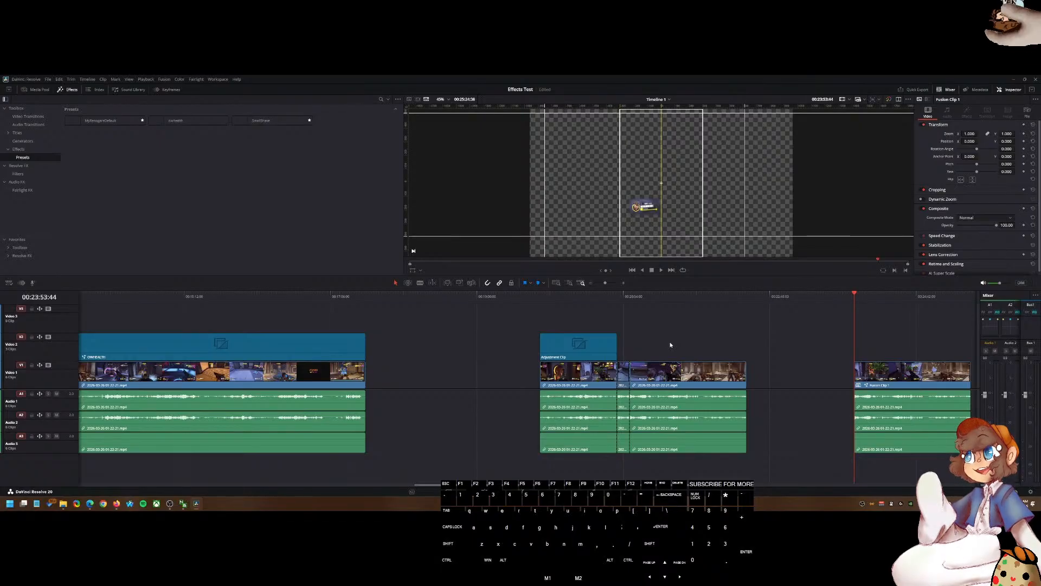
{"action": "scroll", "coordinate": [768, 329], "scroll_direction": "down", "scroll_amount": 2}
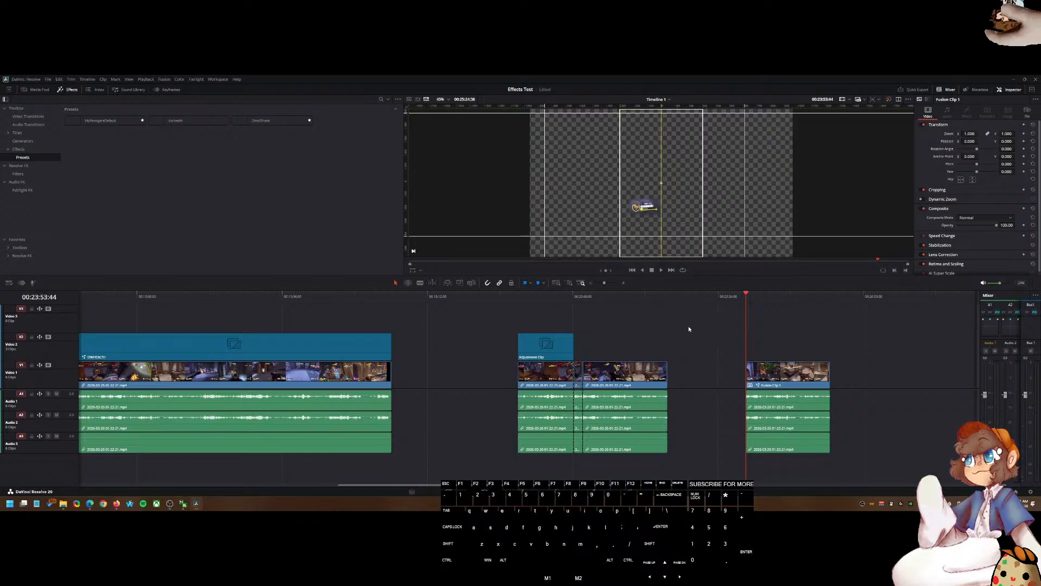
{"action": "scroll", "coordinate": [686, 328], "scroll_direction": "down", "scroll_amount": 4}
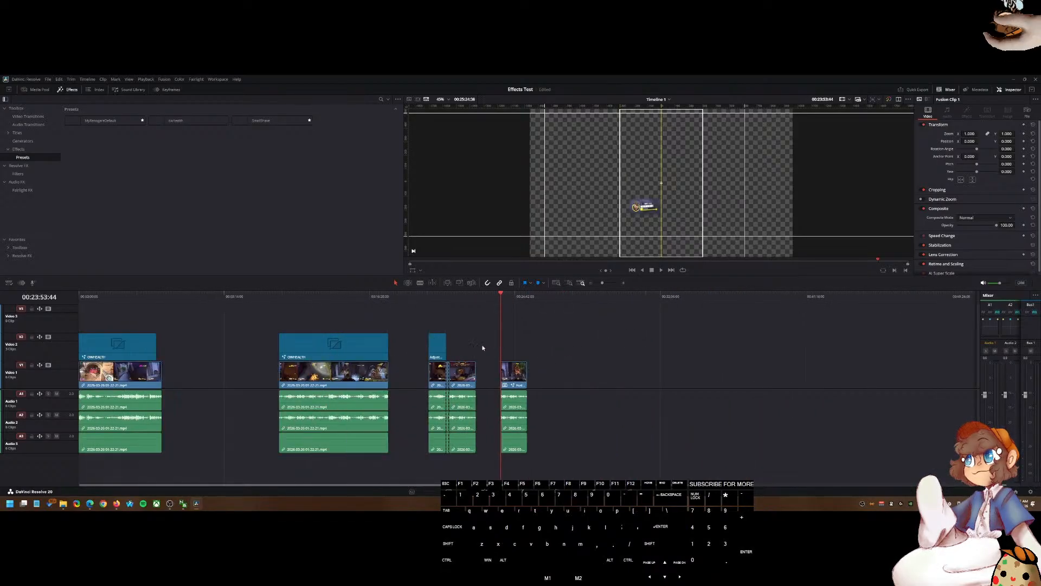
{"action": "left_click_drag", "start_coordinate": [432, 298], "coordinate": [575, 318]}
{"action": "scroll", "coordinate": [507, 354], "scroll_direction": "down", "scroll_amount": 5}
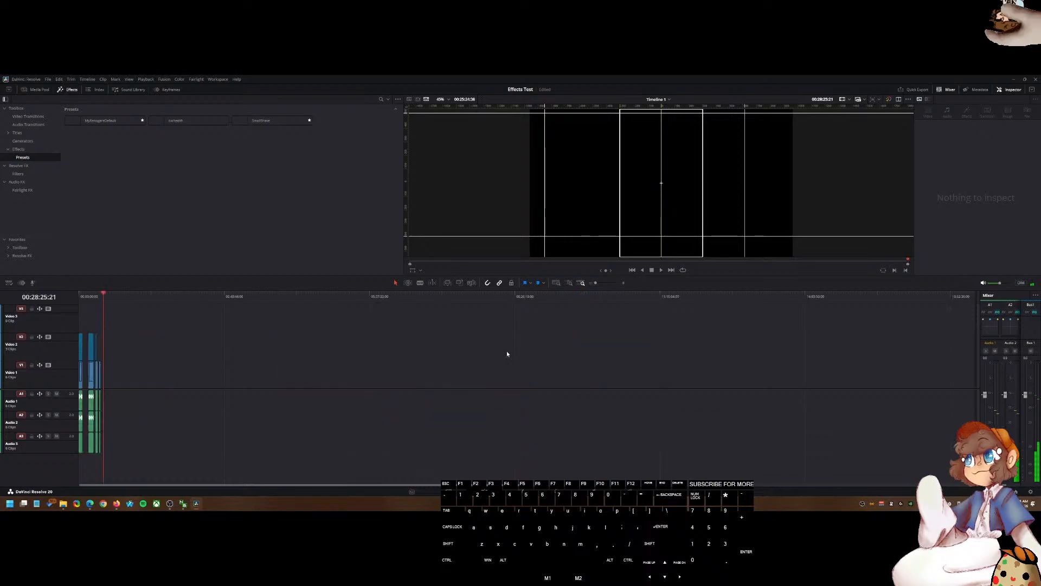
{"action": "left_click", "coordinate": [34, 107]}
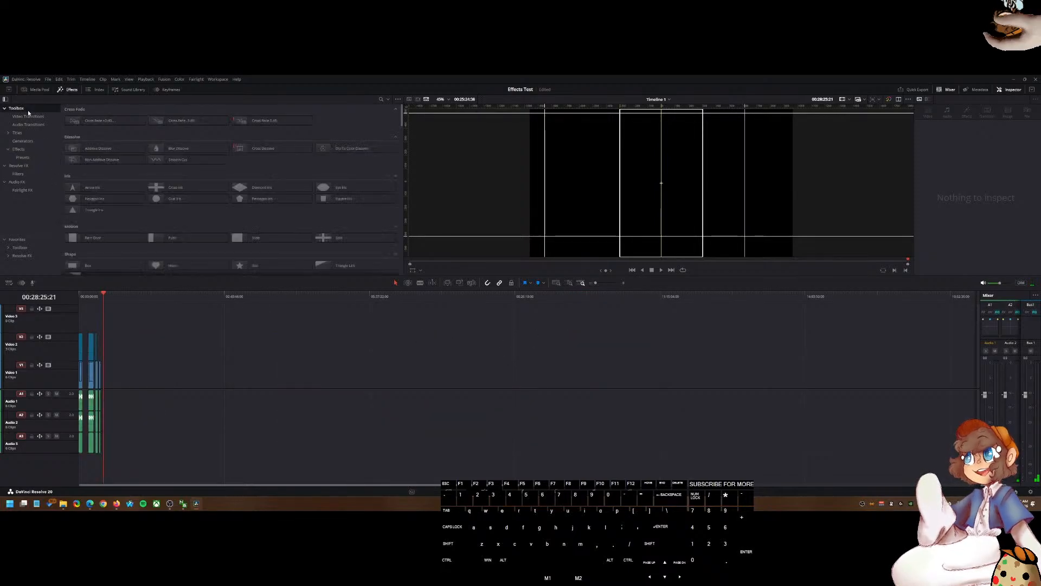
Step: Replace the timeline contents with the gameplay clip from the Media Pool, deleting the old clips
{"action": "left_click", "coordinate": [31, 92]}
{"action": "left_click", "coordinate": [183, 131]}
{"action": "left_click_drag", "start_coordinate": [123, 130], "coordinate": [173, 380]}
{"action": "left_click_drag", "start_coordinate": [91, 388], "coordinate": [63, 460]}
{"action": "key", "text": "BackSpace"}
{"action": "left_click", "coordinate": [112, 377]}
{"action": "key", "text": "BackSpace"}
{"action": "scroll", "coordinate": [158, 367], "scroll_direction": "up", "scroll_amount": 10}
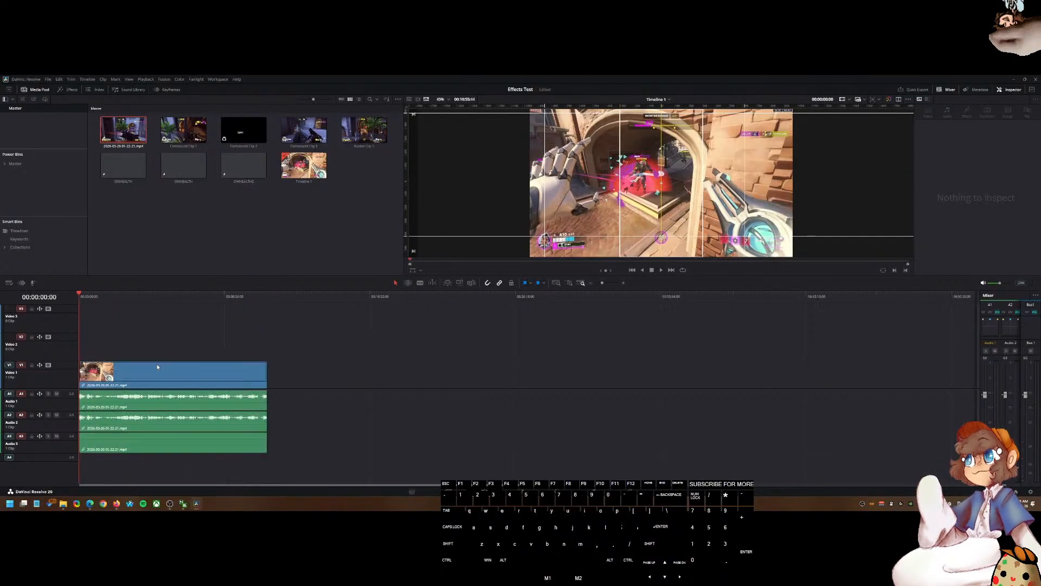
{"action": "scroll", "coordinate": [180, 378], "scroll_direction": "down", "scroll_amount": 8}
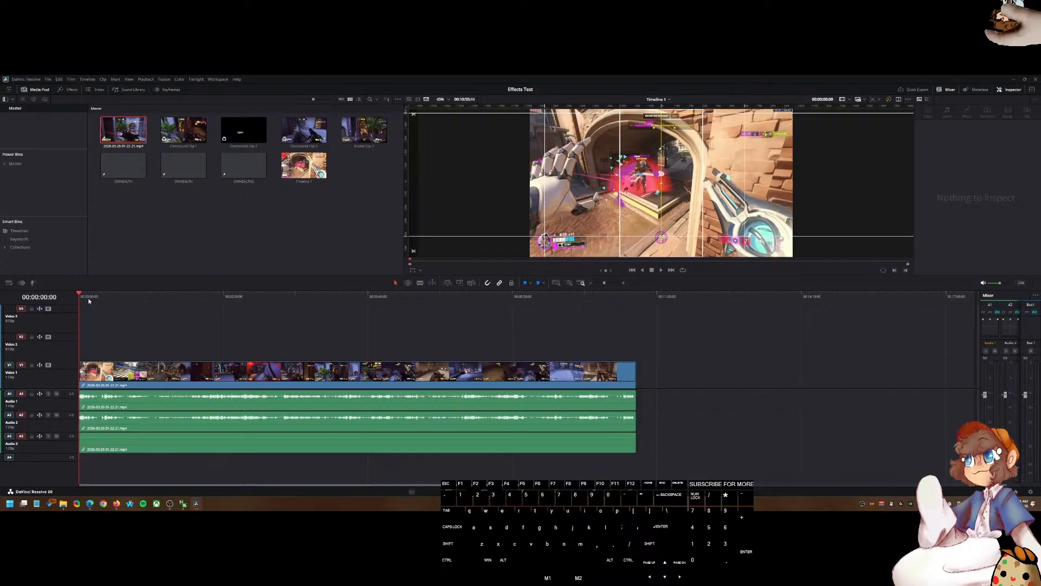
Step: Duplicate the gameplay clip onto the Video 2 track above it
{"action": "left_click", "coordinate": [148, 373]}
{"action": "key", "text": "ctrl+shift+l"}
{"action": "left_click", "coordinate": [155, 353]}
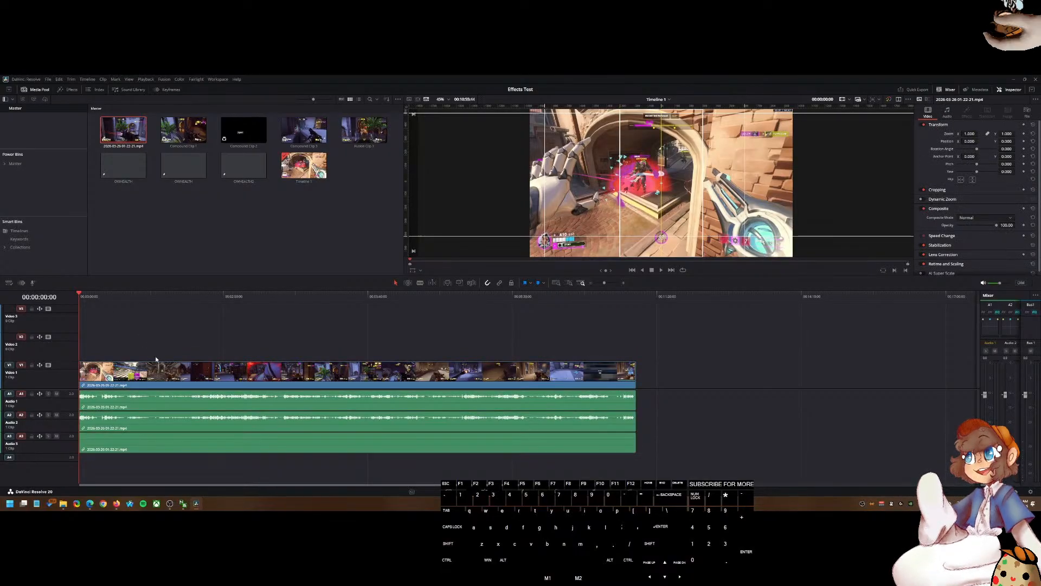
{"action": "left_click_drag", "start_coordinate": [135, 370], "coordinate": [135, 353]}
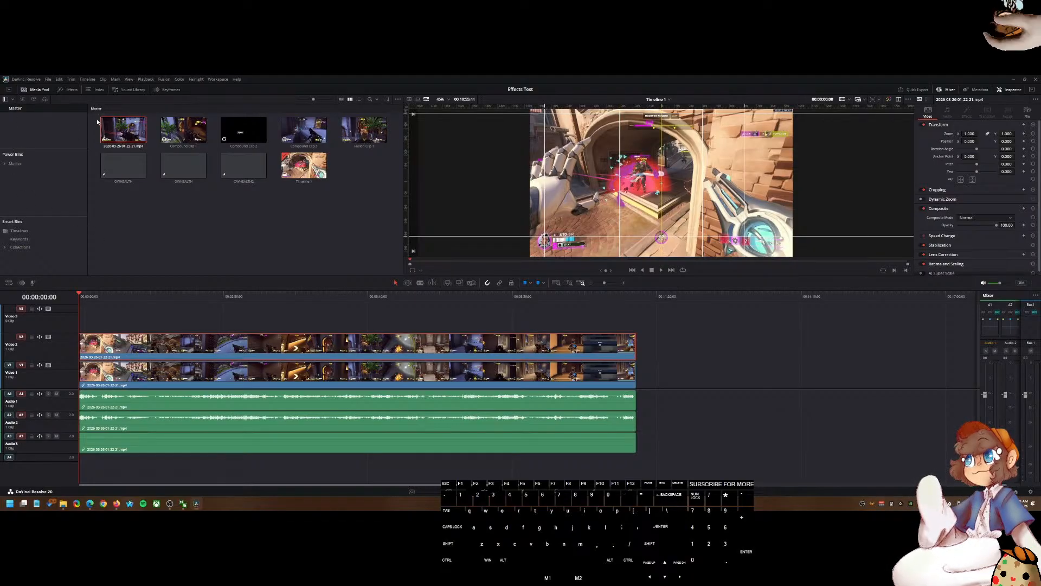
Step: Apply the owhealth preset from the Effects Presets folder to the clip on Video 2
{"action": "left_click", "coordinate": [69, 90]}
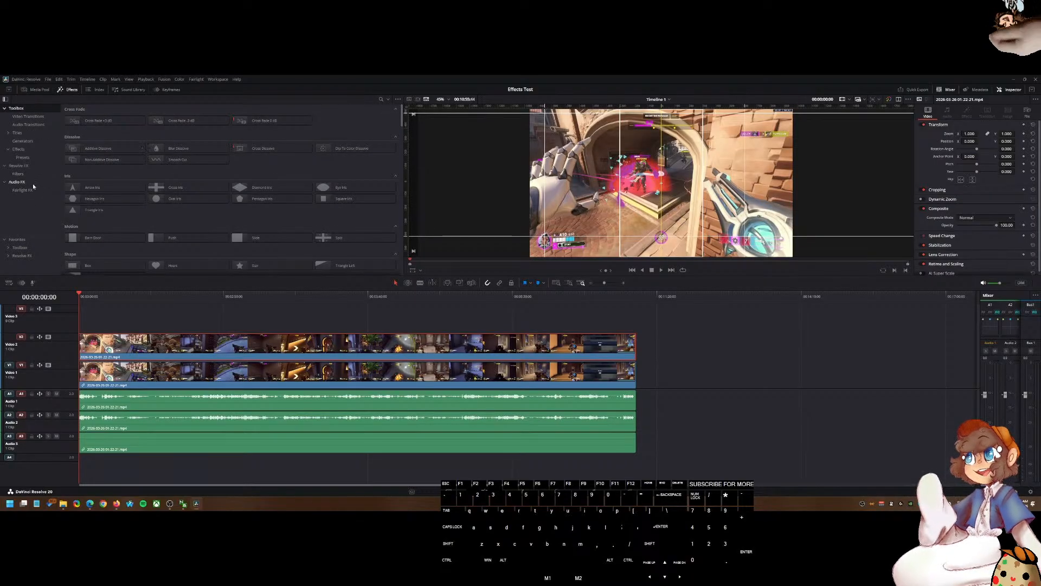
{"action": "left_click", "coordinate": [23, 157]}
{"action": "left_click_drag", "start_coordinate": [184, 121], "coordinate": [146, 347]}
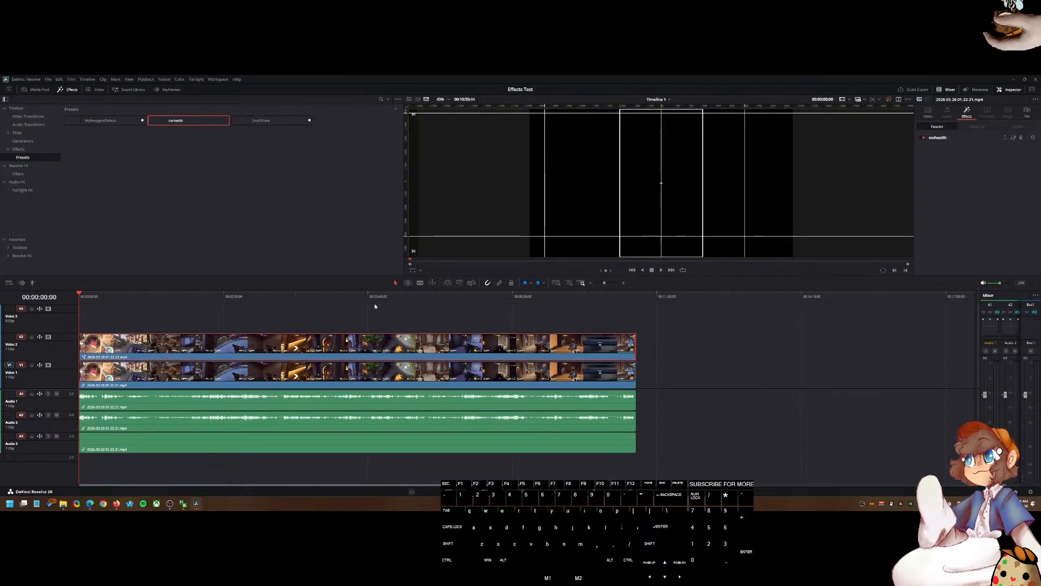
{"action": "left_click_drag", "start_coordinate": [128, 308], "coordinate": [43, 326]}
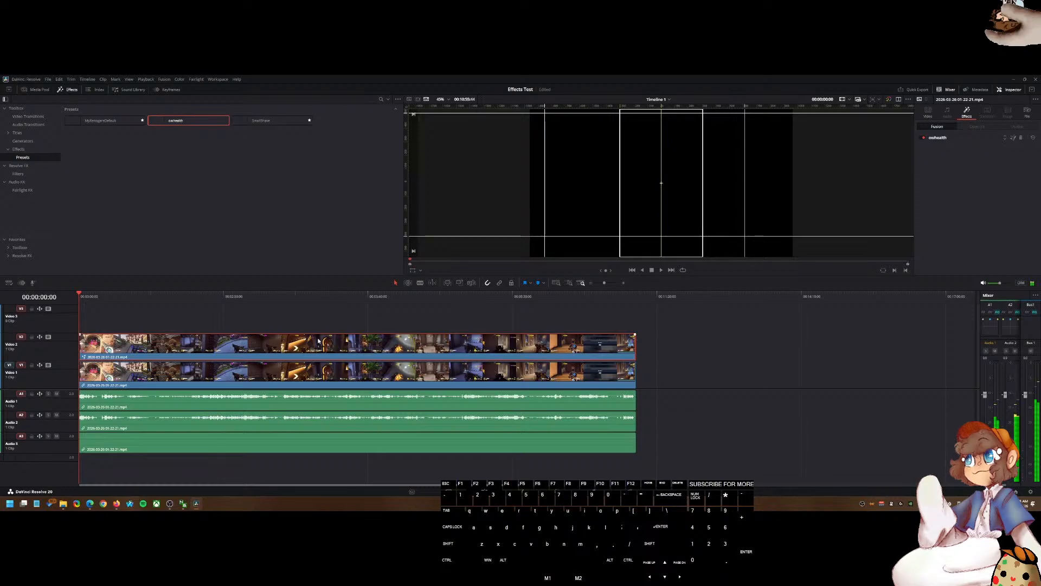
Step: Play back the timeline and select the owhealth effect in the clip's inspector
{"action": "key", "text": "space"}
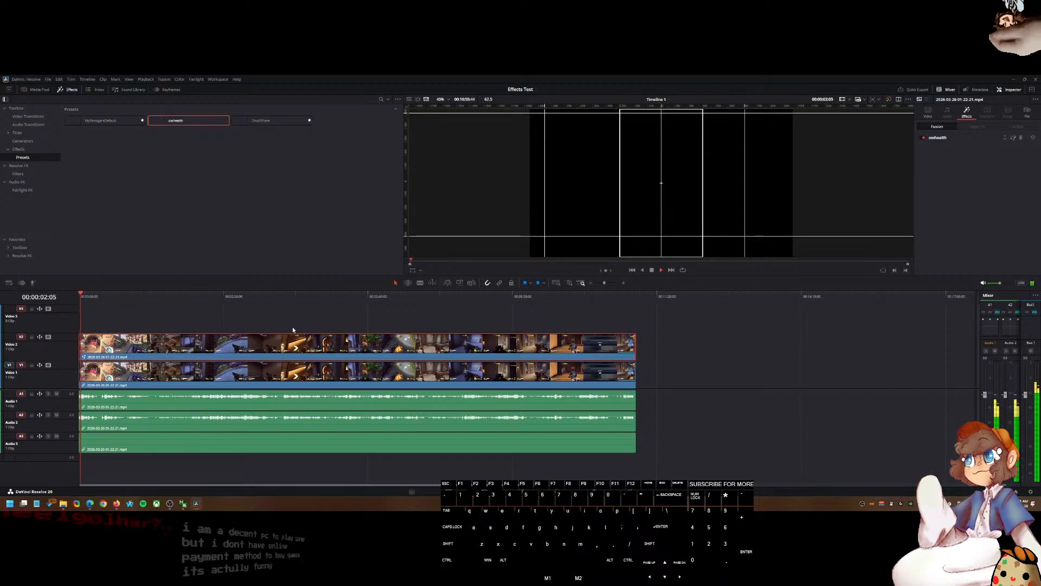
{"action": "key", "text": "space"}
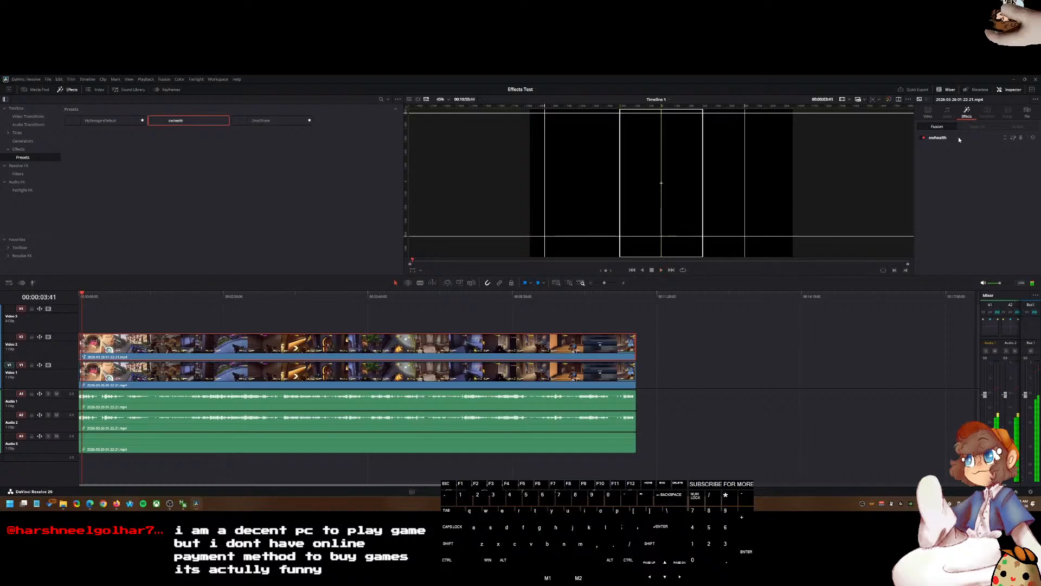
{"action": "left_click", "coordinate": [924, 139]}
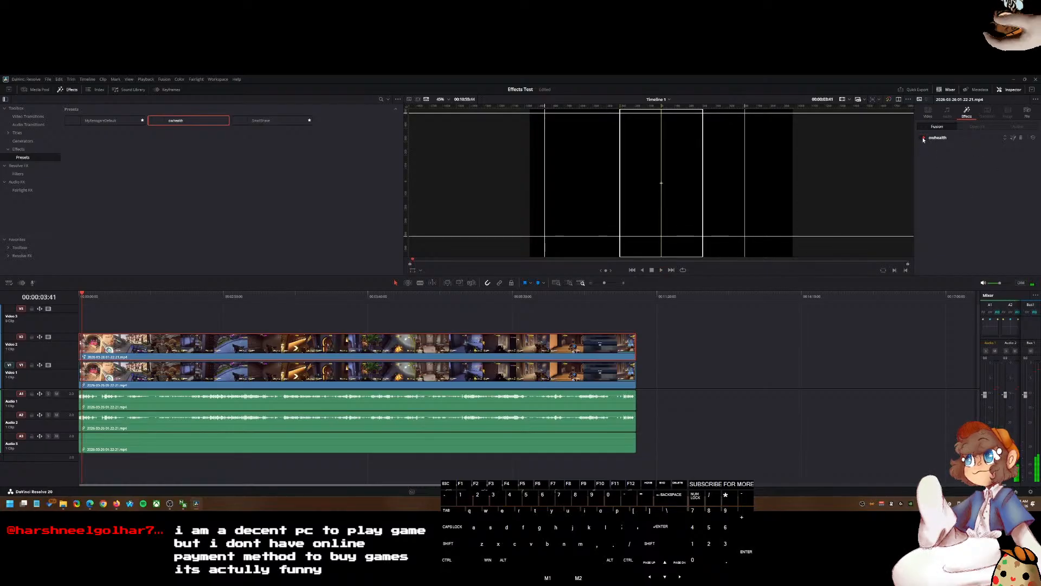
Step: Open the Video 2 clip in the Fusion page
{"action": "right_click", "coordinate": [367, 344]}
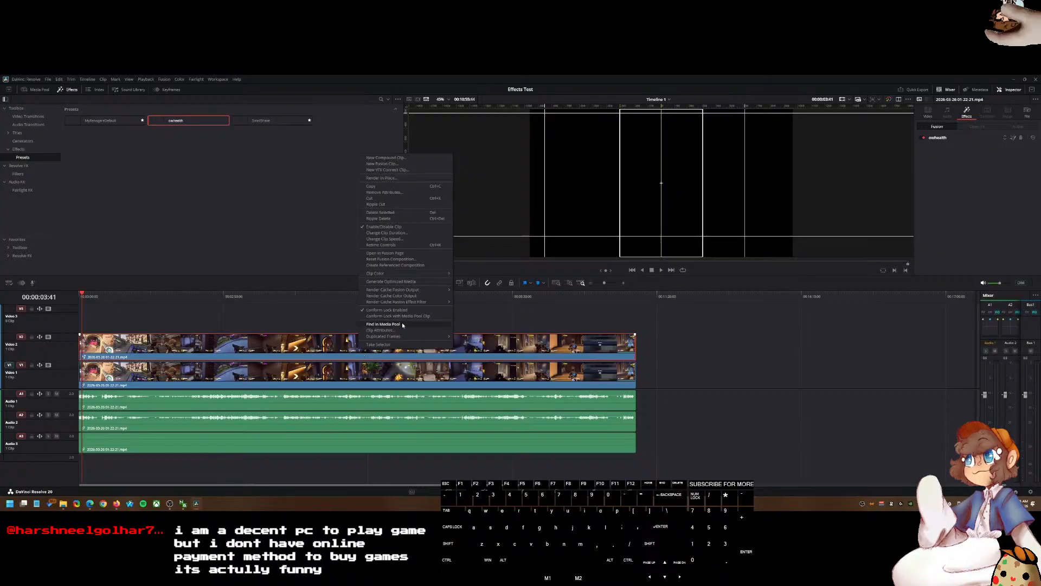
{"action": "left_click", "coordinate": [401, 254]}
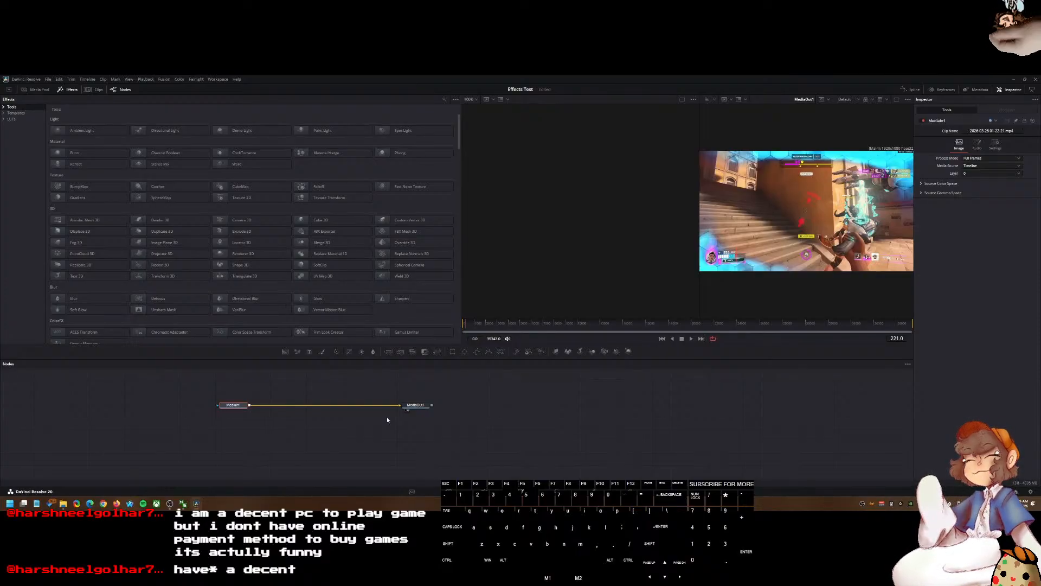
Step: Inspect the clip's Fusion node tree and the MediaIn and MediaOut viewers
{"action": "left_click_drag", "start_coordinate": [237, 389], "coordinate": [357, 408]}
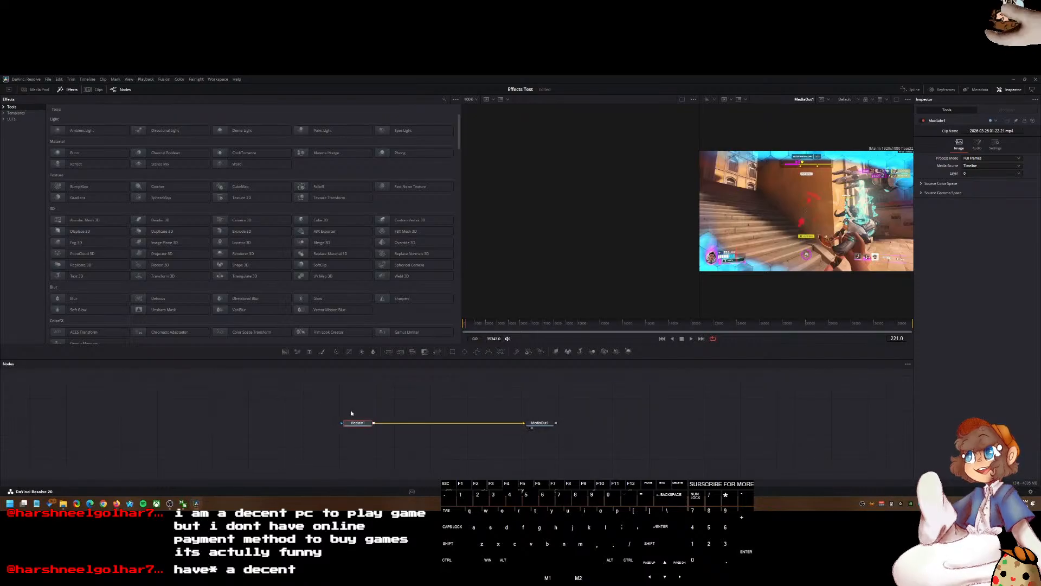
{"action": "left_click", "coordinate": [348, 404]}
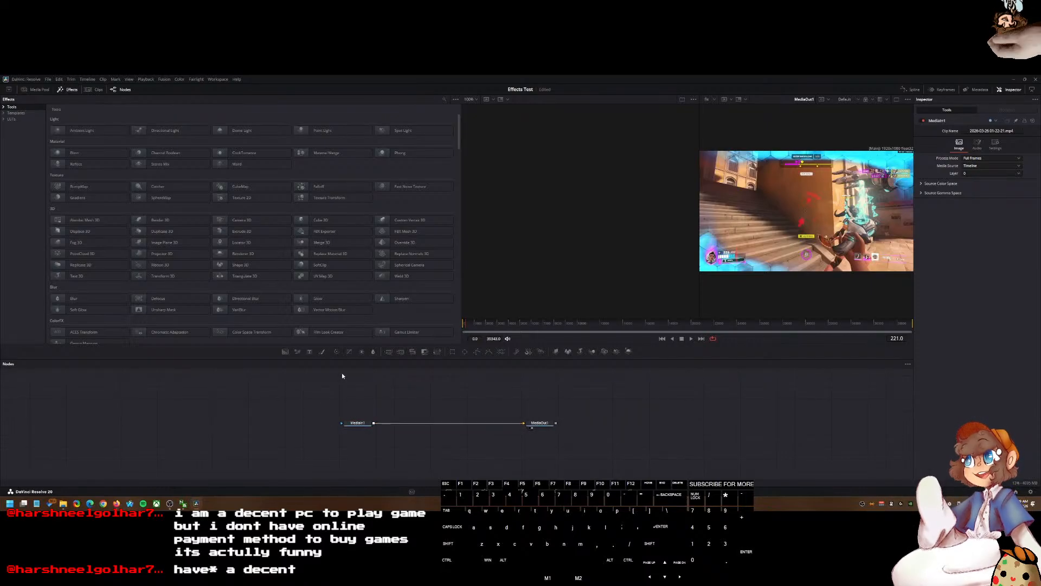
{"action": "left_click", "coordinate": [351, 426]}
{"action": "left_click", "coordinate": [349, 427]}
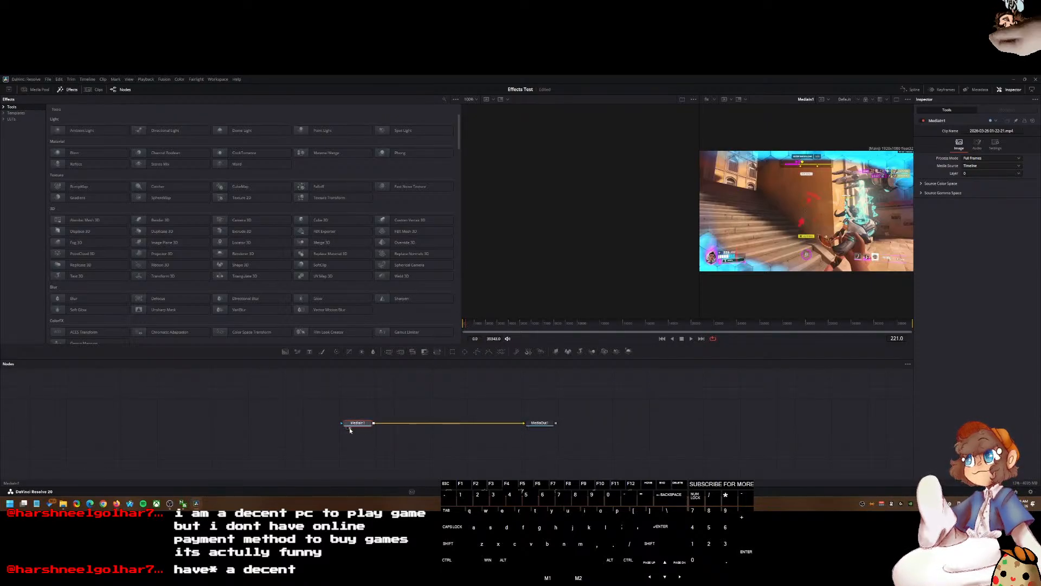
{"action": "left_click", "coordinate": [534, 428]}
{"action": "left_click", "coordinate": [533, 428]}
{"action": "left_click_drag", "start_coordinate": [599, 414], "coordinate": [557, 411]}
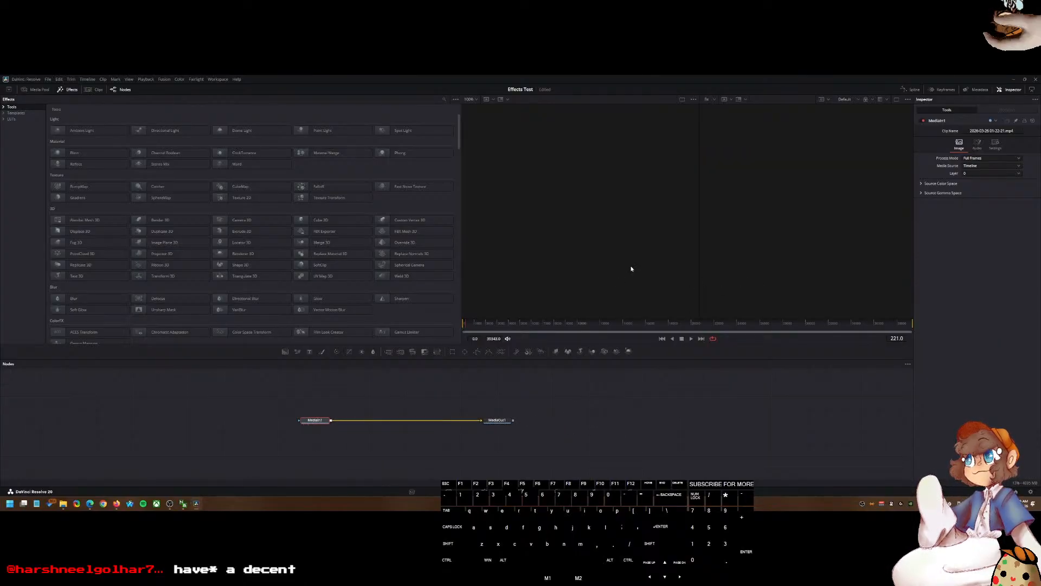
{"action": "left_click", "coordinate": [682, 100]}
{"action": "left_click", "coordinate": [507, 419]}
{"action": "left_click", "coordinate": [488, 425]}
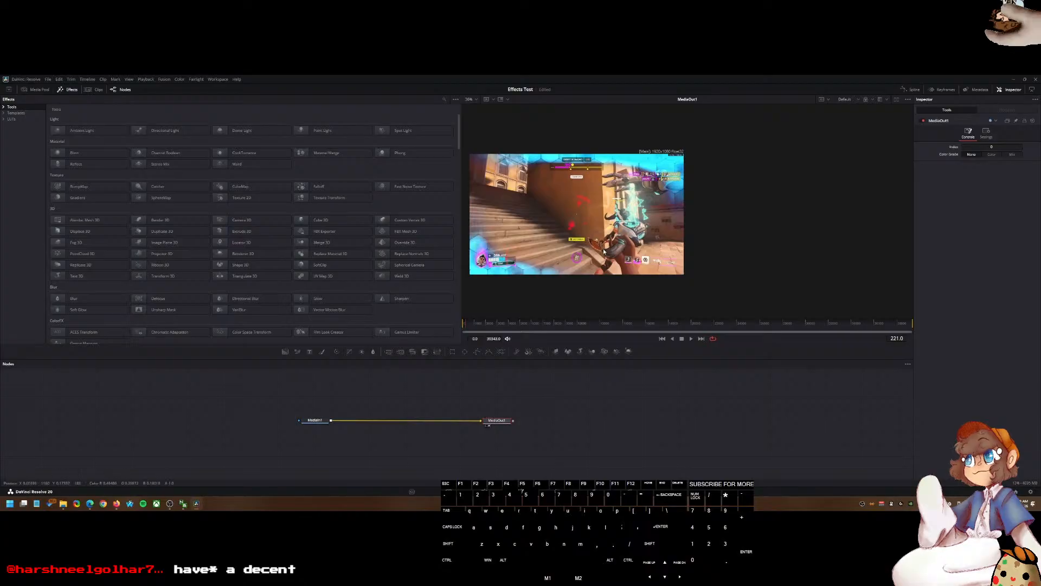
{"action": "left_click", "coordinate": [896, 99]}
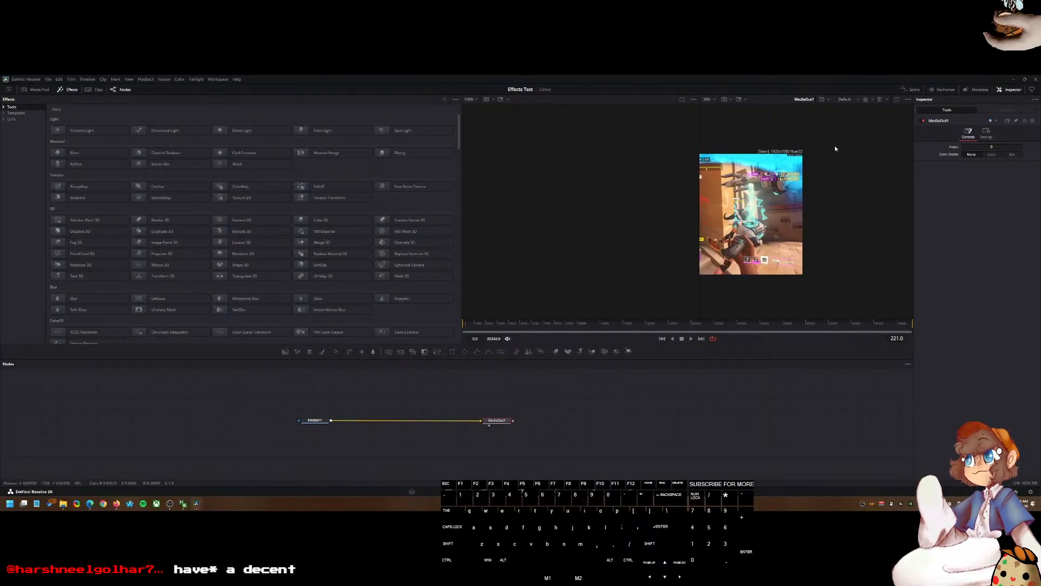
{"action": "left_click", "coordinate": [893, 98]}
{"action": "left_click_drag", "start_coordinate": [568, 209], "coordinate": [685, 210]}
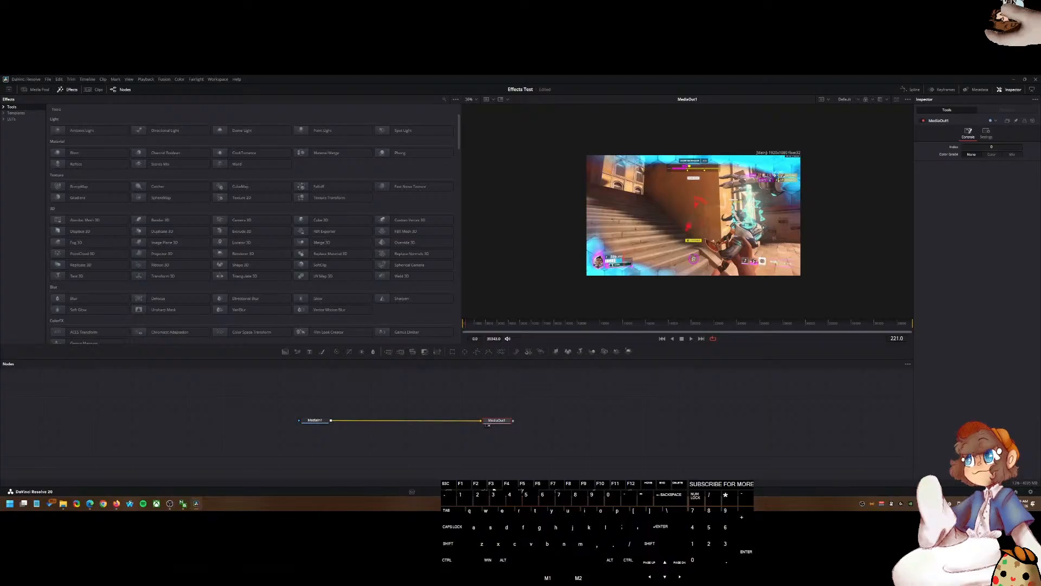
Step: Return to the Edit page and delete the duplicated clip on Video 2
{"action": "left_click", "coordinate": [496, 492]}
{"action": "left_click", "coordinate": [183, 337]}
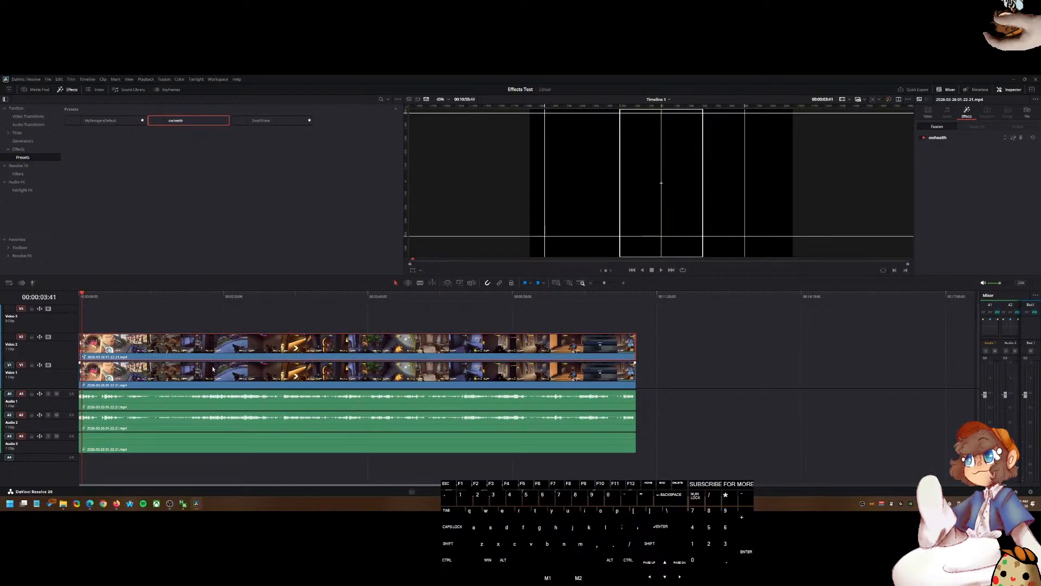
{"action": "key", "text": "Delete"}
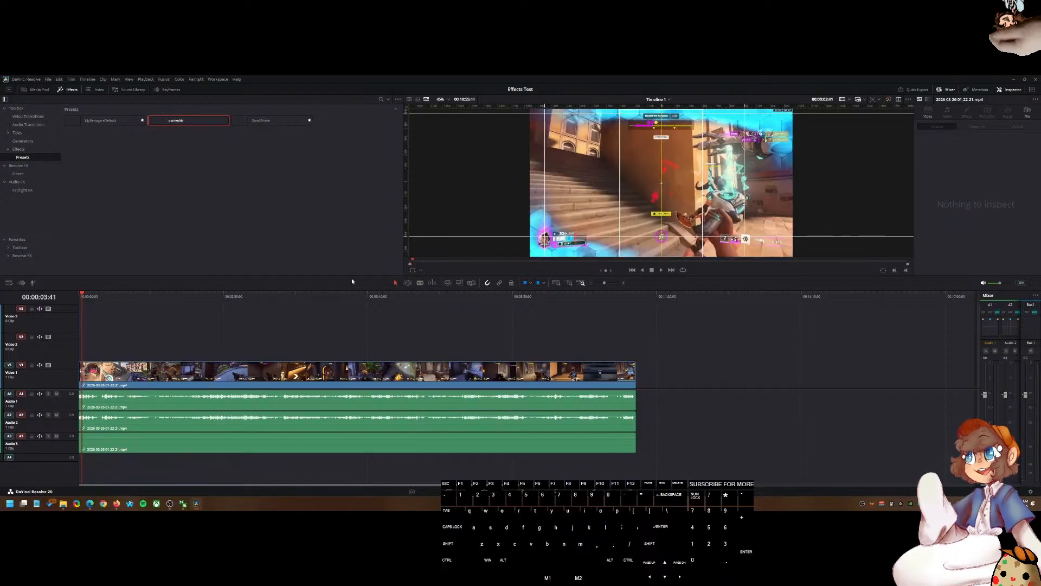
Step: Set the gameplay clip's zoom to about 1.460 in its transform settings
{"action": "left_click_drag", "start_coordinate": [620, 197], "coordinate": [394, 215]}
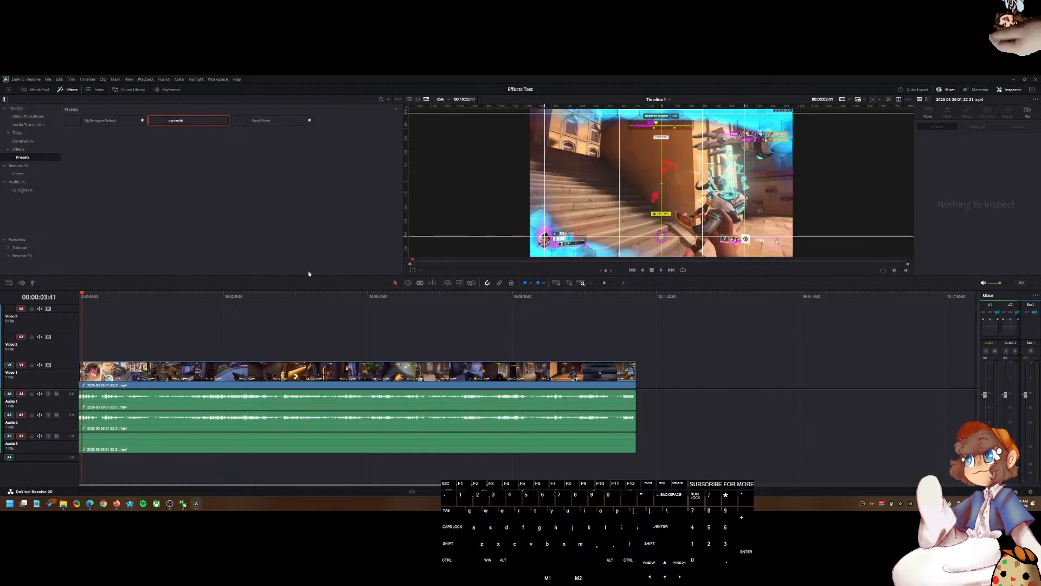
{"action": "left_click", "coordinate": [519, 375]}
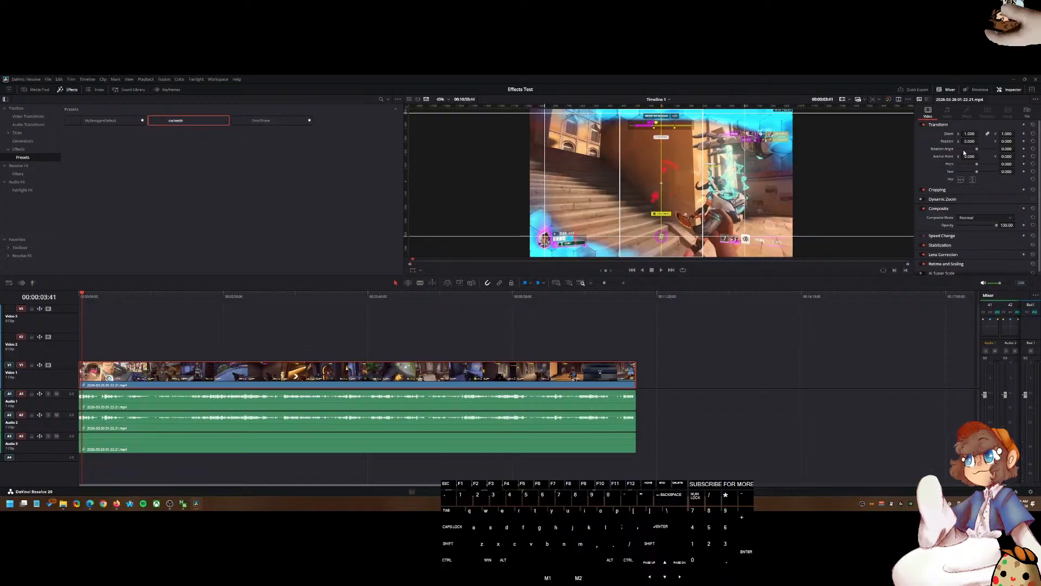
{"action": "left_click_drag", "start_coordinate": [969, 133], "coordinate": [1039, 141]}
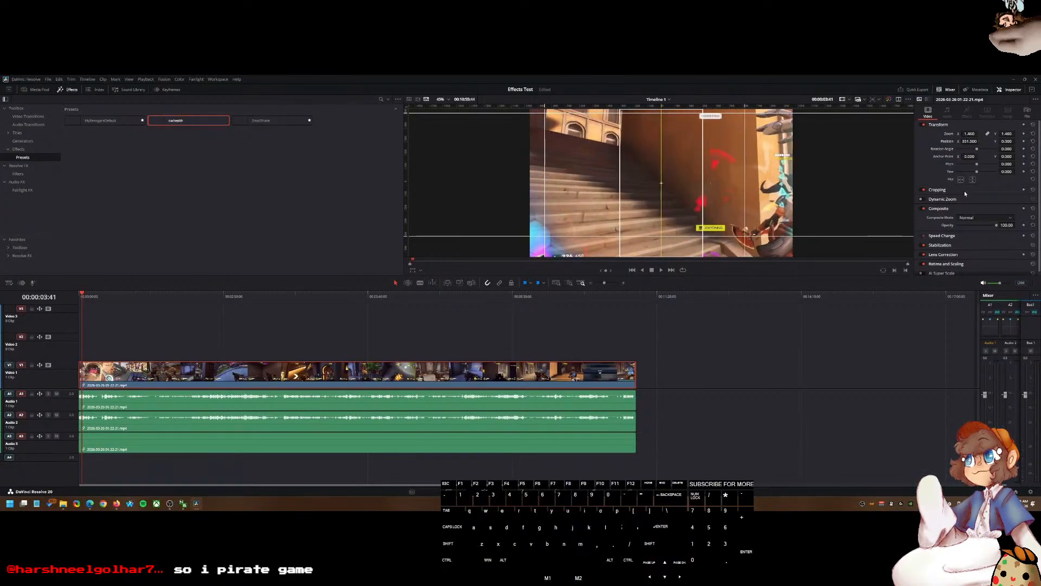
Step: Expand the Cropping section of the clip's inspector and review its controls
{"action": "left_click", "coordinate": [938, 189]}
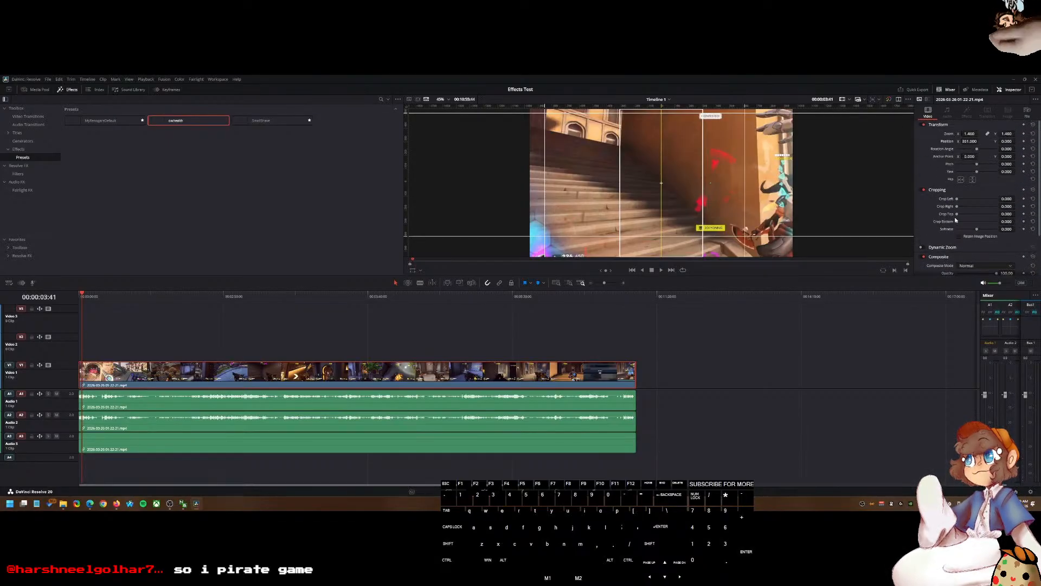
{"action": "left_click", "coordinate": [1027, 112]}
{"action": "left_click", "coordinate": [928, 112]}
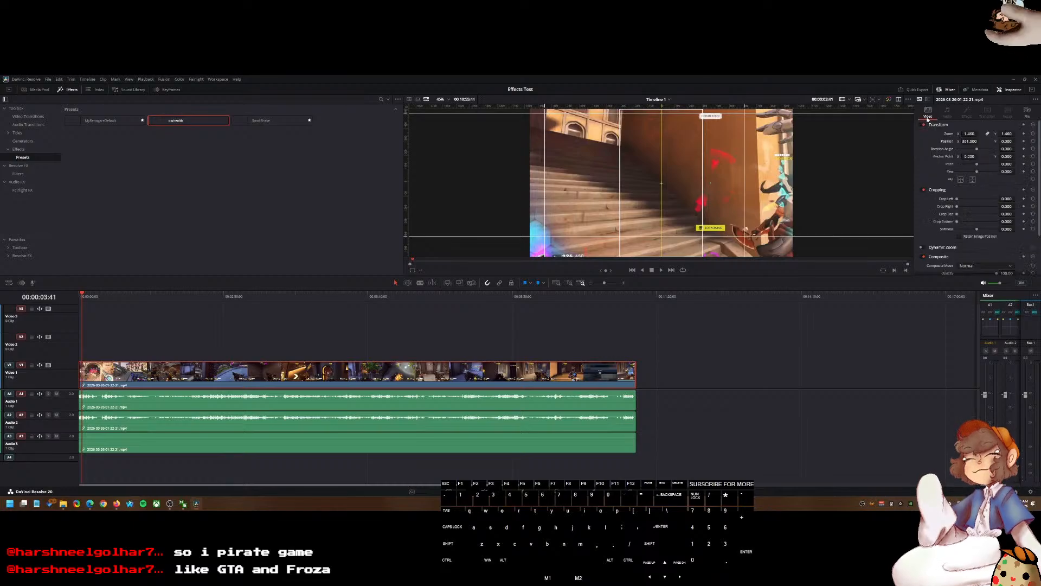
{"action": "scroll", "coordinate": [993, 168], "scroll_direction": "down", "scroll_amount": 3}
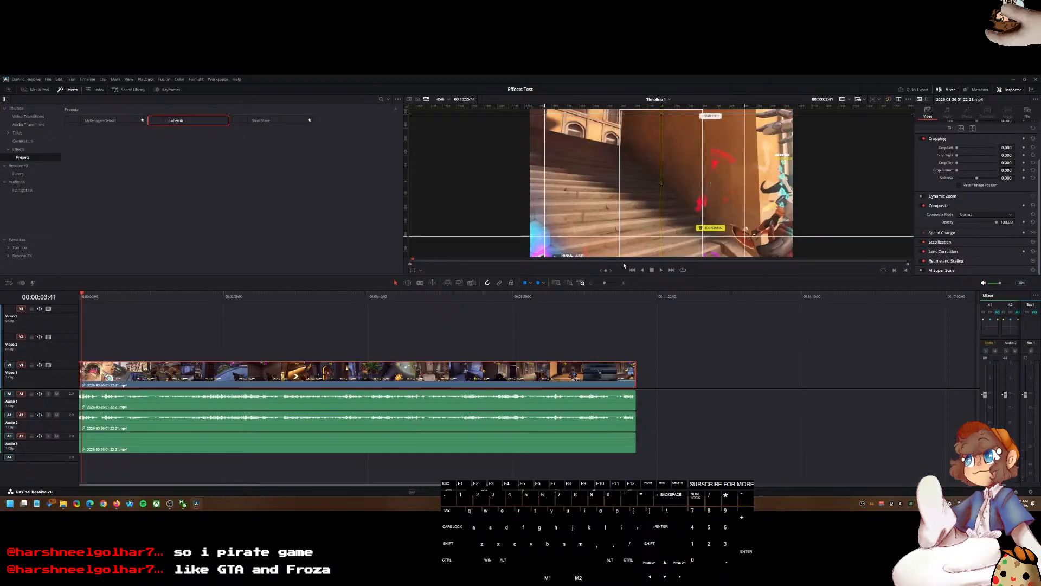
Step: Undo the last three edits to the gameplay clip's transform settings
{"action": "scroll", "coordinate": [646, 212], "scroll_direction": "down", "scroll_amount": 2}
{"action": "key", "text": "ctrl+z"}
{"action": "key", "text": "ctrl+z"}
{"action": "key", "text": "ctrl+z"}
{"action": "key", "text": "ctrl+z"}
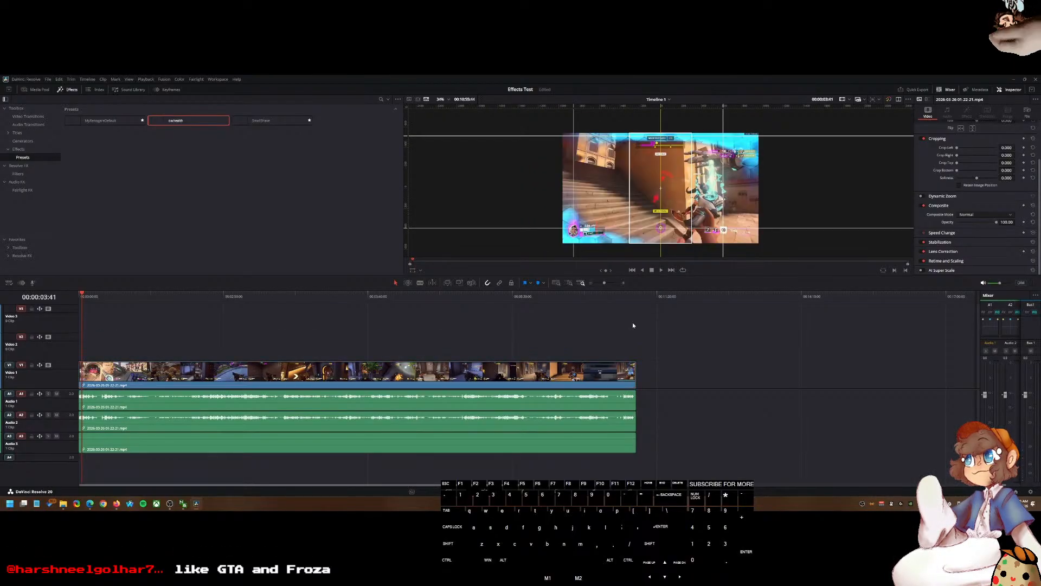
Step: Switch to the browser's ChatGPT tab and ask how to make a DaVinci Resolve preset that is just the crop and transform effects
{"action": "left_click", "coordinate": [116, 503]}
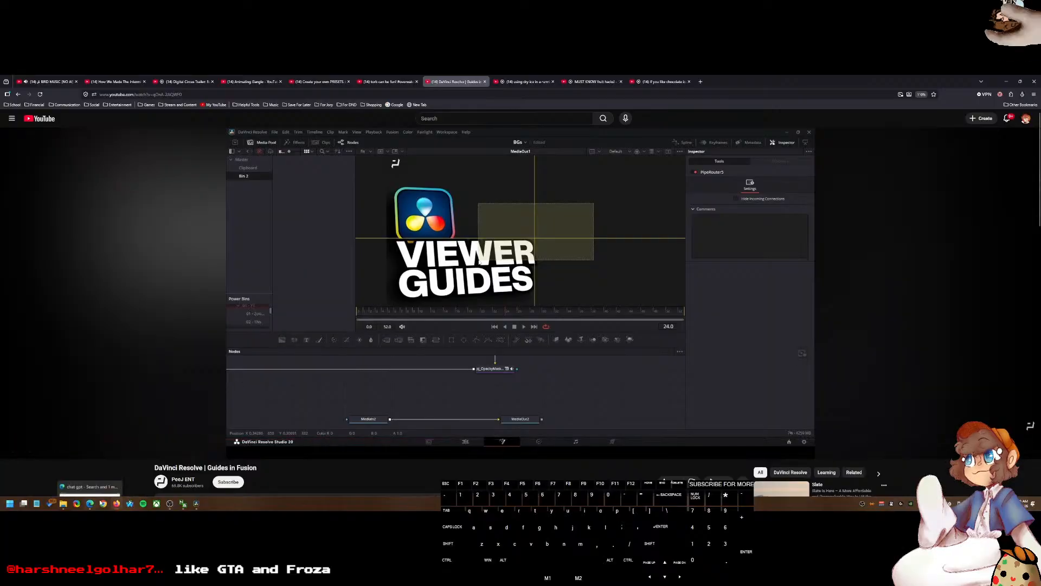
{"action": "left_click", "coordinate": [103, 503]}
{"action": "key", "text": "ctrl+w"}
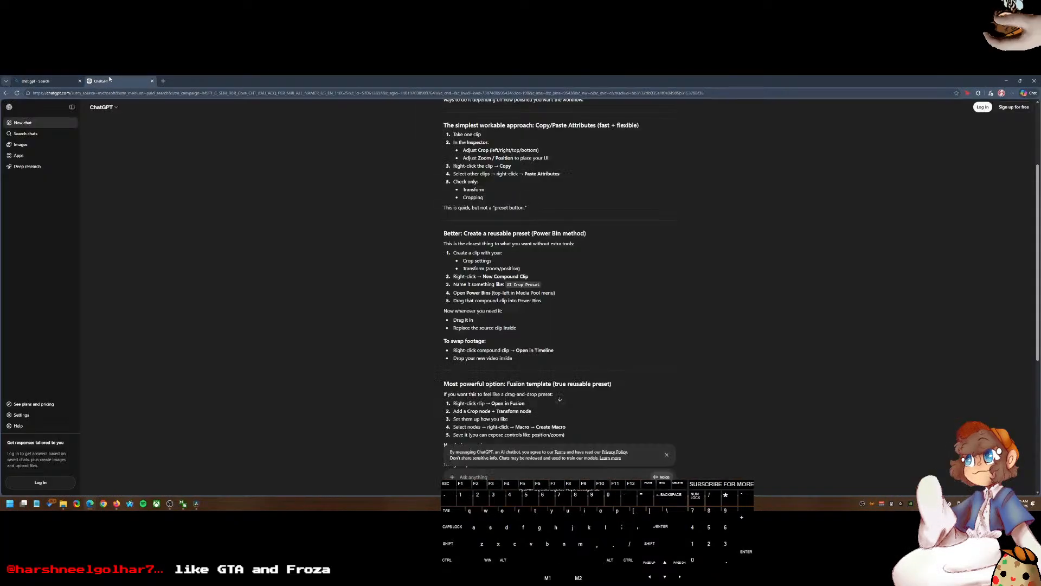
{"action": "type", "text": "how to "}
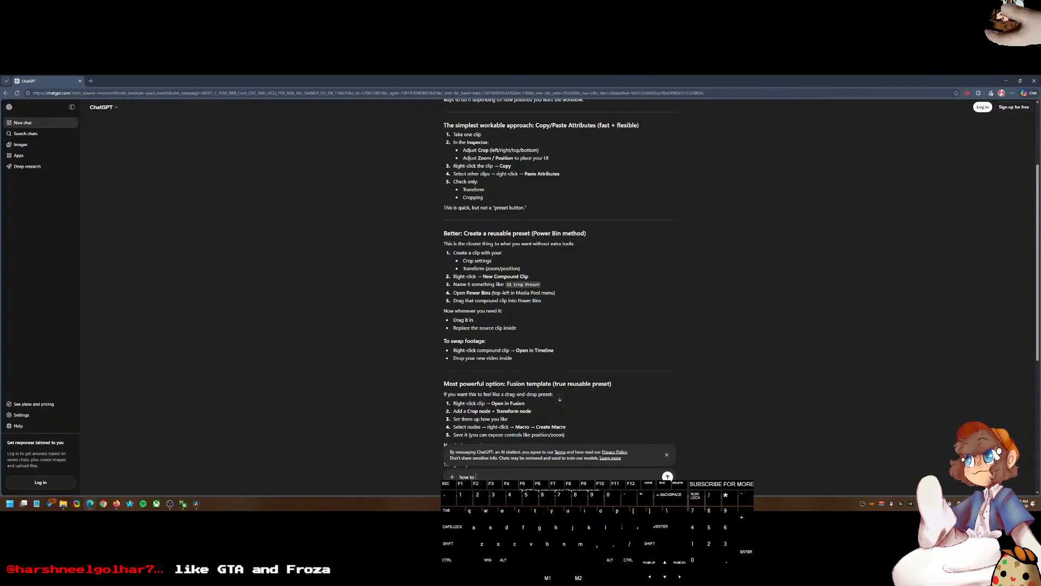
{"action": "type", "text": "mak ea"}
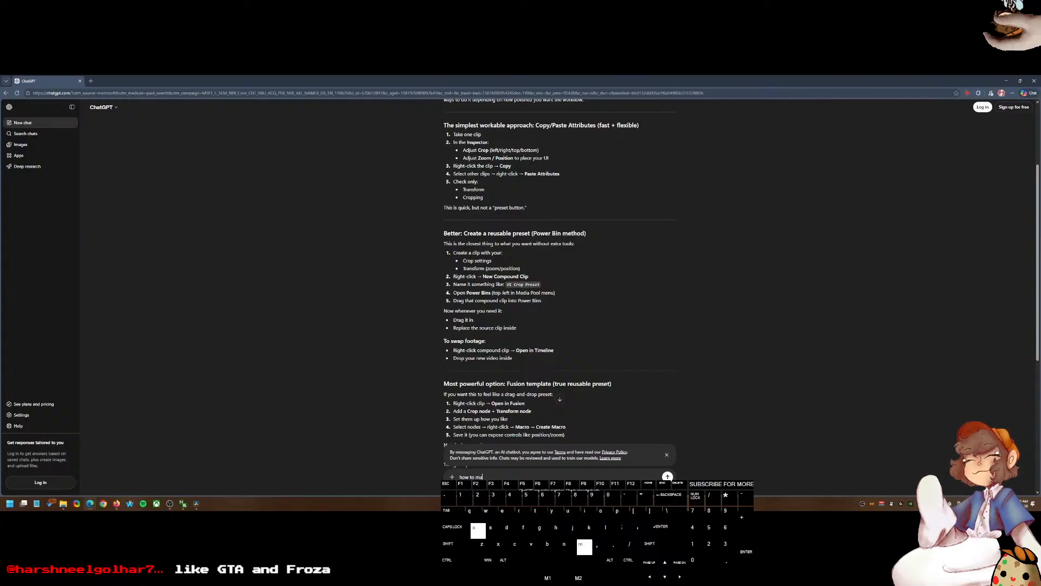
{"action": "key", "text": "ctrl+BackSpace"}
{"action": "key", "text": "BackSpace"}
{"action": "key", "text": "BackSpace"}
{"action": "key", "text": "BackSpace"}
{"action": "type", "text": "e a davinci res"}
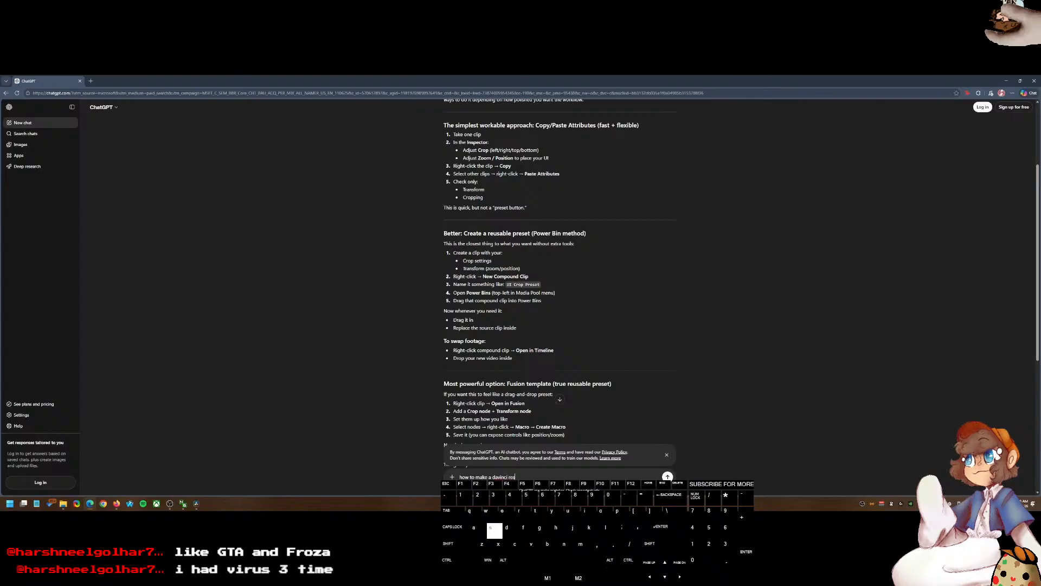
{"action": "type", "text": "olve preset that is "}
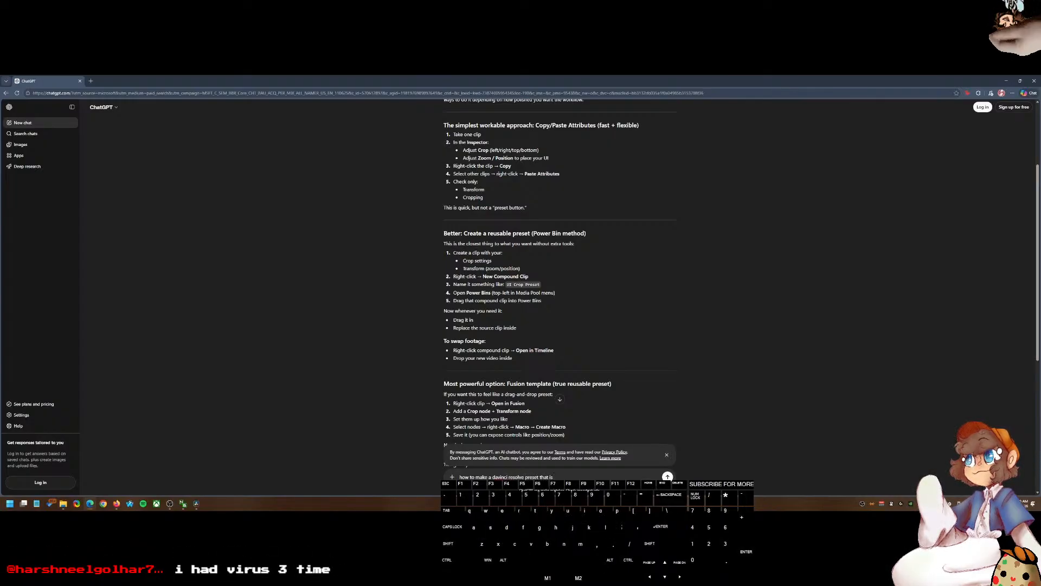
{"action": "type", "text": "just "}
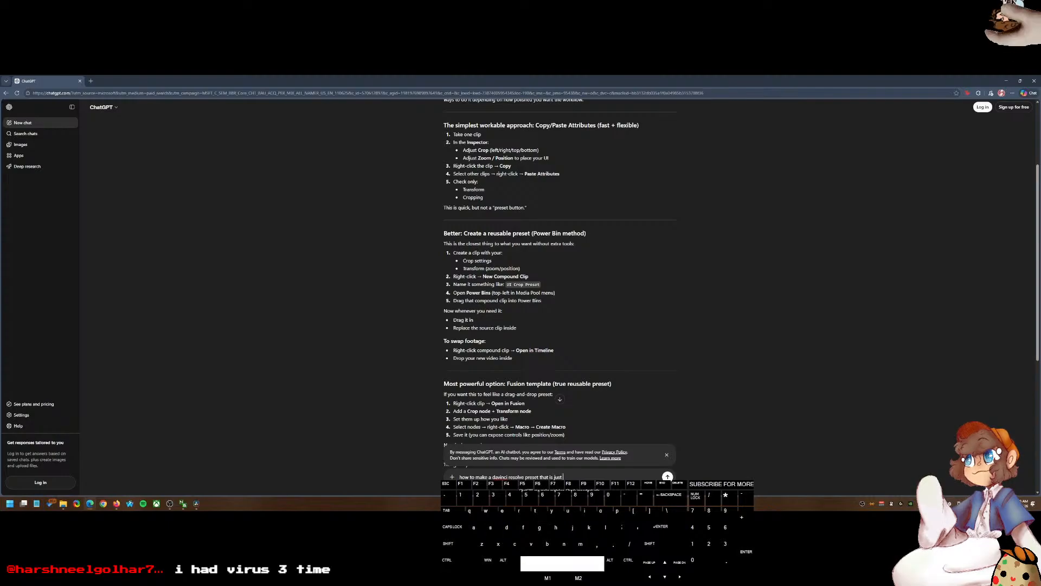
{"action": "type", "text": "a  the"}
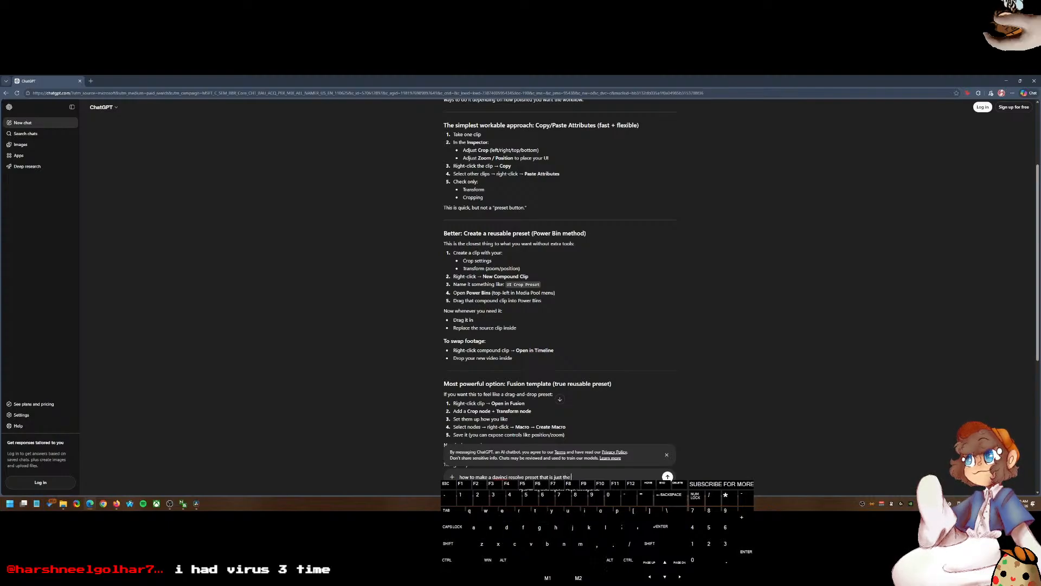
{"action": "type", "text": " crop an d transform of"}
{"action": "type", "text": "ects?"}
{"action": "key", "text": "Return"}
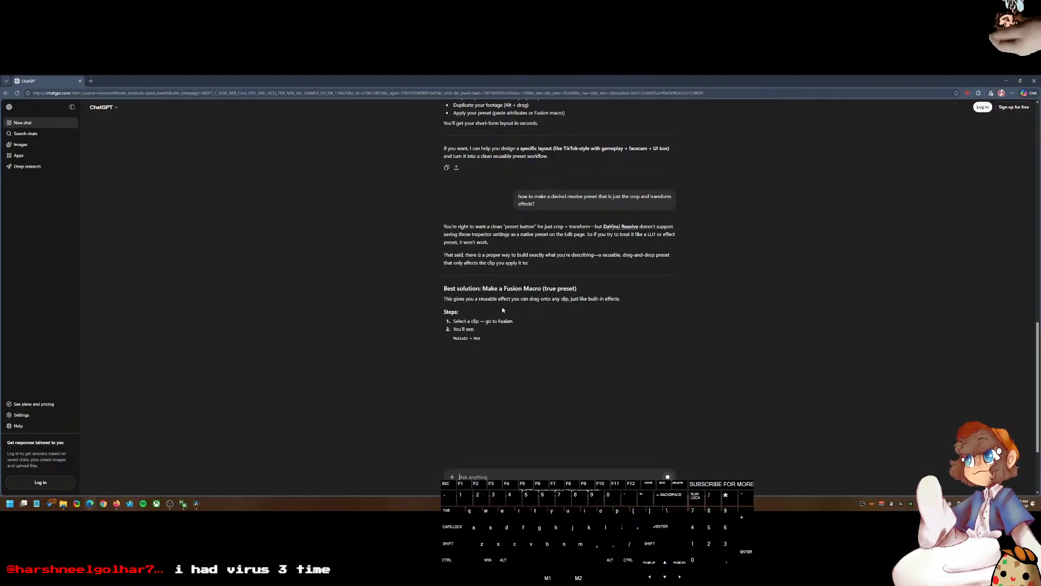
Step: Read through ChatGPT's answer about building a Fusion macro preset with Crop and Transform nodes
{"action": "left_click_drag", "start_coordinate": [443, 254], "coordinate": [530, 262]}
{"action": "left_click", "coordinate": [522, 274]}
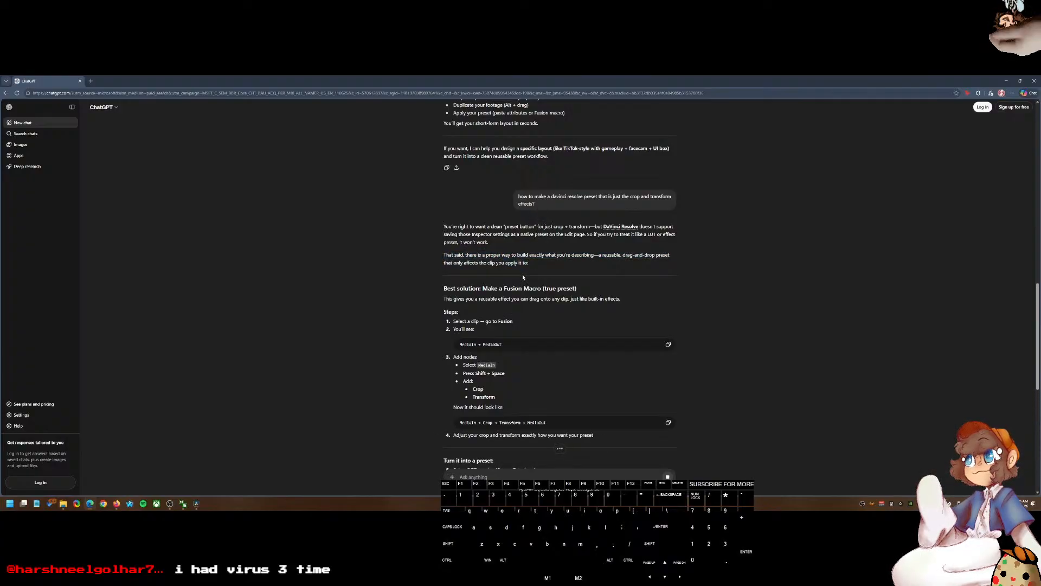
{"action": "left_click_drag", "start_coordinate": [438, 288], "coordinate": [489, 288]}
{"action": "left_click", "coordinate": [504, 281]}
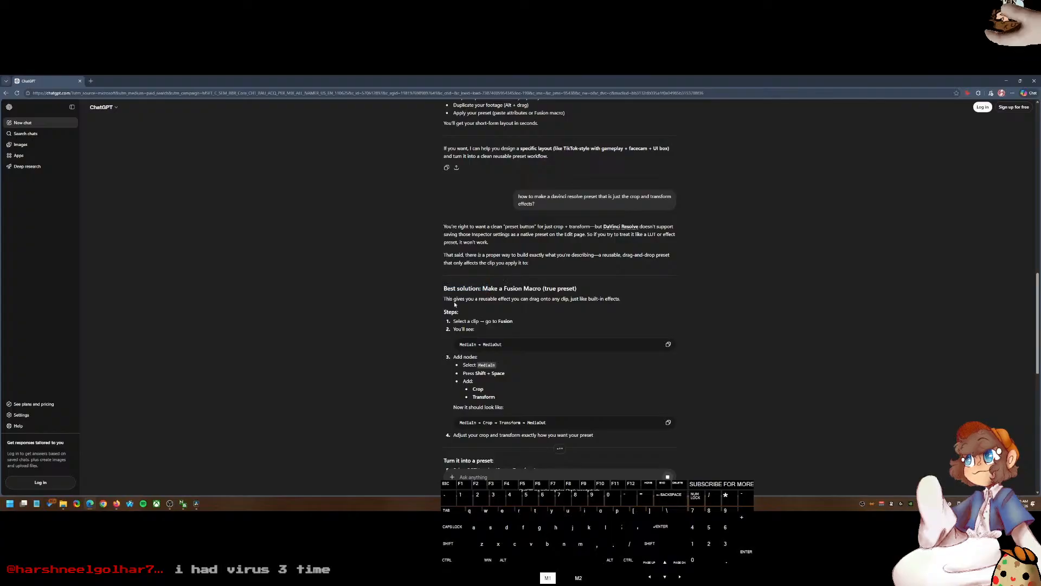
{"action": "left_click_drag", "start_coordinate": [452, 322], "coordinate": [476, 330]}
{"action": "left_click", "coordinate": [519, 375]}
{"action": "scroll", "coordinate": [520, 378], "scroll_direction": "down", "scroll_amount": 1}
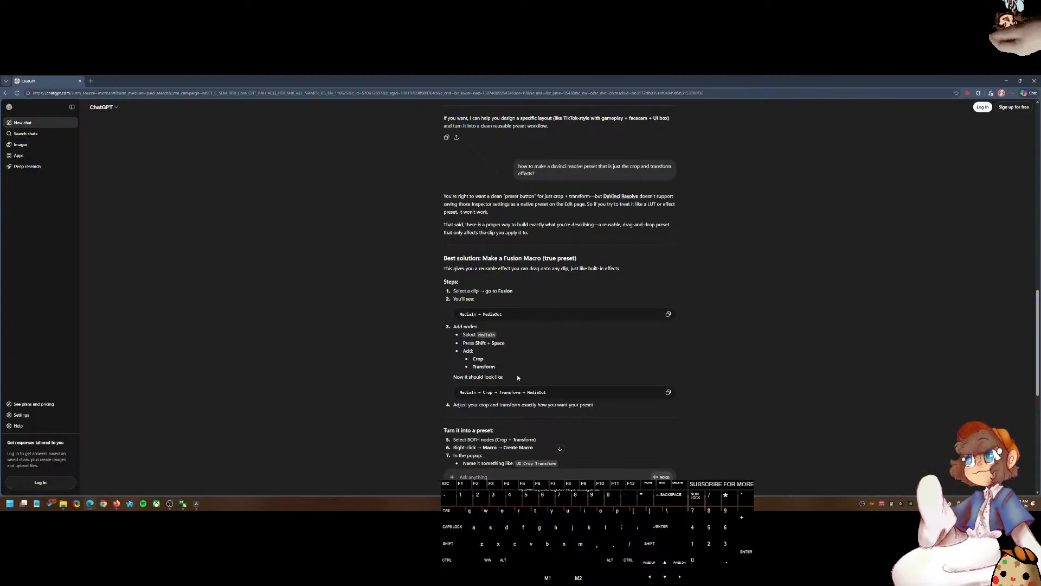
{"action": "scroll", "coordinate": [517, 377], "scroll_direction": "down", "scroll_amount": 1}
{"action": "scroll", "coordinate": [517, 375], "scroll_direction": "down", "scroll_amount": 1}
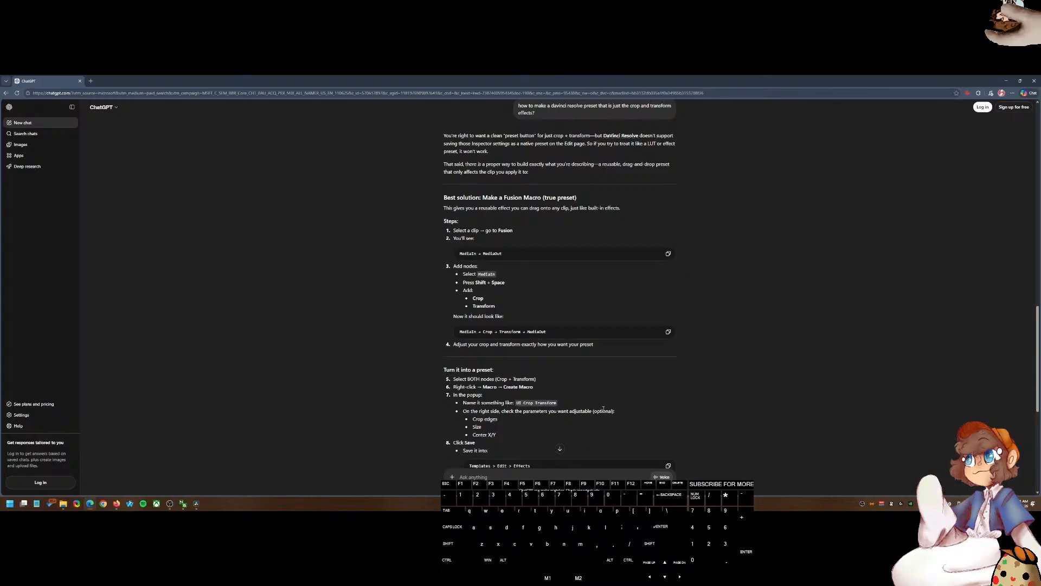
Step: Back in Resolve, turn the gameplay clip into a new Fusion clip and open it in the Fusion page
{"action": "left_click", "coordinate": [197, 503]}
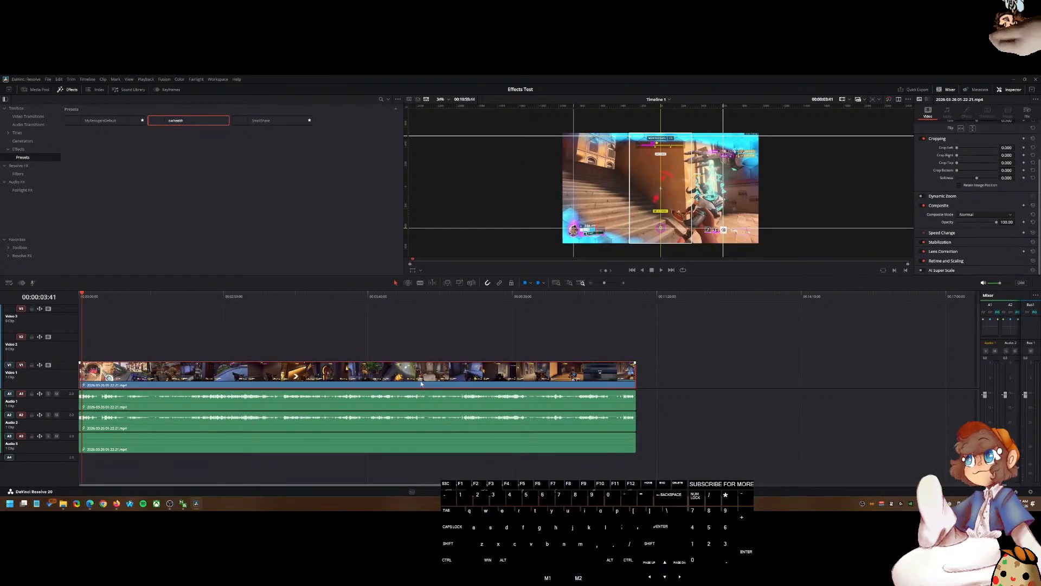
{"action": "scroll", "coordinate": [532, 208], "scroll_direction": "up", "scroll_amount": 2}
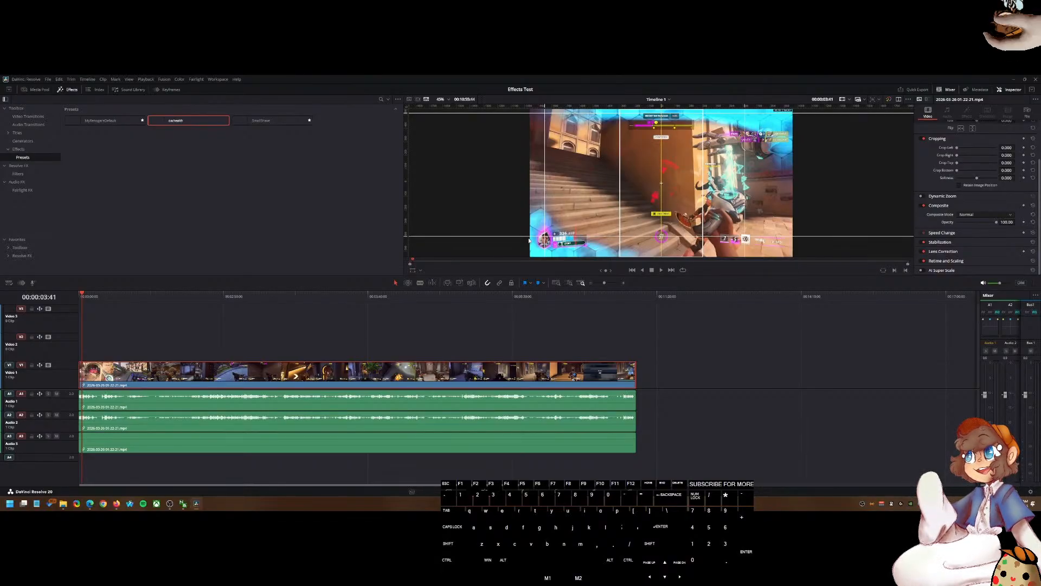
{"action": "left_click", "coordinate": [363, 374]}
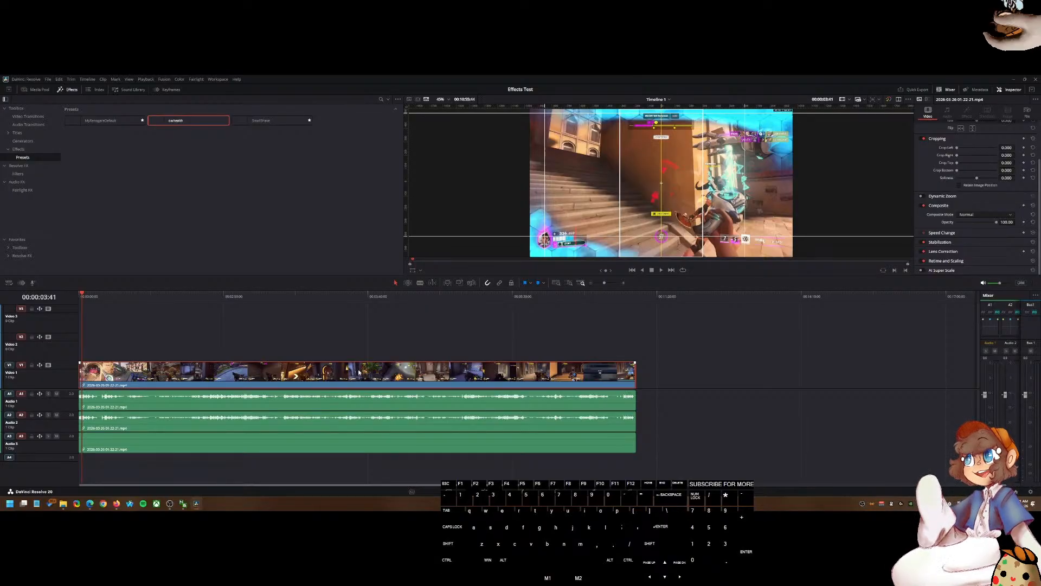
{"action": "right_click", "coordinate": [349, 371]}
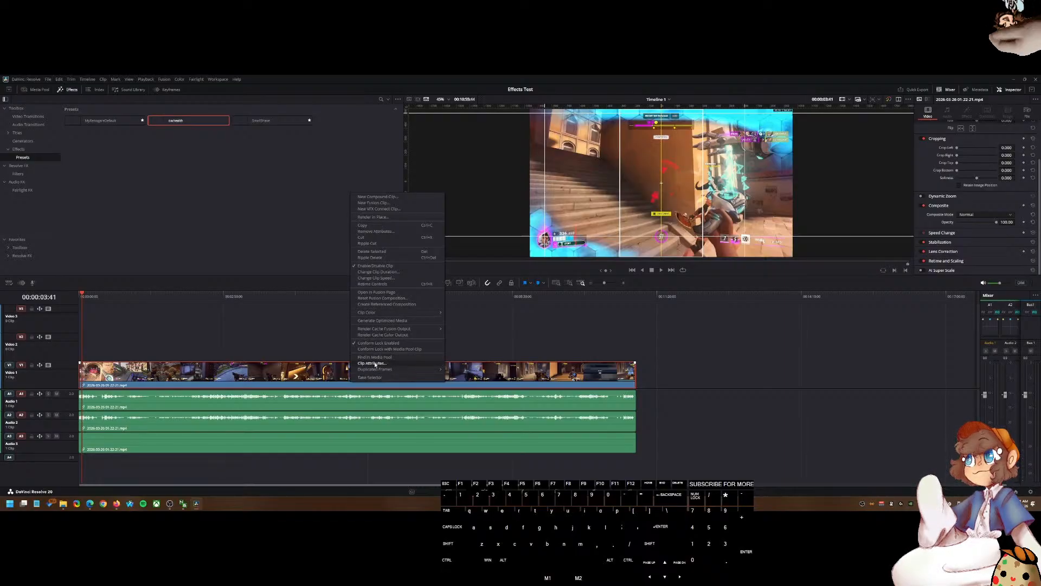
{"action": "left_click", "coordinate": [329, 372]}
{"action": "right_click", "coordinate": [288, 375]}
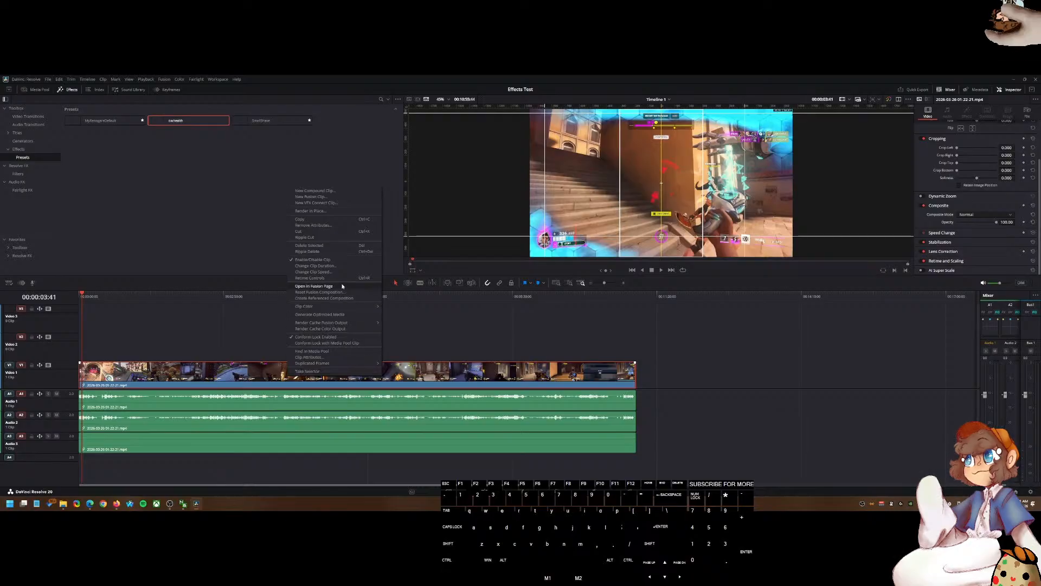
{"action": "left_click", "coordinate": [321, 197]}
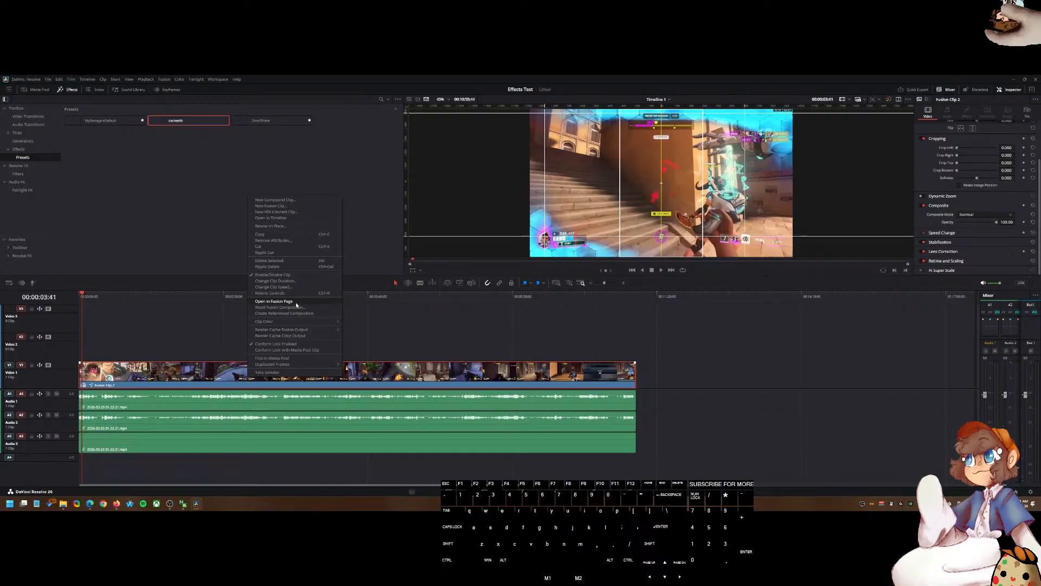
{"action": "left_click", "coordinate": [297, 302]}
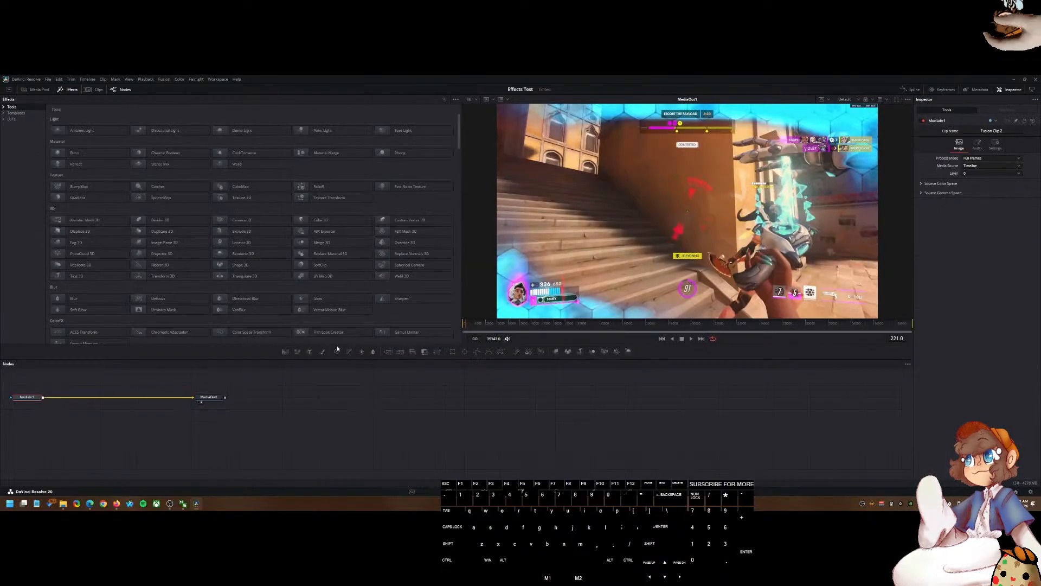
Step: Add a Transform node and insert it between MediaIn1 and MediaOut1 in the node tree
{"action": "key", "text": "shift+space"}
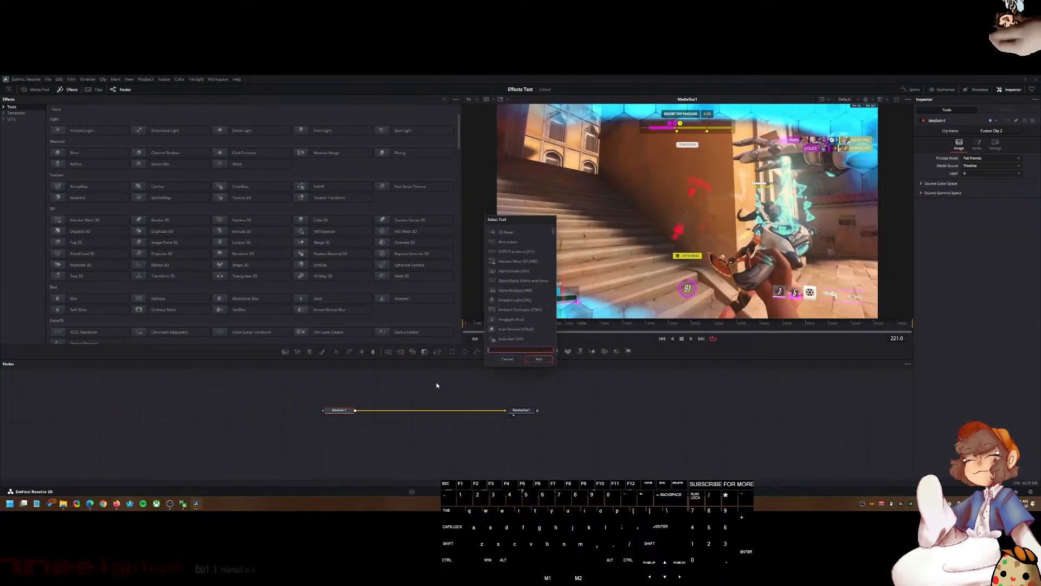
{"action": "scroll", "coordinate": [529, 329], "scroll_direction": "down", "scroll_amount": 2}
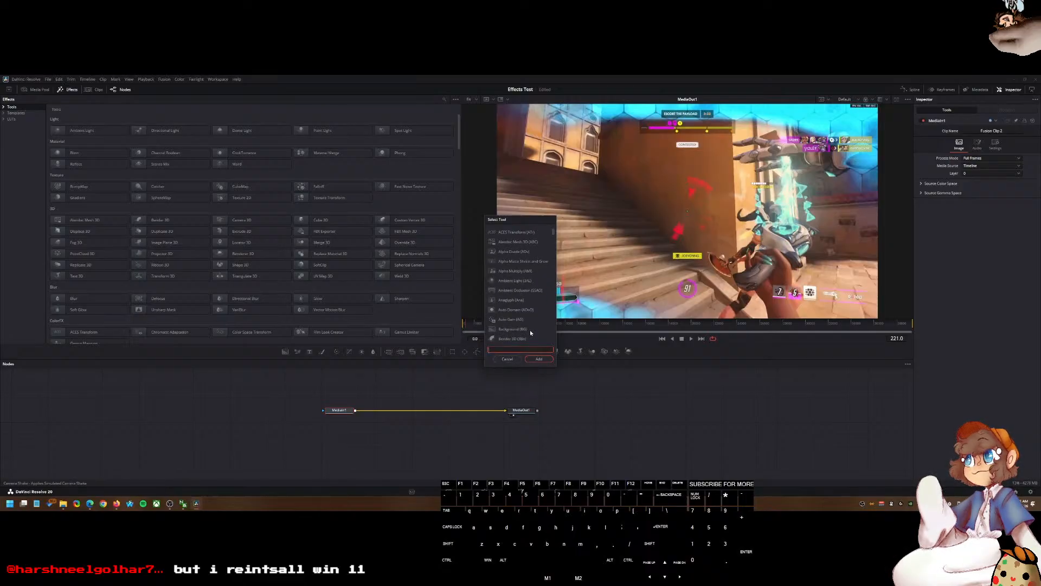
{"action": "type", "text": "transform"}
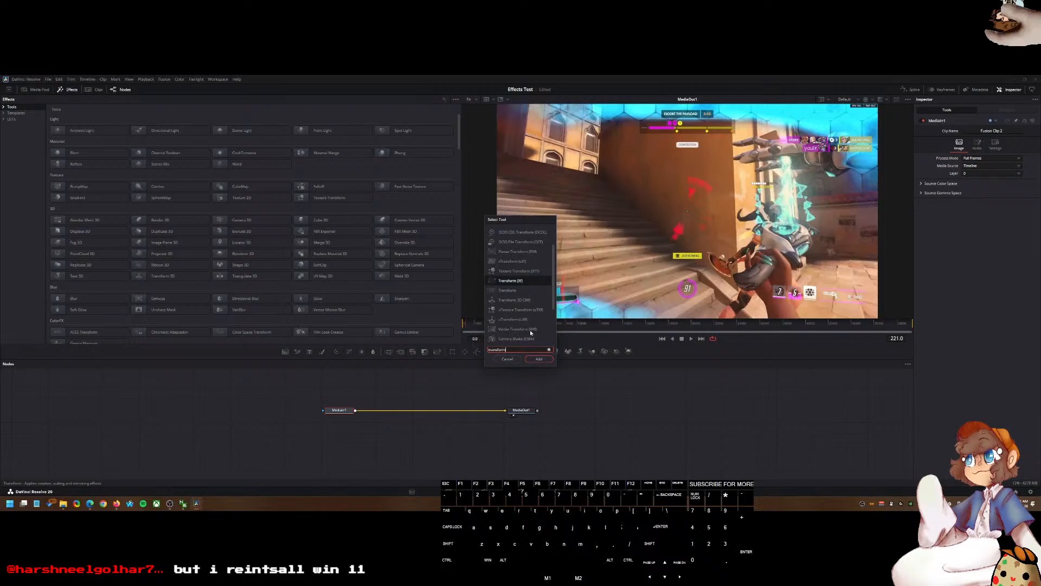
{"action": "left_click", "coordinate": [544, 281]}
{"action": "left_click", "coordinate": [512, 291]}
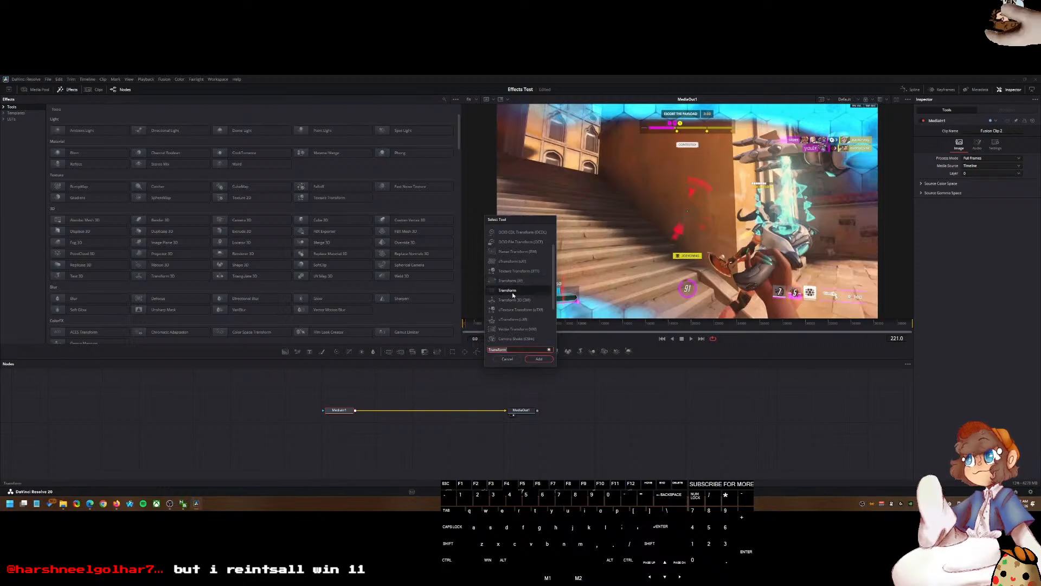
{"action": "left_click", "coordinate": [542, 360]}
{"action": "left_click_drag", "start_coordinate": [383, 409], "coordinate": [425, 410]}
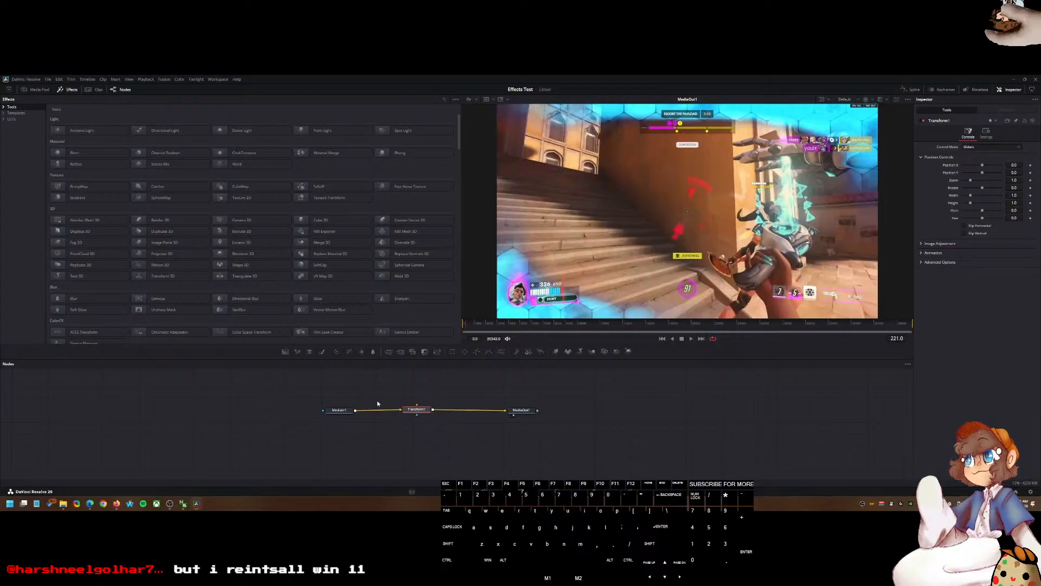
{"action": "left_click", "coordinate": [414, 410]}
{"action": "left_click_drag", "start_coordinate": [414, 413], "coordinate": [424, 411]}
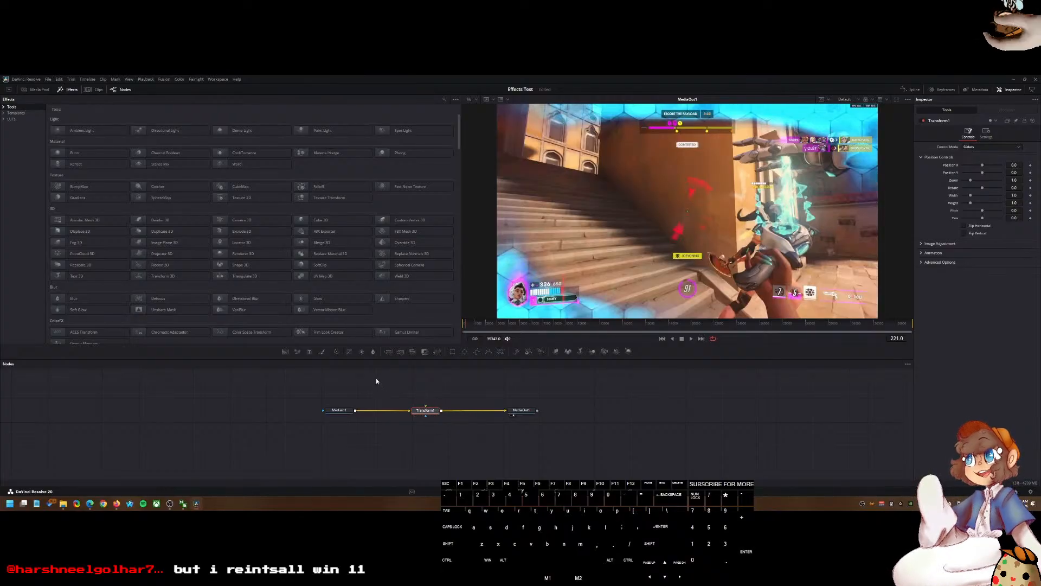
Step: Add a rectangle mask to MediaIn1 and shape it around the health bar in the lower-left corner
{"action": "left_click", "coordinate": [335, 408]}
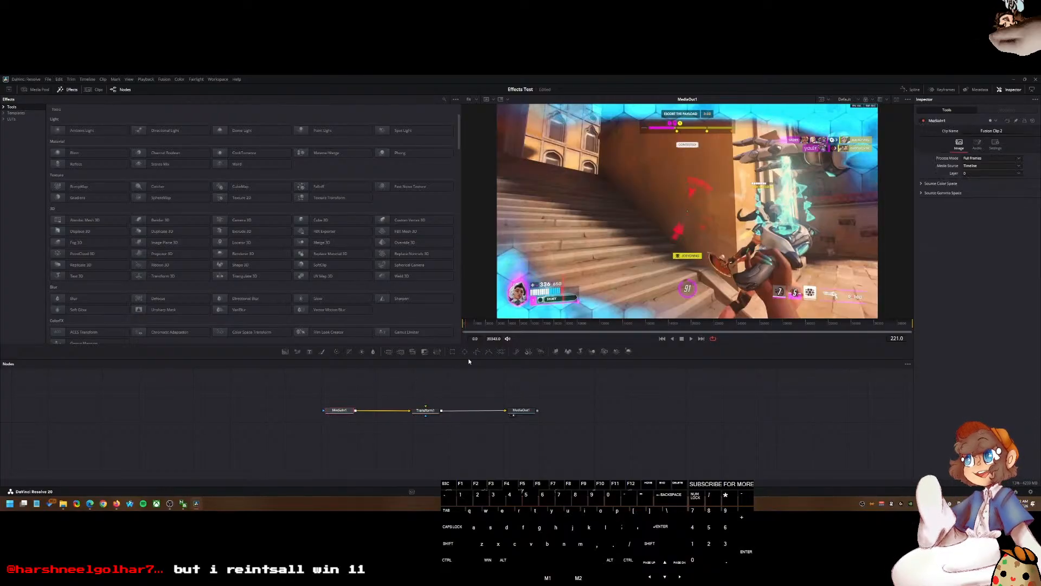
{"action": "left_click", "coordinate": [452, 351]}
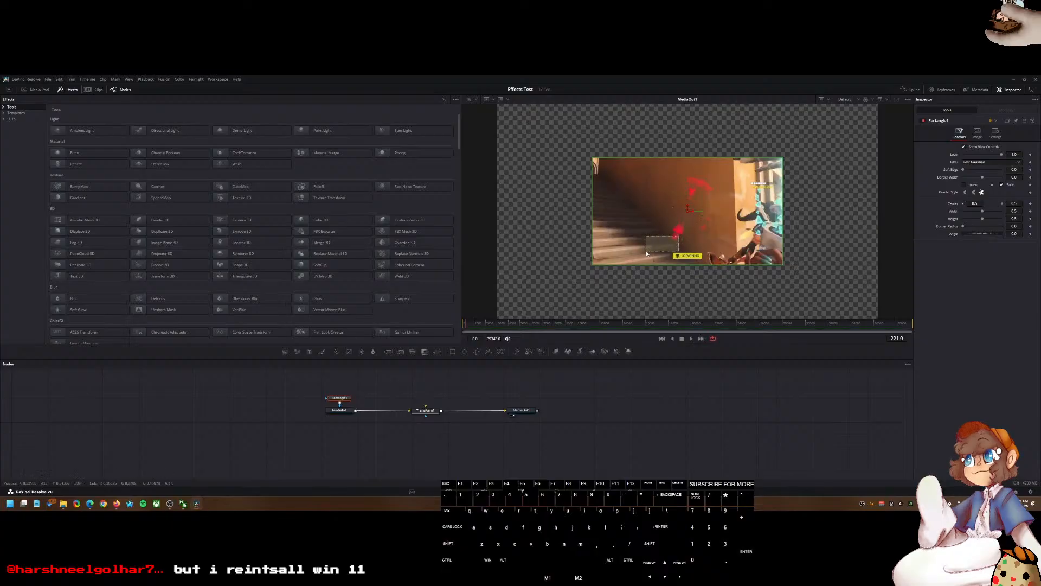
{"action": "left_click_drag", "start_coordinate": [693, 251], "coordinate": [580, 251]}
{"action": "left_click_drag", "start_coordinate": [579, 211], "coordinate": [590, 265]}
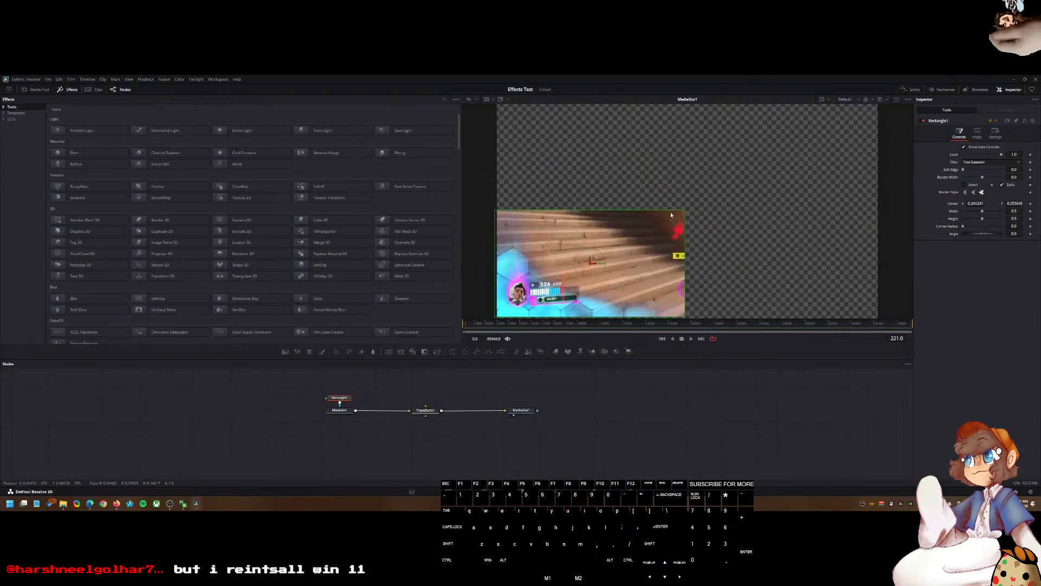
{"action": "left_click_drag", "start_coordinate": [684, 209], "coordinate": [630, 235]}
{"action": "left_click_drag", "start_coordinate": [593, 264], "coordinate": [544, 290]}
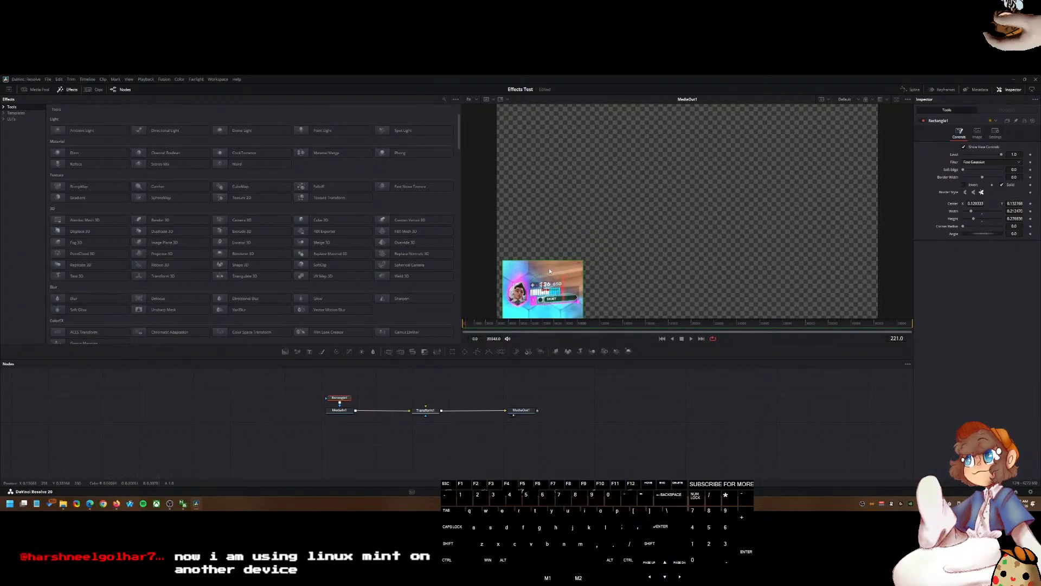
Step: Show MediaOut1 in the viewer and zoom in on the masked health bar
{"action": "key", "text": "1"}
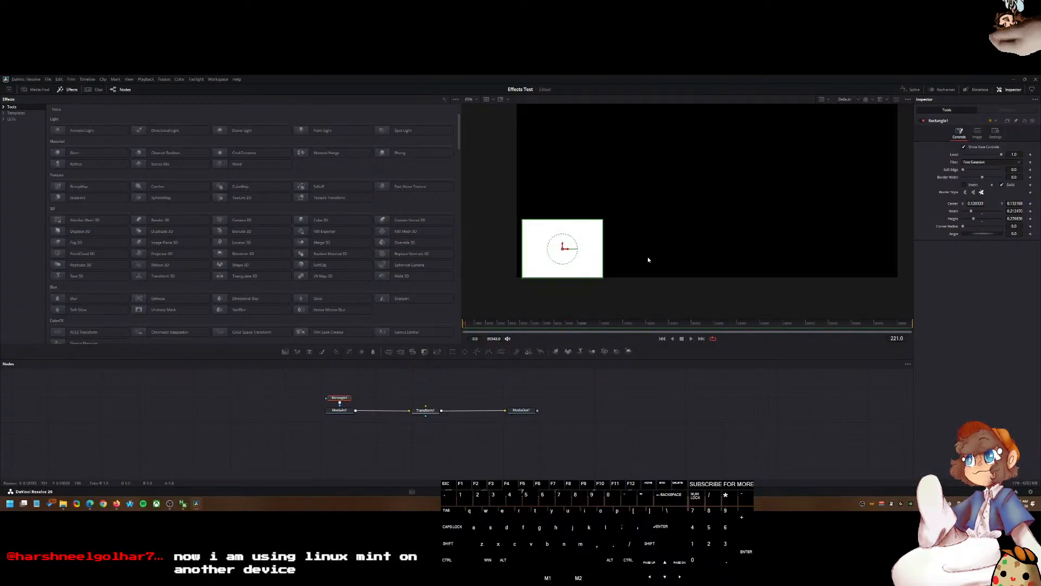
{"action": "key", "text": "1"}
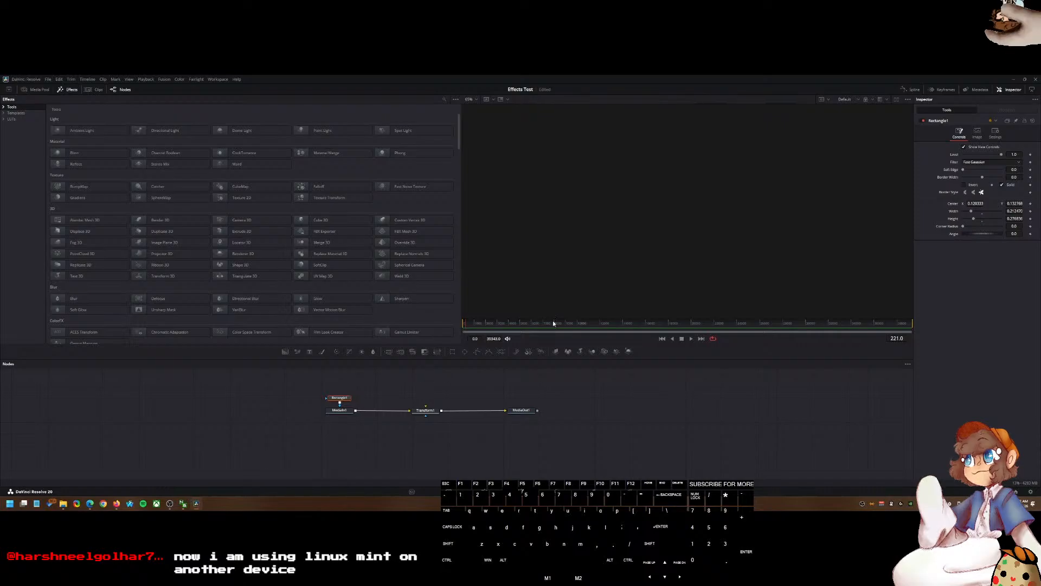
{"action": "left_click", "coordinate": [333, 412]}
{"action": "left_click", "coordinate": [514, 413]}
{"action": "key", "text": "1"}
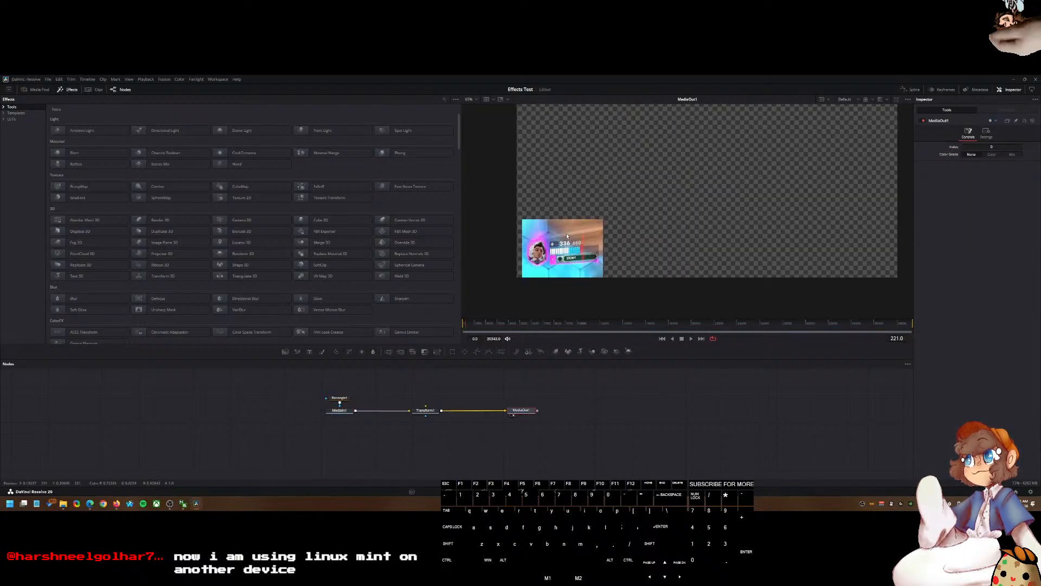
{"action": "scroll", "coordinate": [556, 252], "scroll_direction": "up", "scroll_amount": 3}
{"action": "left_click_drag", "start_coordinate": [556, 252], "coordinate": [629, 245]}
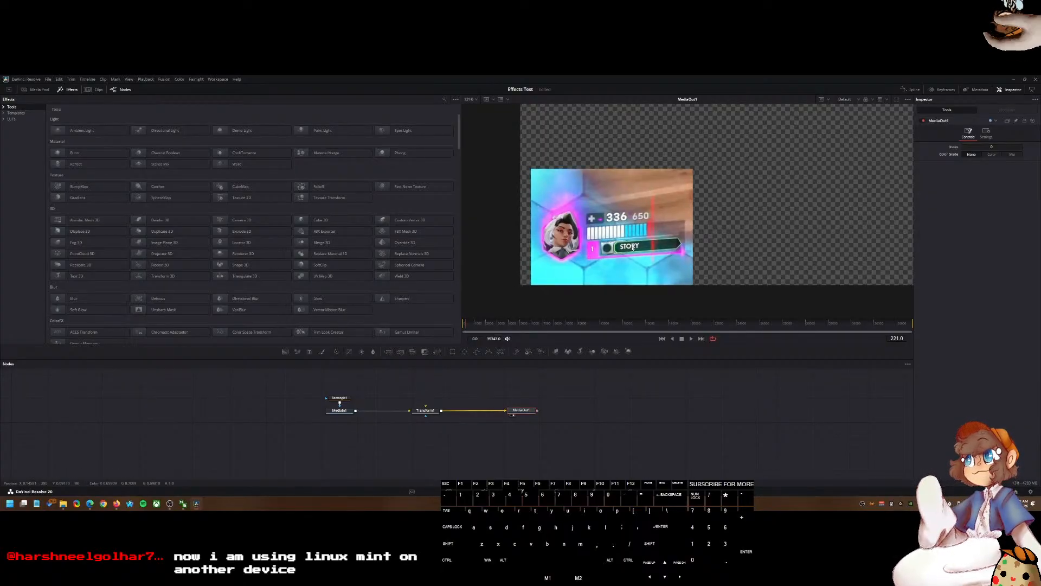
Step: Select the rectangle mask and resize it in the viewer to frame the health bar more closely
{"action": "left_click", "coordinate": [345, 398]}
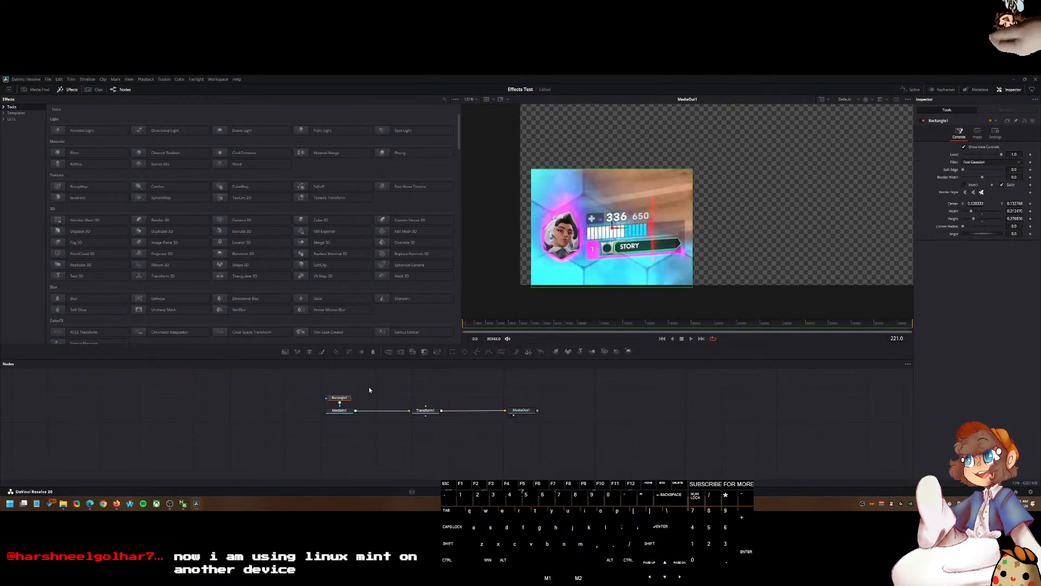
{"action": "left_click_drag", "start_coordinate": [603, 175], "coordinate": [605, 189]}
{"action": "left_click_drag", "start_coordinate": [613, 230], "coordinate": [613, 236]}
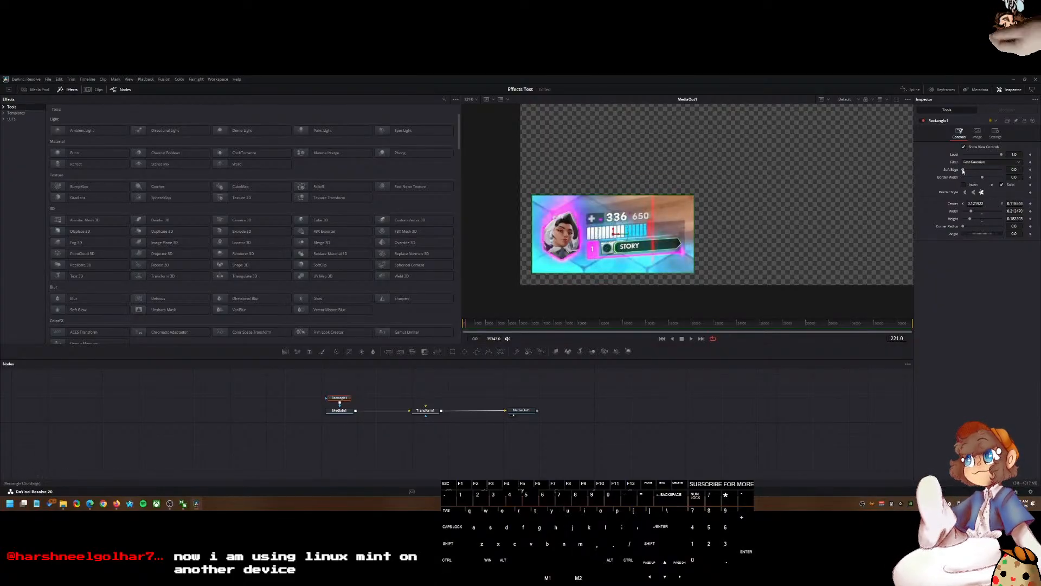
Step: Set the rectangle mask's soft edge to 0.025
{"action": "left_click_drag", "start_coordinate": [963, 170], "coordinate": [967, 171]}
{"action": "left_click", "coordinate": [1009, 170]}
{"action": "type", "text": "0.025"}
{"action": "key", "text": "Tab"}
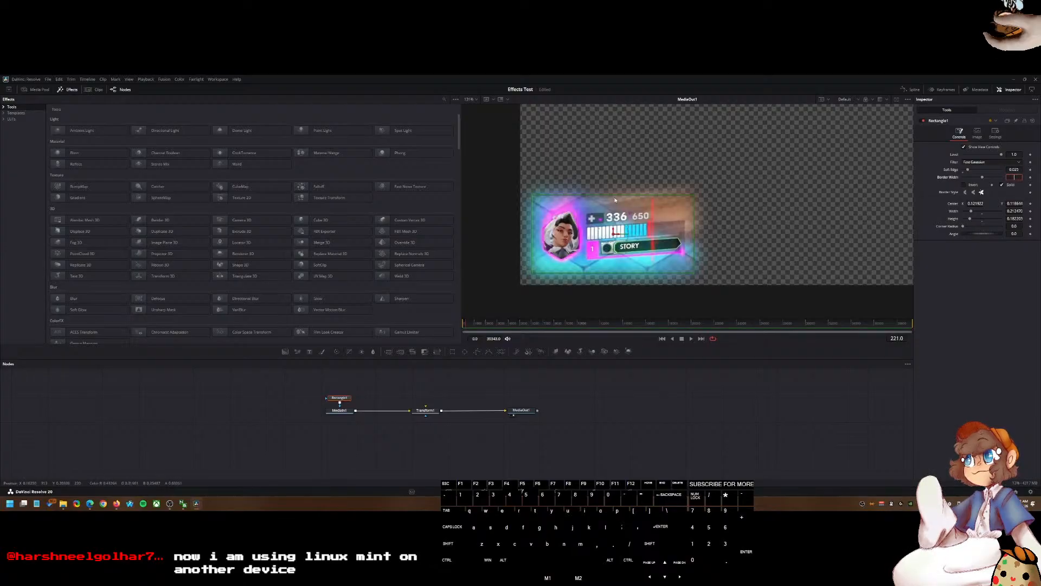
Step: Set the rectangle's border width to about 0.063 and try the different border style options
{"action": "left_click", "coordinate": [983, 177]}
{"action": "mouse_move", "coordinate": [983, 178]}
{"action": "left_mouse_down"}
{"action": "mouse_move", "coordinate": [1000, 184]}
{"action": "mouse_move", "coordinate": [988, 179]}
{"action": "left_mouse_up"}
{"action": "left_click", "coordinate": [965, 185]}
{"action": "left_click", "coordinate": [967, 185]}
{"action": "left_click", "coordinate": [965, 193]}
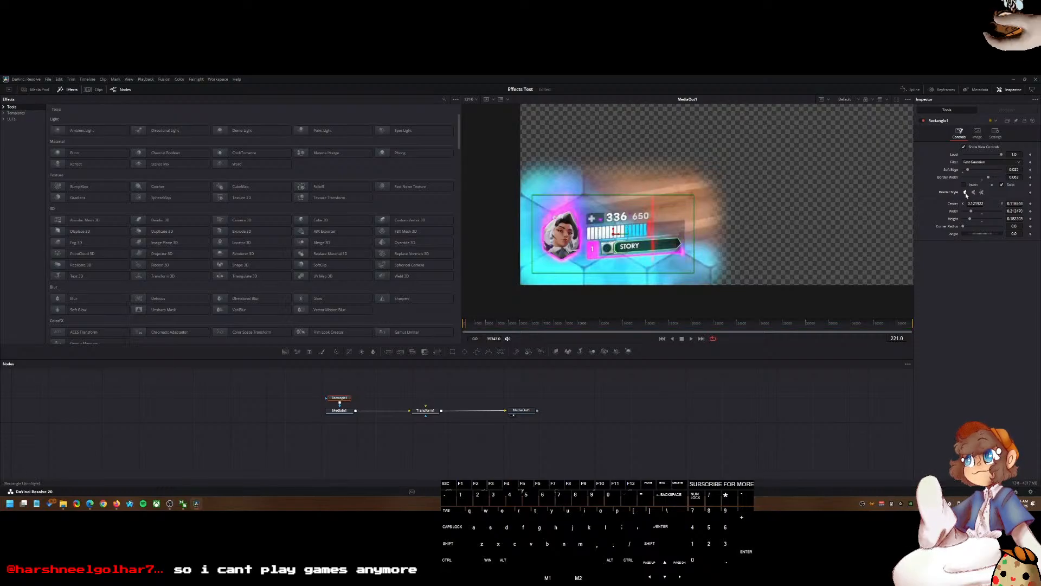
{"action": "left_click", "coordinate": [973, 193]}
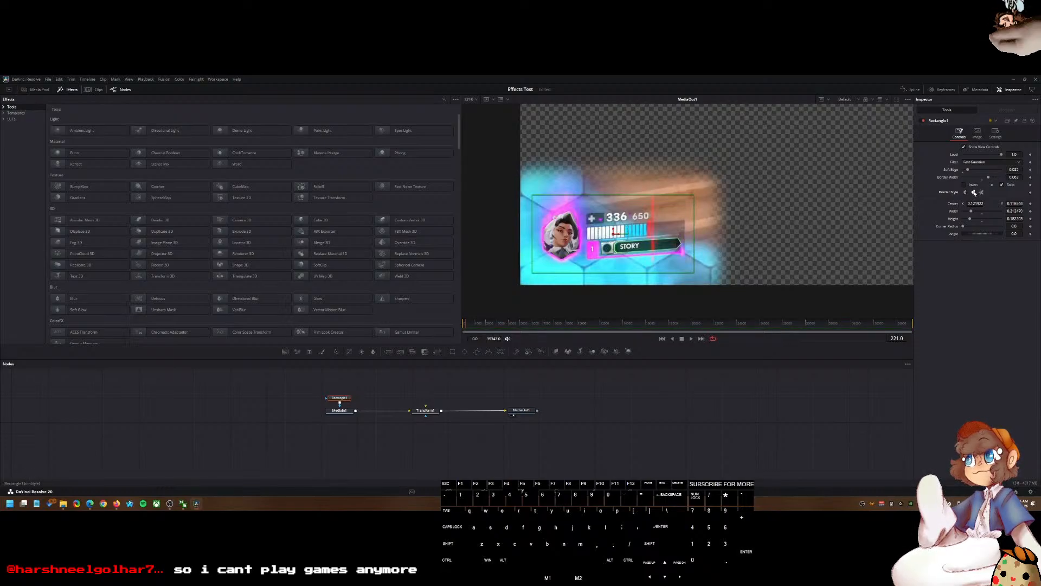
{"action": "left_click", "coordinate": [965, 192]}
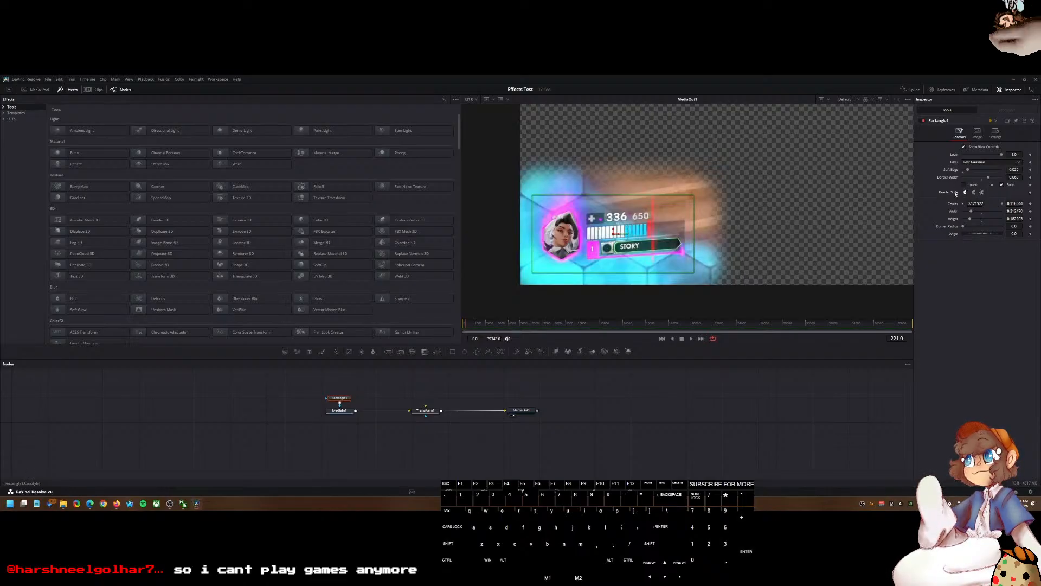
Step: Re-enter a 0.025 soft edge, then shrink and reposition the rectangle mask snugly around the health bar
{"action": "left_click_drag", "start_coordinate": [967, 171], "coordinate": [967, 173]}
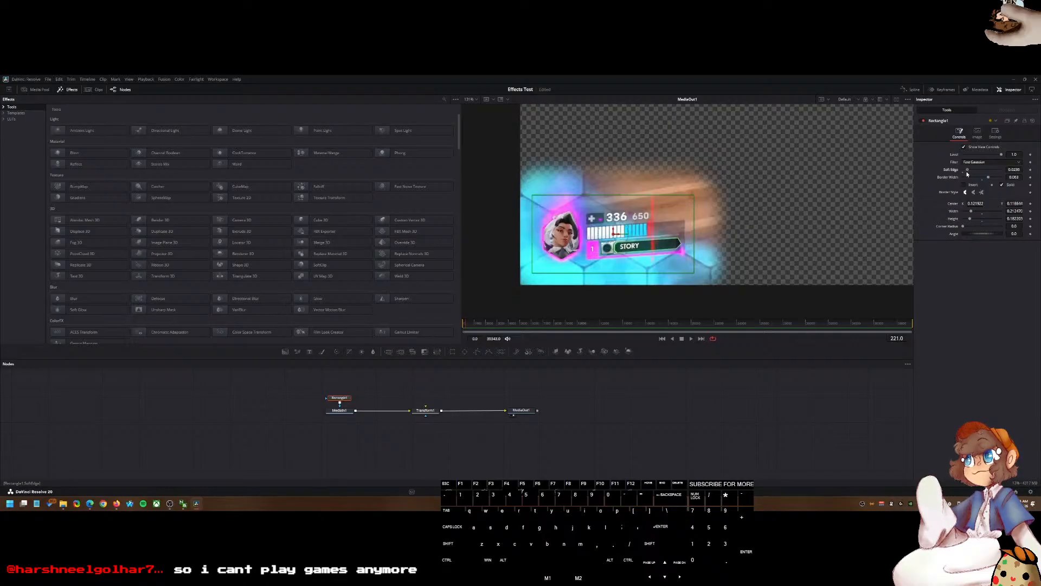
{"action": "left_click", "coordinate": [1013, 170]}
{"action": "type", "text": "0.025"}
{"action": "key", "text": "Tab"}
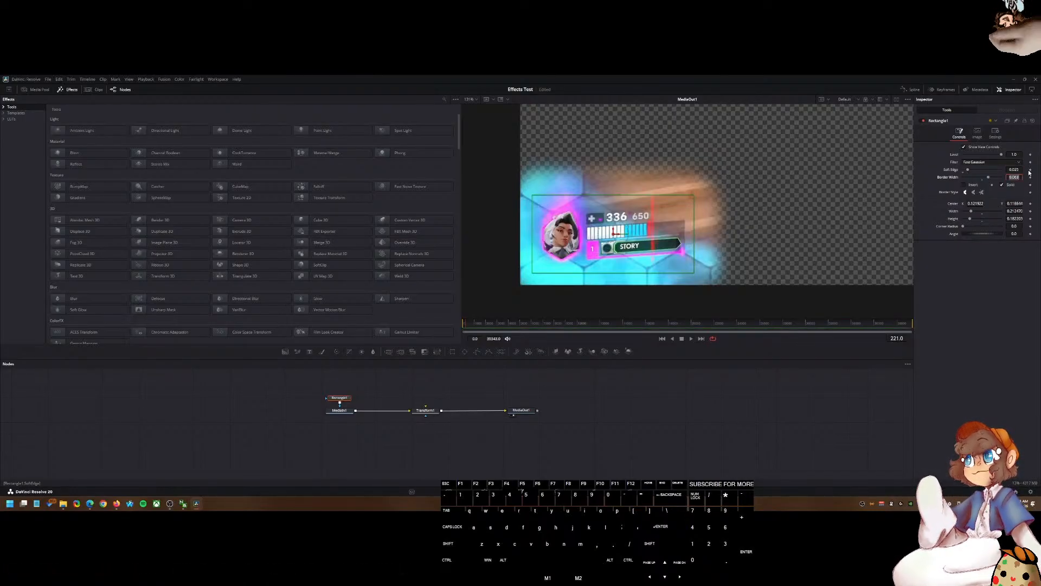
{"action": "left_click_drag", "start_coordinate": [696, 198], "coordinate": [671, 221]}
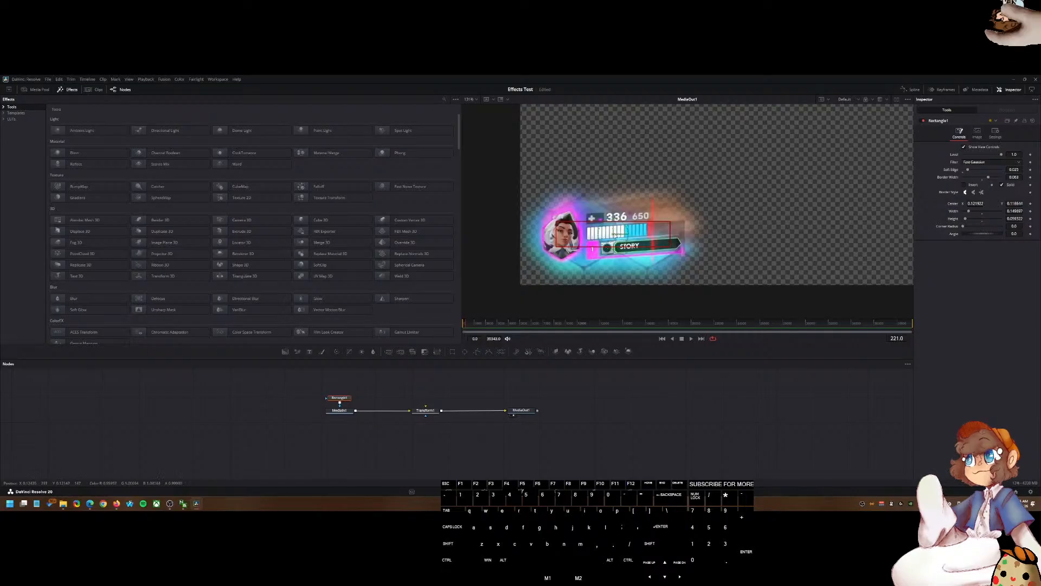
{"action": "left_click_drag", "start_coordinate": [616, 234], "coordinate": [616, 244]}
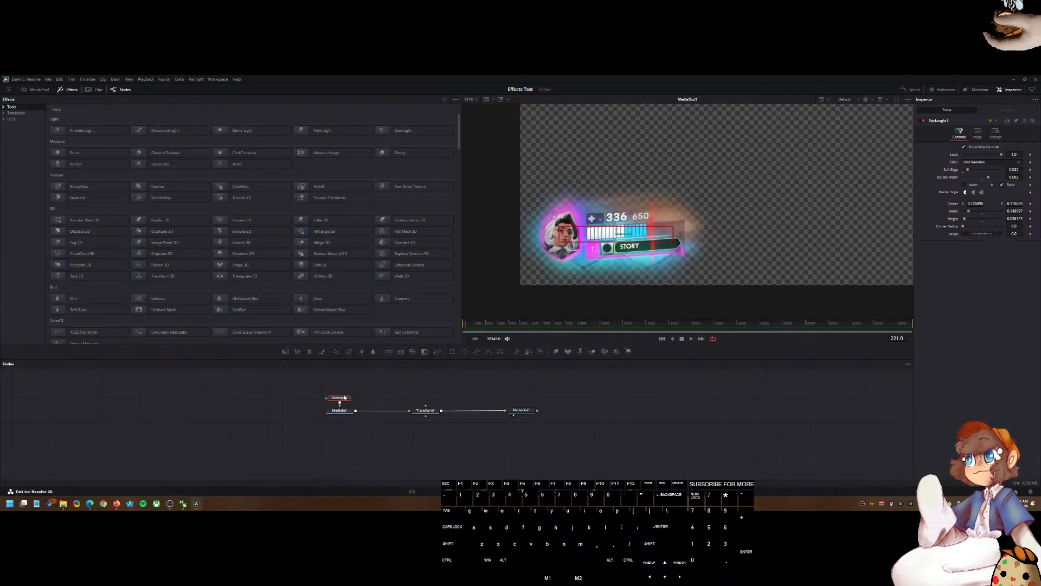
Step: Move the Rectangle1 node in front of MediaIn1 in the node tree
{"action": "mouse_move", "coordinate": [344, 398]}
{"action": "left_mouse_down"}
{"action": "mouse_move", "coordinate": [385, 413]}
{"action": "mouse_move", "coordinate": [297, 412]}
{"action": "mouse_move", "coordinate": [339, 412]}
{"action": "left_mouse_up"}
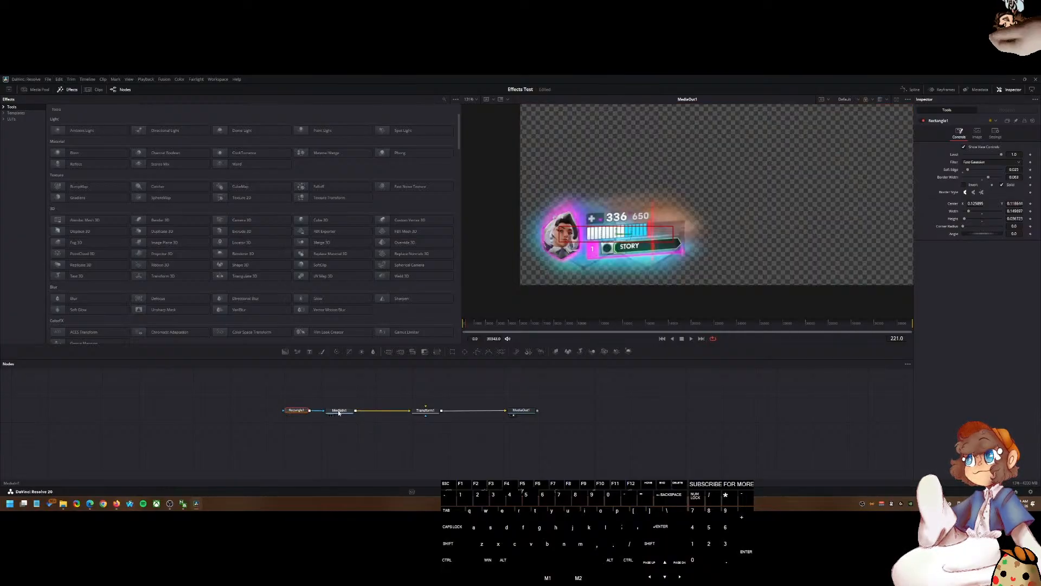
{"action": "left_click", "coordinate": [299, 412]}
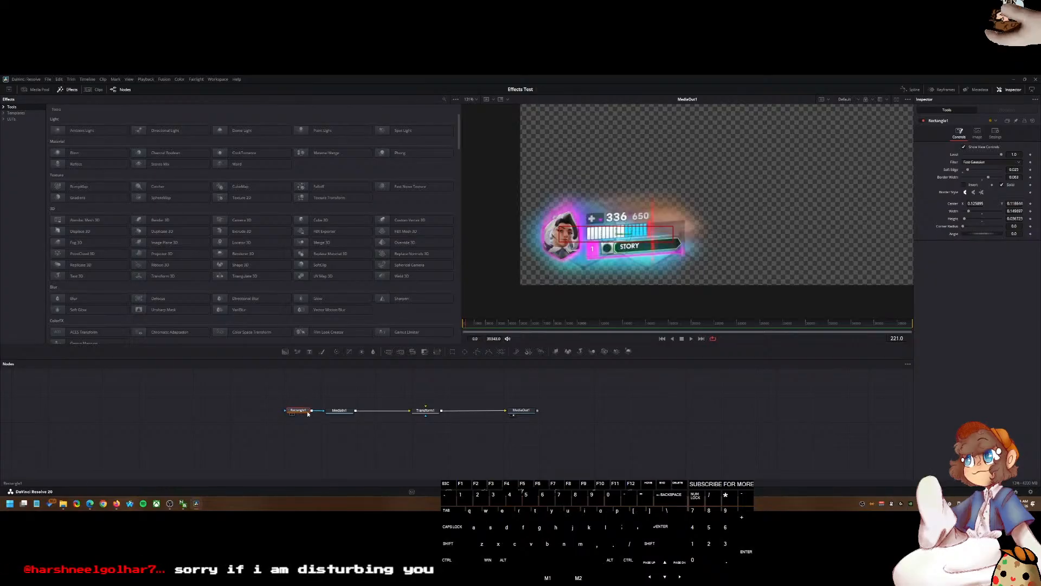
{"action": "left_click", "coordinate": [427, 413], "text": "ctrl"}
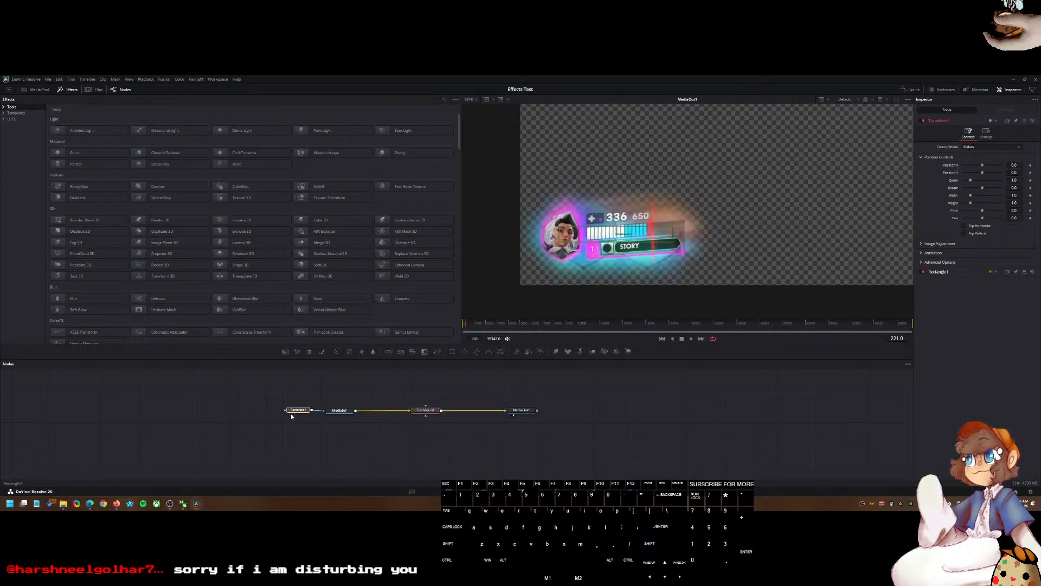
{"action": "right_click", "coordinate": [430, 417]}
{"action": "mouse_move", "coordinate": [449, 400]}
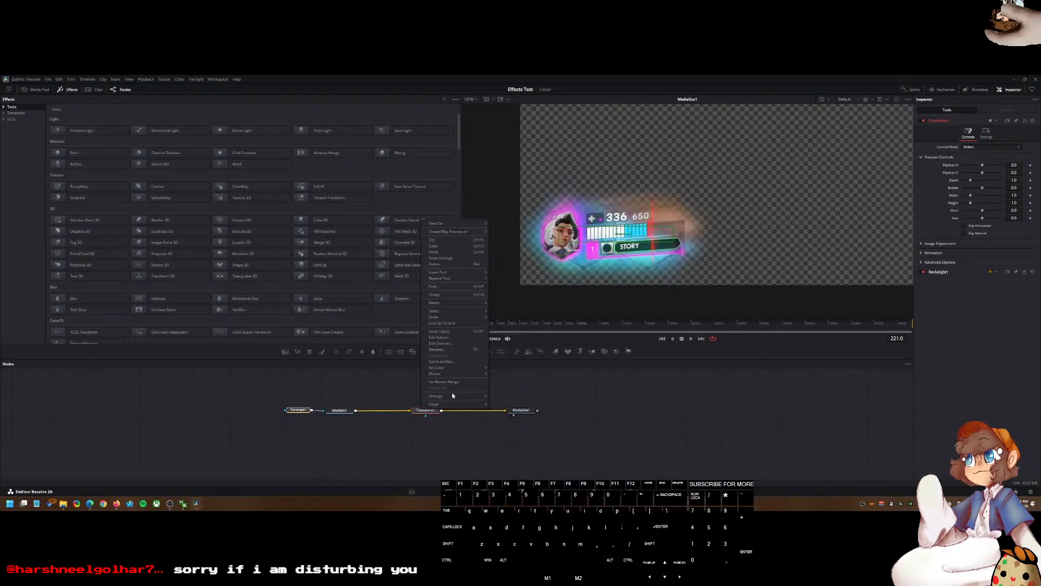
{"action": "mouse_move", "coordinate": [443, 302]}
{"action": "key", "text": "Escape"}
{"action": "left_click", "coordinate": [296, 412]}
{"action": "left_click_drag", "start_coordinate": [295, 416], "coordinate": [302, 414]}
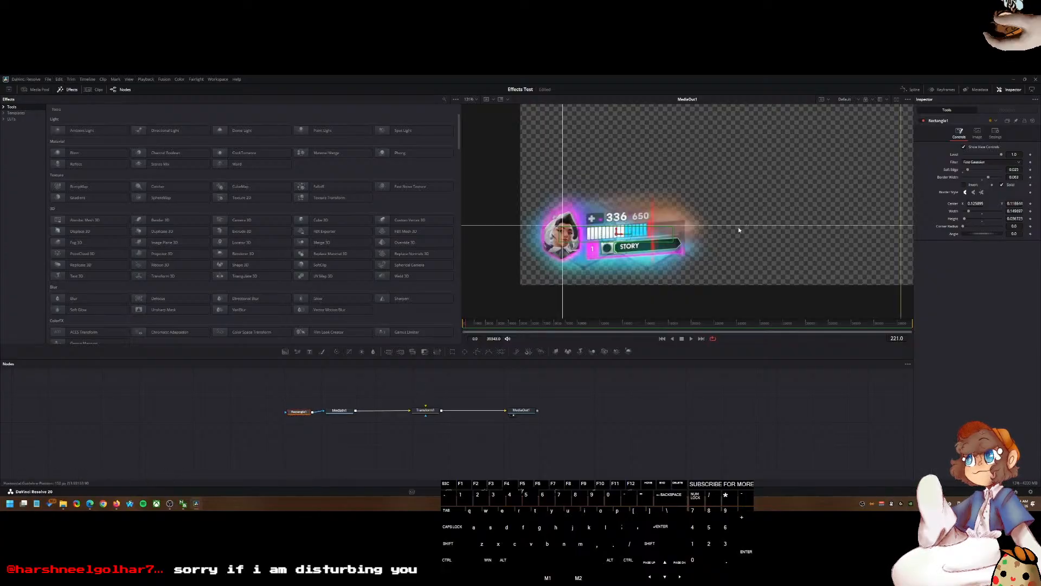
{"action": "key", "text": "2"}
{"action": "key", "text": "2"}
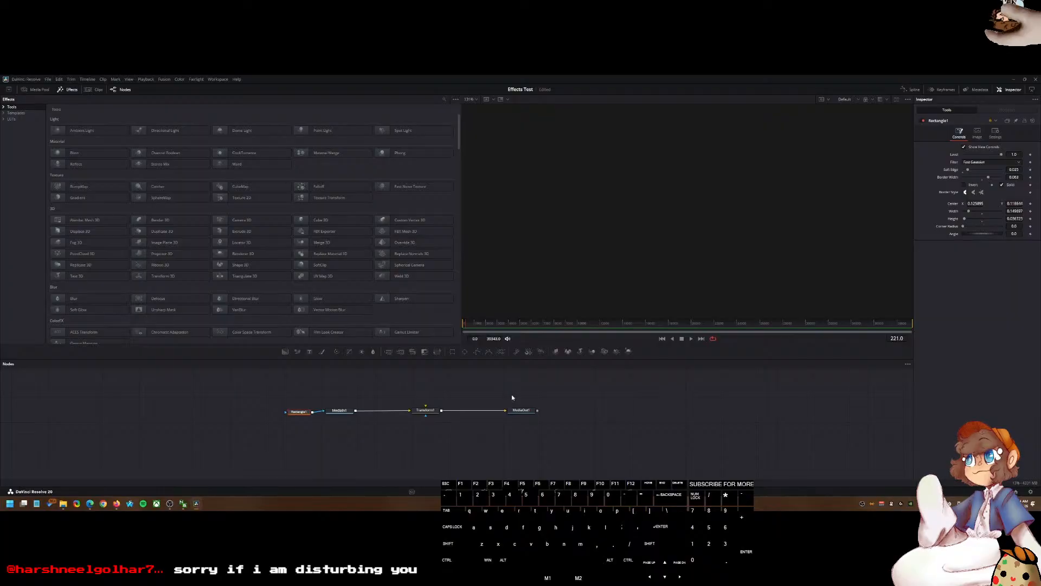
{"action": "key", "text": "ctrl+alt+k"}
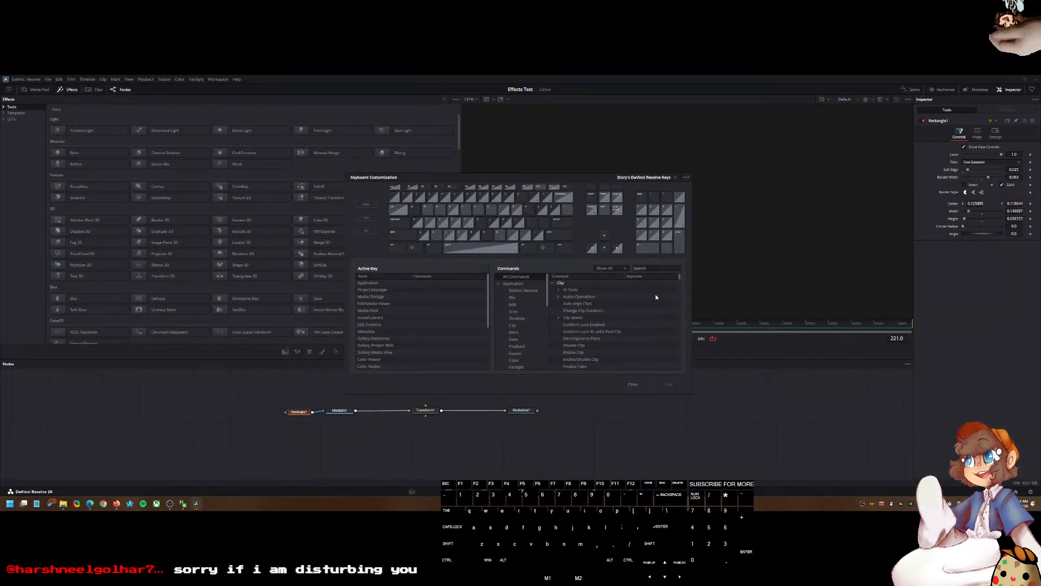
{"action": "left_click", "coordinate": [638, 383]}
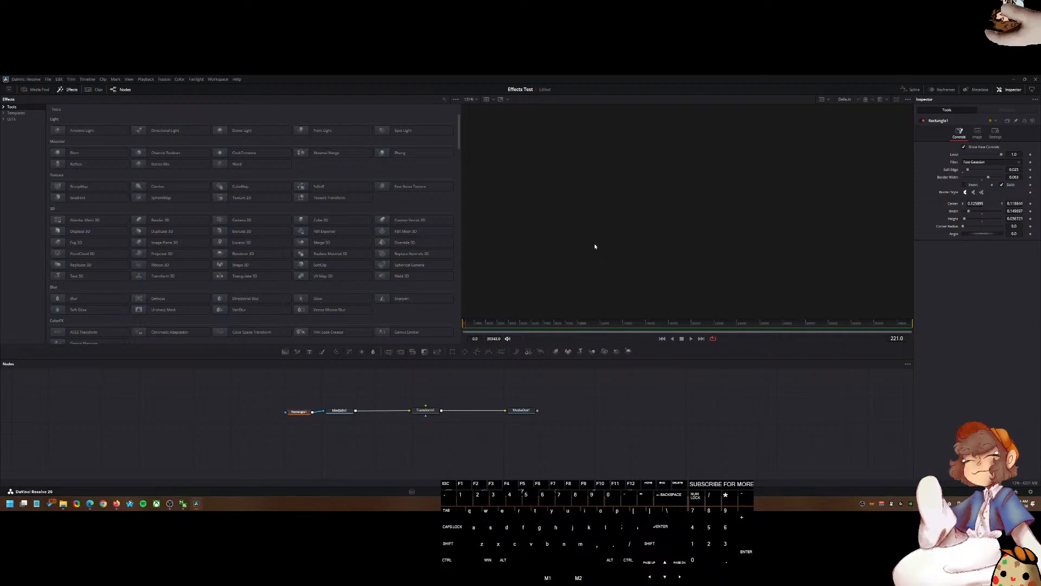
Step: View the Transform node's output in the viewer and zoom out to see the whole frame
{"action": "left_click_drag", "start_coordinate": [307, 413], "coordinate": [308, 413]}
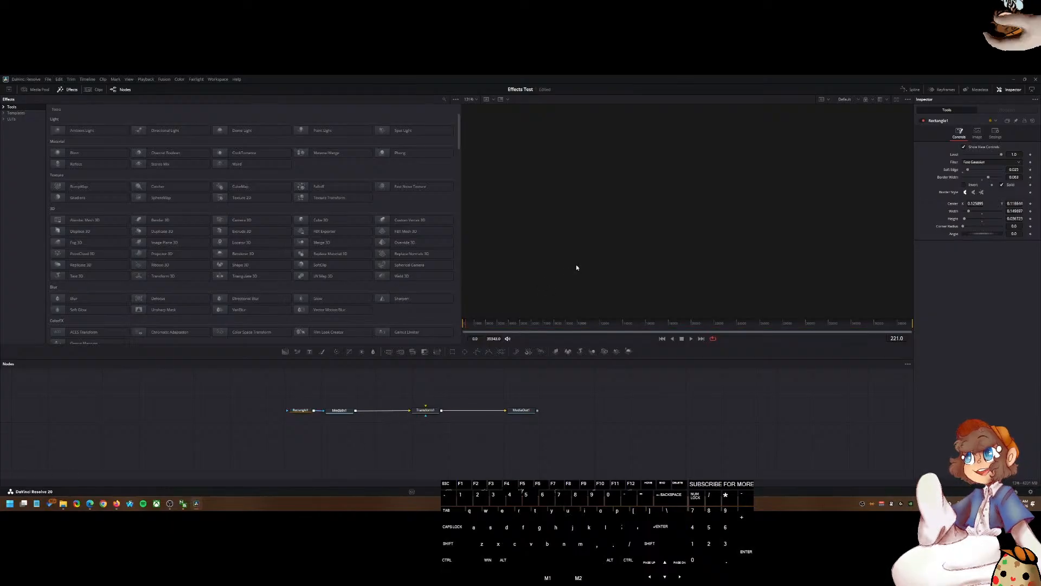
{"action": "left_click", "coordinate": [516, 413]}
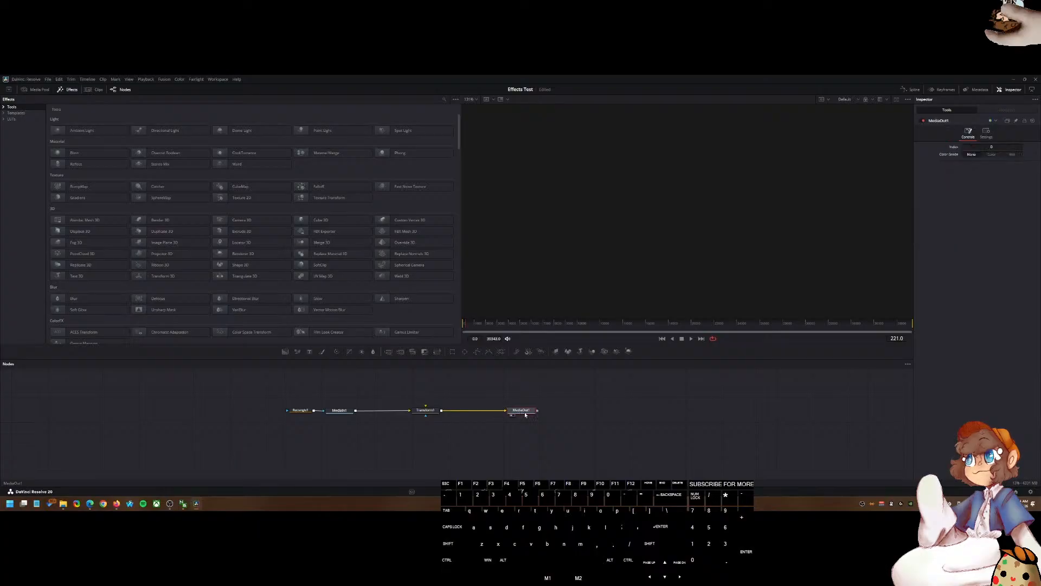
{"action": "left_click", "coordinate": [298, 409]}
{"action": "left_click", "coordinate": [428, 412]}
{"action": "scroll", "coordinate": [635, 265], "scroll_direction": "down", "scroll_amount": 5}
{"action": "scroll", "coordinate": [638, 260], "scroll_direction": "up", "scroll_amount": 4}
{"action": "scroll", "coordinate": [640, 258], "scroll_direction": "down", "scroll_amount": 5}
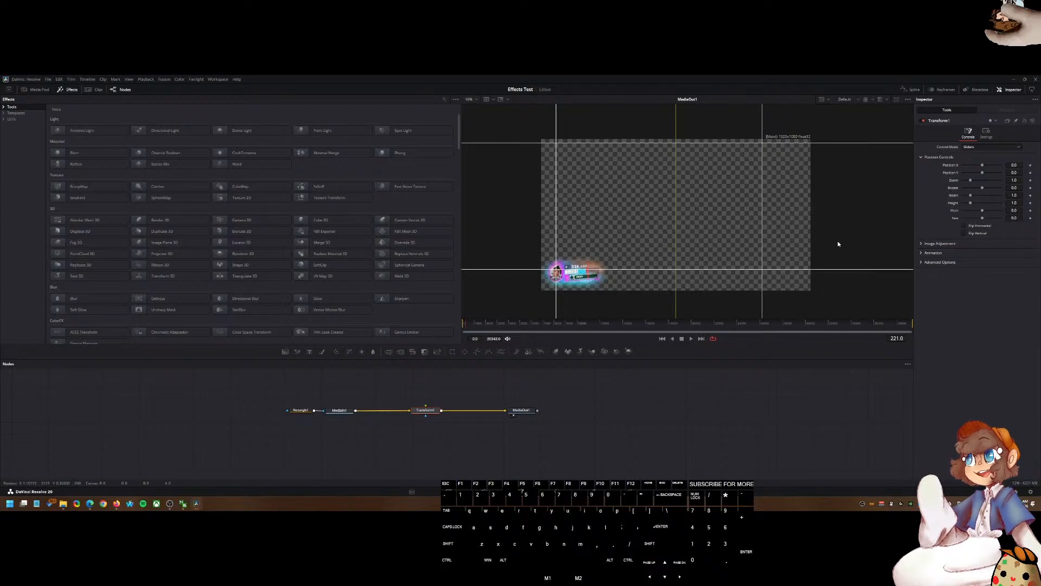
{"action": "left_click_drag", "start_coordinate": [838, 243], "coordinate": [816, 253]}
{"action": "key", "text": "grave"}
{"action": "left_click", "coordinate": [521, 411]}
{"action": "key", "text": "shift+1"}
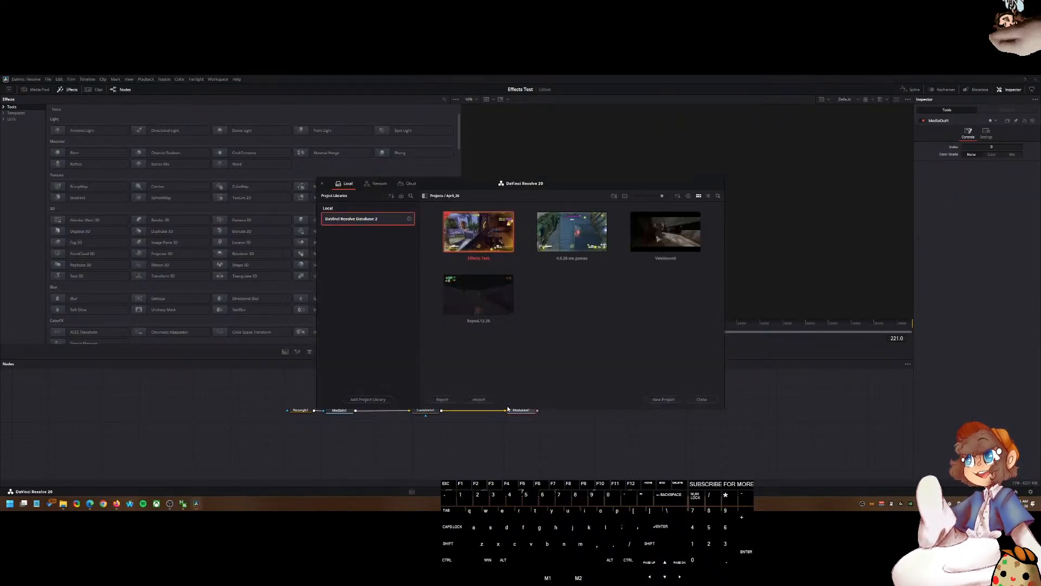
{"action": "key", "text": "Escape"}
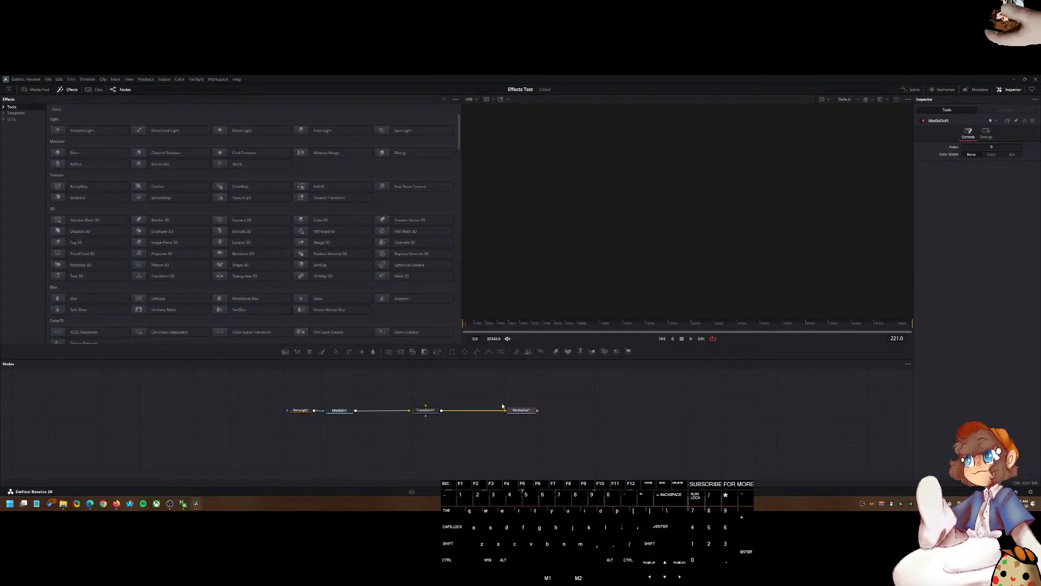
Step: Look up the commands assigned to the period, comma and M keys in Keyboard Customization
{"action": "key", "text": "ctrl+alt+k"}
{"action": "key", "text": "period"}
{"action": "key", "text": "comma"}
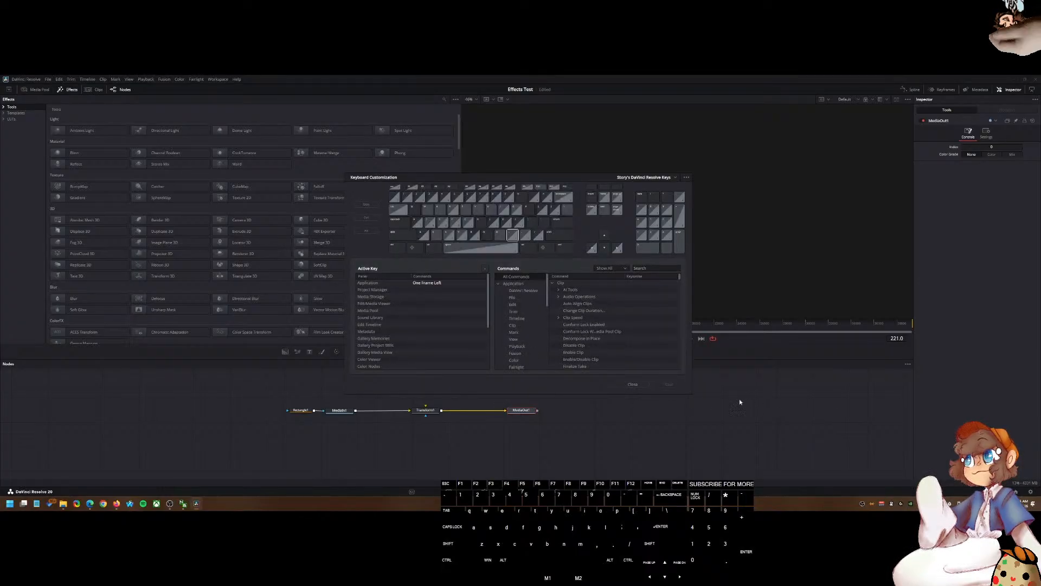
{"action": "key", "text": "m"}
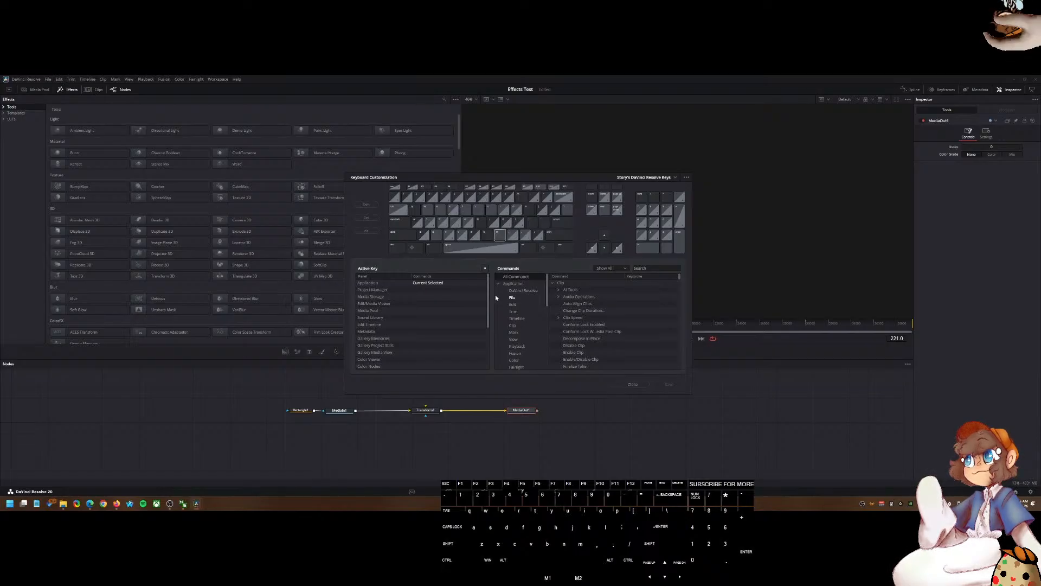
{"action": "key", "text": "comma"}
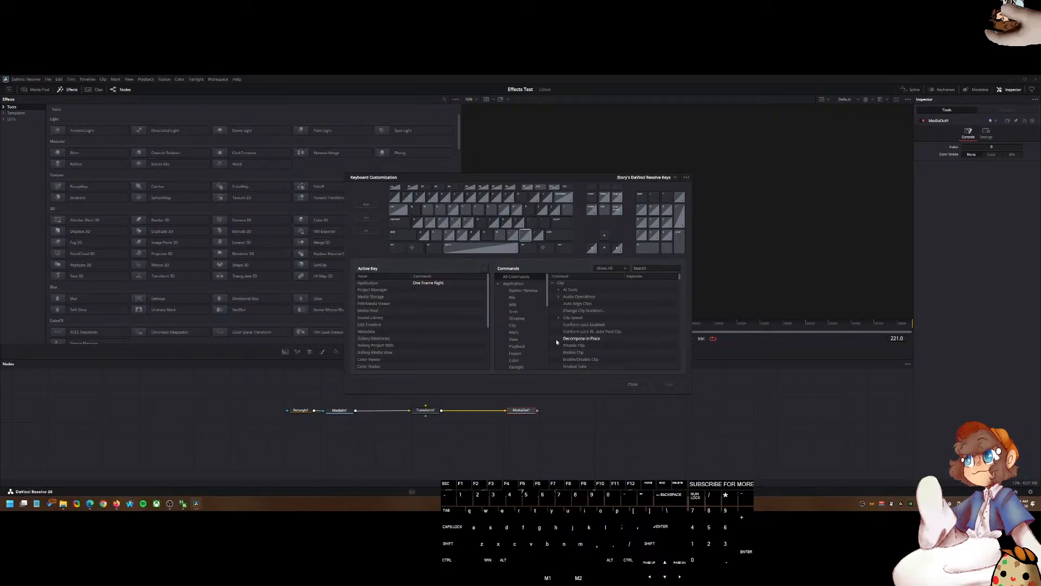
{"action": "left_click", "coordinate": [633, 384]}
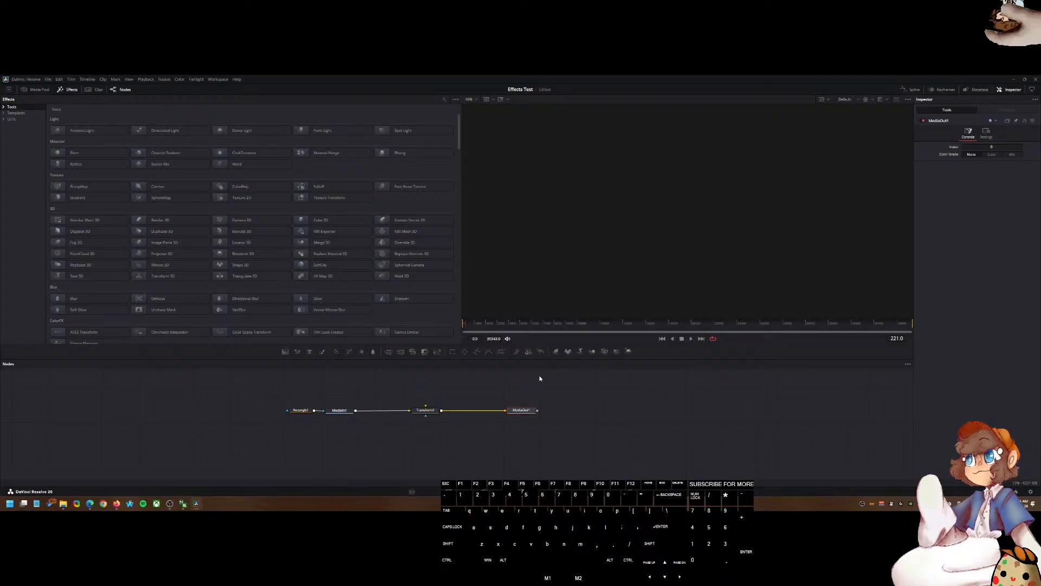
Step: Shift and scale the health bar toward the frame centre using the Transform node's position and size controls
{"action": "left_click", "coordinate": [512, 415]}
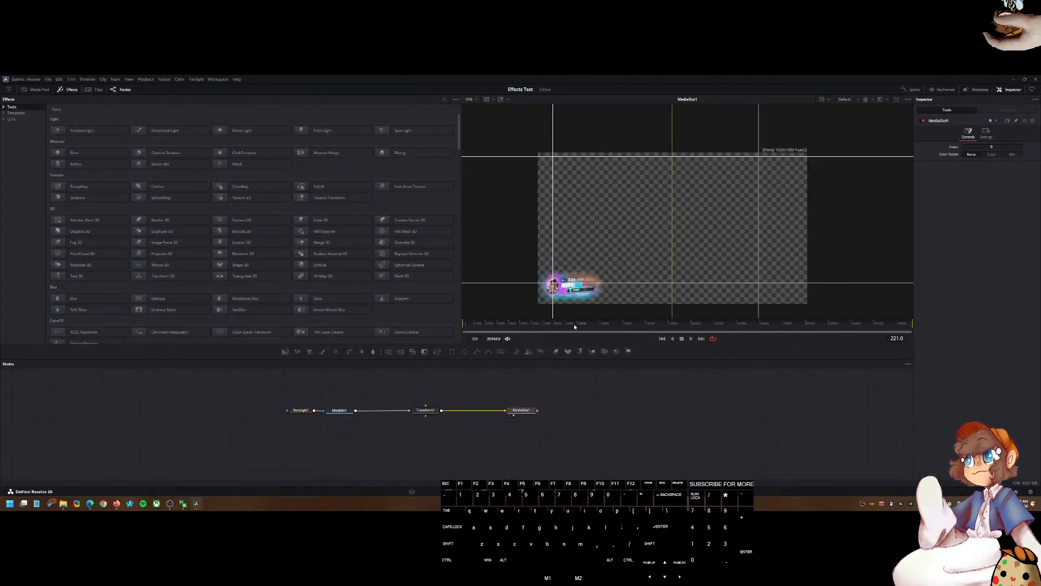
{"action": "left_click", "coordinate": [427, 413]}
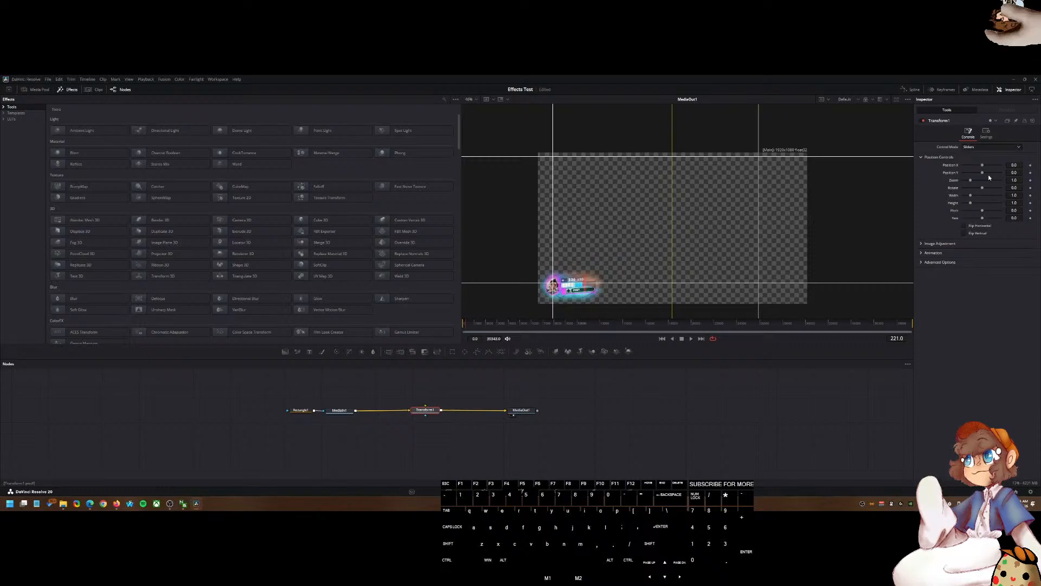
{"action": "left_click_drag", "start_coordinate": [982, 165], "coordinate": [1014, 166]}
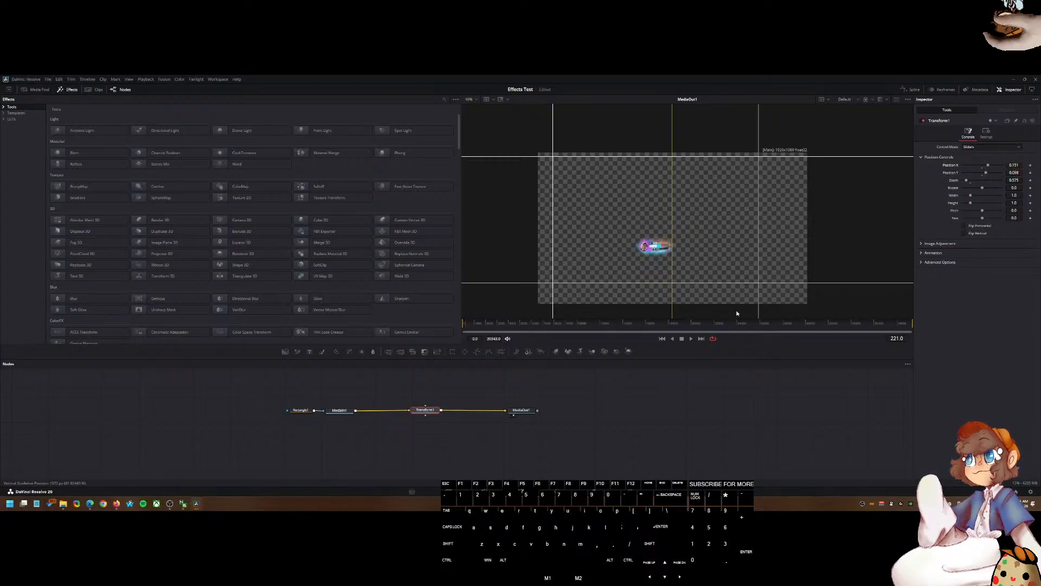
Step: Select the Rectangle1 and Transform1 nodes and create a macro from them
{"action": "left_click", "coordinate": [303, 410], "text": "ctrl"}
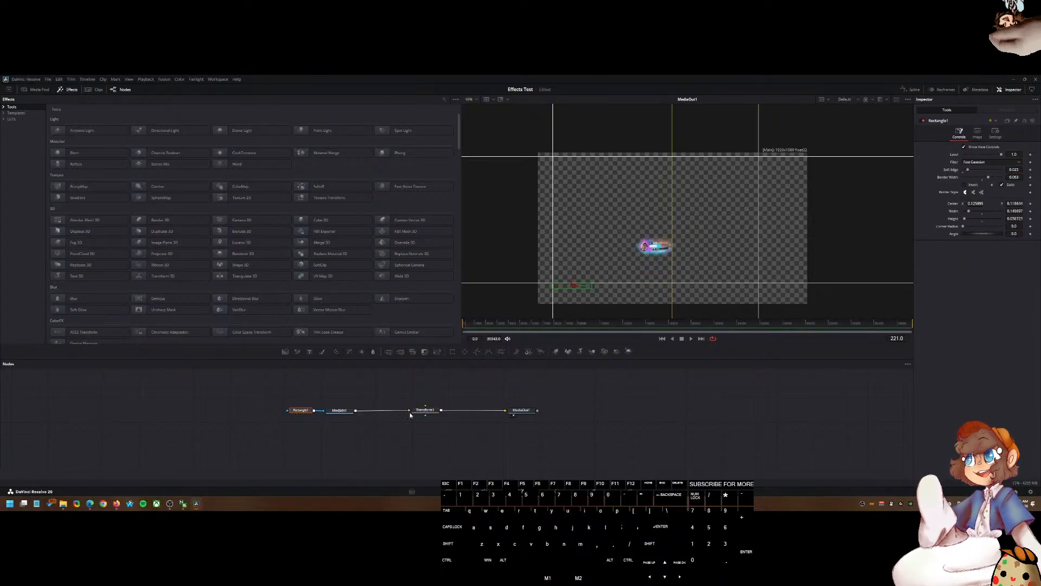
{"action": "right_click", "coordinate": [432, 408]}
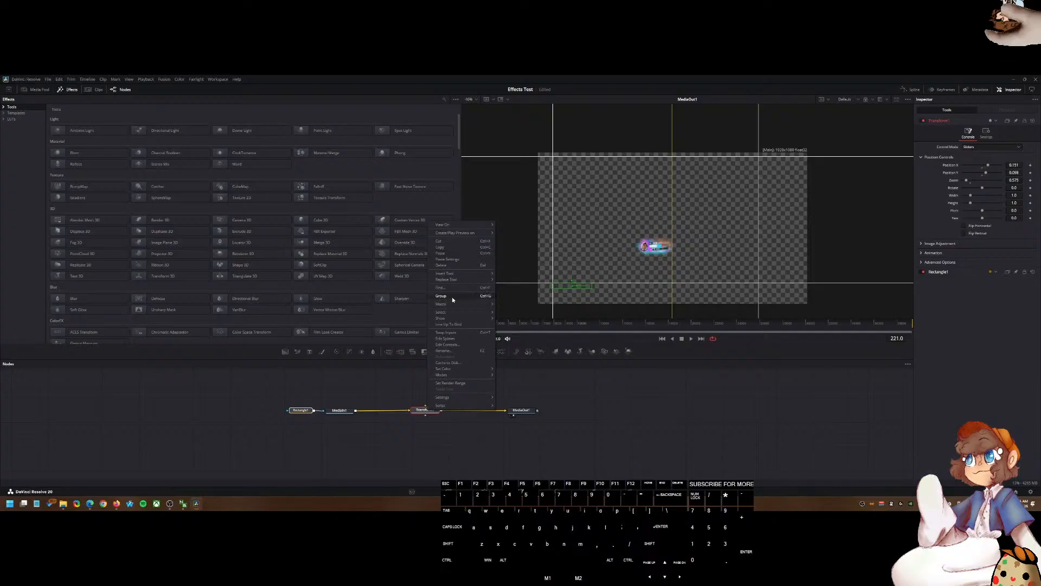
{"action": "mouse_move", "coordinate": [455, 301]}
{"action": "left_click", "coordinate": [515, 305]}
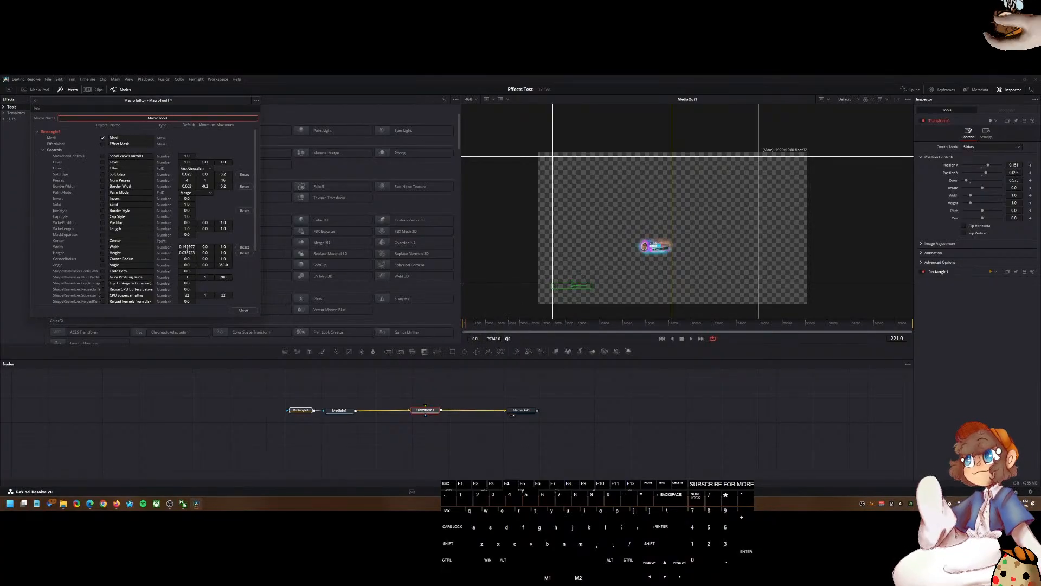
Step: Enable the Effect Mask input for the macro and expand the Transform1 section in the Macro Editor
{"action": "left_click_drag", "start_coordinate": [133, 102], "coordinate": [587, 206]}
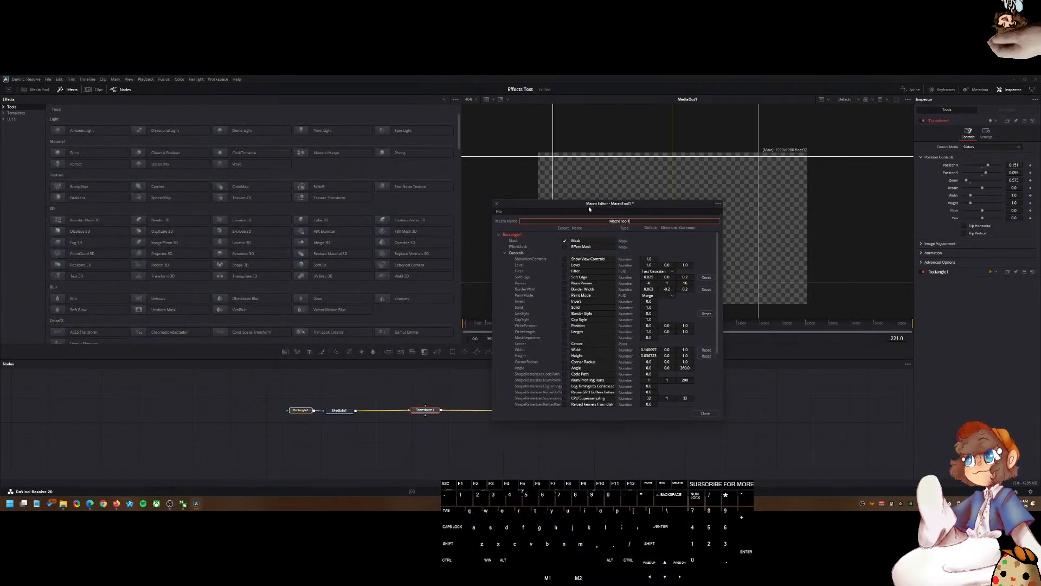
{"action": "left_click", "coordinate": [565, 247]}
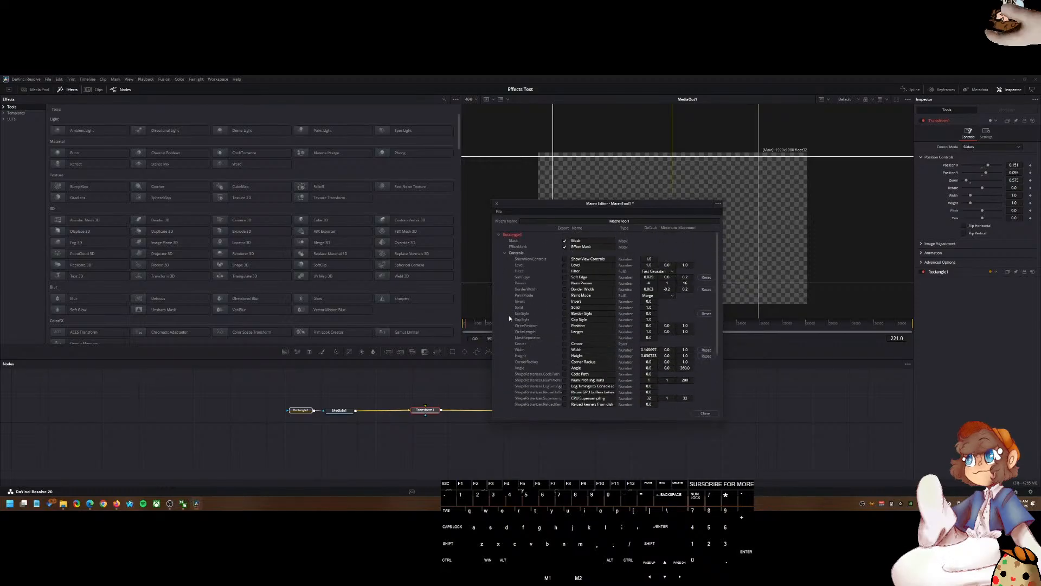
{"action": "scroll", "coordinate": [509, 314], "scroll_direction": "down", "scroll_amount": 3}
{"action": "scroll", "coordinate": [538, 340], "scroll_direction": "up", "scroll_amount": 3}
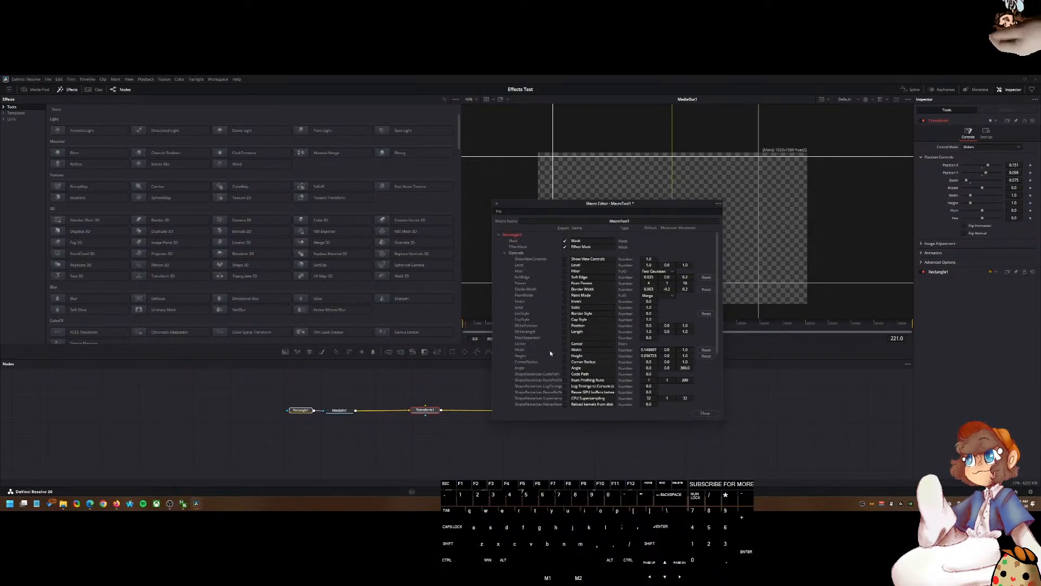
{"action": "scroll", "coordinate": [551, 353], "scroll_direction": "down", "scroll_amount": 3}
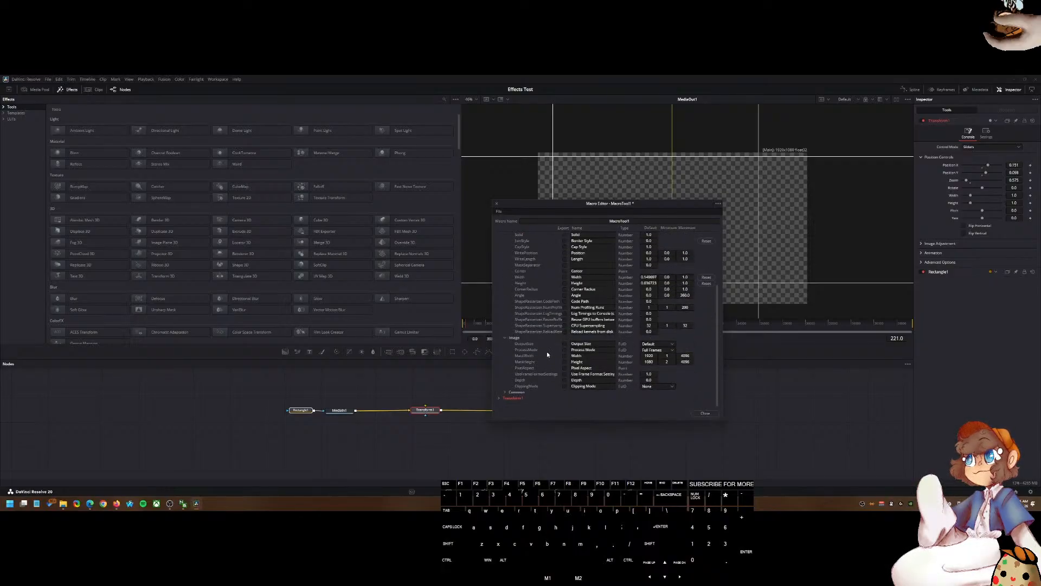
{"action": "left_click", "coordinate": [499, 398]}
Step: Check the Rectangle1 control parameters in the Macro Editor to expose them in the macro
{"action": "scroll", "coordinate": [523, 387], "scroll_direction": "down", "scroll_amount": 3}
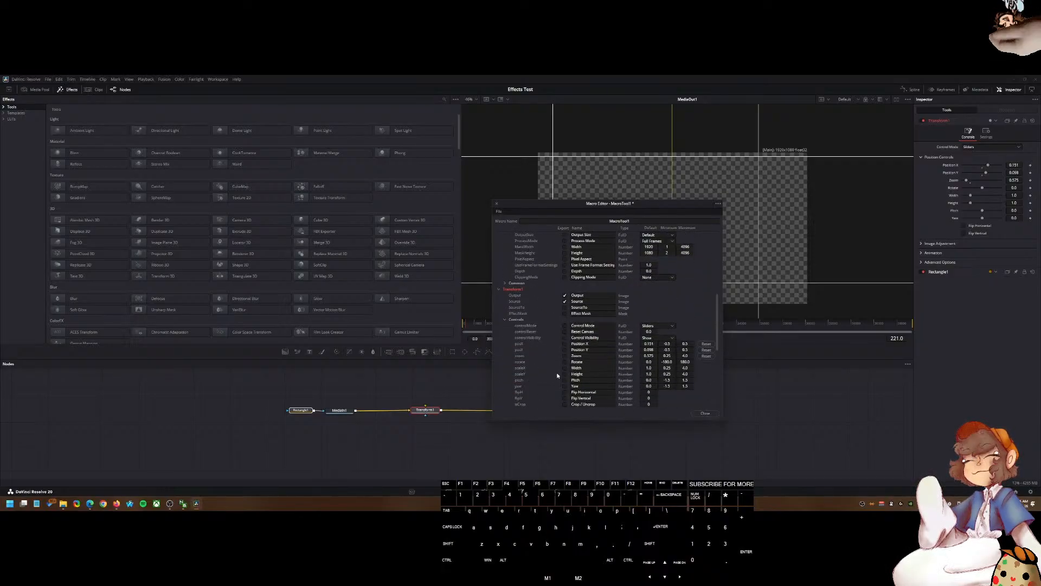
{"action": "scroll", "coordinate": [555, 374], "scroll_direction": "down", "scroll_amount": 3}
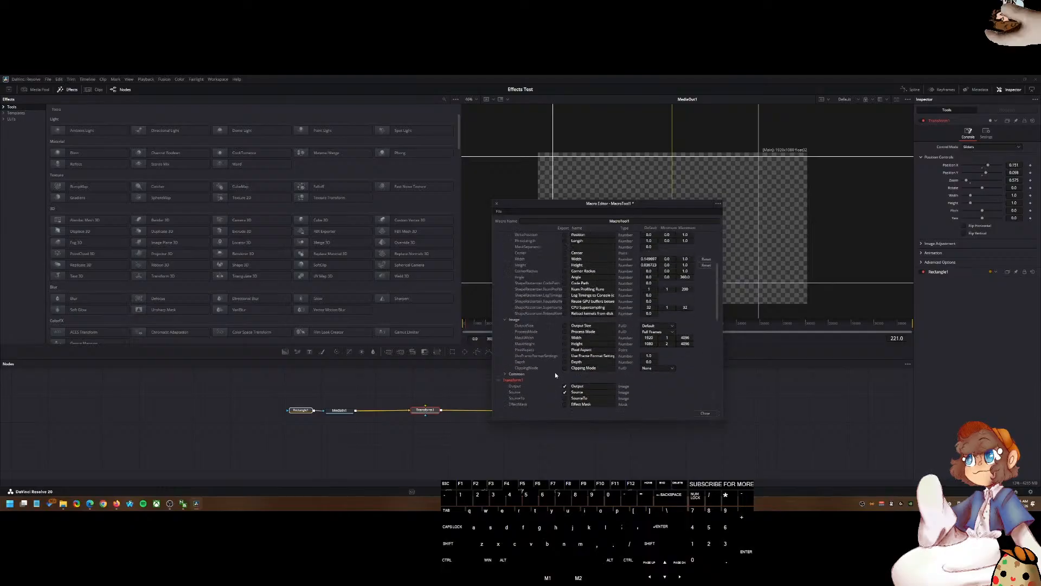
{"action": "scroll", "coordinate": [555, 372], "scroll_direction": "up", "scroll_amount": 10}
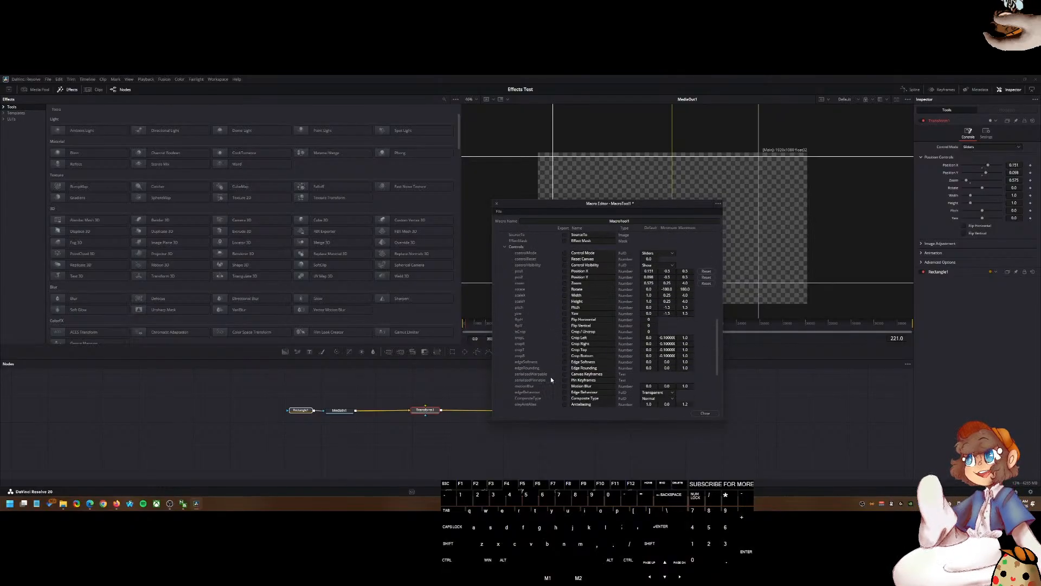
{"action": "left_click", "coordinate": [564, 258]}
{"action": "left_click", "coordinate": [565, 265]}
{"action": "left_click", "coordinate": [565, 271]}
{"action": "left_click", "coordinate": [564, 289]}
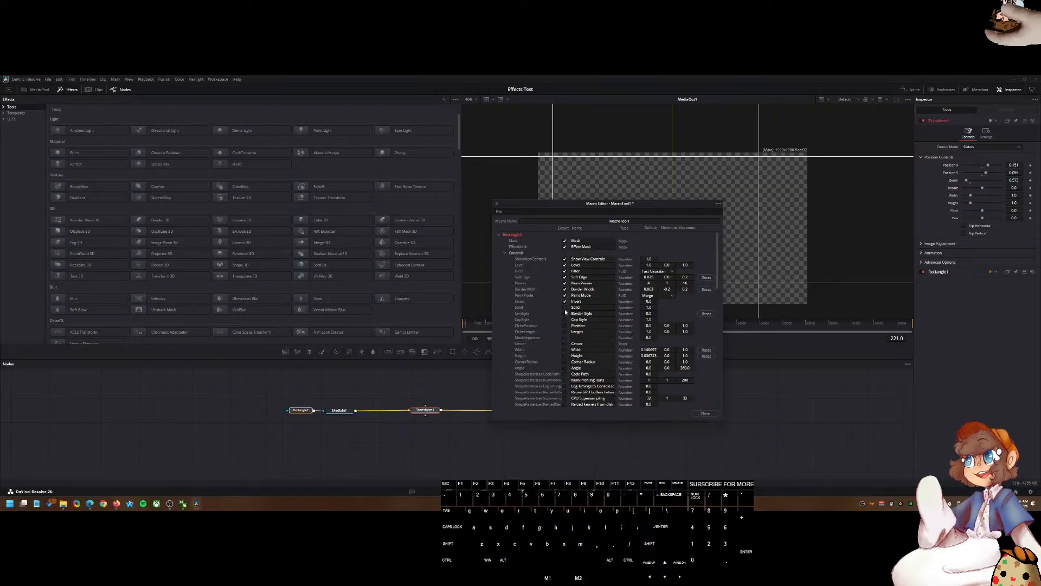
{"action": "left_click", "coordinate": [564, 319]}
{"action": "left_click", "coordinate": [565, 326]}
{"action": "left_click", "coordinate": [565, 331]}
{"action": "left_click", "coordinate": [564, 337]}
{"action": "left_click", "coordinate": [564, 361]}
{"action": "scroll", "coordinate": [565, 353], "scroll_direction": "down", "scroll_amount": 2}
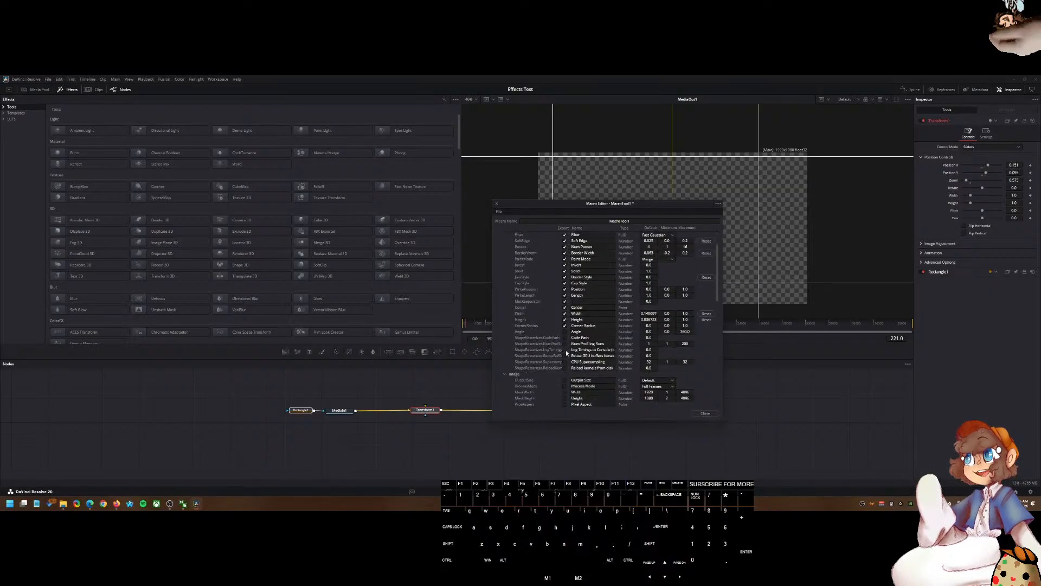
{"action": "left_click", "coordinate": [564, 331]}
{"action": "left_click", "coordinate": [564, 337]}
{"action": "left_click", "coordinate": [564, 343]}
{"action": "left_click", "coordinate": [564, 361]}
{"action": "left_click", "coordinate": [565, 367]}
{"action": "scroll", "coordinate": [564, 362], "scroll_direction": "down", "scroll_amount": 3}
{"action": "left_click", "coordinate": [565, 325]}
{"action": "left_click", "coordinate": [564, 332]}
{"action": "left_click", "coordinate": [565, 337]}
{"action": "left_click", "coordinate": [565, 344]}
{"action": "left_click", "coordinate": [564, 349]}
{"action": "left_click", "coordinate": [565, 355]}
{"action": "left_click", "coordinate": [564, 361]}
{"action": "left_click", "coordinate": [564, 367]}
Step: Check the Transform1 control parameters, including position, size, flip and crop settings, to expose them in the macro
{"action": "scroll", "coordinate": [565, 363], "scroll_direction": "down", "scroll_amount": 6}
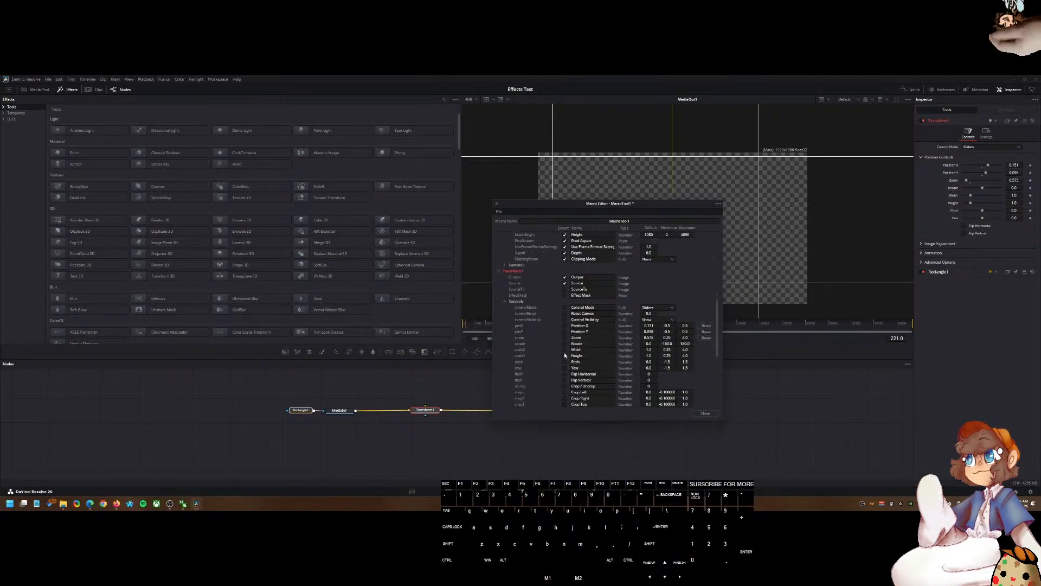
{"action": "left_click", "coordinate": [565, 319]}
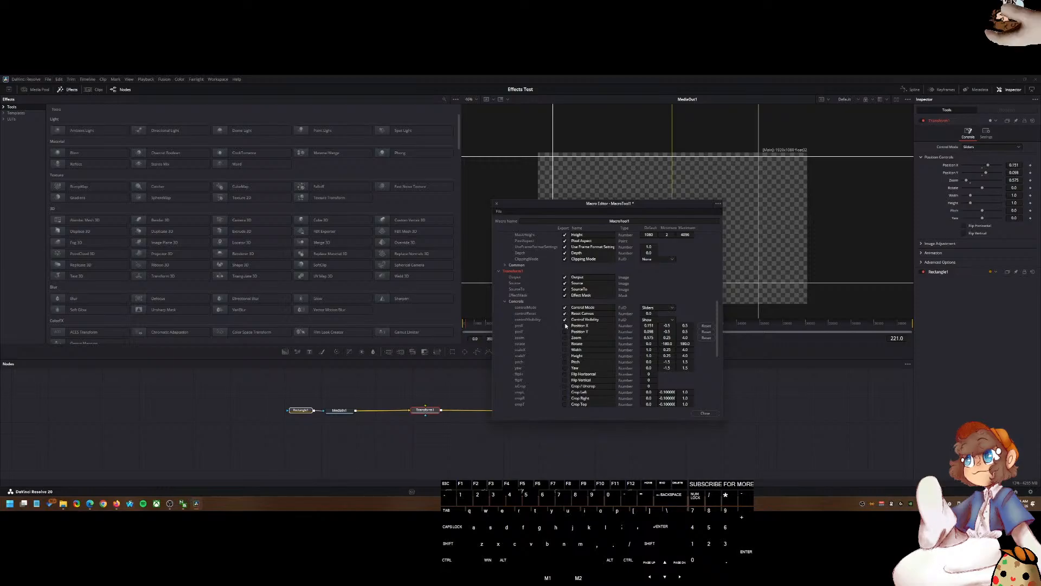
{"action": "left_click", "coordinate": [564, 337]}
{"action": "left_click", "coordinate": [564, 343]}
{"action": "left_click", "coordinate": [564, 350]}
{"action": "left_click", "coordinate": [564, 356]}
{"action": "left_click", "coordinate": [565, 361]}
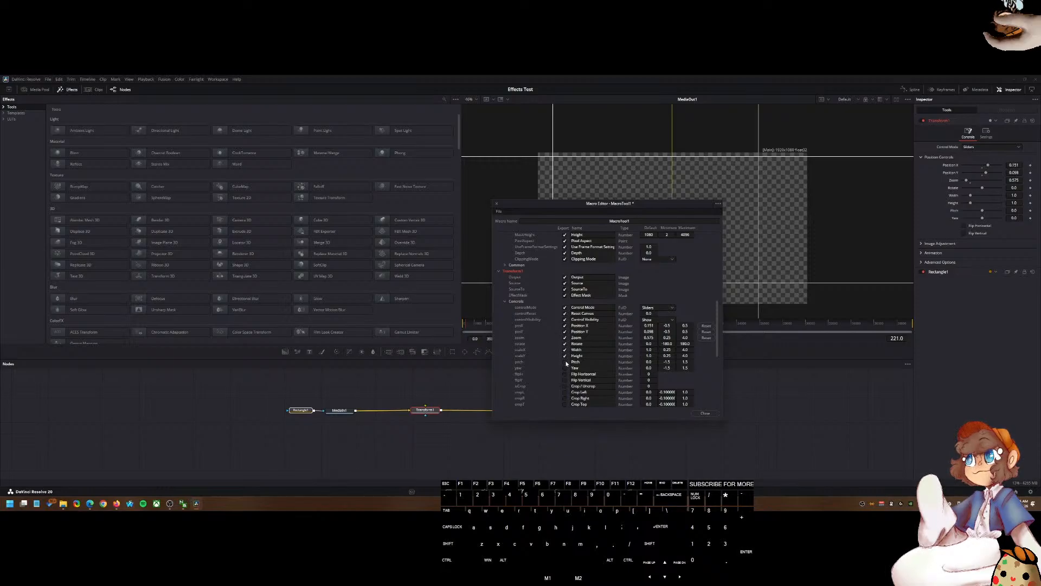
{"action": "left_click", "coordinate": [565, 368]}
{"action": "left_click", "coordinate": [564, 374]}
{"action": "left_click", "coordinate": [564, 379]}
{"action": "scroll", "coordinate": [565, 382], "scroll_direction": "down", "scroll_amount": 5}
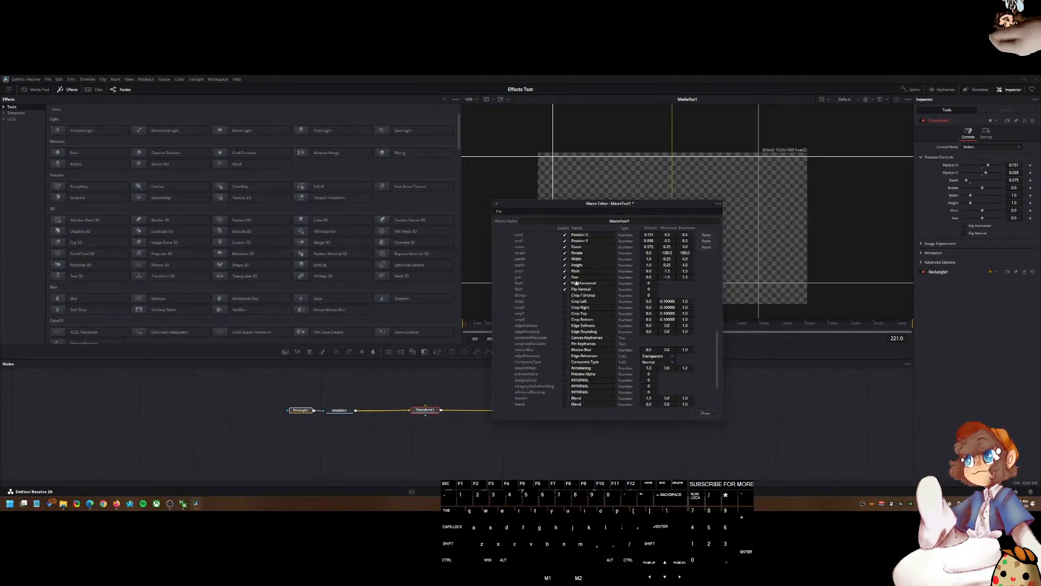
{"action": "left_click", "coordinate": [565, 308]}
{"action": "left_click", "coordinate": [565, 331]}
{"action": "left_click", "coordinate": [564, 338]}
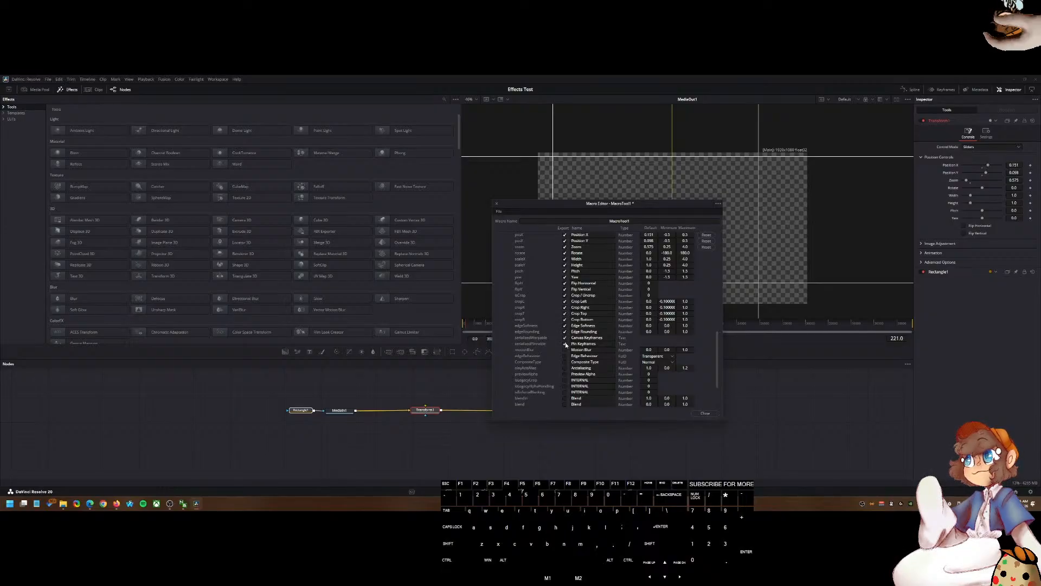
{"action": "left_click", "coordinate": [564, 368]}
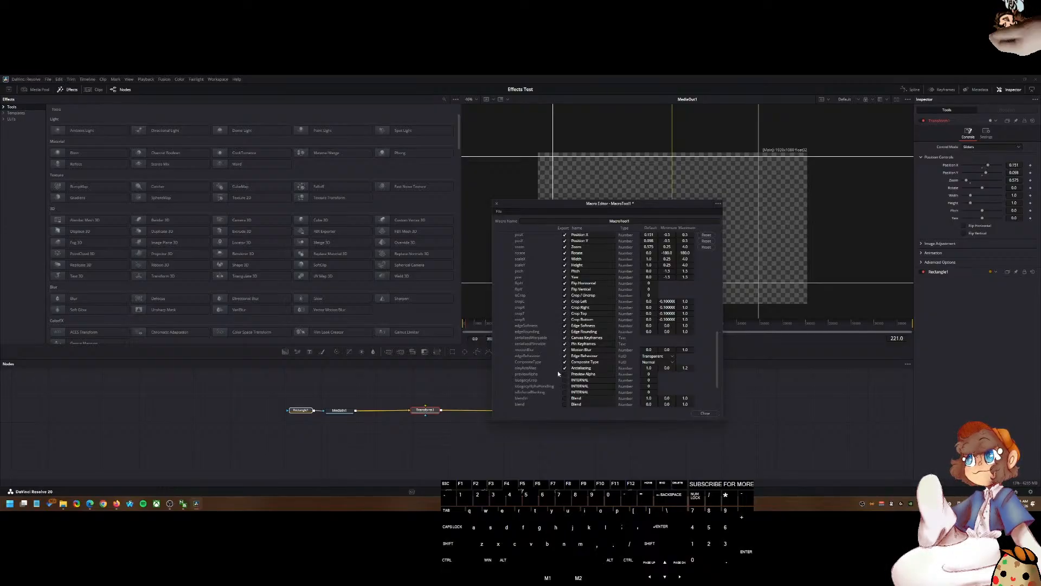
{"action": "left_click", "coordinate": [116, 503]}
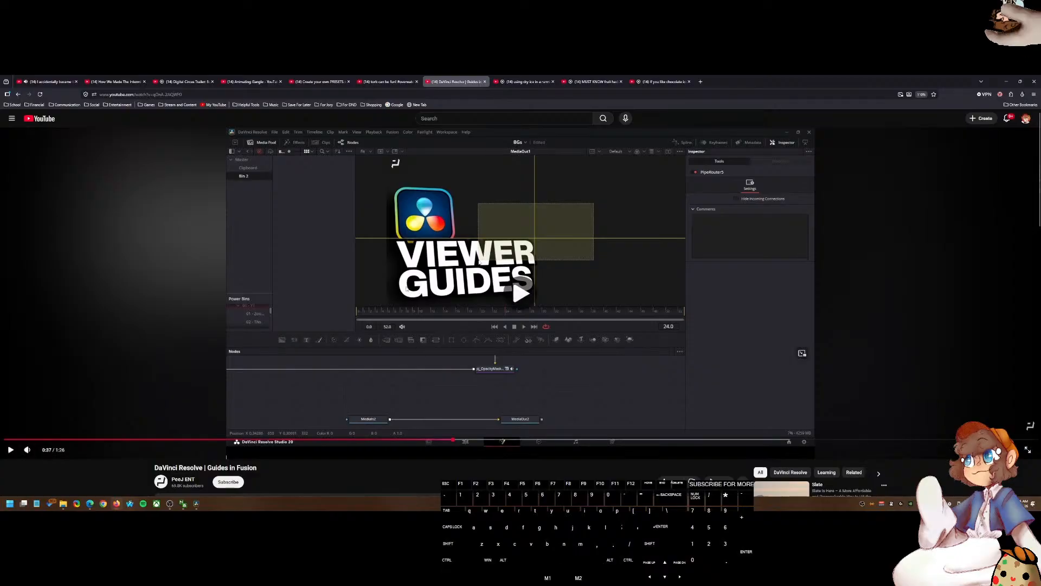
{"action": "left_click", "coordinate": [327, 267]}
{"action": "left_click", "coordinate": [51, 80]}
{"action": "left_click", "coordinate": [636, 285]}
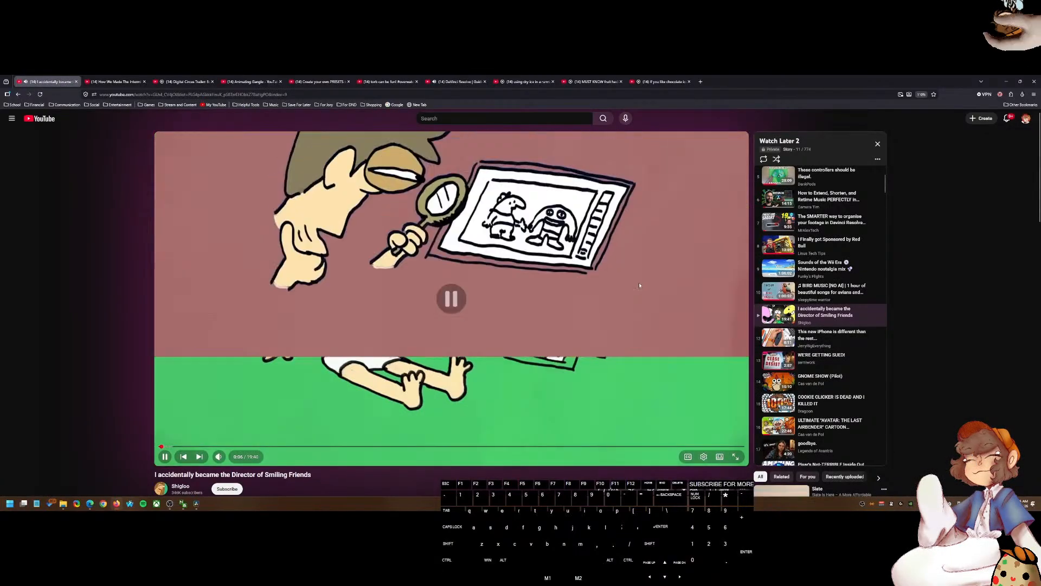
{"action": "left_click", "coordinate": [779, 298]}
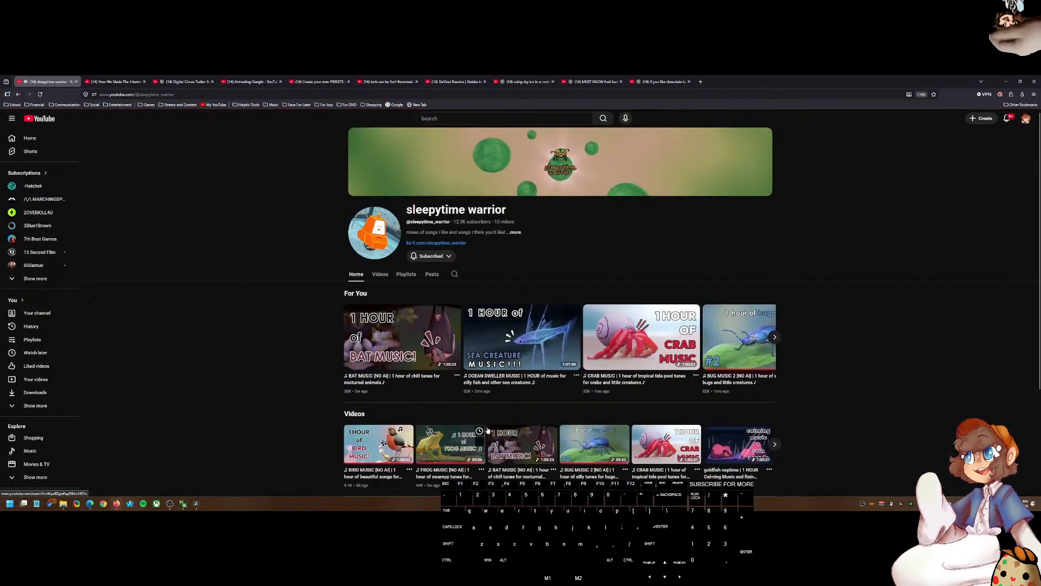
{"action": "left_click", "coordinate": [505, 355]}
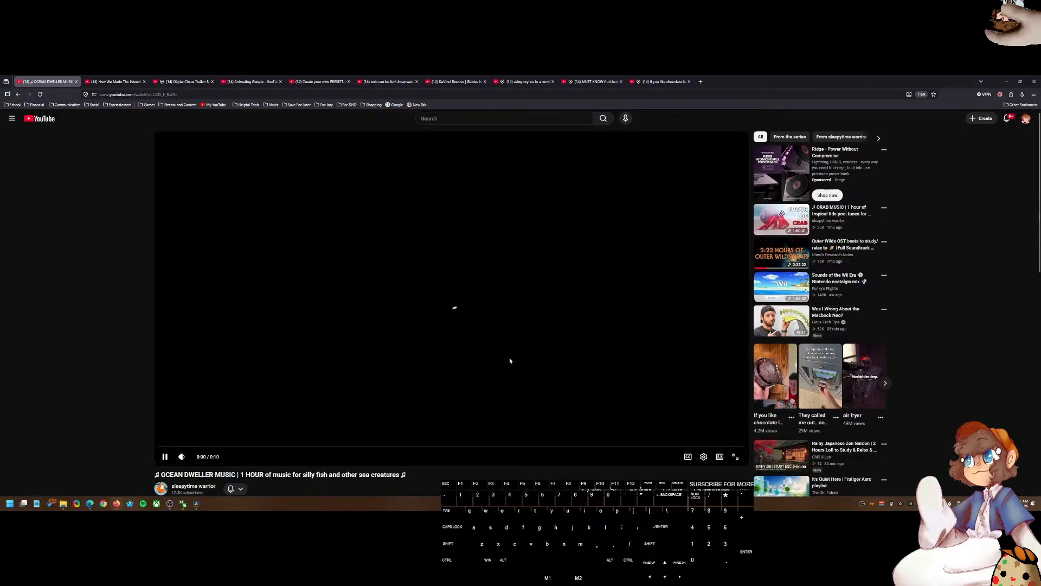
{"action": "scroll", "coordinate": [509, 359], "scroll_direction": "down", "scroll_amount": 5}
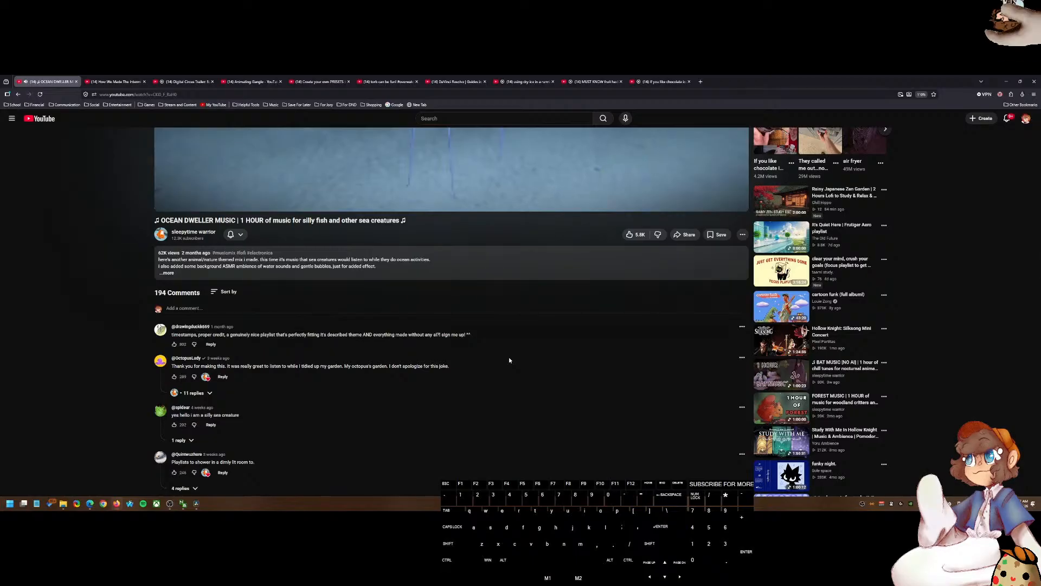
{"action": "scroll", "coordinate": [509, 359], "scroll_direction": "up", "scroll_amount": 5}
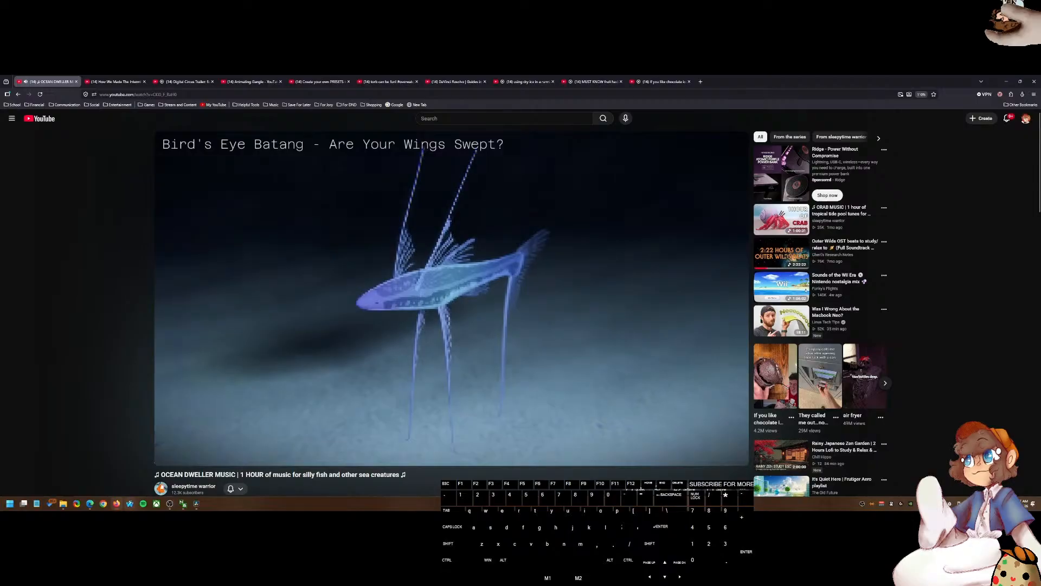
{"action": "left_click", "coordinate": [197, 503]}
Step: Check the remaining Transform1 parameters and expand the Common section in the Macro Editor
{"action": "scroll", "coordinate": [574, 364], "scroll_direction": "down", "scroll_amount": 3}
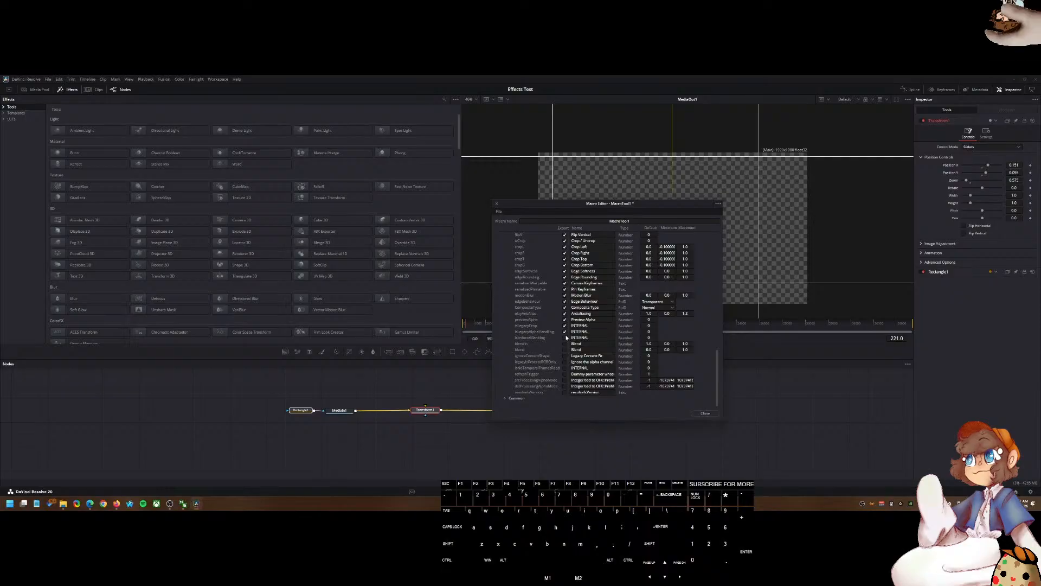
{"action": "left_click", "coordinate": [564, 362]}
{"action": "left_click", "coordinate": [564, 368]}
{"action": "left_click", "coordinate": [565, 374]}
{"action": "left_click", "coordinate": [565, 380]}
{"action": "left_click", "coordinate": [565, 386]}
{"action": "left_click", "coordinate": [507, 398]}
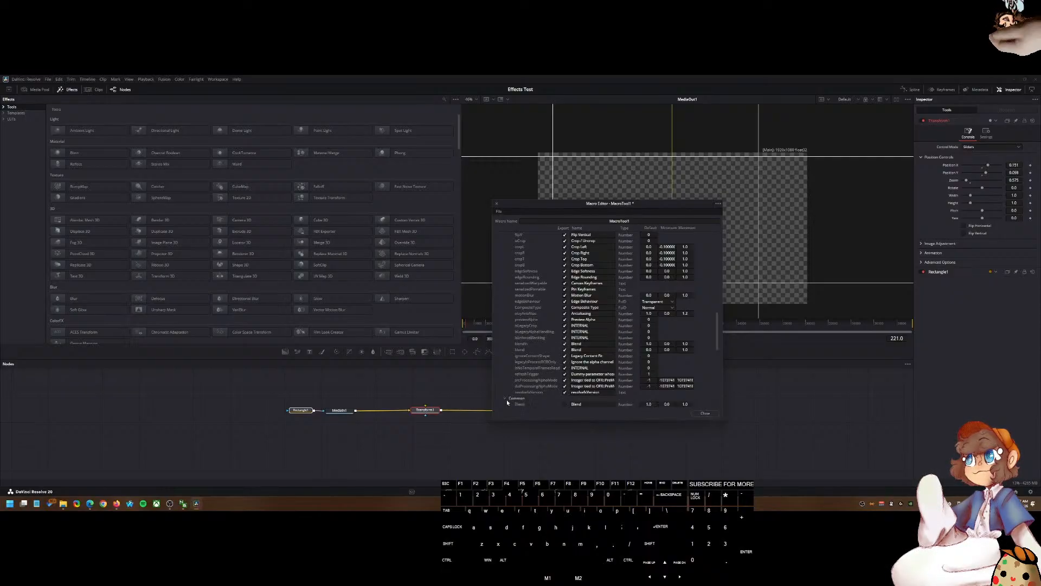
{"action": "scroll", "coordinate": [503, 395], "scroll_direction": "down", "scroll_amount": 5}
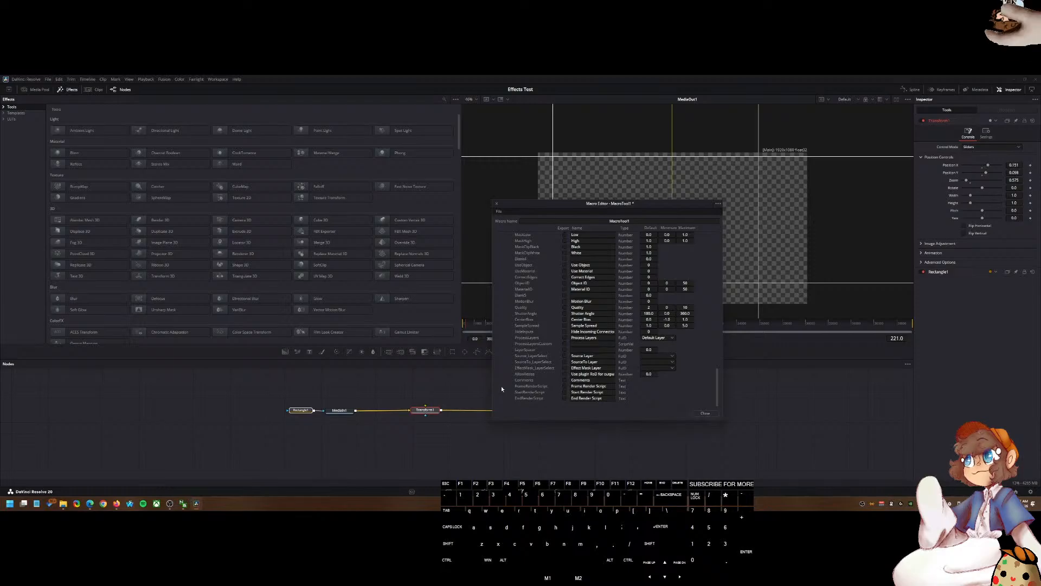
{"action": "scroll", "coordinate": [501, 386], "scroll_direction": "up", "scroll_amount": 6}
{"action": "left_click", "coordinate": [506, 303]}
{"action": "scroll", "coordinate": [639, 389], "scroll_direction": "up", "scroll_amount": 10}
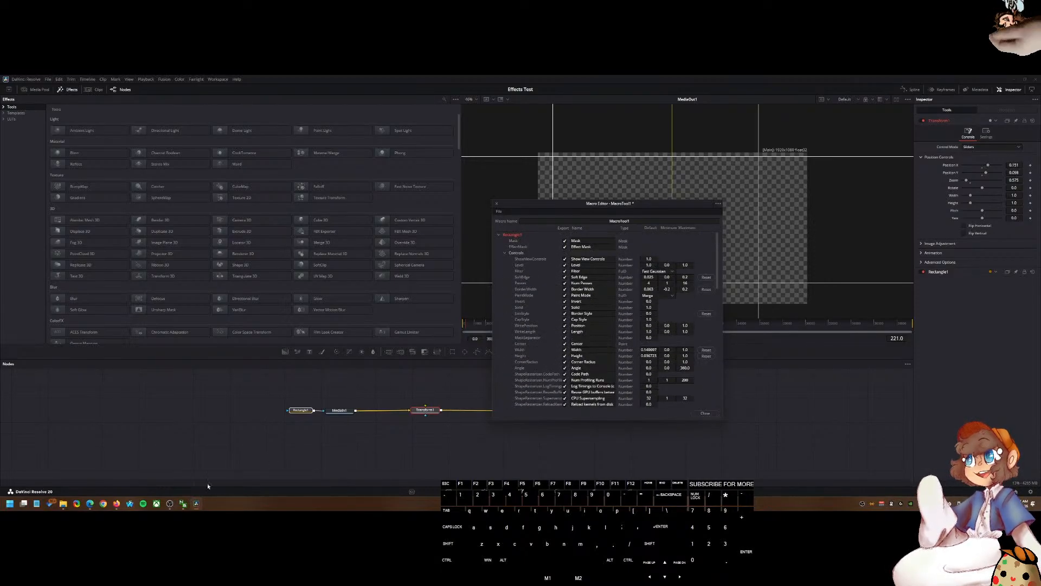
Step: Review the chatbot's instructions for turning nodes into a Fusion macro preset in the browser
{"action": "left_click", "coordinate": [90, 504]}
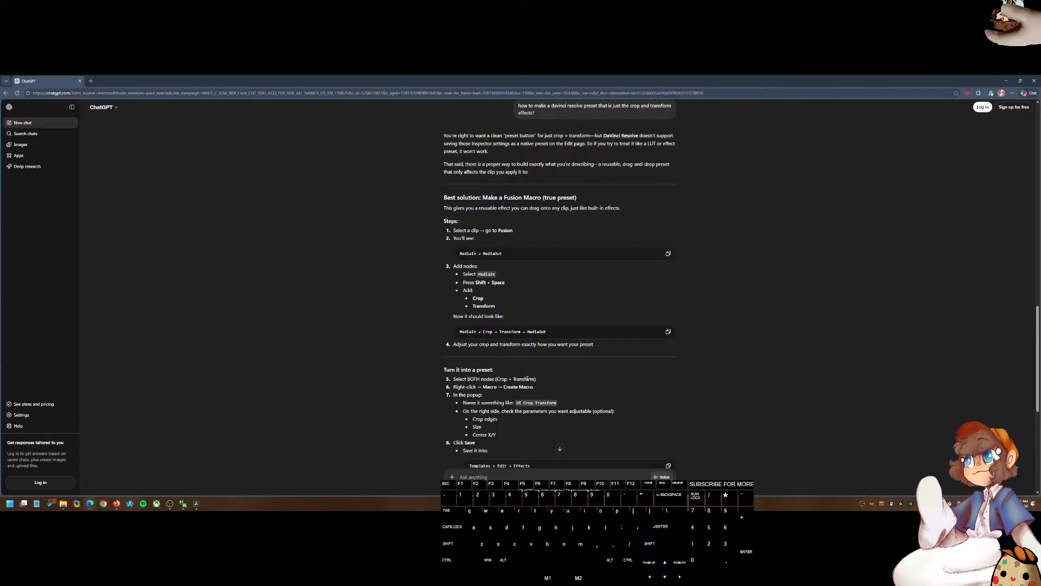
{"action": "scroll", "coordinate": [526, 379], "scroll_direction": "down", "scroll_amount": 1}
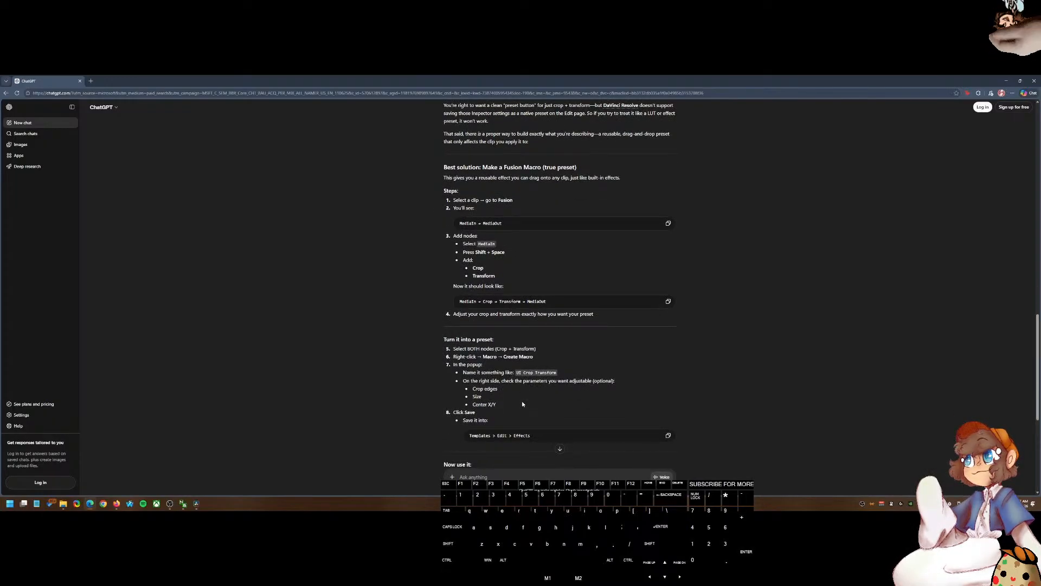
{"action": "scroll", "coordinate": [522, 404], "scroll_direction": "down", "scroll_amount": 2}
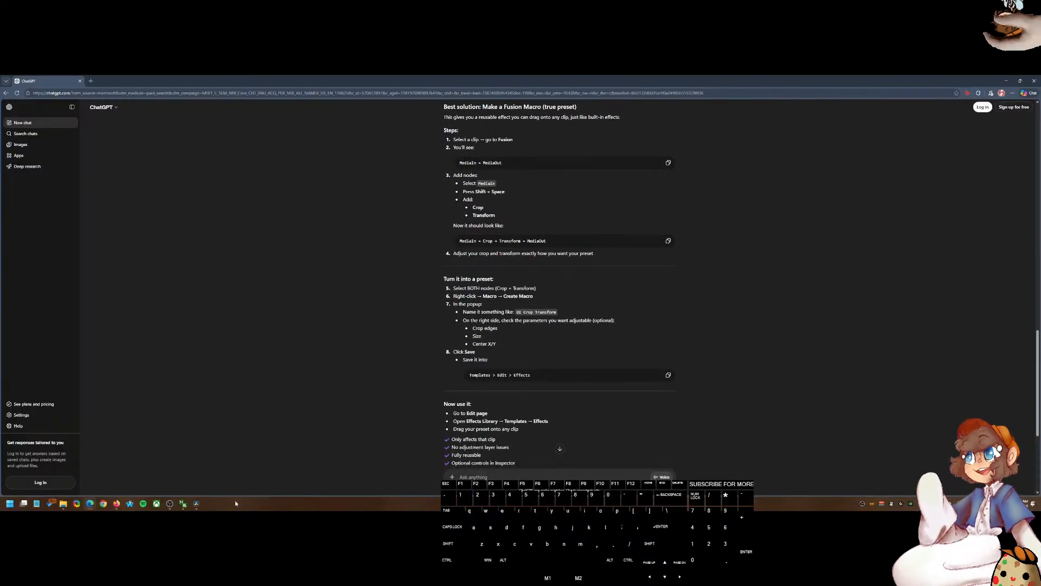
{"action": "left_click", "coordinate": [196, 504]}
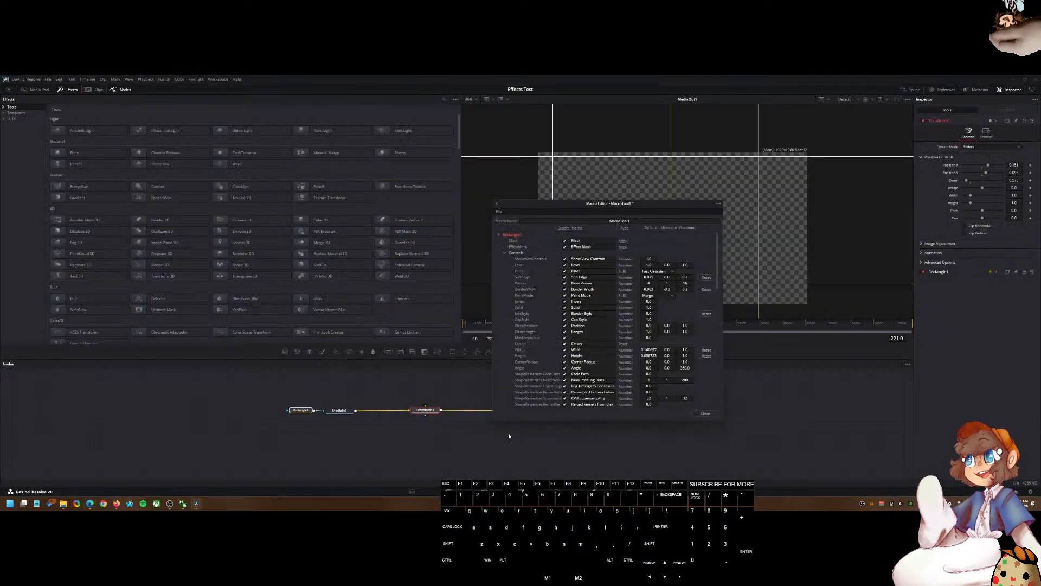
Step: Open Save As for the macro and navigate the save dialog to the Fusion Templates Edit Effects Presets folder using the path copied from File Explorer
{"action": "left_click", "coordinate": [718, 204]}
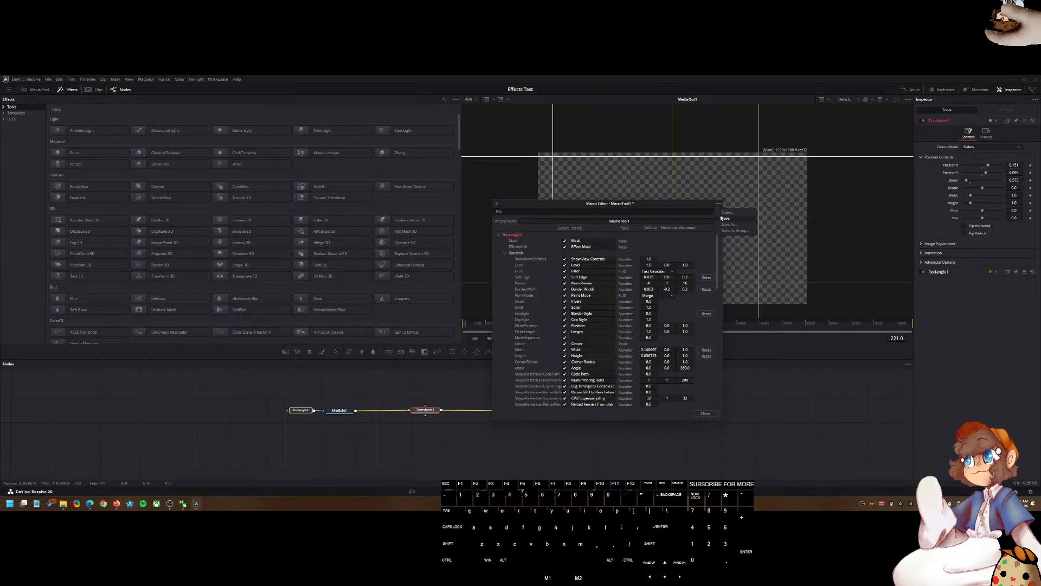
{"action": "left_click", "coordinate": [721, 218]}
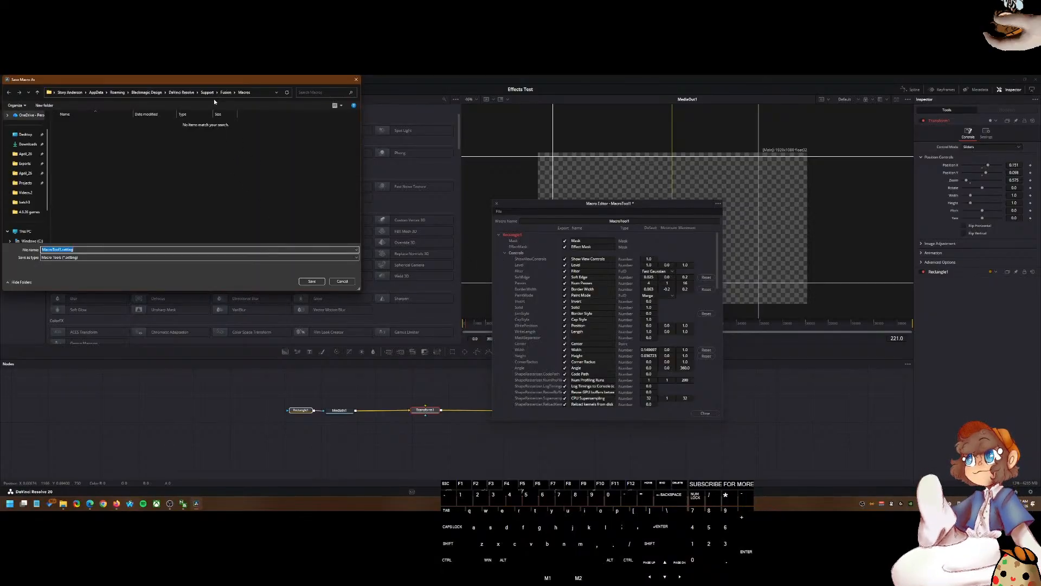
{"action": "left_click", "coordinate": [63, 503]}
{"action": "left_click", "coordinate": [632, 162]}
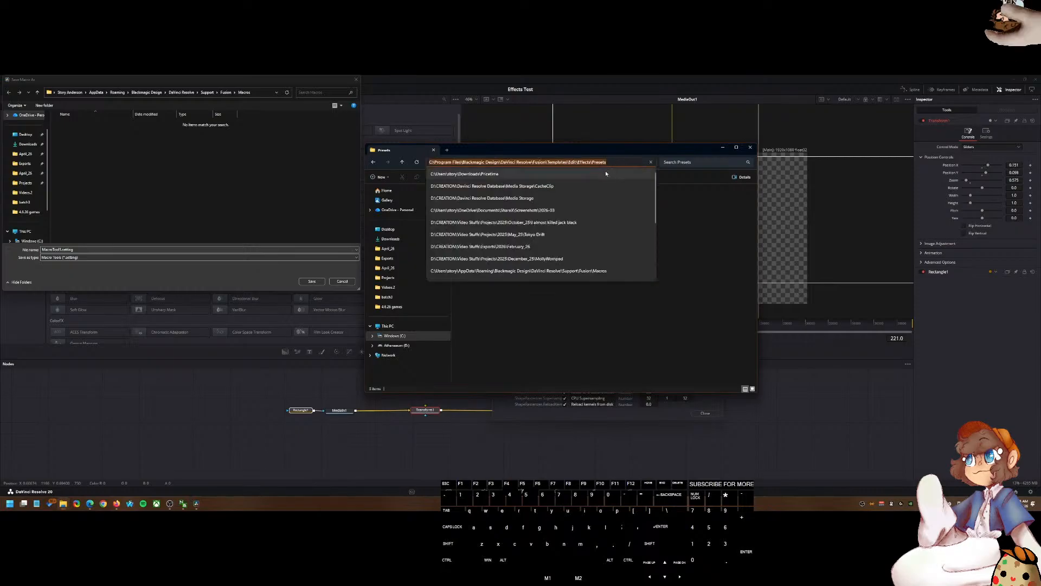
{"action": "left_click", "coordinate": [255, 92]}
{"action": "type", "text": "C:\\Program Files\\Blackmagic Design\\DaVinci Resolve\\Fusion\\Templates\\Edit\\Effects\\Presets"}
{"action": "key", "text": "Return"}
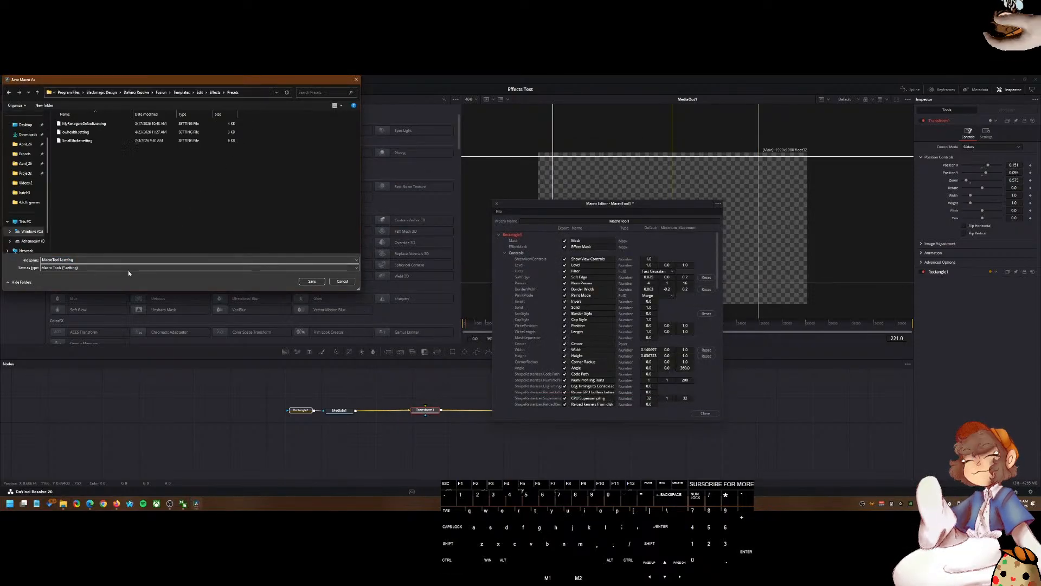
Step: Save the macro over the existing inxhealth.setting file, confirm the replacement, and close the Macro Editor
{"action": "left_click", "coordinate": [76, 132]}
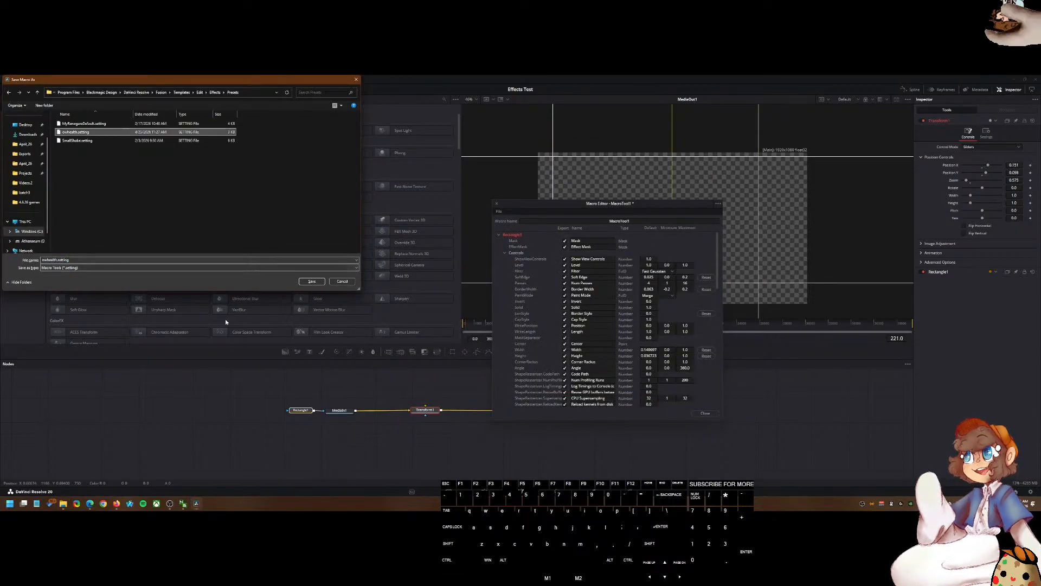
{"action": "left_click", "coordinate": [312, 282]}
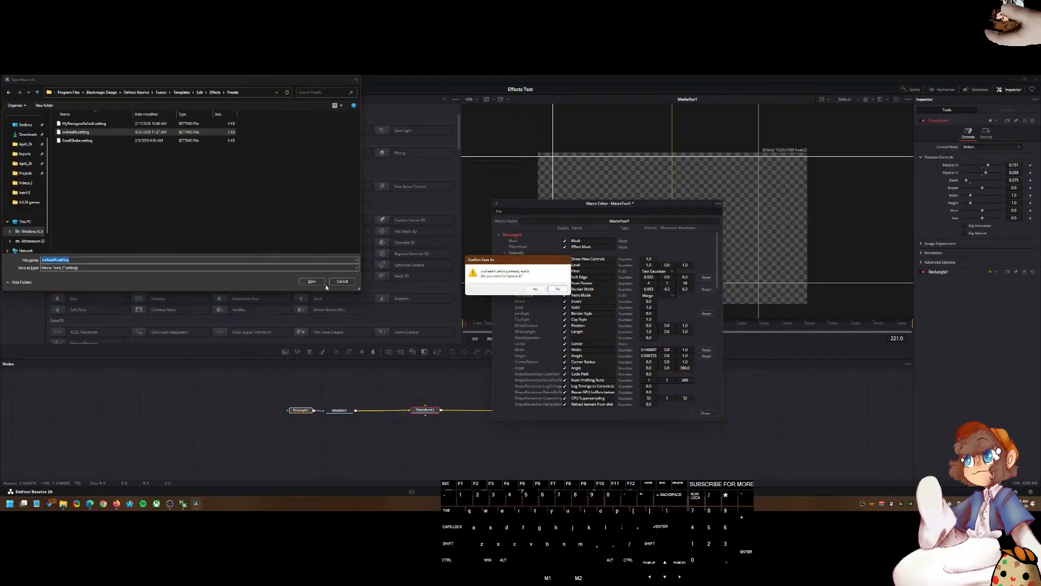
{"action": "left_click", "coordinate": [540, 288]}
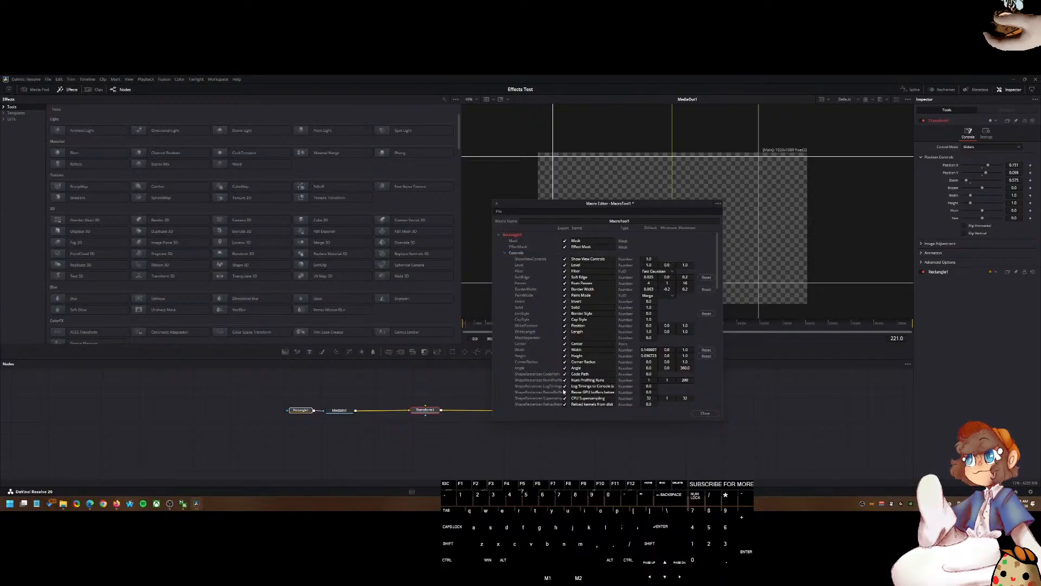
{"action": "left_click", "coordinate": [705, 414]}
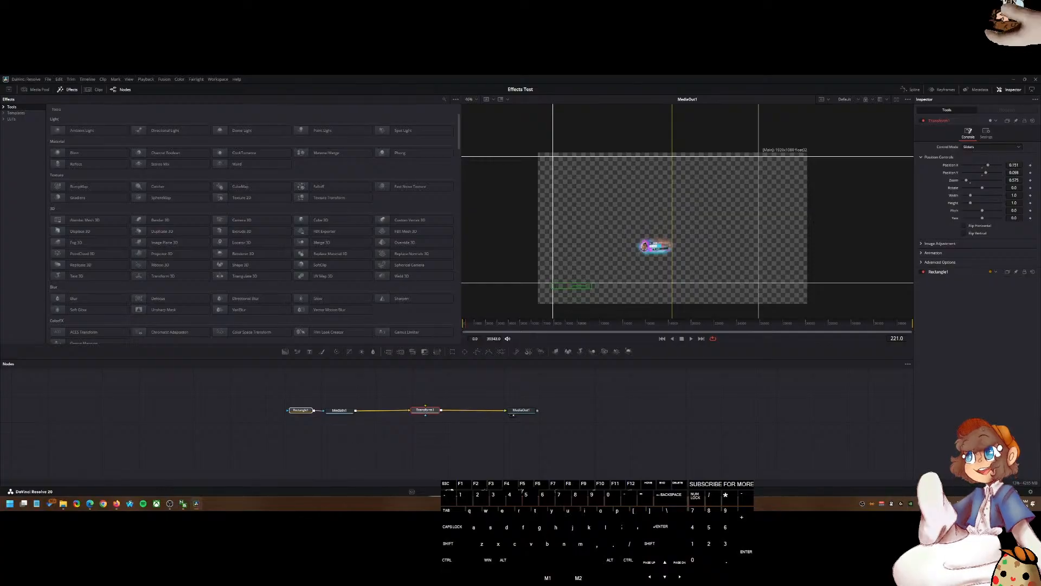
Step: Switch to the Edit page and place the gameplay clip from the Media Pool on Video 1 after the Fusion clip, with a copy stacked on Video 2
{"action": "left_click", "coordinate": [489, 492]}
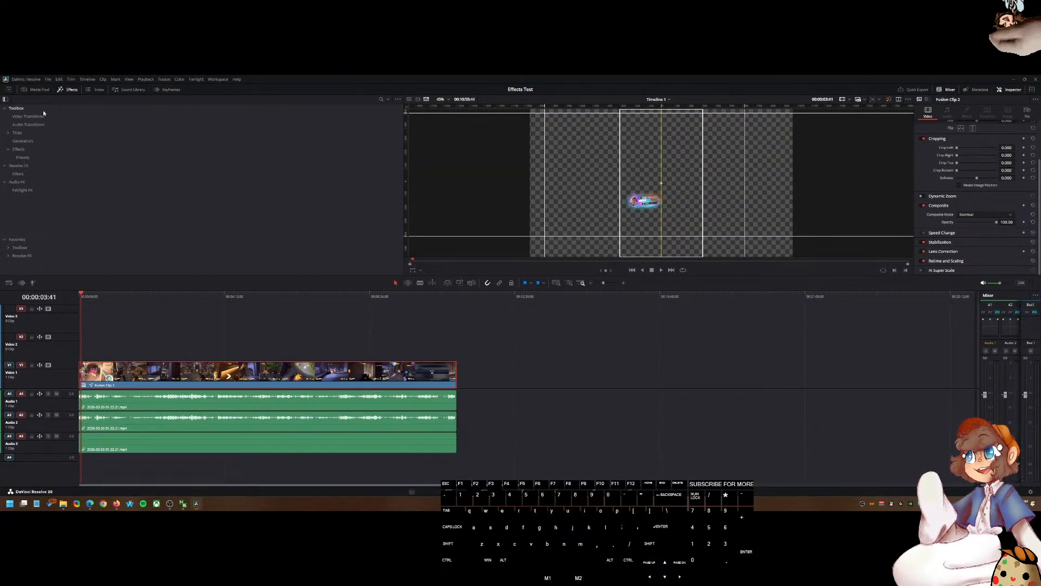
{"action": "left_click", "coordinate": [33, 90]}
{"action": "left_click_drag", "start_coordinate": [123, 130], "coordinate": [534, 397]}
{"action": "left_click", "coordinate": [534, 379]}
{"action": "key", "text": "Delete"}
{"action": "left_click_drag", "start_coordinate": [128, 132], "coordinate": [534, 402]}
{"action": "left_click_drag", "start_coordinate": [537, 361], "coordinate": [542, 369]}
{"action": "mouse_move", "coordinate": [586, 380]}
{"action": "left_mouse_down"}
{"action": "mouse_move", "coordinate": [557, 385]}
{"action": "mouse_move", "coordinate": [599, 385]}
{"action": "left_mouse_up"}
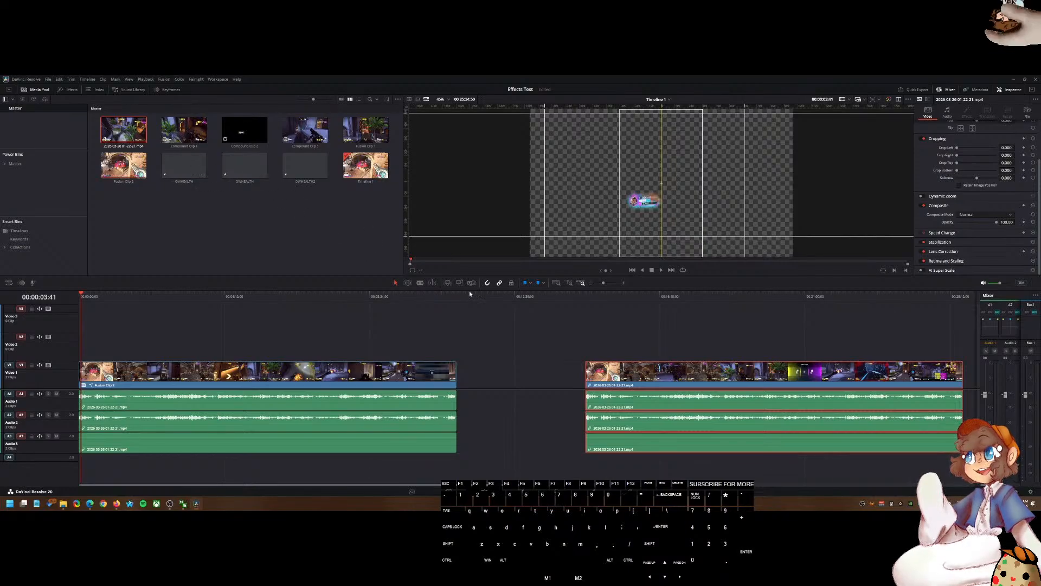
{"action": "key", "text": "Delete"}
{"action": "left_click_drag", "start_coordinate": [124, 130], "coordinate": [513, 376]}
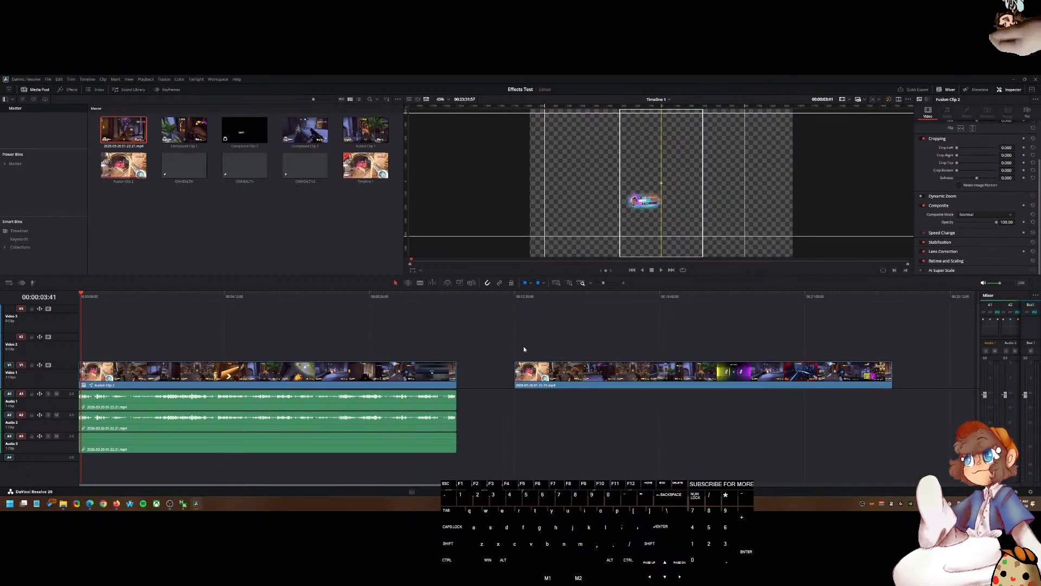
{"action": "left_click_drag", "start_coordinate": [509, 296], "coordinate": [518, 297]}
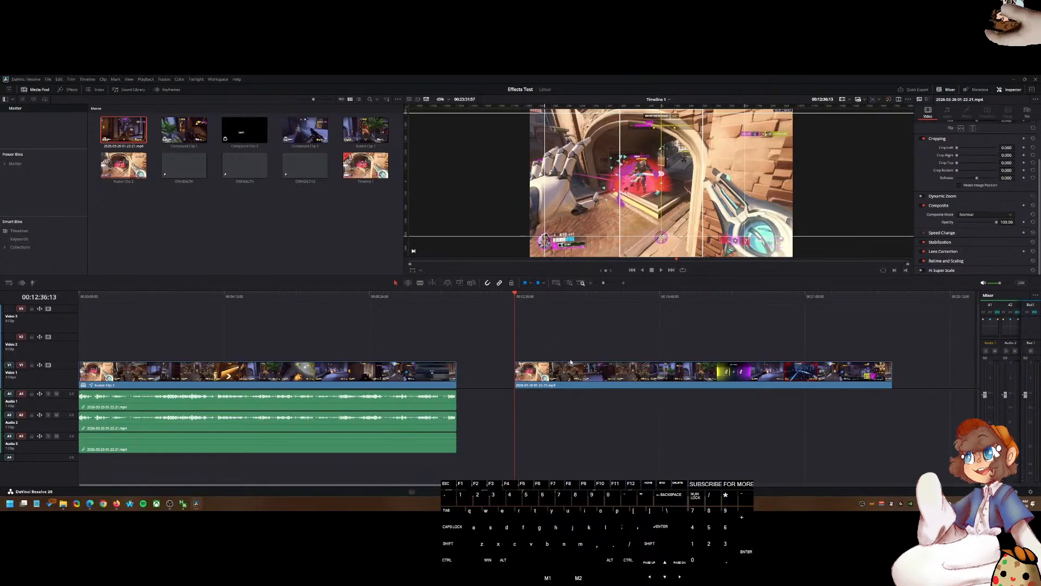
{"action": "left_click_drag", "start_coordinate": [558, 373], "coordinate": [561, 348], "text": "alt"}
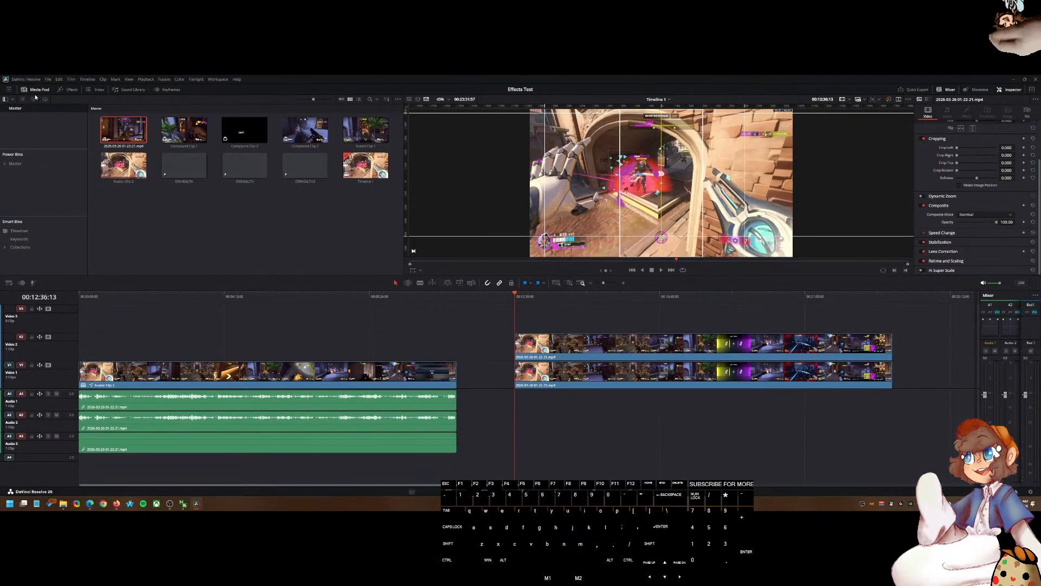
Step: Apply the inxhealth preset from the Effects Presets to the gameplay clip on Video 2
{"action": "left_click", "coordinate": [72, 89]}
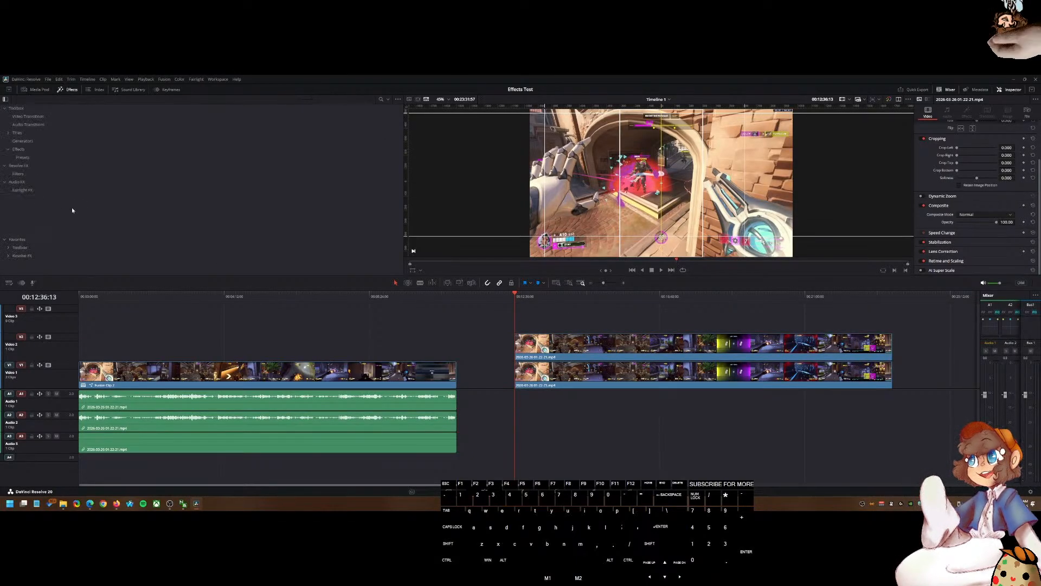
{"action": "left_click", "coordinate": [22, 157]}
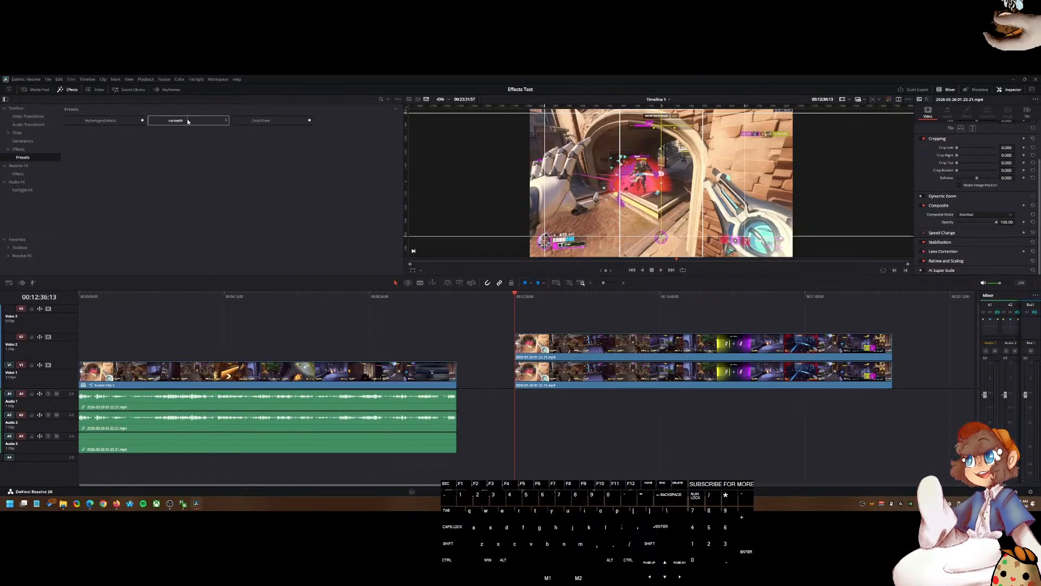
{"action": "left_click_drag", "start_coordinate": [175, 122], "coordinate": [545, 349]}
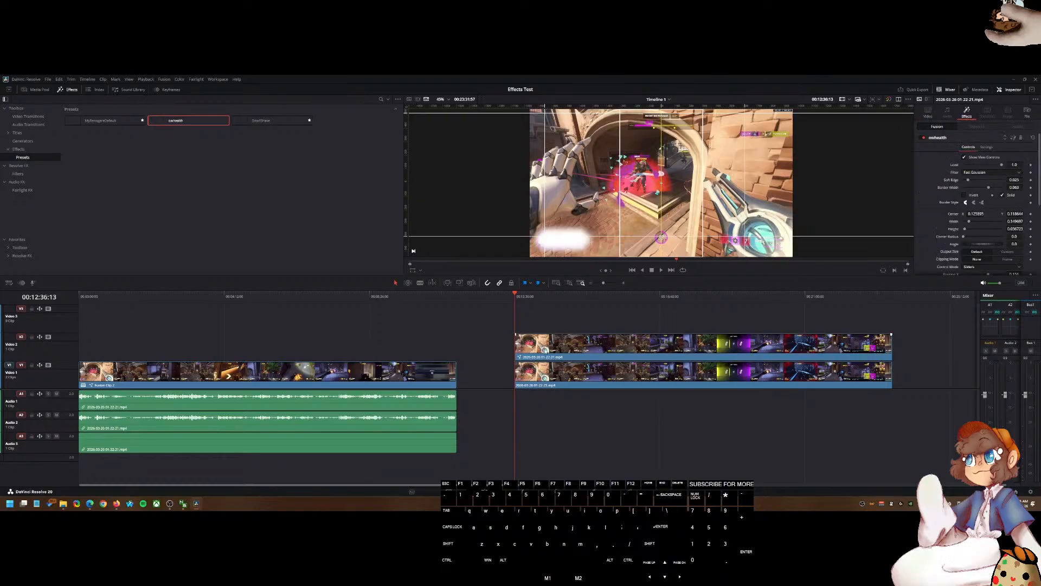
Step: Examine the preset's result in the viewer on the stacked clip and compare it with the original Fusion clip
{"action": "mouse_move", "coordinate": [507, 304]}
{"action": "left_mouse_down"}
{"action": "mouse_move", "coordinate": [550, 303]}
{"action": "mouse_move", "coordinate": [515, 298]}
{"action": "left_mouse_up"}
{"action": "scroll", "coordinate": [553, 255], "scroll_direction": "up", "scroll_amount": 3}
{"action": "scroll", "coordinate": [563, 264], "scroll_direction": "down", "scroll_amount": 2}
{"action": "left_click_drag", "start_coordinate": [585, 247], "coordinate": [580, 235]}
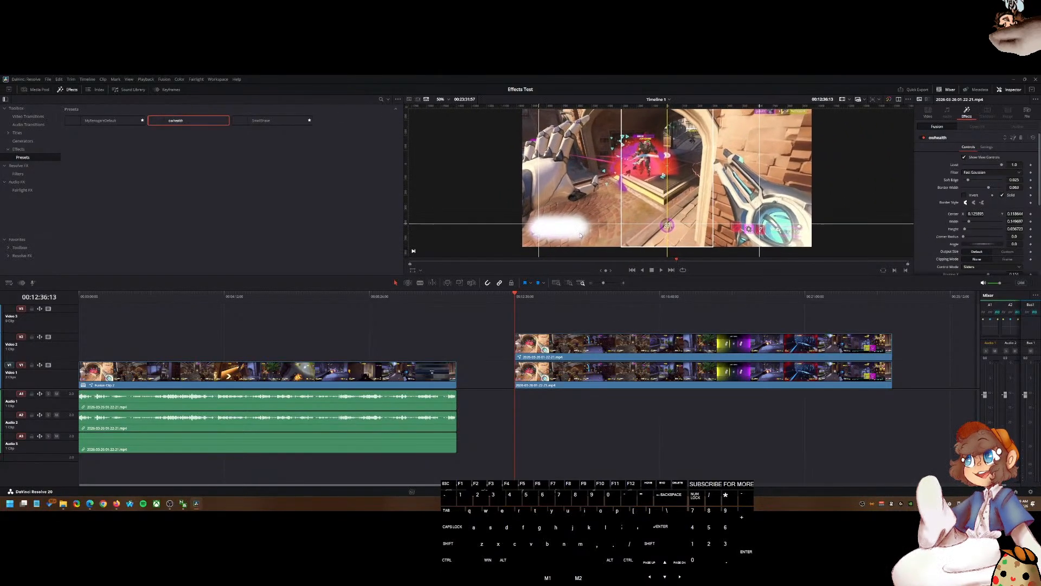
{"action": "left_click", "coordinate": [578, 340]}
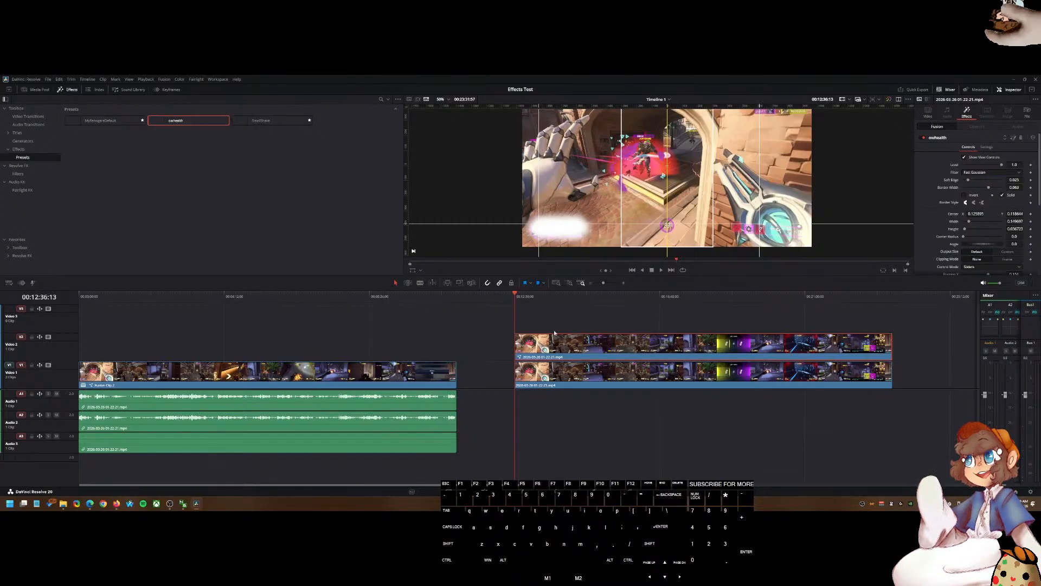
{"action": "left_click", "coordinate": [9, 282]}
{"action": "mouse_move", "coordinate": [51, 336]}
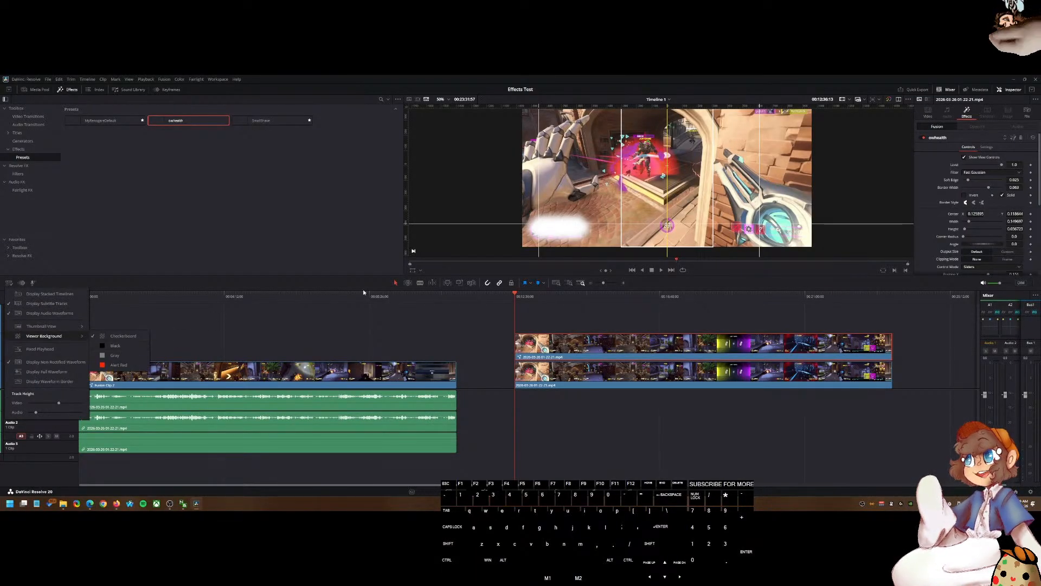
{"action": "left_click", "coordinate": [531, 324]}
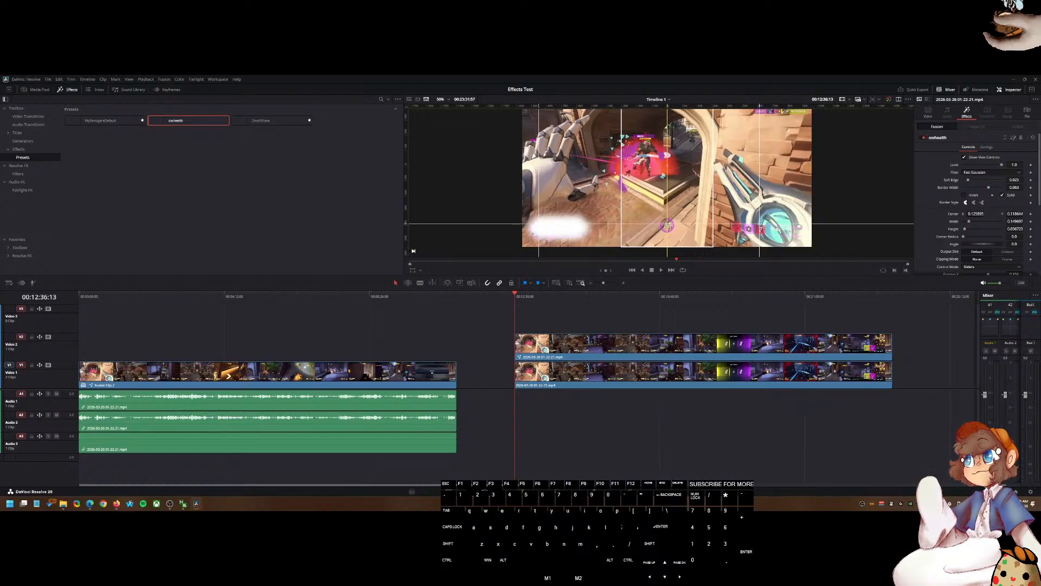
{"action": "left_click", "coordinate": [325, 373]}
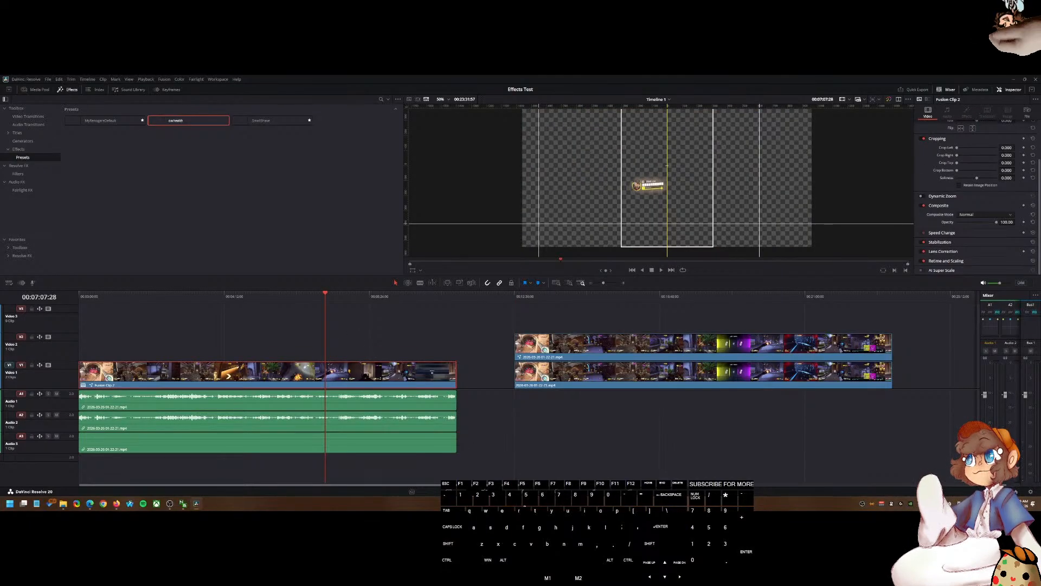
Step: Open the Fusion clip on the Fusion page and create a new macro from the Rectangle1 node alone
{"action": "key", "text": "shift+5"}
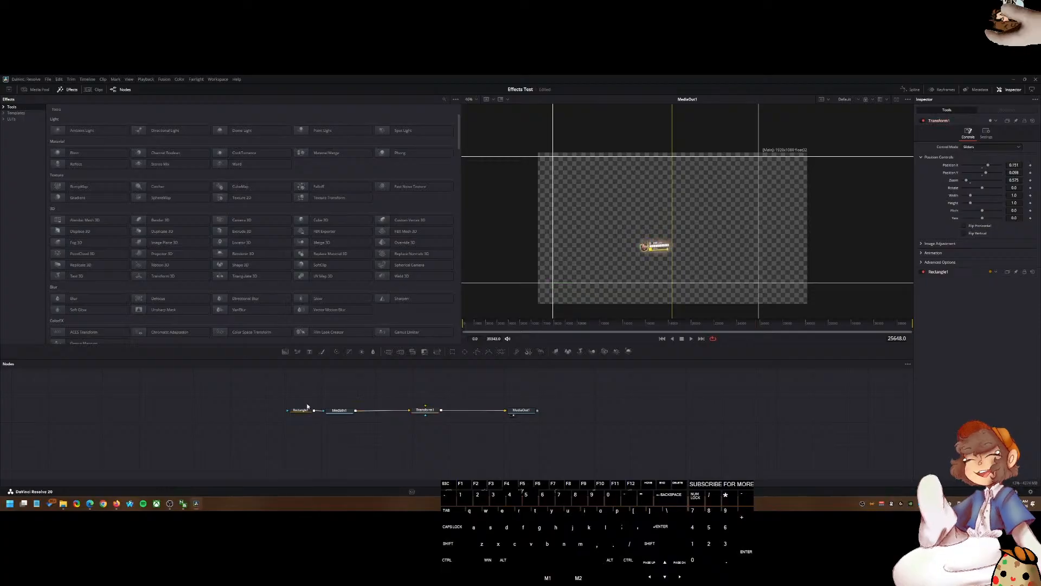
{"action": "left_click", "coordinate": [301, 411]}
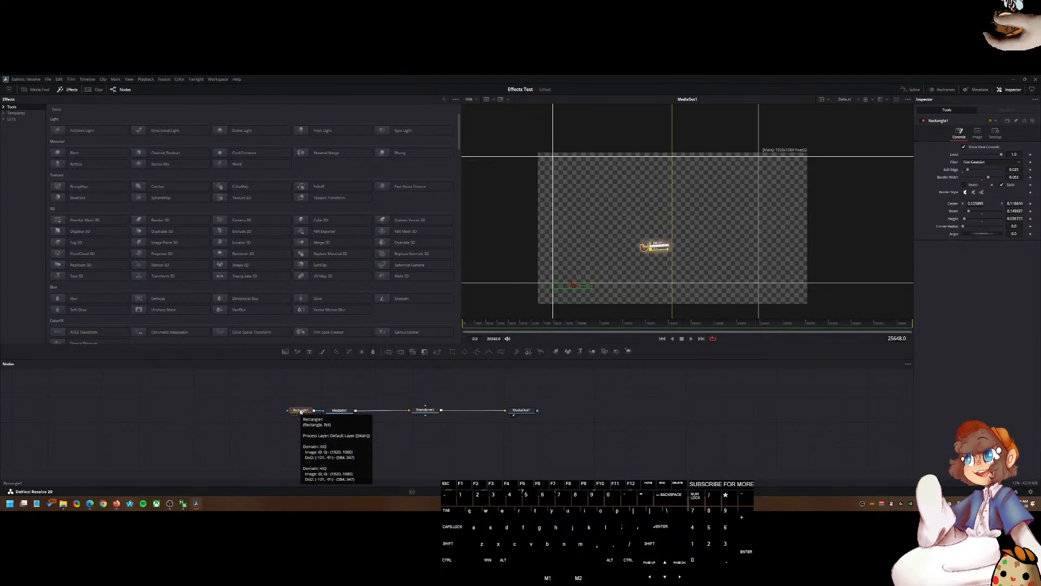
{"action": "right_click", "coordinate": [301, 411]}
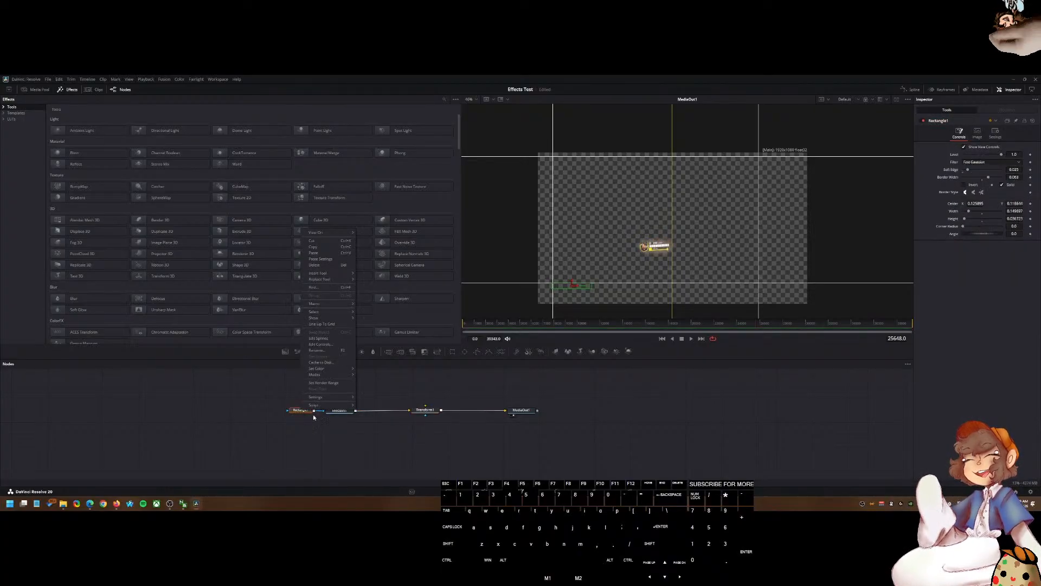
{"action": "mouse_move", "coordinate": [329, 304]}
{"action": "left_click", "coordinate": [382, 305]}
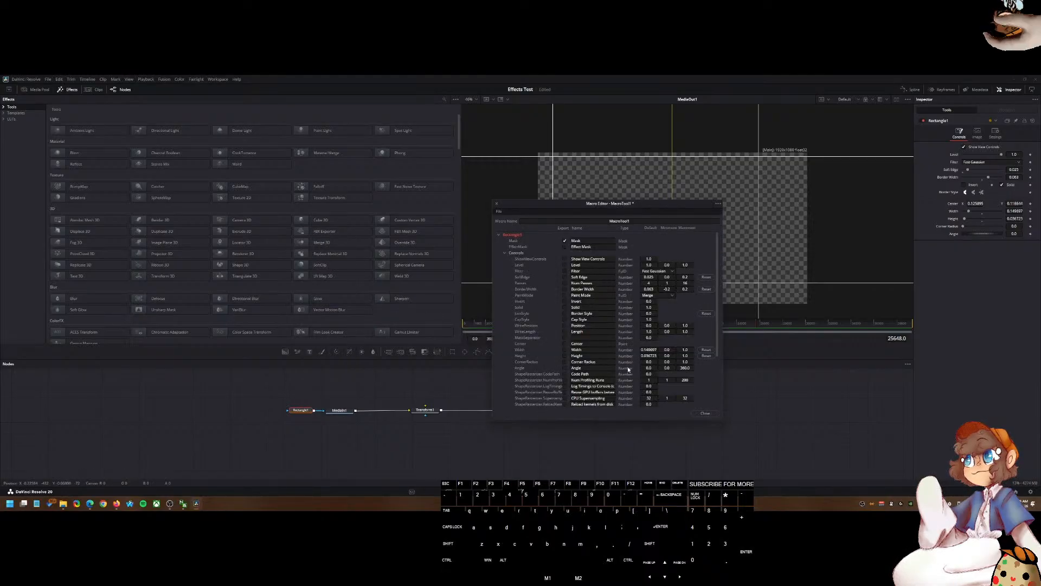
Step: Name the new macro RECTANGLE in the Macro Editor
{"action": "scroll", "coordinate": [537, 345], "scroll_direction": "down", "scroll_amount": 4}
{"action": "scroll", "coordinate": [514, 345], "scroll_direction": "up", "scroll_amount": 4}
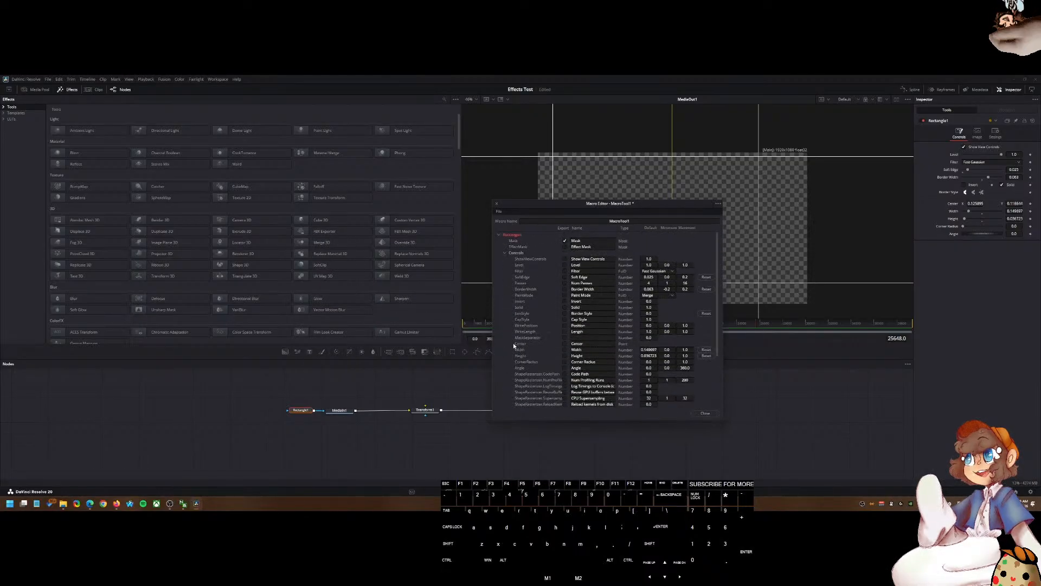
{"action": "left_click", "coordinate": [544, 221]}
{"action": "double_click", "coordinate": [545, 221]}
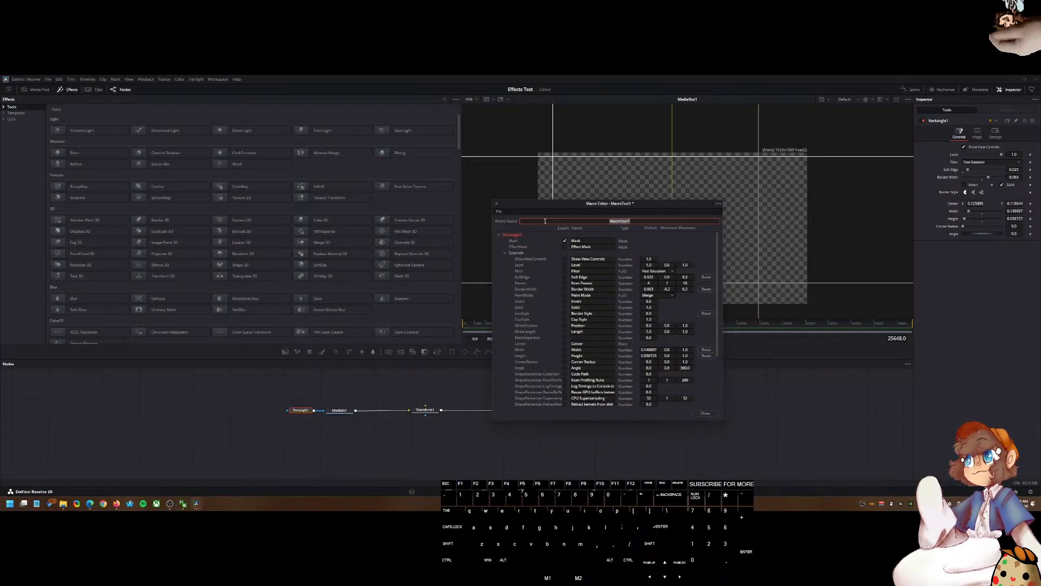
{"action": "type", "text": "RECTANGLE"}
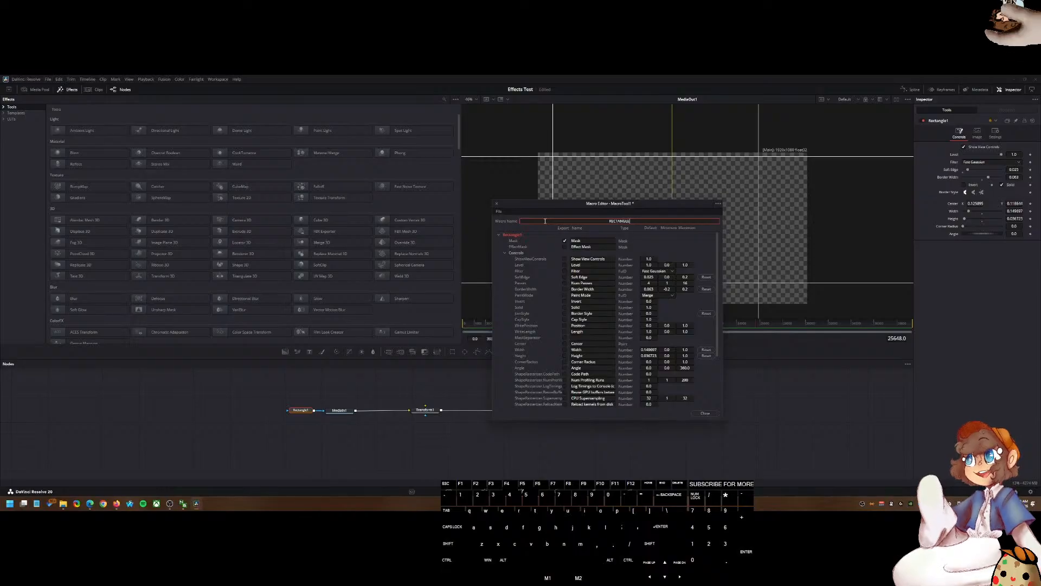
Step: Save the macro as RECTANGLE.setting in the Edit Effects Presets folder and close the Macro Editor
{"action": "left_click", "coordinate": [719, 203]}
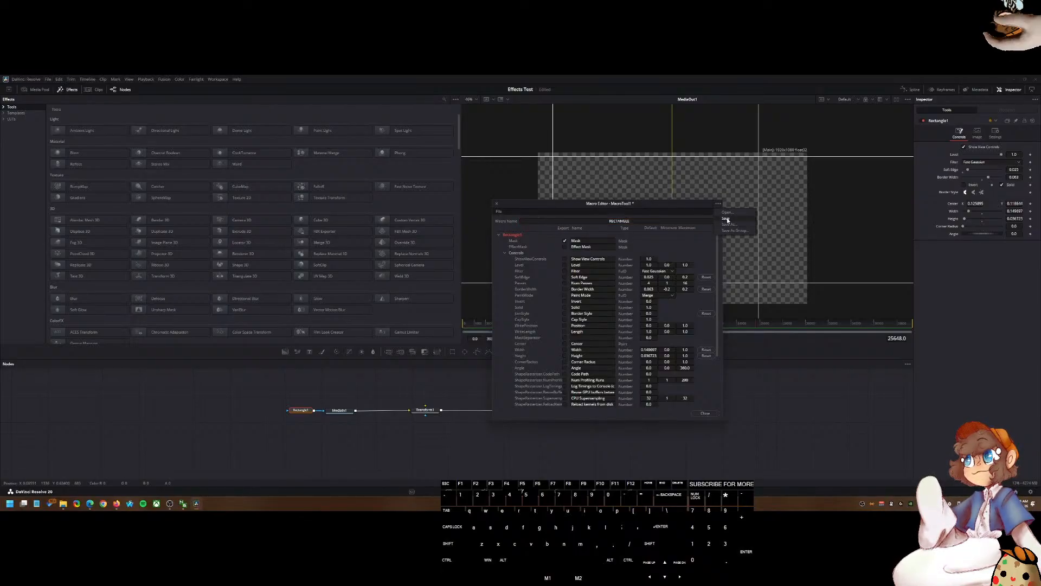
{"action": "left_click", "coordinate": [725, 223]}
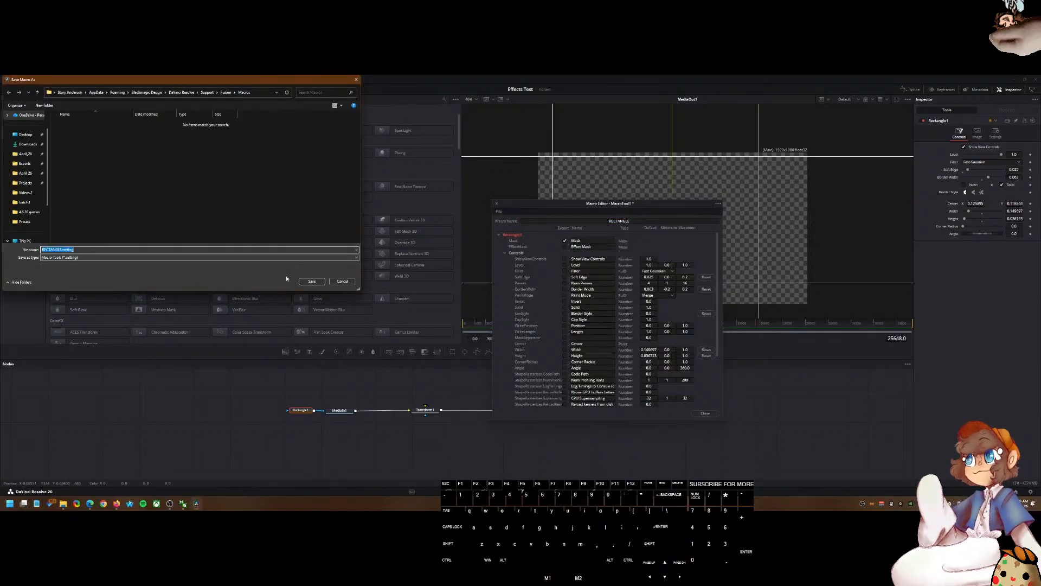
{"action": "left_click", "coordinate": [63, 504]}
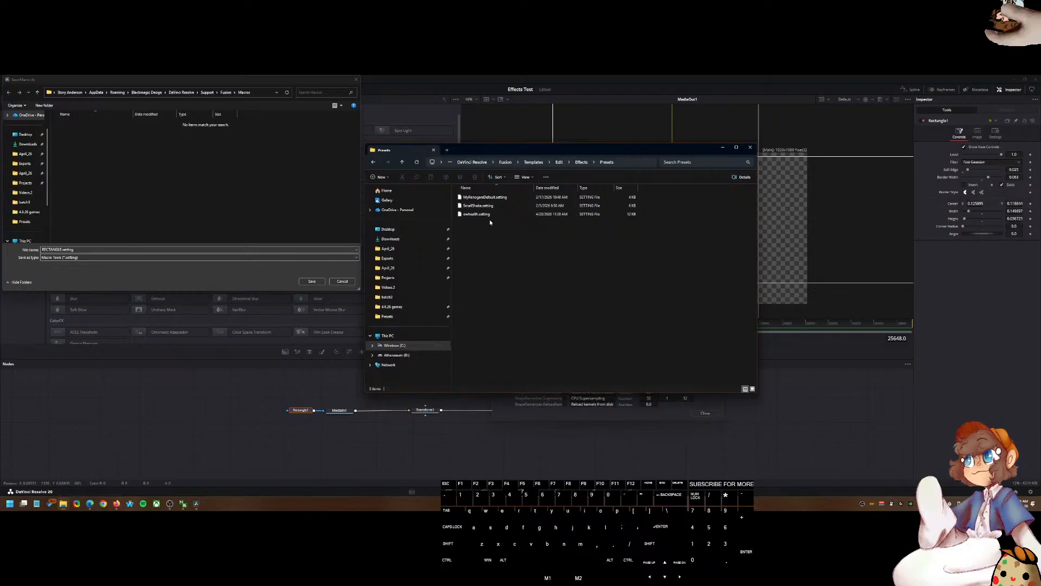
{"action": "left_click", "coordinate": [640, 161]}
{"action": "key", "text": "ctrl+c"}
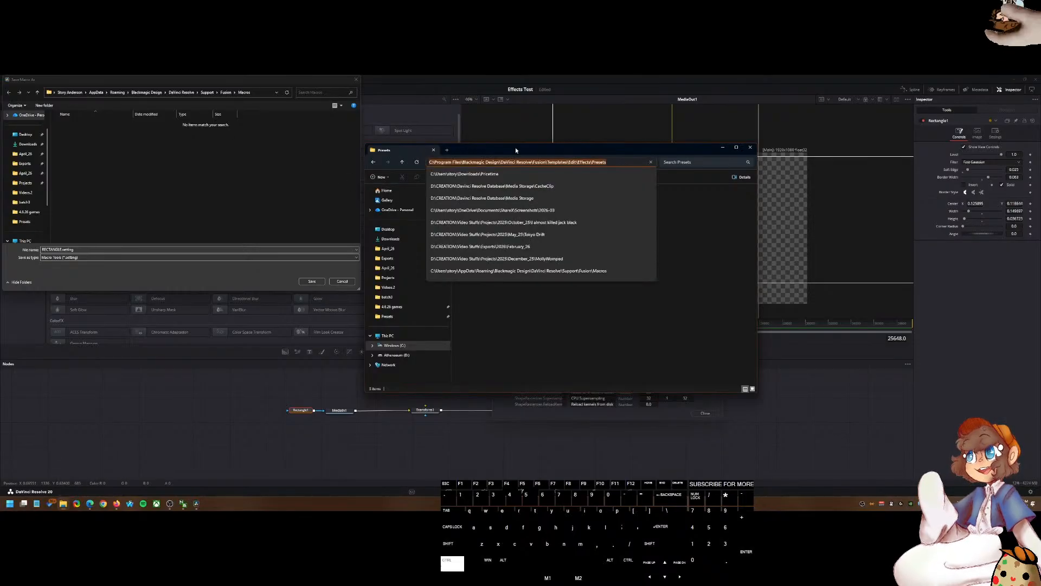
{"action": "left_click", "coordinate": [254, 93]}
{"action": "key", "text": "ctrl+v"}
{"action": "key", "text": "Return"}
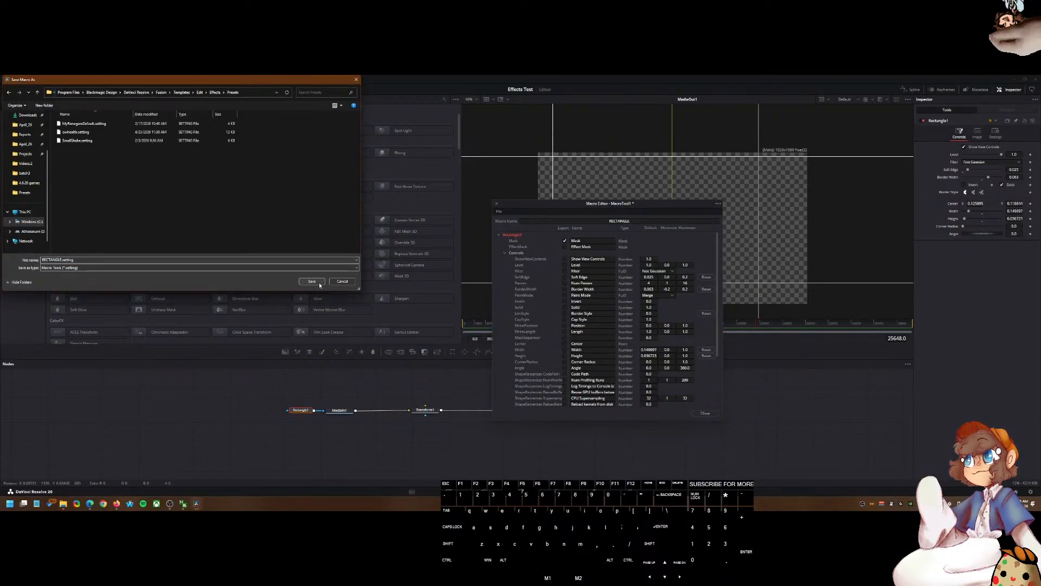
{"action": "left_click", "coordinate": [319, 282]}
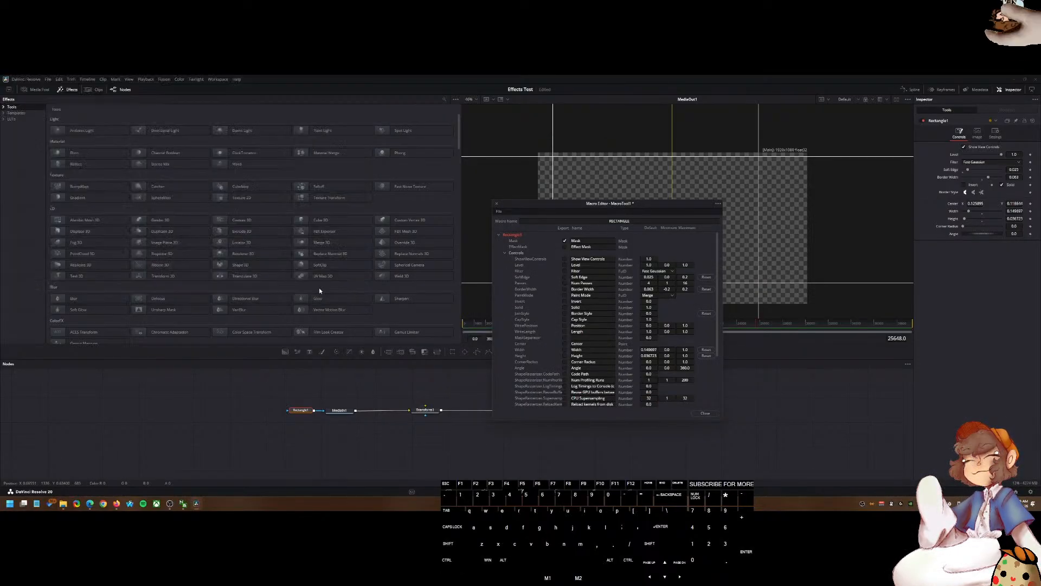
{"action": "left_click", "coordinate": [695, 412]}
Step: Return to the Edit page, delete the Video 2 gameplay clip, and undo the deletion
{"action": "left_click", "coordinate": [485, 491]}
{"action": "left_click_drag", "start_coordinate": [515, 296], "coordinate": [521, 296]}
{"action": "left_click", "coordinate": [558, 351]}
{"action": "key", "text": "Delete"}
{"action": "key", "text": "ctrl+z"}
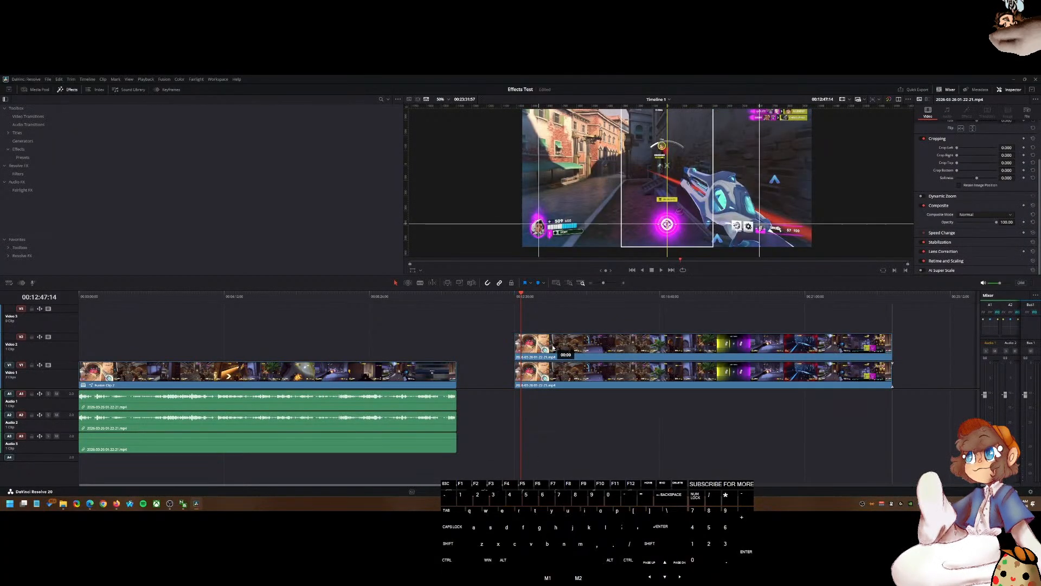
Step: Apply the RECTANGLE preset from the Effects presets to the Video 2 gameplay clip
{"action": "left_click", "coordinate": [23, 157]}
{"action": "left_click_drag", "start_coordinate": [280, 123], "coordinate": [579, 348]}
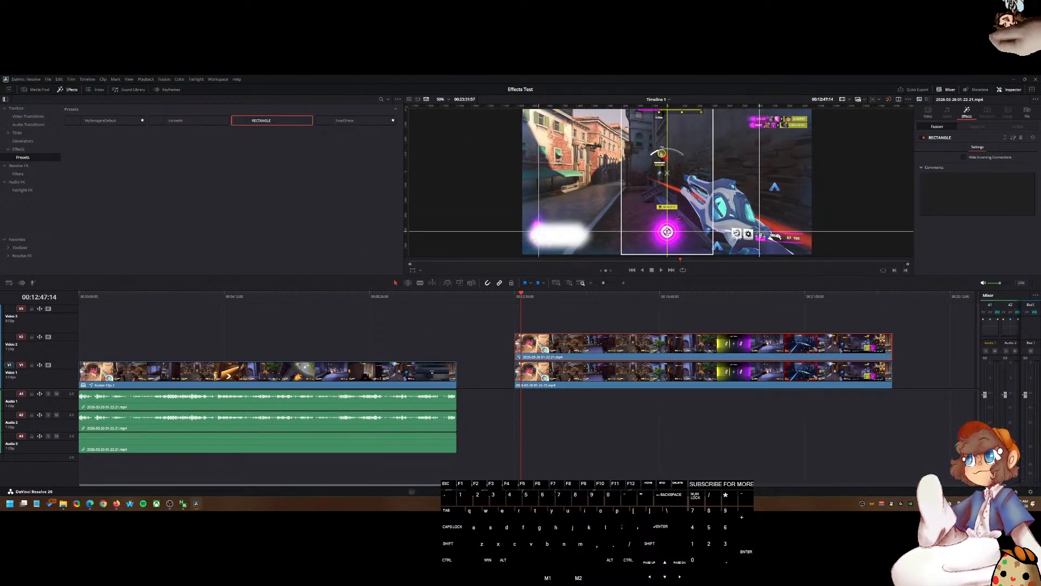
Step: Open the first timeline clip on the Fusion page and pull the Transform1 node out of the node chain
{"action": "left_click", "coordinate": [344, 297]}
{"action": "left_click", "coordinate": [522, 490]}
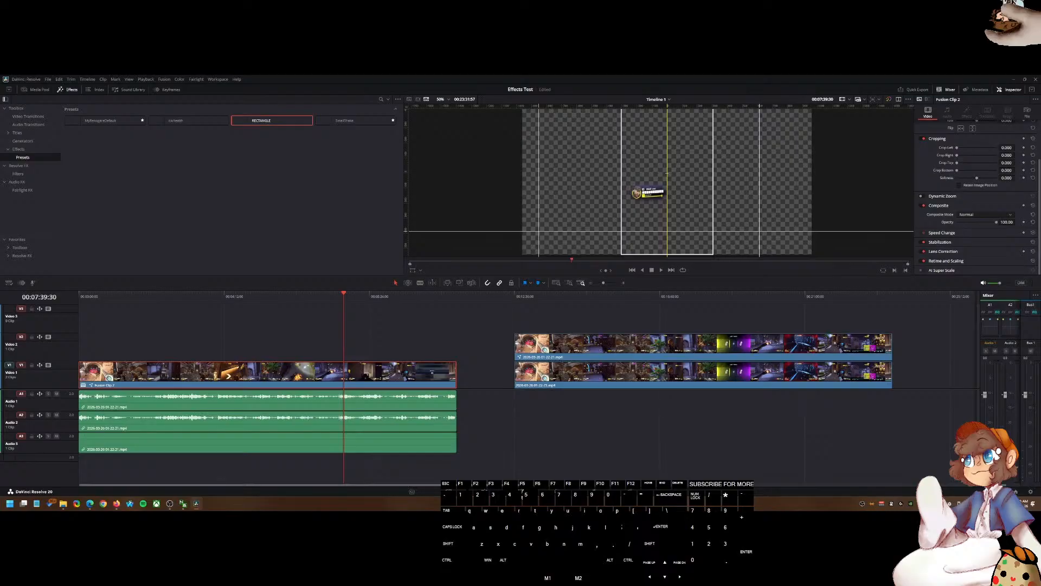
{"action": "left_click", "coordinate": [421, 410]}
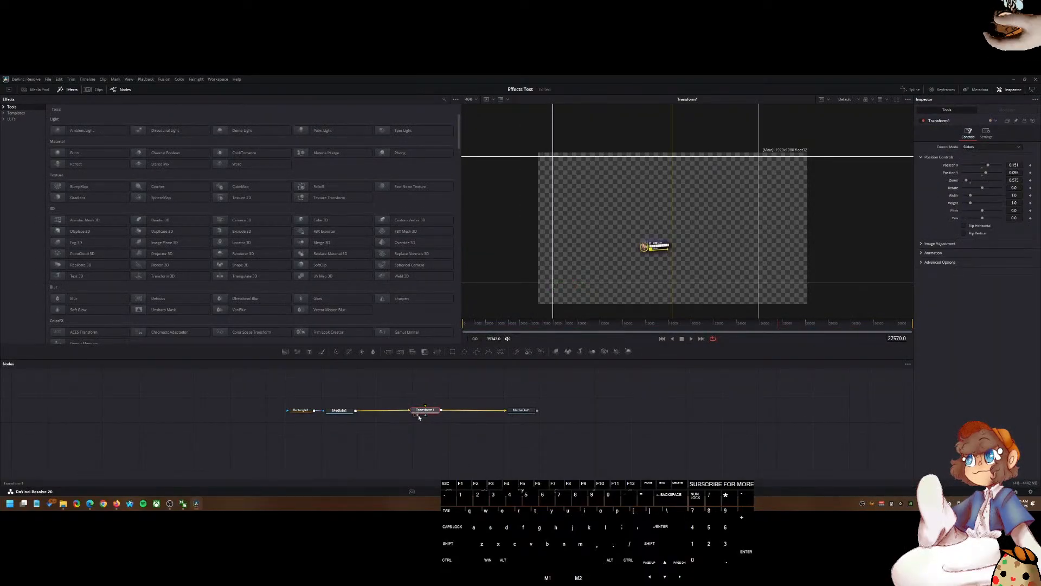
{"action": "left_click_drag", "start_coordinate": [421, 413], "coordinate": [420, 402]}
{"action": "left_click", "coordinate": [339, 410]}
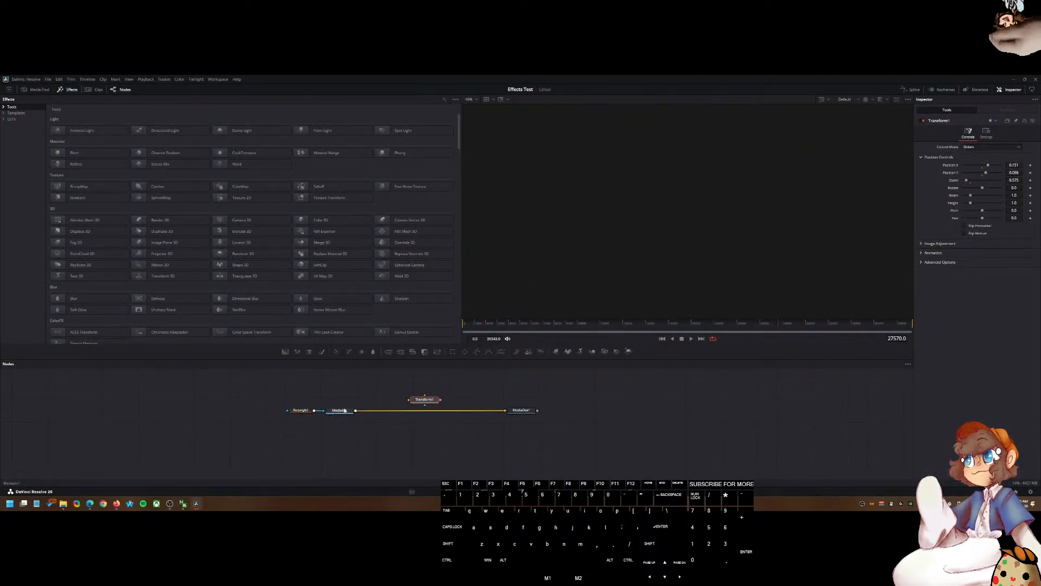
{"action": "left_click", "coordinate": [514, 414]}
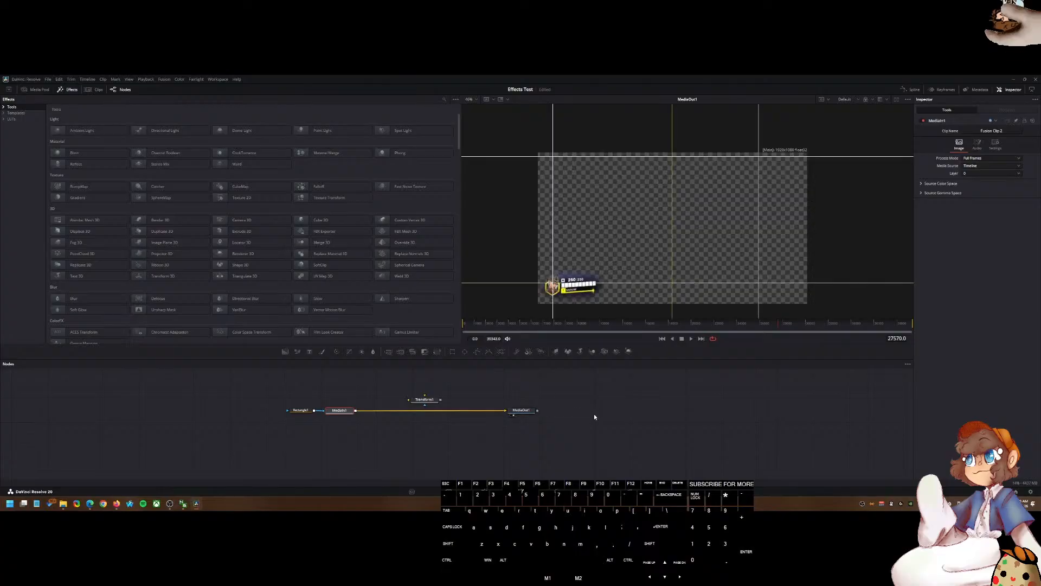
Step: Select the Rectangle1 node and change its filter type in the Inspector
{"action": "left_click", "coordinate": [299, 410]}
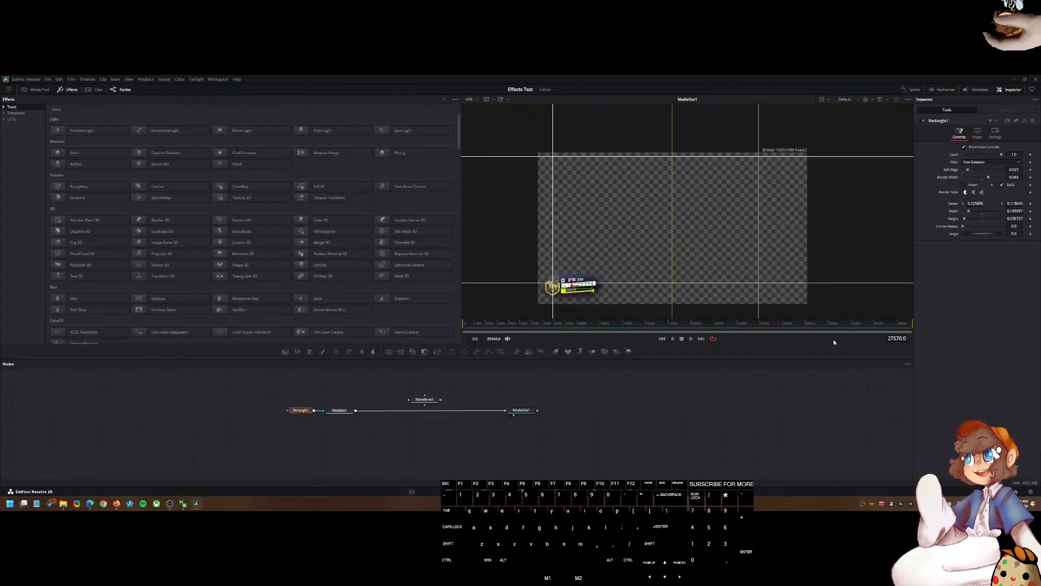
{"action": "left_click", "coordinate": [976, 162]}
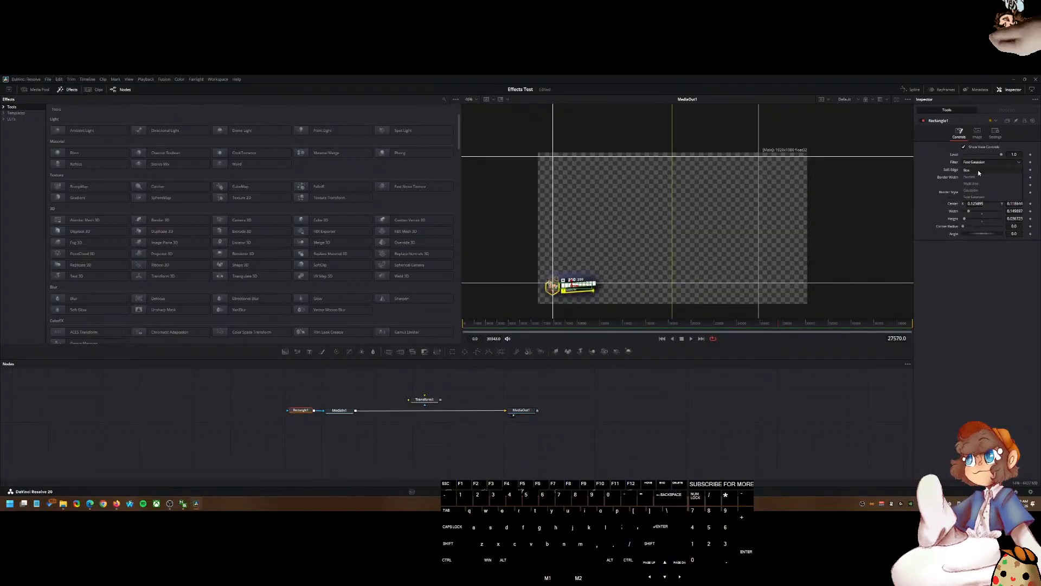
{"action": "left_click", "coordinate": [975, 177]}
Step: Examine Rectangle1's Inspector tabs and the health bar in the zoomed viewer
{"action": "scroll", "coordinate": [585, 297], "scroll_direction": "up", "scroll_amount": 5}
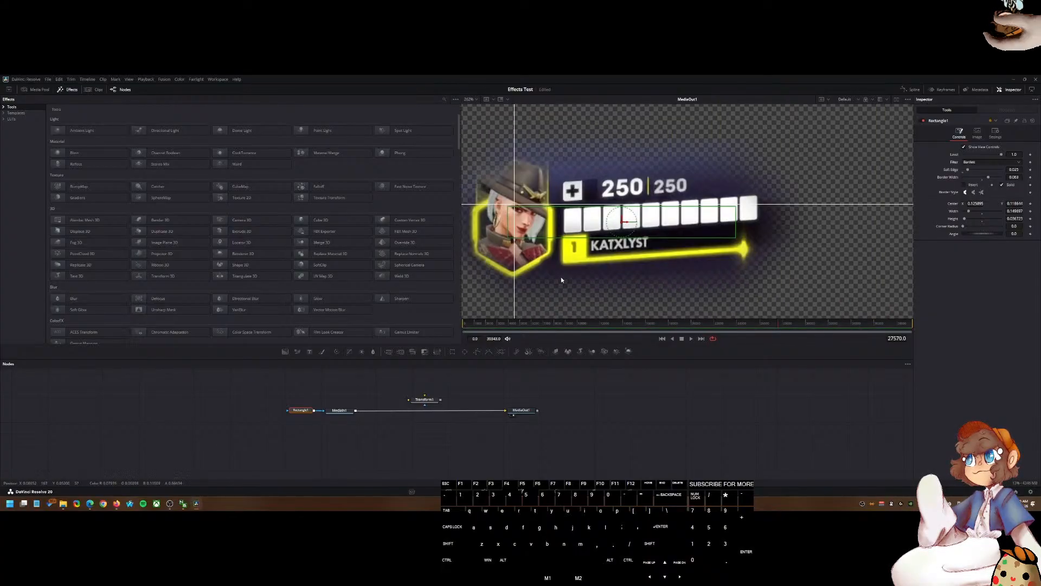
{"action": "scroll", "coordinate": [561, 279], "scroll_direction": "down", "scroll_amount": 2}
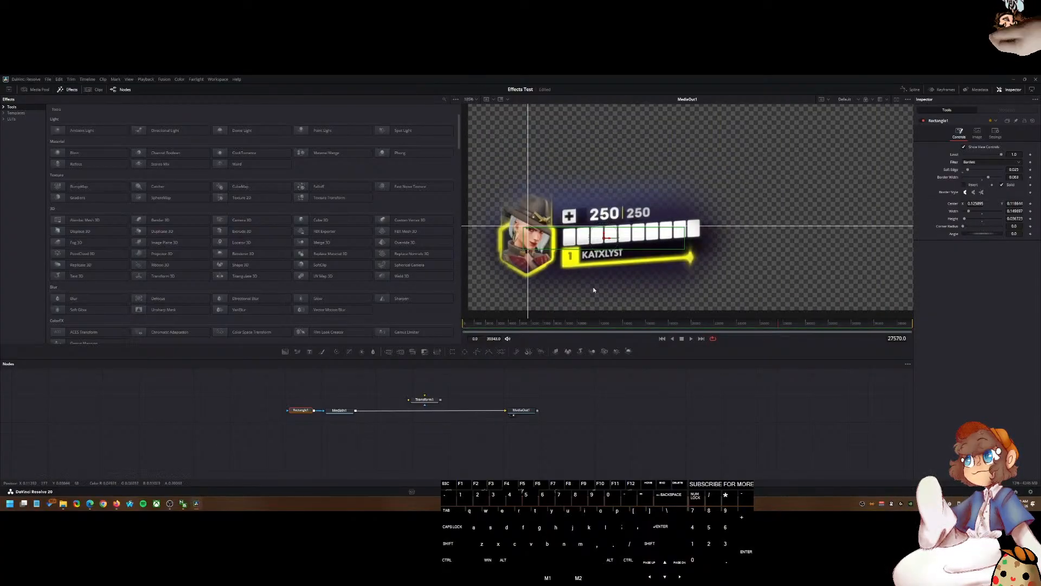
{"action": "scroll", "coordinate": [652, 285], "scroll_direction": "down", "scroll_amount": 4}
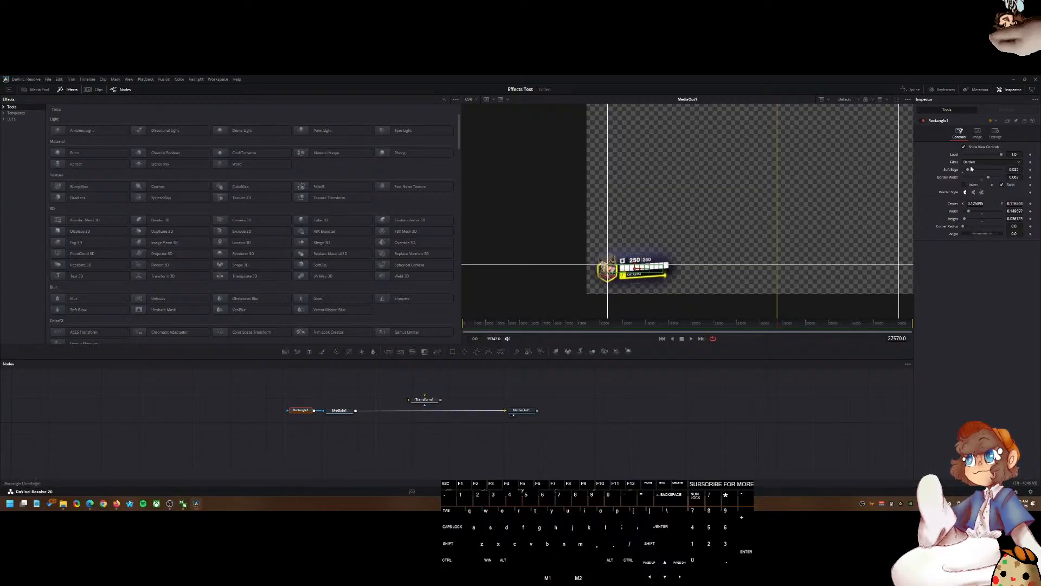
{"action": "left_click", "coordinate": [977, 132]}
{"action": "left_click", "coordinate": [957, 136]}
{"action": "left_click", "coordinate": [977, 134]}
{"action": "left_click", "coordinate": [995, 134]}
{"action": "left_click", "coordinate": [959, 134]}
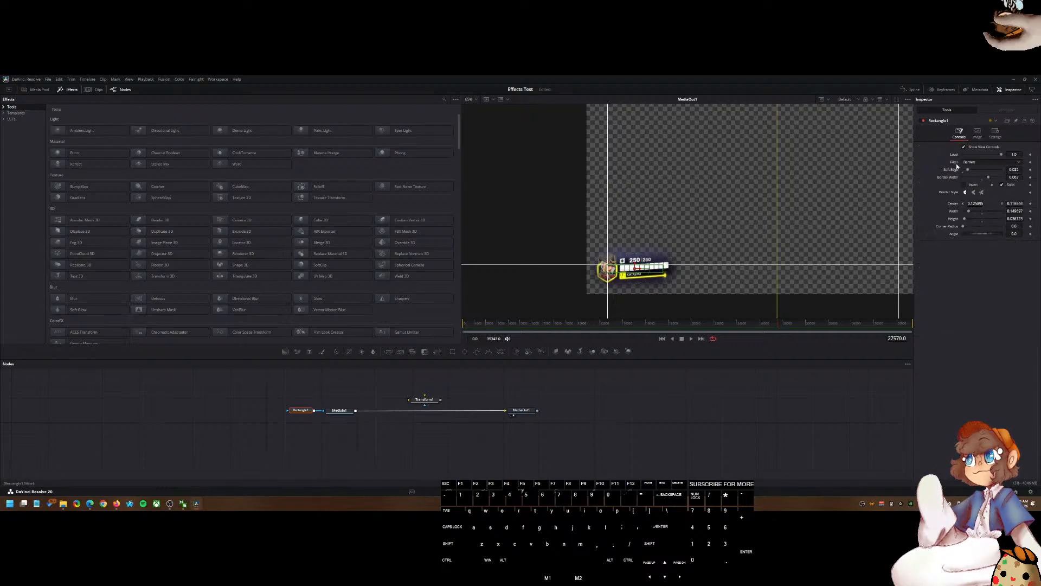
{"action": "scroll", "coordinate": [761, 258], "scroll_direction": "down", "scroll_amount": 2}
{"action": "left_click_drag", "start_coordinate": [806, 257], "coordinate": [693, 258]}
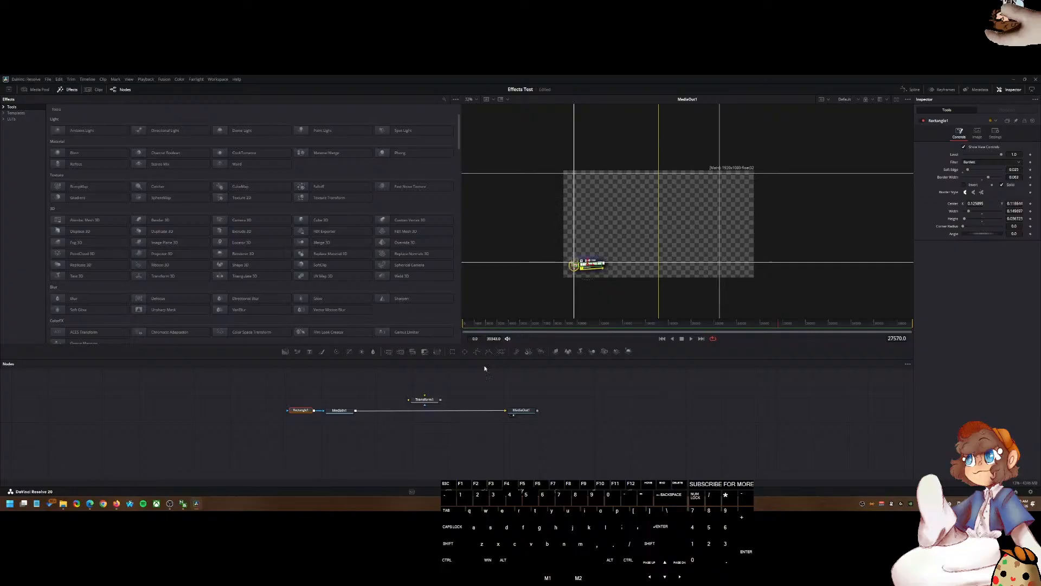
Step: Save Rectangle1's settings as Rectangle1.setting in the Edit Effects Presets folder
{"action": "right_click", "coordinate": [306, 410]}
{"action": "mouse_move", "coordinate": [337, 398]}
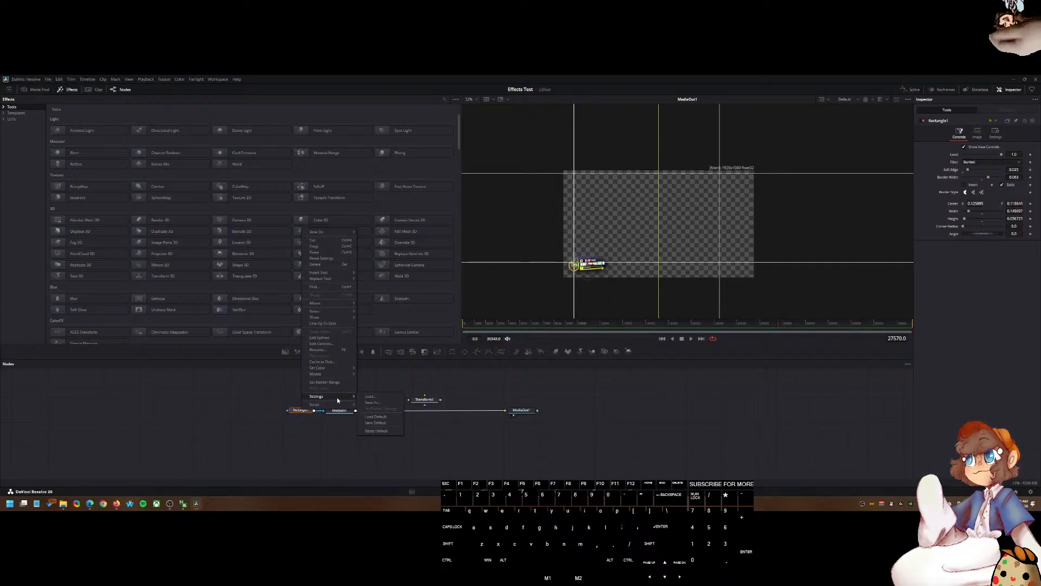
{"action": "left_click", "coordinate": [374, 402]}
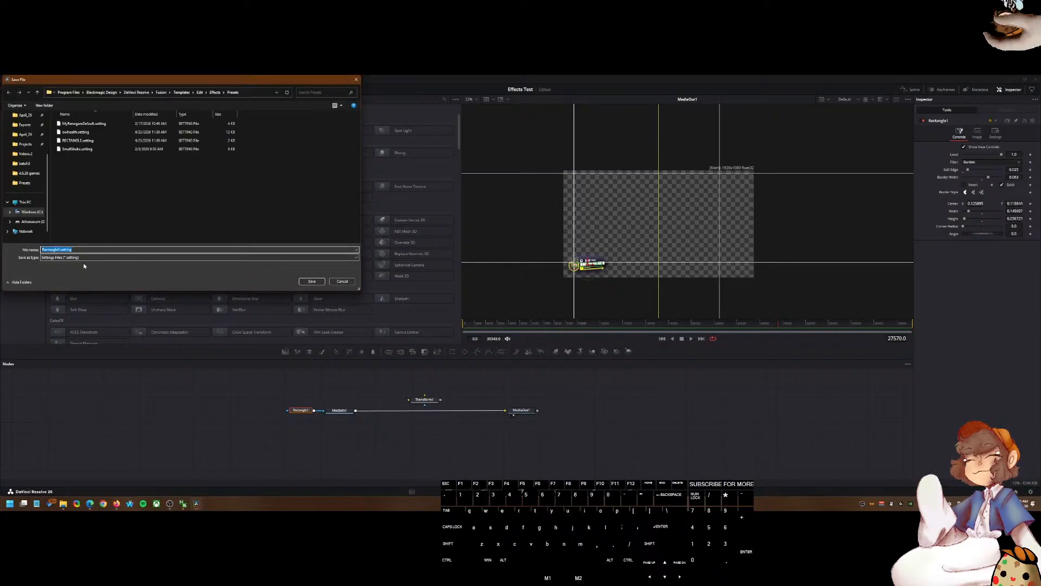
{"action": "left_click", "coordinate": [64, 249]}
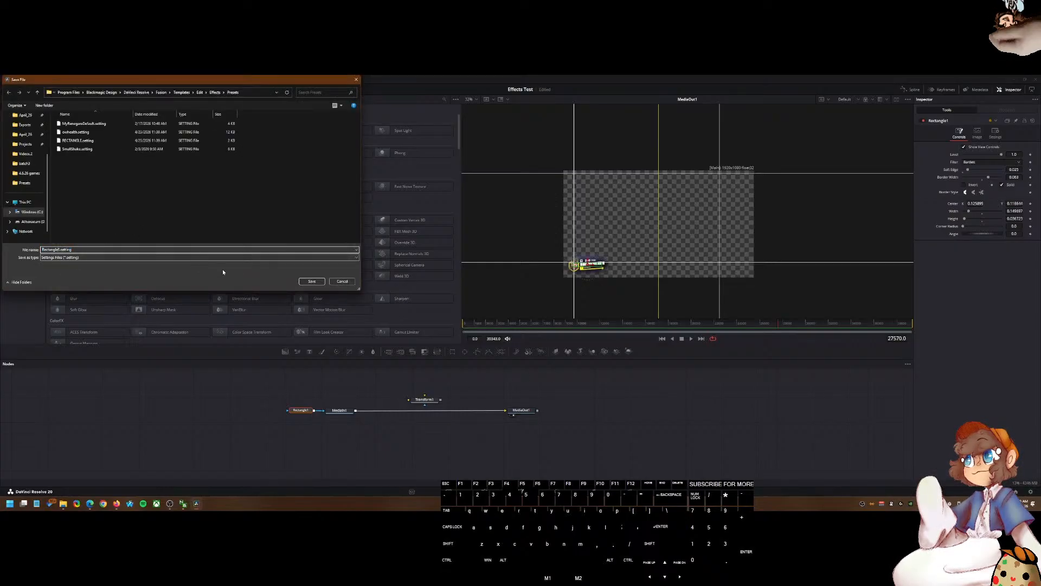
{"action": "left_click", "coordinate": [312, 282]}
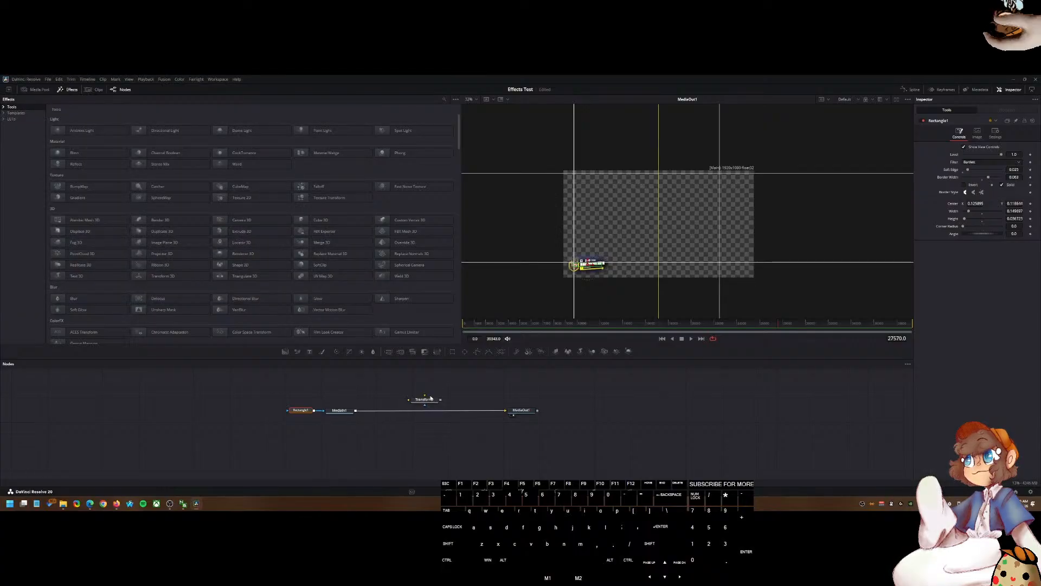
Step: Back on the Edit page, delete the Video 2 gameplay clip and save the project
{"action": "key", "text": "shift+4"}
{"action": "left_click_drag", "start_coordinate": [524, 296], "coordinate": [515, 296]}
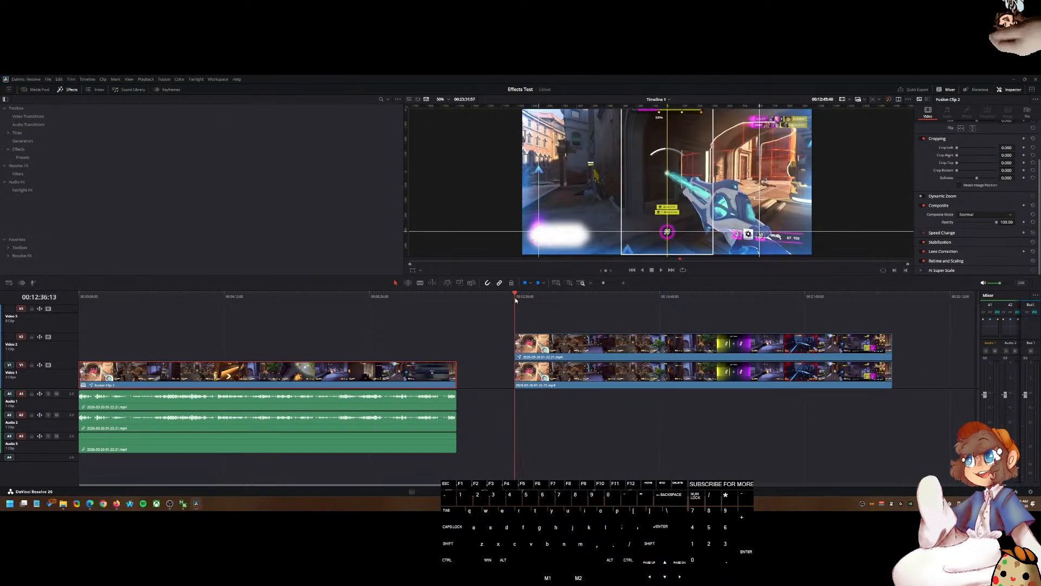
{"action": "left_click", "coordinate": [545, 349]}
{"action": "key", "text": "Delete"}
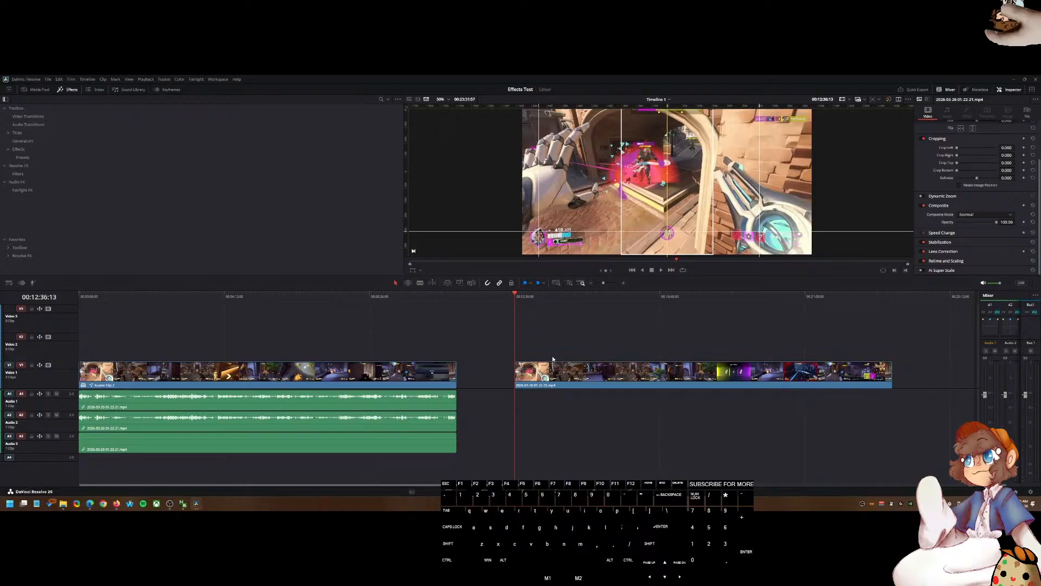
{"action": "key", "text": "ctrl+s"}
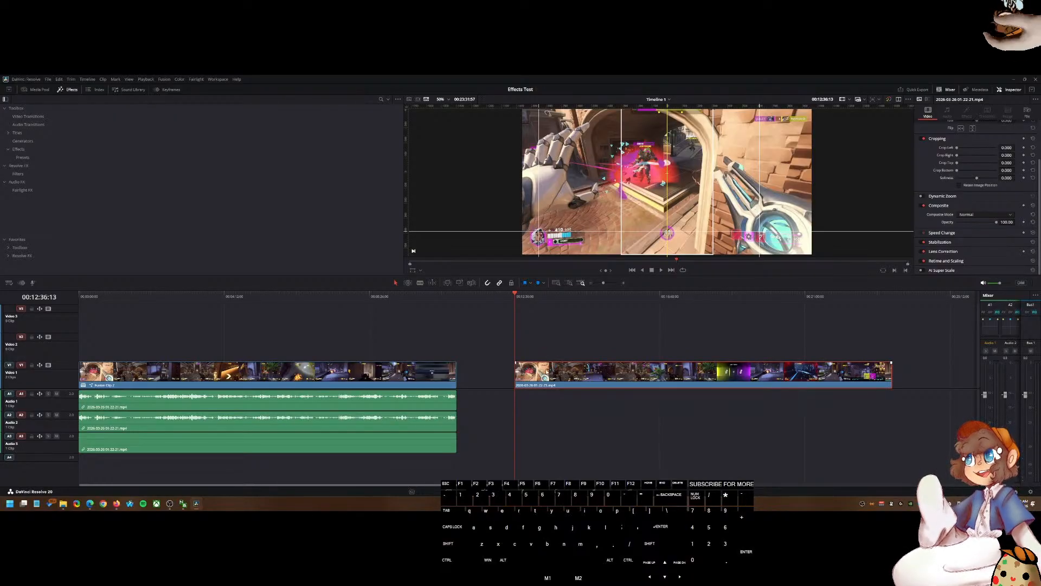
Step: Copy the second gameplay clip onto Video 2 directly above it
{"action": "right_click", "coordinate": [547, 371]}
{"action": "left_click", "coordinate": [517, 341]}
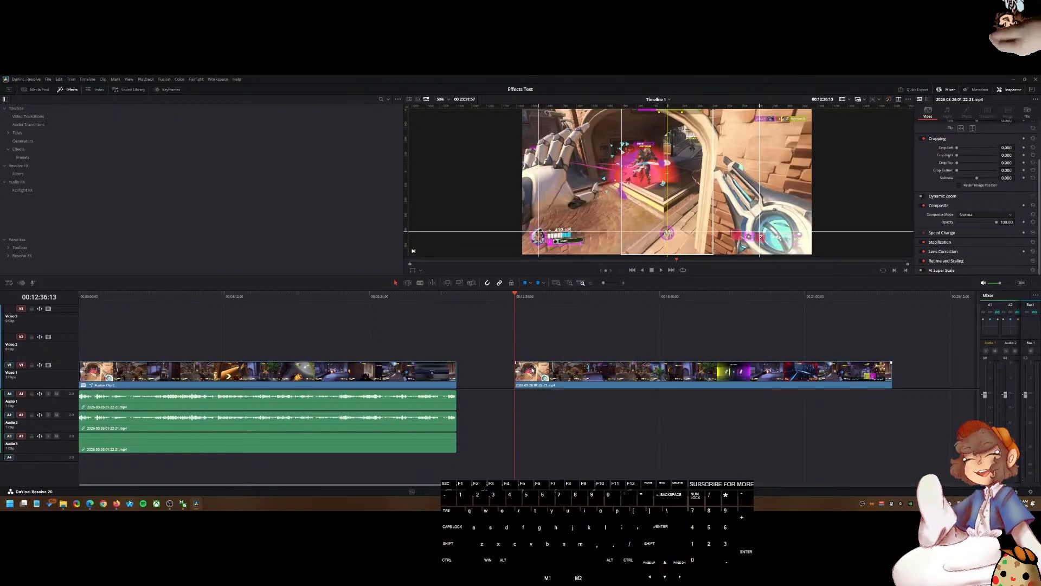
{"action": "left_click_drag", "start_coordinate": [551, 374], "coordinate": [551, 348]}
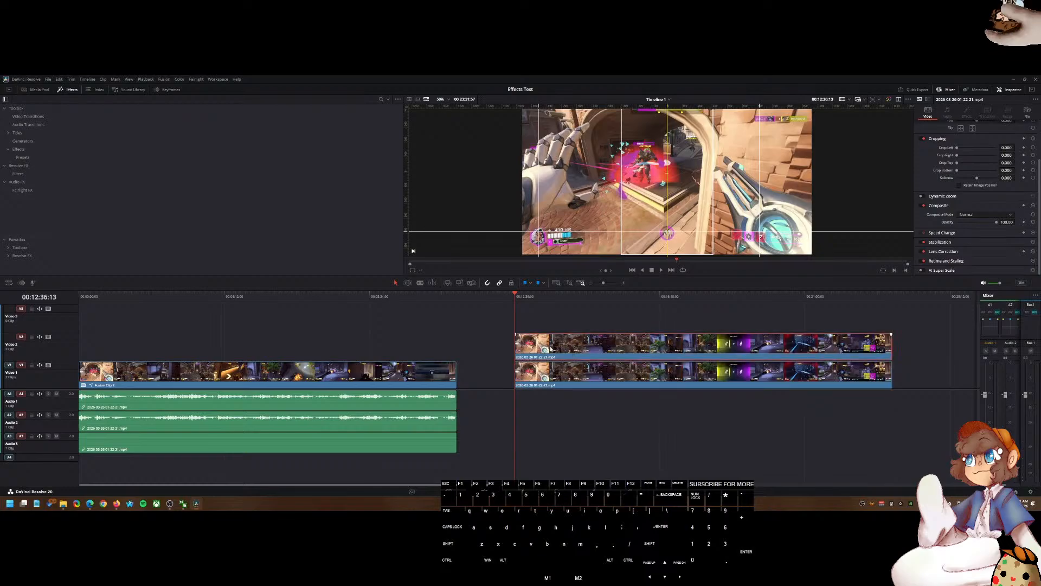
Step: Apply the Rectangle1 preset from the Effects presets to the new Video 2 clip
{"action": "left_click", "coordinate": [23, 157]}
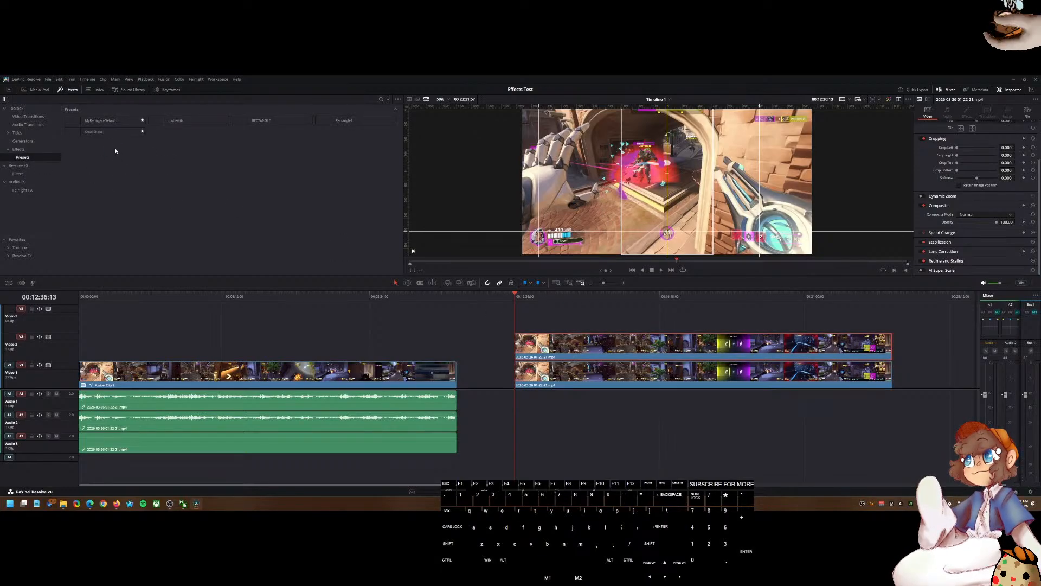
{"action": "left_click_drag", "start_coordinate": [344, 121], "coordinate": [566, 338]}
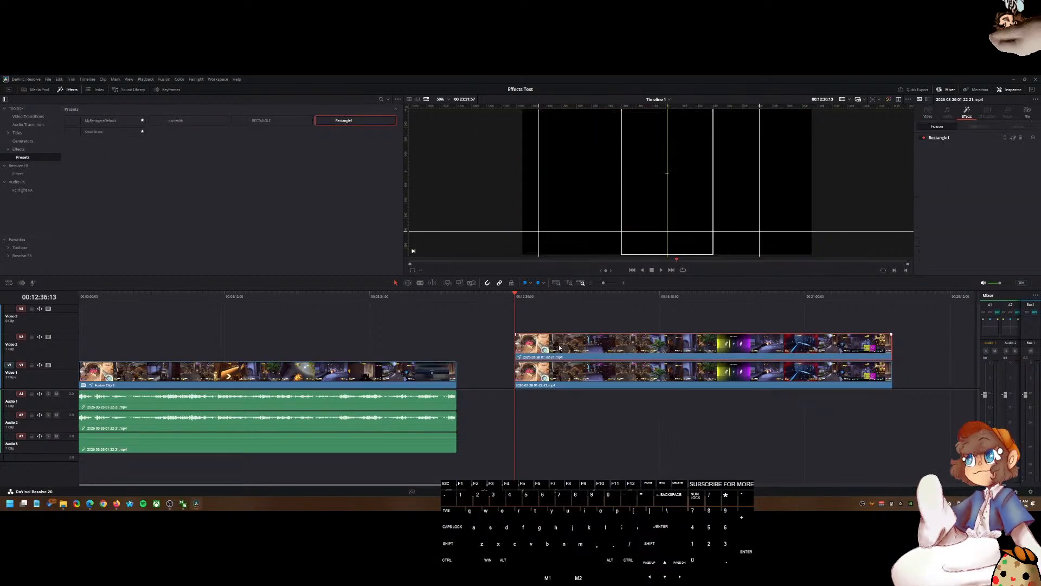
{"action": "scroll", "coordinate": [625, 206], "scroll_direction": "down", "scroll_amount": 2}
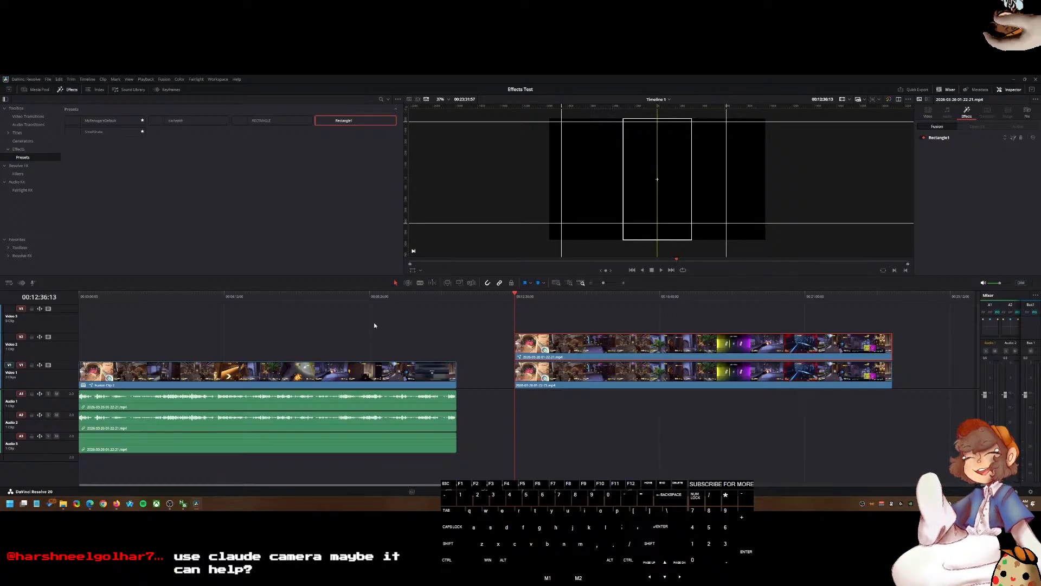
Step: Open the first clip on the Fusion page and search the Select Tool dialog for claud
{"action": "left_click", "coordinate": [364, 296]}
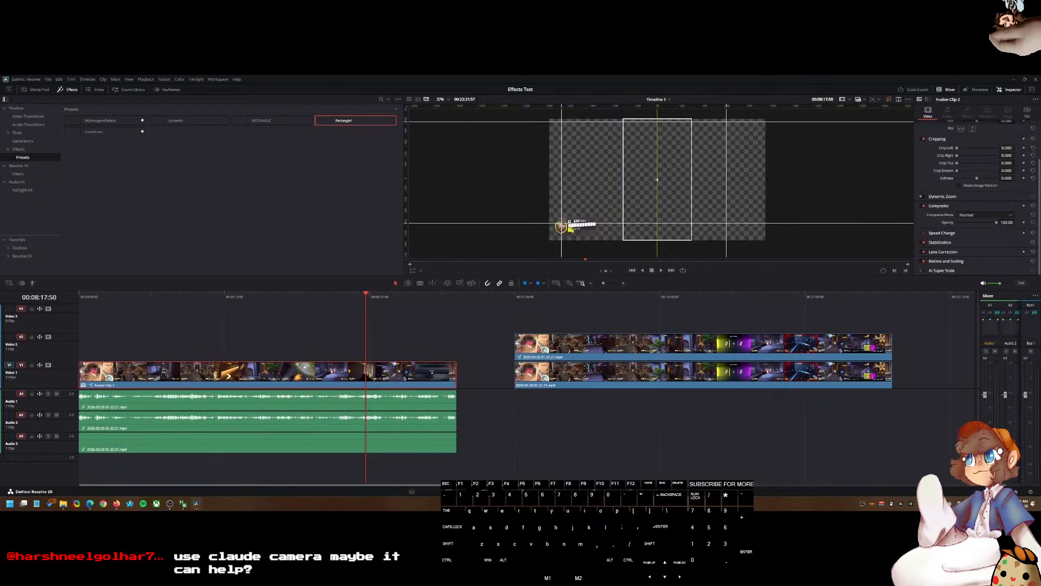
{"action": "left_click", "coordinate": [522, 490]}
{"action": "key", "text": "shift+space"}
{"action": "type", "text": "claud"}
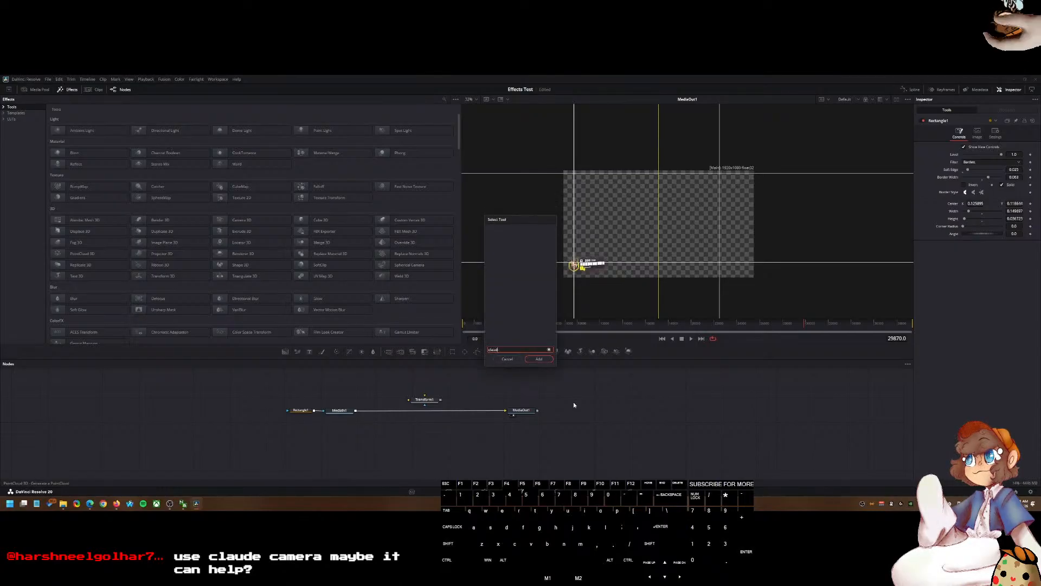
{"action": "key", "text": "BackSpace"}
{"action": "key", "text": "BackSpace"}
{"action": "key", "text": "BackSpace"}
{"action": "key", "text": "BackSpace"}
{"action": "key", "text": "BackSpace"}
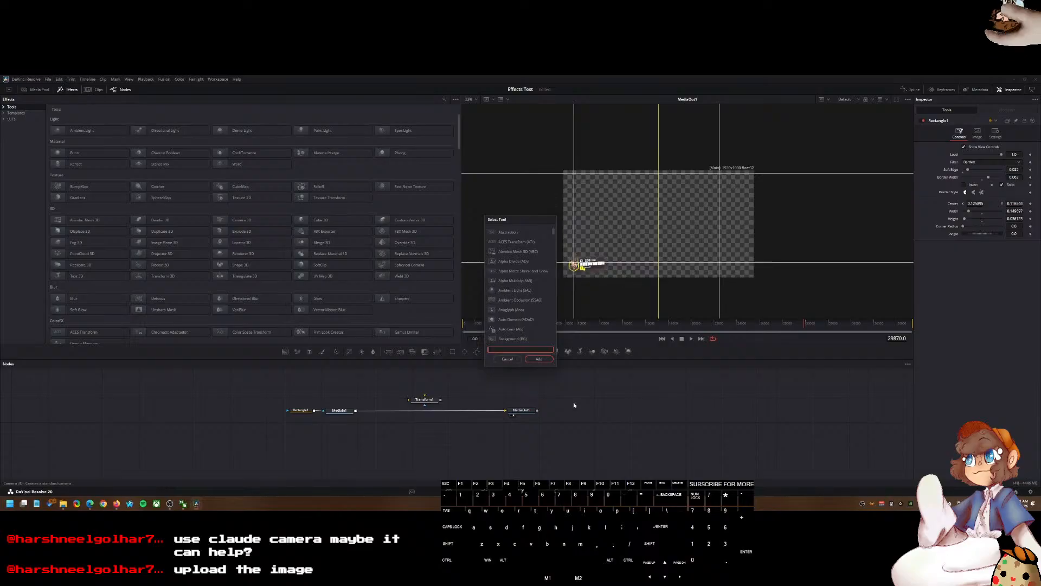
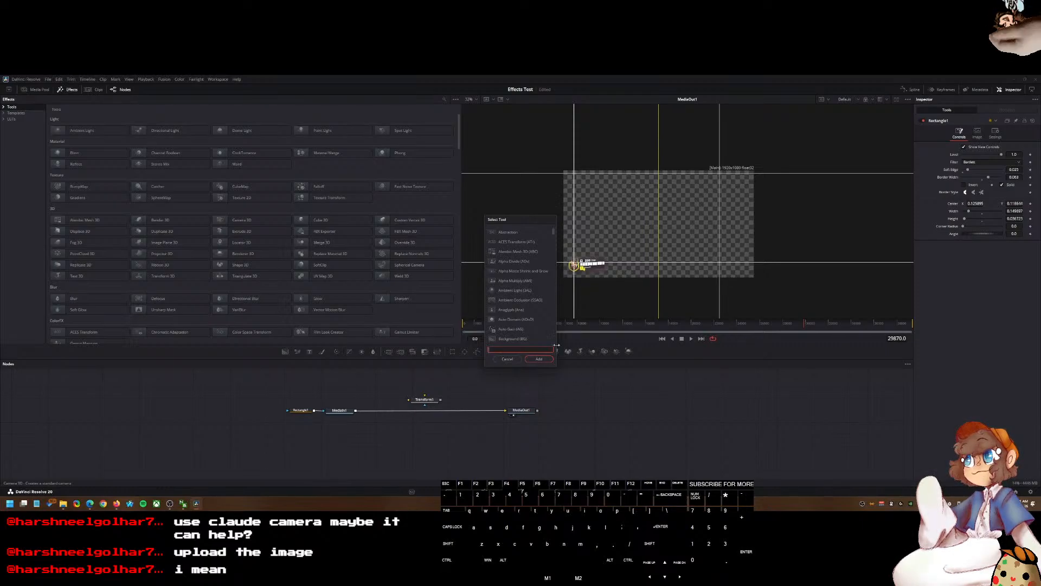
Step: Cancel the tool search and open the Settings submenu of the Rectangle1 node
{"action": "left_click", "coordinate": [507, 359]}
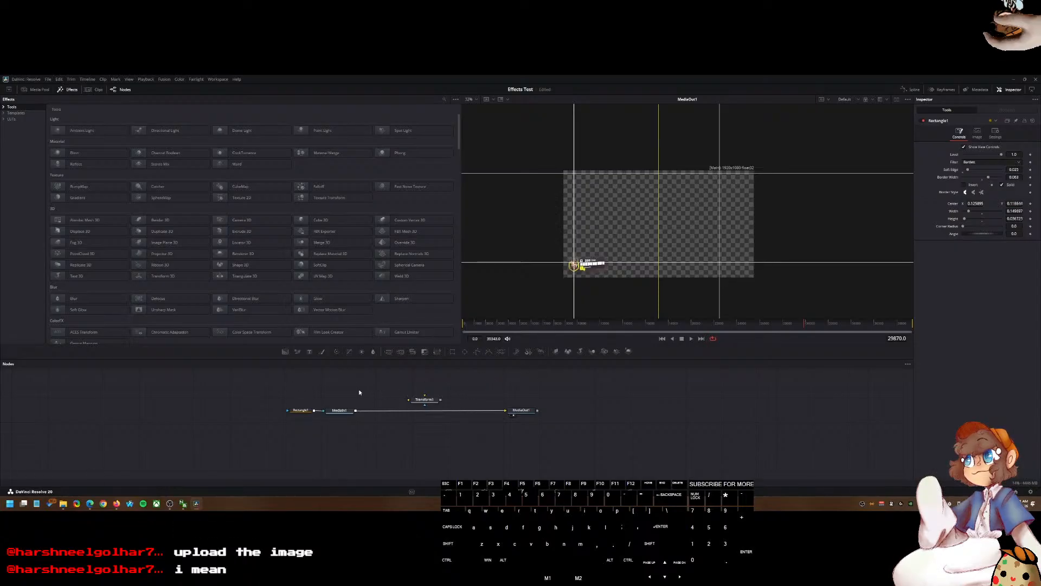
{"action": "right_click", "coordinate": [307, 410]}
{"action": "mouse_move", "coordinate": [338, 399]}
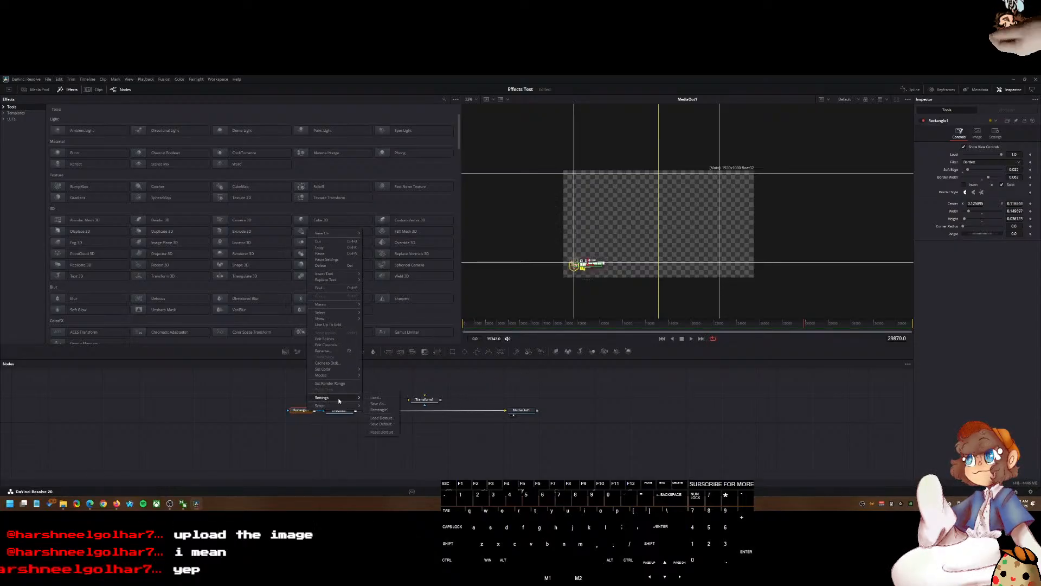
Step: Switch to the browser and read the ChatGPT instructions for making a Fusion macro preset
{"action": "left_click", "coordinate": [132, 477]}
{"action": "left_click", "coordinate": [90, 503]}
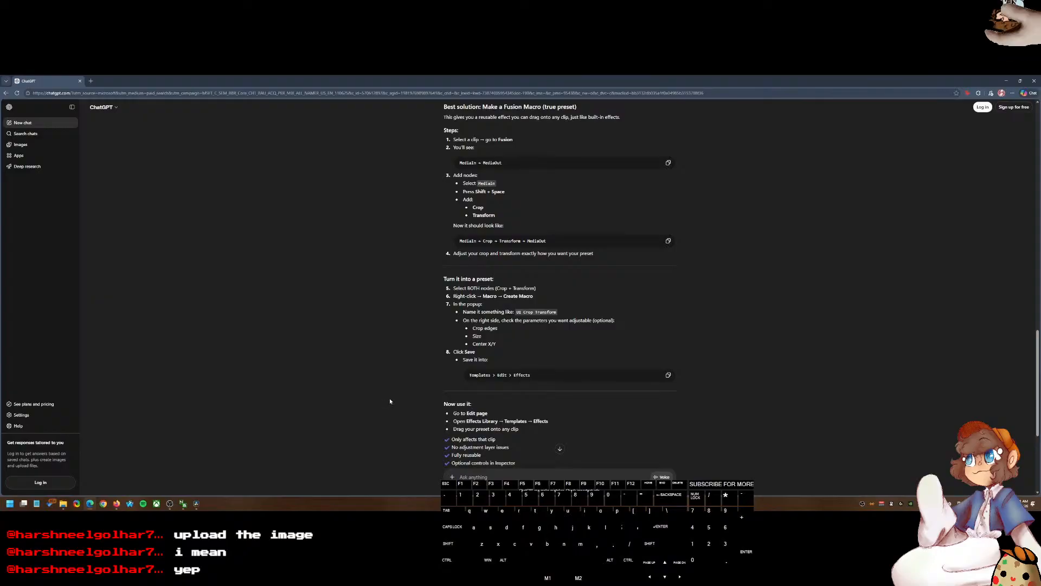
{"action": "scroll", "coordinate": [379, 404], "scroll_direction": "up", "scroll_amount": 4}
{"action": "scroll", "coordinate": [372, 413], "scroll_direction": "down", "scroll_amount": 4}
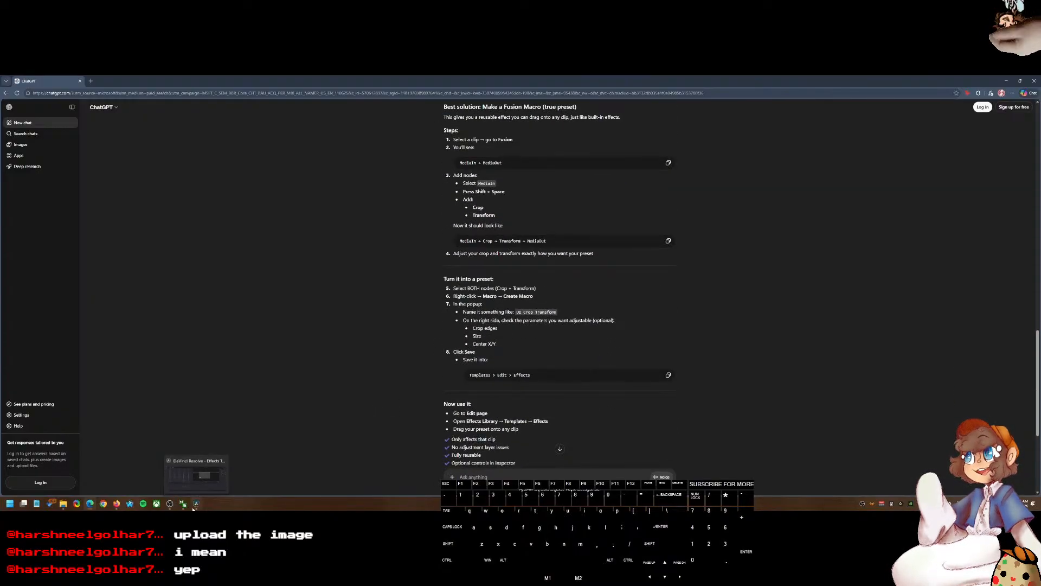
{"action": "left_click", "coordinate": [196, 475]}
{"action": "left_click", "coordinate": [300, 410]}
{"action": "right_click", "coordinate": [305, 410]}
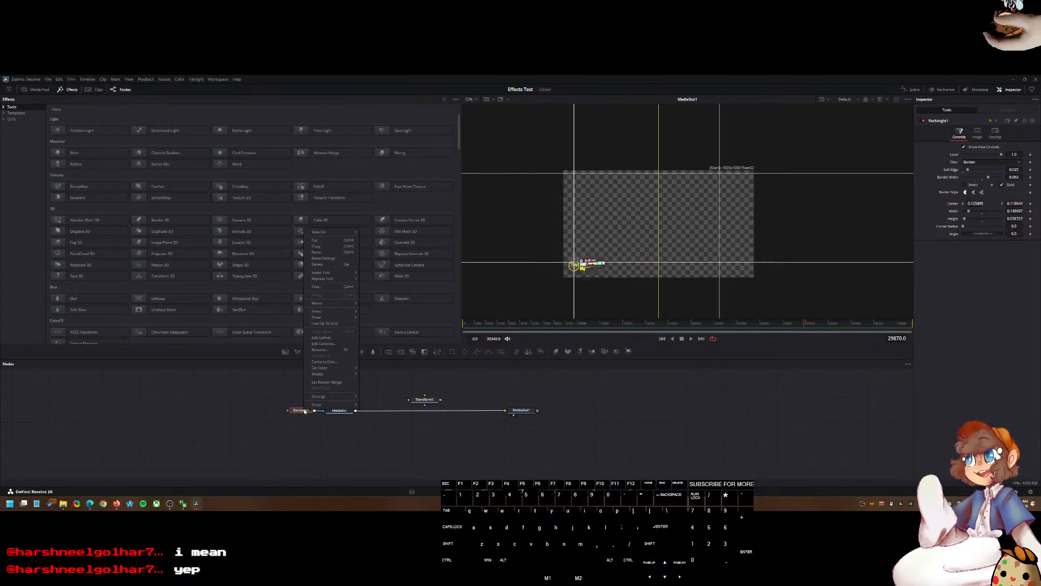
{"action": "left_click", "coordinate": [465, 445]}
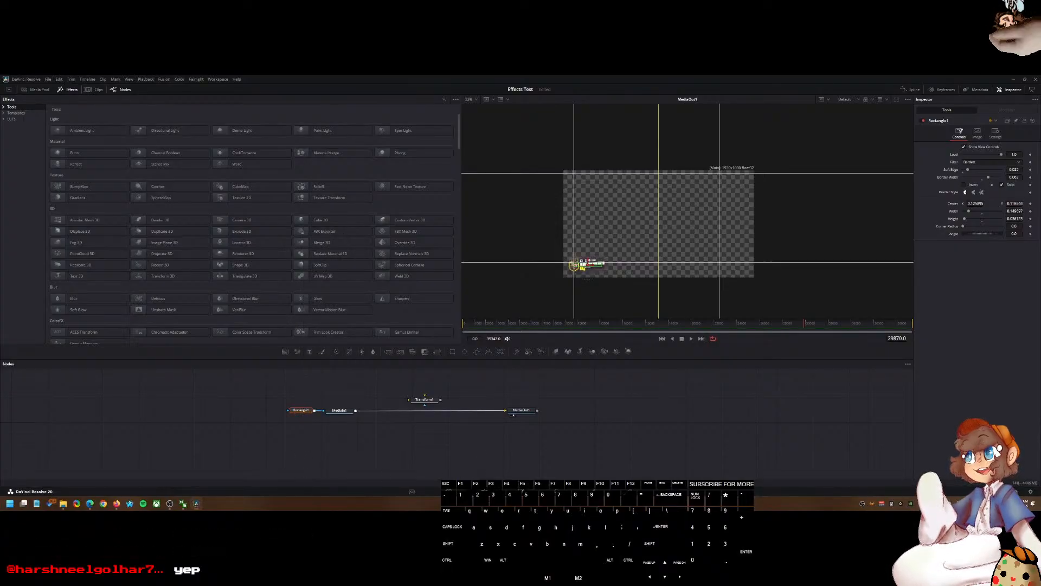
Step: On the Edit page, delete the Video 2 clip and undo the deletion
{"action": "left_click", "coordinate": [495, 491]}
{"action": "left_click", "coordinate": [515, 296]}
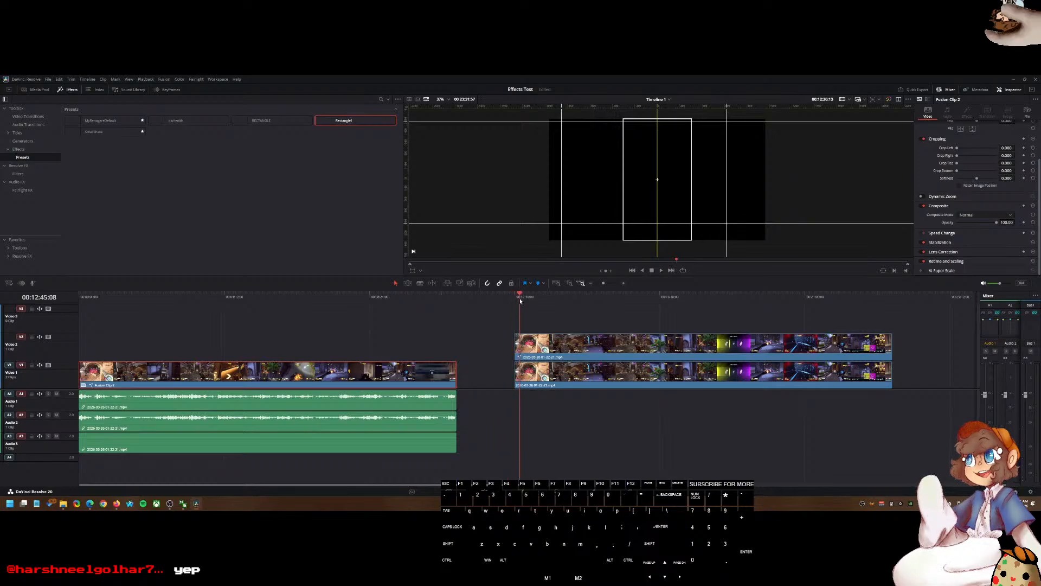
{"action": "left_click_drag", "start_coordinate": [517, 298], "coordinate": [293, 319]}
{"action": "left_click", "coordinate": [552, 344]}
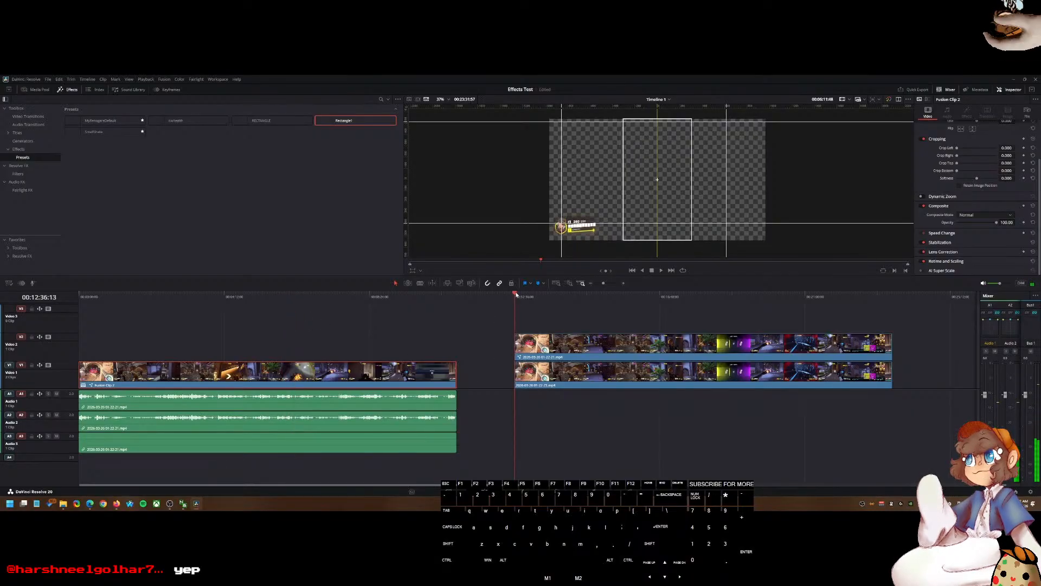
{"action": "key", "text": "Delete"}
{"action": "key", "text": "ctrl+z"}
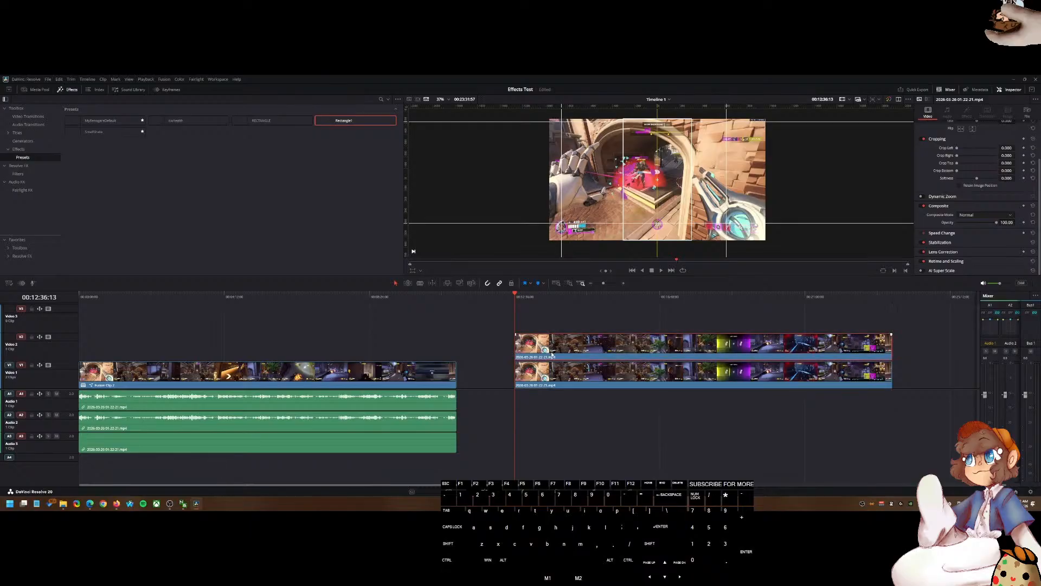
Step: Apply the MyRenogareDefault preset to the Video 2 clip and undo it
{"action": "left_click_drag", "start_coordinate": [100, 120], "coordinate": [526, 343]}
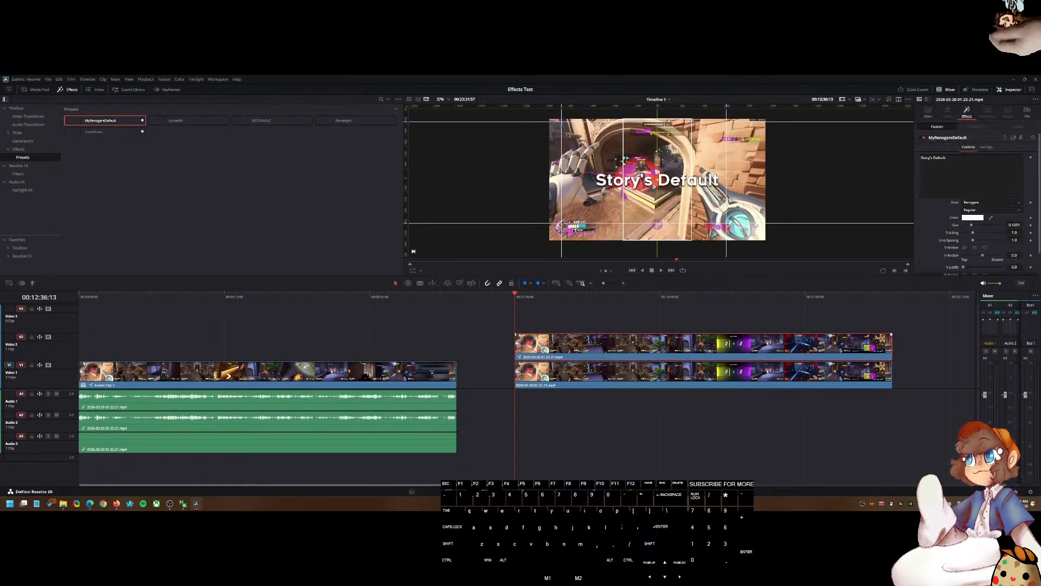
{"action": "left_click", "coordinate": [995, 178]}
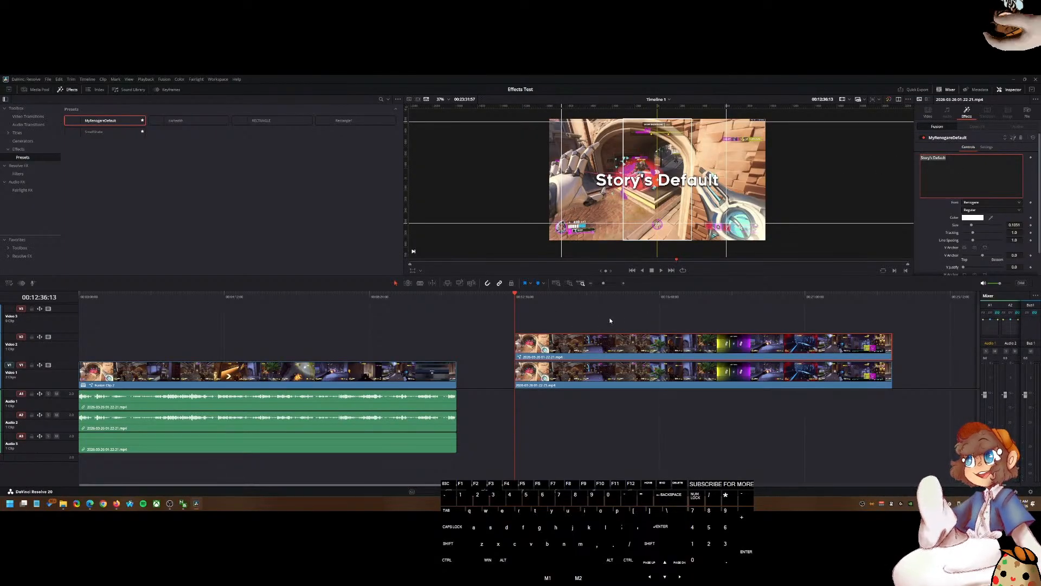
{"action": "key", "text": "ctrl+z"}
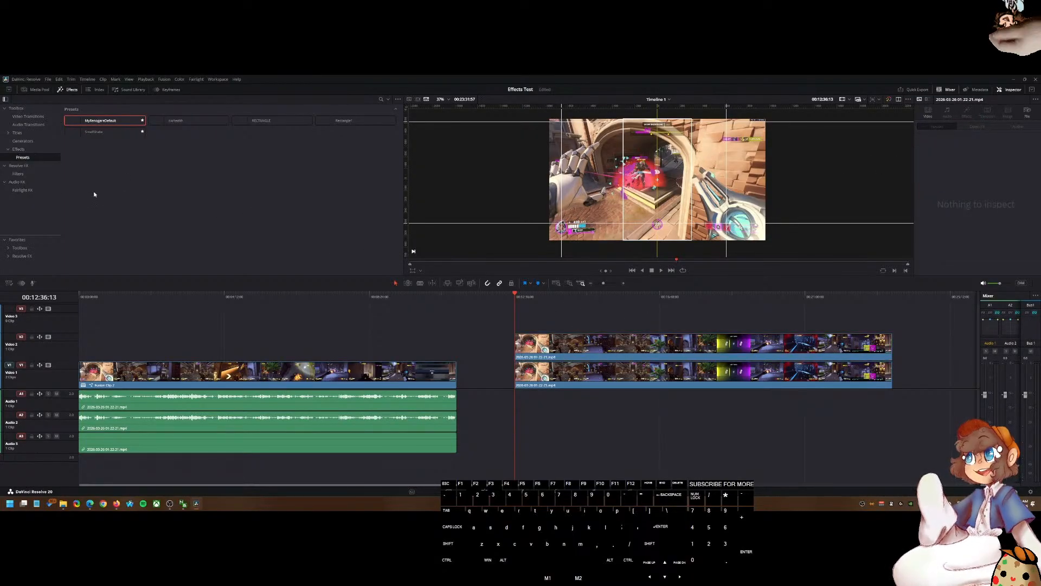
Step: Apply the SmallShake preset to the Video 2 clip and play it back in the zoomed viewer
{"action": "left_click_drag", "start_coordinate": [94, 132], "coordinate": [527, 352]}
{"action": "key", "text": "space"}
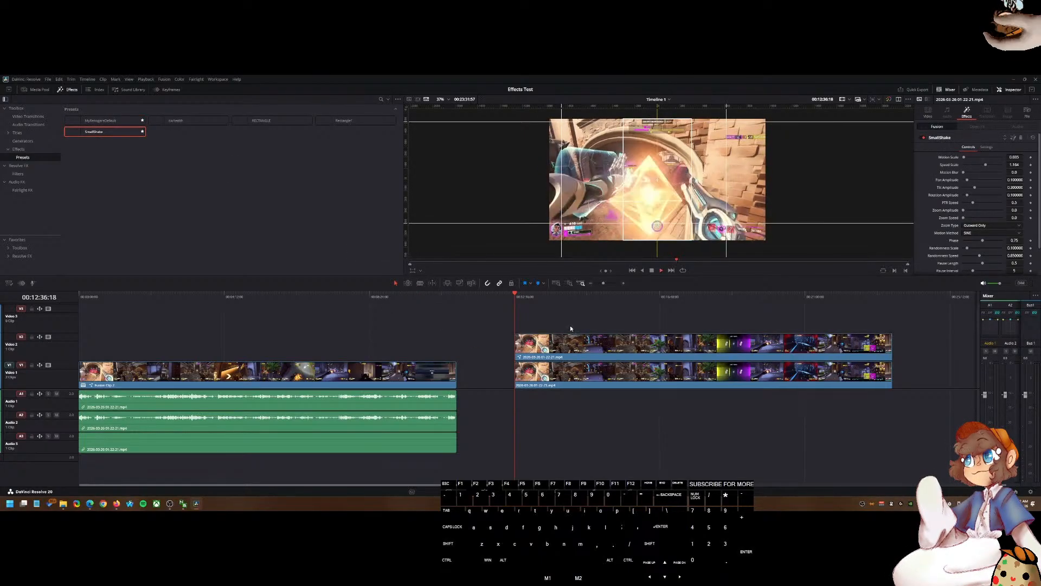
{"action": "scroll", "coordinate": [549, 238], "scroll_direction": "up", "scroll_amount": 6}
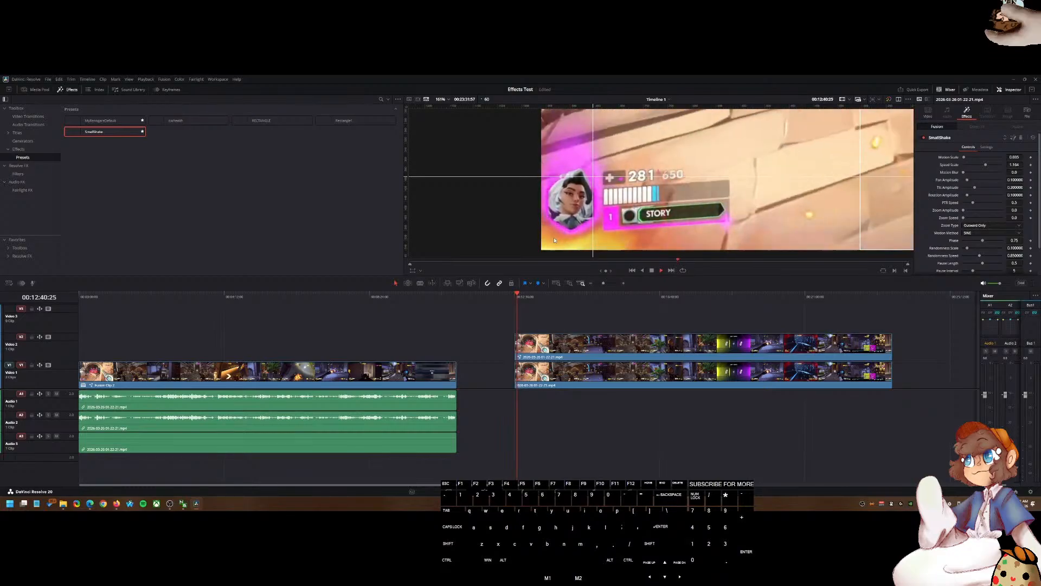
{"action": "scroll", "coordinate": [558, 235], "scroll_direction": "down", "scroll_amount": 2}
{"action": "scroll", "coordinate": [539, 228], "scroll_direction": "down", "scroll_amount": 5}
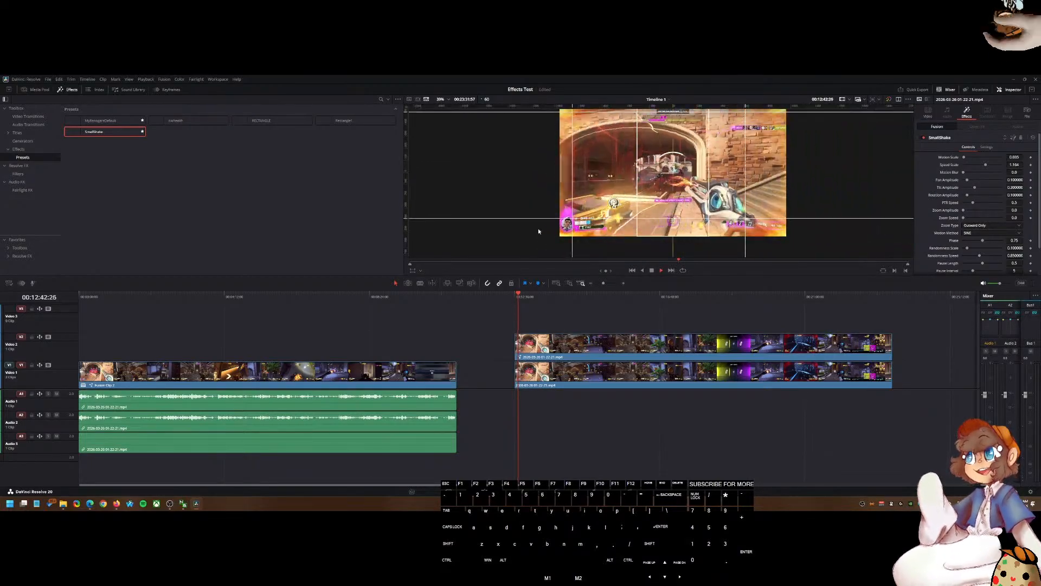
{"action": "key", "text": "space"}
Step: Replace the Video 2 clip with a copy of the Video 1 clip below it
{"action": "left_click", "coordinate": [555, 339]}
{"action": "key", "text": "Delete"}
{"action": "left_click_drag", "start_coordinate": [553, 372], "coordinate": [550, 349], "text": "alt"}
Step: Preview the saved effects presets, ending on the Rectangle preset
{"action": "left_click", "coordinate": [175, 121]}
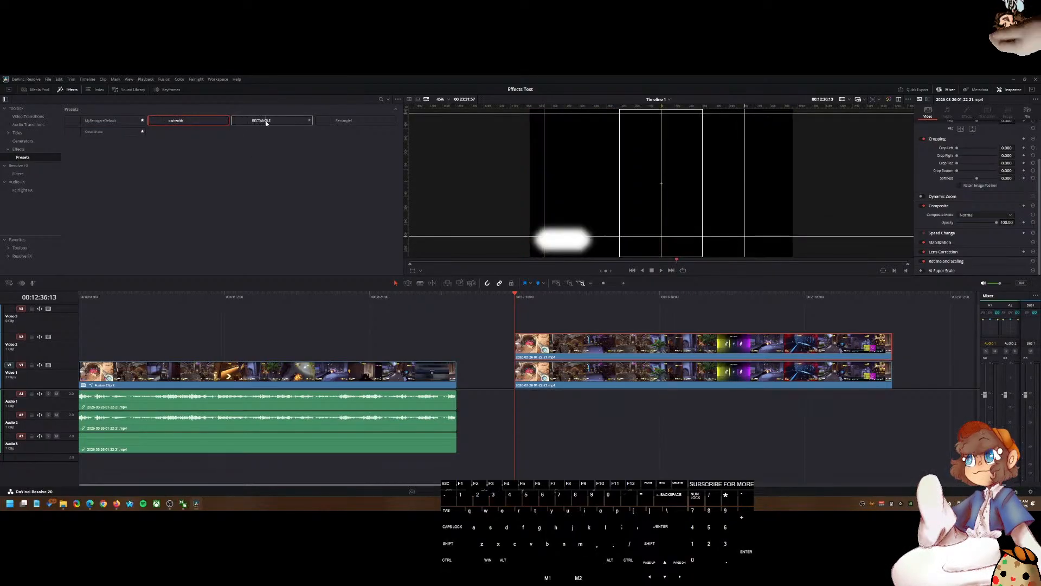
{"action": "left_click", "coordinate": [269, 138]}
{"action": "left_click", "coordinate": [337, 122]}
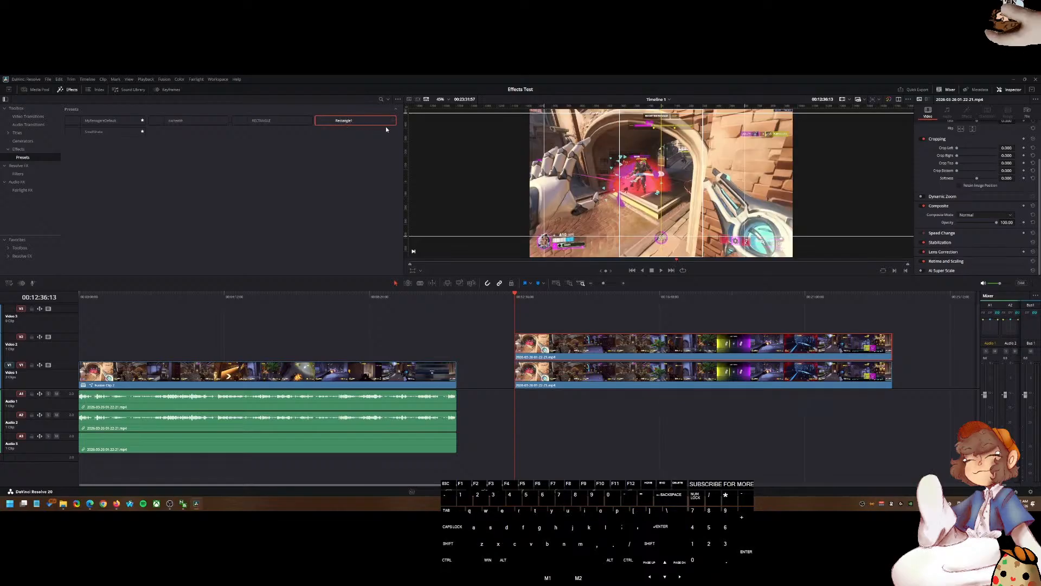
Step: Switch to ChatGPT and ask: "I want to make a effects preset of a mask in davinci resolve fusion"
{"action": "left_click", "coordinate": [117, 503]}
{"action": "left_click", "coordinate": [90, 503]}
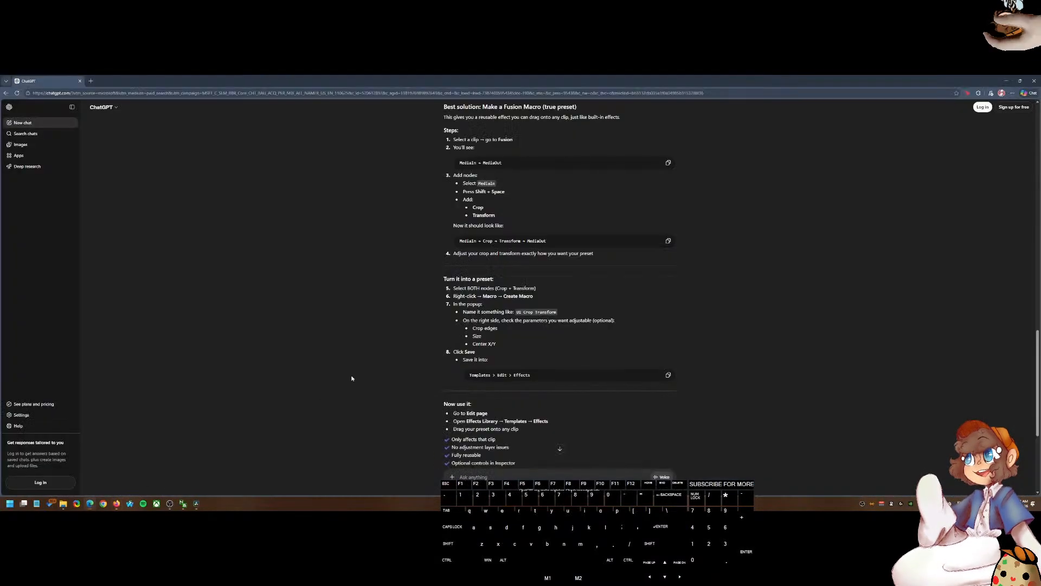
{"action": "key", "text": "ctrl+a"}
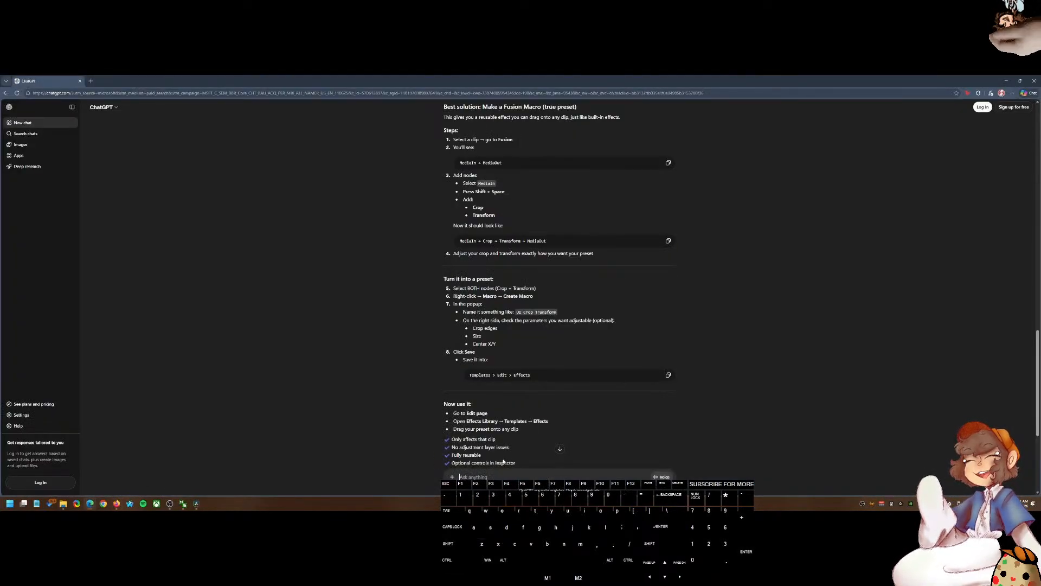
{"action": "key", "text": "ctrl+BackSpace"}
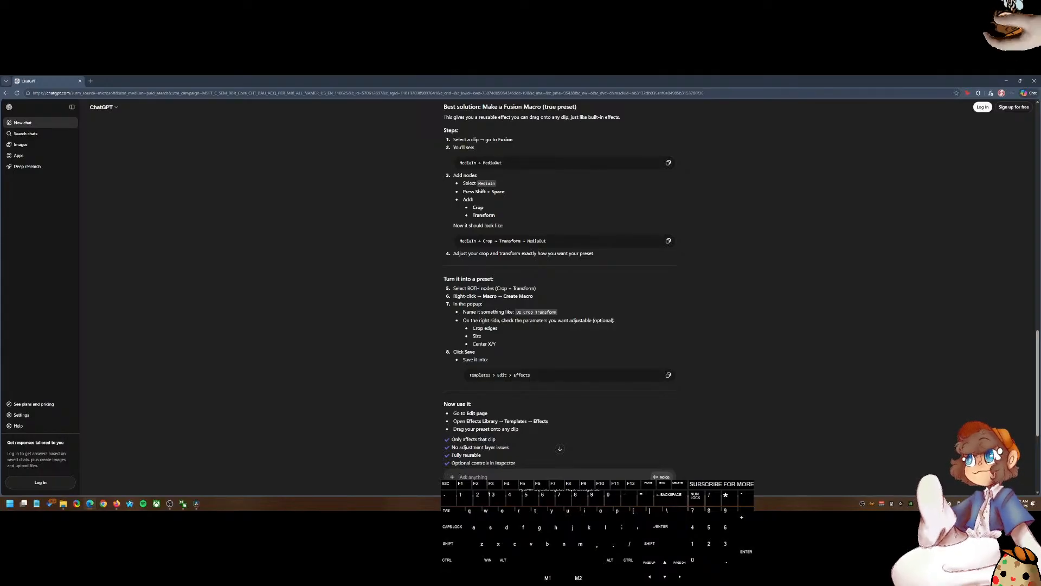
{"action": "type", "text": "I want to make a d"}
{"action": "key", "text": "BackSpace"}
{"action": "type", "text": "effects preset of"}
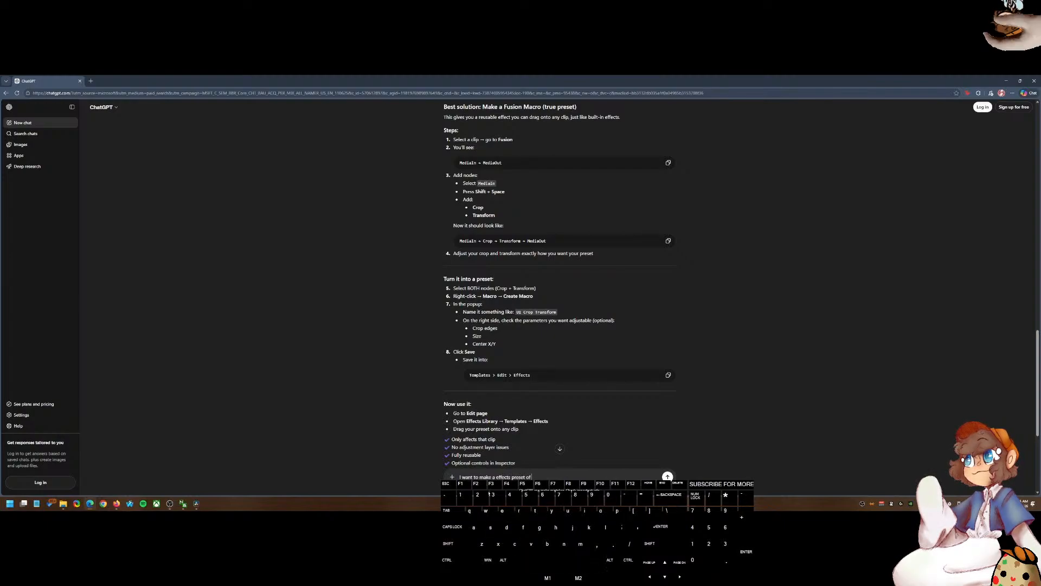
{"action": "type", "text": " a mask"}
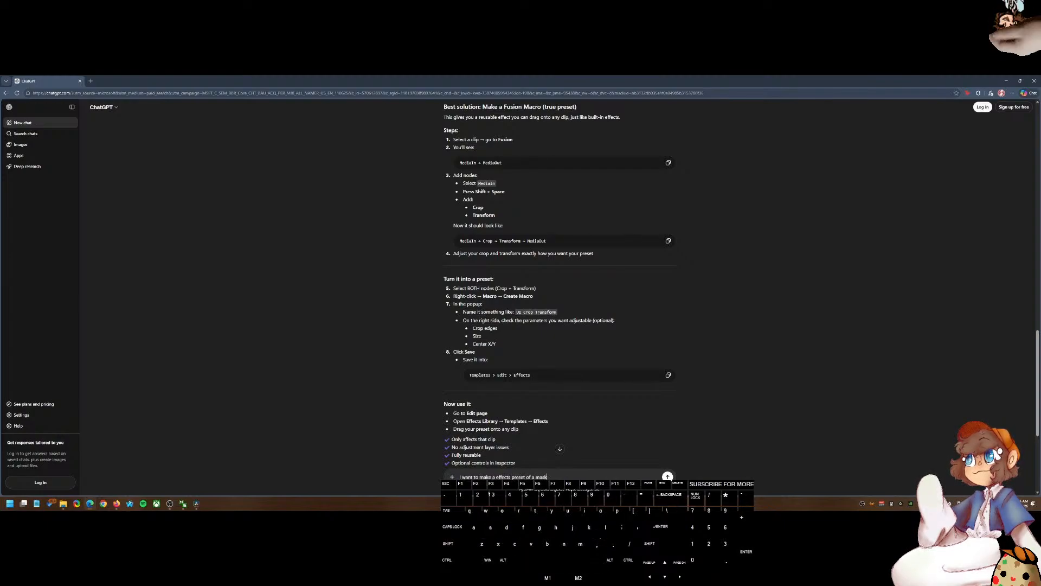
{"action": "type", "text": " in davinci"}
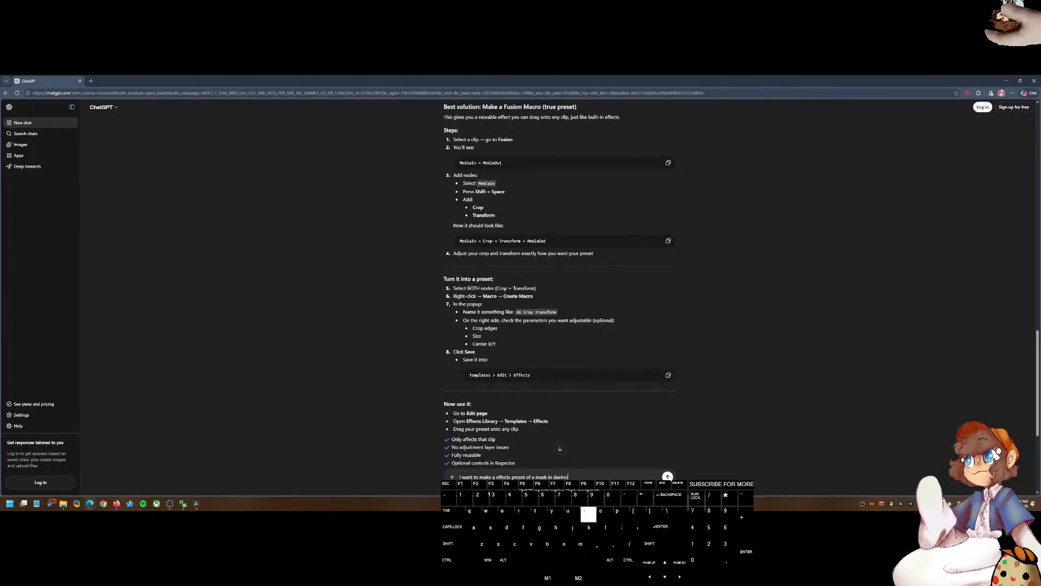
{"action": "type", "text": " resolve fusion"}
{"action": "key", "text": "Return"}
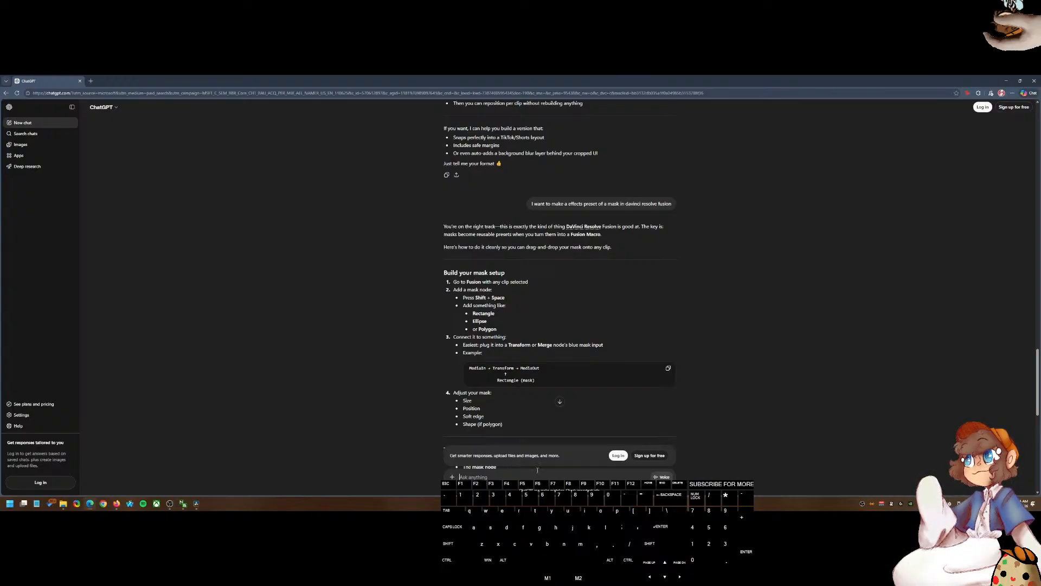
Step: On the Fusion page, rewire the Rectangle1 node between Transform1 and MediaIn1, ending connected to MediaIn1
{"action": "left_click", "coordinate": [195, 504]}
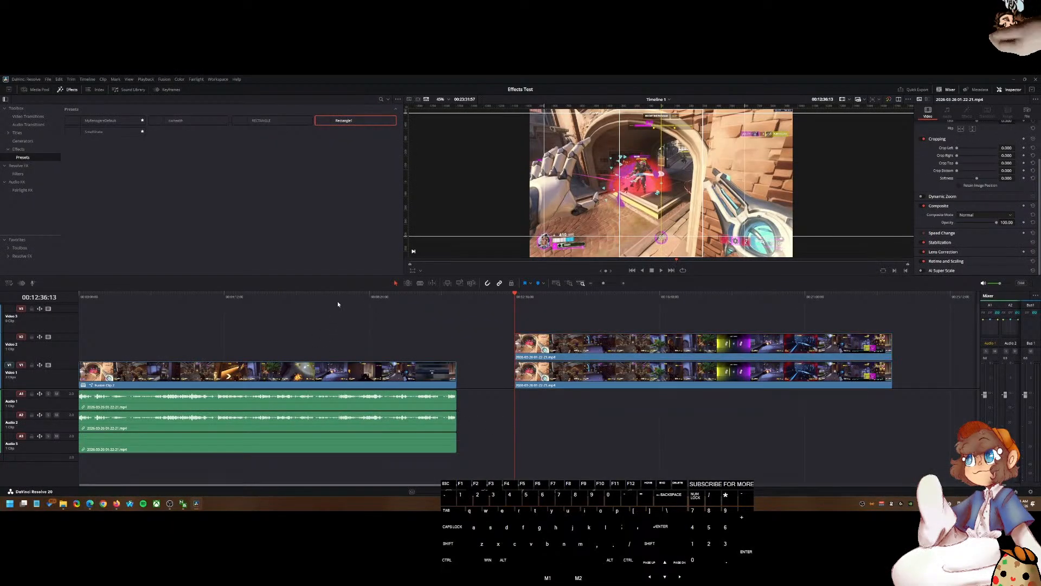
{"action": "left_click", "coordinate": [521, 491]}
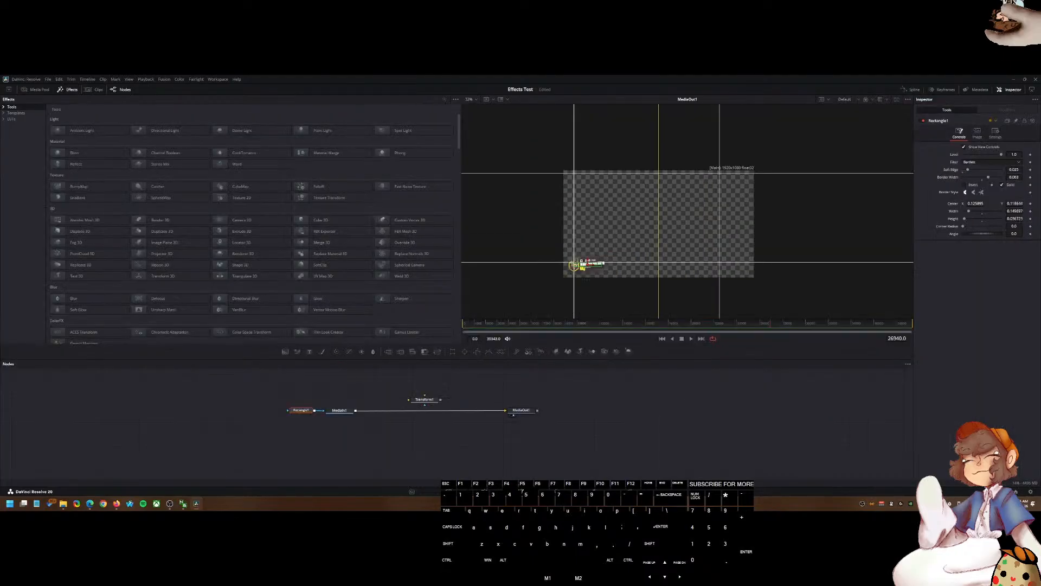
{"action": "left_click_drag", "start_coordinate": [301, 410], "coordinate": [523, 395]}
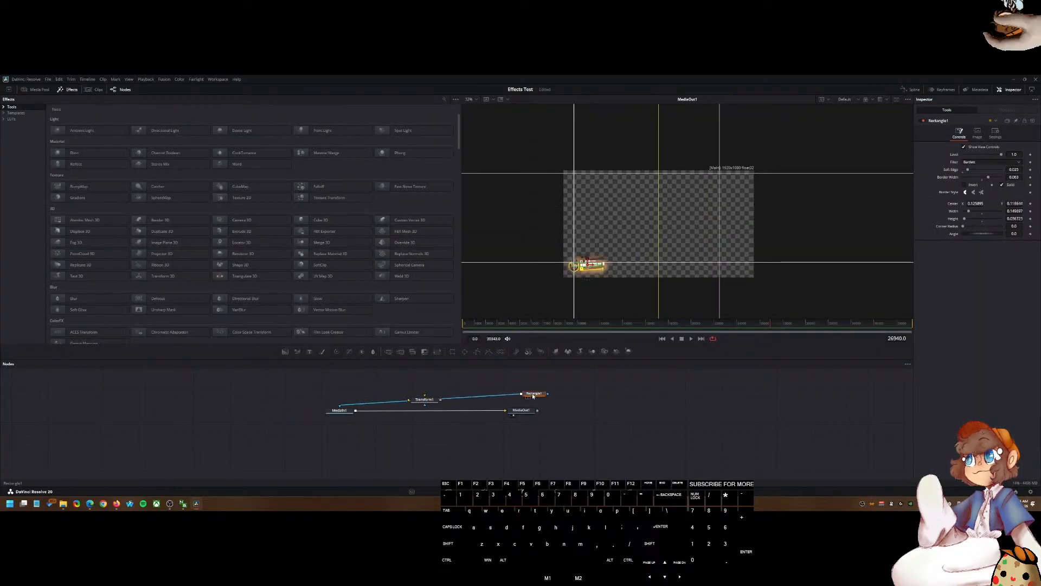
{"action": "left_click", "coordinate": [382, 403]}
{"action": "left_click_drag", "start_coordinate": [547, 394], "coordinate": [435, 406]}
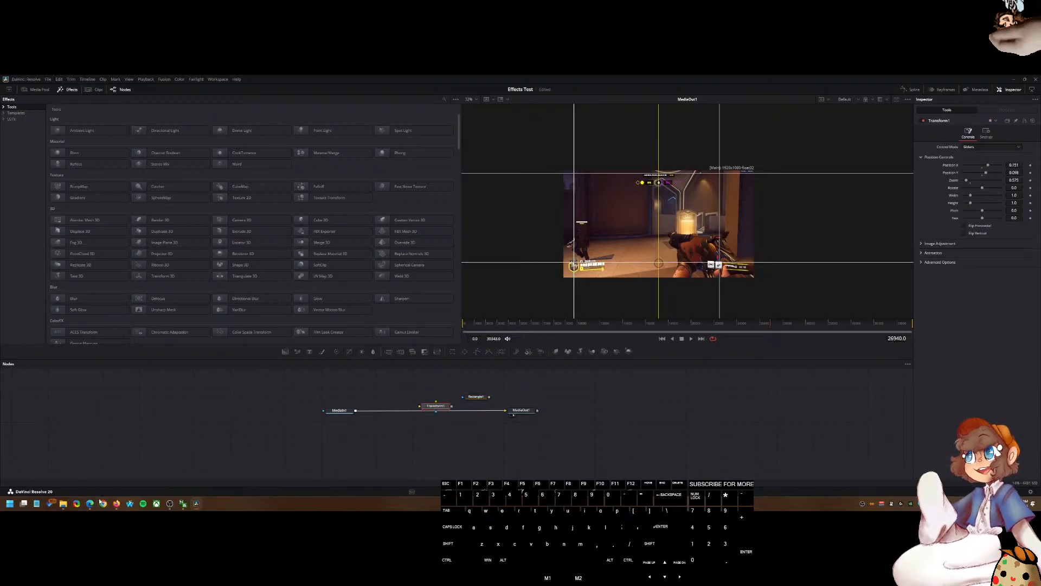
{"action": "mouse_move", "coordinate": [89, 503]}
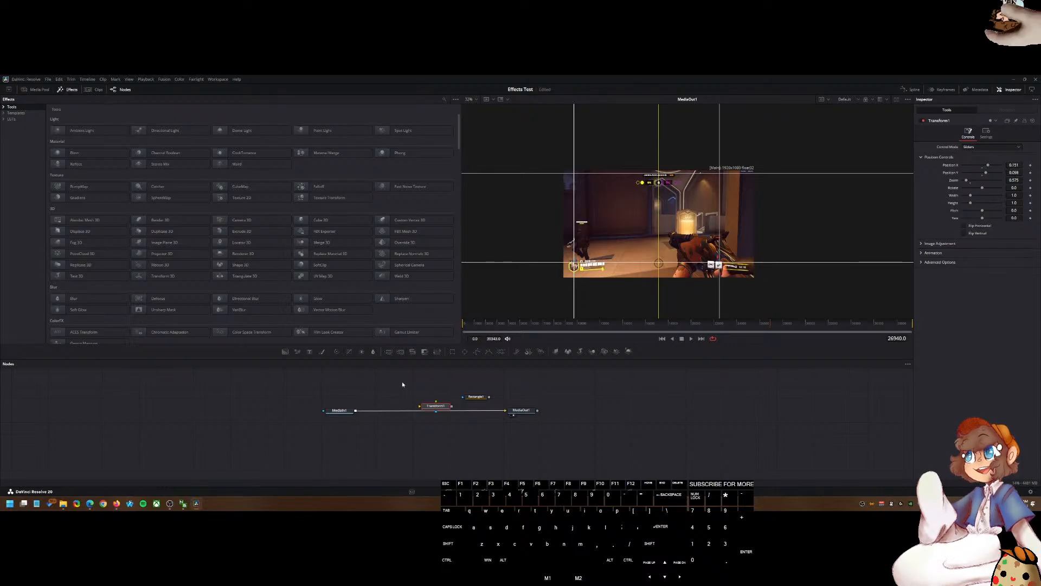
{"action": "left_click", "coordinate": [475, 397]}
{"action": "left_click_drag", "start_coordinate": [476, 396], "coordinate": [421, 421]}
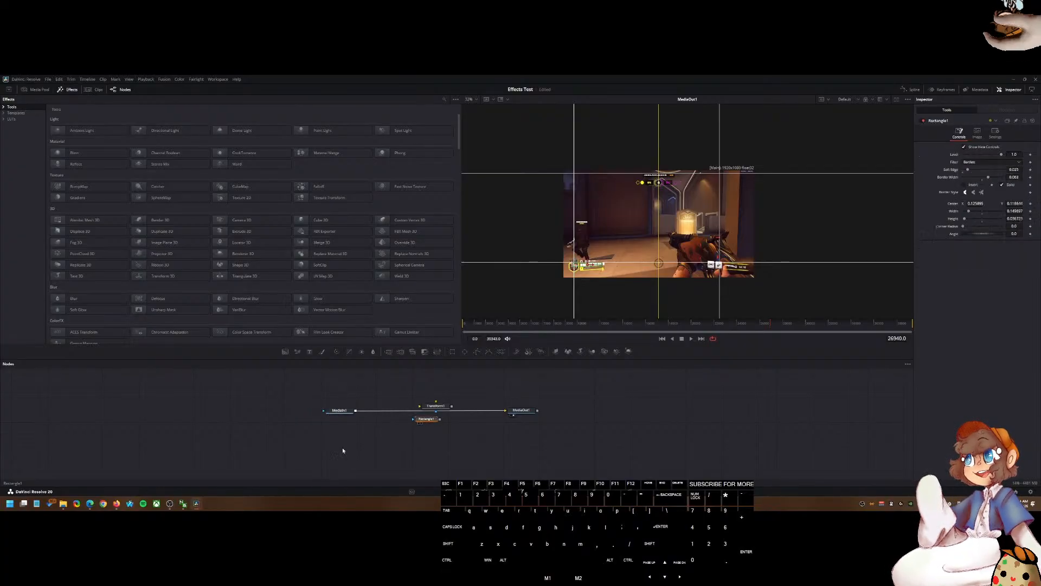
{"action": "left_click_drag", "start_coordinate": [486, 324], "coordinate": [418, 358]}
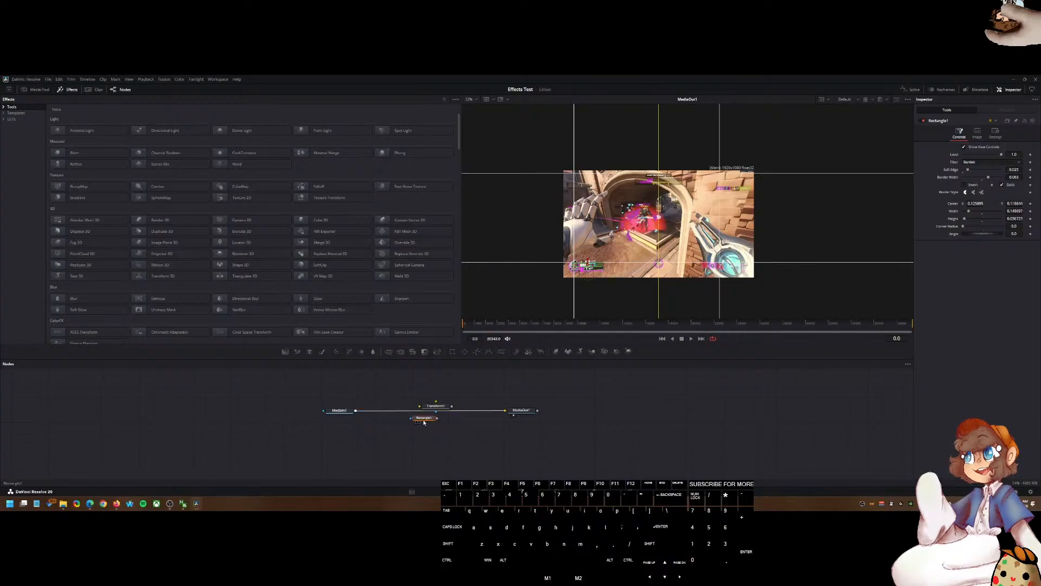
{"action": "left_click_drag", "start_coordinate": [426, 419], "coordinate": [397, 400]}
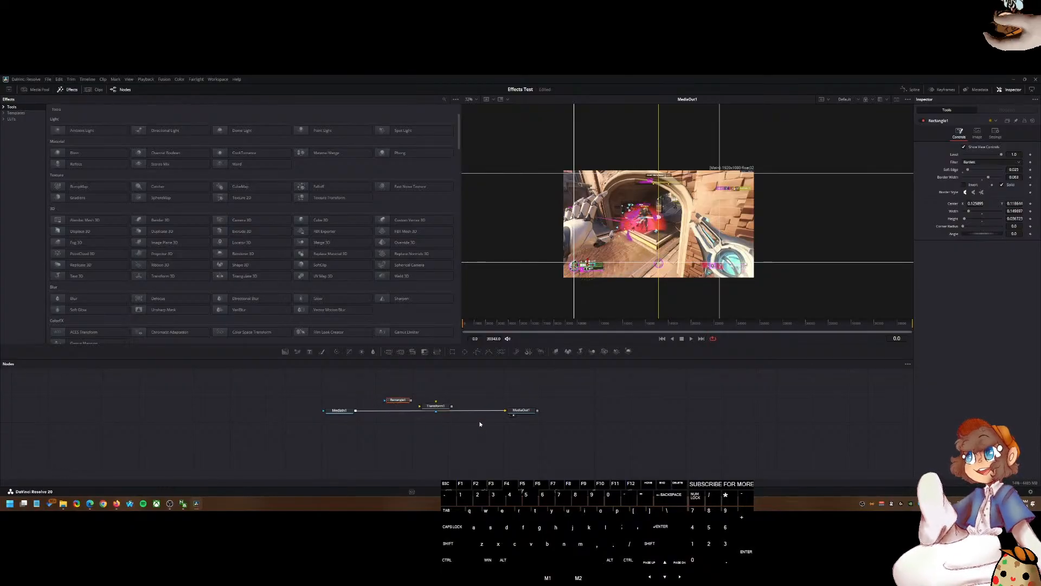
{"action": "left_click_drag", "start_coordinate": [403, 400], "coordinate": [325, 411]}
{"action": "left_click", "coordinate": [416, 427]}
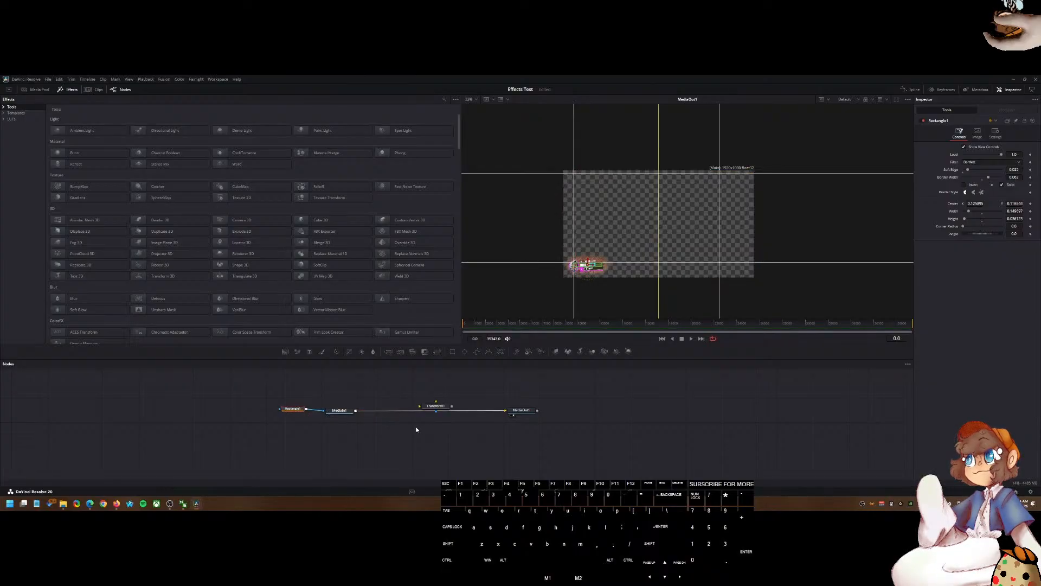
Step: Delete the Transform1 node from the node graph
{"action": "left_click", "coordinate": [437, 406]}
{"action": "key", "text": "Delete"}
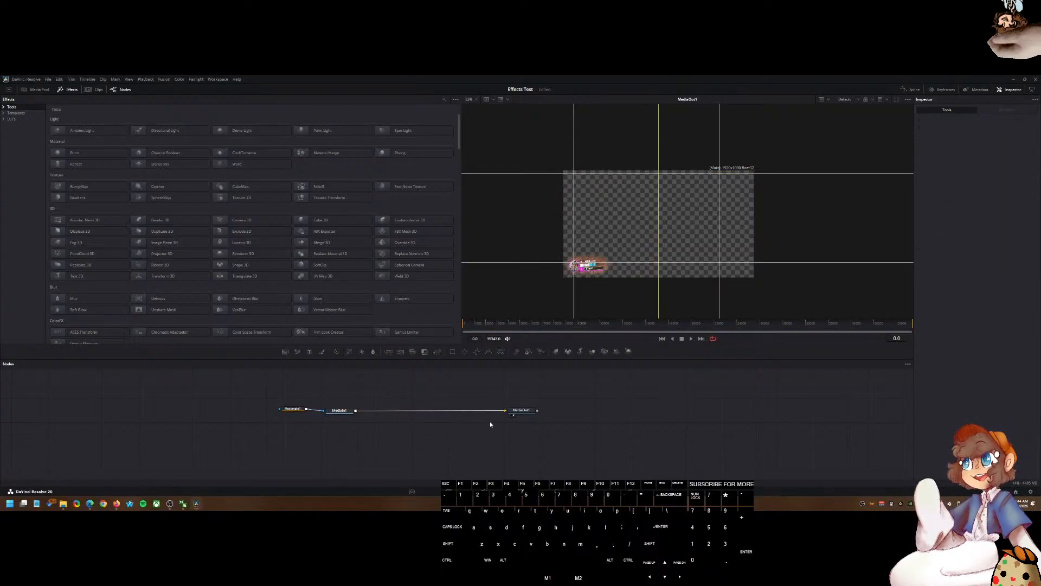
Step: Create a macro from the Rectangle1 node to open the Macro Editor
{"action": "right_click", "coordinate": [302, 411]}
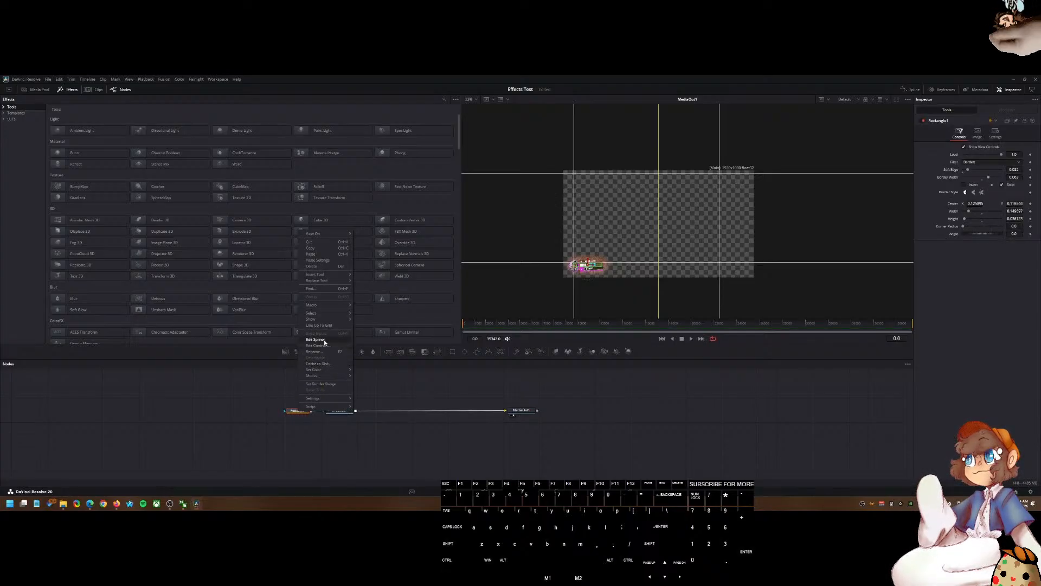
{"action": "mouse_move", "coordinate": [330, 398]}
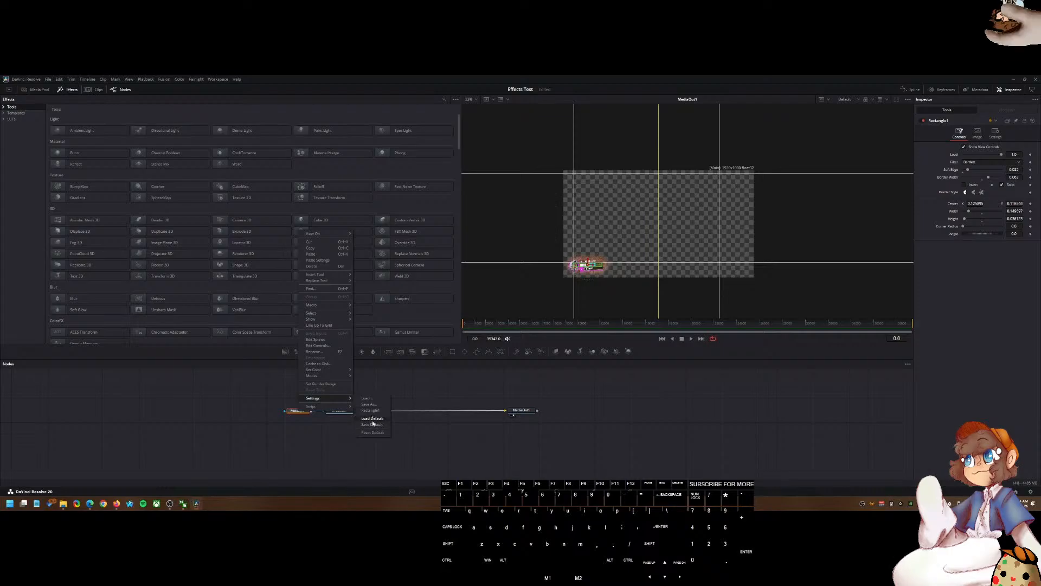
{"action": "mouse_move", "coordinate": [321, 303]}
{"action": "left_click", "coordinate": [369, 307]}
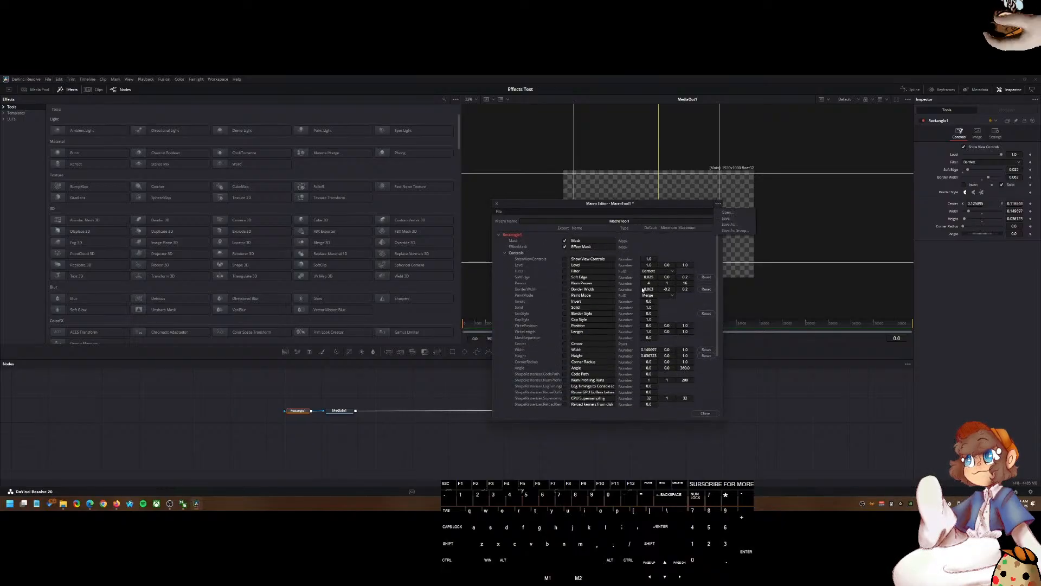
Step: Save the macro as MacroTool1.setting in the Fusion Templates\Edit\Effects\Presets folder, then close the Macro Editor
{"action": "left_click", "coordinate": [728, 225]}
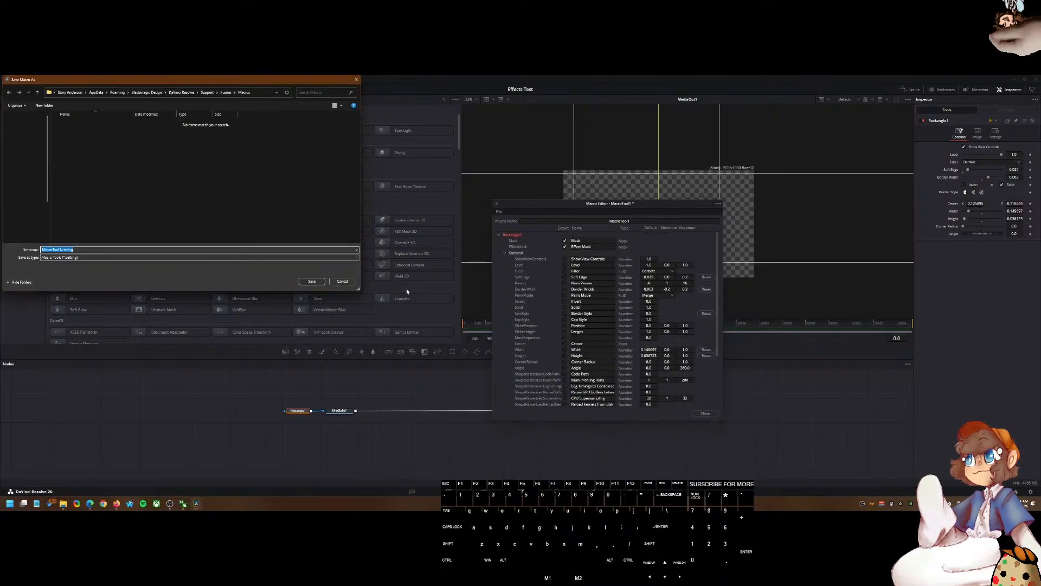
{"action": "left_click", "coordinate": [71, 504]}
{"action": "left_click", "coordinate": [620, 162]}
{"action": "key", "text": "ctrl+c"}
{"action": "double_click", "coordinate": [265, 94]}
{"action": "key", "text": "ctrl+v"}
{"action": "key", "text": "ctrl+a"}
{"action": "key", "text": "ctrl+v"}
{"action": "key", "text": "Return"}
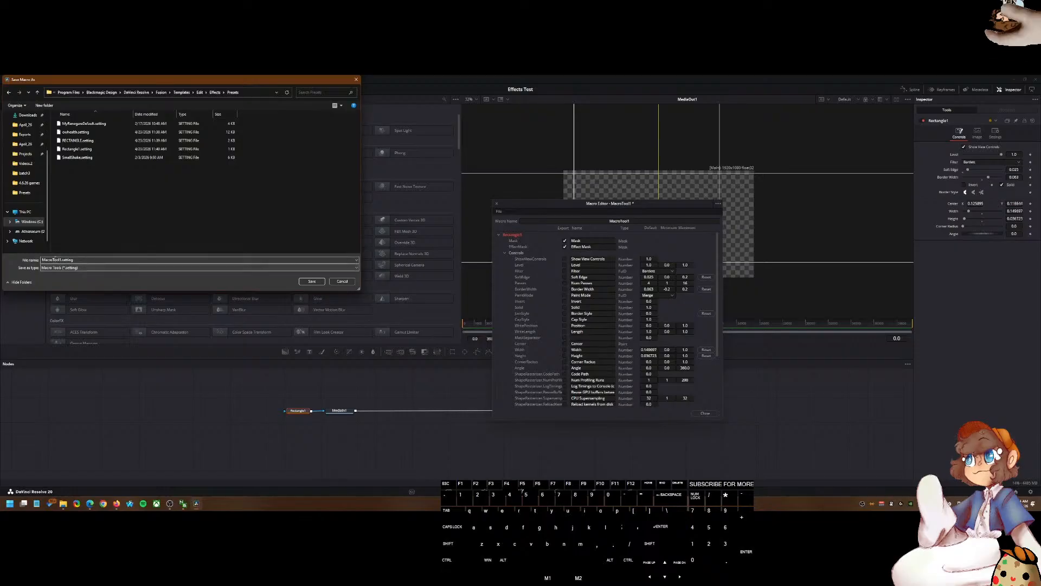
{"action": "left_click", "coordinate": [311, 281]}
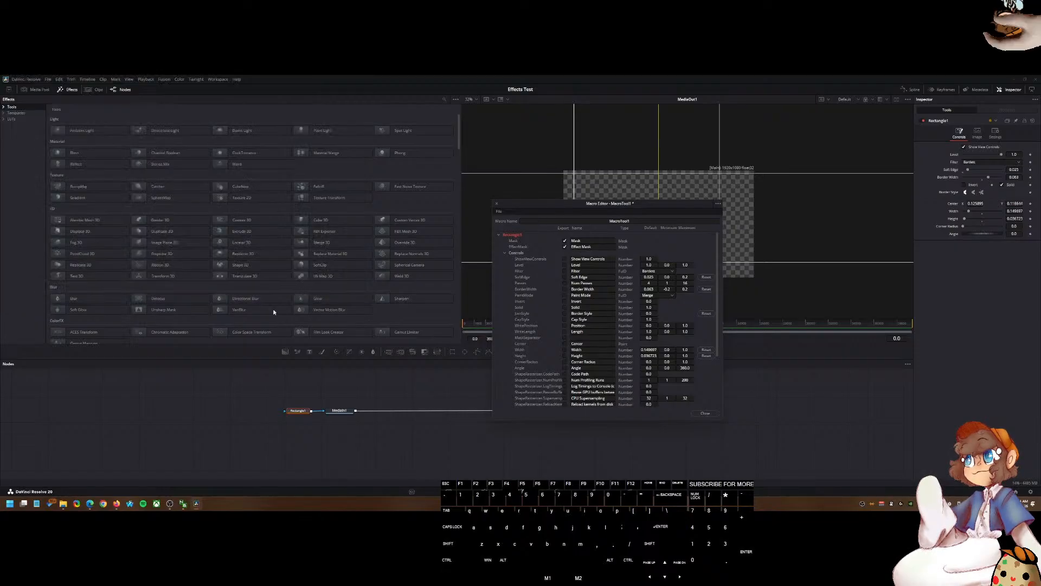
{"action": "left_click", "coordinate": [704, 414]}
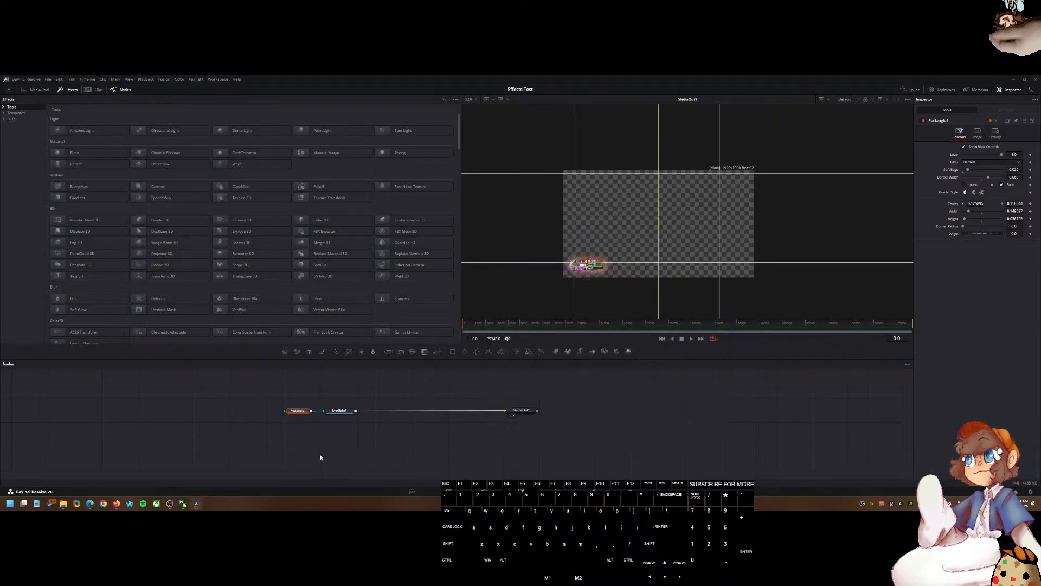
Step: On the Edit page, delete the clip on Video 2 of the Effects Test timeline
{"action": "left_click", "coordinate": [484, 491]}
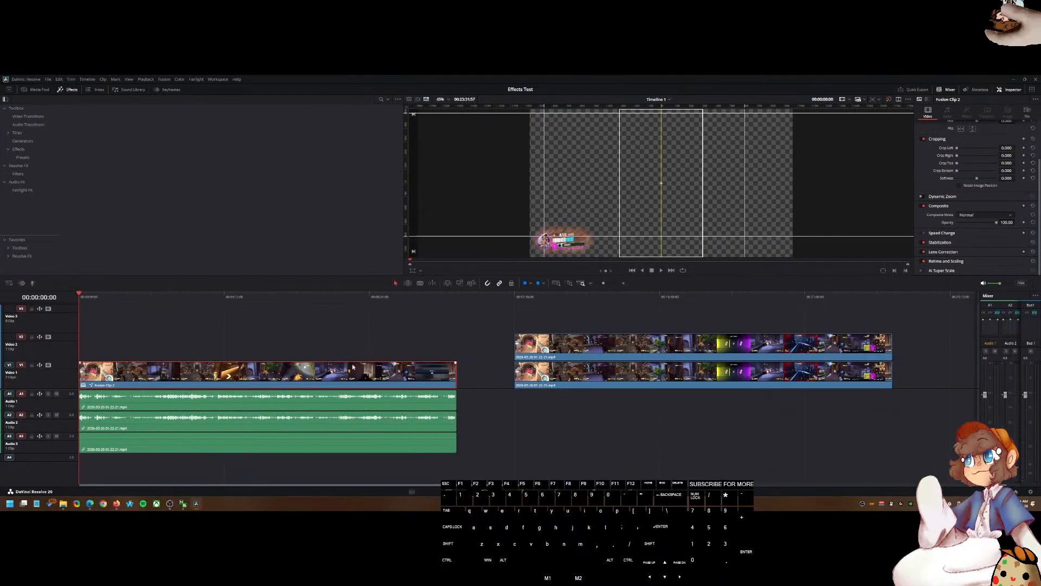
{"action": "left_click", "coordinate": [544, 350]}
{"action": "left_click", "coordinate": [525, 296]}
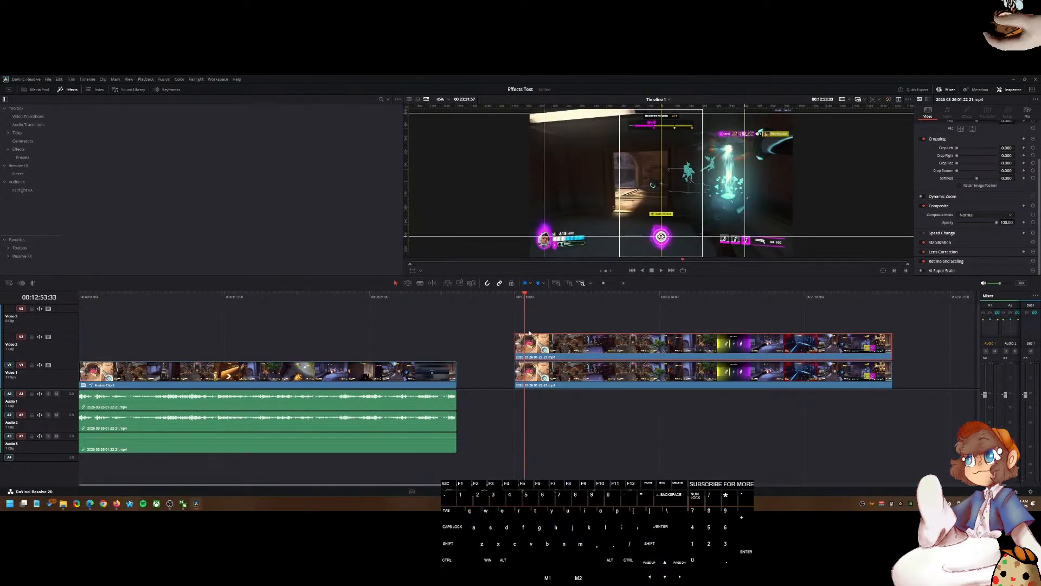
{"action": "key", "text": "Delete"}
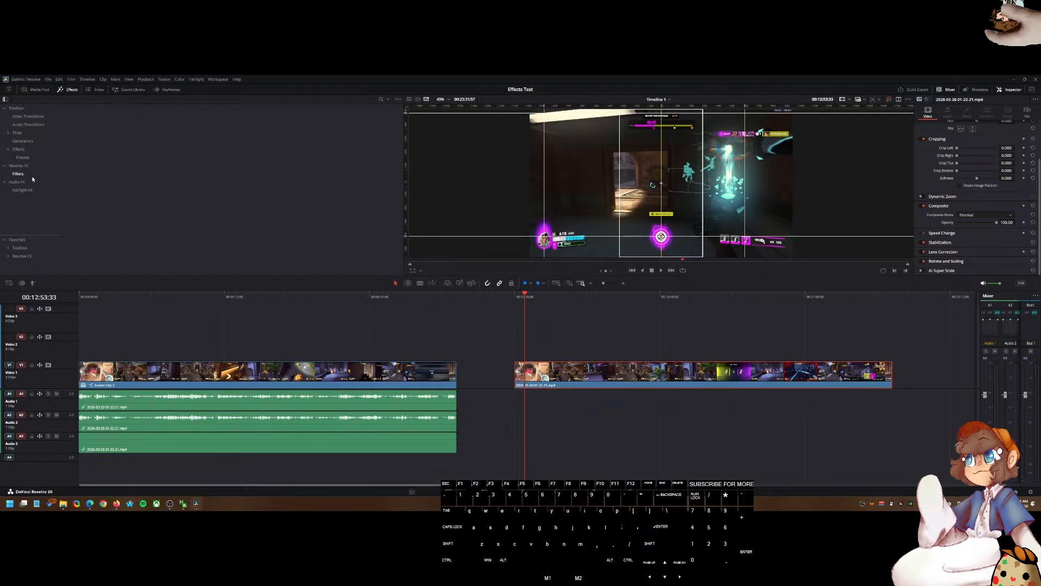
Step: Apply the MacroTool1 effects preset to the second clip on Video 1
{"action": "left_click", "coordinate": [27, 149]}
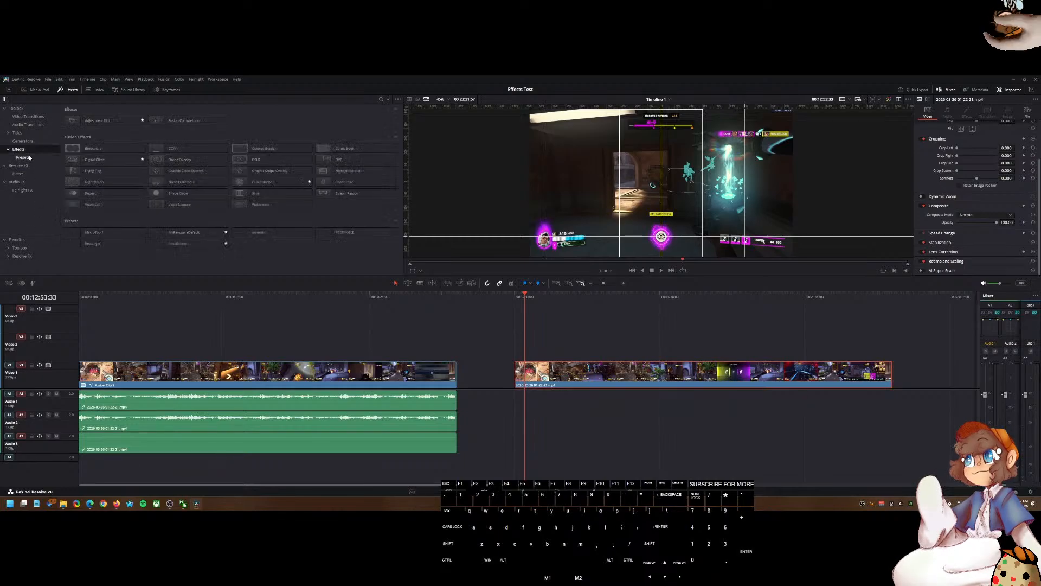
{"action": "left_click", "coordinate": [28, 158]}
{"action": "left_click_drag", "start_coordinate": [94, 120], "coordinate": [533, 332]}
{"action": "left_click_drag", "start_coordinate": [206, 151], "coordinate": [115, 132]}
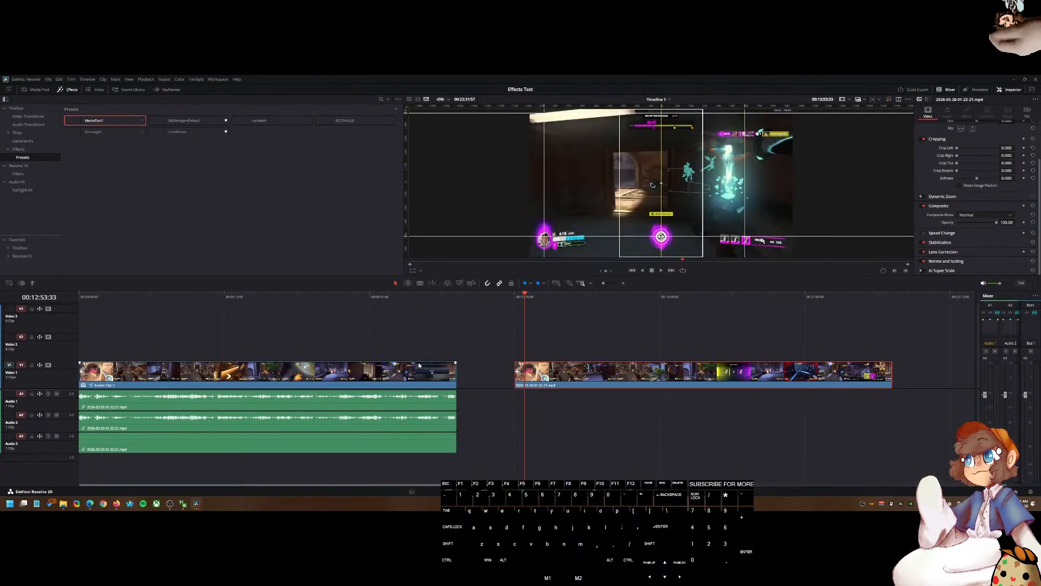
Step: Switch to ChatGPT and read its steps for building the mask setup and turning it into a macro
{"action": "left_click", "coordinate": [90, 505]}
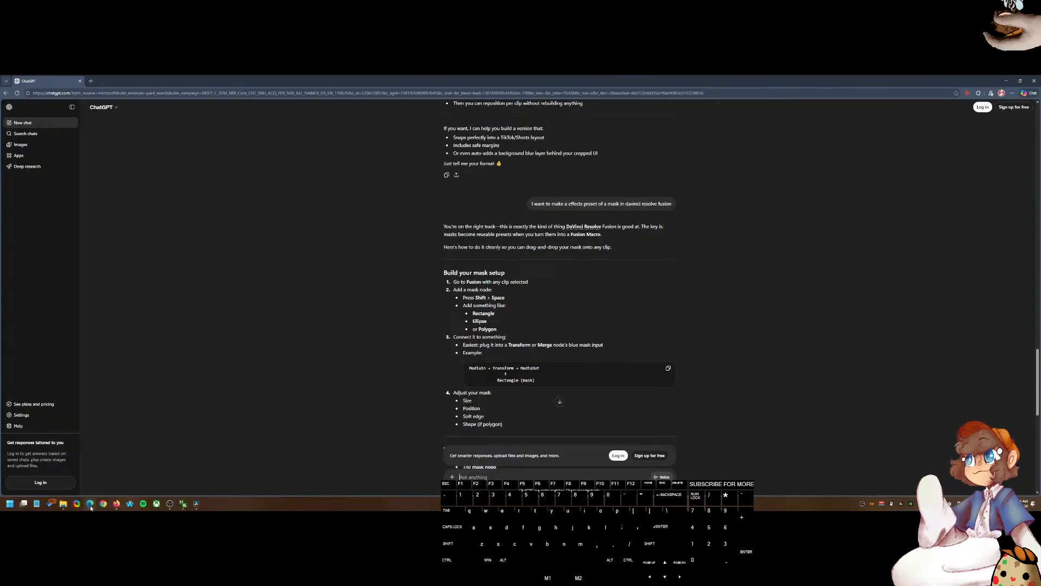
{"action": "type", "text": "I"}
{"action": "scroll", "coordinate": [391, 413], "scroll_direction": "down", "scroll_amount": 2}
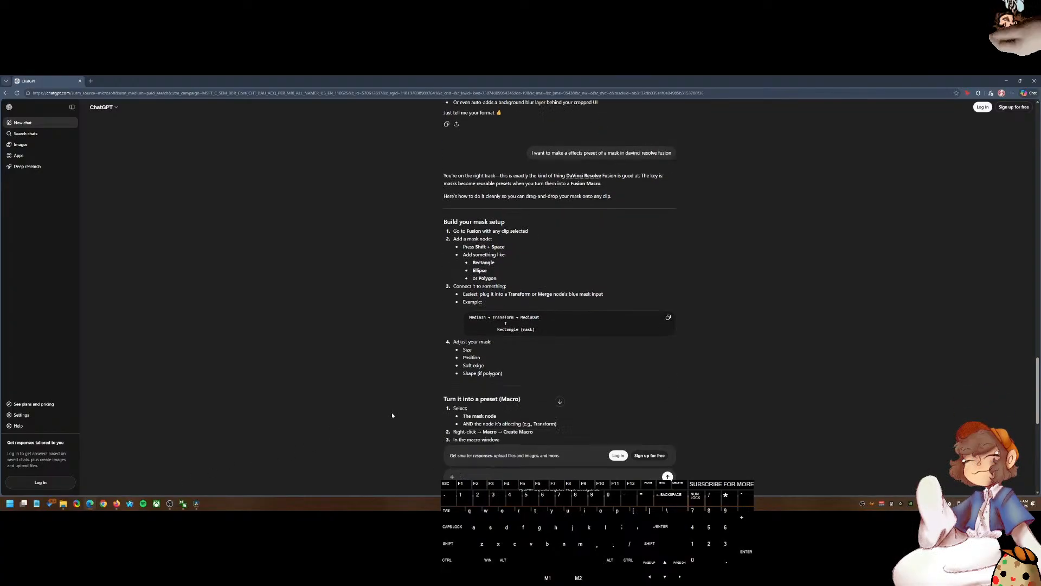
Step: Return to Resolve and open the Fusion page for the first clip at the playhead
{"action": "left_click", "coordinate": [197, 504]}
{"action": "left_click", "coordinate": [381, 297]}
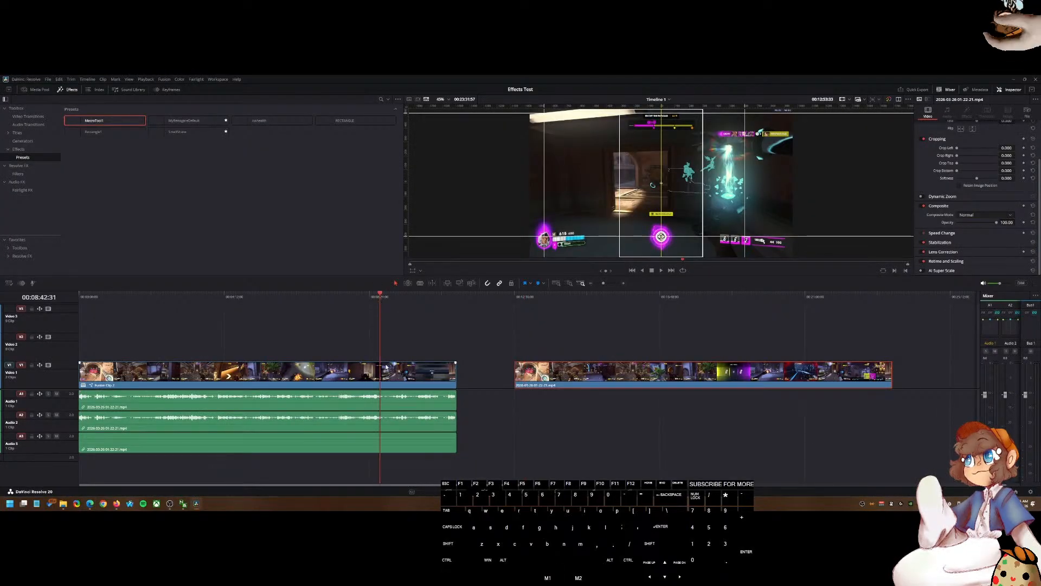
{"action": "left_click", "coordinate": [509, 491]}
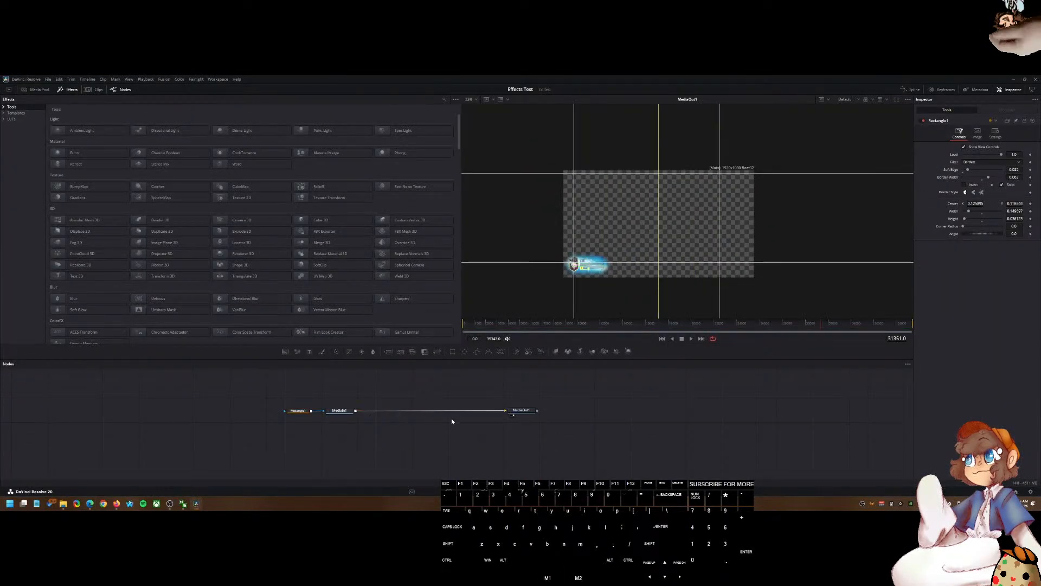
{"action": "key", "text": "shift+space"}
{"action": "type", "text": "transf"}
{"action": "type", "text": "rom"}
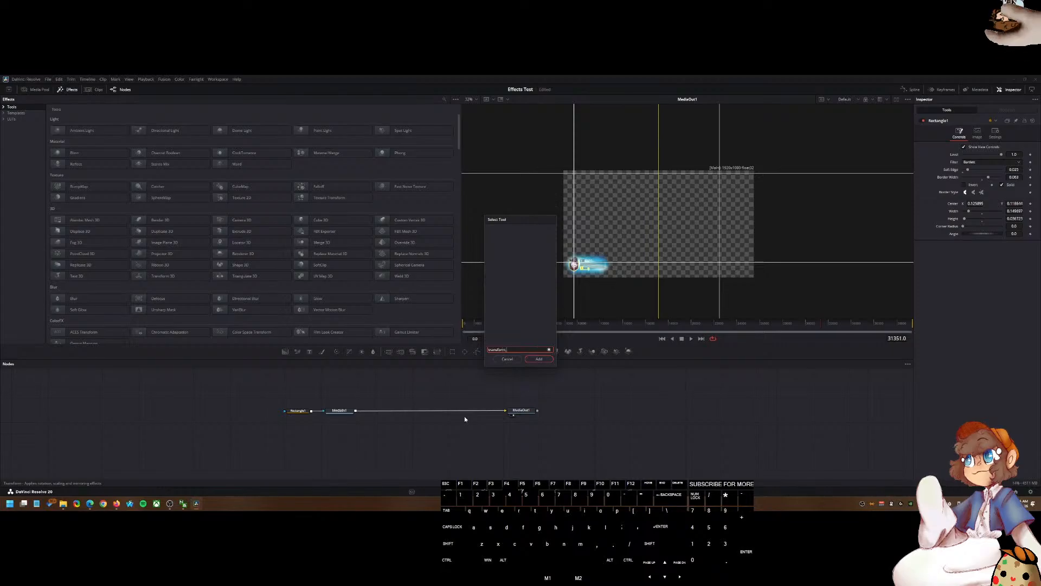
{"action": "key", "text": "BackSpace"}
{"action": "key", "text": "BackSpace"}
{"action": "key", "text": "BackSpace"}
{"action": "left_click", "coordinate": [519, 282]}
{"action": "type", "text": "3D"}
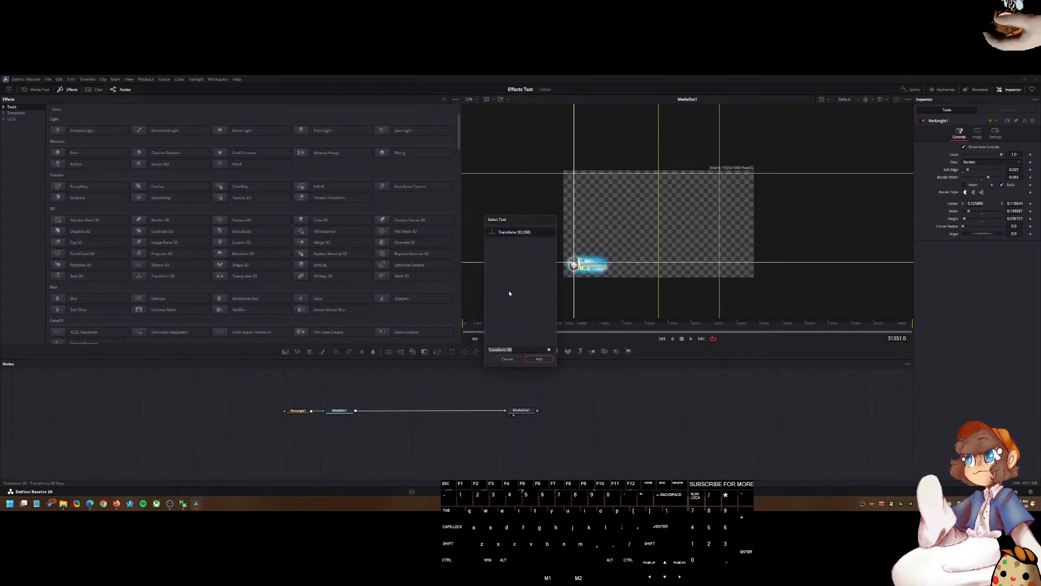
{"action": "left_click", "coordinate": [507, 359]}
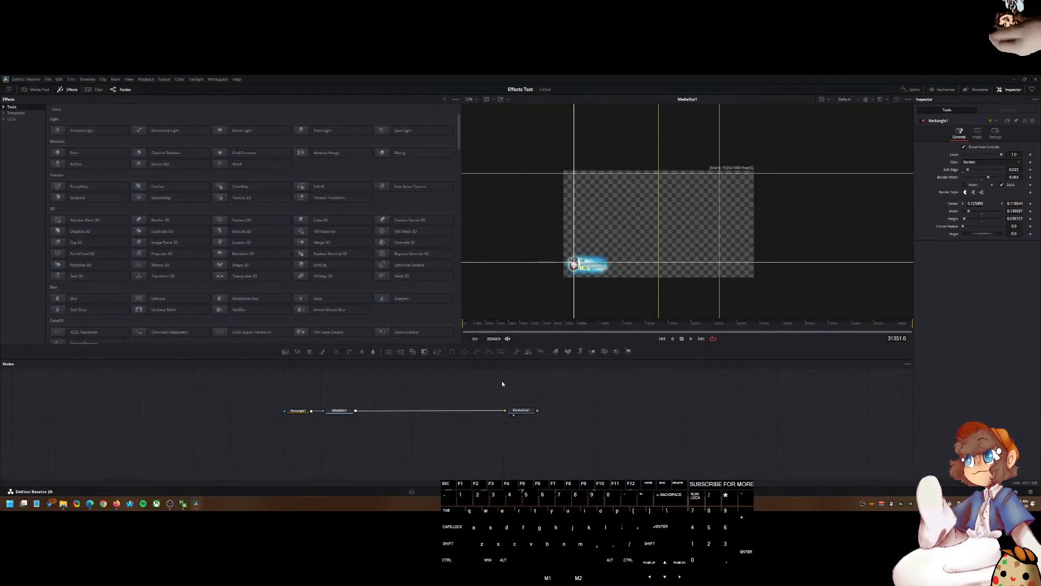
Step: Add a Transform node to the Fusion node graph
{"action": "key", "text": "shift+space"}
{"action": "type", "text": "transfor"}
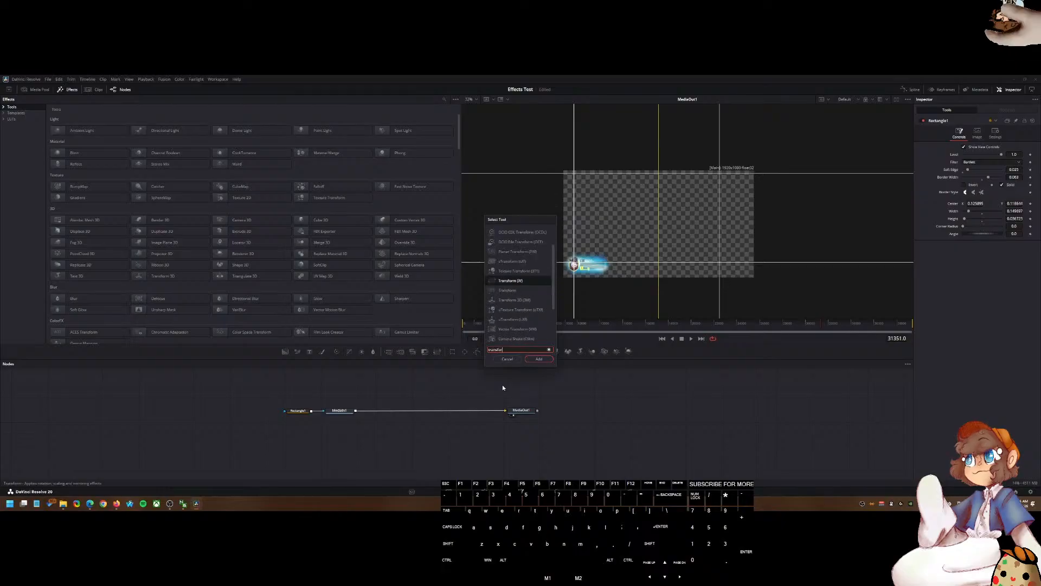
{"action": "left_click", "coordinate": [496, 289]}
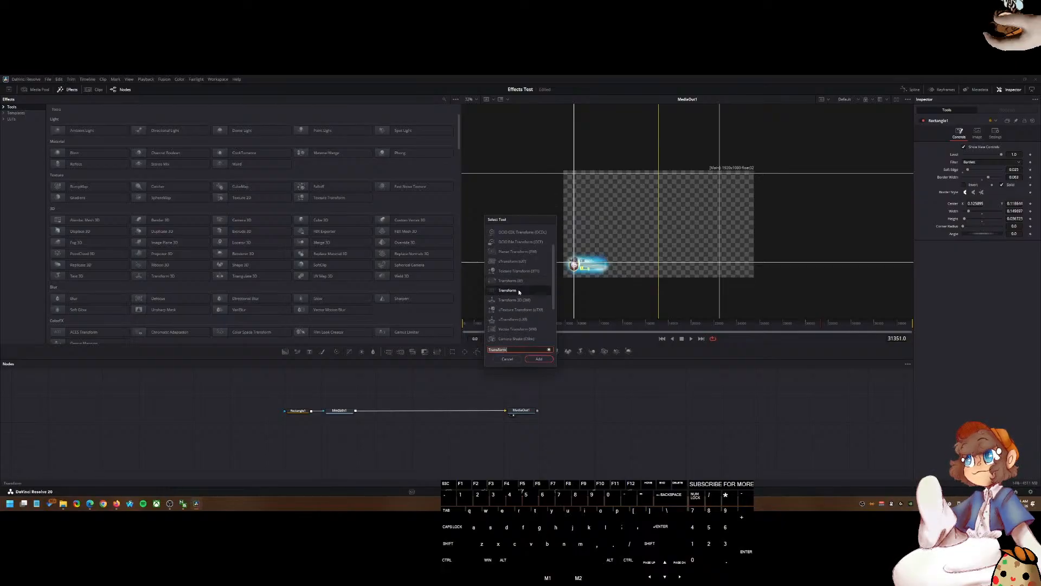
{"action": "left_click", "coordinate": [540, 359]}
Step: Insert Transform1 between MediaIn1 and MediaOut1 and connect Rectangle1 to its mask input
{"action": "left_click_drag", "start_coordinate": [421, 388], "coordinate": [434, 413]}
{"action": "left_click_drag", "start_coordinate": [298, 411], "coordinate": [431, 417]}
{"action": "left_click_drag", "start_coordinate": [342, 418], "coordinate": [350, 448]}
{"action": "left_click_drag", "start_coordinate": [420, 430], "coordinate": [430, 432]}
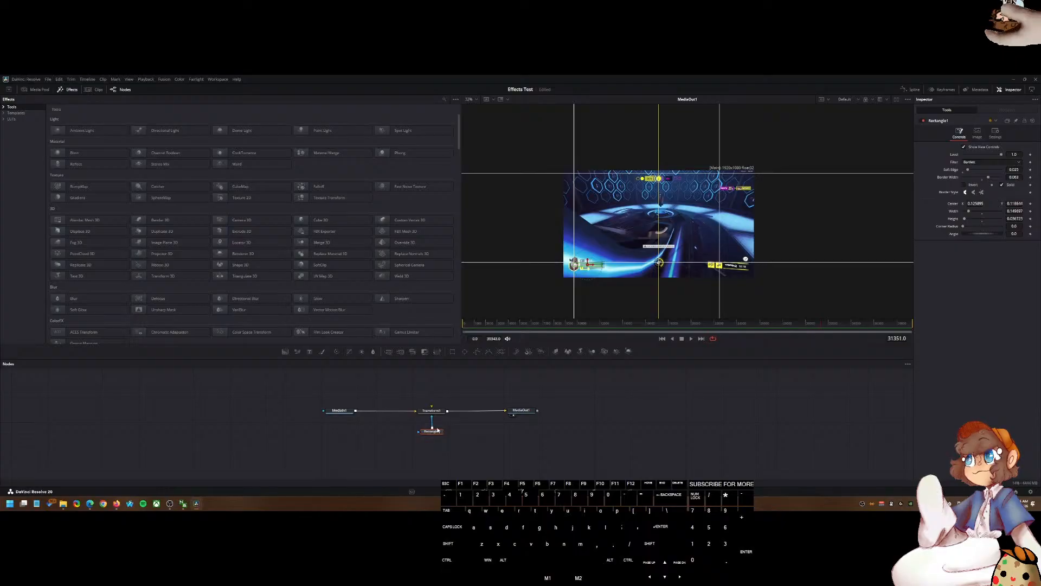
Step: Rearrange the MediaIn1, Transform1 and MediaOut1 nodes with Rectangle1 below Transform1
{"action": "left_click", "coordinate": [433, 412]}
{"action": "scroll", "coordinate": [454, 424], "scroll_direction": "up", "scroll_amount": 4}
{"action": "scroll", "coordinate": [454, 422], "scroll_direction": "down", "scroll_amount": 4}
{"action": "scroll", "coordinate": [442, 419], "scroll_direction": "up", "scroll_amount": 4}
{"action": "scroll", "coordinate": [490, 411], "scroll_direction": "down", "scroll_amount": 2}
{"action": "left_click_drag", "start_coordinate": [491, 411], "coordinate": [502, 429]}
{"action": "left_click_drag", "start_coordinate": [457, 402], "coordinate": [456, 423]}
{"action": "left_click", "coordinate": [469, 397]}
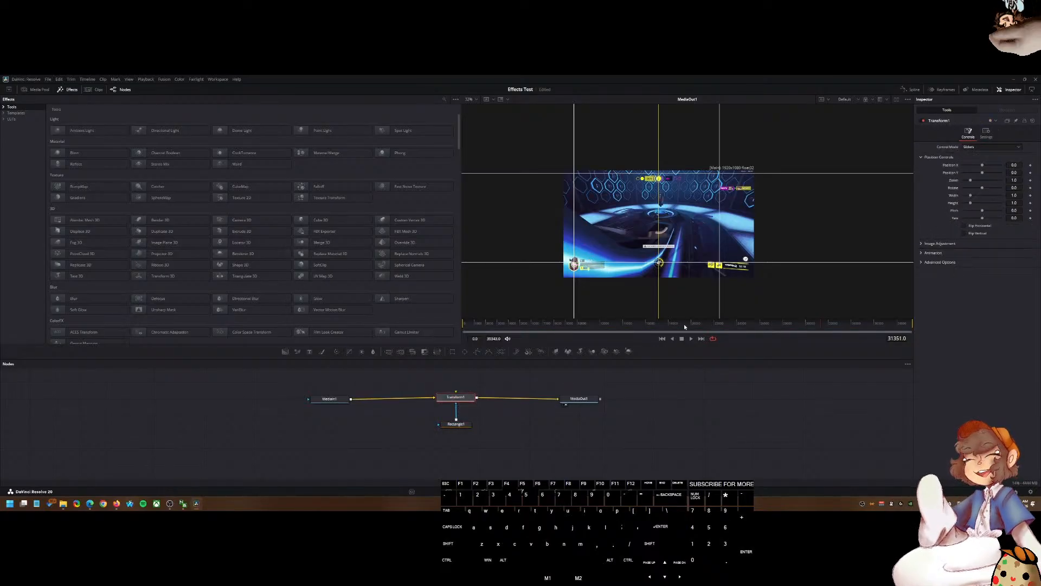
Step: Try adjusting Transform1's Position X and Position Y sliders
{"action": "left_click_drag", "start_coordinate": [981, 172], "coordinate": [982, 181]}
{"action": "left_click_drag", "start_coordinate": [455, 397], "coordinate": [458, 405]}
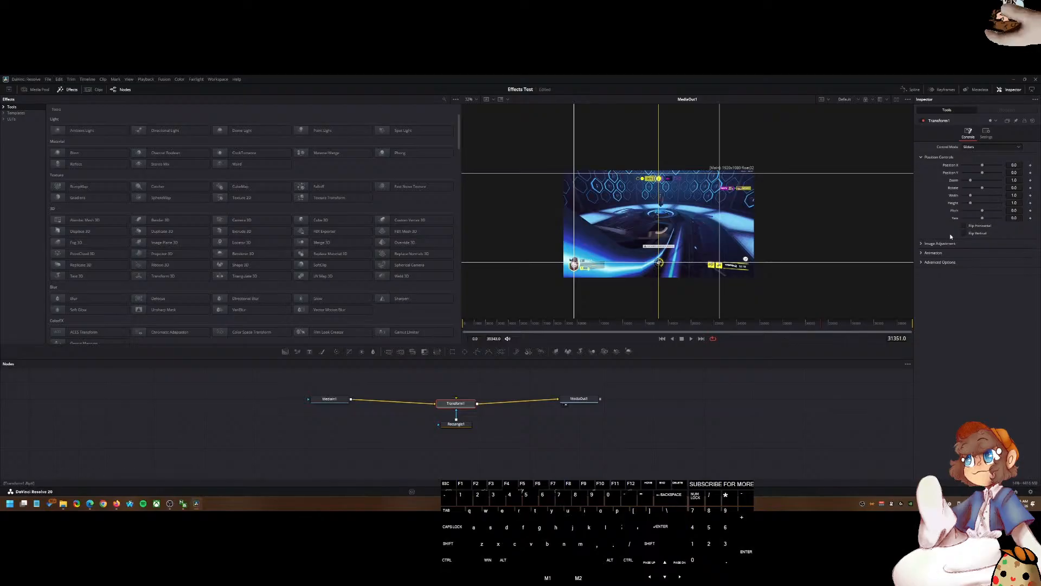
{"action": "mouse_move", "coordinate": [982, 164]}
{"action": "left_mouse_down"}
{"action": "mouse_move", "coordinate": [992, 170]}
{"action": "mouse_move", "coordinate": [980, 170]}
{"action": "left_mouse_up"}
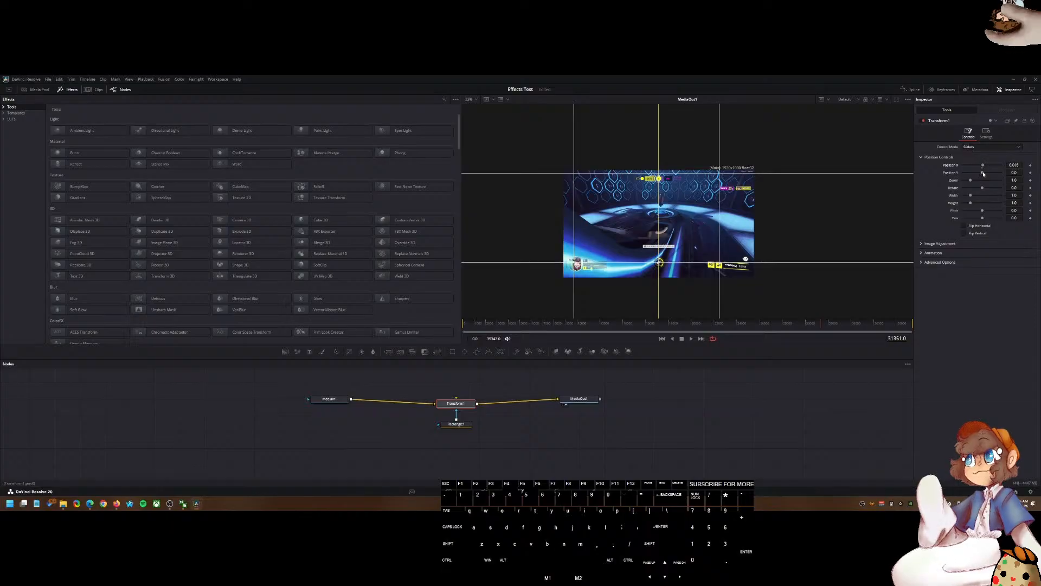
{"action": "left_click_drag", "start_coordinate": [459, 404], "coordinate": [459, 399]}
{"action": "left_click", "coordinate": [441, 405]}
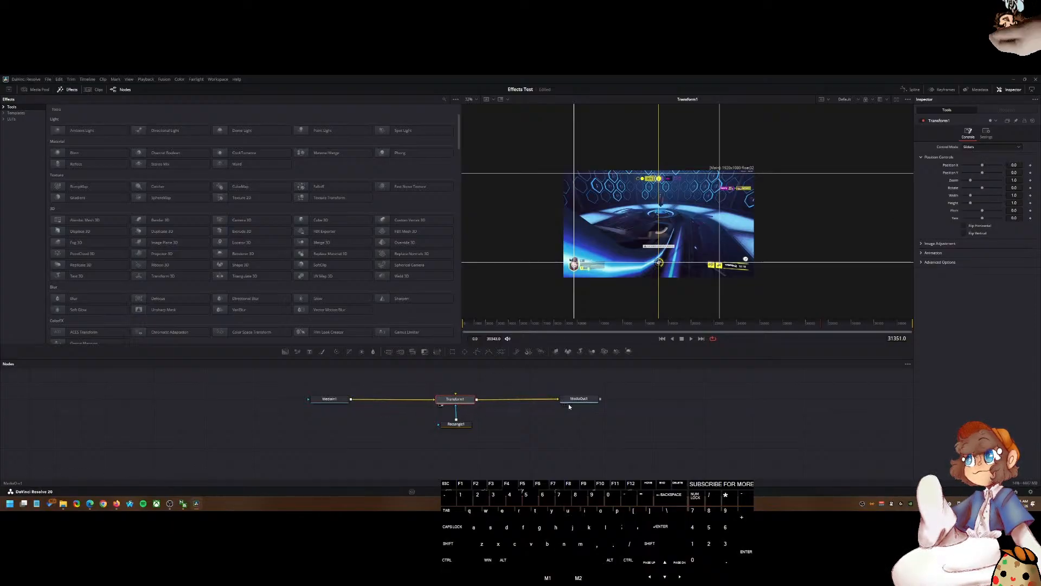
Step: View the Rectangle1 and Transform1 outputs in the viewer
{"action": "left_click", "coordinate": [442, 429]}
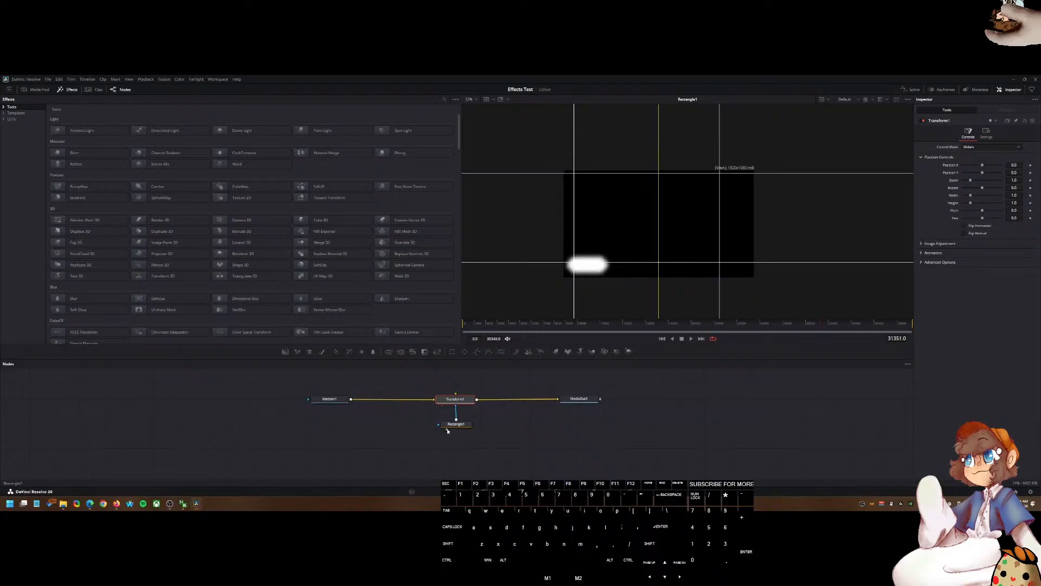
{"action": "left_click", "coordinate": [445, 430]}
{"action": "left_click", "coordinate": [442, 406]}
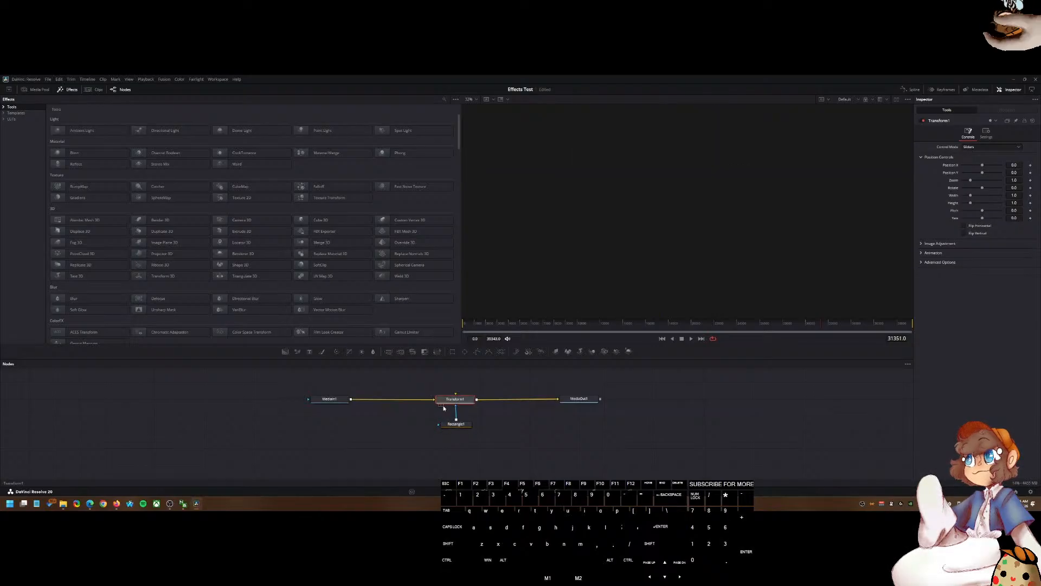
{"action": "left_click", "coordinate": [474, 388]}
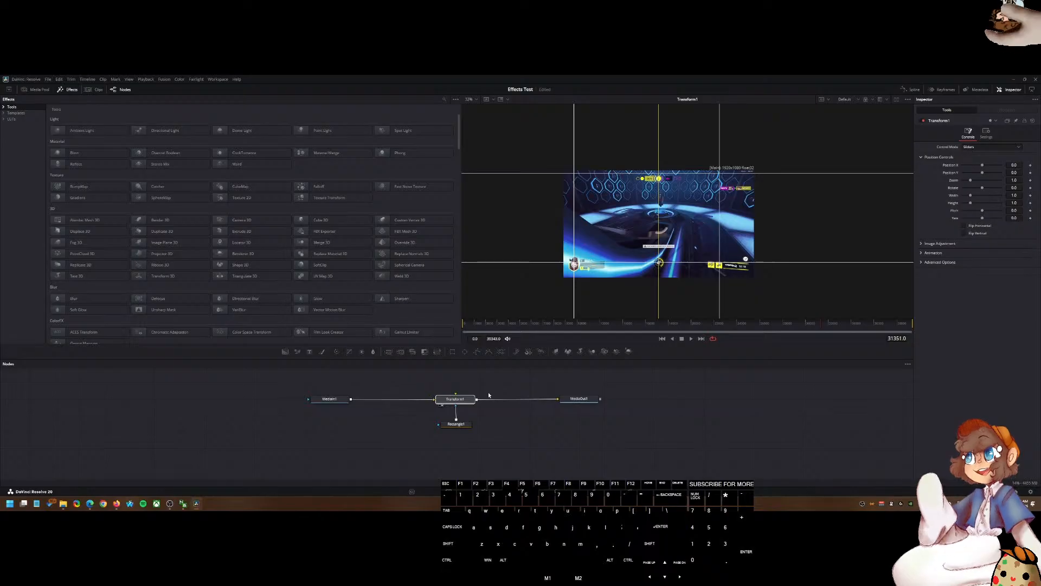
Step: Try grouping the Transform1 and Rectangle1 nodes, then ungroup them
{"action": "left_click_drag", "start_coordinate": [465, 382], "coordinate": [457, 436]}
{"action": "right_click", "coordinate": [461, 397]}
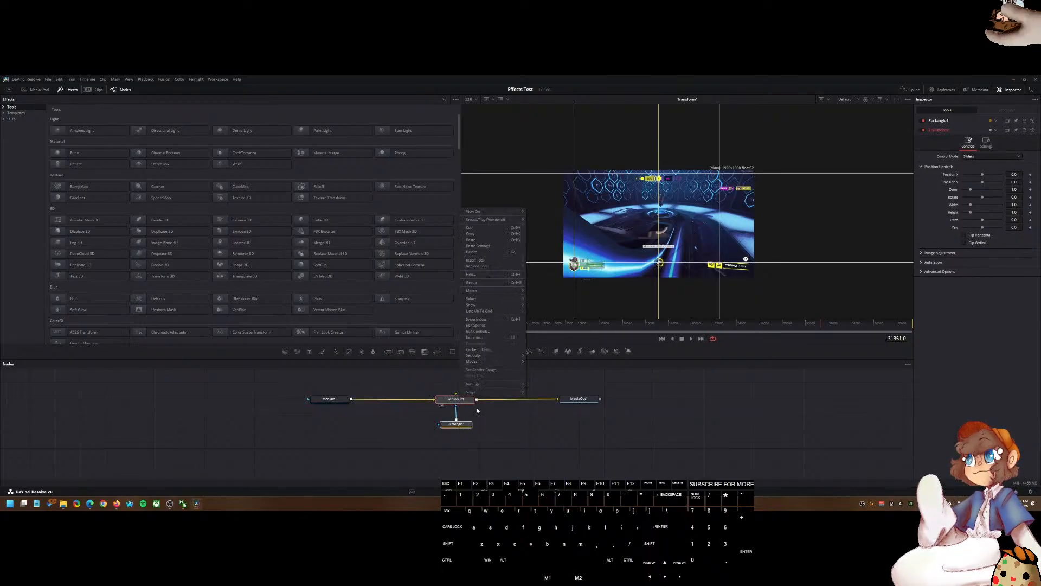
{"action": "left_click", "coordinate": [494, 284]}
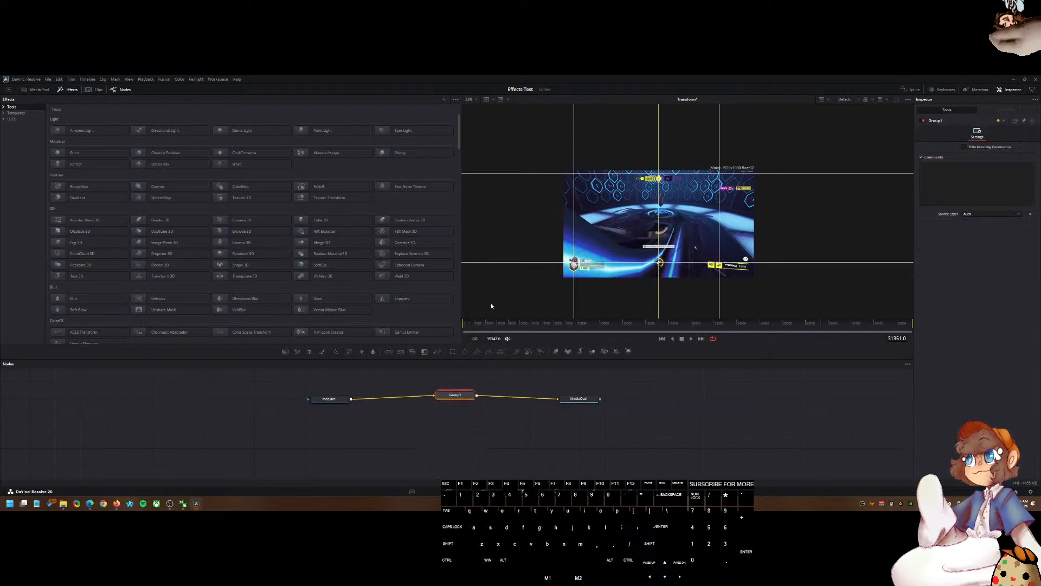
{"action": "right_click", "coordinate": [465, 404]}
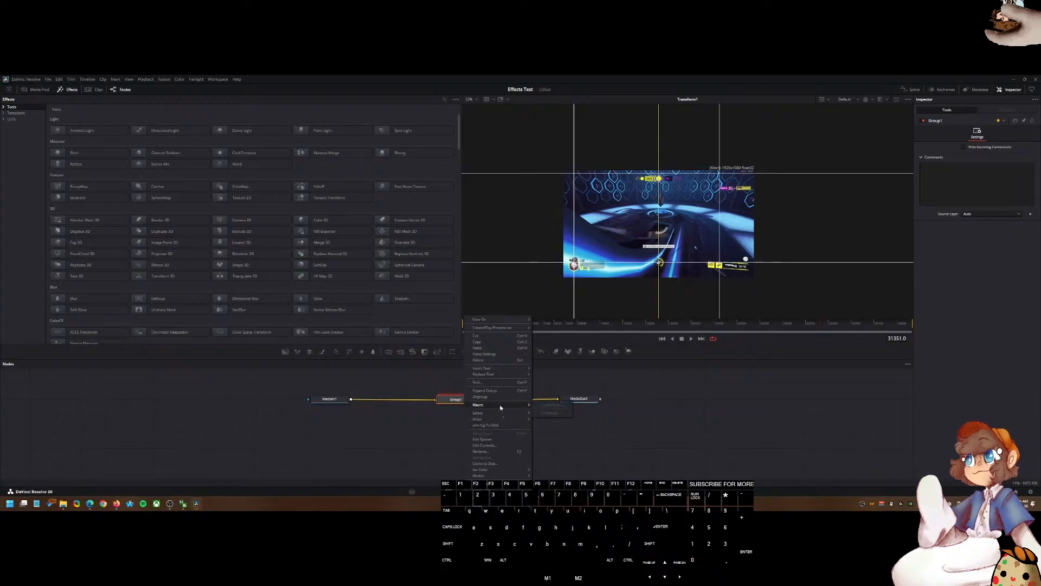
{"action": "left_click", "coordinate": [480, 396]}
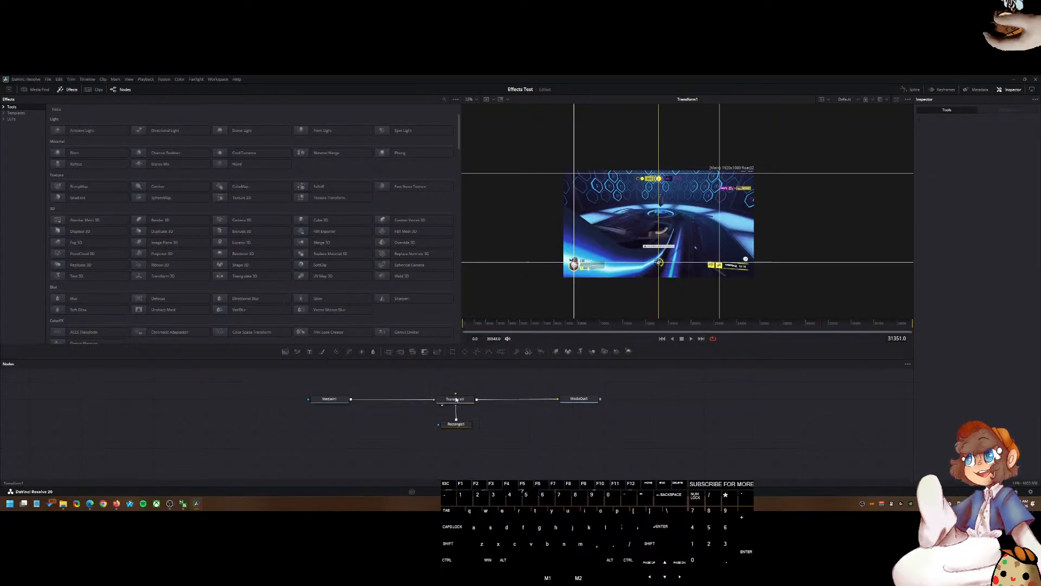
Step: Create a macro from the selected Transform1 and Rectangle1 nodes
{"action": "right_click", "coordinate": [470, 402]}
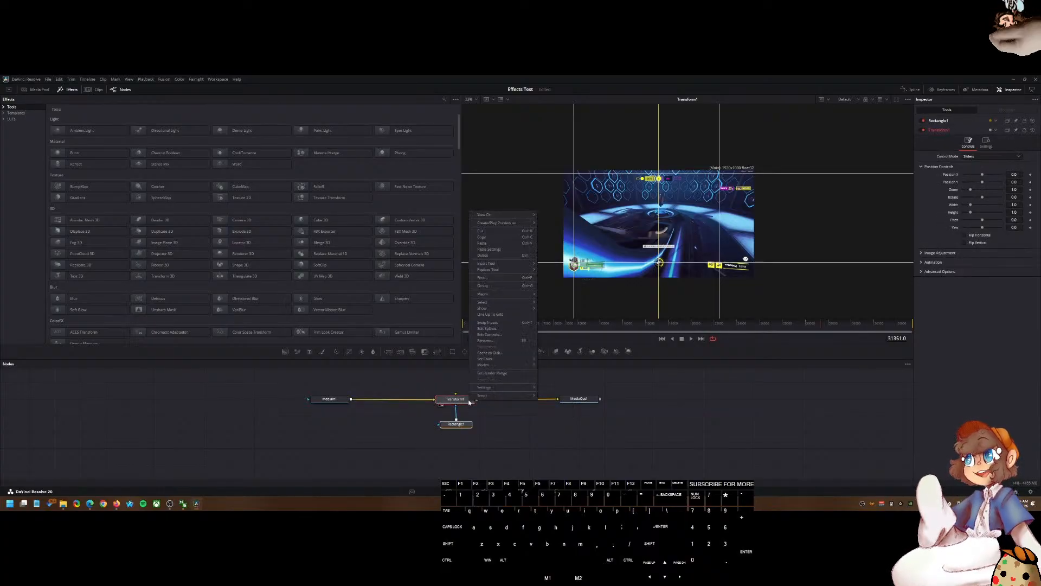
{"action": "mouse_move", "coordinate": [505, 293]}
{"action": "left_click", "coordinate": [556, 294]}
{"action": "left_click", "coordinate": [643, 221]}
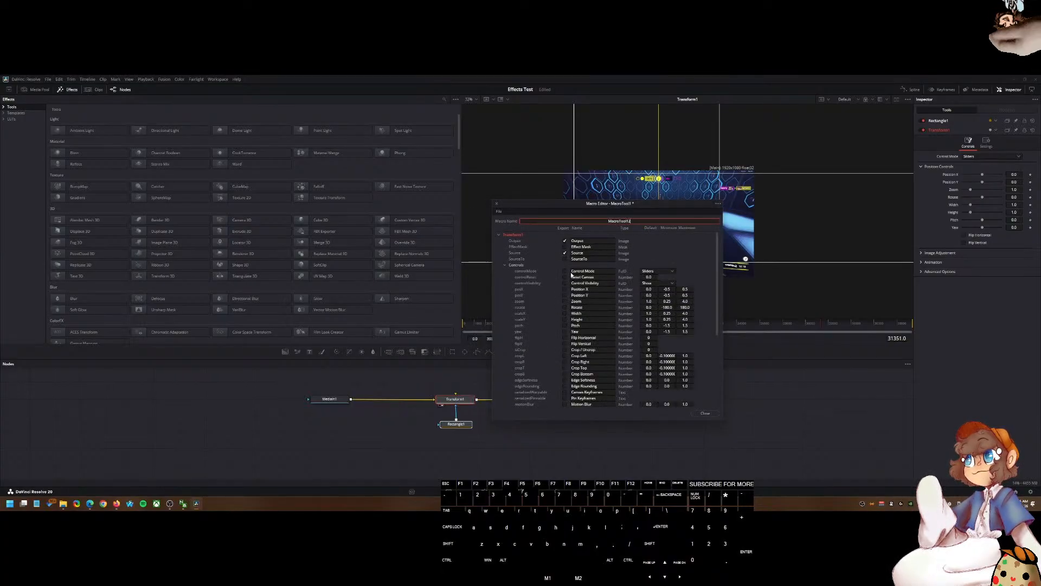
Step: Save the macro as MacroTool12.setting in the Fusion Templates Edit Effects Presets folder and close the macro editor
{"action": "key", "text": "ctrl+s"}
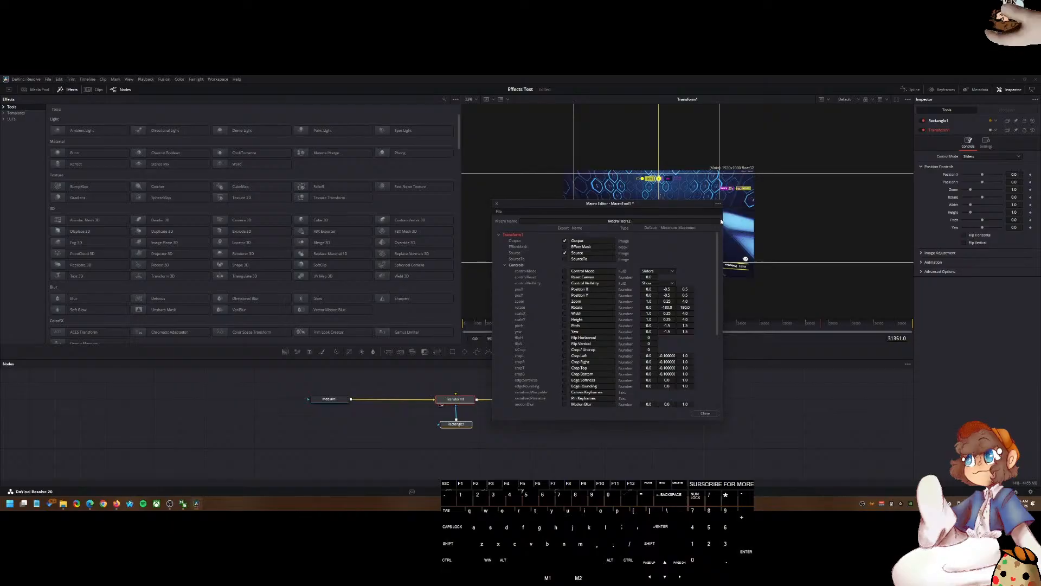
{"action": "left_click", "coordinate": [63, 503]}
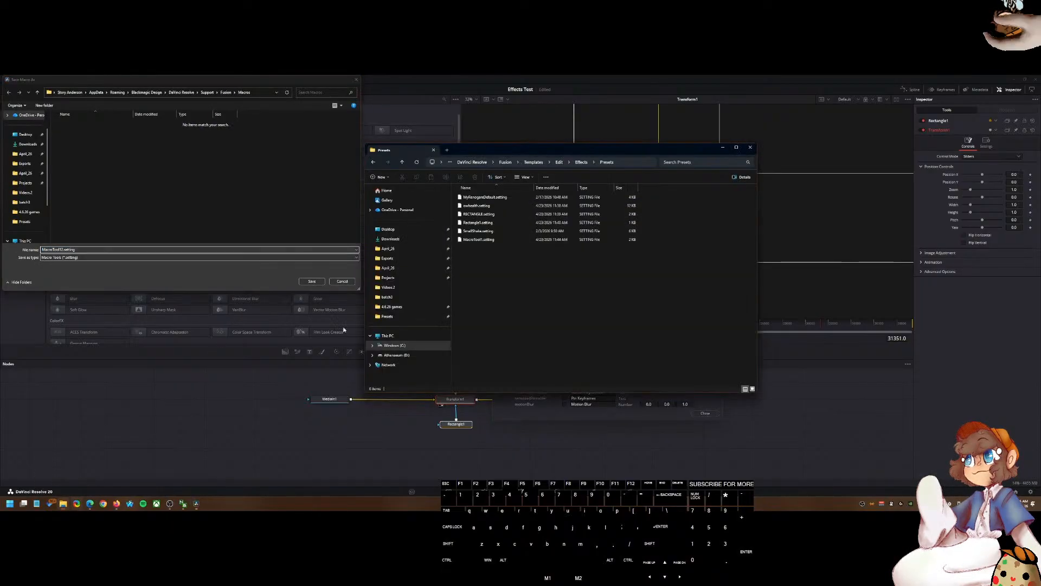
{"action": "left_click", "coordinate": [633, 163]}
{"action": "key", "text": "ctrl+c"}
{"action": "left_click", "coordinate": [256, 93]}
{"action": "key", "text": "Return"}
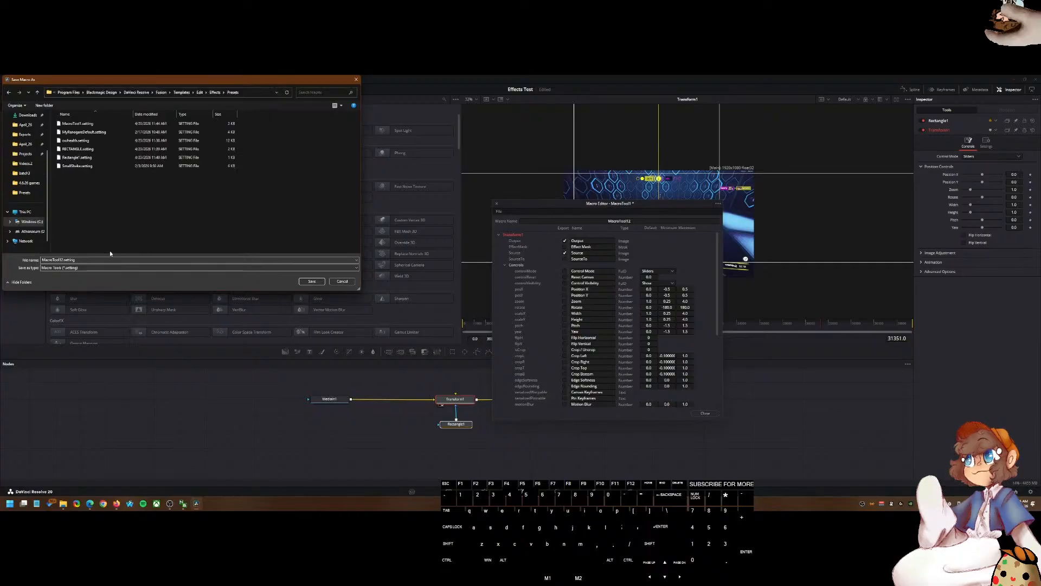
{"action": "left_click", "coordinate": [311, 281]}
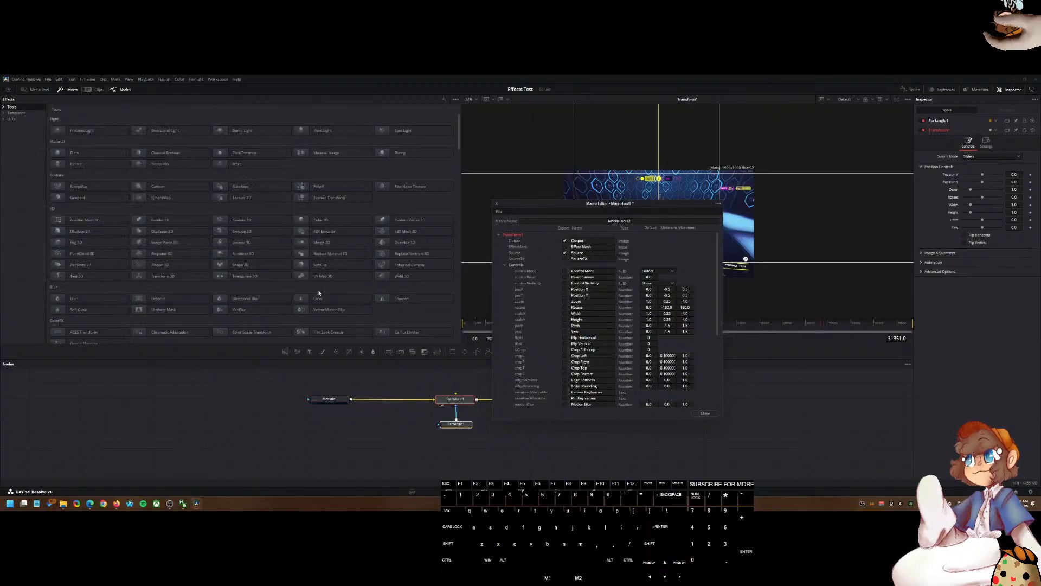
{"action": "key", "text": "shift+4"}
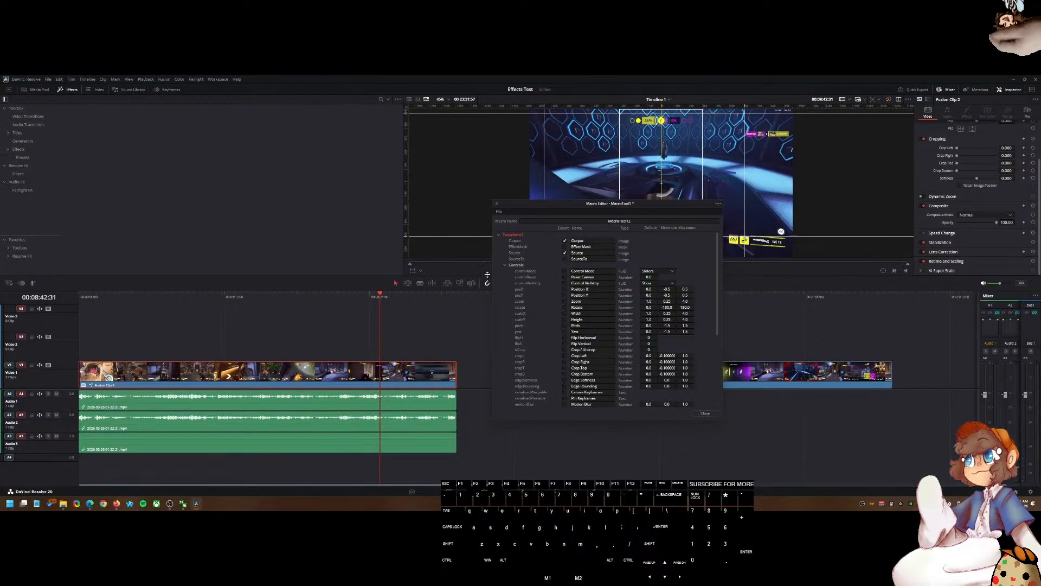
{"action": "left_click", "coordinate": [705, 414]}
Step: Move the gameplay clip up to Video 2 and apply the MacroTool12 preset to it
{"action": "left_click_drag", "start_coordinate": [519, 299], "coordinate": [515, 300]}
{"action": "left_click_drag", "start_coordinate": [551, 374], "coordinate": [549, 347]}
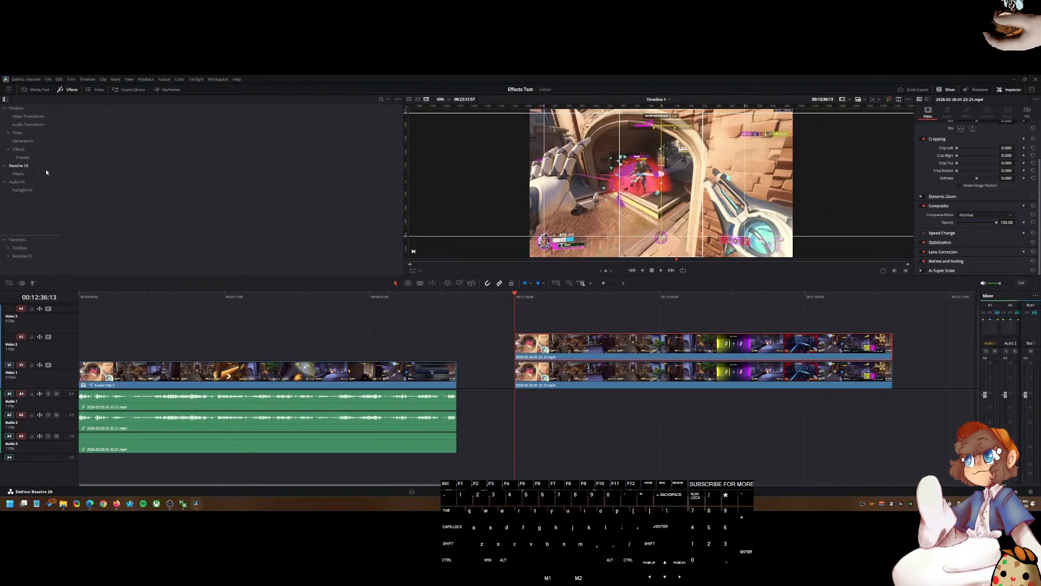
{"action": "left_click", "coordinate": [23, 157]}
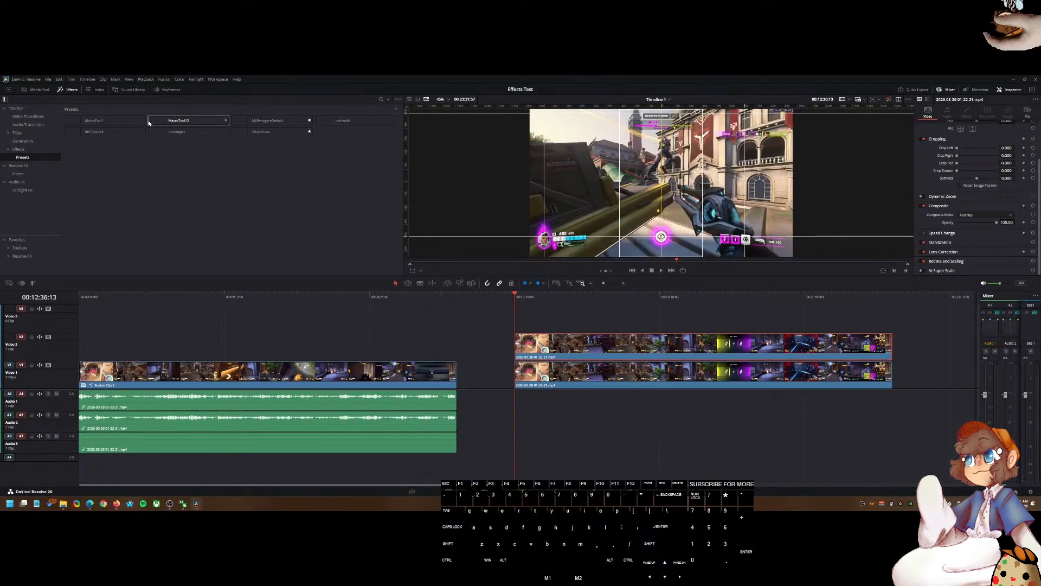
{"action": "left_click_drag", "start_coordinate": [151, 121], "coordinate": [534, 342]}
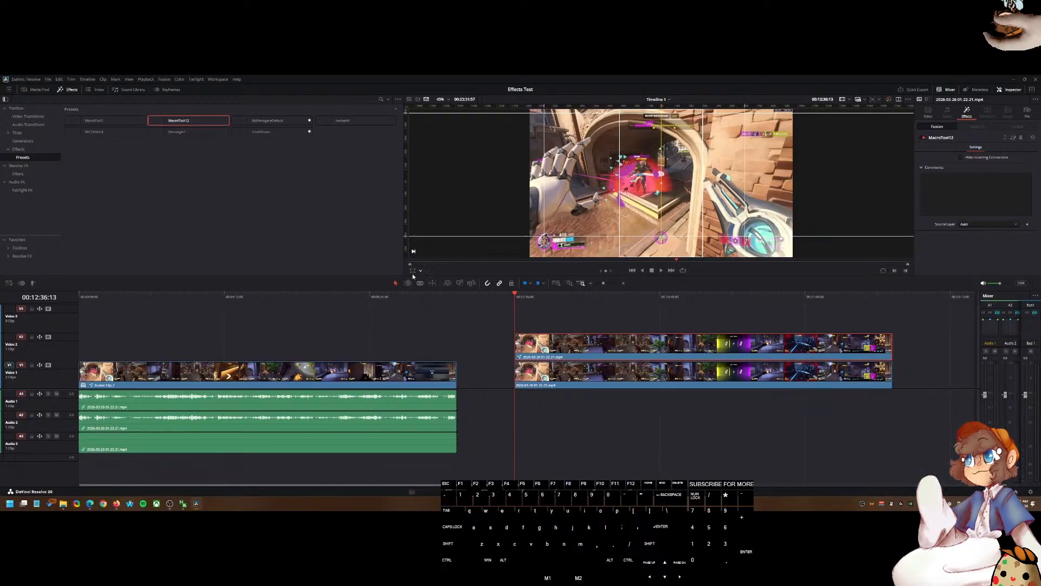
{"action": "left_click_drag", "start_coordinate": [602, 236], "coordinate": [586, 197]}
{"action": "key", "text": "ctrl+z"}
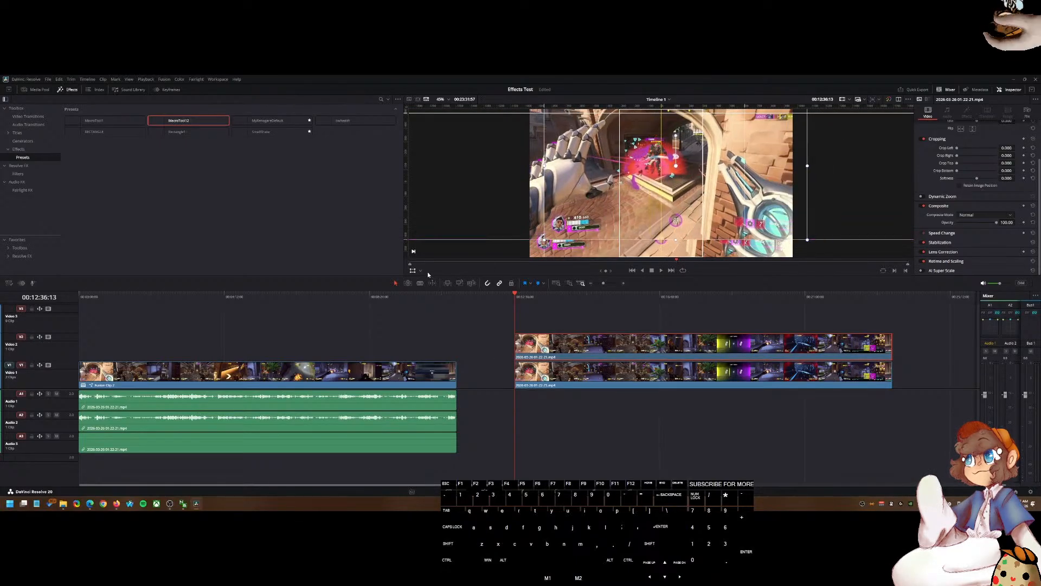
{"action": "scroll", "coordinate": [938, 224], "scroll_direction": "up", "scroll_amount": 2}
{"action": "scroll", "coordinate": [940, 223], "scroll_direction": "down", "scroll_amount": 2}
{"action": "scroll", "coordinate": [945, 239], "scroll_direction": "up", "scroll_amount": 2}
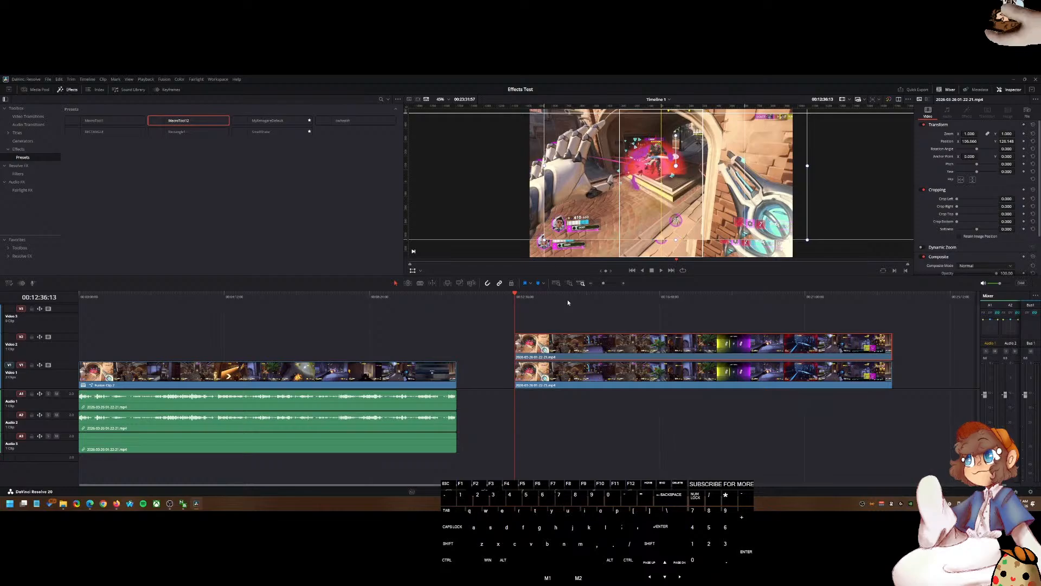
{"action": "key", "text": "ctrl+z"}
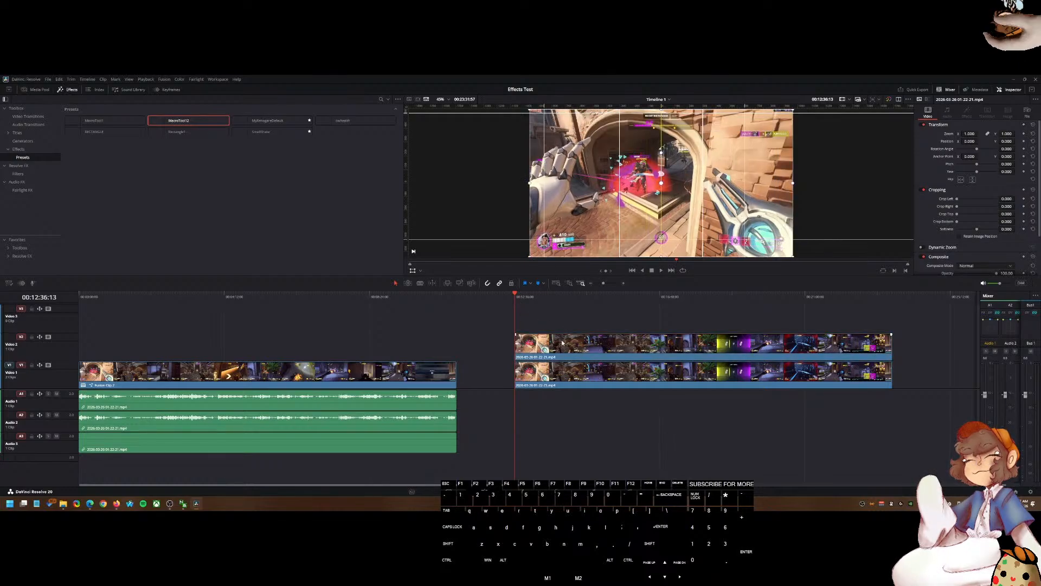
Step: Save the project, reapply the MacroTool12 preset to the Video 2 clip and try dragging it in the viewer
{"action": "key", "text": "ctrl+s"}
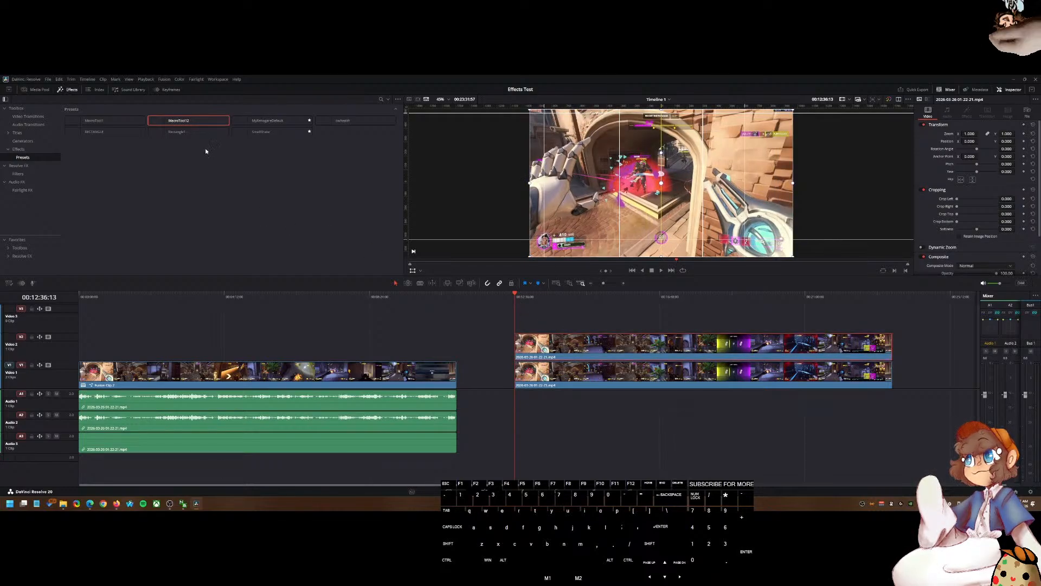
{"action": "left_click_drag", "start_coordinate": [215, 128], "coordinate": [579, 350]}
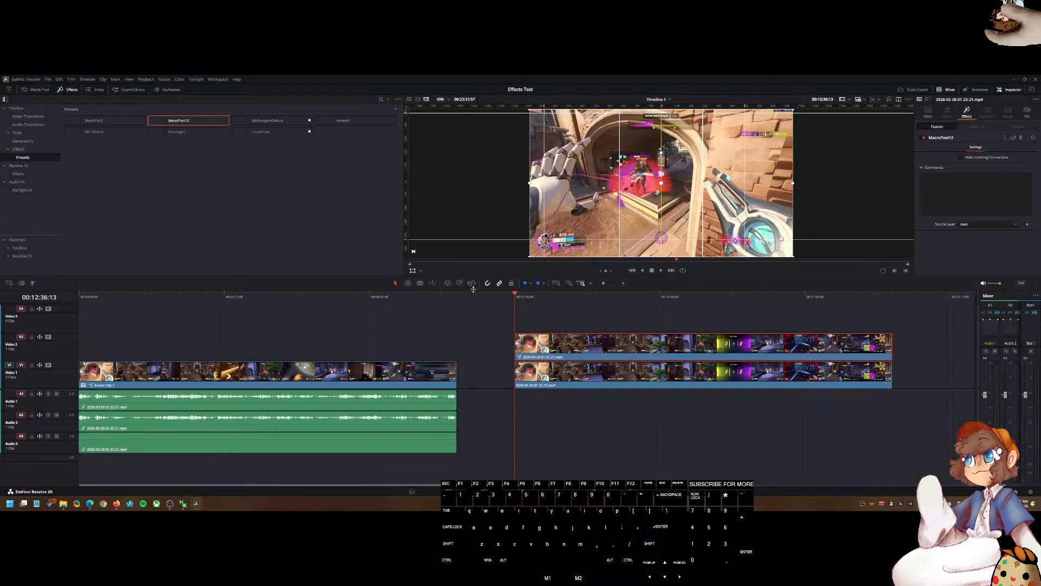
{"action": "left_click_drag", "start_coordinate": [551, 201], "coordinate": [584, 192]}
{"action": "left_click", "coordinate": [921, 138]}
{"action": "left_click", "coordinate": [921, 138]}
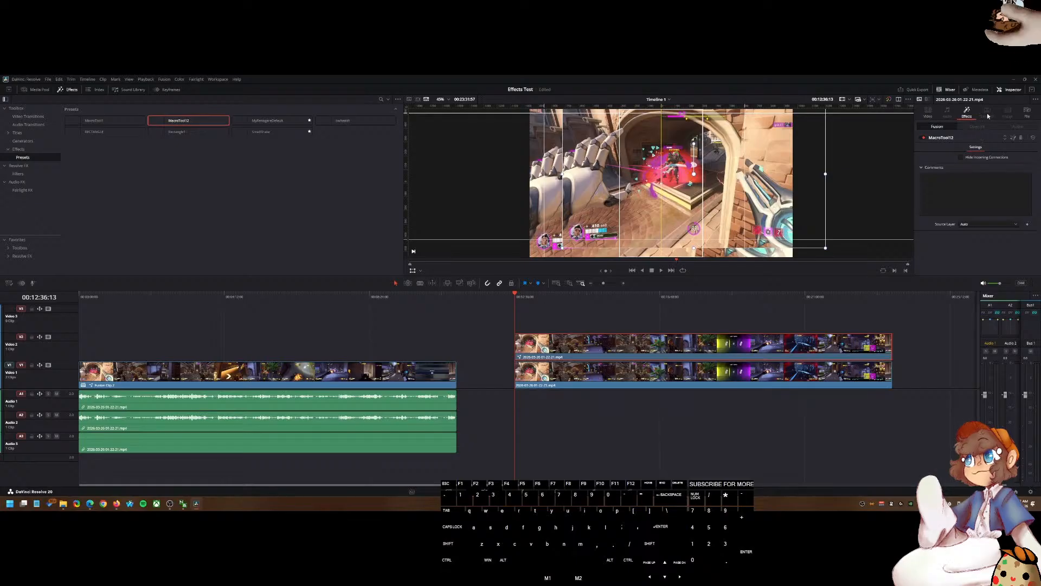
{"action": "left_click", "coordinate": [1027, 112]}
{"action": "left_click_drag", "start_coordinate": [664, 199], "coordinate": [686, 167]}
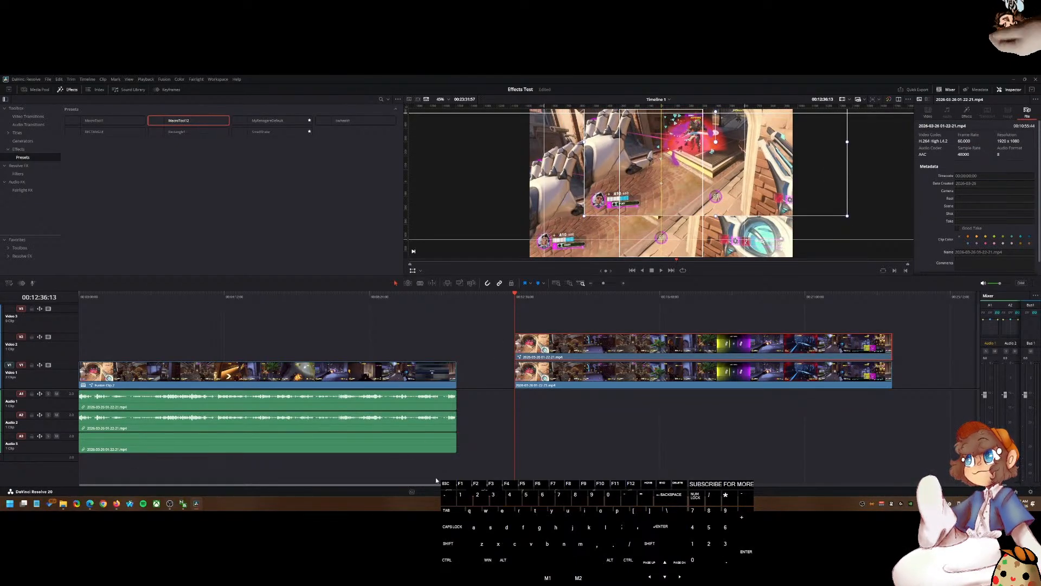
{"action": "left_click_drag", "start_coordinate": [636, 197], "coordinate": [616, 209]}
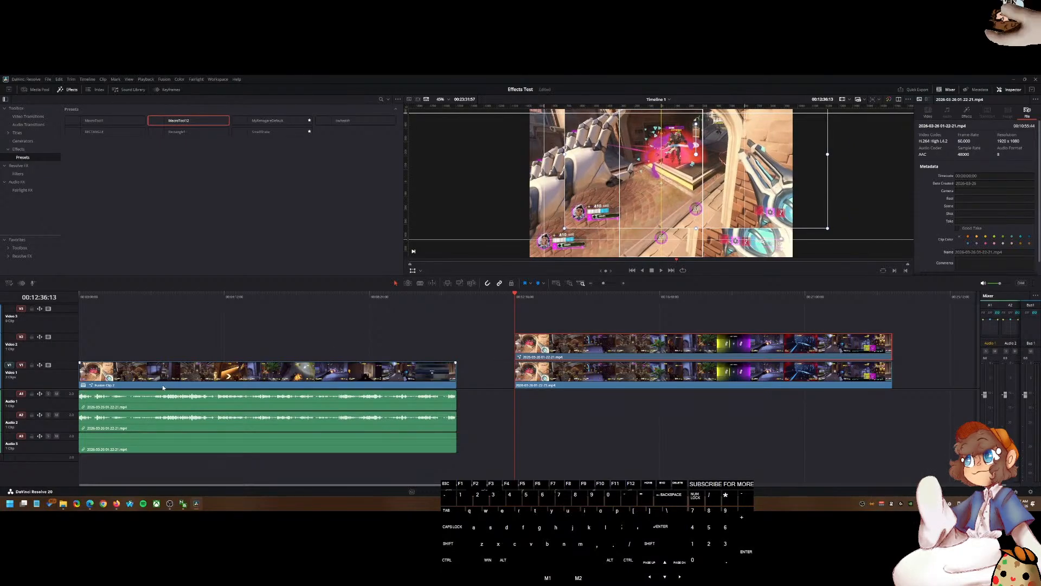
Step: Delete every preset file in the Presets folder except MyRenogenDefault.setting and SmallShake.setting, then refresh the Presets list
{"action": "left_click", "coordinate": [63, 504]}
{"action": "left_click", "coordinate": [492, 282]}
{"action": "key", "text": "ctrl+a"}
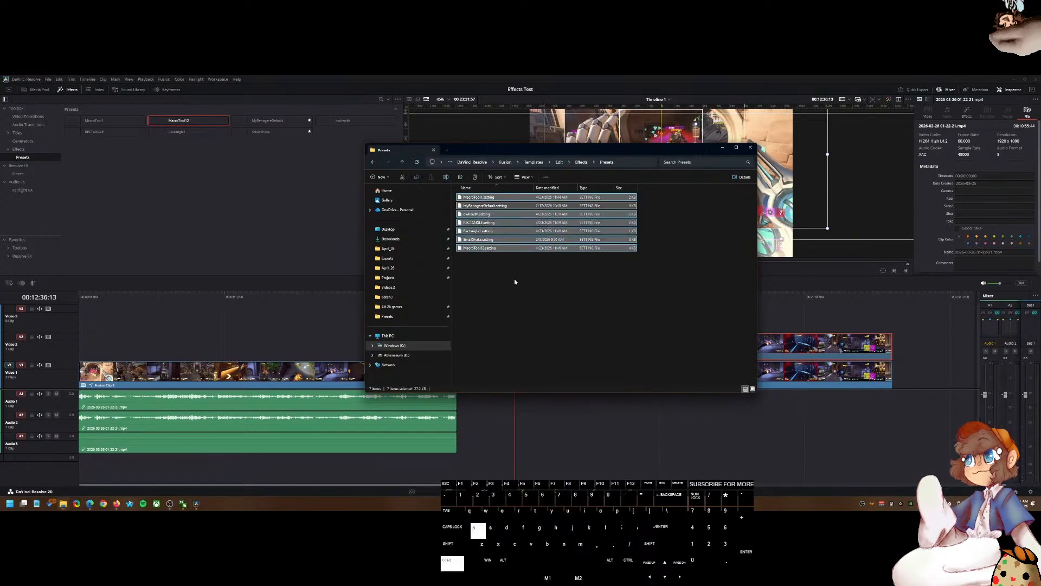
{"action": "left_click", "coordinate": [477, 239], "text": "ctrl"}
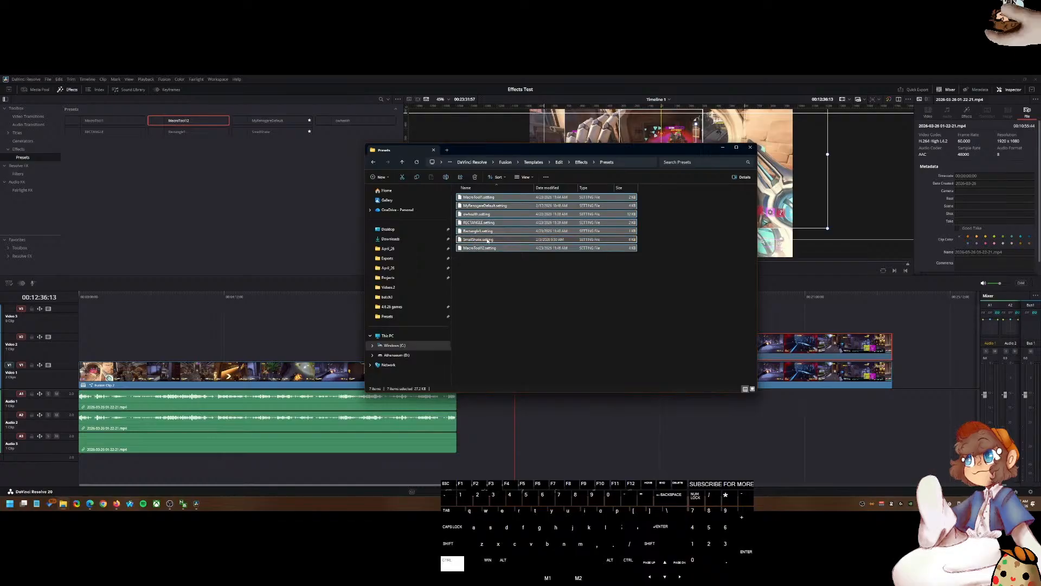
{"action": "left_click", "coordinate": [488, 206], "text": "ctrl"}
{"action": "key", "text": "Delete"}
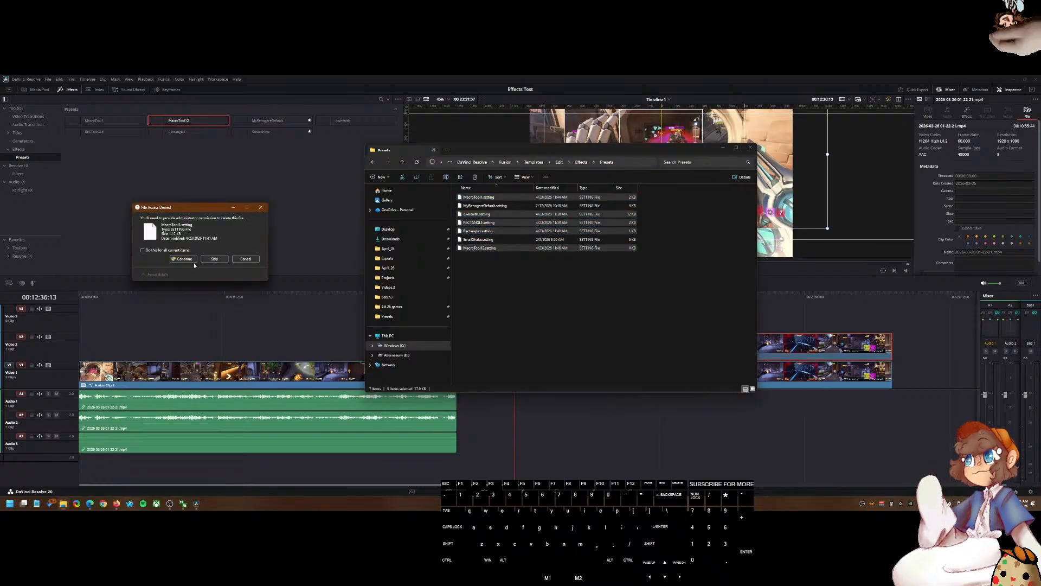
{"action": "left_click", "coordinate": [175, 260]}
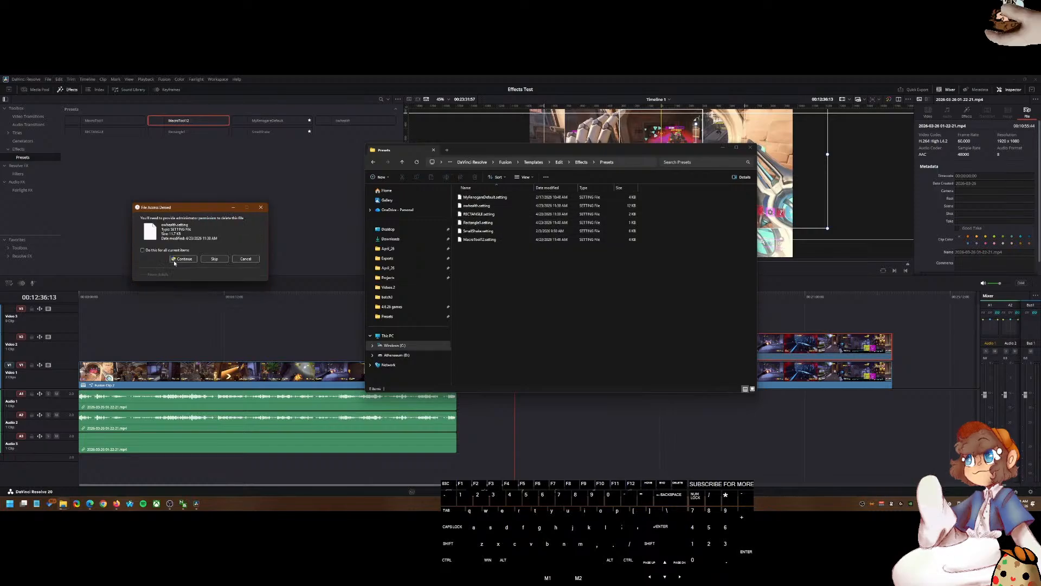
{"action": "left_click", "coordinate": [173, 258]}
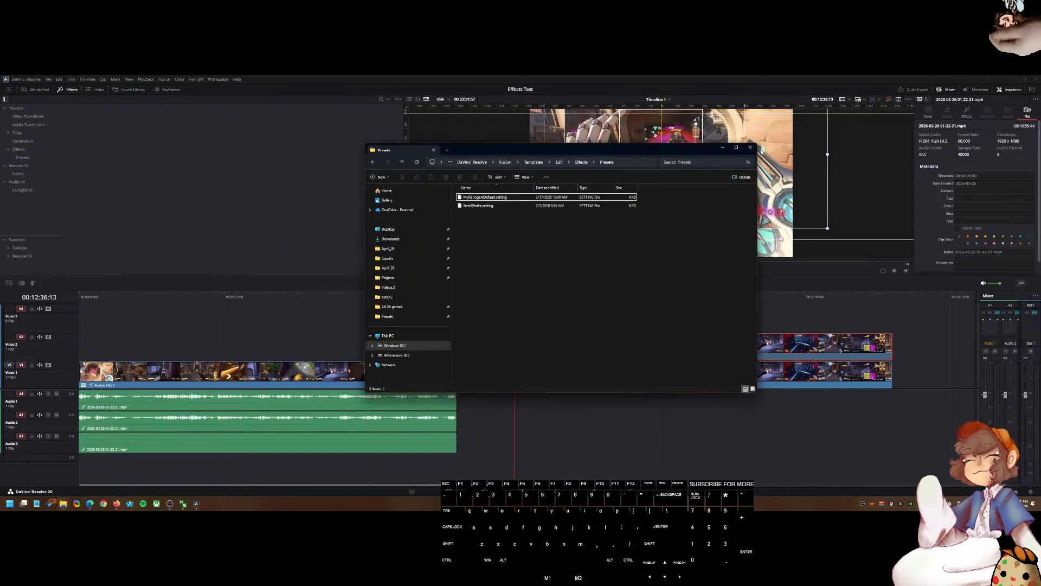
{"action": "left_click", "coordinate": [750, 147]}
{"action": "left_click", "coordinate": [25, 157]}
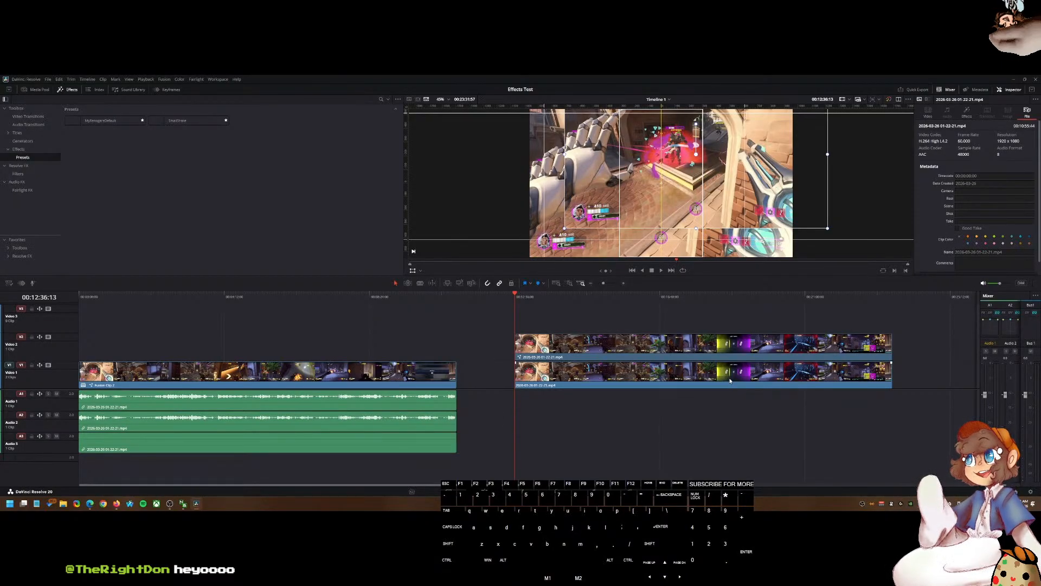
Step: Consult the ChatGPT instructions and the YouTube tutorial about creating Fusion macro presets
{"action": "left_click_drag", "start_coordinate": [692, 207], "coordinate": [657, 235]}
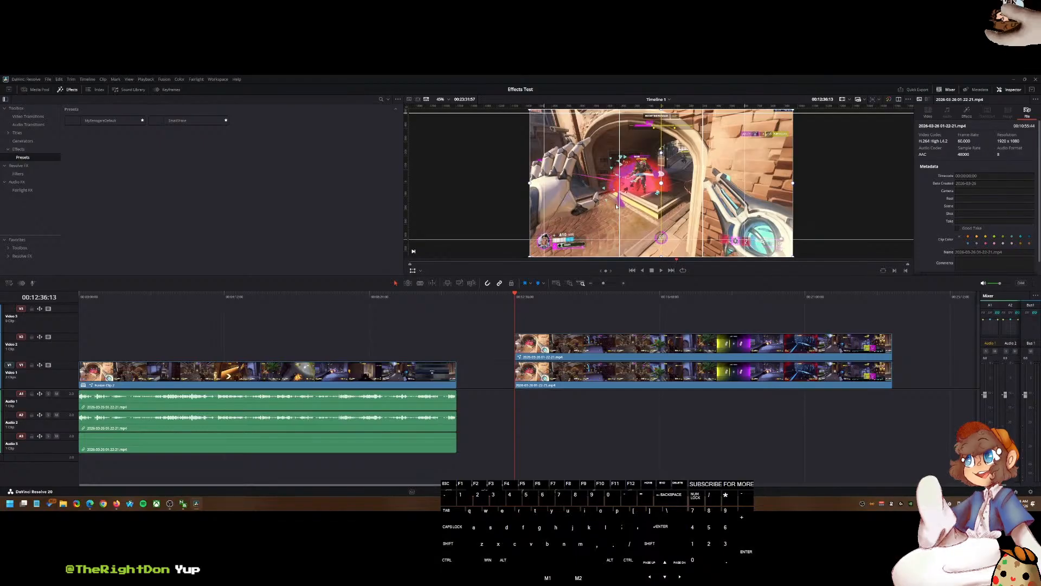
{"action": "left_click", "coordinate": [103, 504]}
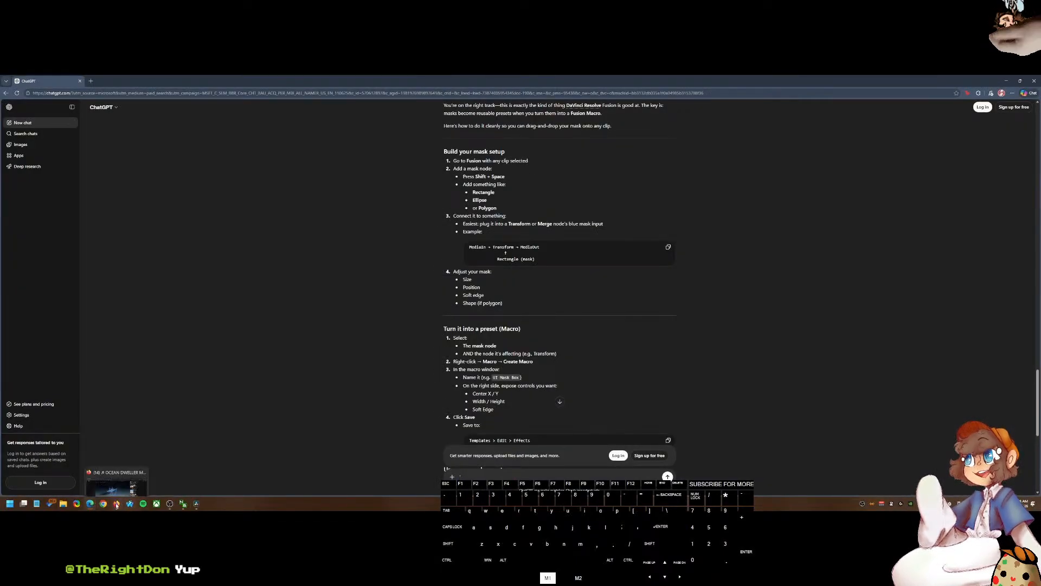
{"action": "left_click", "coordinate": [116, 505]}
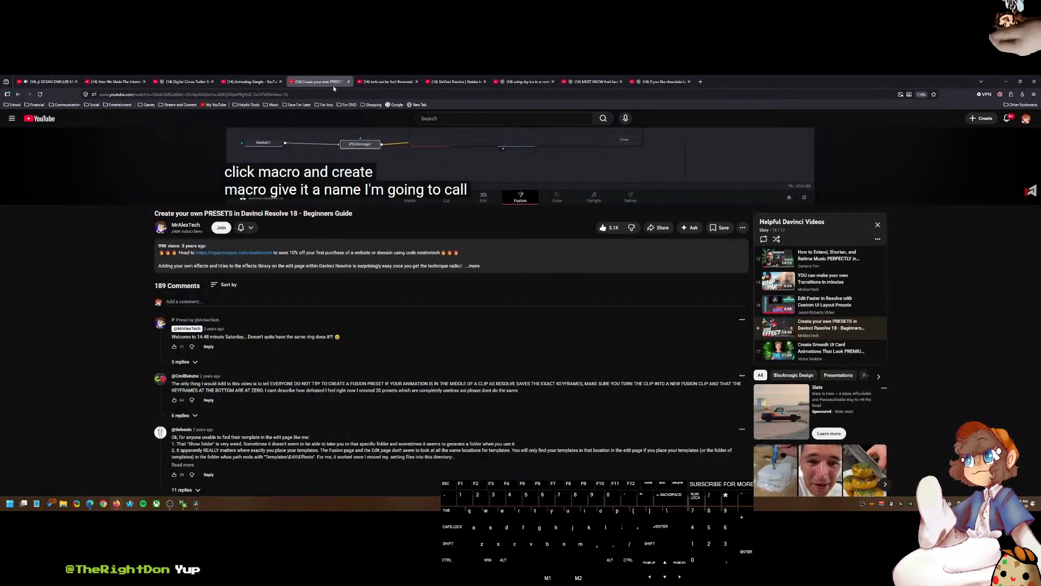
{"action": "left_click", "coordinate": [326, 82]}
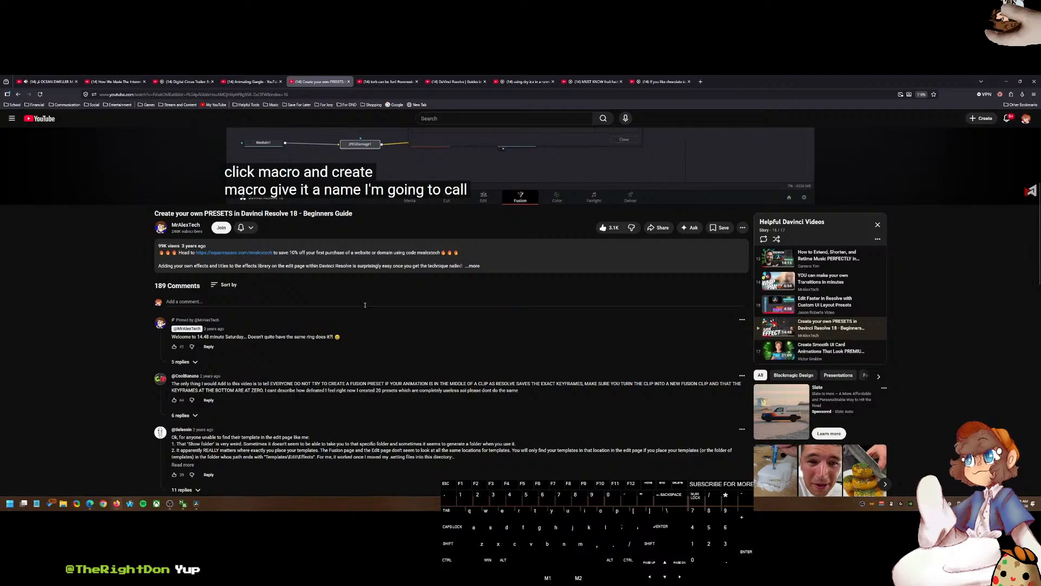
{"action": "mouse_move", "coordinate": [306, 150]}
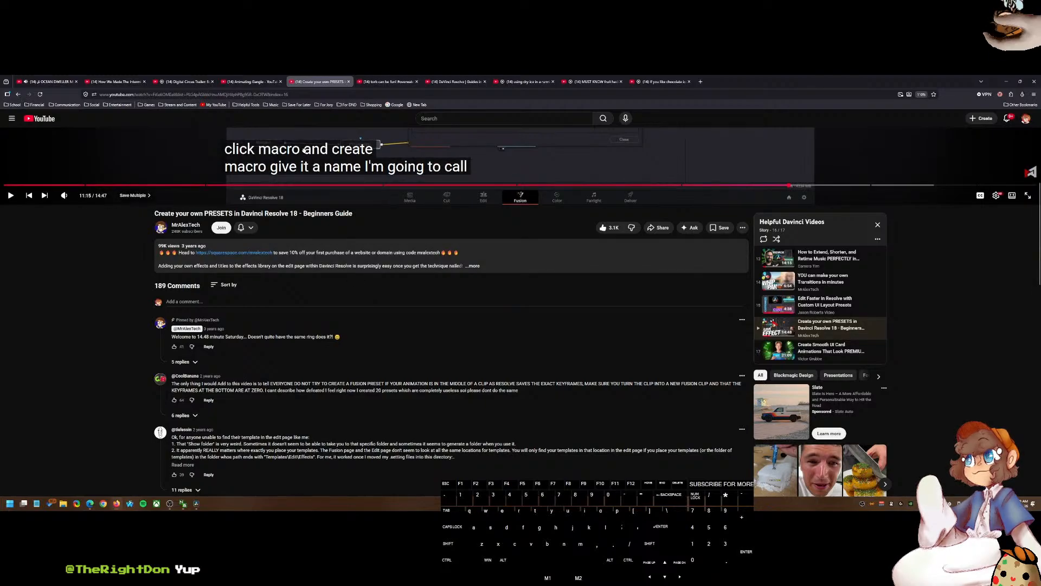
{"action": "scroll", "coordinate": [468, 365], "scroll_direction": "up", "scroll_amount": 5}
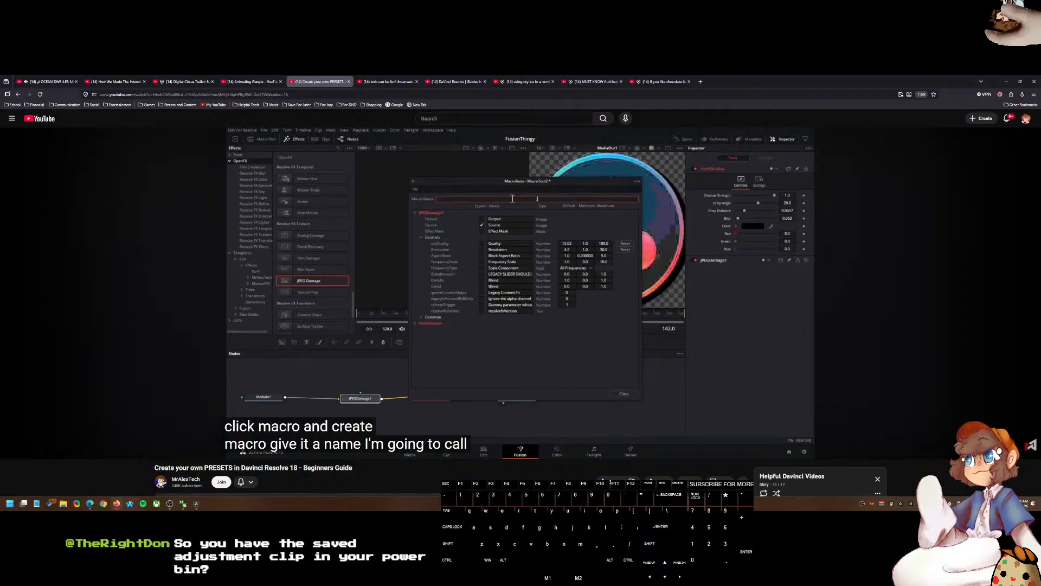
{"action": "left_click", "coordinate": [196, 504]}
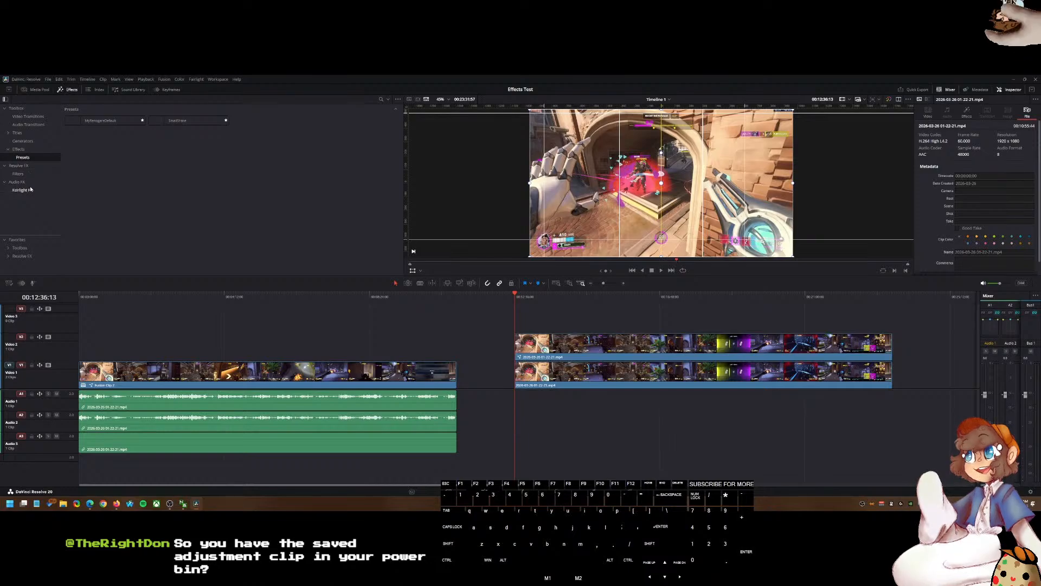
Step: Open the Effects power bin and place the OWHEALTH adjustment clip on Video 3 above the gameplay clips
{"action": "left_click", "coordinate": [23, 90]}
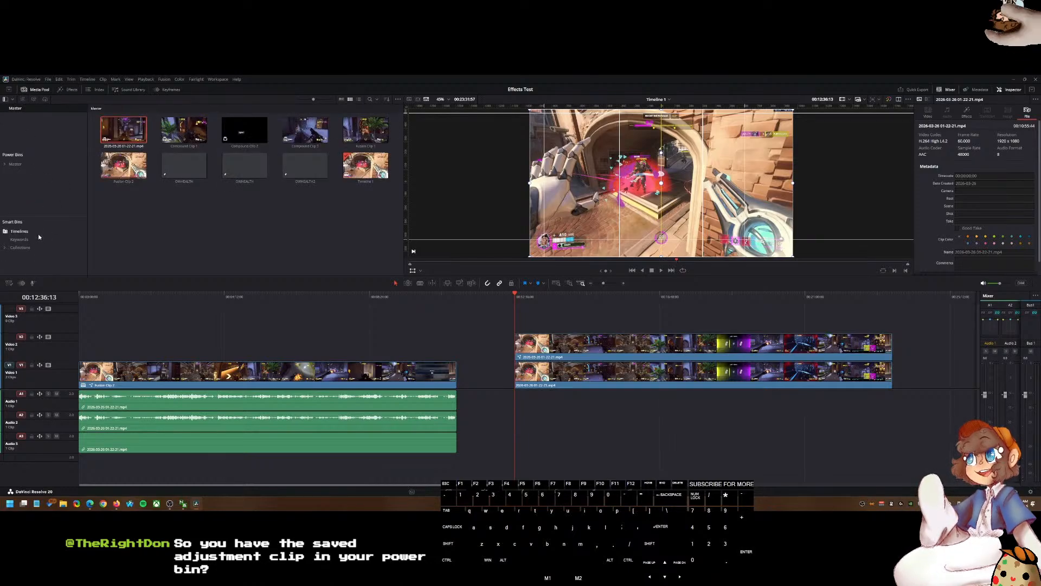
{"action": "left_click", "coordinate": [44, 161]}
{"action": "double_click", "coordinate": [136, 142]}
{"action": "double_click", "coordinate": [184, 130]}
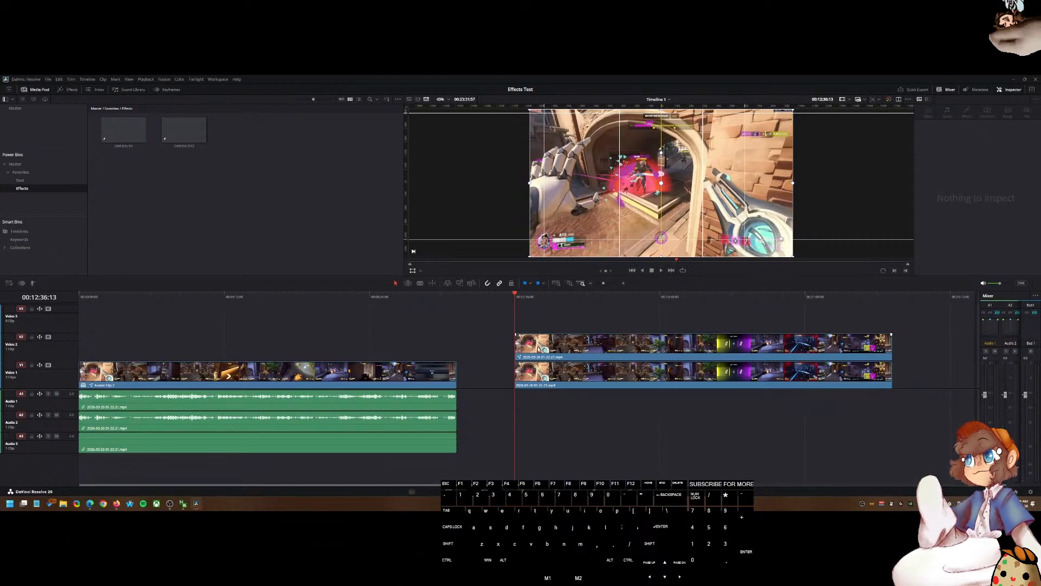
{"action": "left_click_drag", "start_coordinate": [124, 130], "coordinate": [855, 326]}
{"action": "scroll", "coordinate": [535, 327], "scroll_direction": "up", "scroll_amount": 5}
{"action": "scroll", "coordinate": [846, 327], "scroll_direction": "down", "scroll_amount": 3}
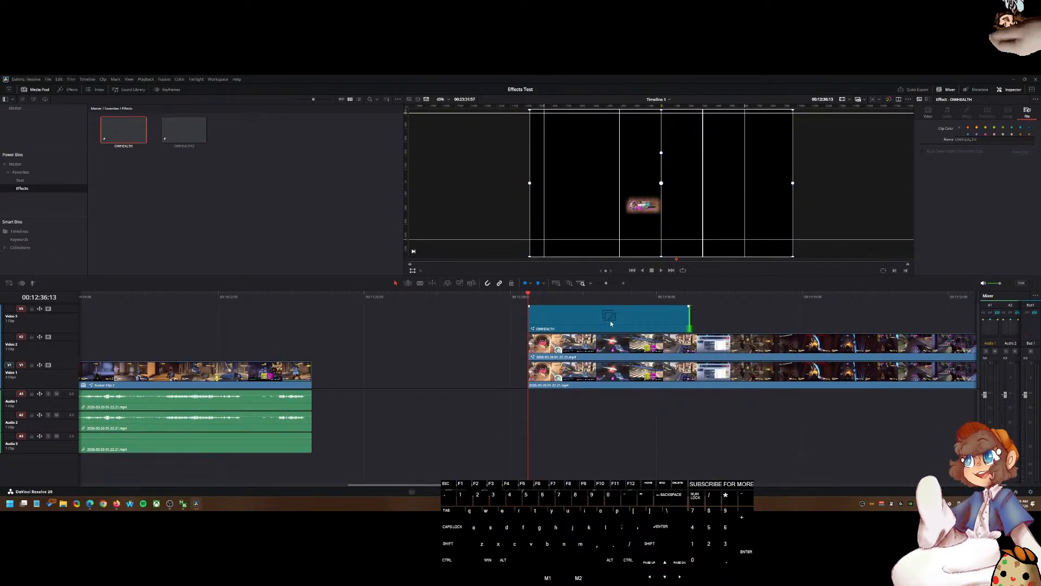
Step: Combine the OWHEALTH adjustment clip and the Video 2 gameplay clip into a new compound clip
{"action": "left_click_drag", "start_coordinate": [543, 296], "coordinate": [585, 301]}
{"action": "left_click", "coordinate": [574, 315]}
{"action": "left_click", "coordinate": [570, 343], "text": "ctrl"}
{"action": "right_click", "coordinate": [569, 343]}
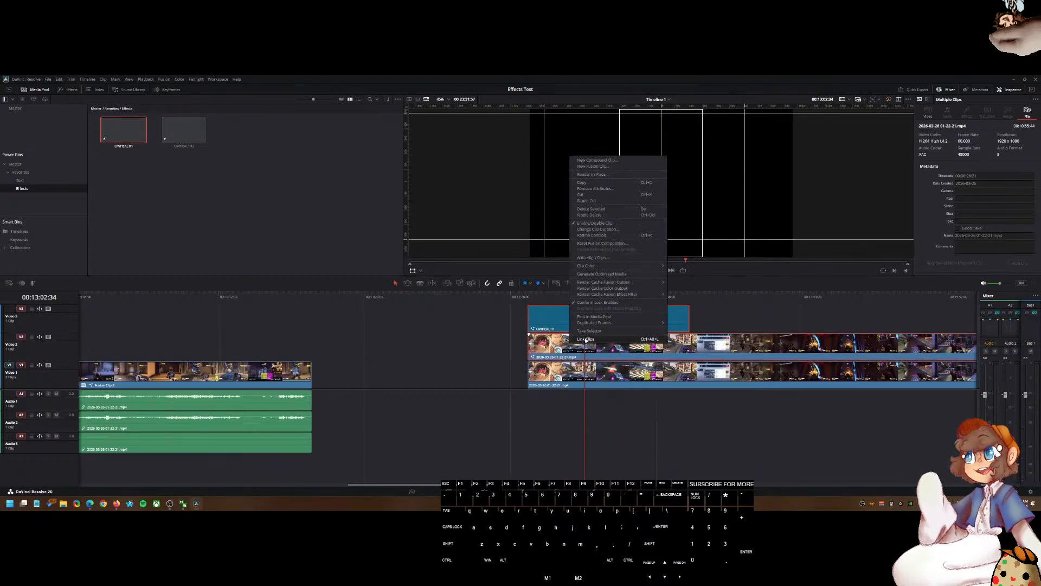
{"action": "left_click", "coordinate": [600, 161]}
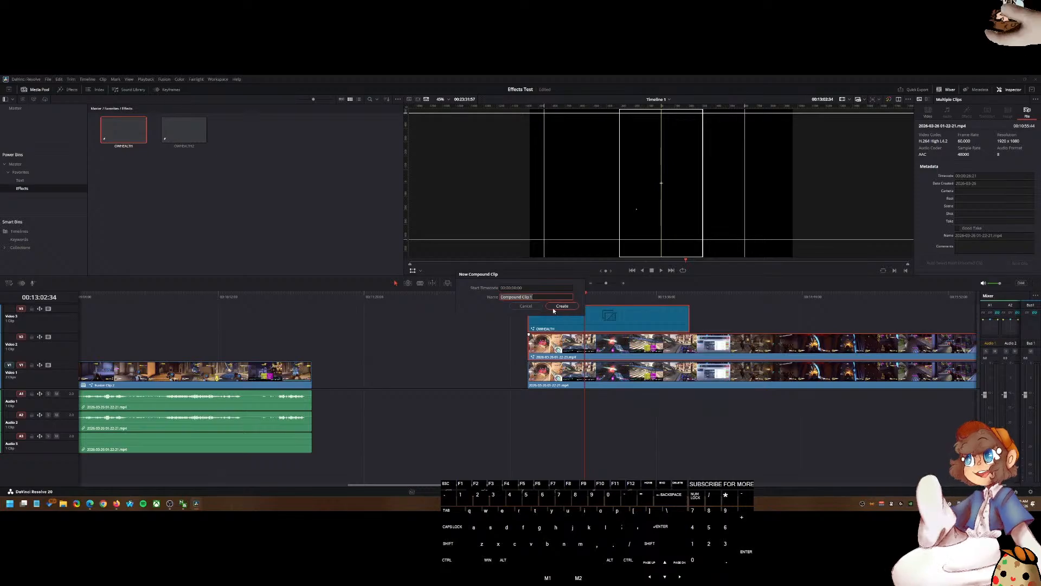
{"action": "left_click", "coordinate": [529, 296]}
{"action": "mouse_move", "coordinate": [529, 296]}
{"action": "left_mouse_down"}
{"action": "mouse_move", "coordinate": [606, 297]}
{"action": "mouse_move", "coordinate": [528, 303]}
{"action": "left_mouse_up"}
{"action": "key", "text": "d"}
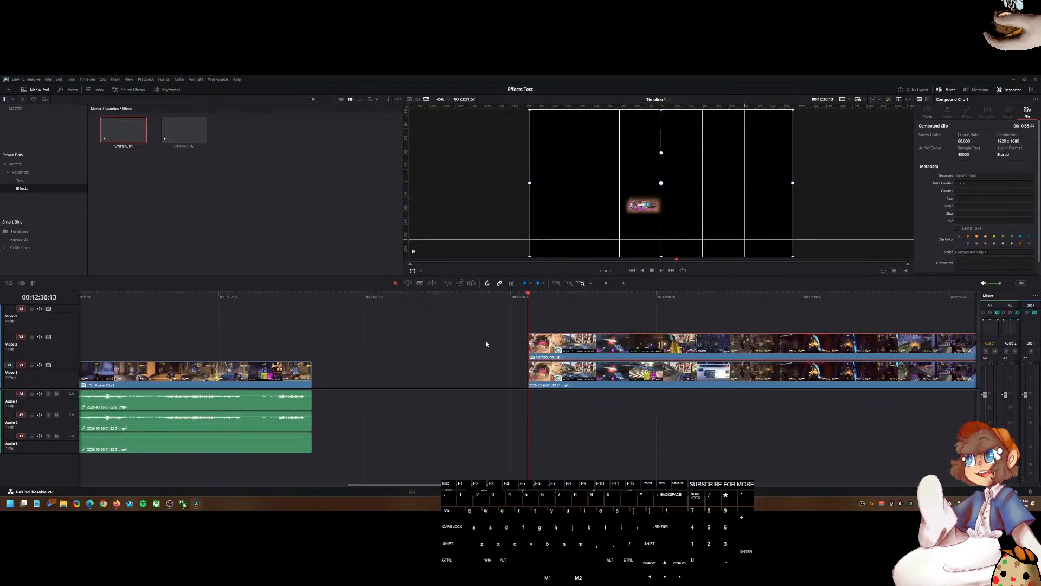
Step: Play and scrub through the compound clip on the timeline to review how the health bar looks
{"action": "left_click_drag", "start_coordinate": [548, 296], "coordinate": [616, 318]}
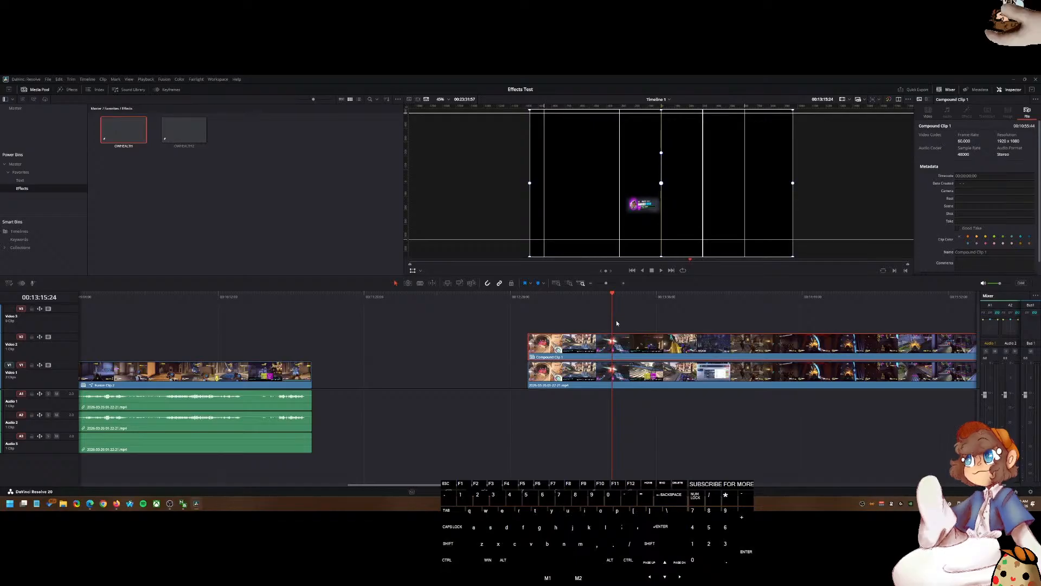
{"action": "key", "text": "space"}
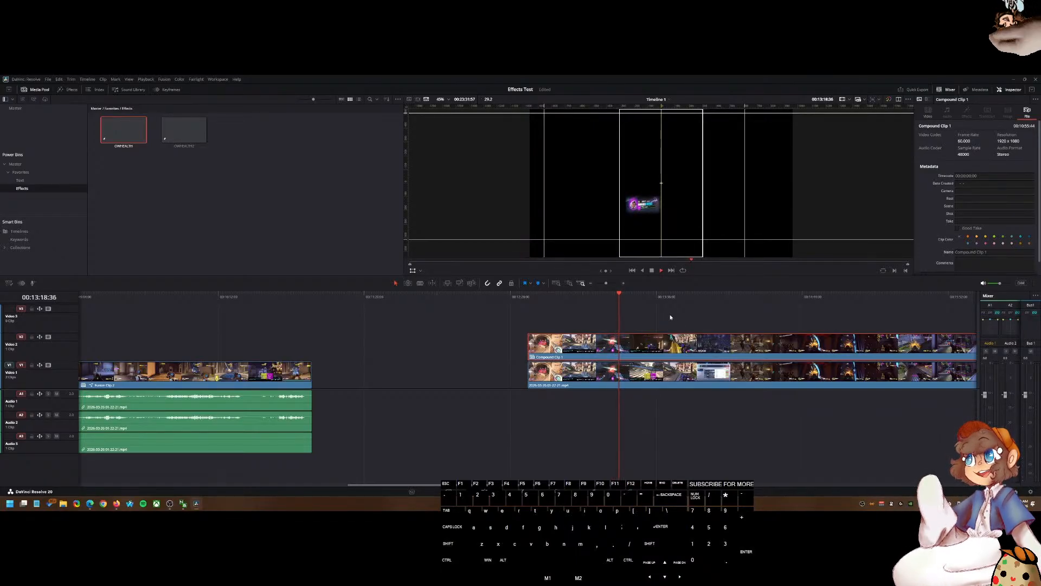
{"action": "key", "text": "space"}
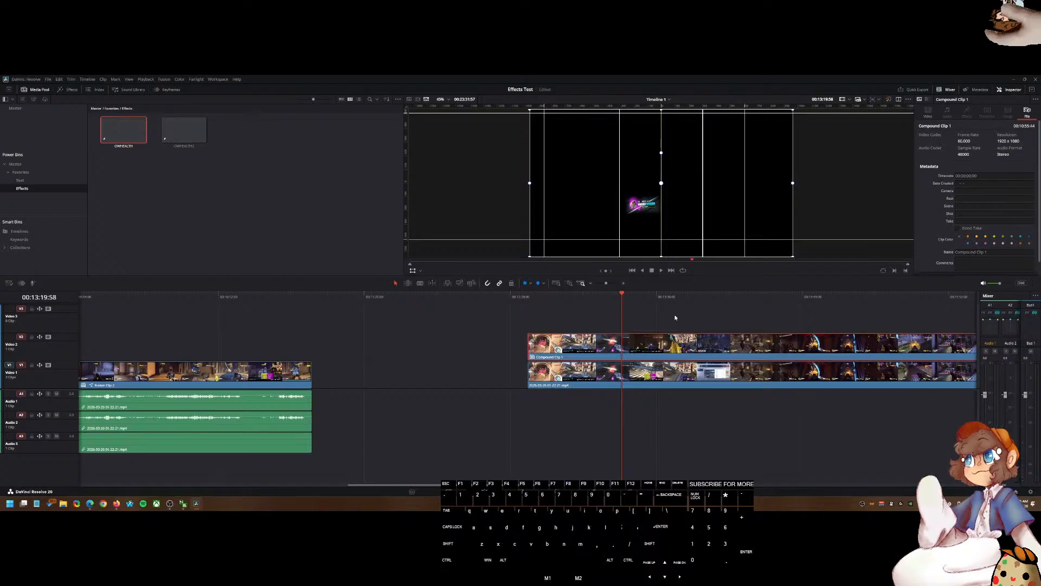
{"action": "left_click_drag", "start_coordinate": [654, 294], "coordinate": [707, 312]}
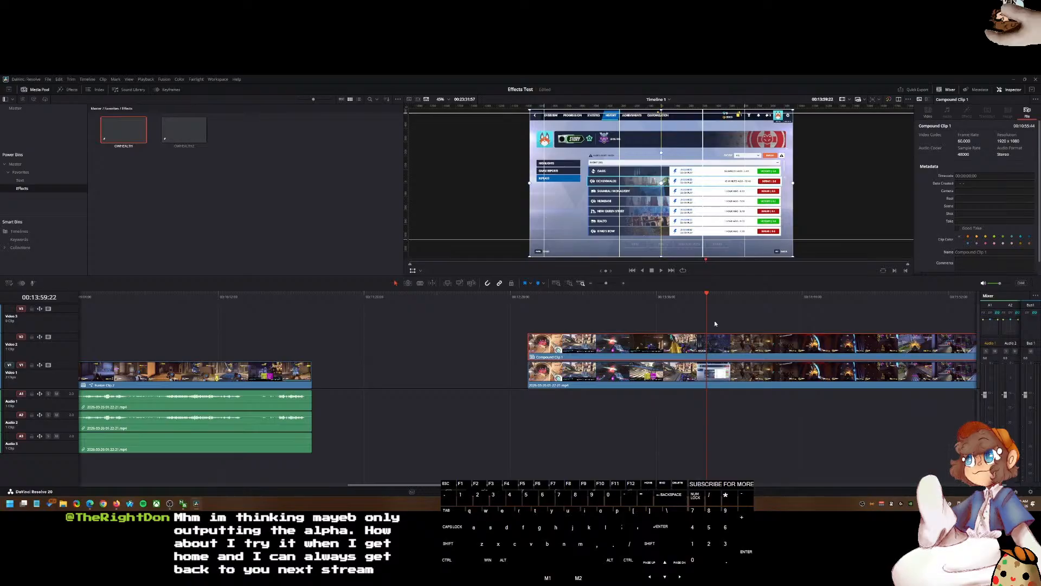
{"action": "scroll", "coordinate": [712, 325], "scroll_direction": "up", "scroll_amount": 5}
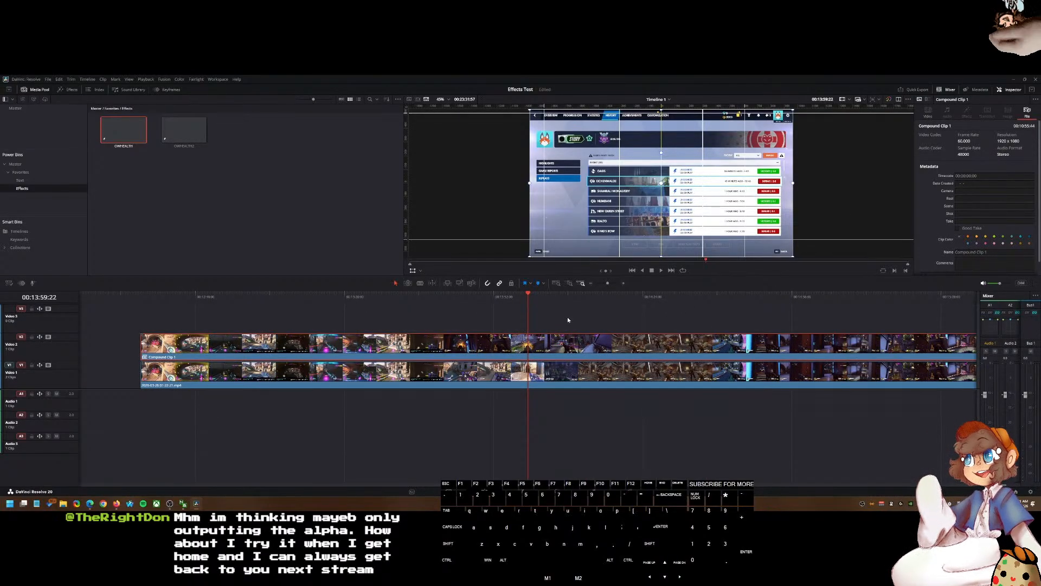
{"action": "scroll", "coordinate": [541, 318], "scroll_direction": "up", "scroll_amount": 2}
{"action": "scroll", "coordinate": [541, 317], "scroll_direction": "up", "scroll_amount": 1}
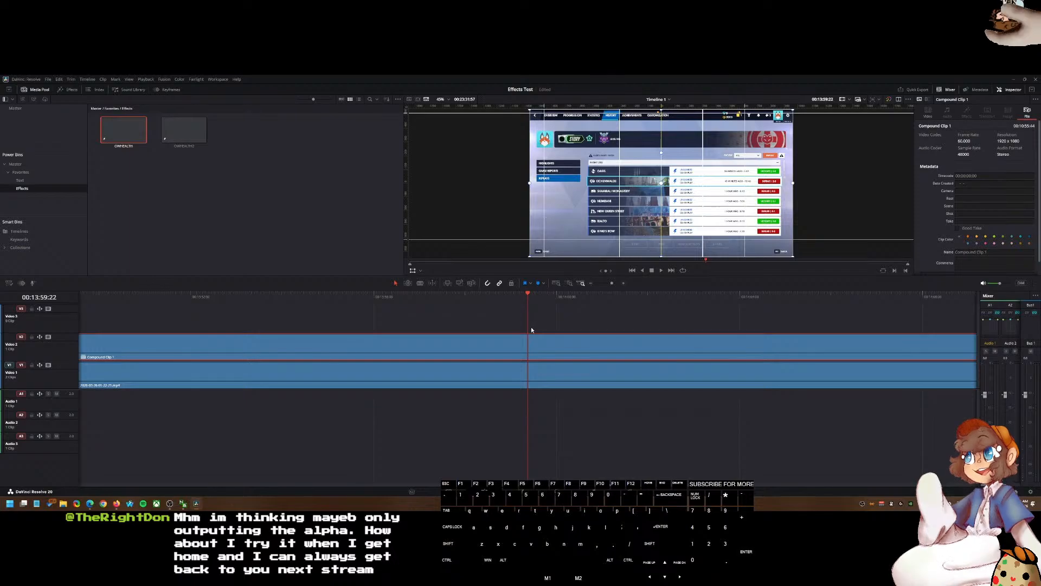
{"action": "key", "text": "j"}
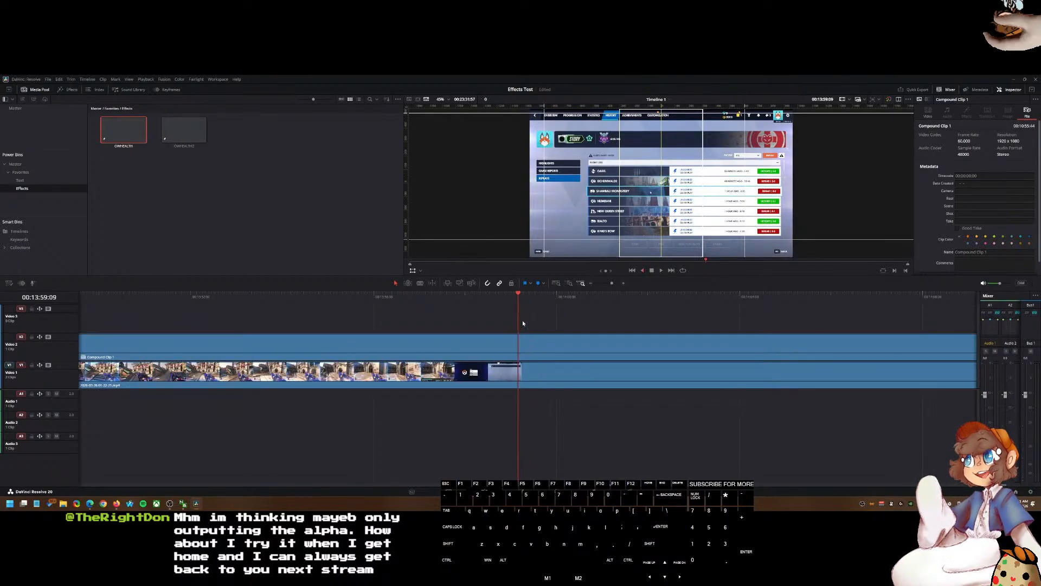
{"action": "key", "text": "k"}
{"action": "scroll", "coordinate": [456, 340], "scroll_direction": "down", "scroll_amount": 5}
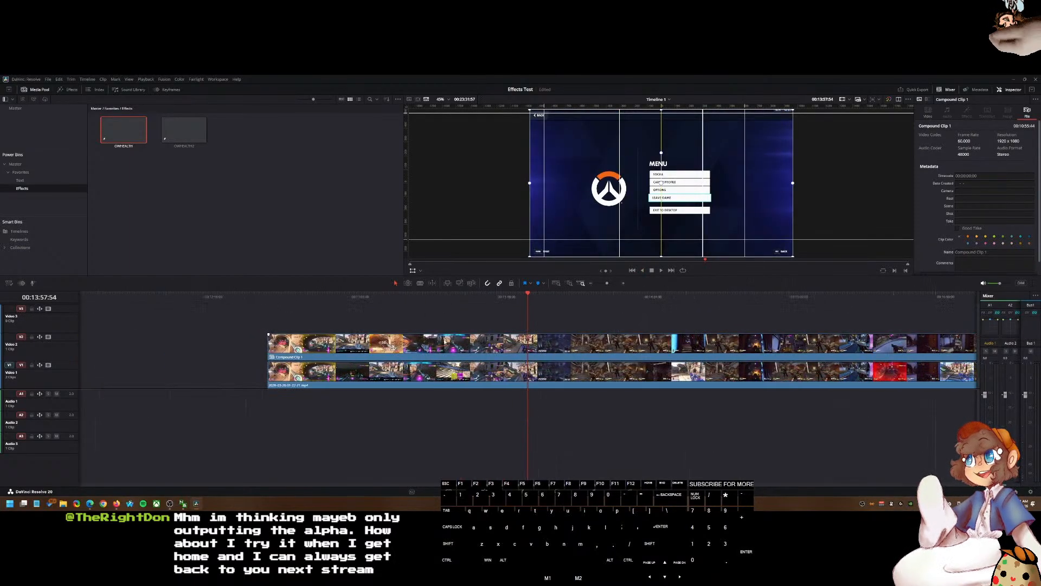
{"action": "scroll", "coordinate": [444, 340], "scroll_direction": "down", "scroll_amount": 2}
{"action": "left_click", "coordinate": [500, 304]}
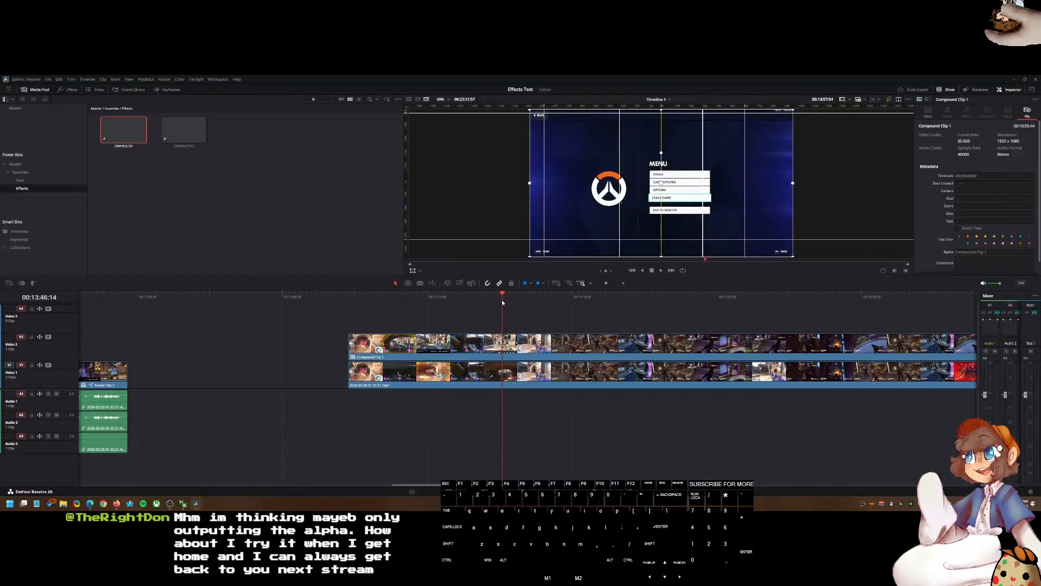
{"action": "left_click_drag", "start_coordinate": [499, 304], "coordinate": [481, 304]}
Step: Undo the compound clip creation to restore the separate adjustment and gameplay clips
{"action": "key", "text": "ctrl+z"}
{"action": "key", "text": "ctrl+z"}
{"action": "key", "text": "ctrl+z"}
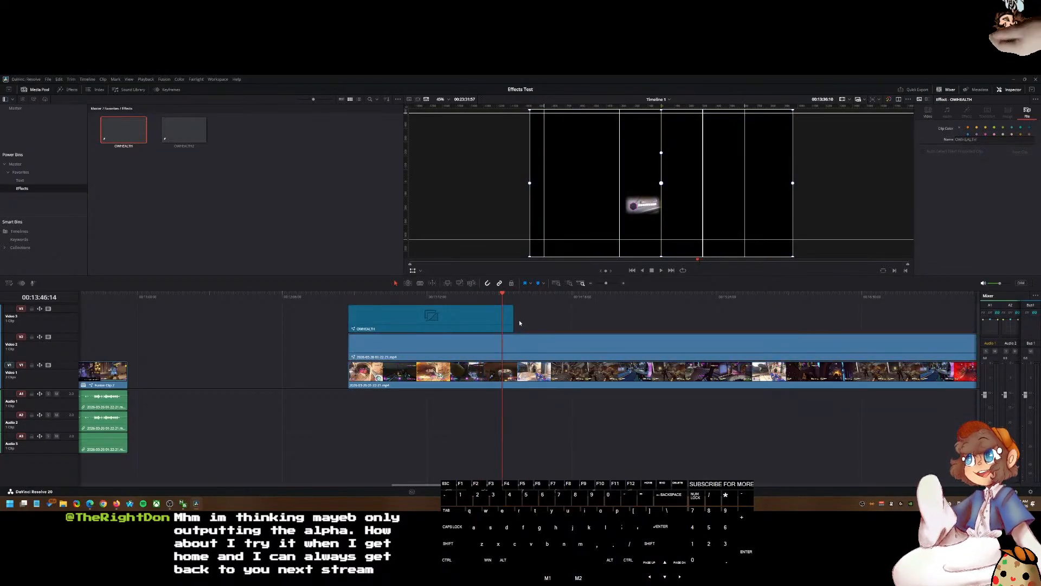
Step: Delete the OWHEALTH adjustment clip from Video 3
{"action": "left_click", "coordinate": [510, 319]}
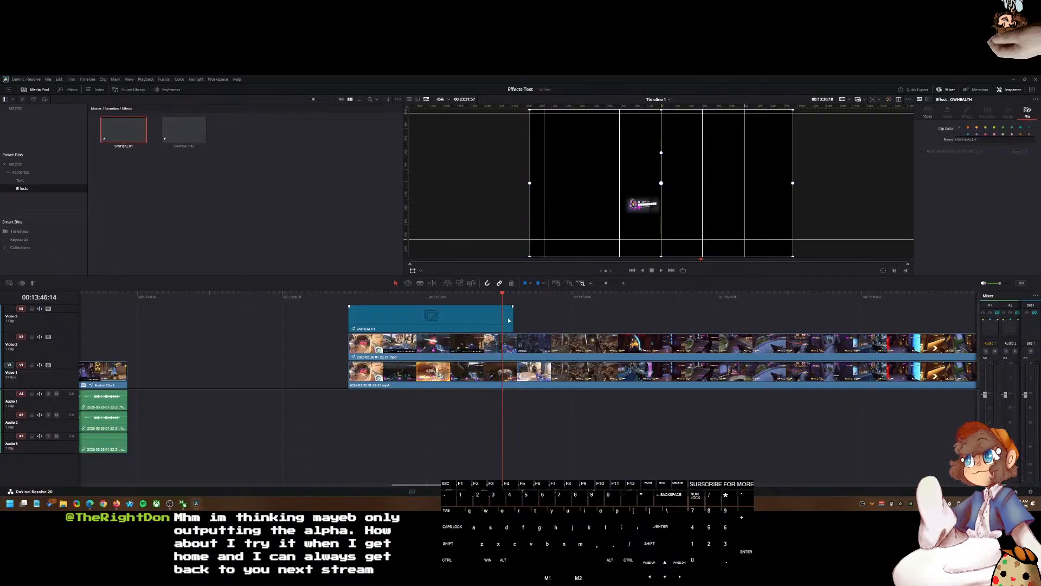
{"action": "left_click", "coordinate": [520, 349]}
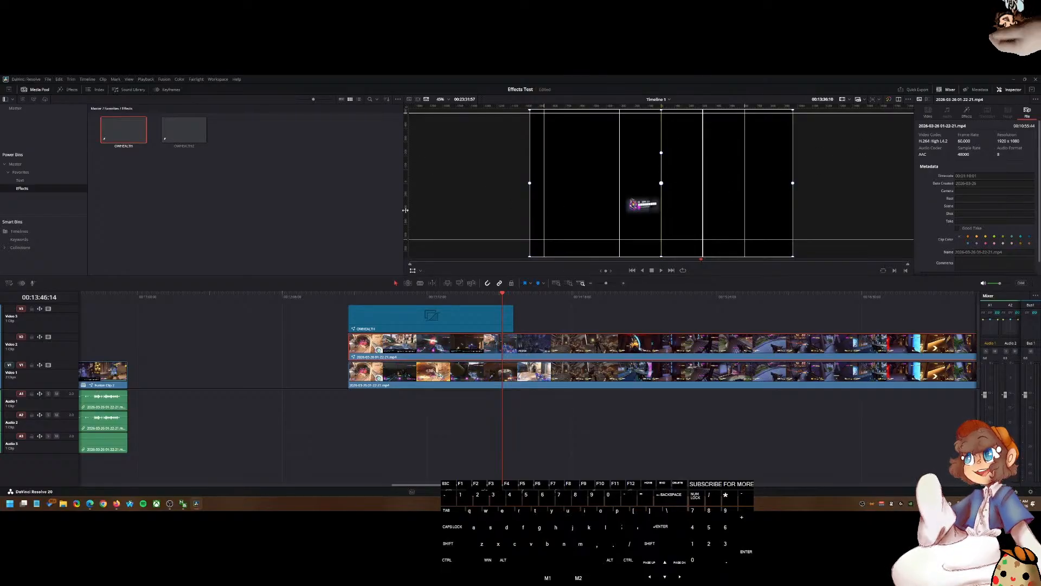
{"action": "left_click", "coordinate": [473, 327]}
{"action": "key", "text": "Delete"}
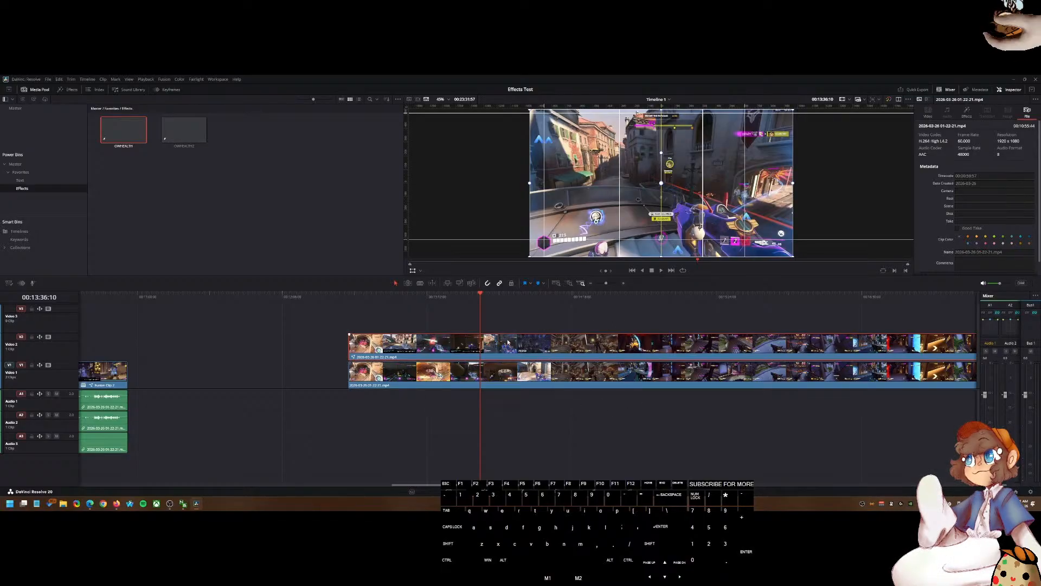
Step: Open the gameplay clip at the start of the section in the Fusion page to inspect its nodes, then return to Edit
{"action": "left_click_drag", "start_coordinate": [435, 296], "coordinate": [467, 311]}
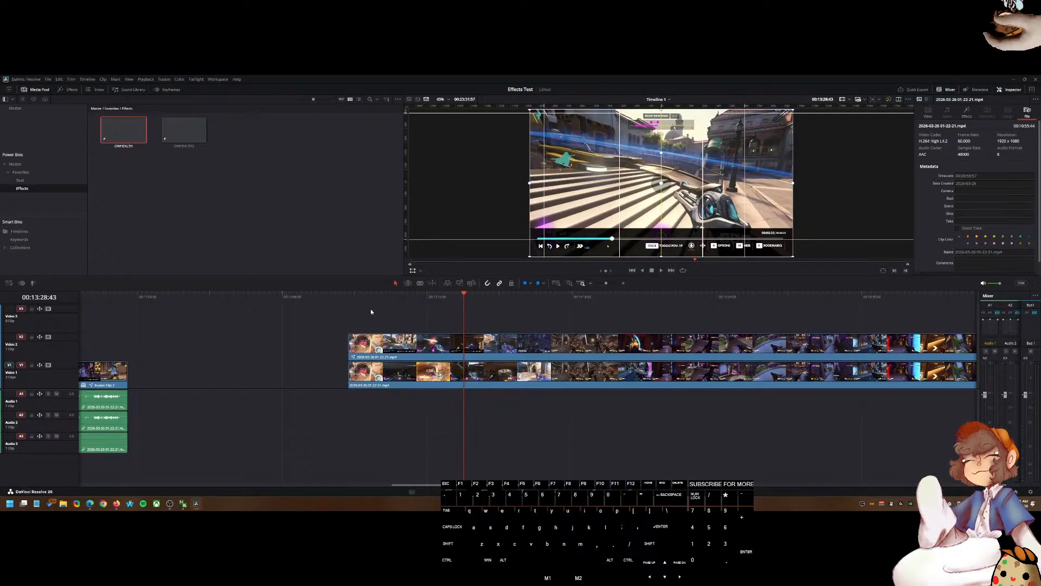
{"action": "left_click", "coordinate": [349, 300]}
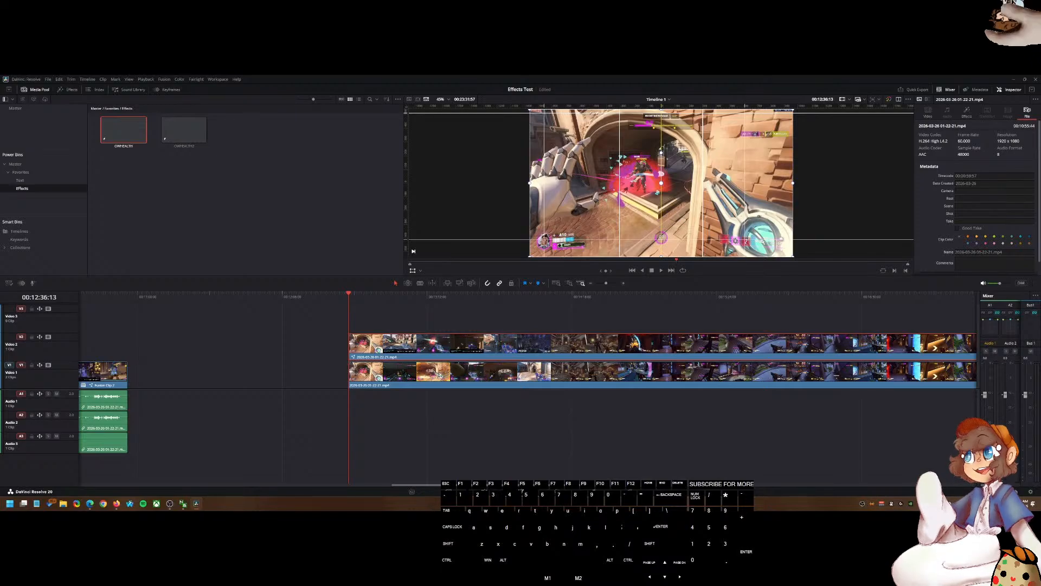
{"action": "key", "text": "shift+5"}
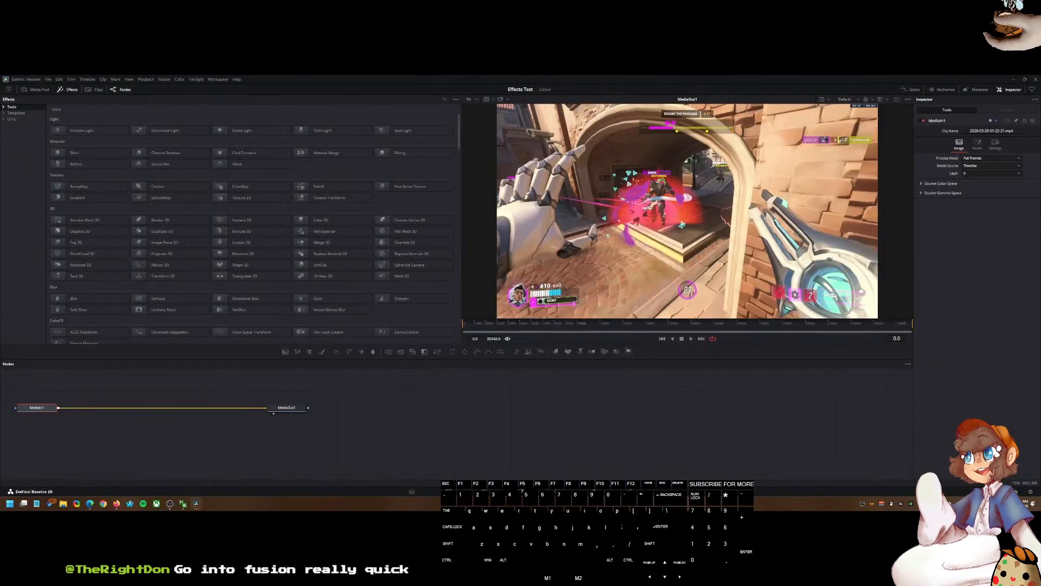
{"action": "left_click_drag", "start_coordinate": [399, 452], "coordinate": [759, 462]}
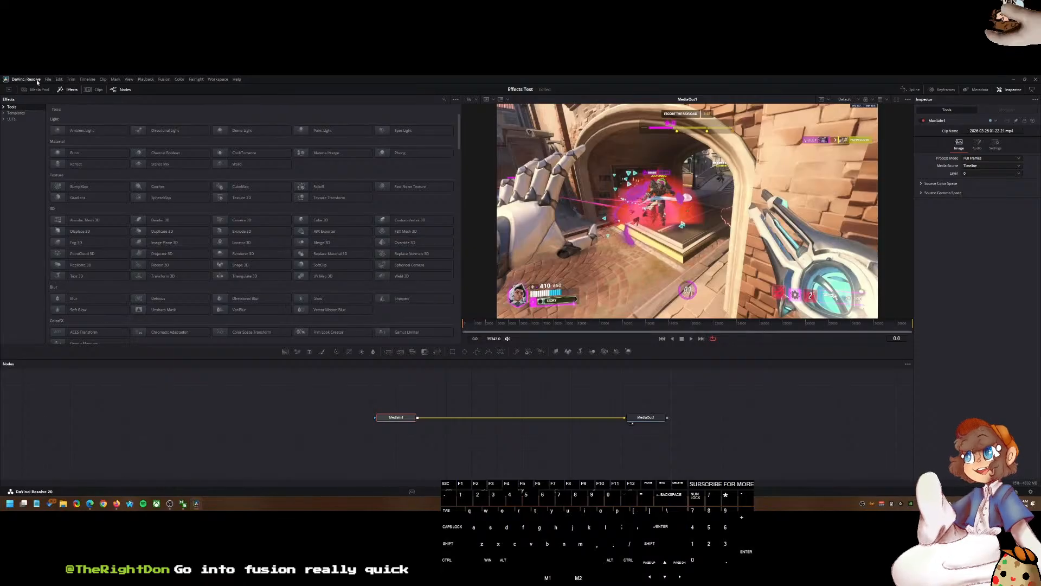
{"action": "left_click_drag", "start_coordinate": [194, 343], "coordinate": [195, 305]}
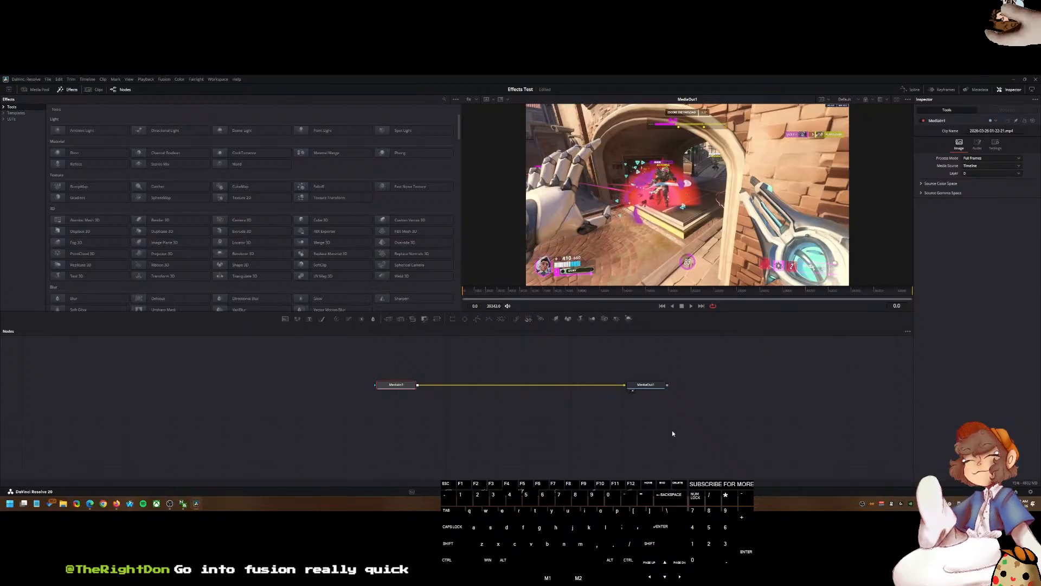
{"action": "left_click", "coordinate": [484, 491]}
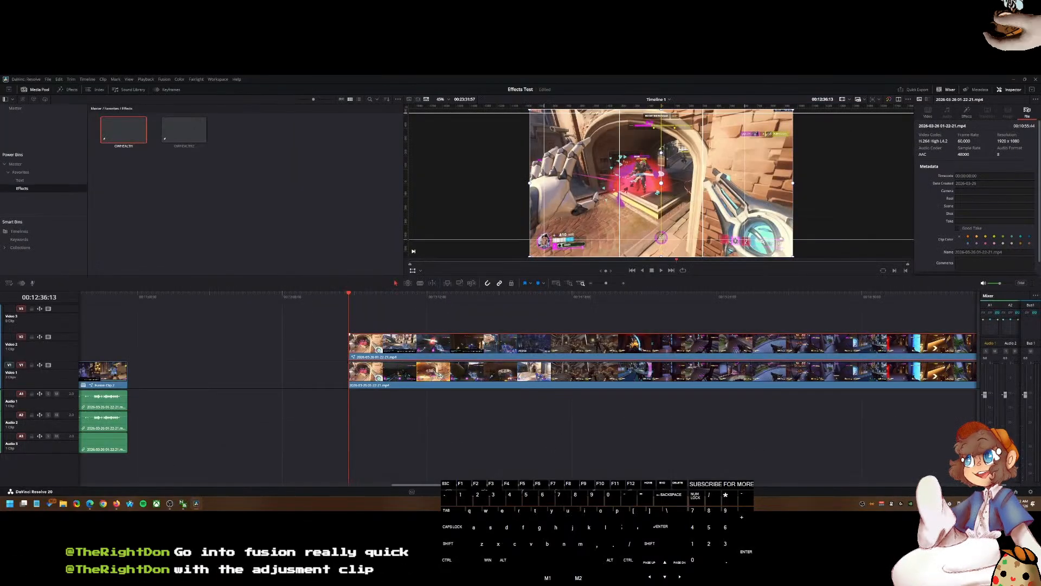
Step: Restore the deleted OWHEALTH adjustment clip and open it in the Fusion page
{"action": "key", "text": "ctrl+z"}
{"action": "right_click", "coordinate": [432, 311]}
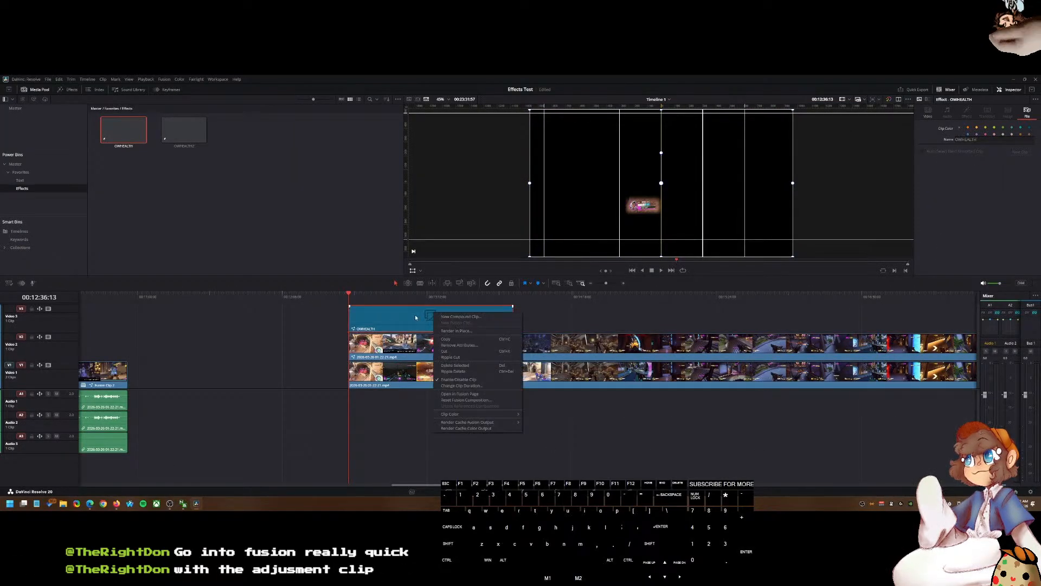
{"action": "right_click", "coordinate": [414, 314]}
{"action": "left_click", "coordinate": [468, 396]}
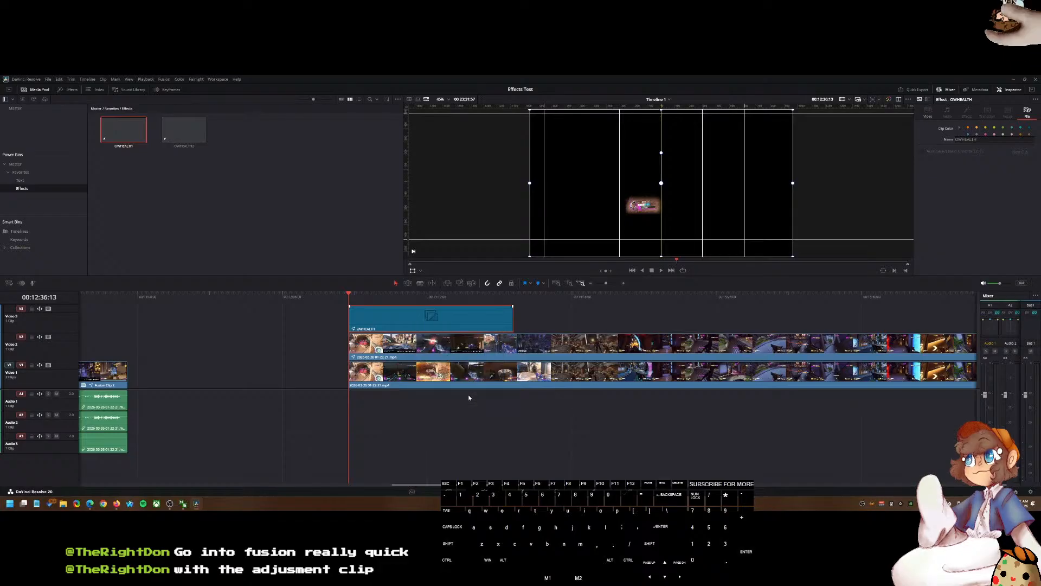
Step: Rearrange the MediaIn1, Transform1 and rectangle nodes in the node editor
{"action": "left_click_drag", "start_coordinate": [473, 418], "coordinate": [586, 421]}
{"action": "left_click_drag", "start_coordinate": [492, 388], "coordinate": [696, 385]}
{"action": "left_click_drag", "start_coordinate": [394, 385], "coordinate": [471, 385]}
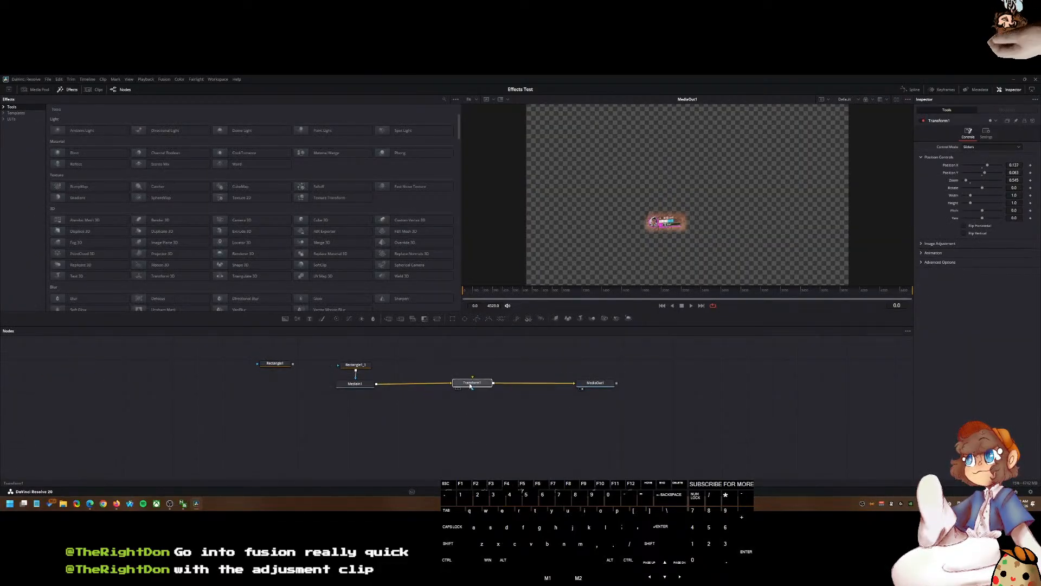
Step: Inspect the Rectangle1_1 and Transform1 nodes and toggle the viewer guides
{"action": "left_click", "coordinate": [357, 365]}
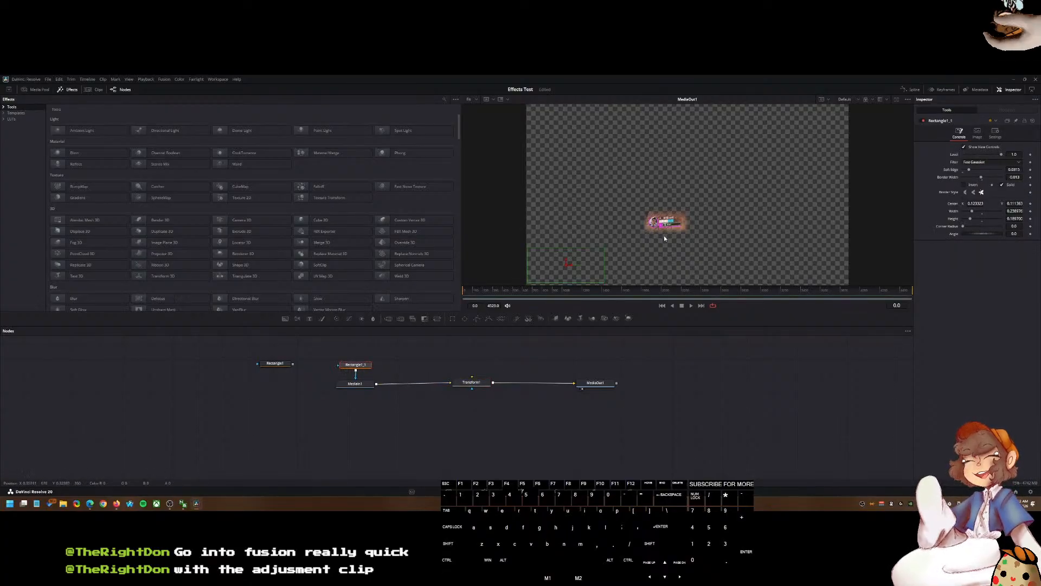
{"action": "left_click", "coordinate": [473, 382]}
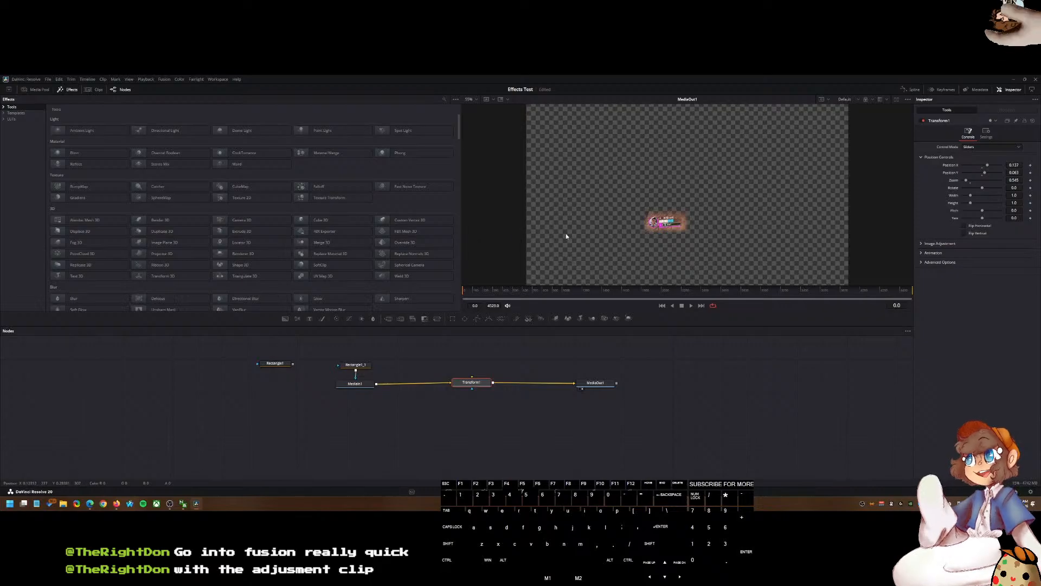
{"action": "key", "text": "ctrl+g"}
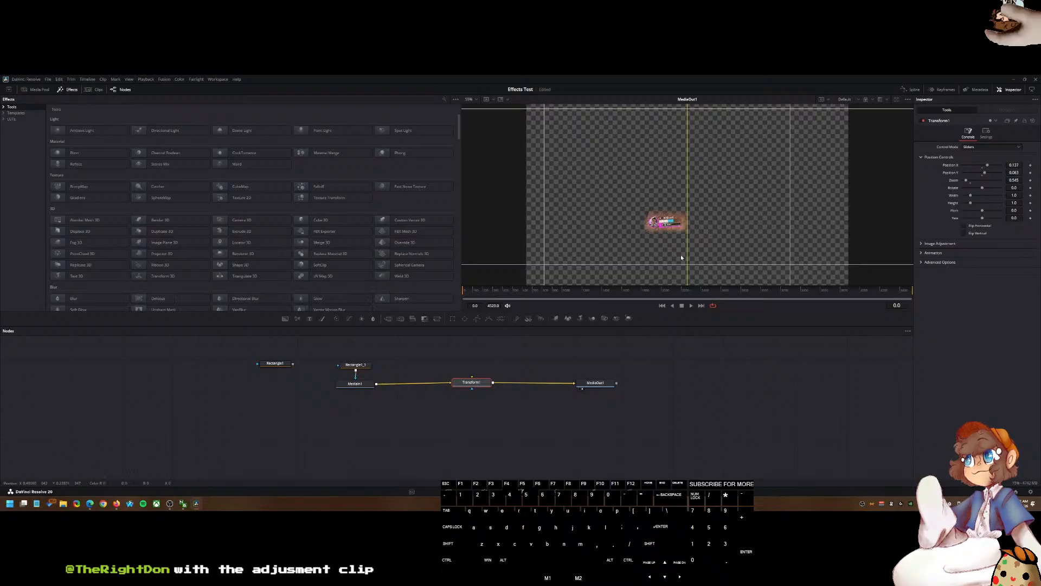
{"action": "left_click", "coordinate": [739, 378]}
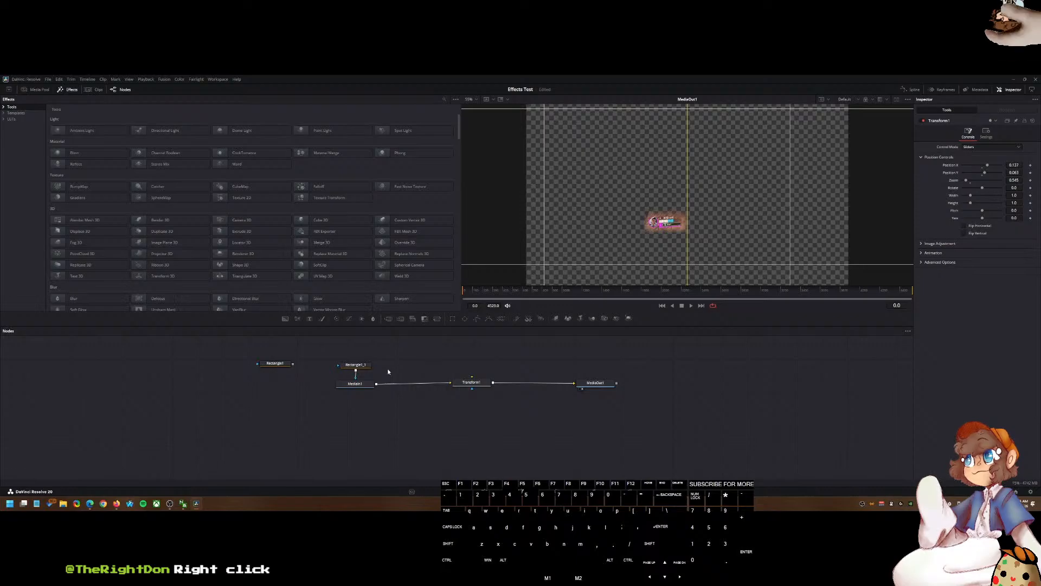
Step: Browse the context menus of the Rectangle1_1 and MediaIn1 nodes for an alpha output option
{"action": "right_click", "coordinate": [351, 367]}
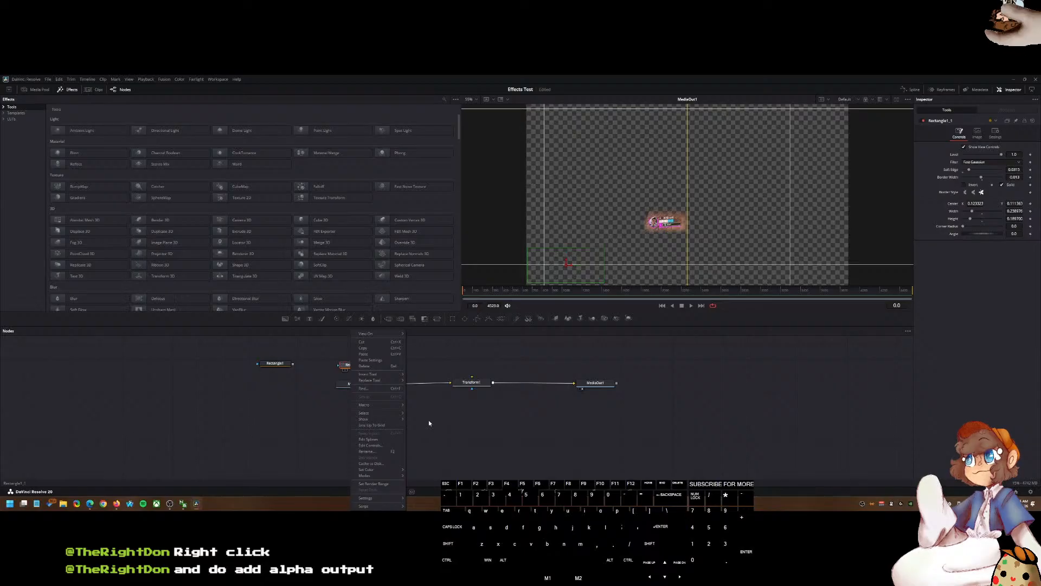
{"action": "mouse_move", "coordinate": [391, 420]}
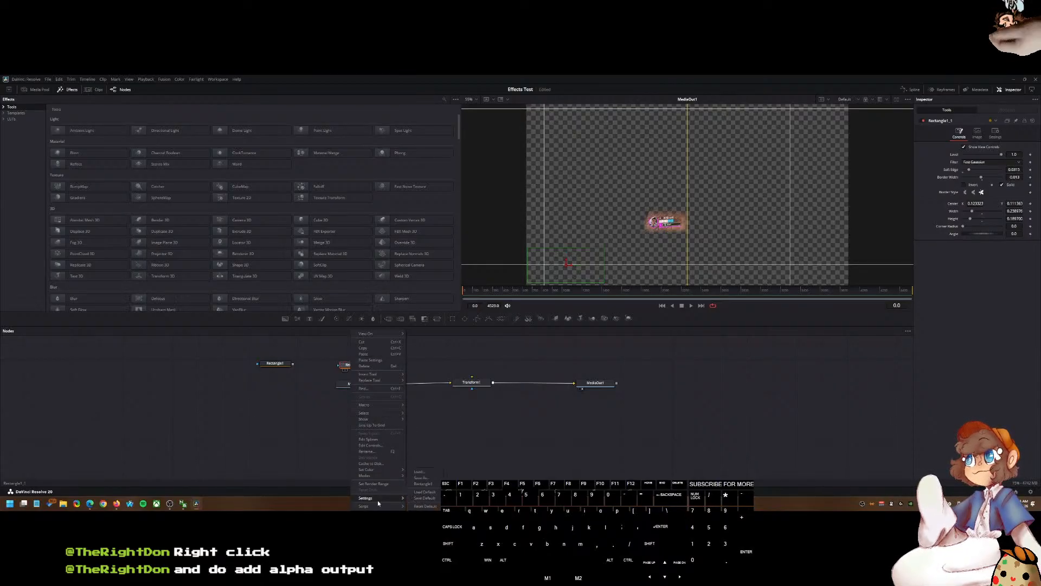
{"action": "mouse_move", "coordinate": [375, 468]}
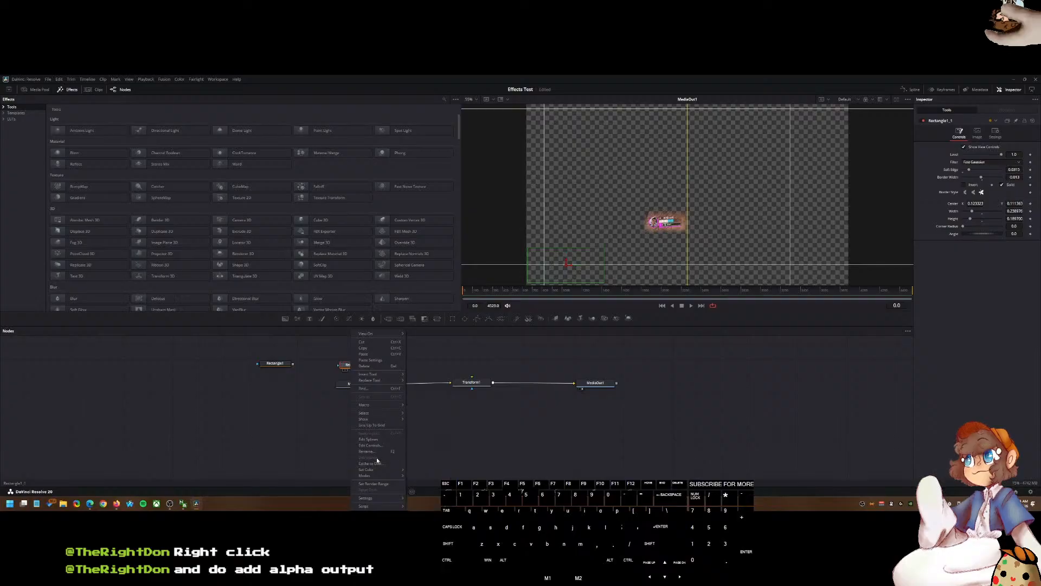
{"action": "left_click", "coordinate": [460, 435]}
{"action": "right_click", "coordinate": [353, 385]}
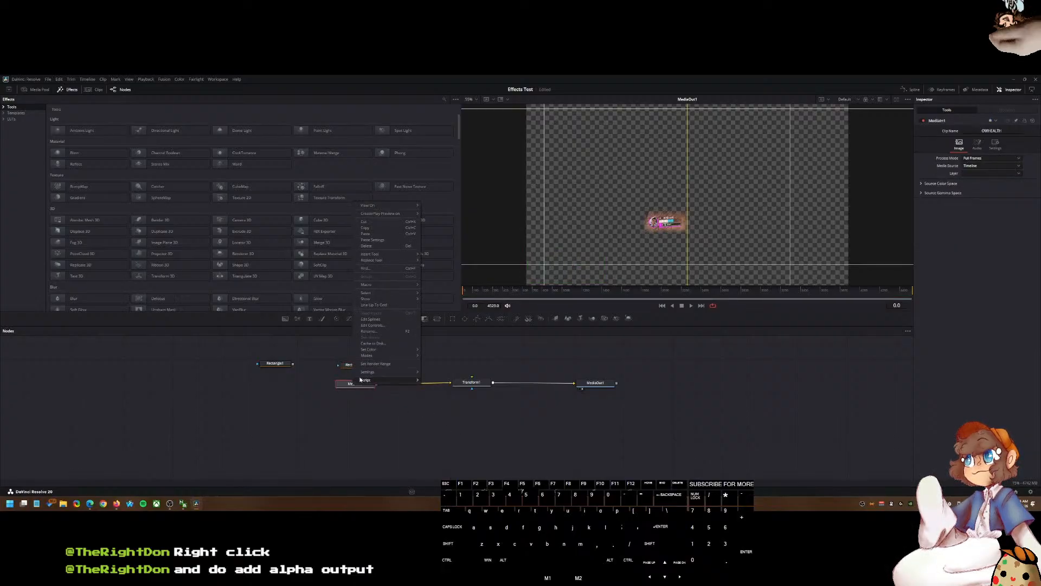
{"action": "mouse_move", "coordinate": [368, 357]}
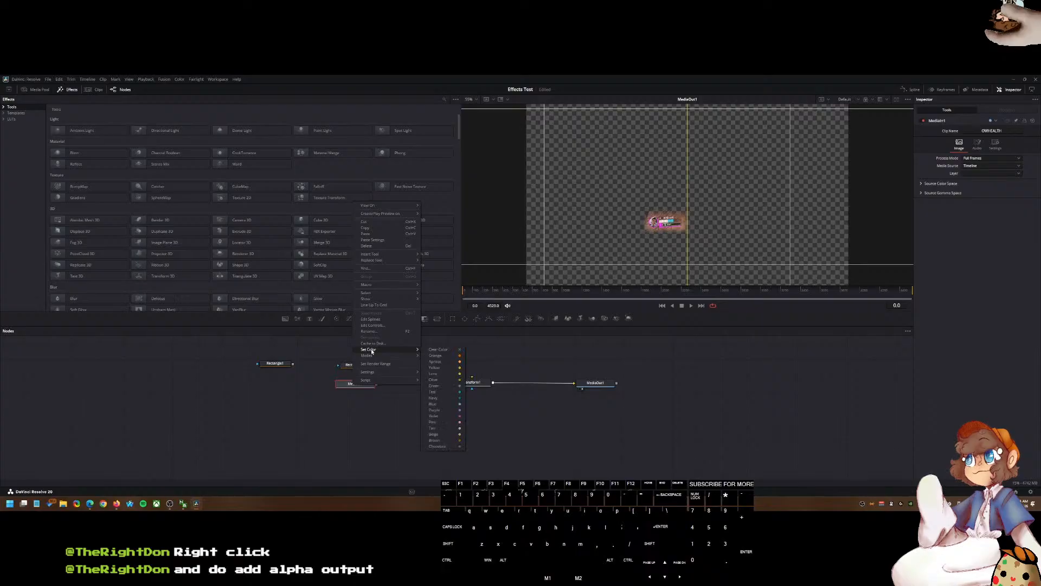
{"action": "mouse_move", "coordinate": [391, 299]}
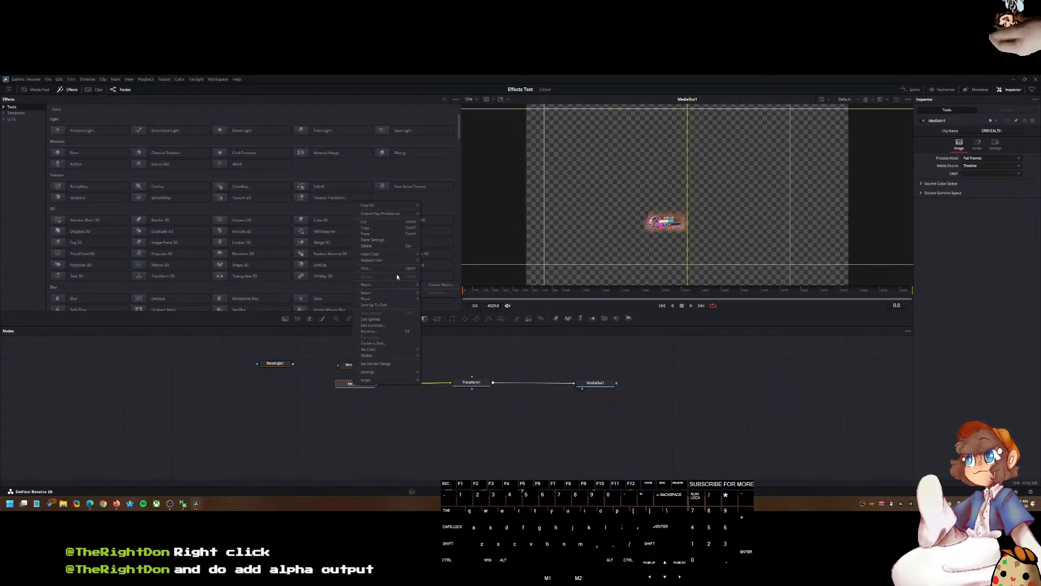
{"action": "mouse_move", "coordinate": [395, 254]}
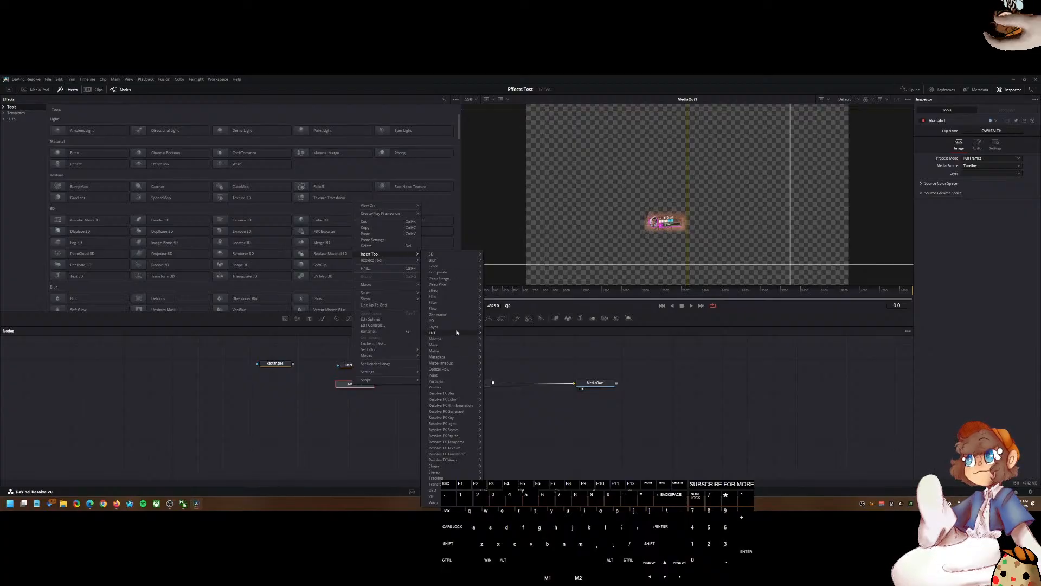
{"action": "mouse_move", "coordinate": [456, 328]}
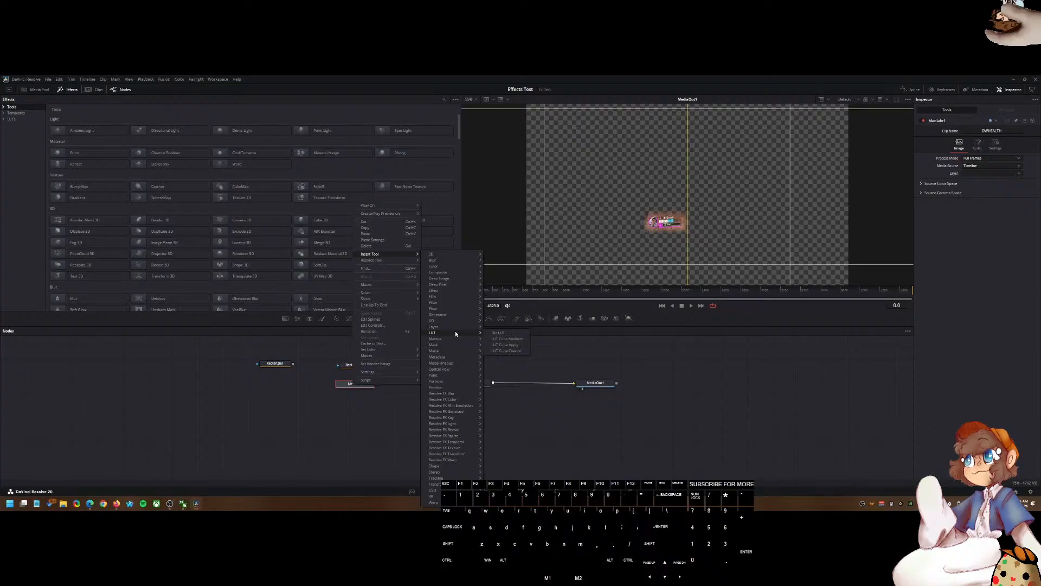
{"action": "left_click", "coordinate": [497, 375]}
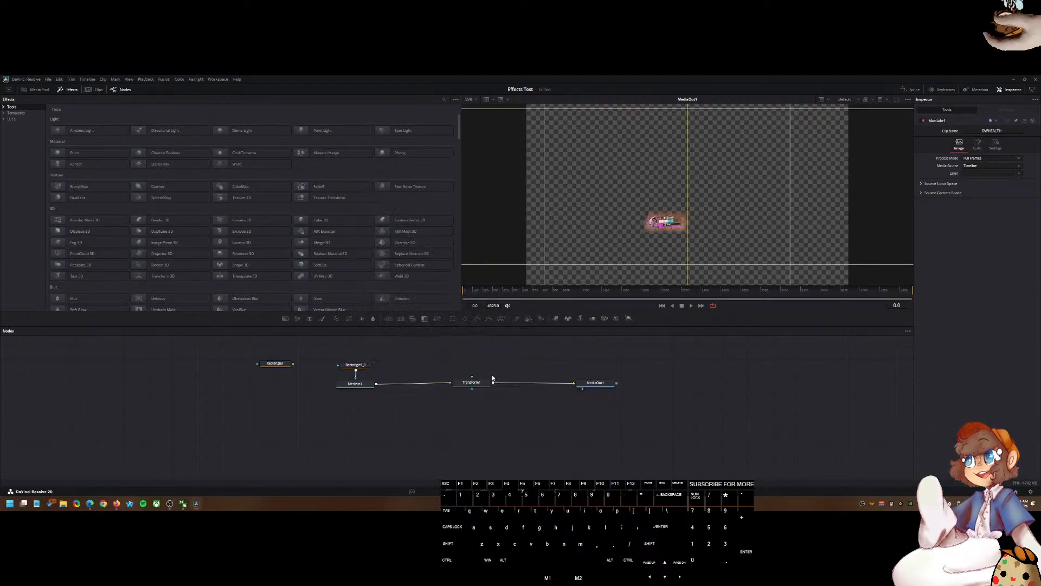
Step: Browse the MediaOut1 node menu and the node editor's empty-space Add Tool categories for an alpha output node
{"action": "right_click", "coordinate": [480, 383]}
{"action": "left_click", "coordinate": [595, 384]}
{"action": "right_click", "coordinate": [600, 387]}
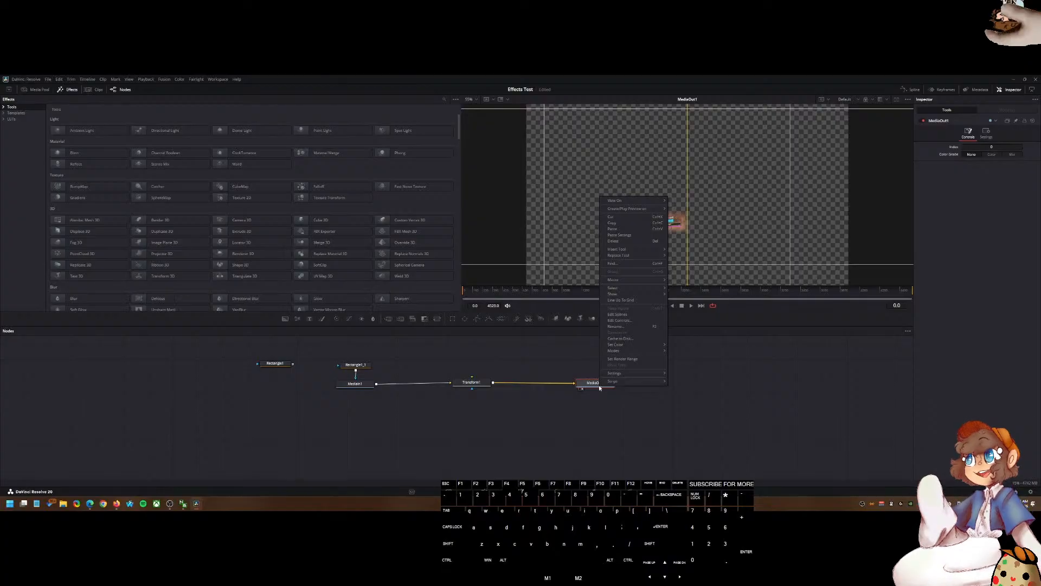
{"action": "right_click", "coordinate": [584, 392]}
{"action": "left_click", "coordinate": [559, 406]}
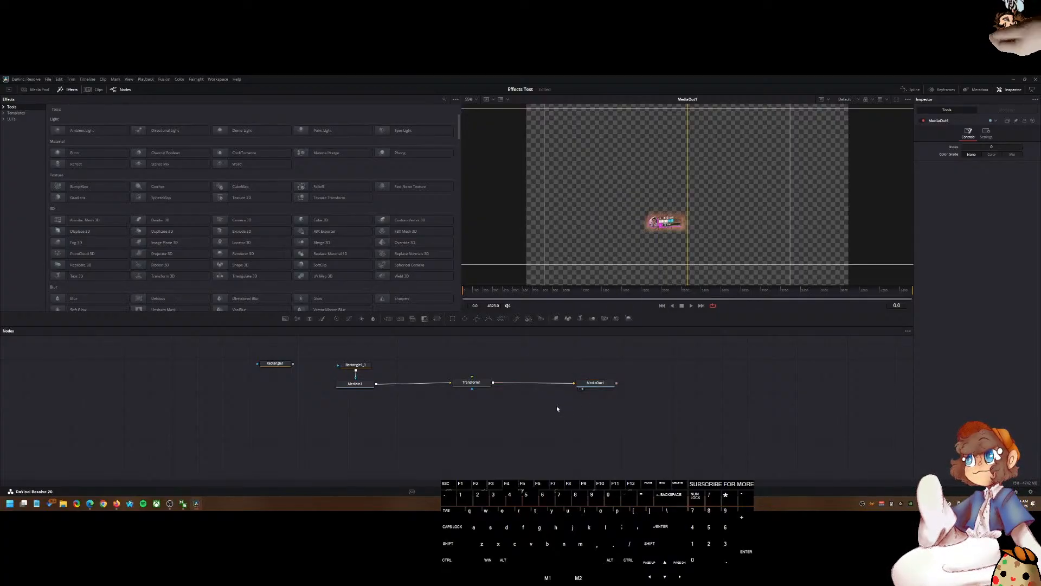
{"action": "right_click", "coordinate": [358, 385]}
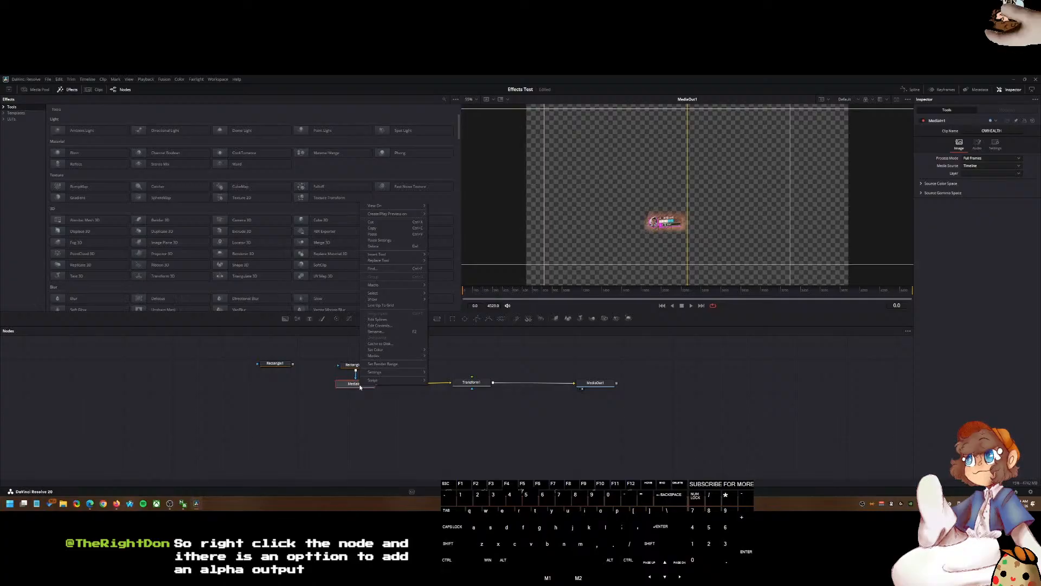
{"action": "mouse_move", "coordinate": [380, 206]}
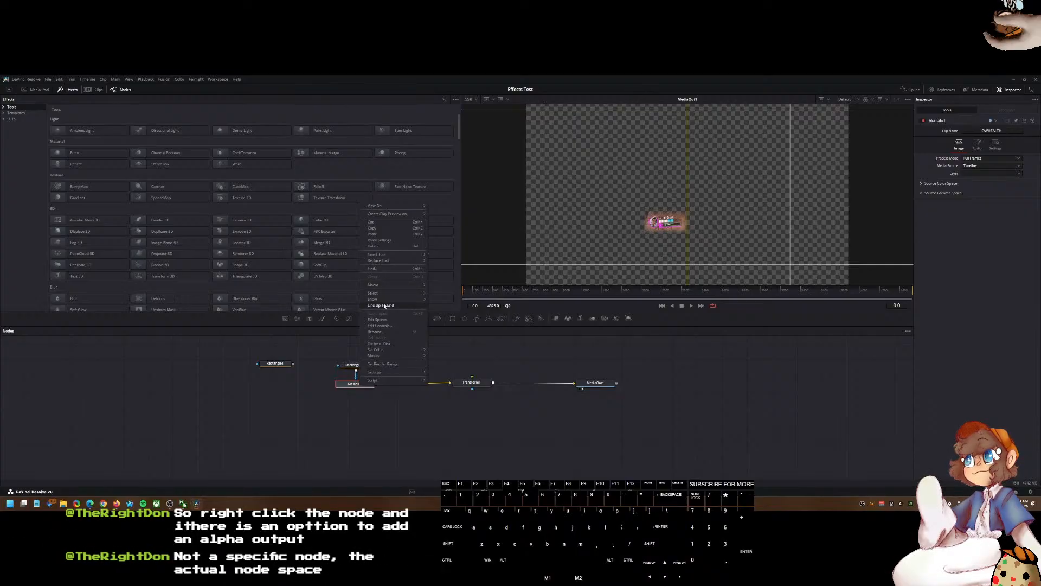
{"action": "left_click", "coordinate": [506, 408]}
{"action": "right_click", "coordinate": [450, 418]}
{"action": "left_click", "coordinate": [424, 409]}
{"action": "right_click", "coordinate": [425, 407]}
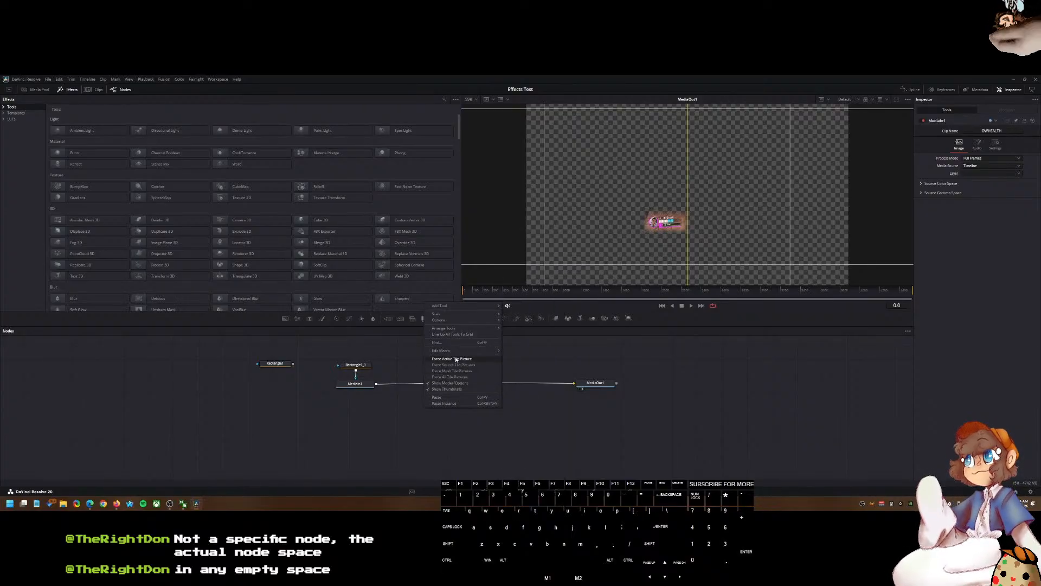
{"action": "mouse_move", "coordinate": [455, 352]}
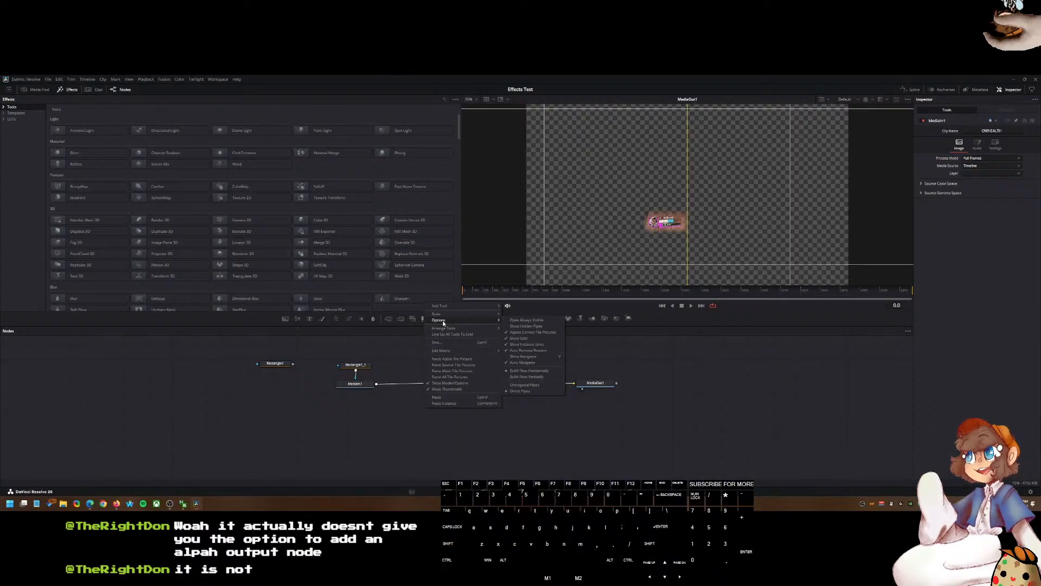
{"action": "mouse_move", "coordinate": [449, 307]}
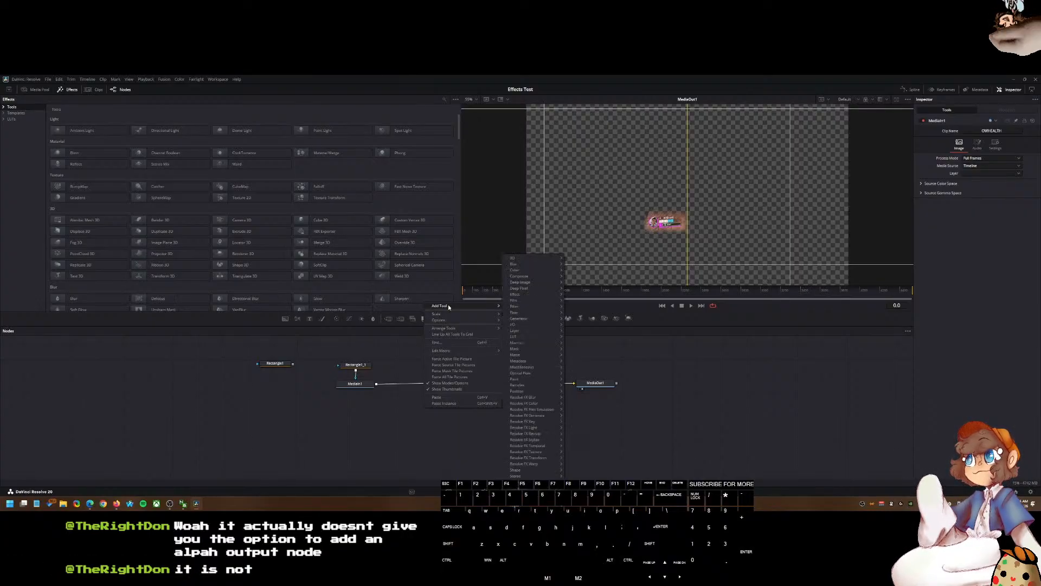
{"action": "mouse_move", "coordinate": [531, 356]}
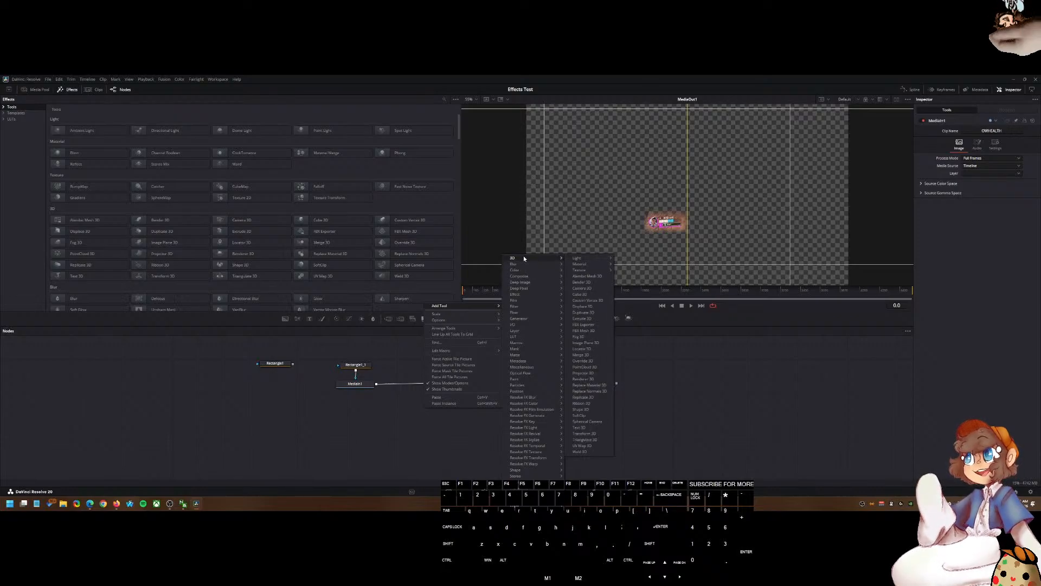
{"action": "mouse_move", "coordinate": [529, 488]}
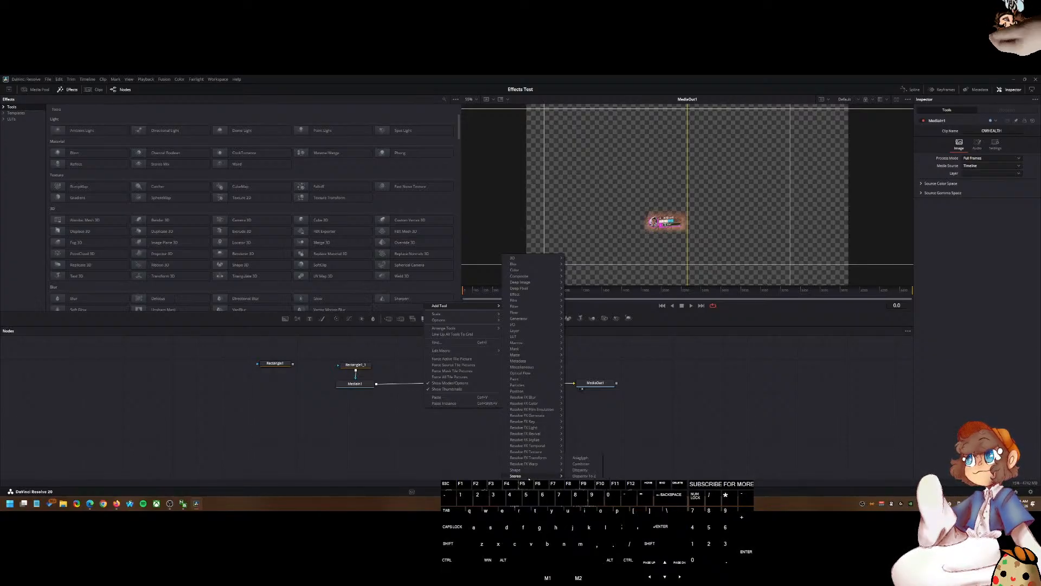
{"action": "left_click", "coordinate": [481, 412]}
Step: Search the Select Tool dialog for alpha and for alpha output tools, cancelling each search
{"action": "key", "text": "shift+space"}
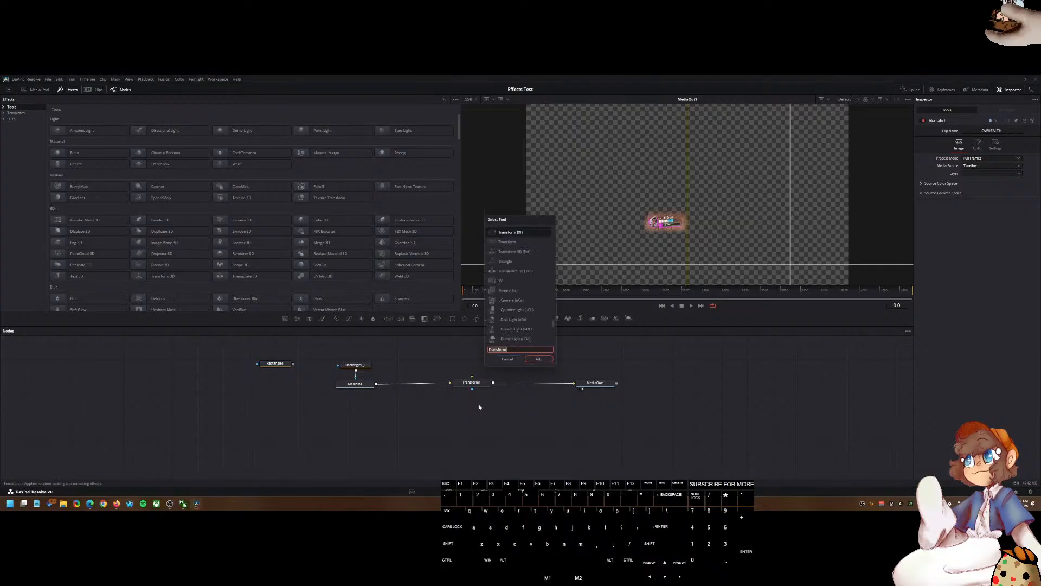
{"action": "type", "text": "alpha"}
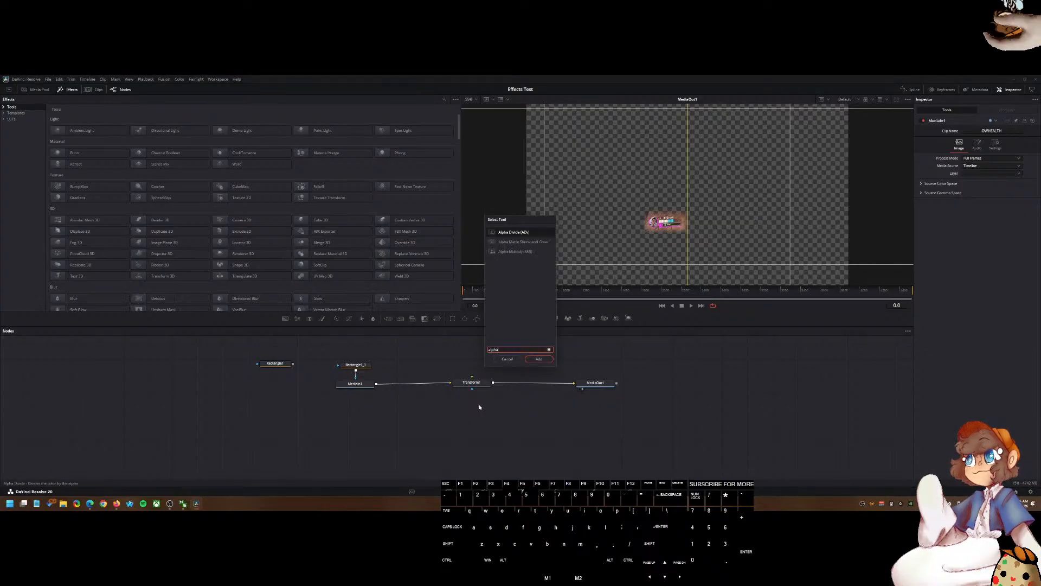
{"action": "key", "text": "ctrl+a"}
{"action": "key", "text": "BackSpace"}
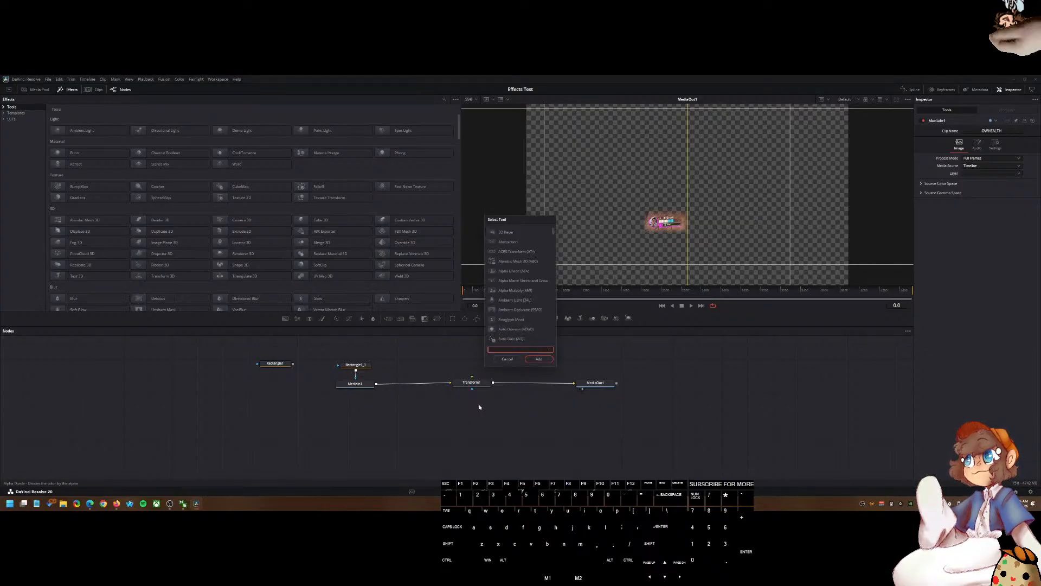
{"action": "left_click", "coordinate": [506, 359]}
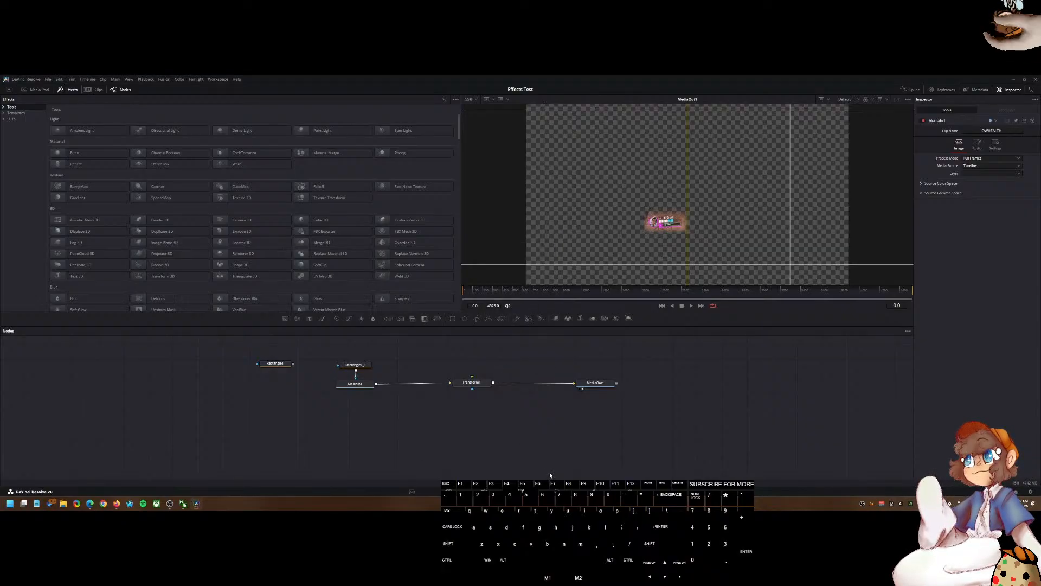
{"action": "key", "text": "shift+space"}
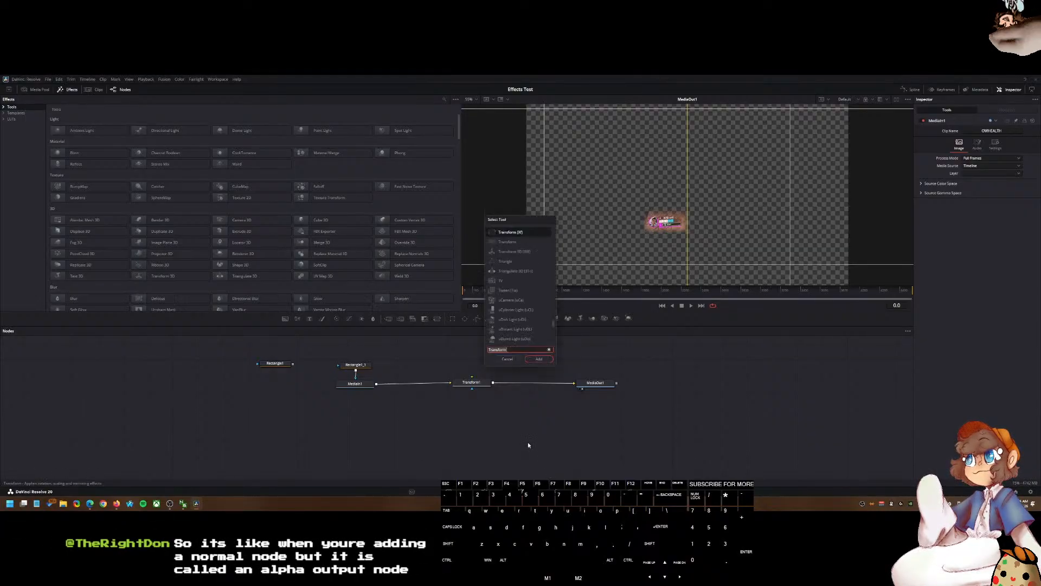
{"action": "type", "text": "alpha output"}
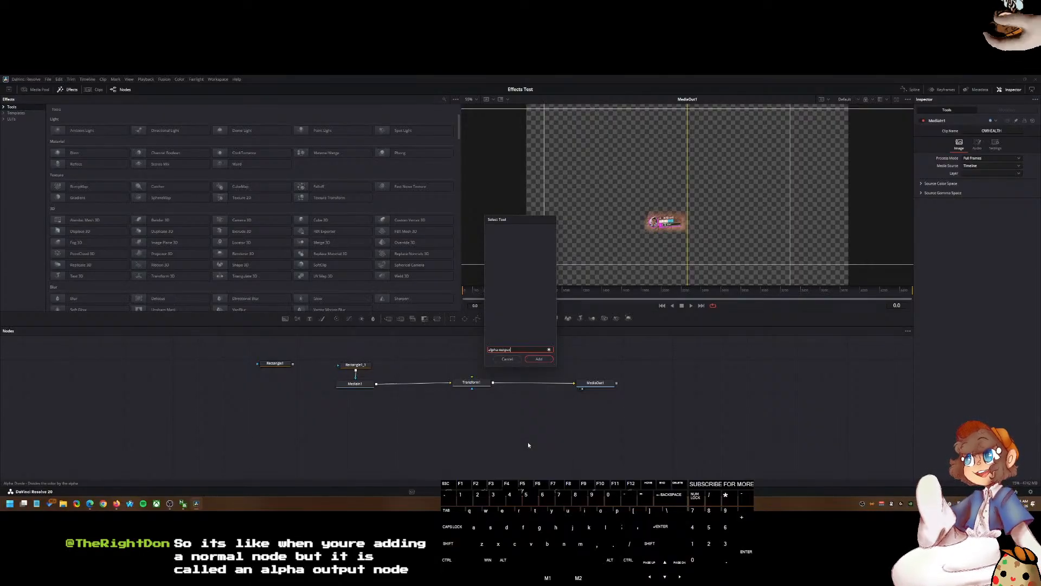
{"action": "left_click", "coordinate": [507, 359]}
Step: Open the About DaVinci Resolve window to check the installed version
{"action": "left_click", "coordinate": [19, 80]}
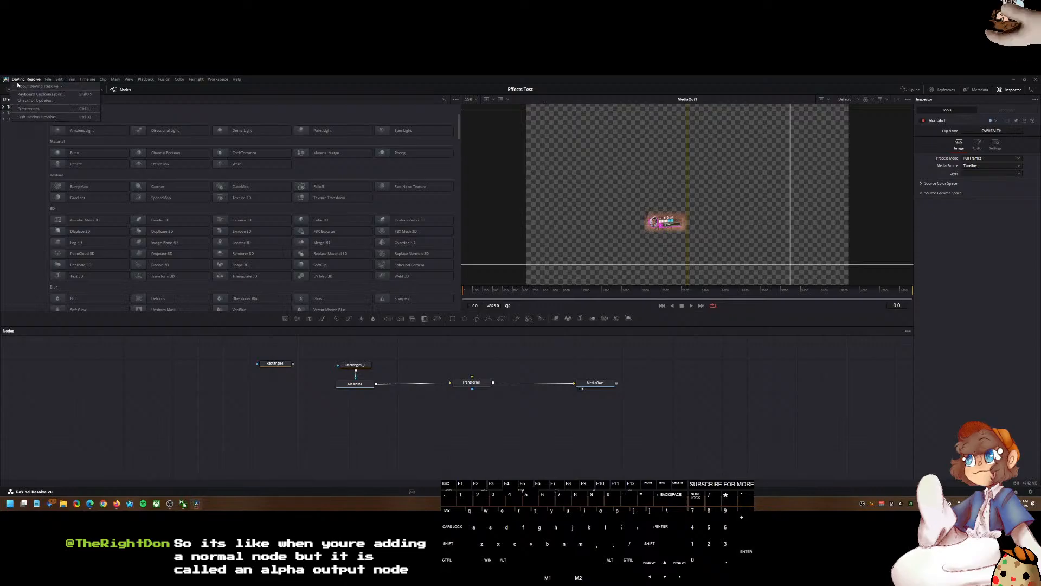
{"action": "left_click", "coordinate": [19, 85]}
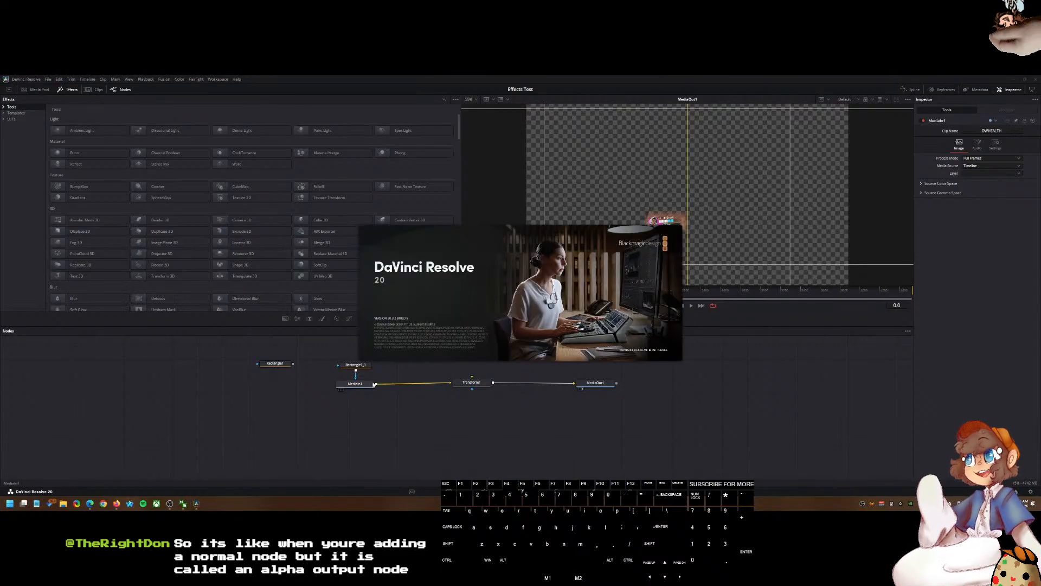
Step: Switch to the web browser, search for DaVinci Resolve and open the Blackmagic DaVinci Resolve 21 product page
{"action": "left_click", "coordinate": [116, 504]}
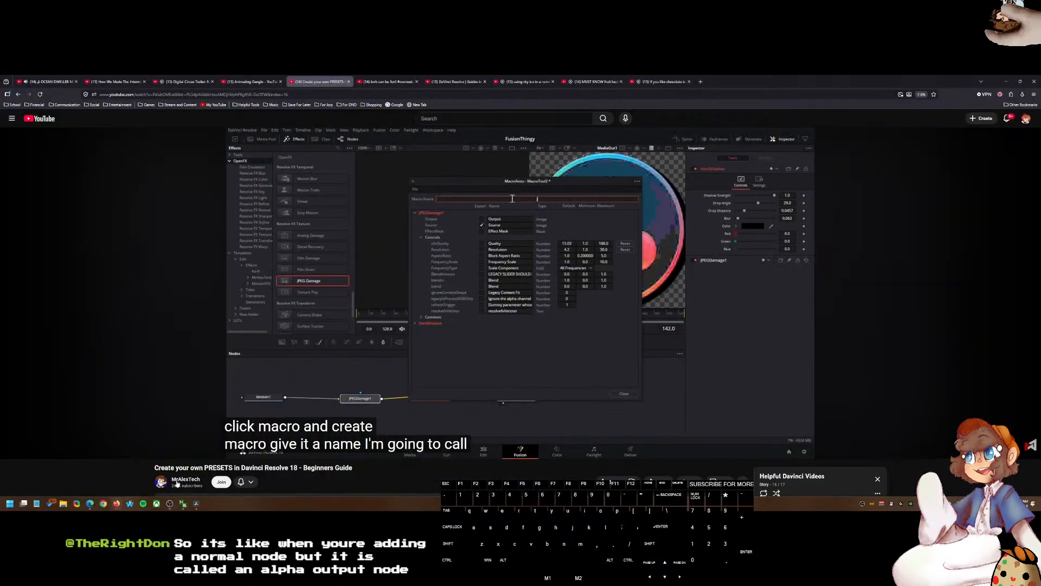
{"action": "left_click", "coordinate": [698, 81]}
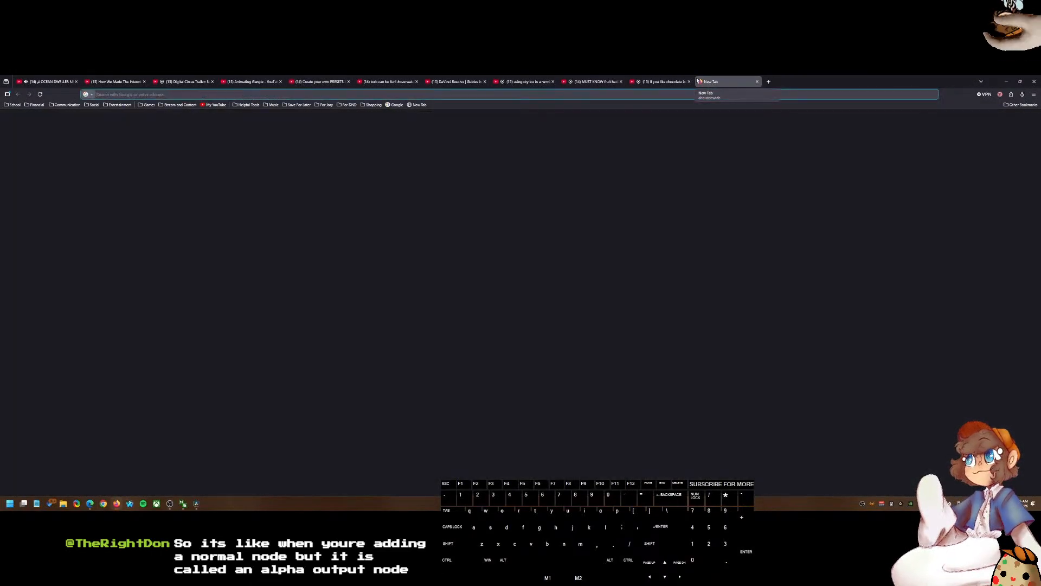
{"action": "type", "text": "davinci r"}
{"action": "key", "text": "Return"}
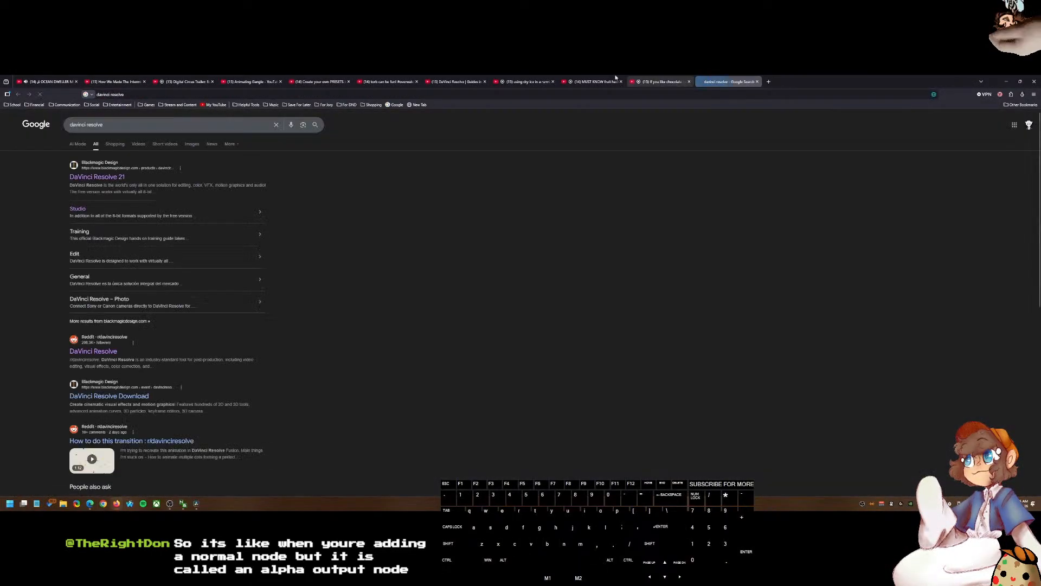
{"action": "left_click", "coordinate": [100, 175]}
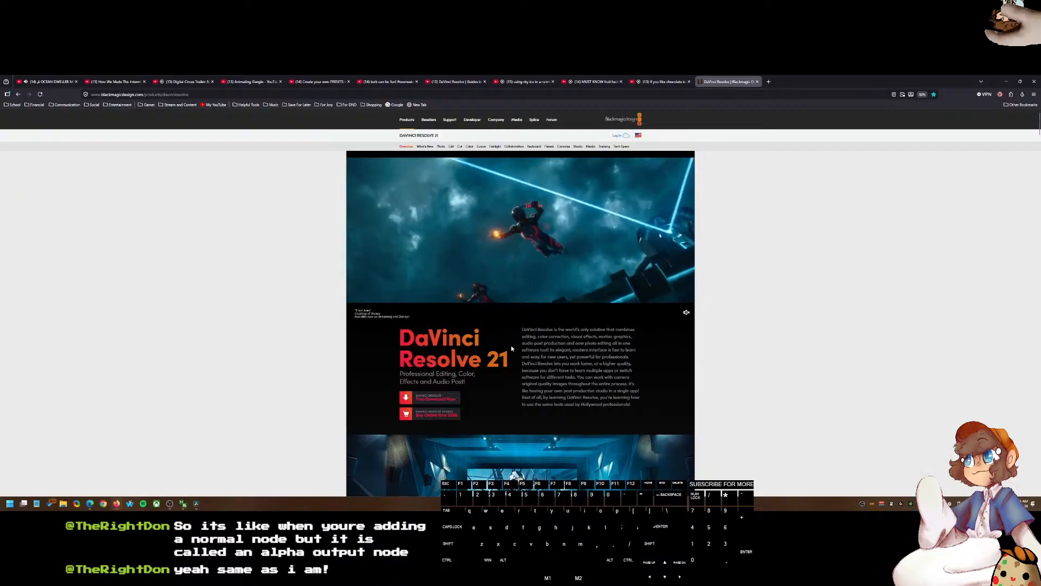
{"action": "scroll", "coordinate": [504, 339], "scroll_direction": "down", "scroll_amount": 2}
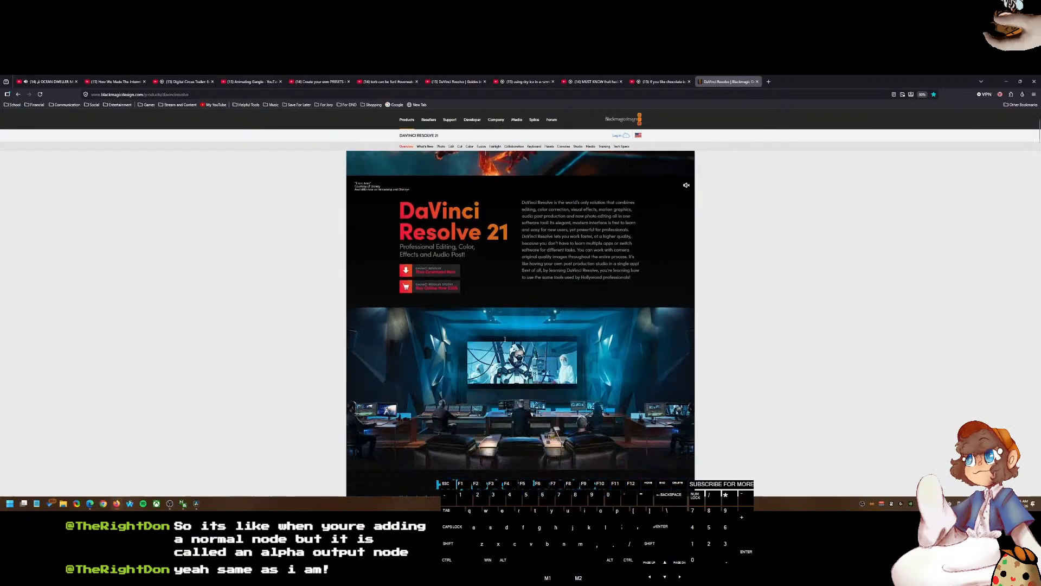
{"action": "scroll", "coordinate": [504, 339], "scroll_direction": "down", "scroll_amount": 5}
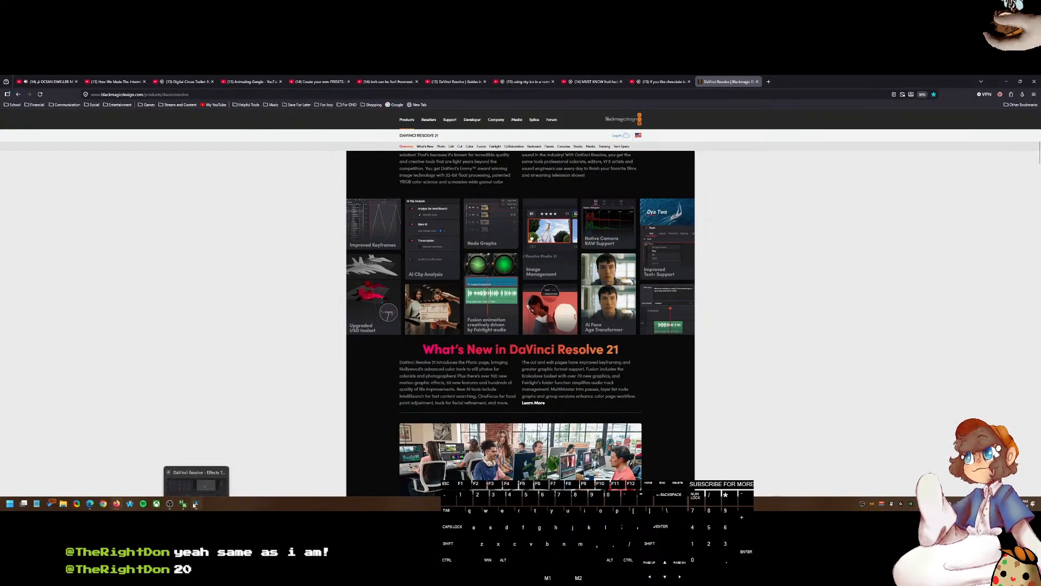
Step: Return to Resolve's Edit page and split the gameplay clips at the end of the OWHEALTH adjustment clip
{"action": "left_click", "coordinate": [215, 491]}
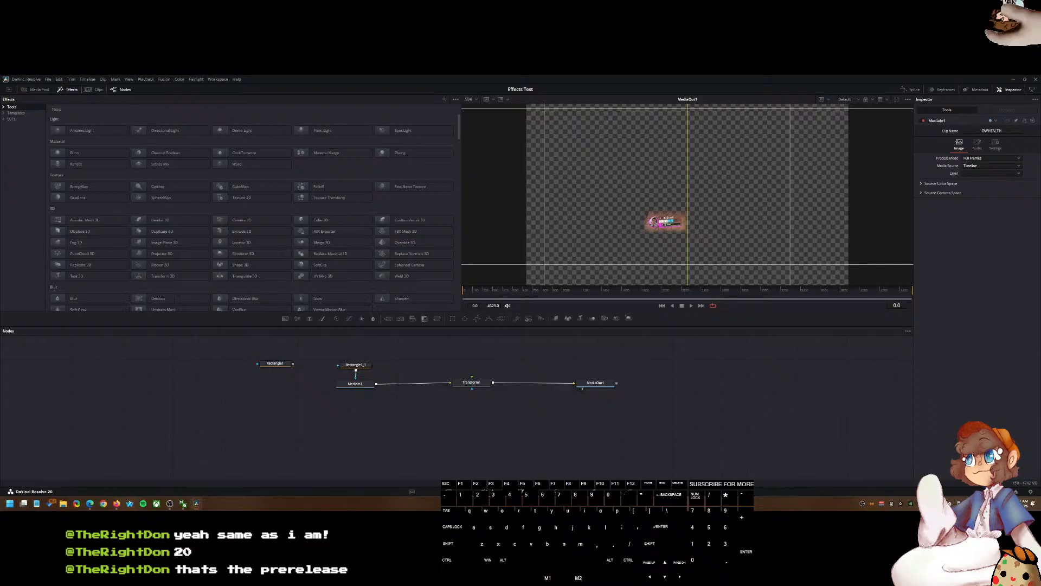
{"action": "key", "text": "shift+4"}
{"action": "left_click_drag", "start_coordinate": [444, 326], "coordinate": [450, 318]}
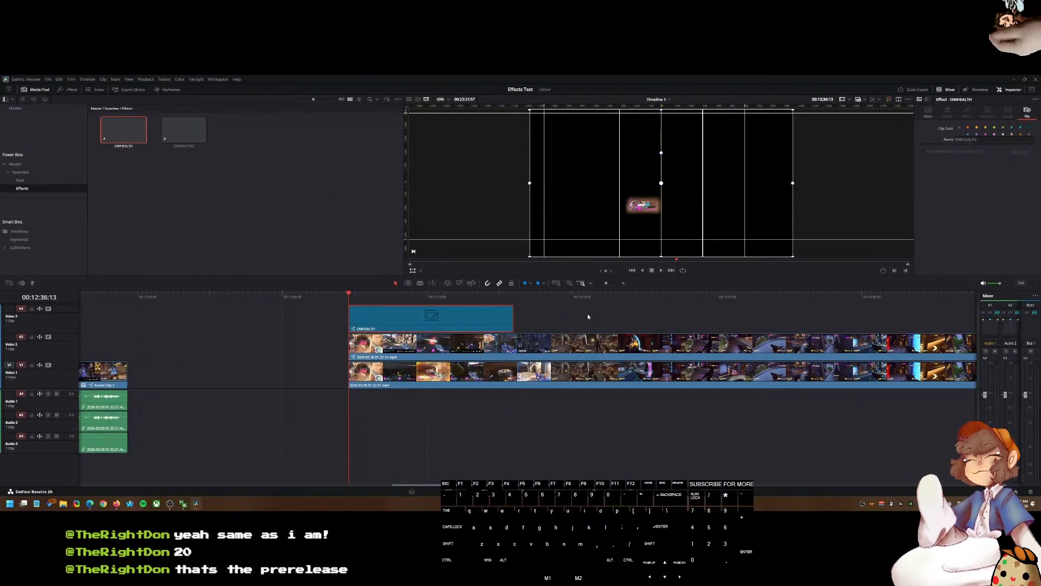
{"action": "key", "text": "Down"}
{"action": "left_click", "coordinate": [561, 352]}
{"action": "key", "text": "ctrl+b"}
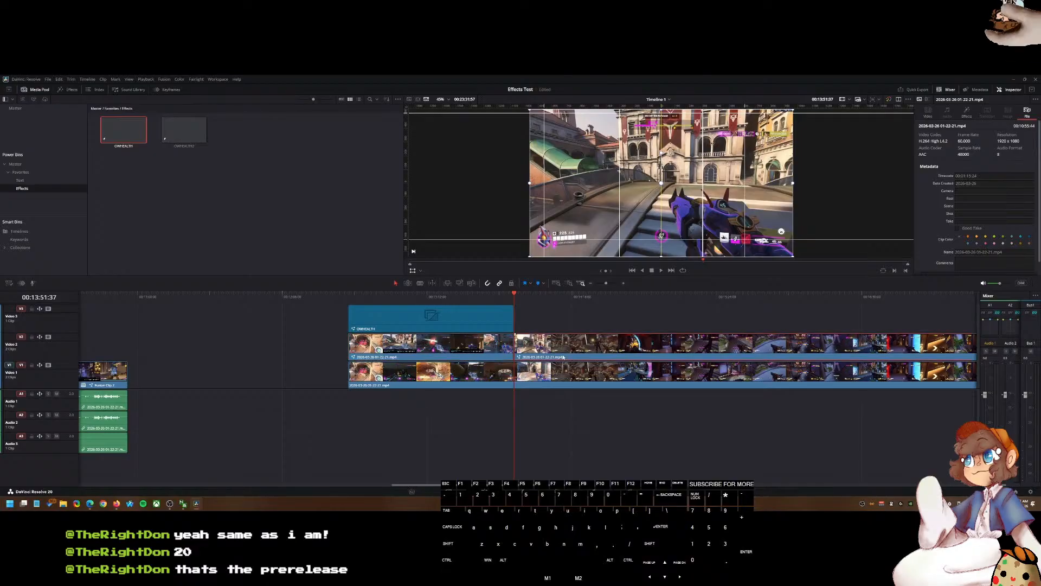
Step: Crop the gameplay clip in the viewer down to the health bar area in the lower-left corner
{"action": "left_click", "coordinate": [419, 270]}
{"action": "left_click", "coordinate": [433, 296]}
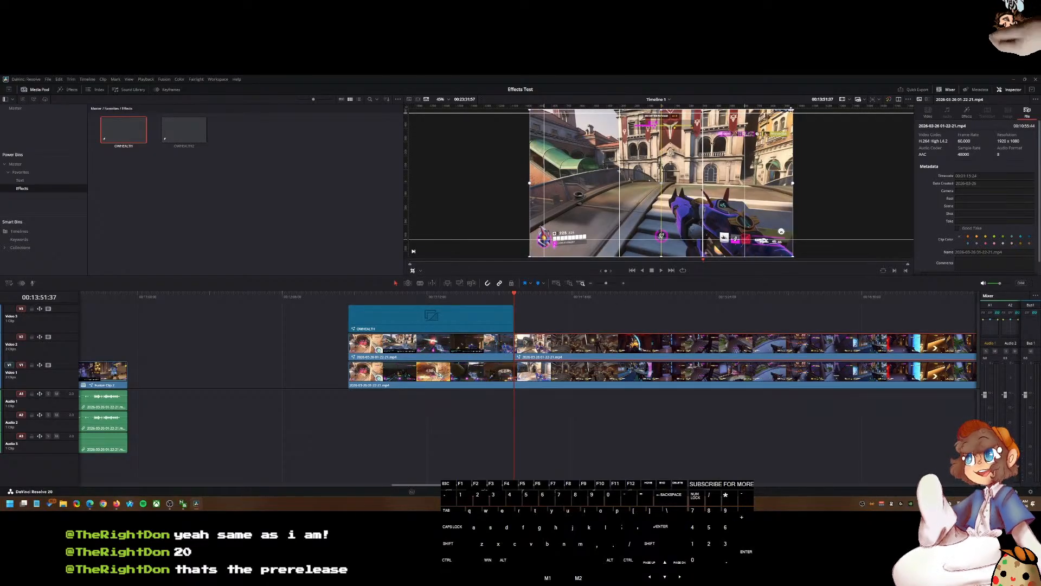
{"action": "mouse_move", "coordinate": [791, 109]}
{"action": "left_mouse_down"}
{"action": "mouse_move", "coordinate": [621, 150]}
{"action": "mouse_move", "coordinate": [596, 225]}
{"action": "left_mouse_up"}
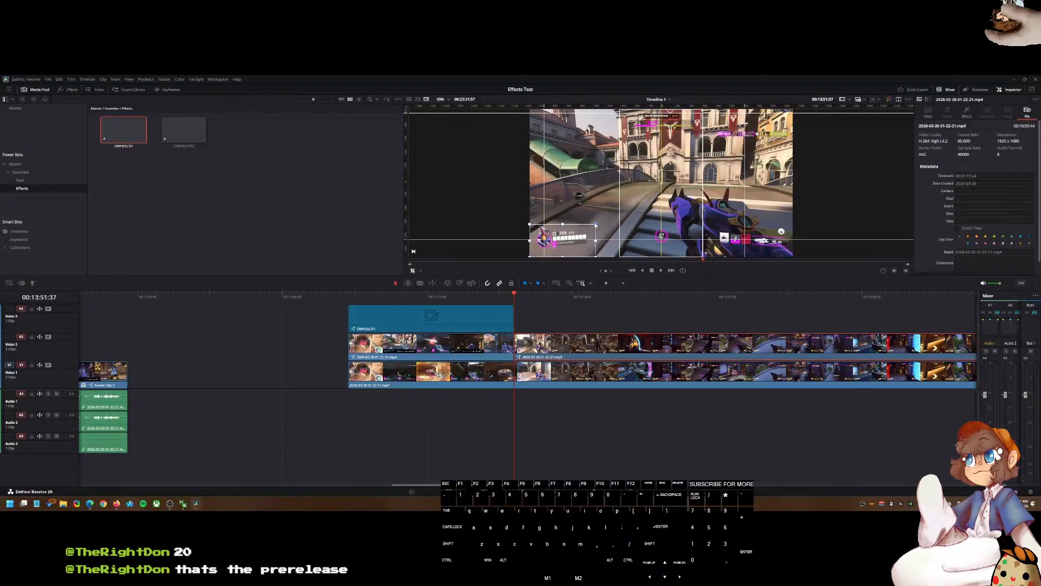
Step: Disable the lower V1 gameplay clip under the adjustment clip and select the V2 clip above it
{"action": "left_click", "coordinate": [557, 379]}
{"action": "key", "text": "d"}
{"action": "left_click", "coordinate": [545, 352]}
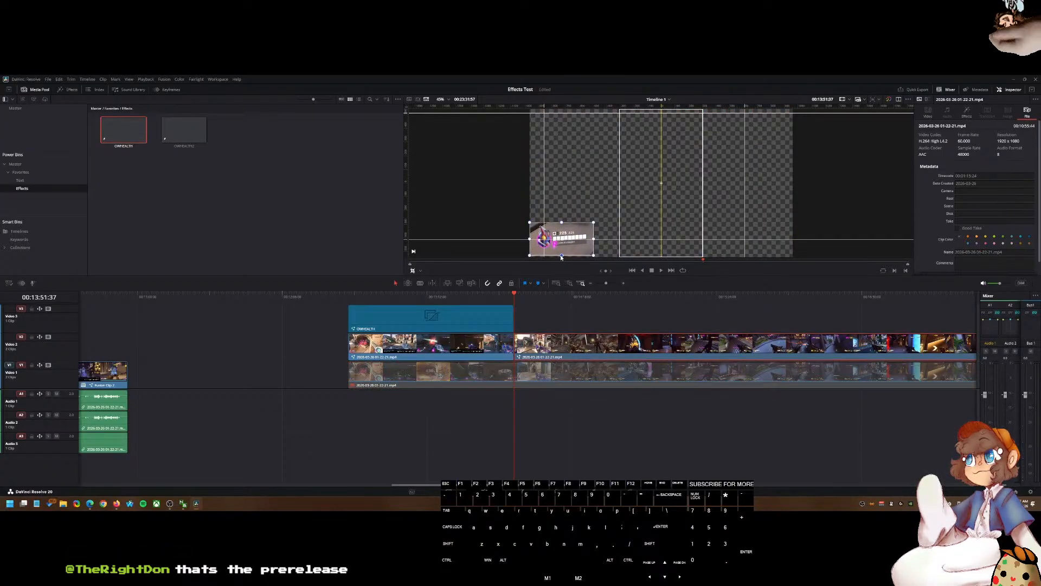
Step: Turn off the MacroTool12 effect on the selected clip in the Inspector's Effects section
{"action": "left_click", "coordinate": [965, 112]}
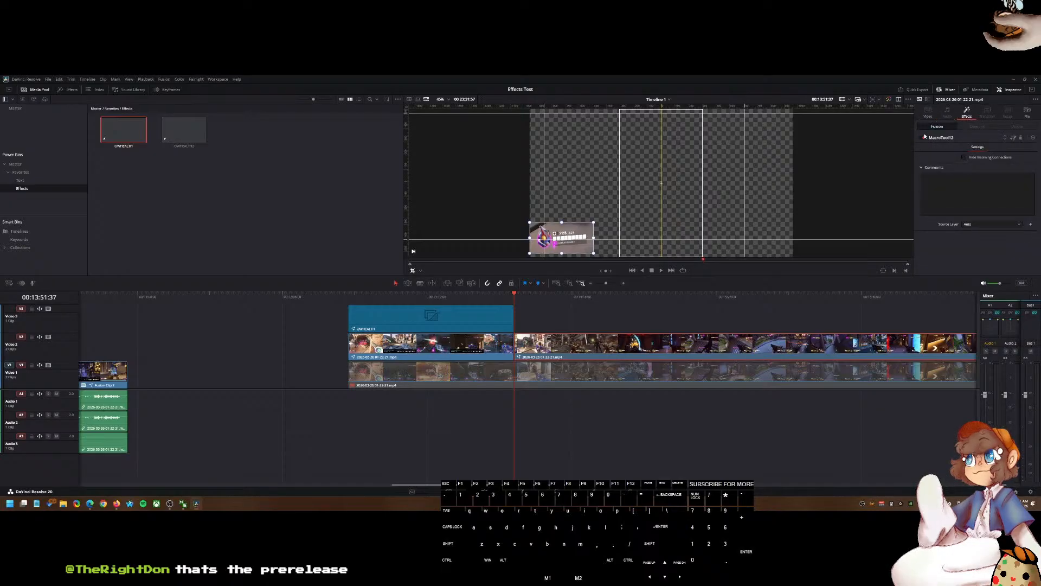
{"action": "left_click", "coordinate": [921, 138]}
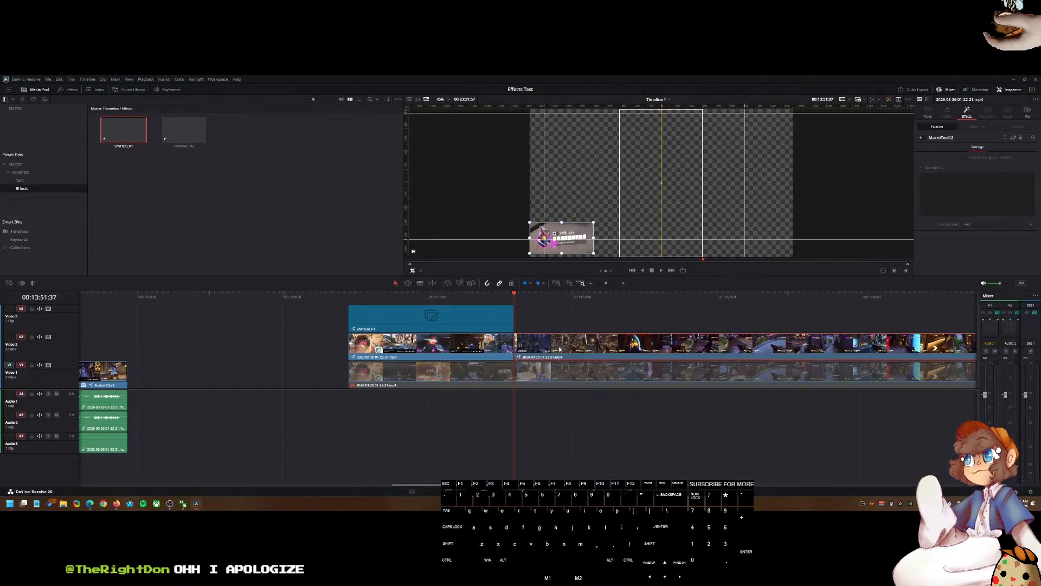
{"action": "scroll", "coordinate": [550, 351], "scroll_direction": "down", "scroll_amount": 5}
{"action": "scroll", "coordinate": [547, 356], "scroll_direction": "up", "scroll_amount": 2}
{"action": "left_click", "coordinate": [812, 341]}
{"action": "scroll", "coordinate": [524, 345], "scroll_direction": "right", "scroll_amount": 3}
{"action": "scroll", "coordinate": [460, 353], "scroll_direction": "down", "scroll_amount": 3}
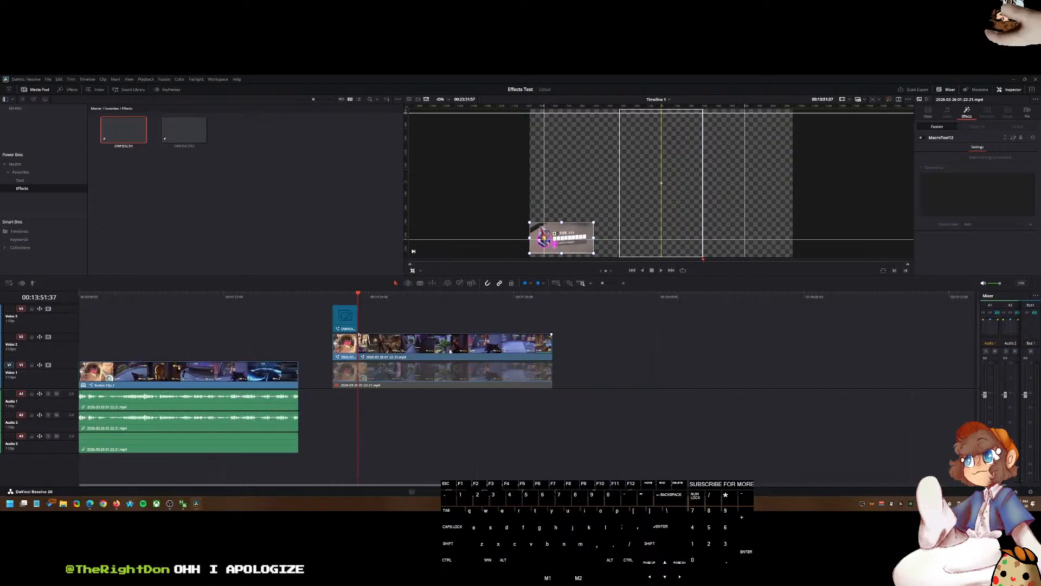
Step: Open the Media Pool's Master bin and add a gameplay recording to V1 after the existing clips
{"action": "left_click", "coordinate": [28, 89]}
{"action": "left_click", "coordinate": [29, 90]}
{"action": "left_click", "coordinate": [19, 109]}
{"action": "left_click_drag", "start_coordinate": [123, 131], "coordinate": [602, 372]}
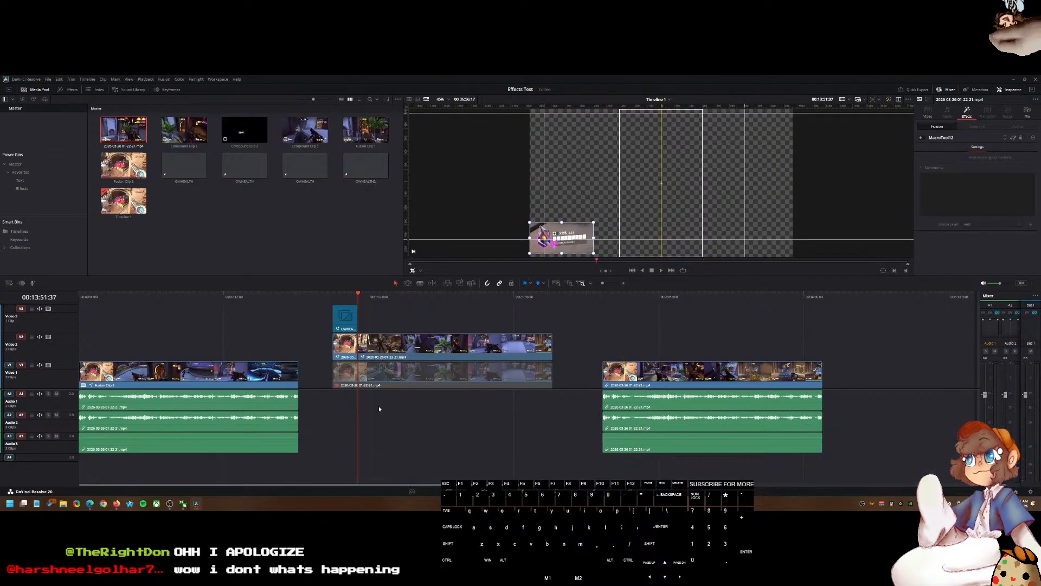
Step: Open the Color page, add an alpha output to the node graph and connect the node's alpha connector to it
{"action": "left_click", "coordinate": [345, 317]}
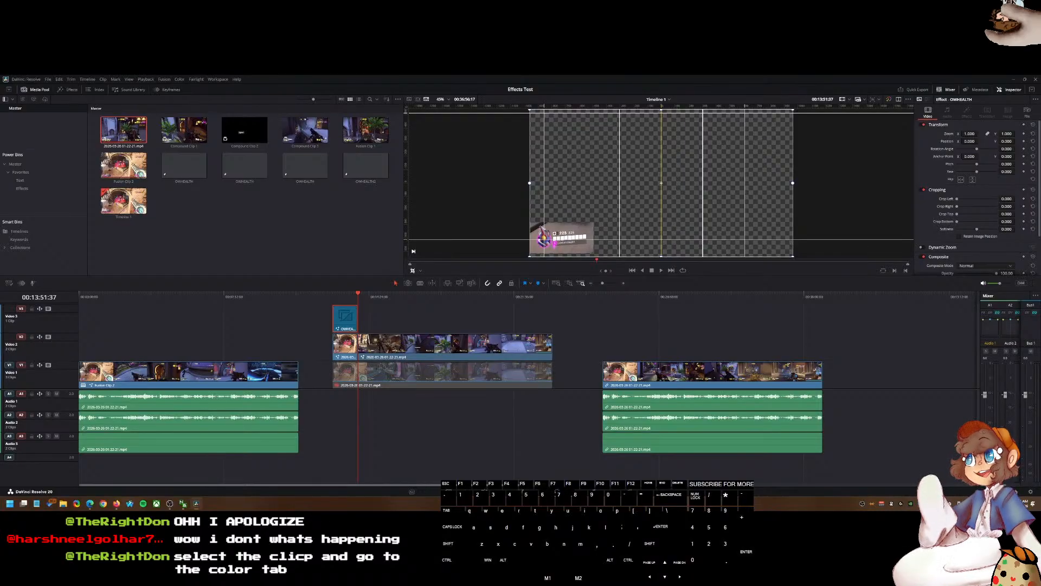
{"action": "left_click", "coordinate": [557, 491]}
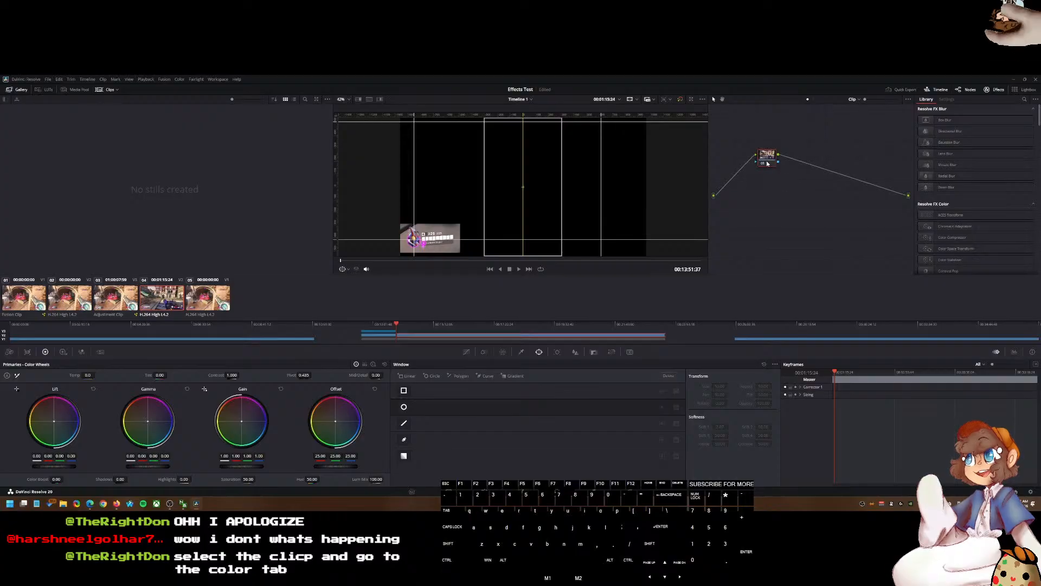
{"action": "left_click_drag", "start_coordinate": [768, 163], "coordinate": [795, 179]}
{"action": "right_click", "coordinate": [795, 183]}
{"action": "mouse_move", "coordinate": [813, 204]}
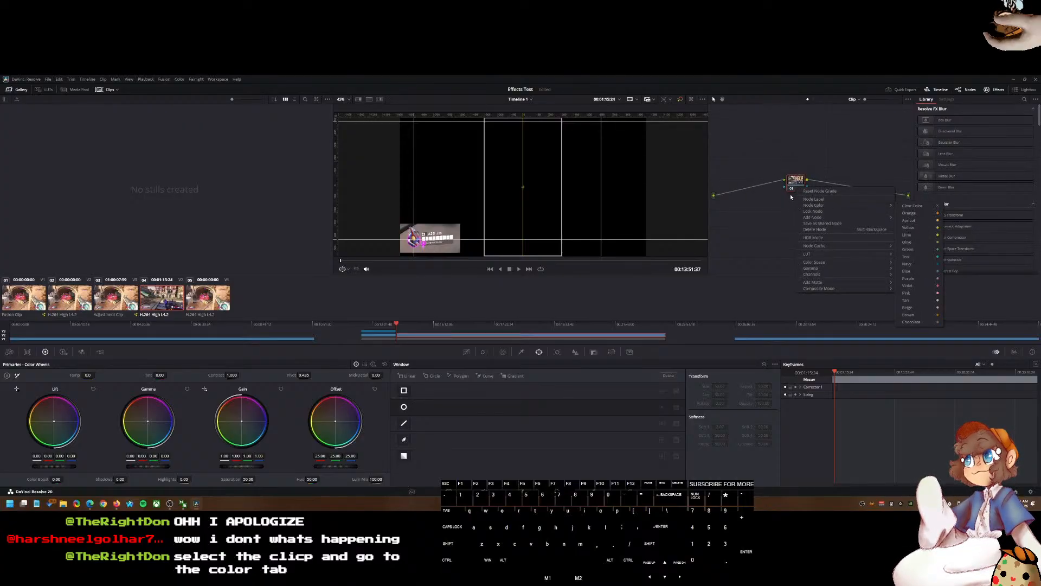
{"action": "mouse_move", "coordinate": [833, 283]}
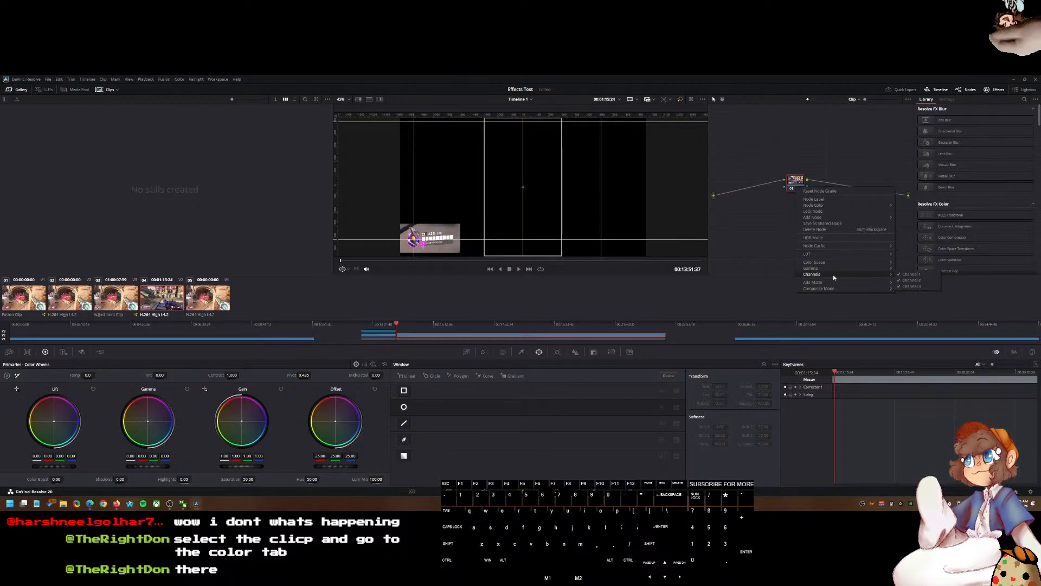
{"action": "mouse_move", "coordinate": [829, 247]}
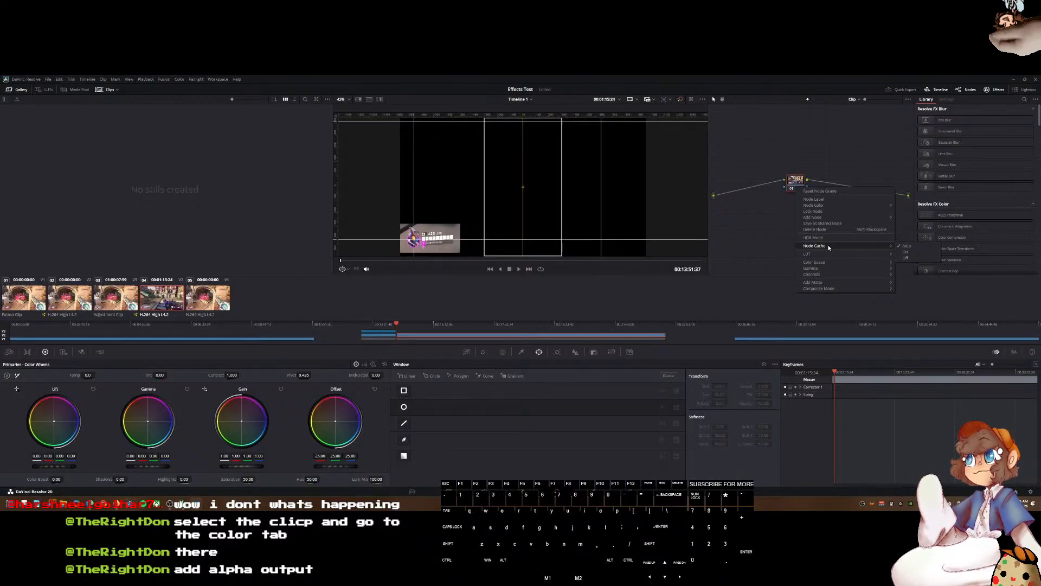
{"action": "left_click", "coordinate": [775, 214]}
{"action": "right_click", "coordinate": [776, 214]}
{"action": "left_click", "coordinate": [805, 243]}
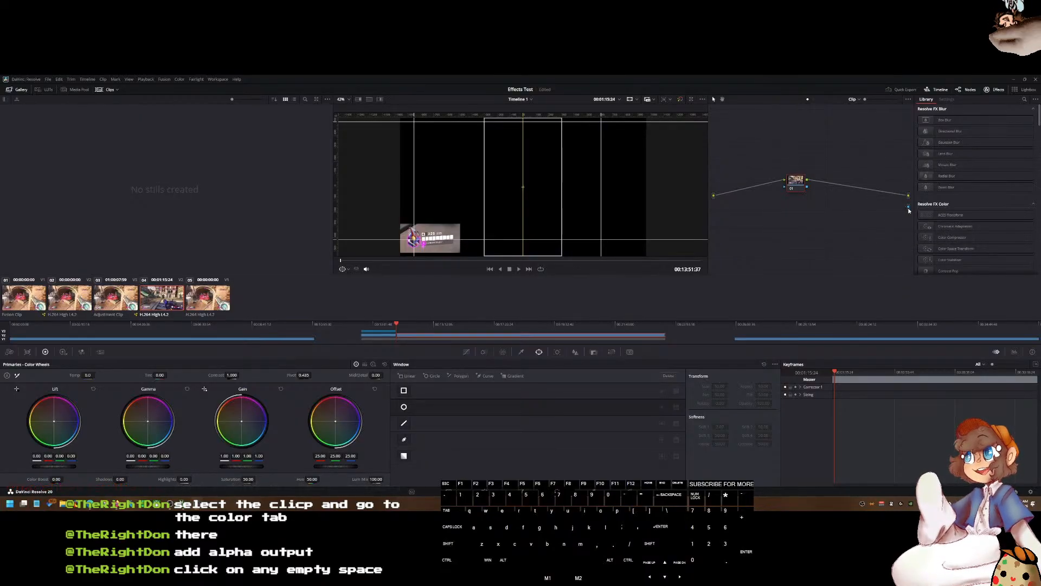
{"action": "left_click_drag", "start_coordinate": [908, 206], "coordinate": [870, 206]}
{"action": "left_click_drag", "start_coordinate": [795, 188], "coordinate": [908, 206]}
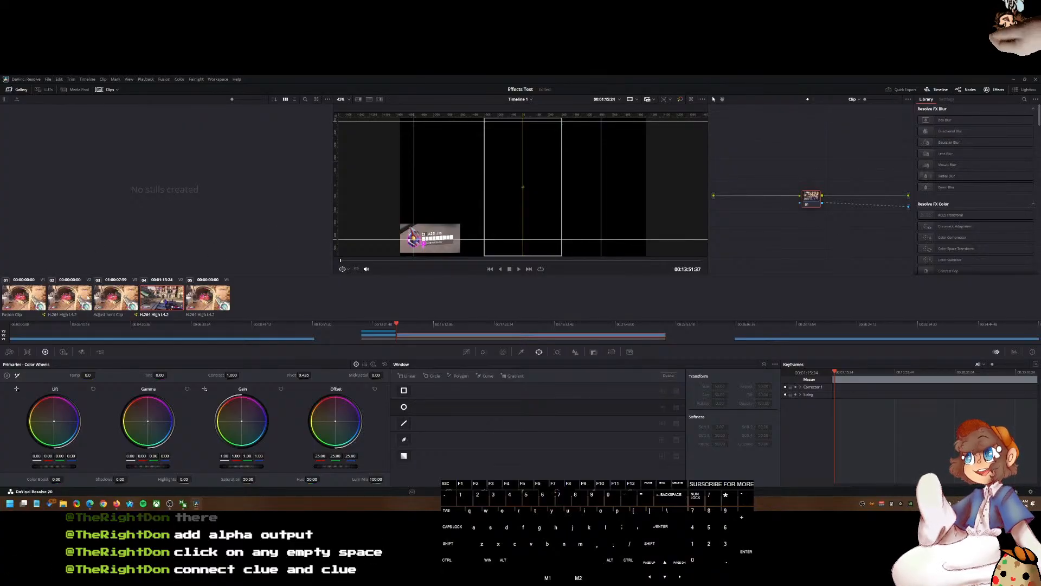
Step: Select the adjustment clip, add an alpha output to its node graph and link the node's alpha to it
{"action": "left_click", "coordinate": [114, 299]}
{"action": "left_click_drag", "start_coordinate": [763, 163], "coordinate": [805, 196]}
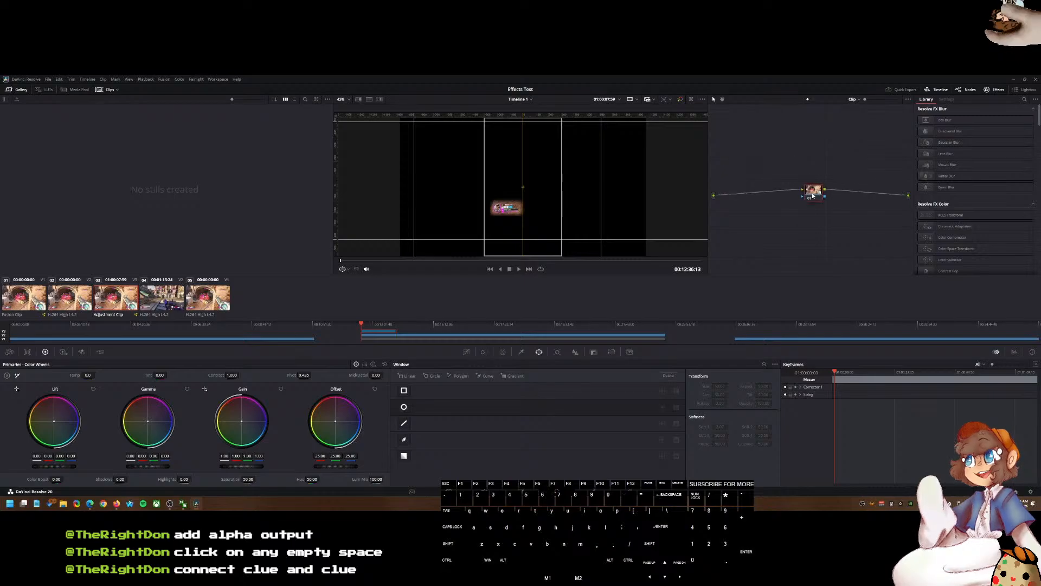
{"action": "right_click", "coordinate": [843, 232]}
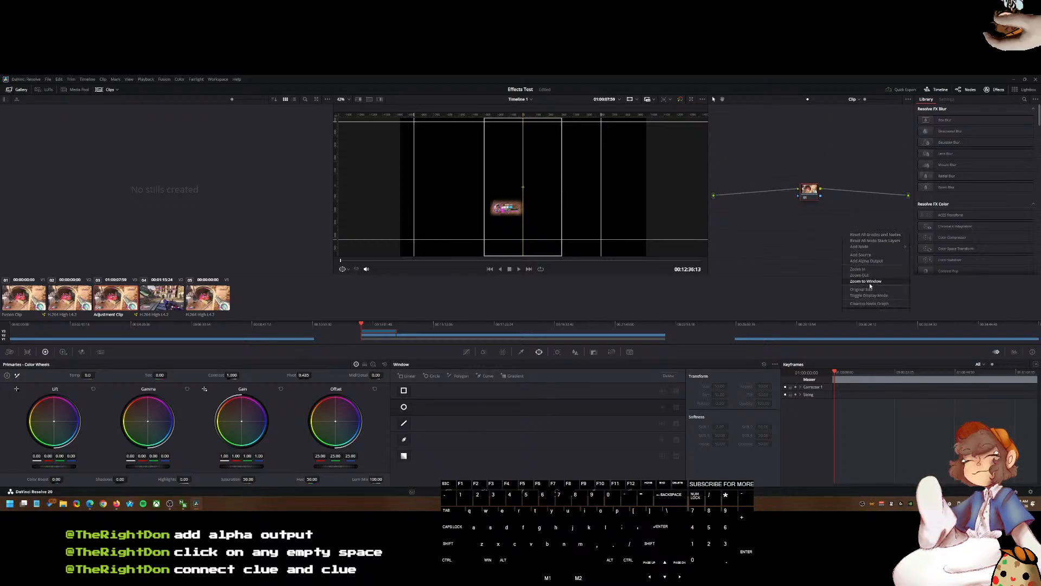
{"action": "left_click", "coordinate": [871, 261]}
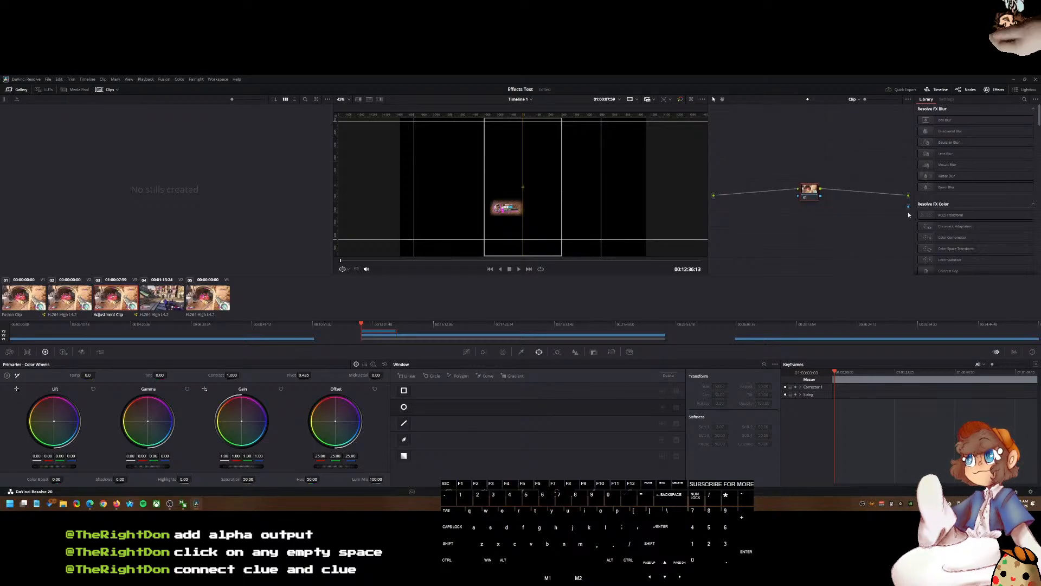
{"action": "left_click_drag", "start_coordinate": [910, 208], "coordinate": [821, 197]}
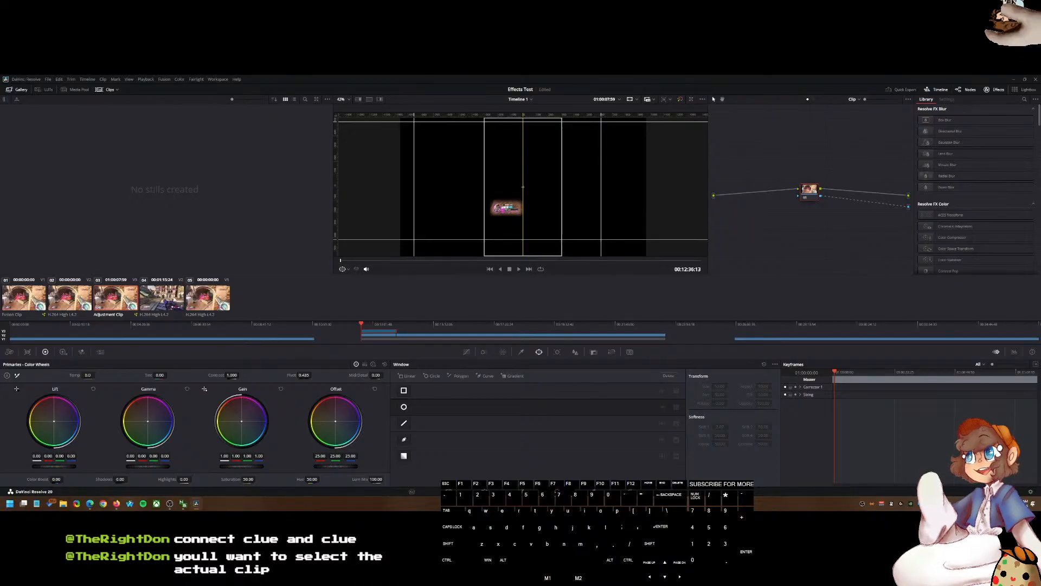
Step: Select the cropped V2 gameplay clip on the Edit page, place the playhead over it and reopen the Color page
{"action": "left_click", "coordinate": [164, 300]}
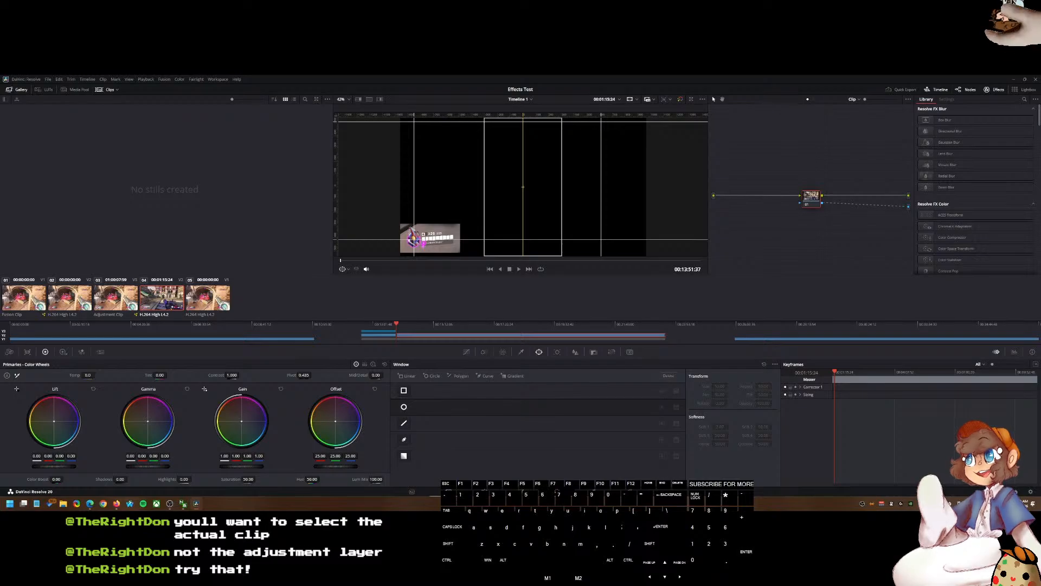
{"action": "left_click", "coordinate": [484, 491]}
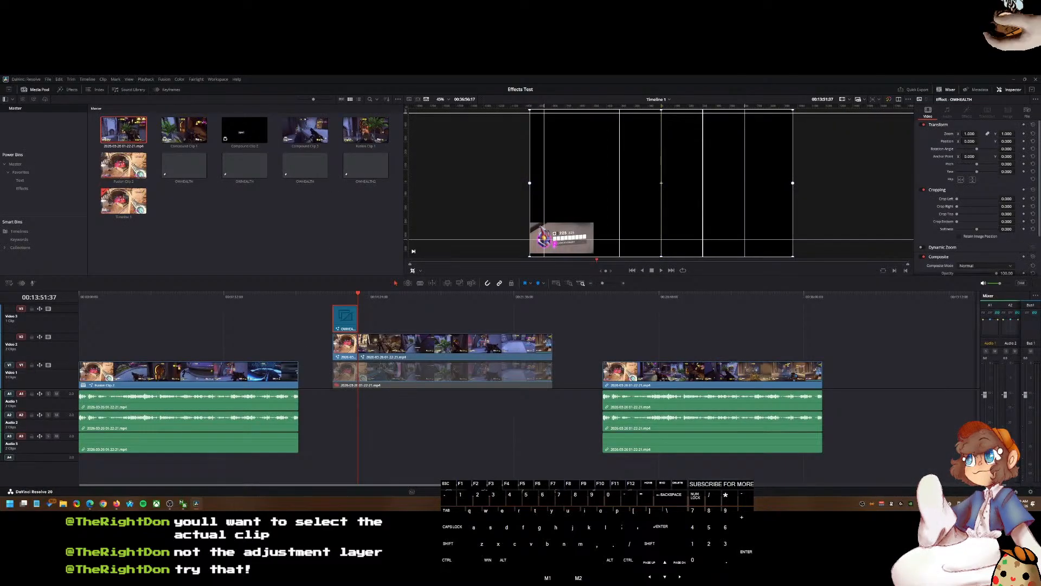
{"action": "left_click", "coordinate": [391, 324]}
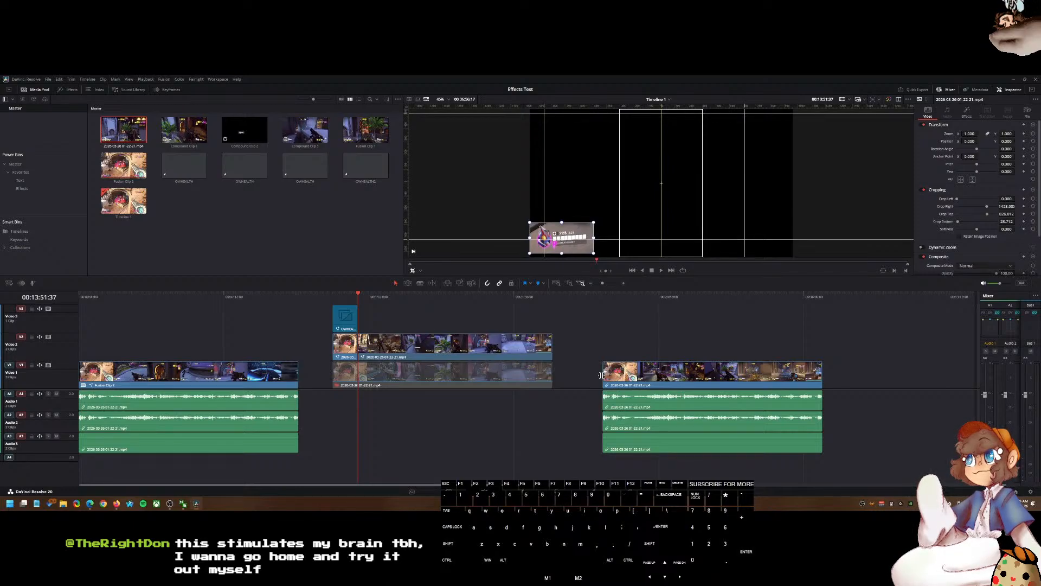
{"action": "left_click_drag", "start_coordinate": [612, 301], "coordinate": [406, 302]}
{"action": "left_click", "coordinate": [419, 343]}
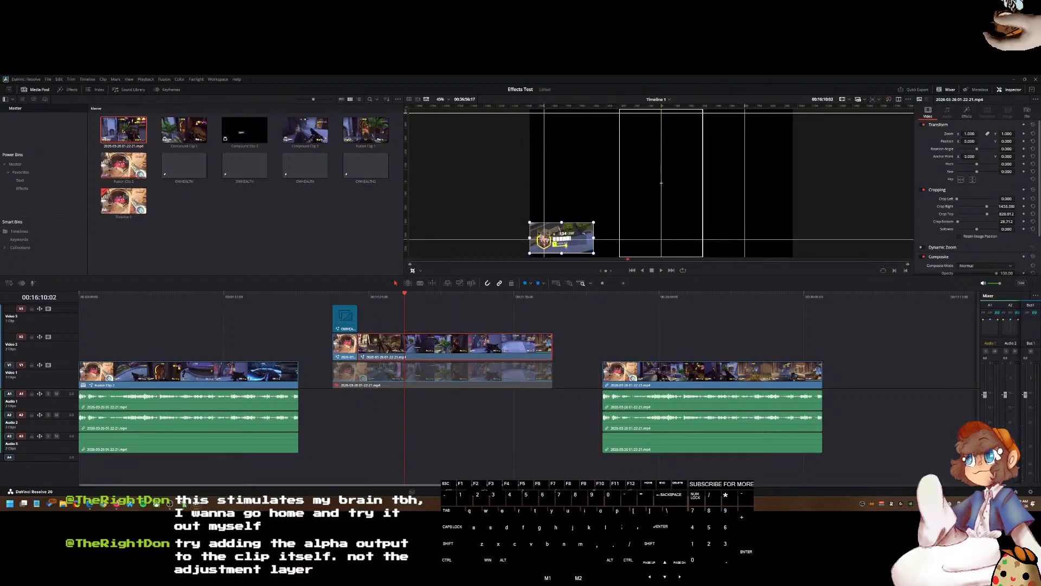
{"action": "key", "text": "shift+7"}
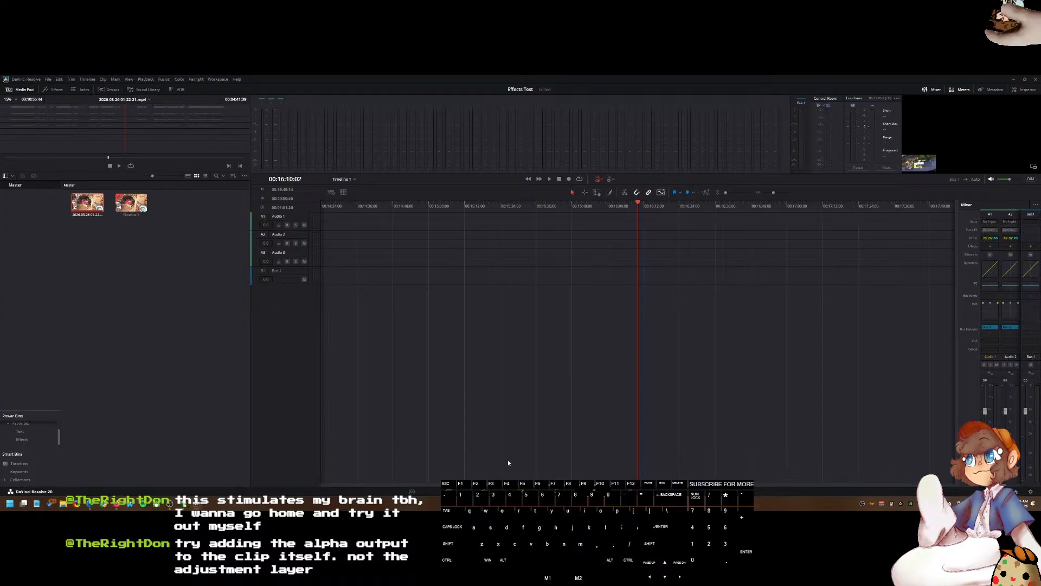
{"action": "key", "text": "shift+6"}
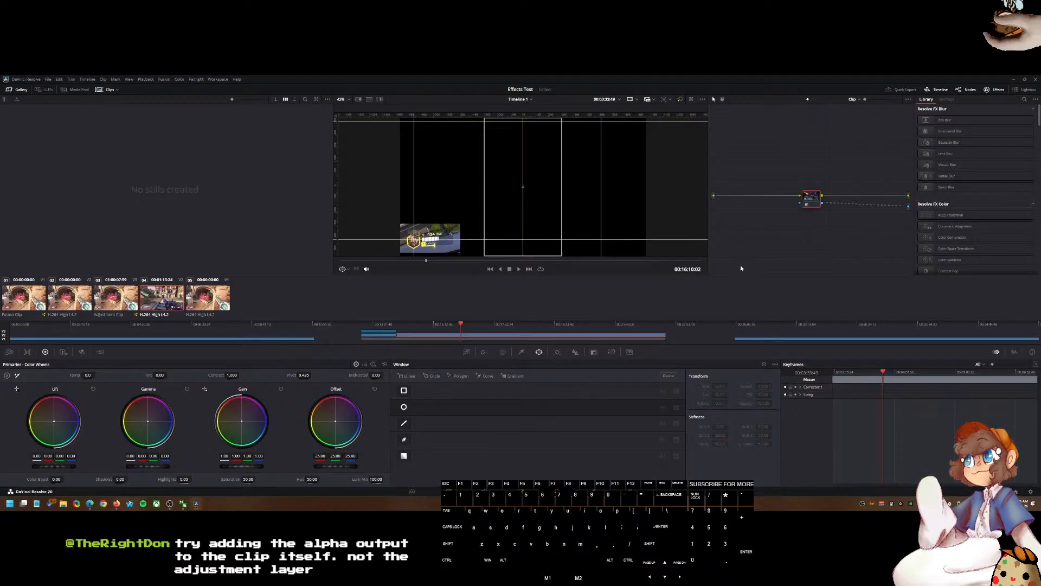
Step: Delete the node's link to the alpha output and redraw it from the alpha output to the node
{"action": "mouse_move", "coordinate": [816, 207]}
{"action": "left_mouse_down"}
{"action": "mouse_move", "coordinate": [754, 222]}
{"action": "mouse_move", "coordinate": [828, 208]}
{"action": "left_mouse_up"}
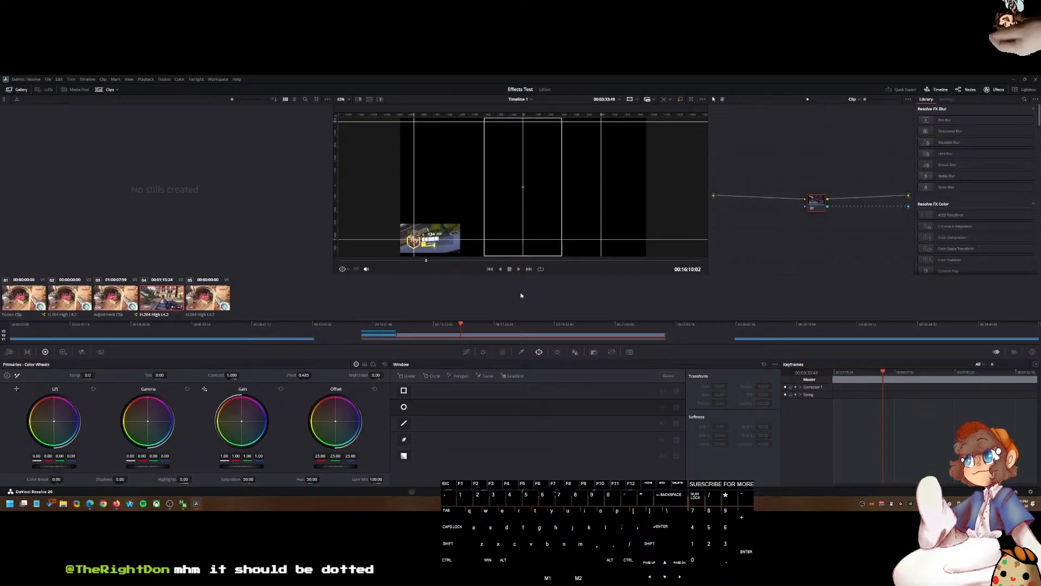
{"action": "right_click", "coordinate": [910, 207]}
{"action": "left_click", "coordinate": [898, 216]}
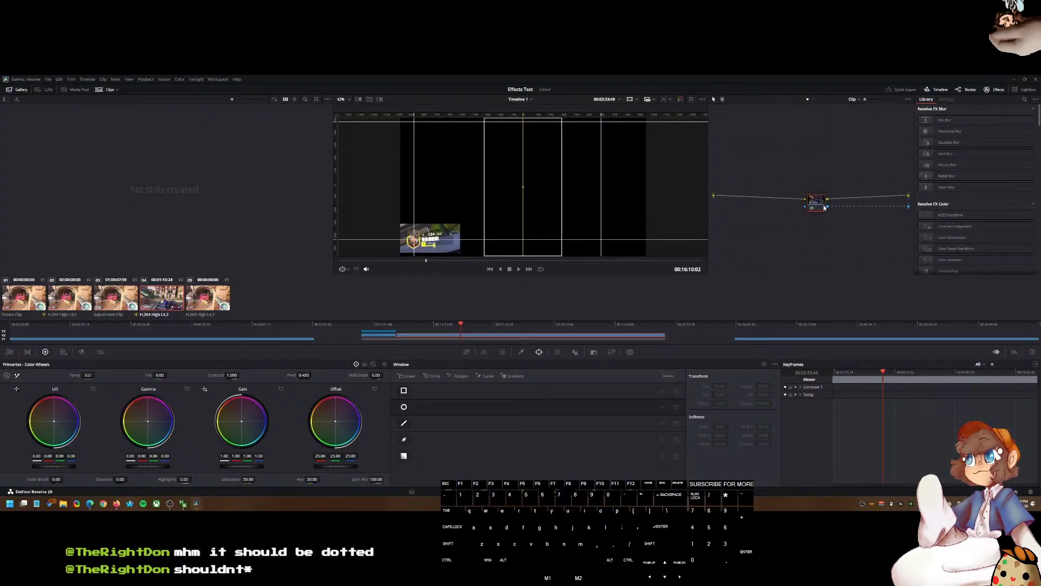
{"action": "right_click", "coordinate": [858, 207]}
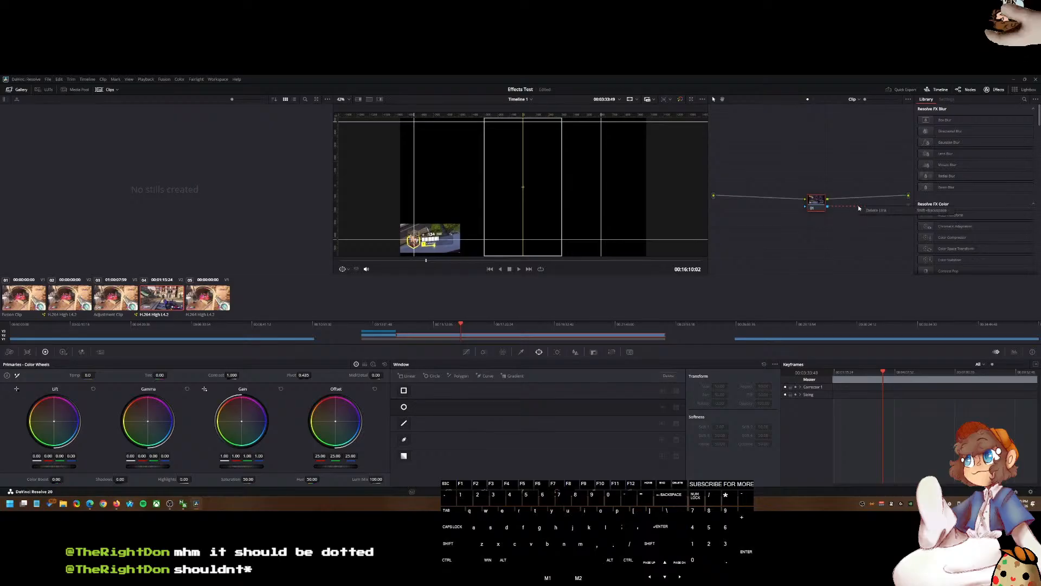
{"action": "left_click", "coordinate": [872, 211]}
{"action": "left_click_drag", "start_coordinate": [908, 206], "coordinate": [828, 207]}
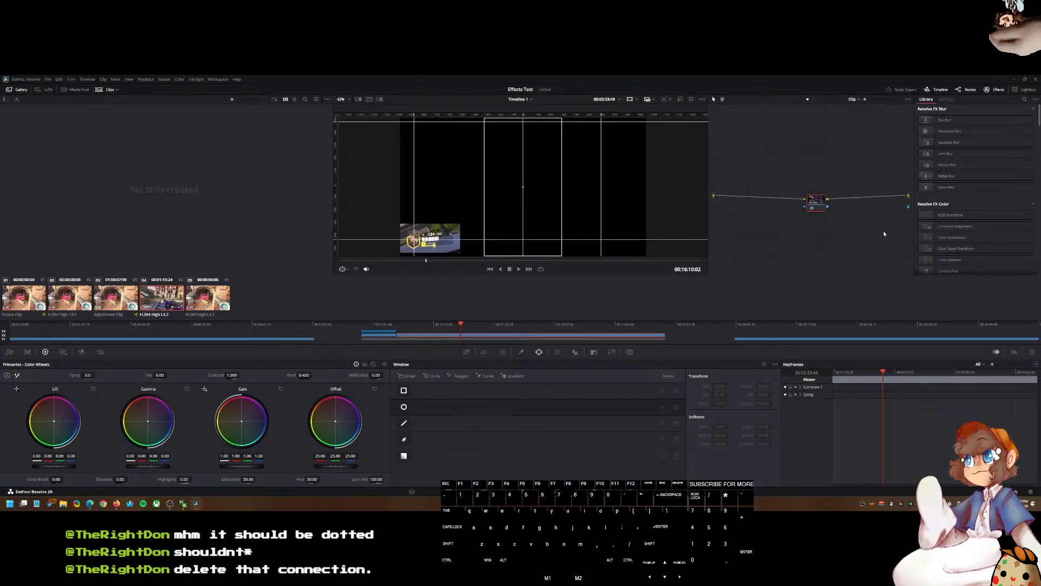
Step: Add an alpha output again and relink it to the node's blue alpha connector
{"action": "right_click", "coordinate": [910, 208]}
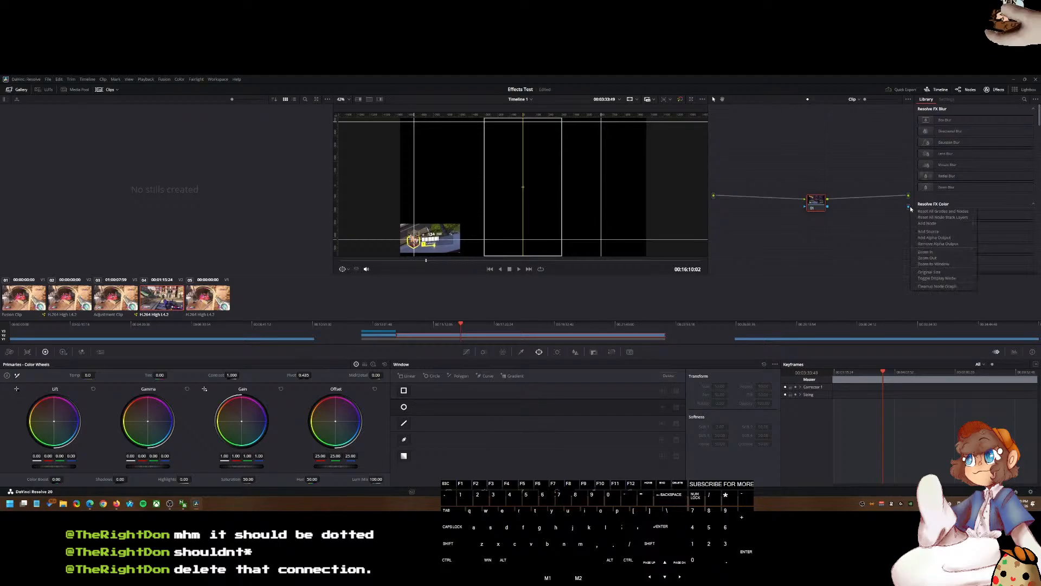
{"action": "left_click", "coordinate": [868, 235]}
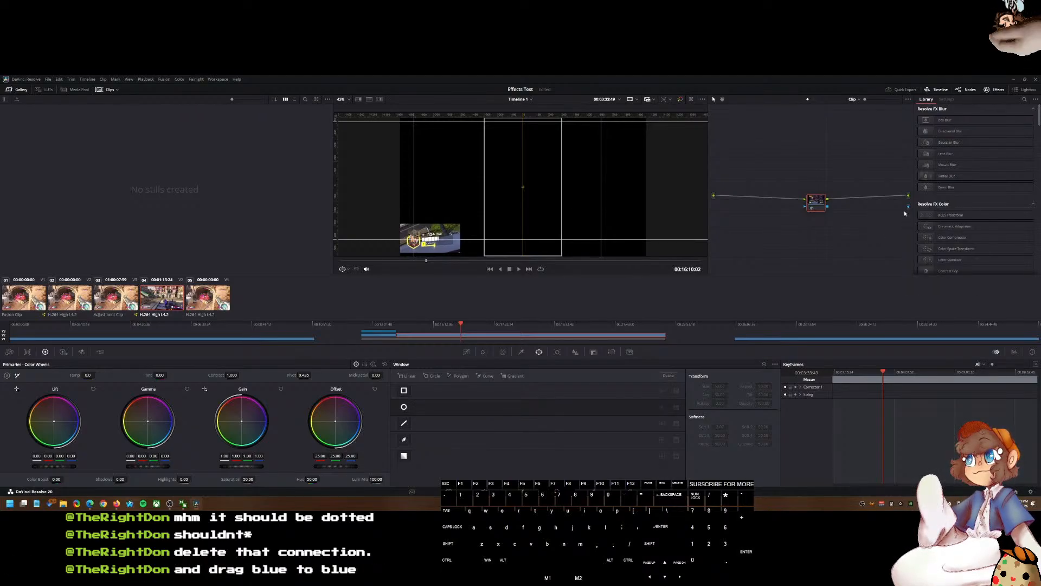
{"action": "left_click_drag", "start_coordinate": [828, 207], "coordinate": [878, 208]}
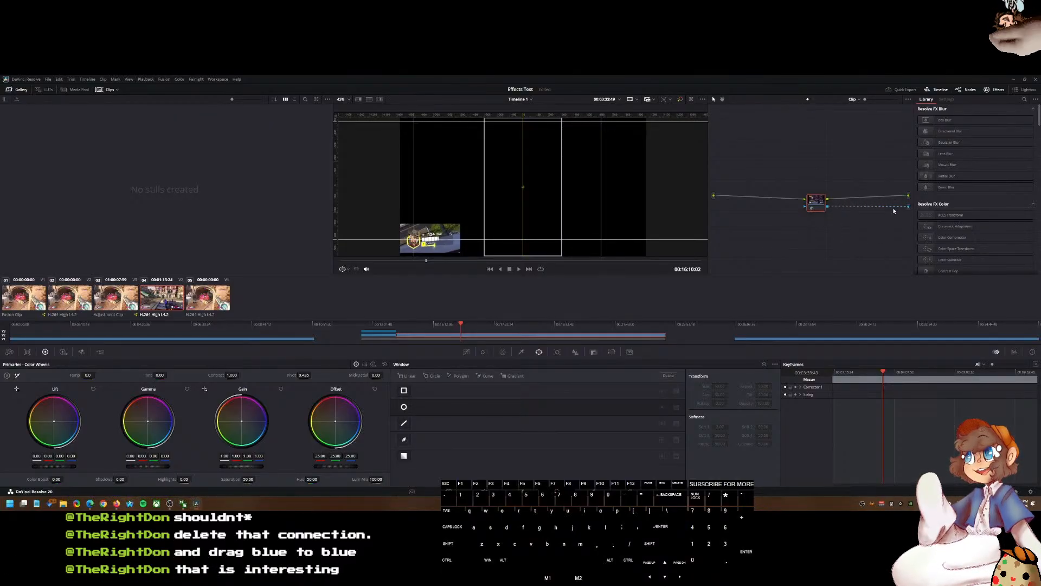
{"action": "left_click_drag", "start_coordinate": [865, 216], "coordinate": [828, 207]}
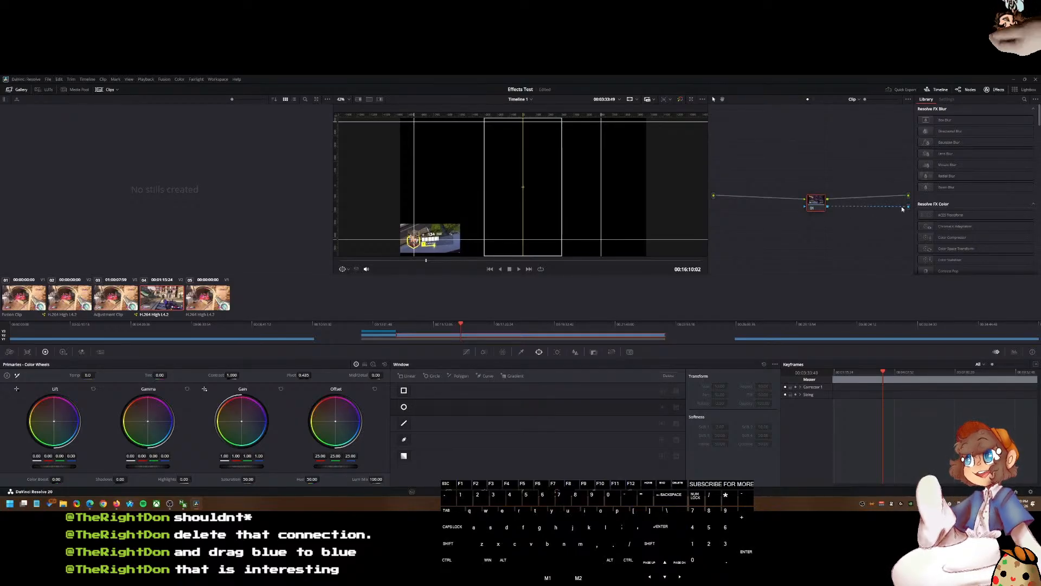
{"action": "left_click_drag", "start_coordinate": [909, 208], "coordinate": [828, 208]}
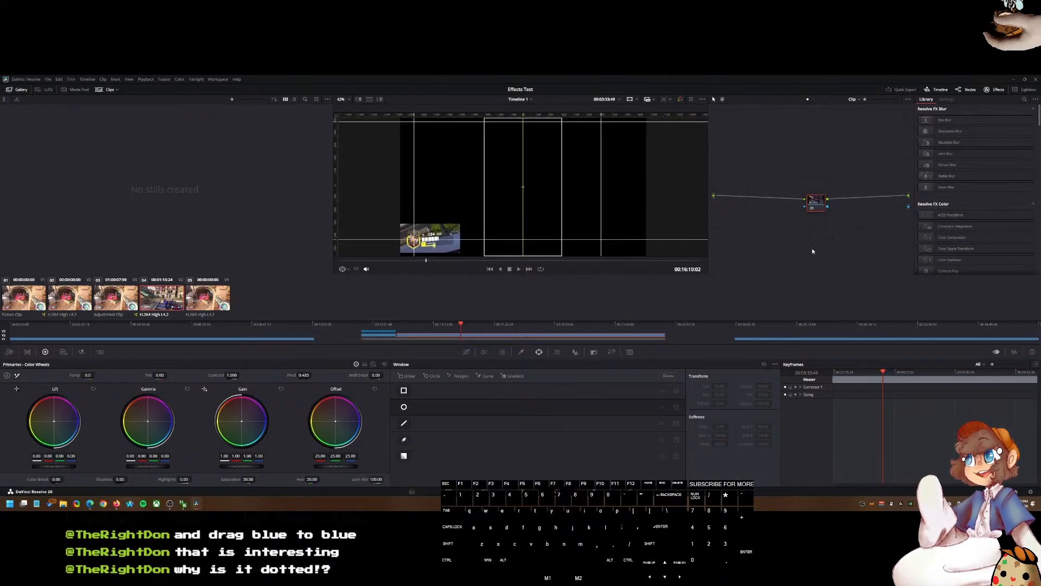
Step: Return to the Edit page and zoom the timeline to inspect the clips
{"action": "key", "text": "shift+4"}
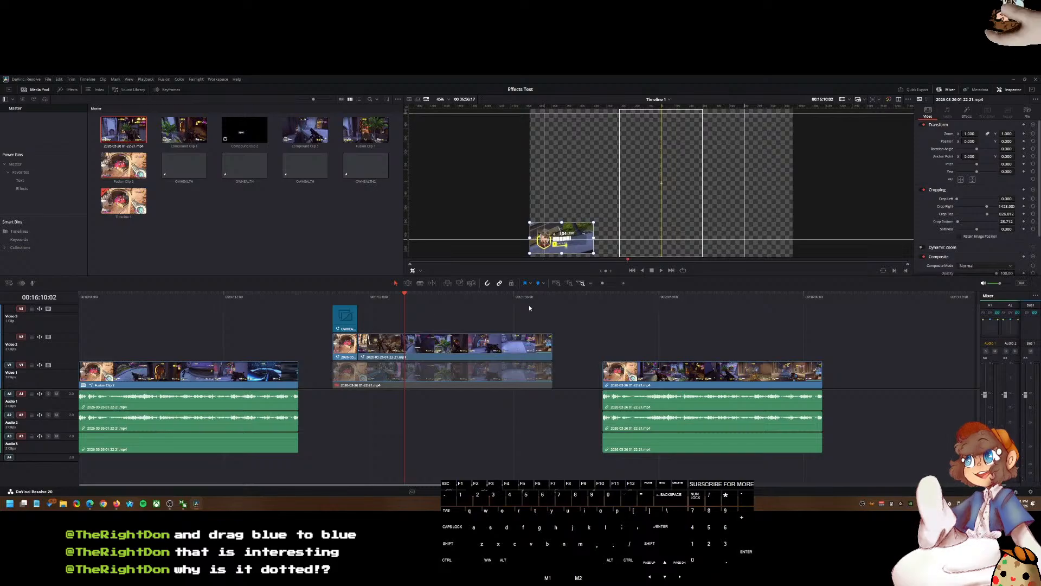
{"action": "scroll", "coordinate": [525, 321], "scroll_direction": "up", "scroll_amount": 2}
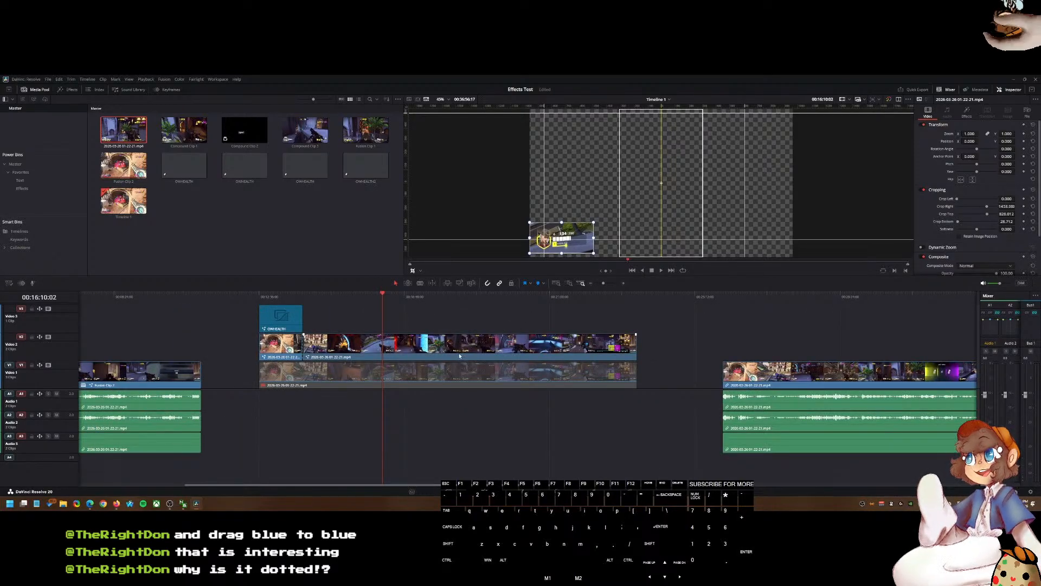
Step: Select the last gameplay clip on Video 1 and crop it in the viewer down to the health bar region
{"action": "scroll", "coordinate": [459, 355], "scroll_direction": "down", "scroll_amount": 2}
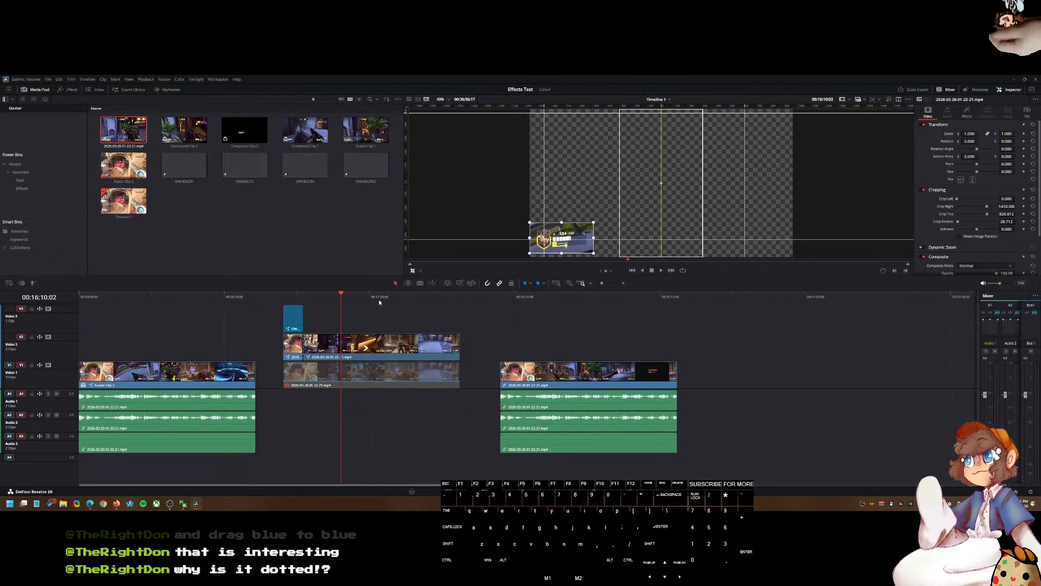
{"action": "left_click_drag", "start_coordinate": [284, 299], "coordinate": [498, 341]}
{"action": "left_click", "coordinate": [525, 373]}
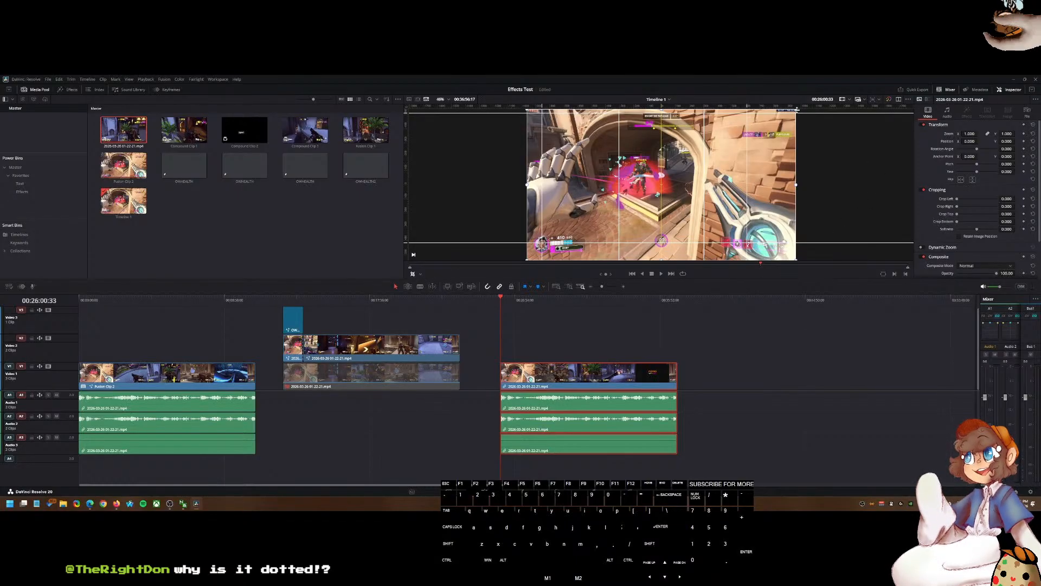
{"action": "left_click_drag", "start_coordinate": [796, 111], "coordinate": [589, 229]}
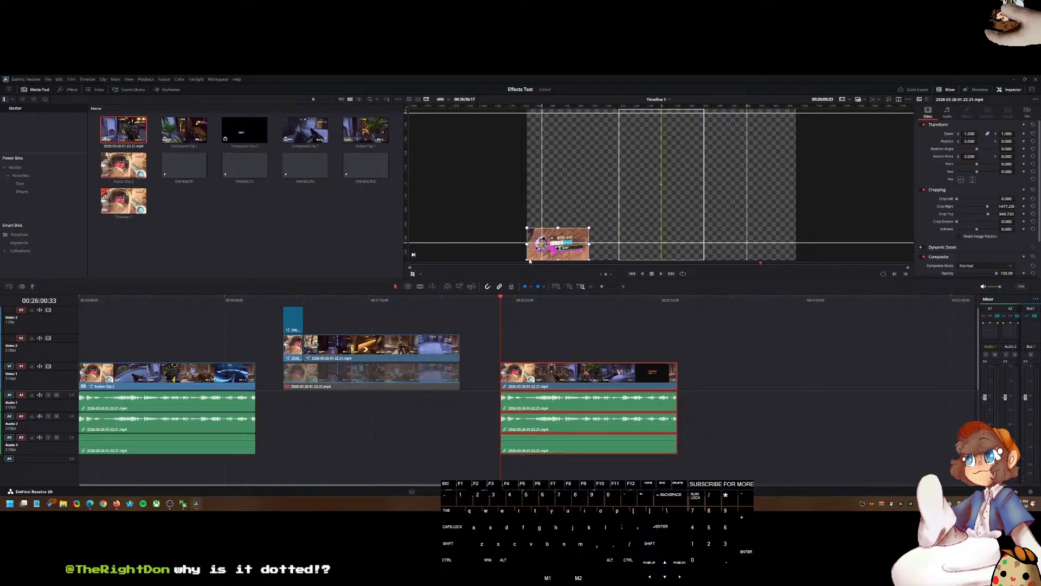
{"action": "left_click_drag", "start_coordinate": [528, 263], "coordinate": [531, 256]}
{"action": "left_click_drag", "start_coordinate": [586, 230], "coordinate": [588, 234]}
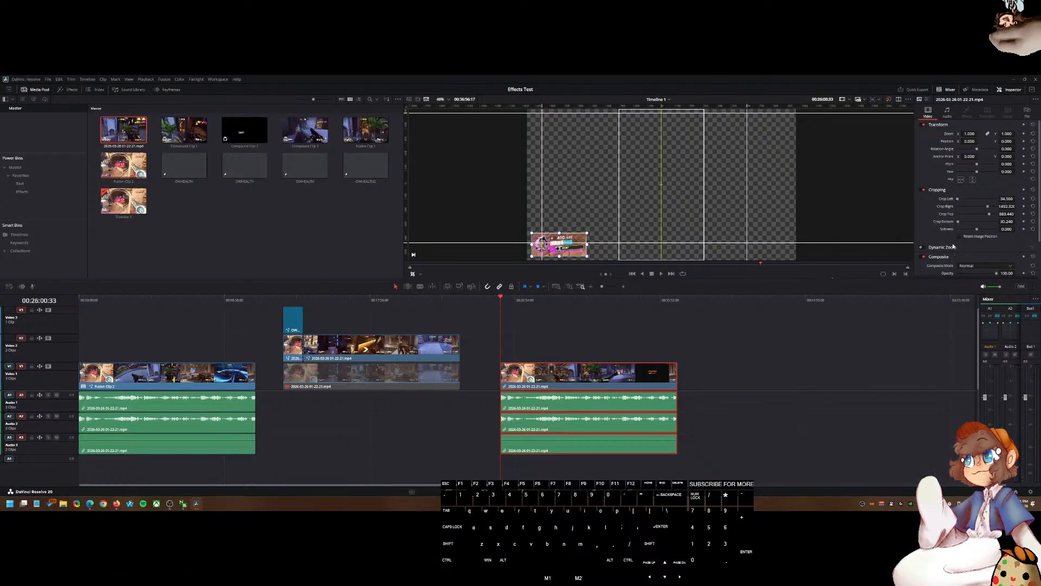
Step: Set the crop softness to 21 and tighten the crop box around the health bar
{"action": "left_click_drag", "start_coordinate": [958, 221], "coordinate": [963, 223]}
{"action": "key", "text": "ctrl+z"}
{"action": "scroll", "coordinate": [629, 238], "scroll_direction": "up", "scroll_amount": 3}
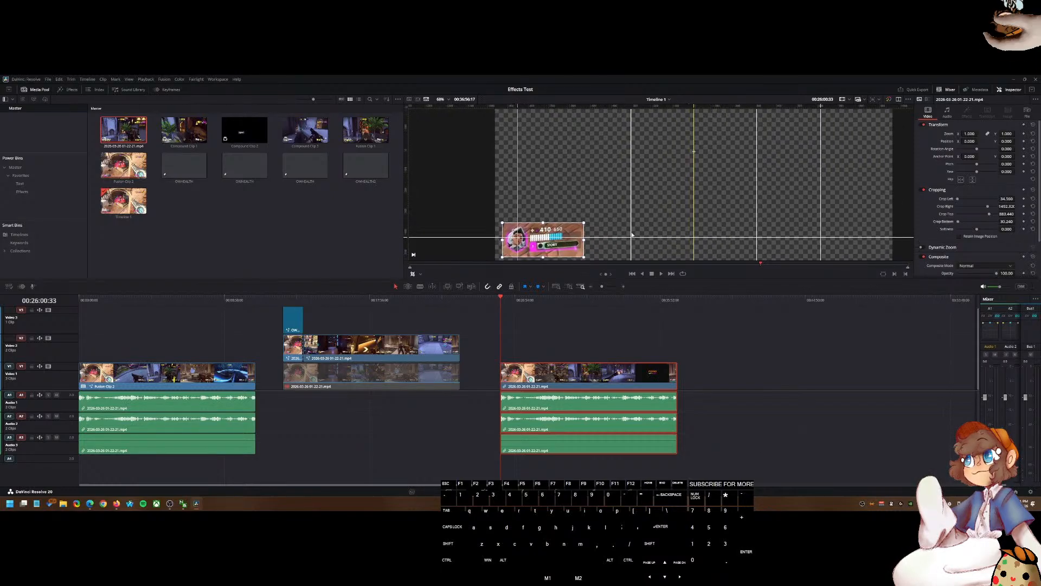
{"action": "left_click_drag", "start_coordinate": [629, 238], "coordinate": [727, 178]}
{"action": "scroll", "coordinate": [727, 178], "scroll_direction": "up", "scroll_amount": 3}
{"action": "left_click_drag", "start_coordinate": [980, 228], "coordinate": [979, 233]}
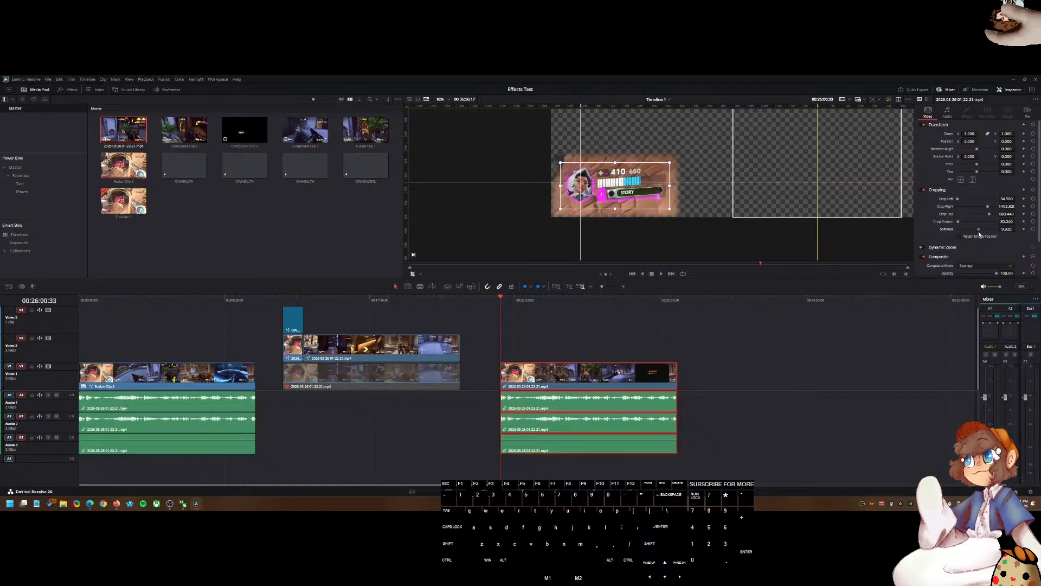
{"action": "double_click", "coordinate": [1008, 229]}
{"action": "type", "text": "0.25"}
{"action": "key", "text": "Return"}
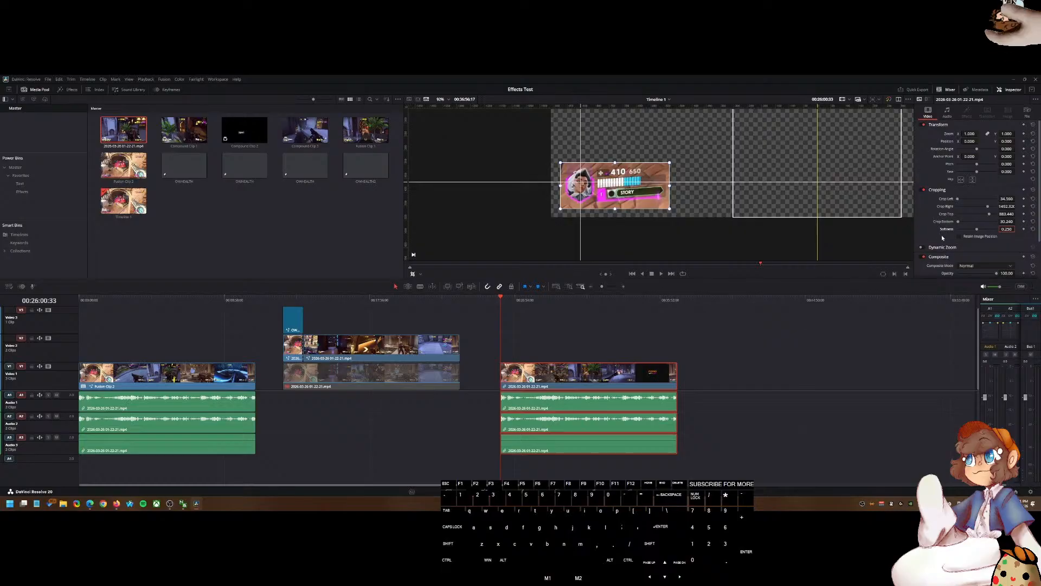
{"action": "type", "text": "21"}
{"action": "key", "text": "Return"}
{"action": "left_click_drag", "start_coordinate": [617, 165], "coordinate": [652, 187]}
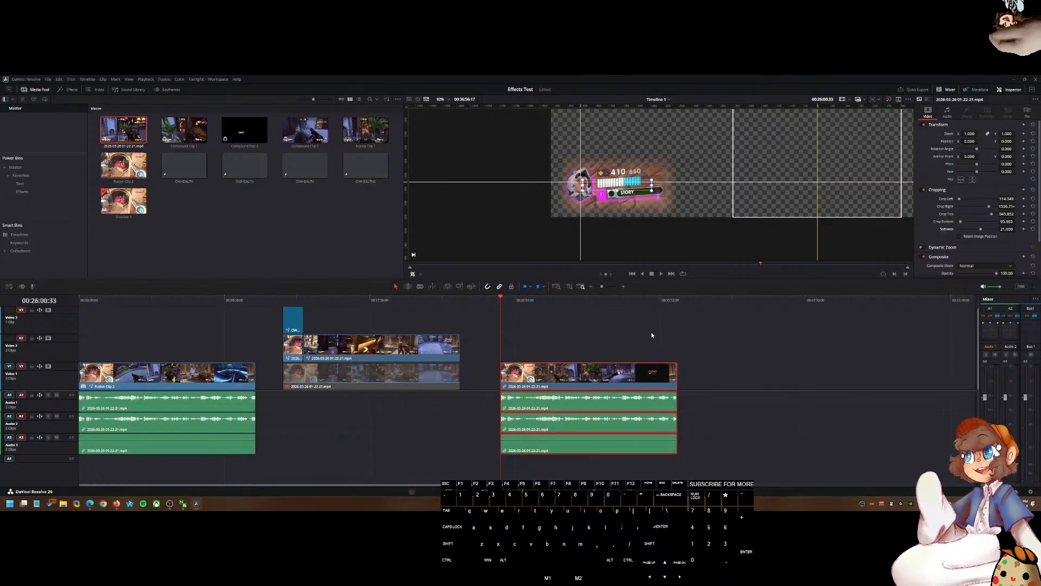
Step: Move the cropped health bar toward the centre of the frame in the viewer
{"action": "scroll", "coordinate": [661, 299], "scroll_direction": "down", "scroll_amount": 5}
{"action": "scroll", "coordinate": [657, 304], "scroll_direction": "up", "scroll_amount": 6}
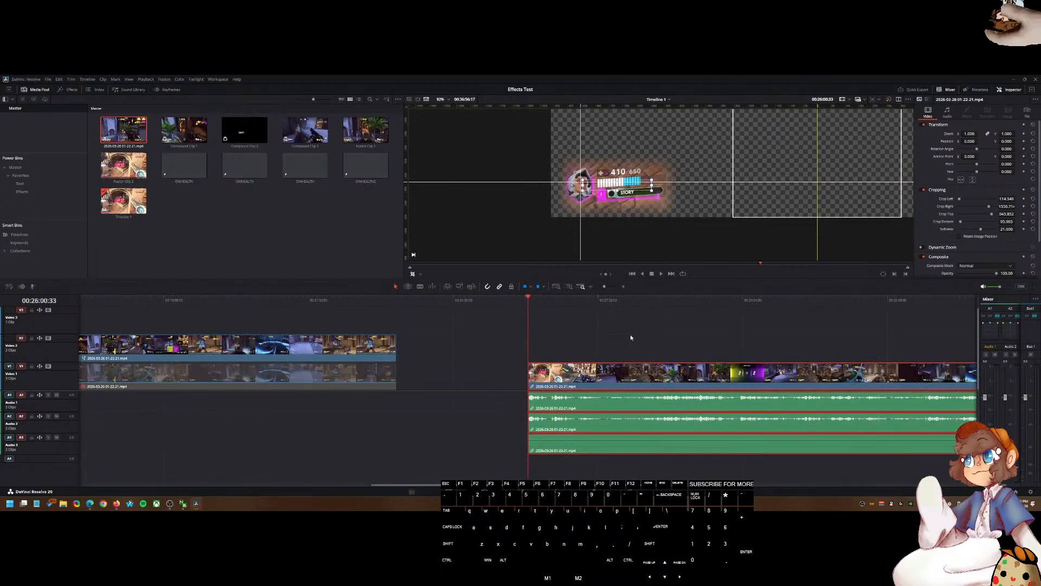
{"action": "scroll", "coordinate": [704, 338], "scroll_direction": "down", "scroll_amount": 1}
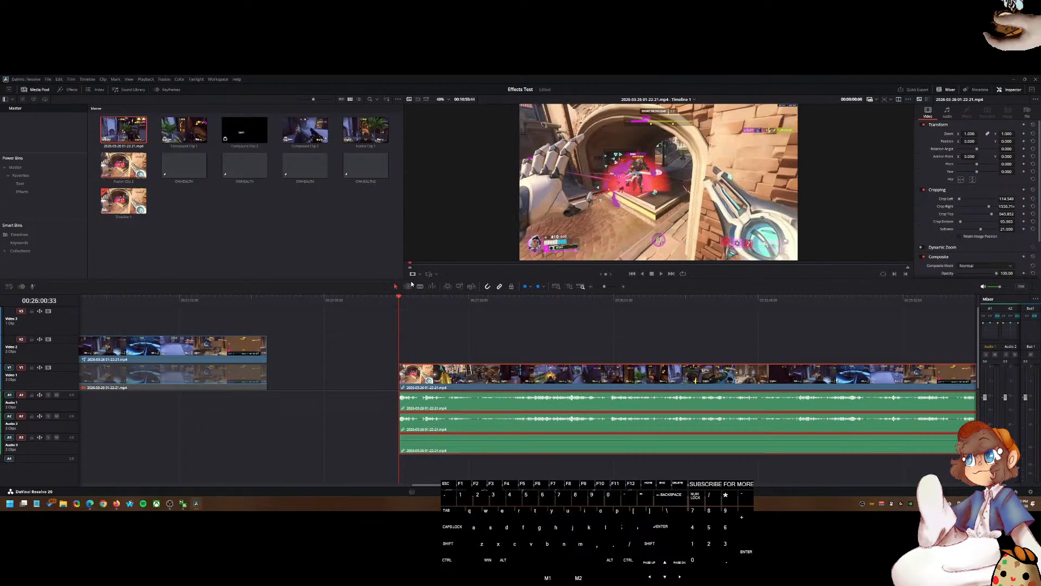
{"action": "left_click", "coordinate": [423, 298]}
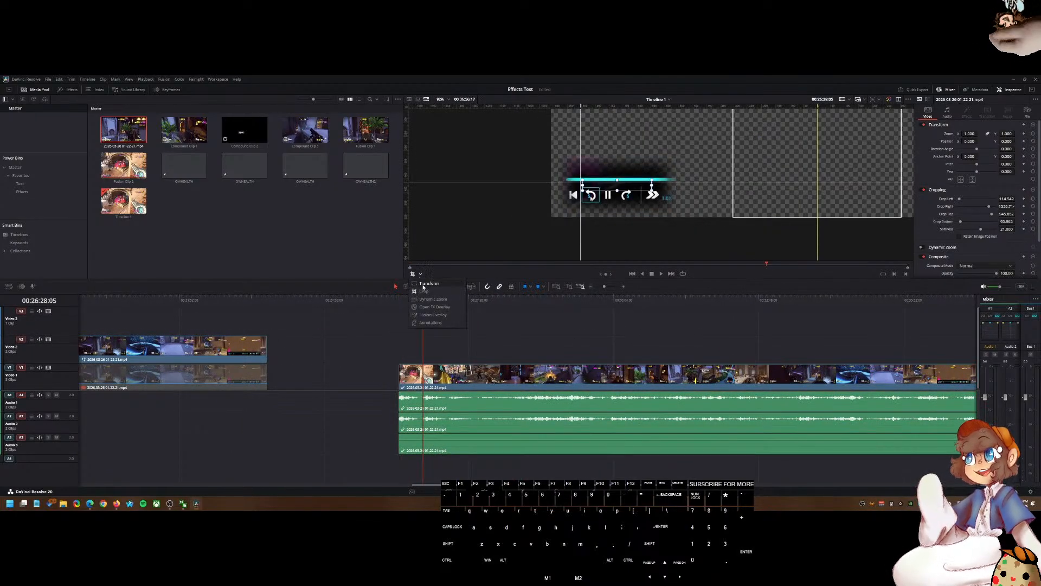
{"action": "scroll", "coordinate": [486, 336], "scroll_direction": "down", "scroll_amount": 6}
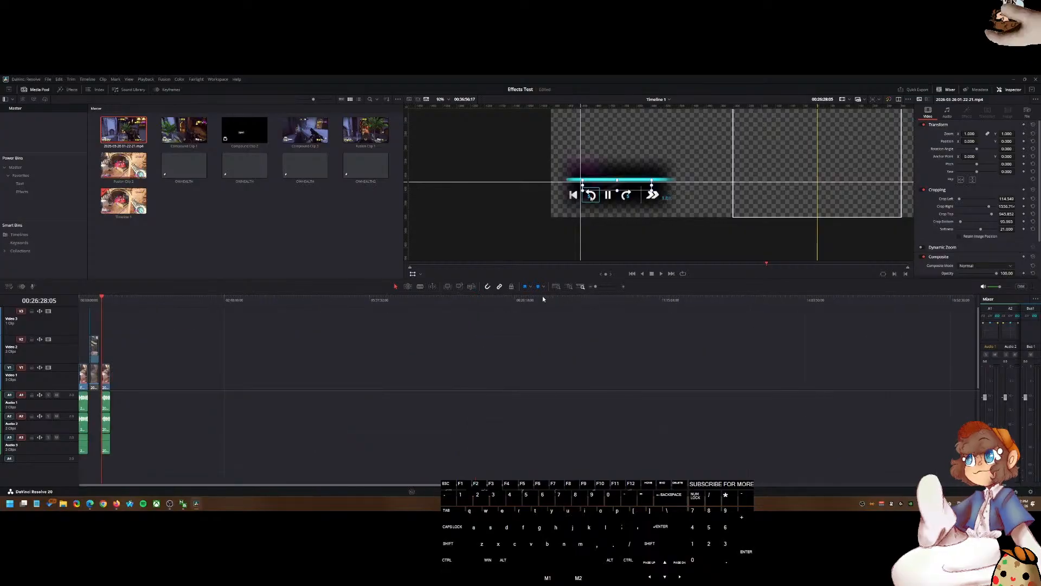
{"action": "scroll", "coordinate": [553, 320], "scroll_direction": "up", "scroll_amount": 6}
{"action": "left_click_drag", "start_coordinate": [725, 182], "coordinate": [693, 197]}
{"action": "scroll", "coordinate": [693, 197], "scroll_direction": "down", "scroll_amount": 3}
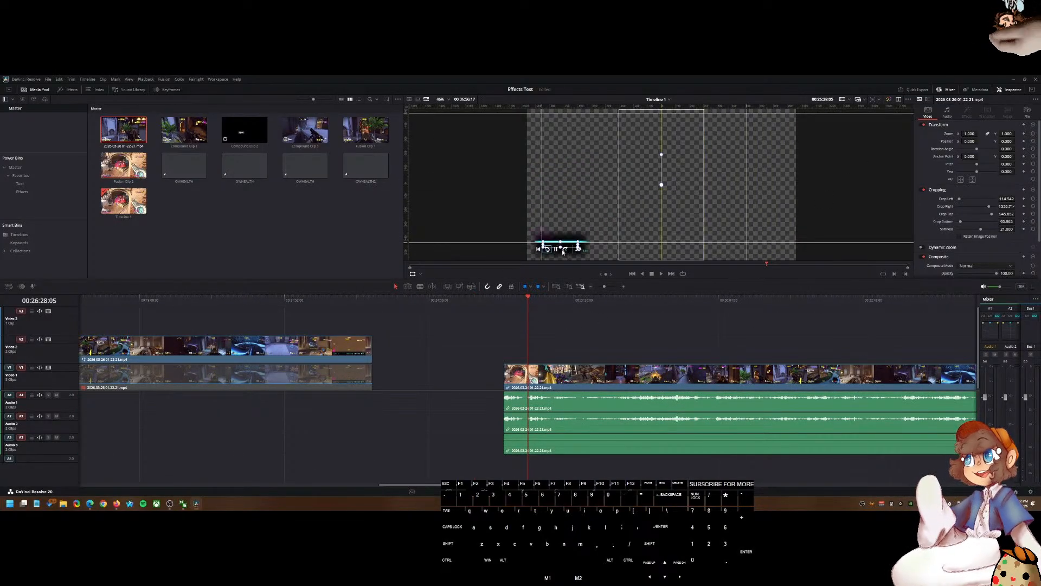
{"action": "left_click_drag", "start_coordinate": [565, 252], "coordinate": [814, 205]}
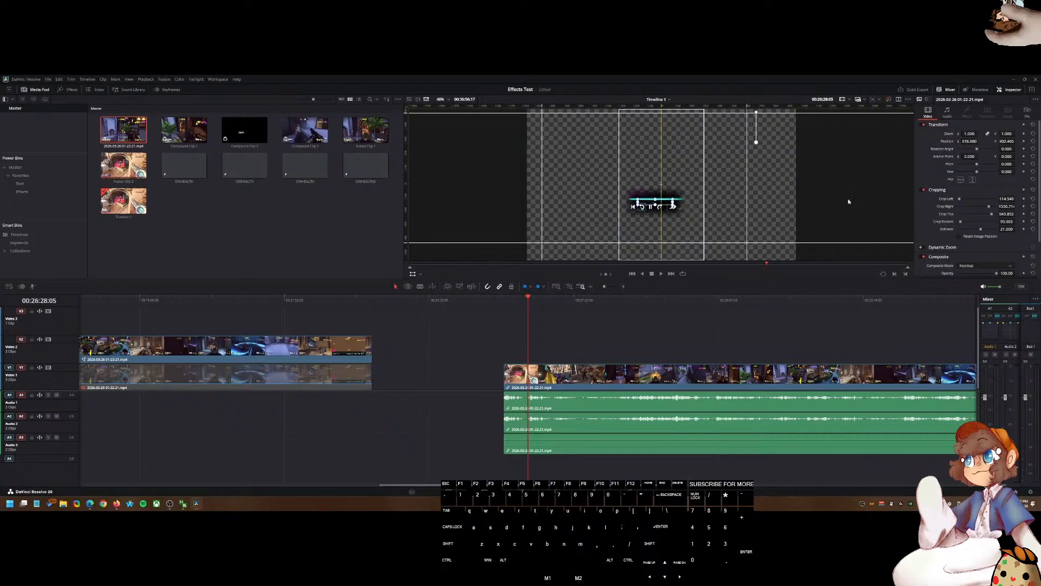
Step: Adjust the clip's anchor point offsets in the inspector
{"action": "left_click_drag", "start_coordinate": [967, 141], "coordinate": [855, 141]}
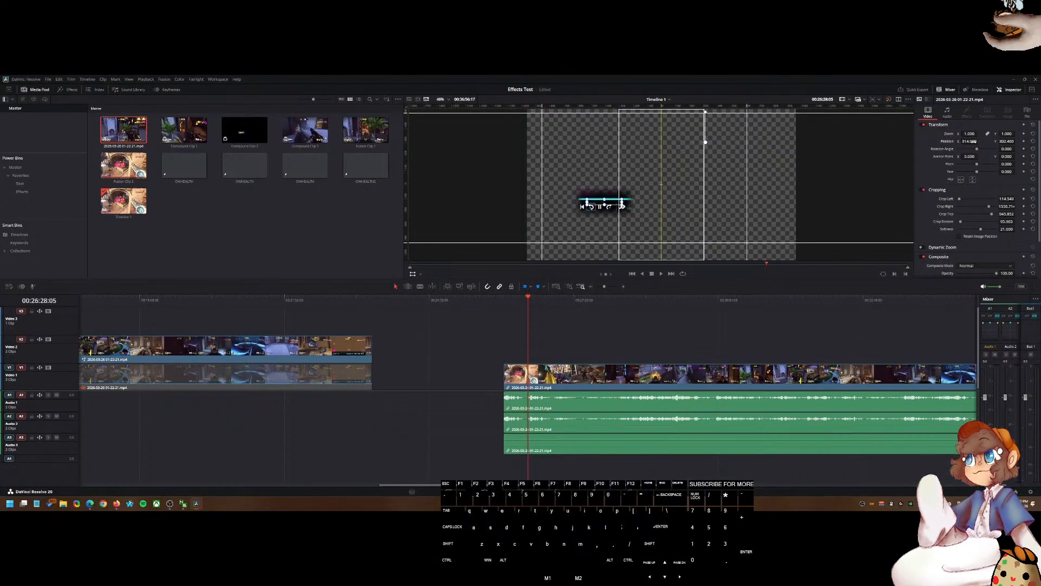
{"action": "key", "text": "ctrl+z"}
{"action": "left_click_drag", "start_coordinate": [968, 156], "coordinate": [678, 156]}
{"action": "left_click_drag", "start_coordinate": [1007, 157], "coordinate": [918, 156]}
{"action": "left_click", "coordinate": [585, 368]}
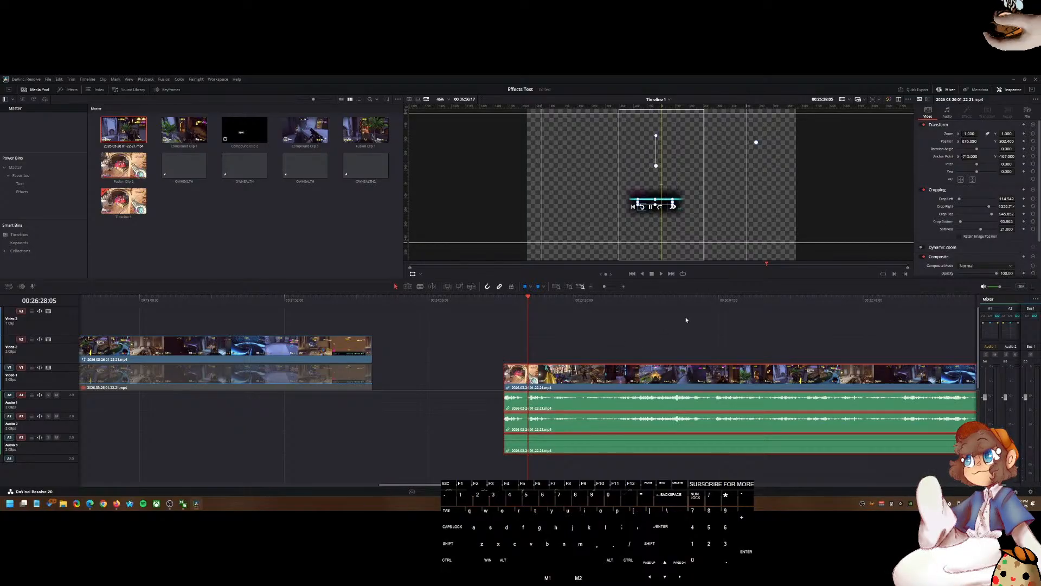
{"action": "left_click_drag", "start_coordinate": [1007, 157], "coordinate": [870, 156]}
Step: Scale the health bar clip to 0.700 zoom and shift it left in the viewer
{"action": "left_click_drag", "start_coordinate": [966, 139], "coordinate": [913, 139]}
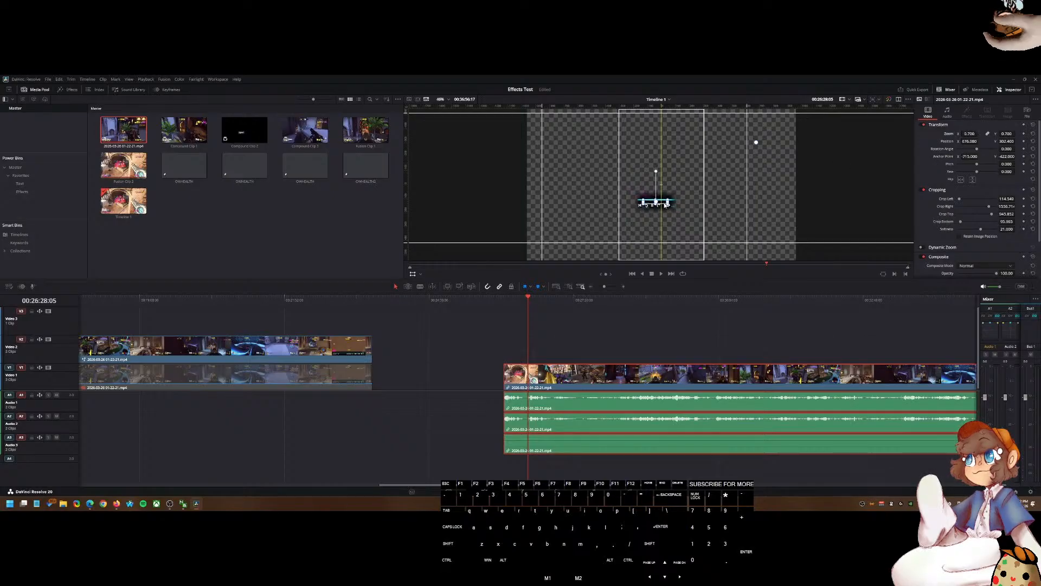
{"action": "scroll", "coordinate": [663, 205], "scroll_direction": "up", "scroll_amount": 4}
{"action": "left_click_drag", "start_coordinate": [661, 205], "coordinate": [618, 203]}
{"action": "scroll", "coordinate": [617, 204], "scroll_direction": "down", "scroll_amount": 3}
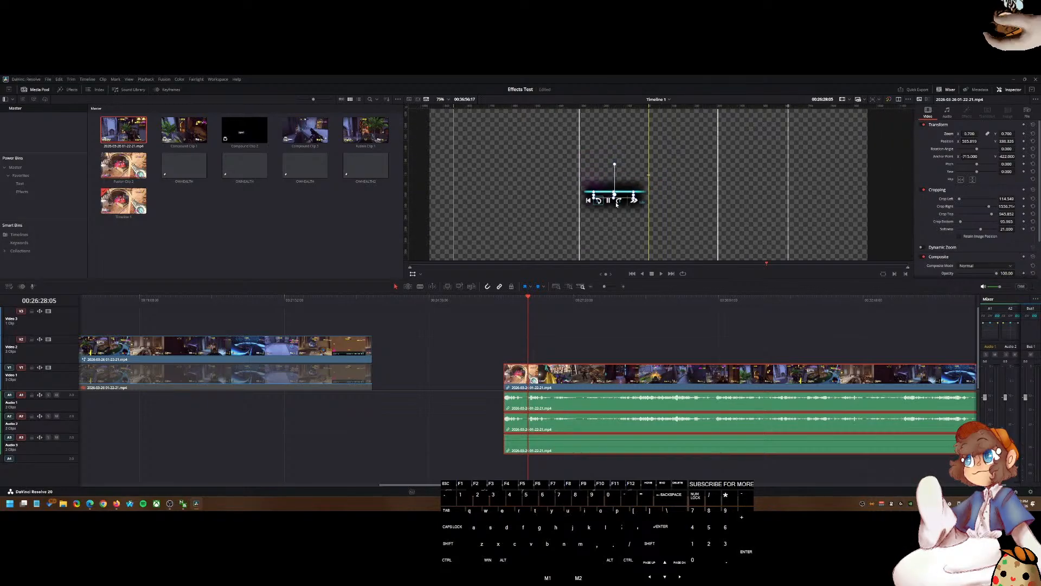
Step: Play back the timeline to preview the repositioned health bar
{"action": "scroll", "coordinate": [617, 204], "scroll_direction": "down", "scroll_amount": 3}
{"action": "left_click", "coordinate": [554, 300]}
{"action": "key", "text": "space"}
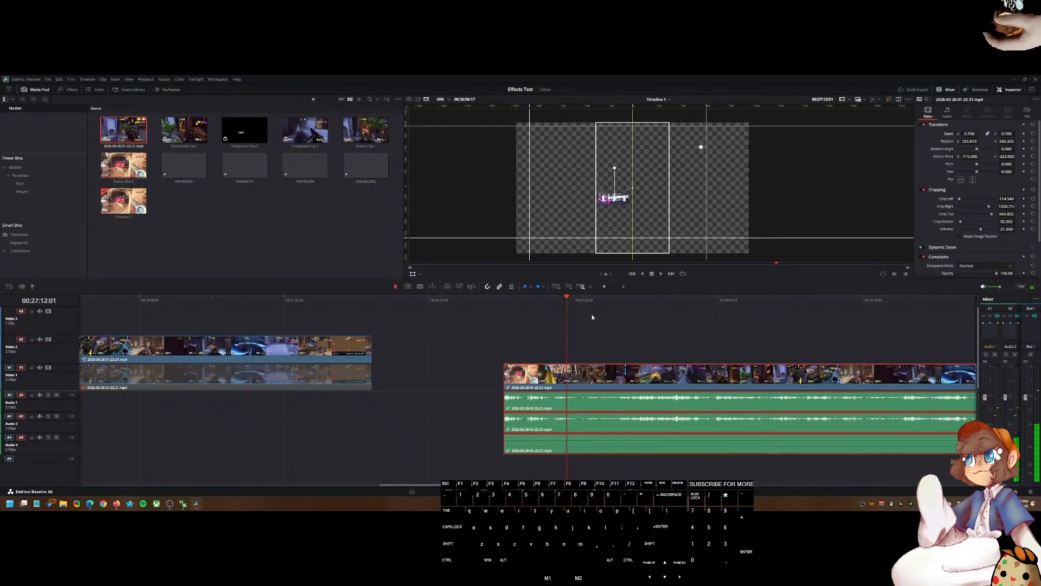
{"action": "key", "text": "space"}
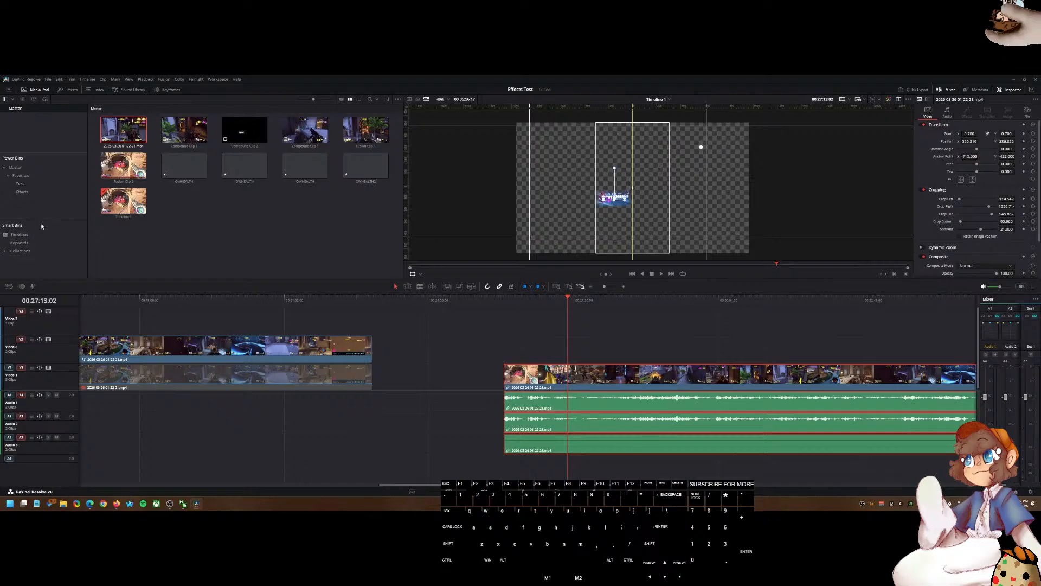
Step: Save the edited health bar clip into the Favorites bin and delete it from the timeline
{"action": "left_click", "coordinate": [20, 175]}
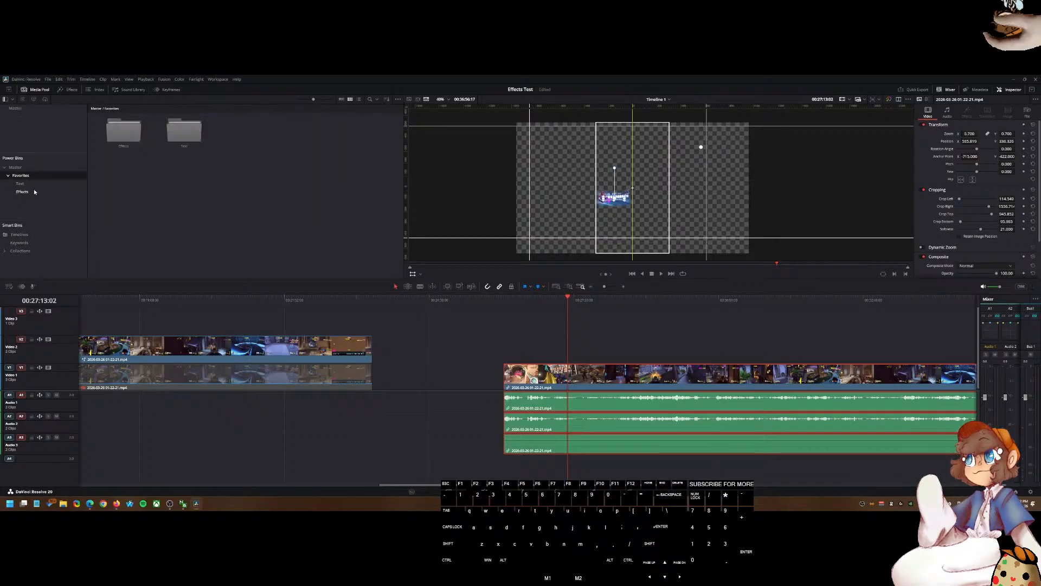
{"action": "left_click_drag", "start_coordinate": [334, 279], "coordinate": [291, 225]}
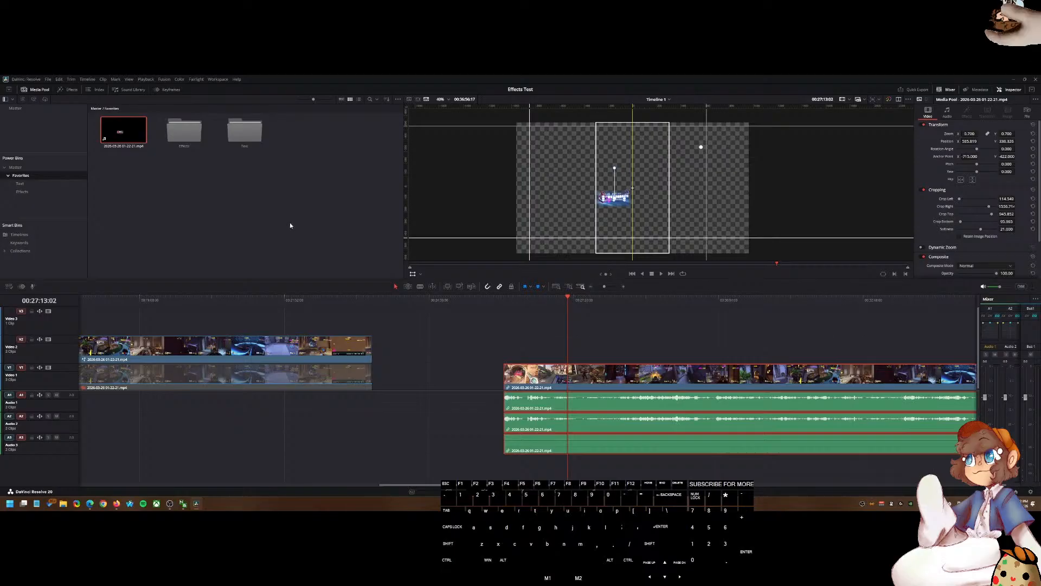
{"action": "left_click_drag", "start_coordinate": [576, 352], "coordinate": [543, 407]}
{"action": "key", "text": "Delete"}
{"action": "scroll", "coordinate": [461, 386], "scroll_direction": "down", "scroll_amount": 8}
{"action": "scroll", "coordinate": [459, 386], "scroll_direction": "up", "scroll_amount": 8}
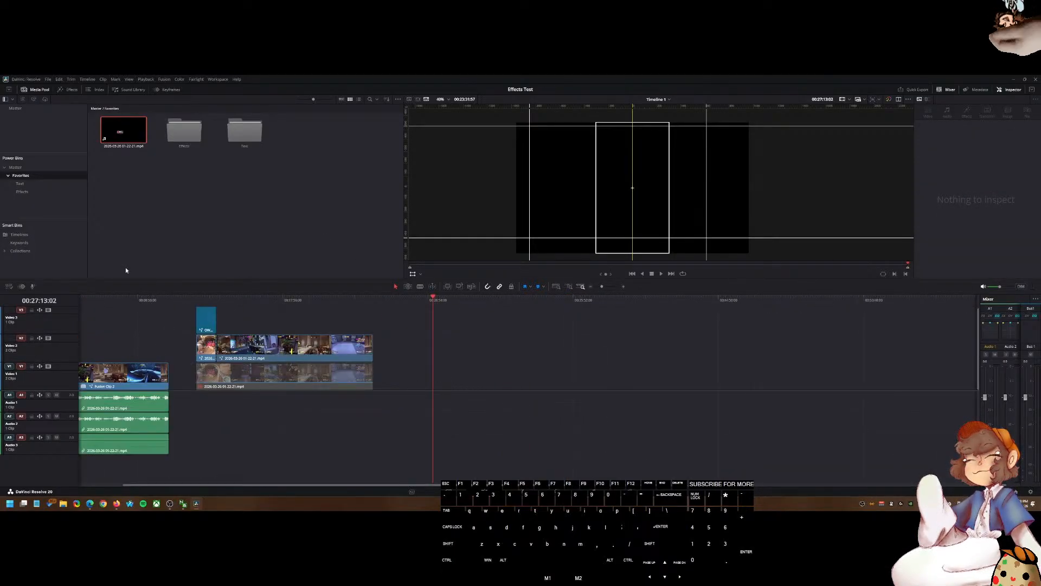
Step: Place the original gameplay clip from the Master bin and the saved health bar clip from Favorites on Video 1
{"action": "left_click", "coordinate": [25, 108]}
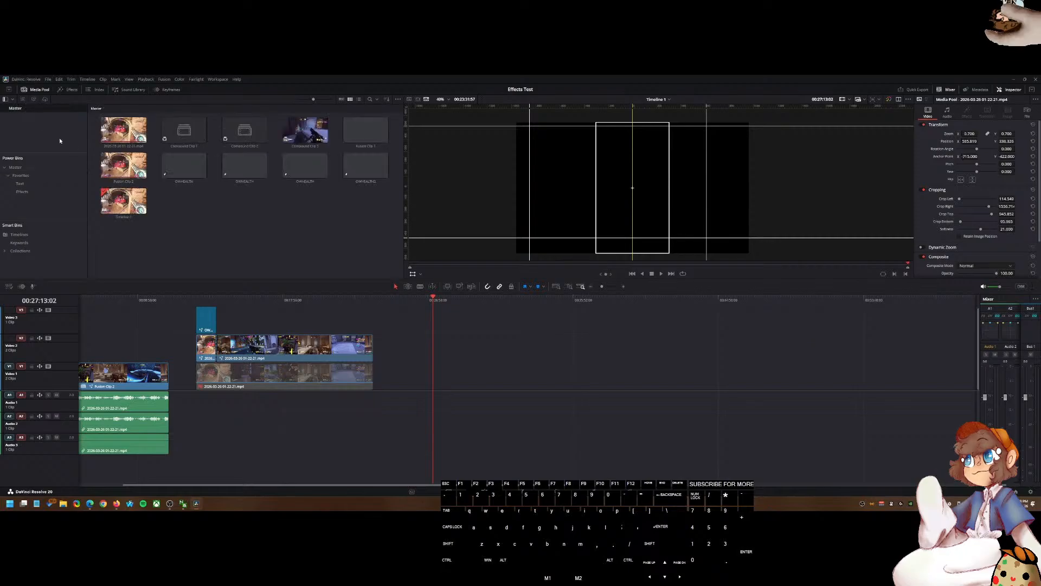
{"action": "left_click", "coordinate": [121, 137]}
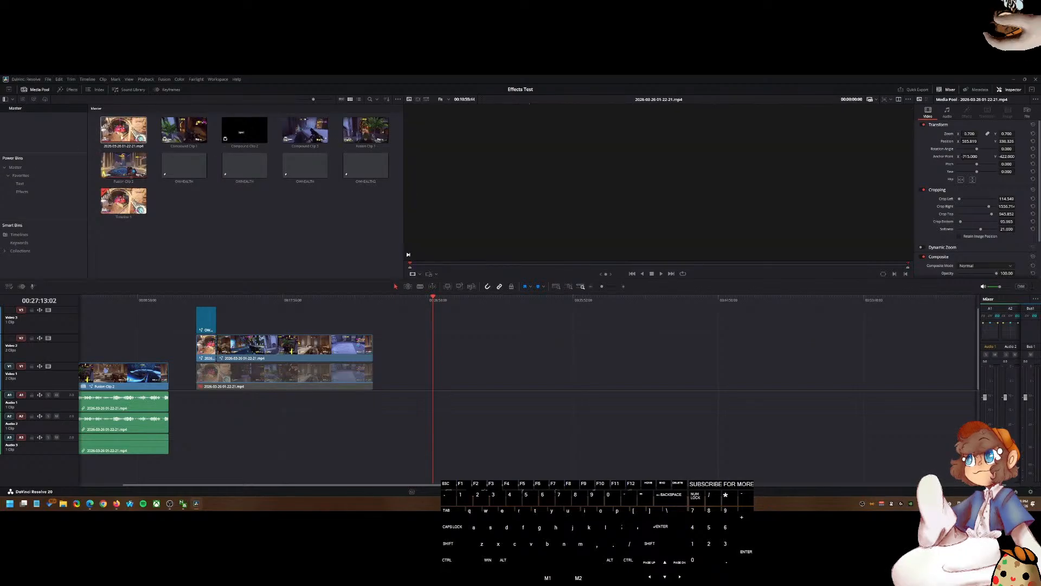
{"action": "left_click_drag", "start_coordinate": [120, 136], "coordinate": [450, 369]}
{"action": "left_click", "coordinate": [21, 175]}
{"action": "left_click_drag", "start_coordinate": [121, 133], "coordinate": [680, 381]}
{"action": "right_click", "coordinate": [700, 382]}
{"action": "left_click", "coordinate": [690, 385]}
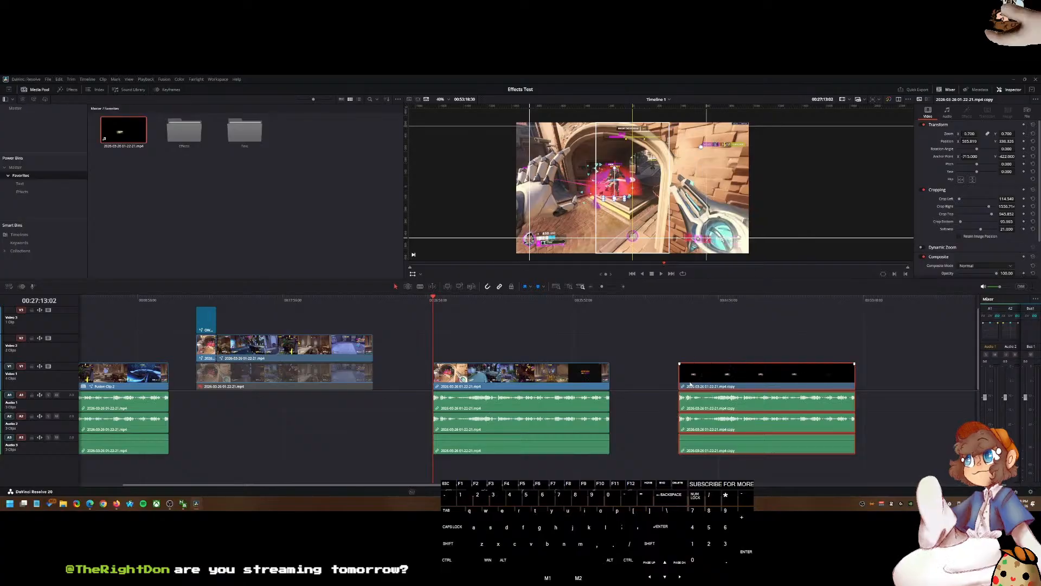
Step: Duplicate the original gameplay clip onto Video 2 above itself
{"action": "right_click", "coordinate": [524, 380]}
{"action": "left_click", "coordinate": [463, 360]}
{"action": "left_click_drag", "start_coordinate": [472, 375], "coordinate": [473, 354]}
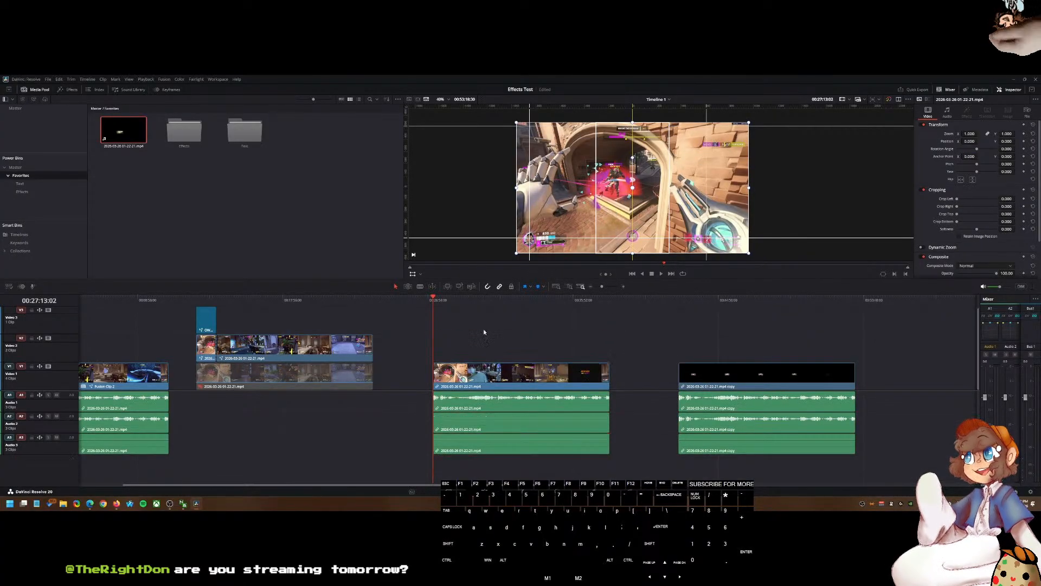
Step: Copy the health bar clip's attributes and paste them onto the Video 2 gameplay copy
{"action": "left_click", "coordinate": [710, 378]}
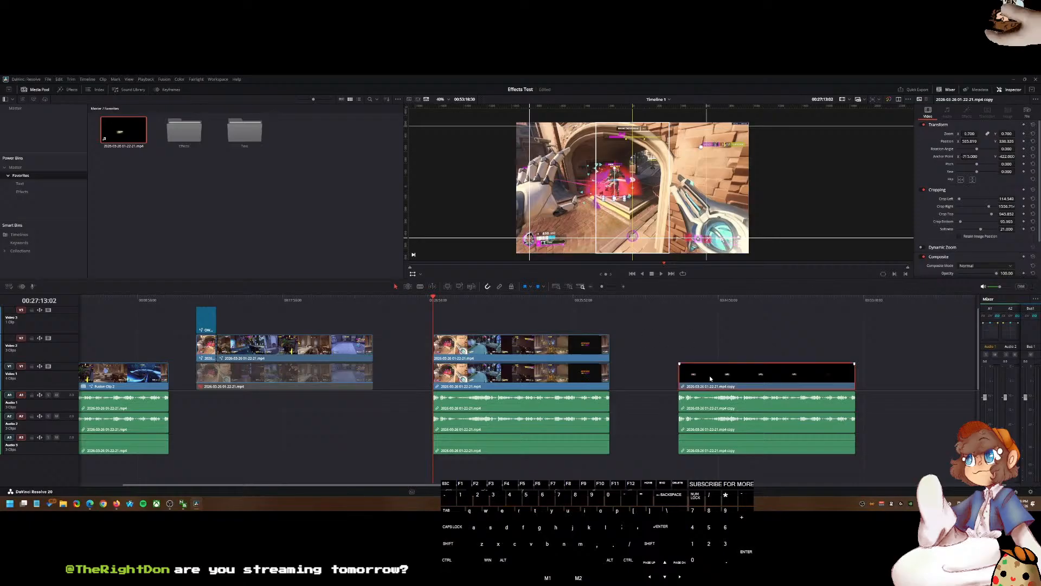
{"action": "right_click", "coordinate": [534, 352]}
{"action": "left_click", "coordinate": [487, 338]}
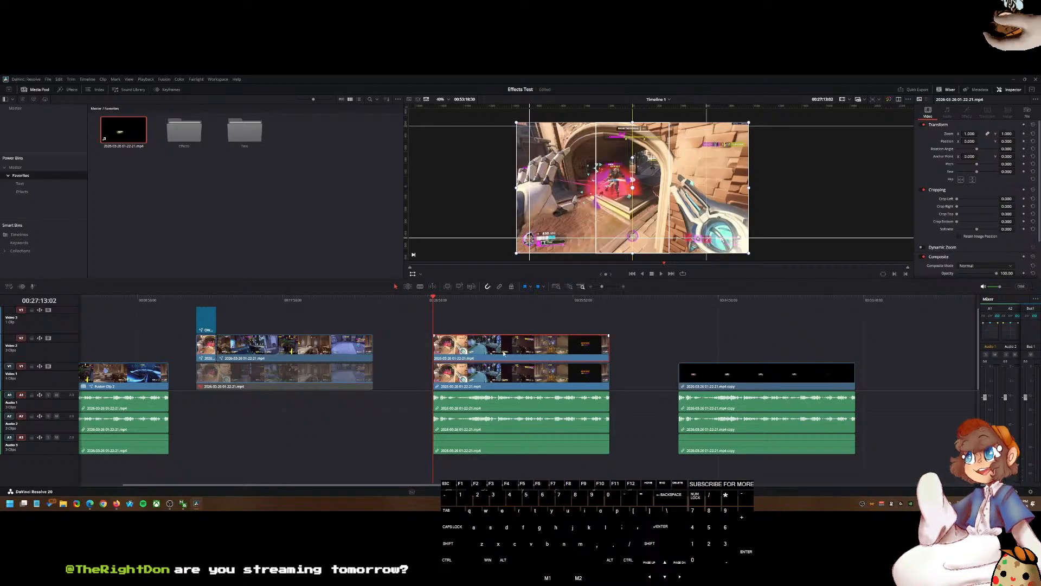
{"action": "key", "text": "alt+v"}
{"action": "left_click", "coordinate": [576, 385]}
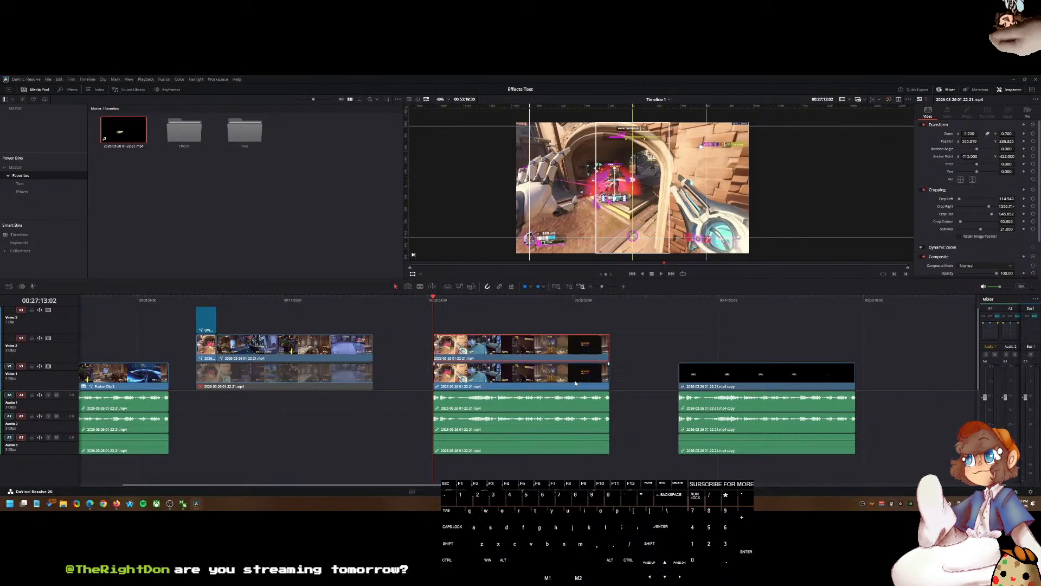
Step: Zoom the viewer and play back the timeline to inspect the health bar overlay on the gameplay
{"action": "scroll", "coordinate": [629, 214], "scroll_direction": "up", "scroll_amount": 3}
{"action": "scroll", "coordinate": [629, 214], "scroll_direction": "up", "scroll_amount": 8}
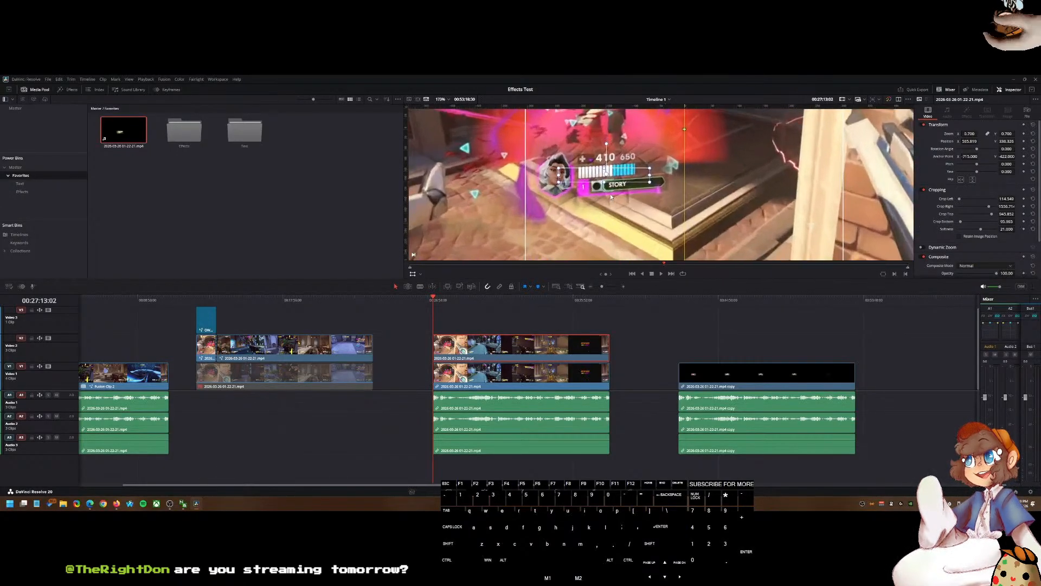
{"action": "scroll", "coordinate": [608, 193], "scroll_direction": "down", "scroll_amount": 2}
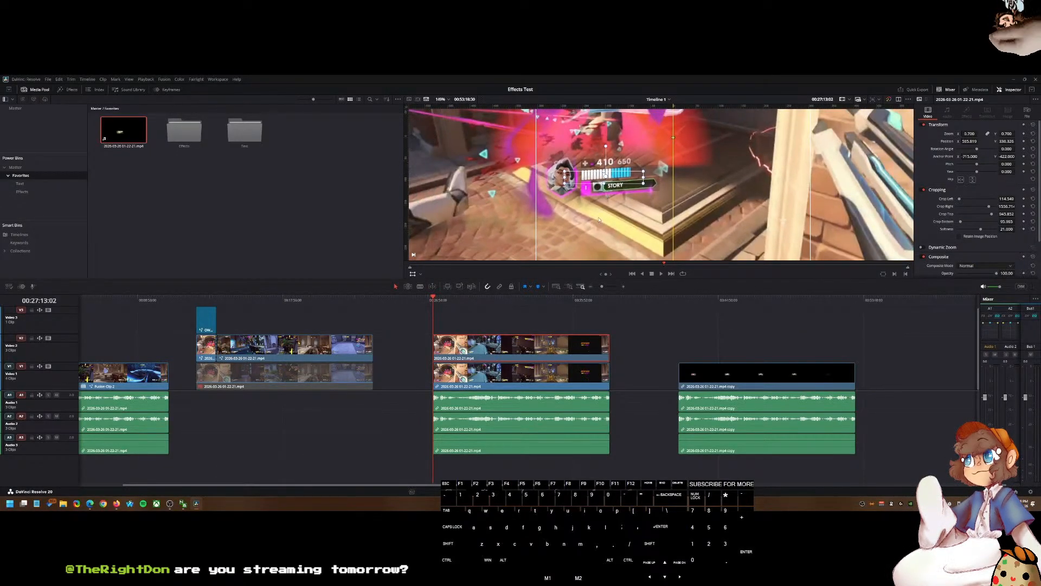
{"action": "scroll", "coordinate": [599, 219], "scroll_direction": "up", "scroll_amount": 3}
{"action": "scroll", "coordinate": [603, 215], "scroll_direction": "down", "scroll_amount": 5}
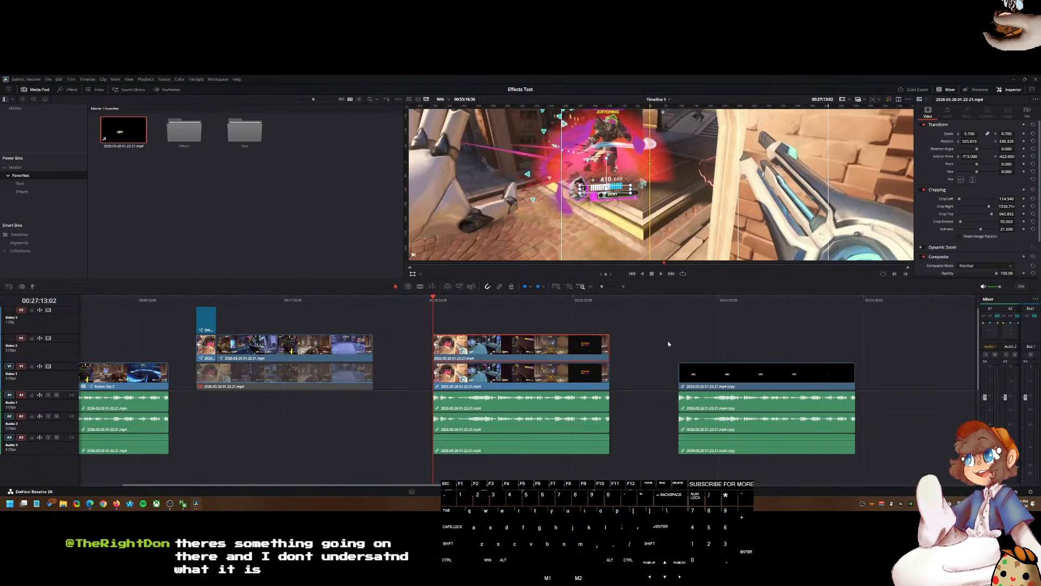
{"action": "left_click", "coordinate": [679, 301]}
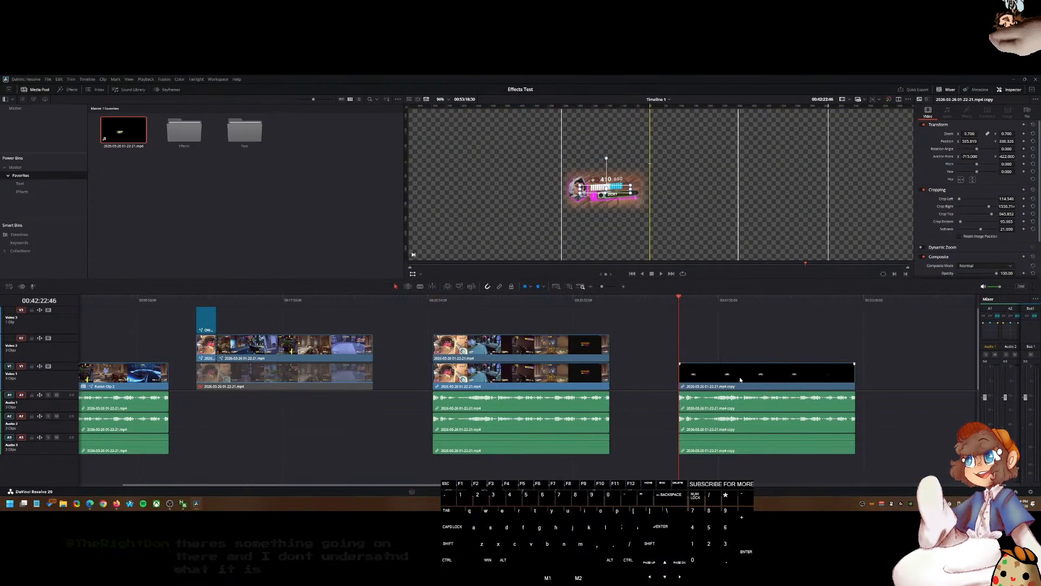
{"action": "left_click", "coordinate": [524, 301]}
{"action": "left_click", "coordinate": [512, 300]}
{"action": "key", "text": "space"}
{"action": "left_click", "coordinate": [527, 301]}
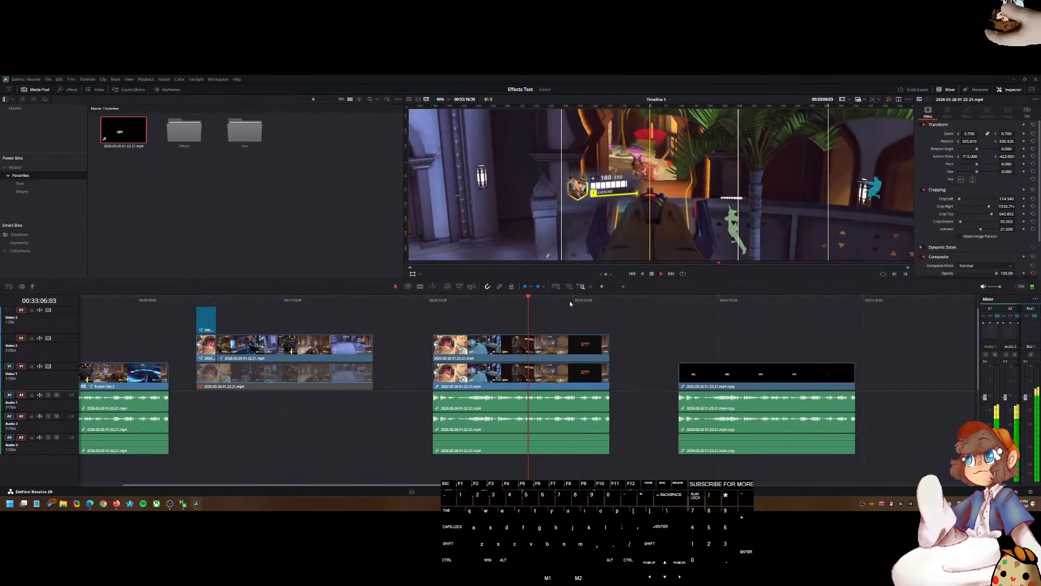
{"action": "key", "text": "space"}
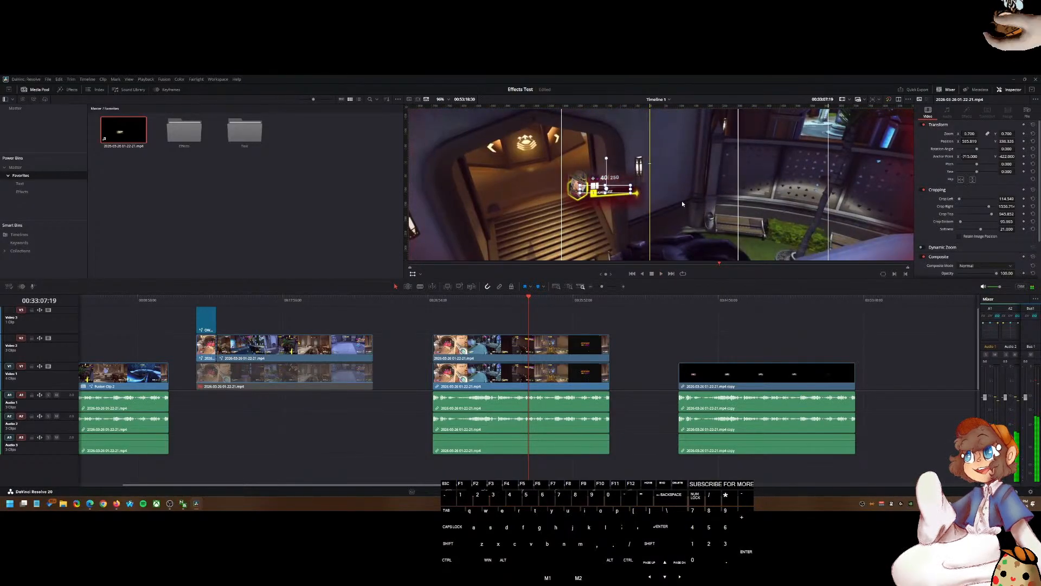
{"action": "scroll", "coordinate": [680, 206], "scroll_direction": "down", "scroll_amount": 3}
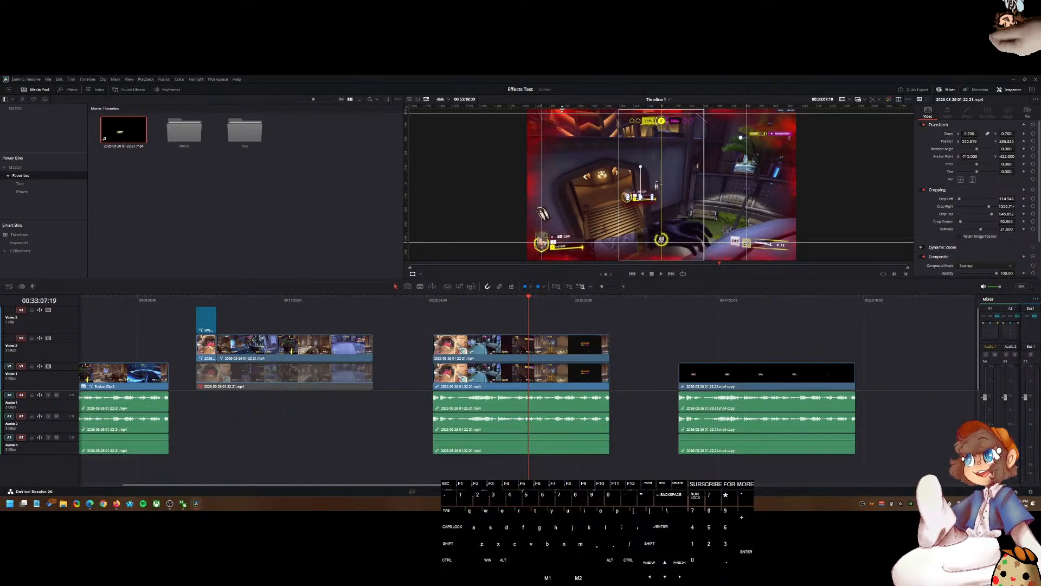
{"action": "left_click", "coordinate": [116, 505]}
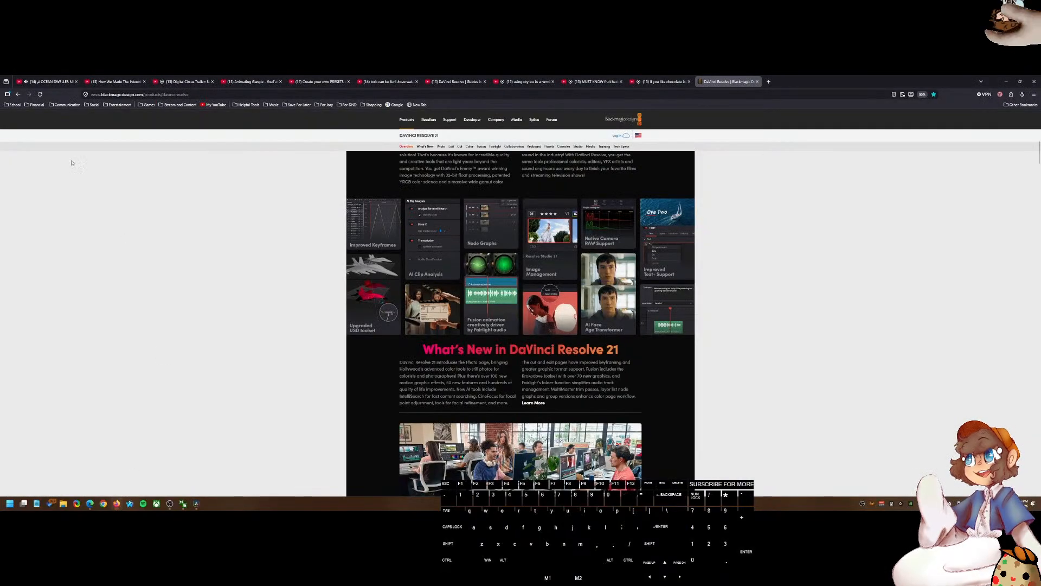
{"action": "left_click", "coordinate": [48, 82]}
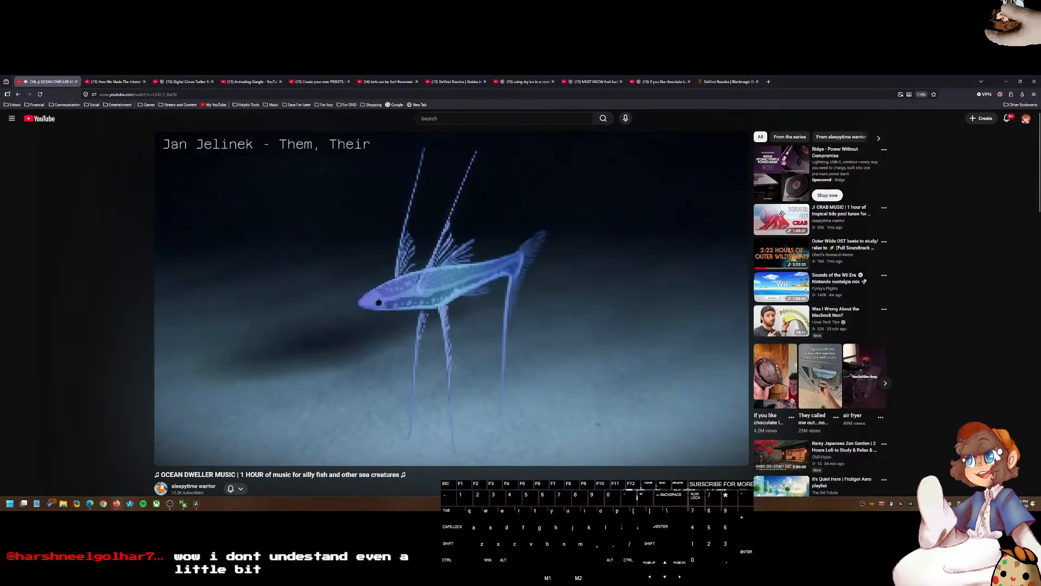
{"action": "left_click", "coordinate": [884, 309]}
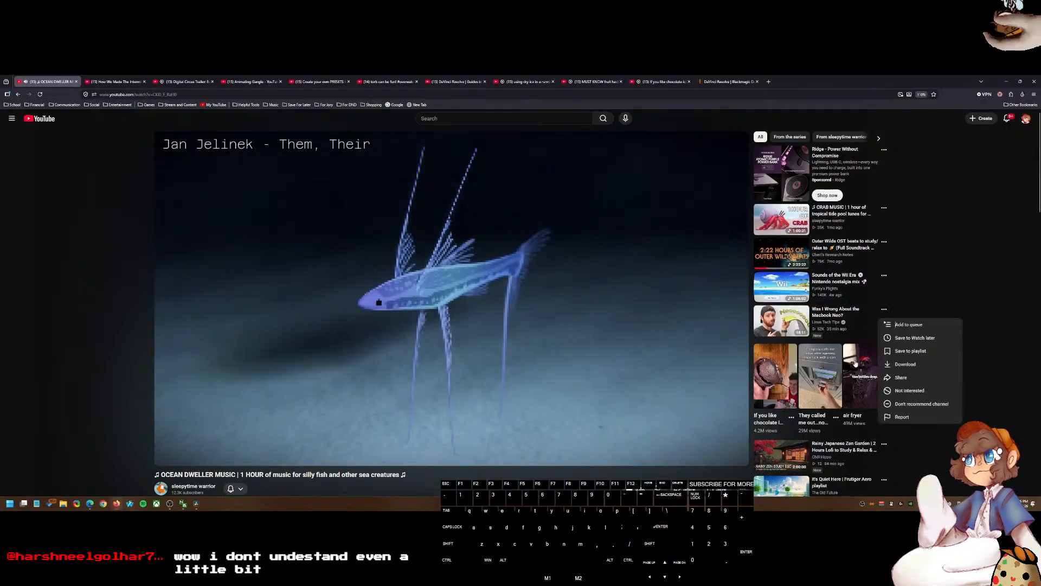
{"action": "left_click", "coordinate": [906, 355]}
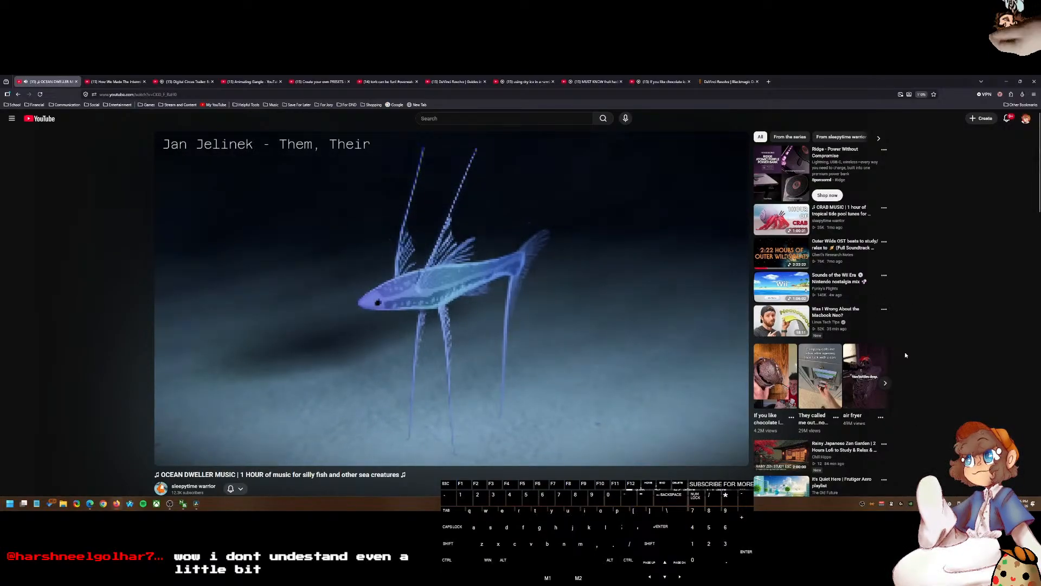
{"action": "left_click", "coordinate": [934, 363]}
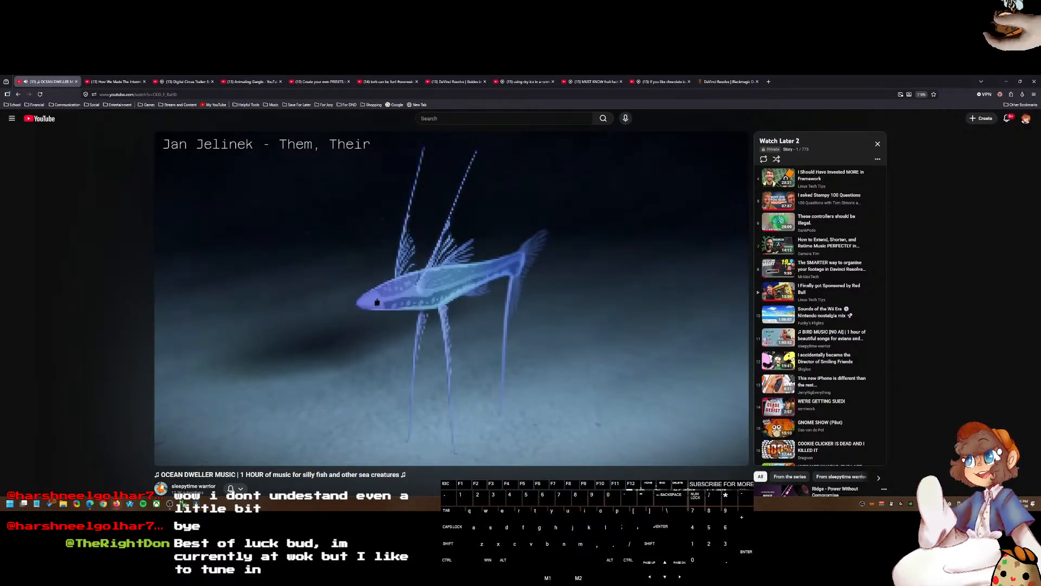
Step: Return to DaVinci Resolve and select the health bar clip on the timeline and its source in the media pool to inspect them
{"action": "left_click", "coordinate": [182, 503]}
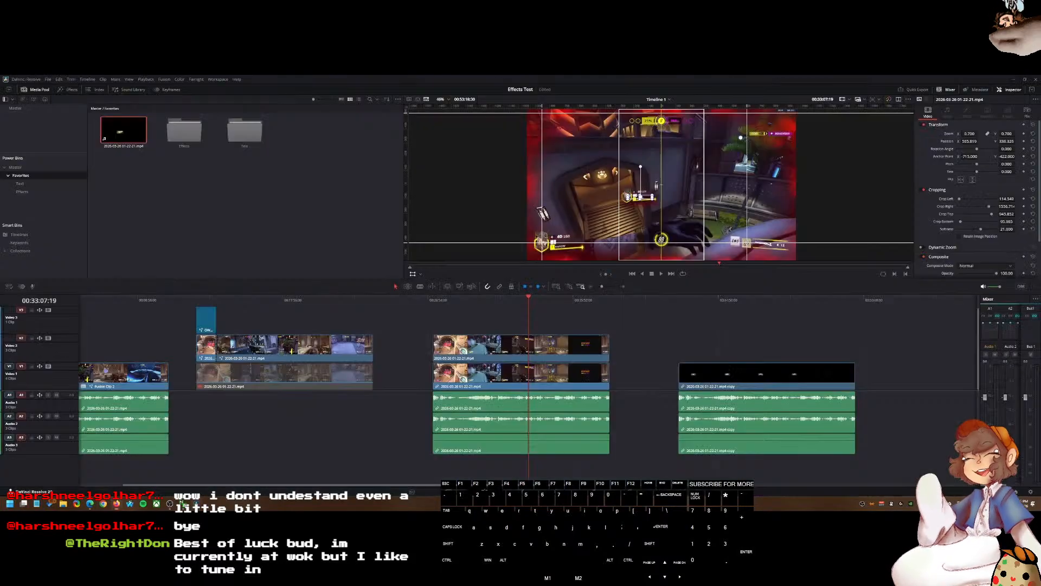
{"action": "left_click", "coordinate": [683, 300]}
{"action": "left_click", "coordinate": [725, 382]}
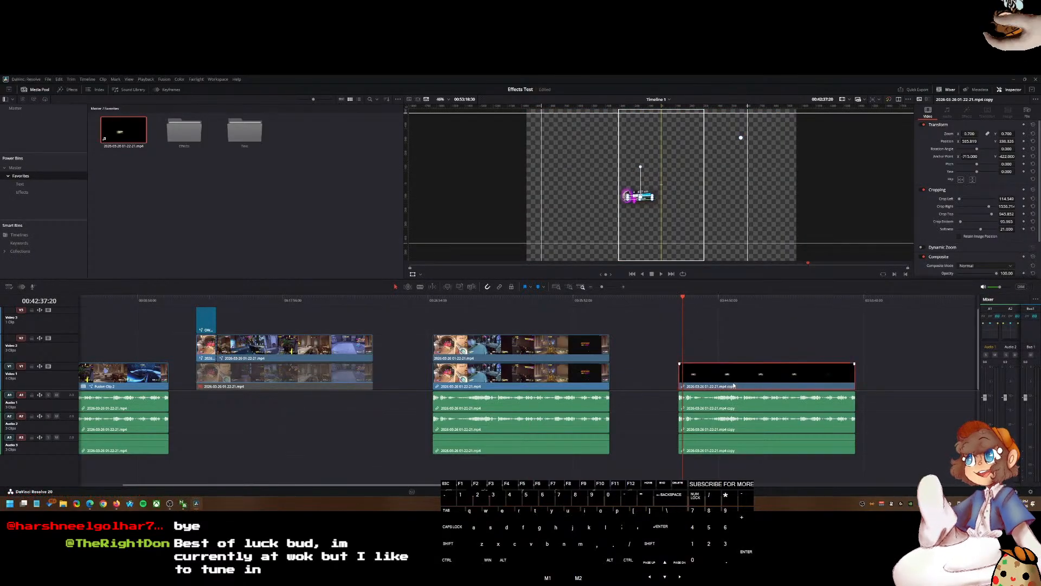
{"action": "left_click", "coordinate": [130, 149]}
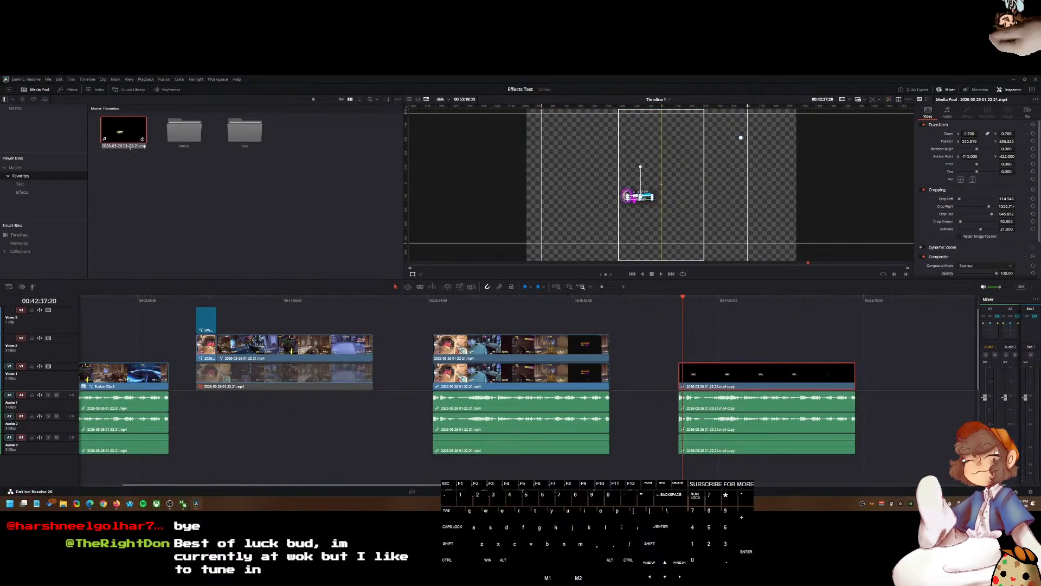
{"action": "left_click", "coordinate": [187, 203]}
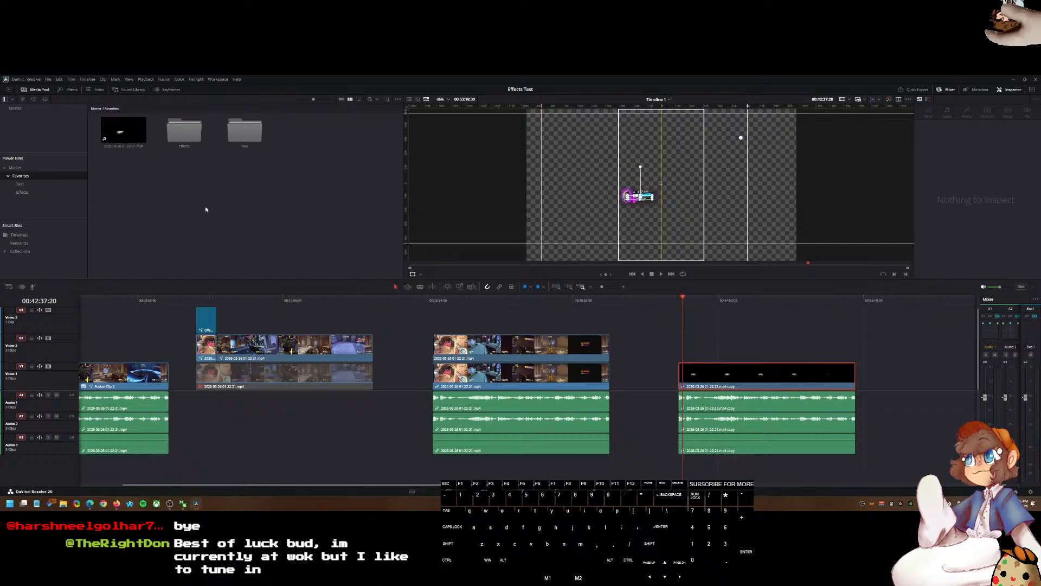
Step: Move the playhead to the start of the Video 3 effect clip and inspect that effect clip's settings
{"action": "left_click", "coordinate": [216, 301]}
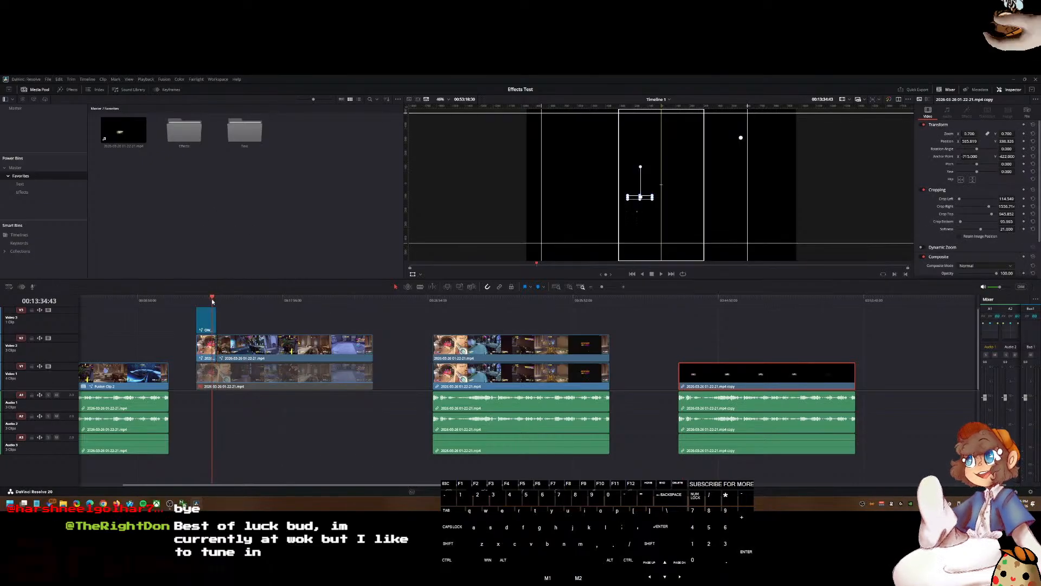
{"action": "left_click_drag", "start_coordinate": [215, 301], "coordinate": [212, 301]}
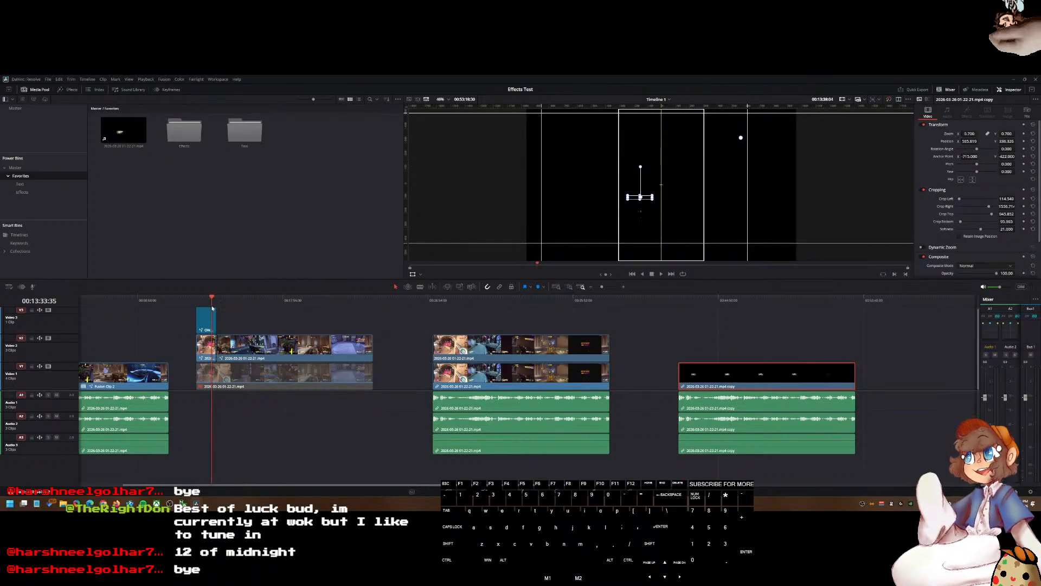
{"action": "right_click", "coordinate": [259, 326]}
{"action": "left_click", "coordinate": [388, 316]}
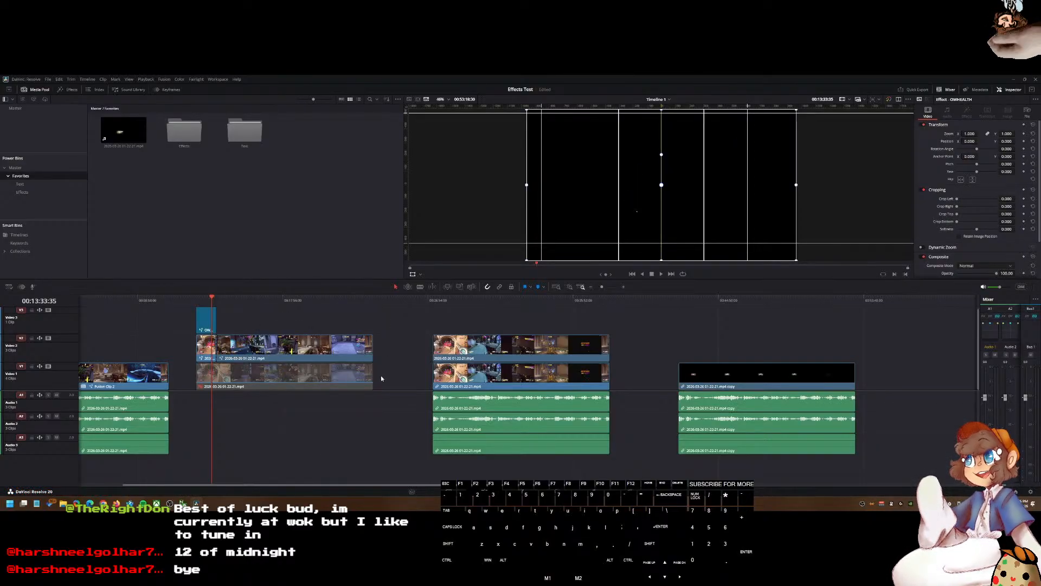
{"action": "left_click", "coordinate": [400, 342]}
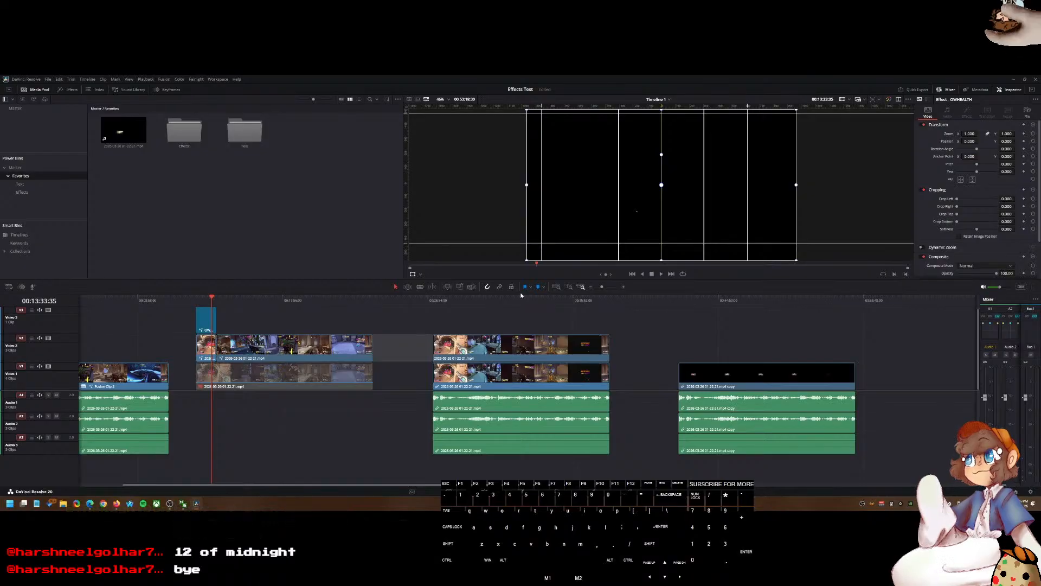